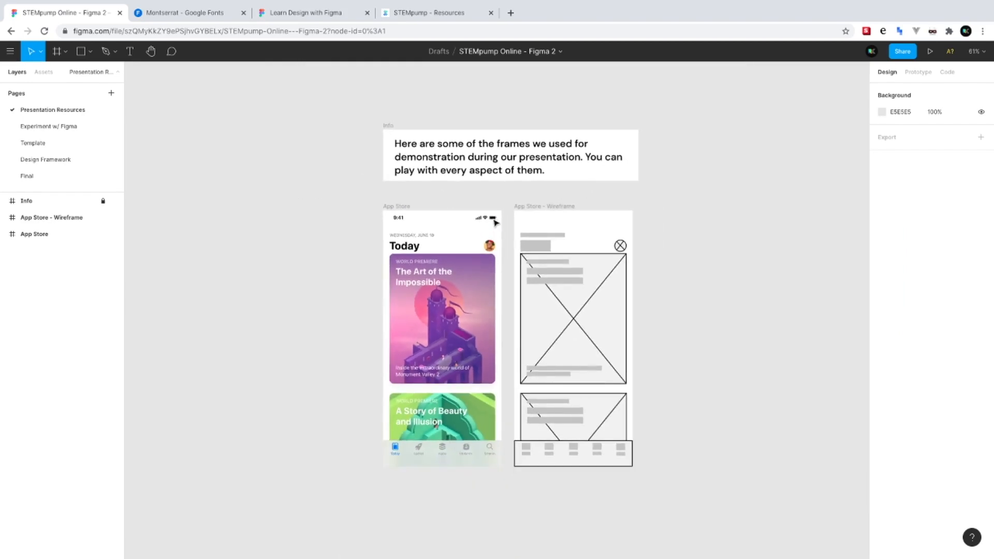
Select the Today heading in the App Store frame to reveal its nested layers, and collapse them again
double_click(423, 246)
left_click(690, 259)
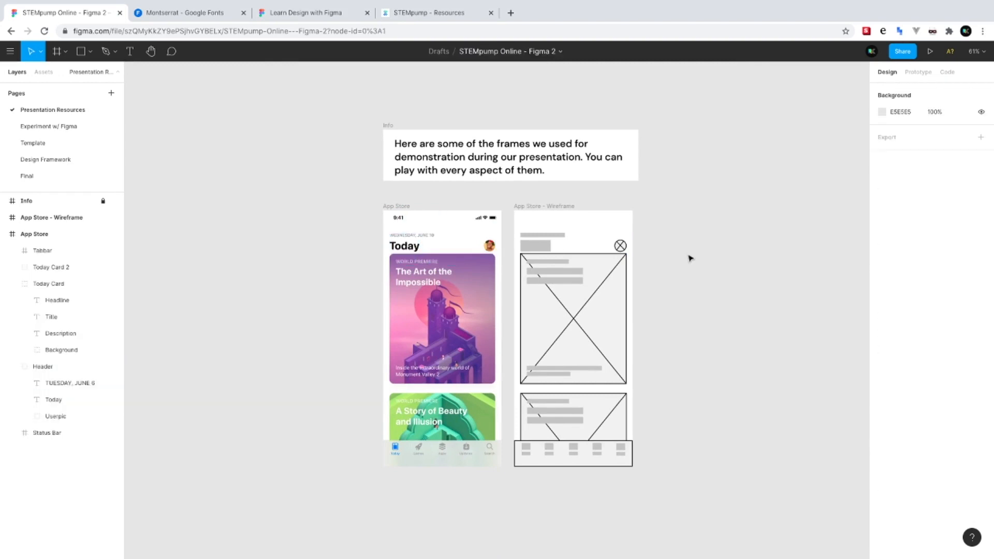
left_click(6, 234)
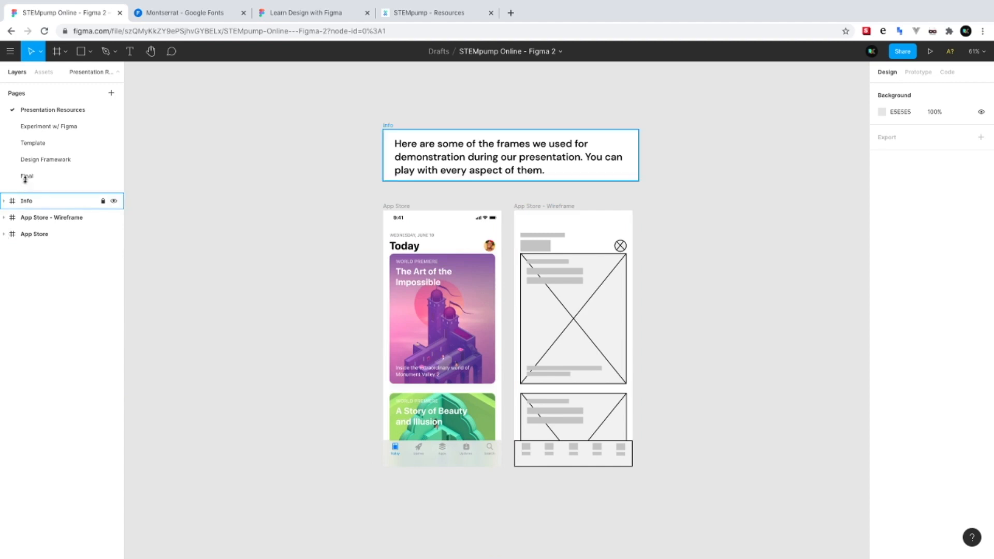
Open the Final page to examine the finished recipe app design, and return to the Presentation Resources page
left_click(62, 176)
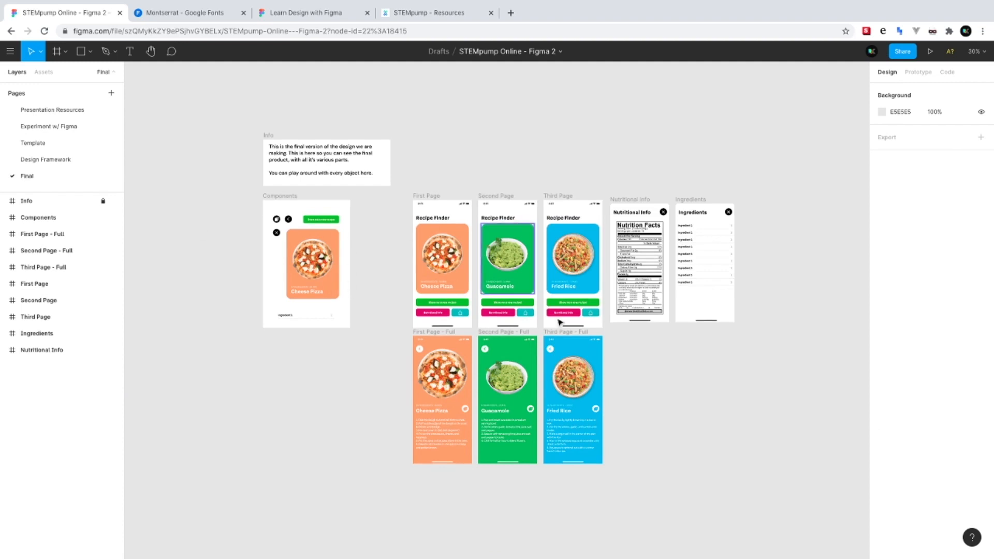
left_click_drag(212, 122, 615, 391)
left_click(310, 373)
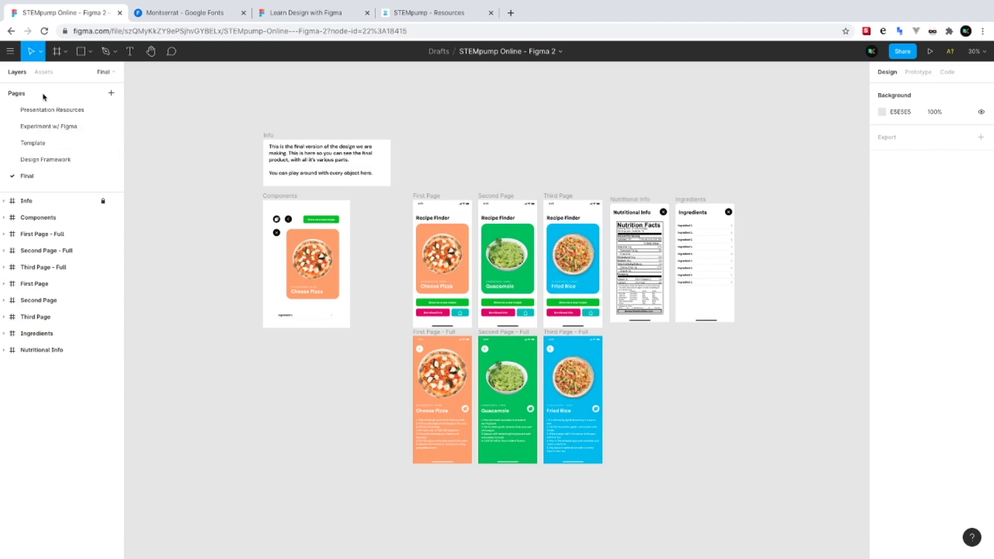
left_click(39, 109)
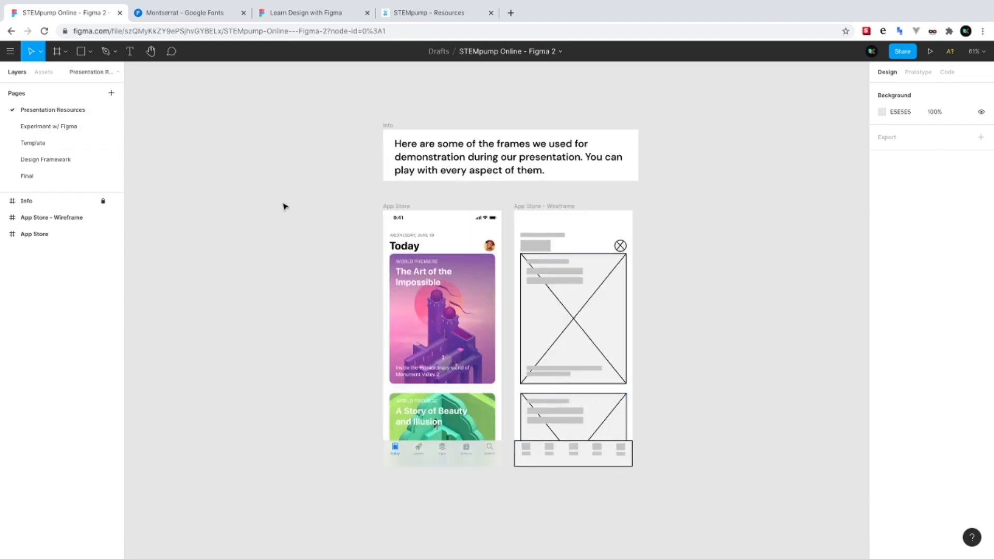
Replace the file's missing AppleColorEmoji font with an available font family
left_click(949, 52)
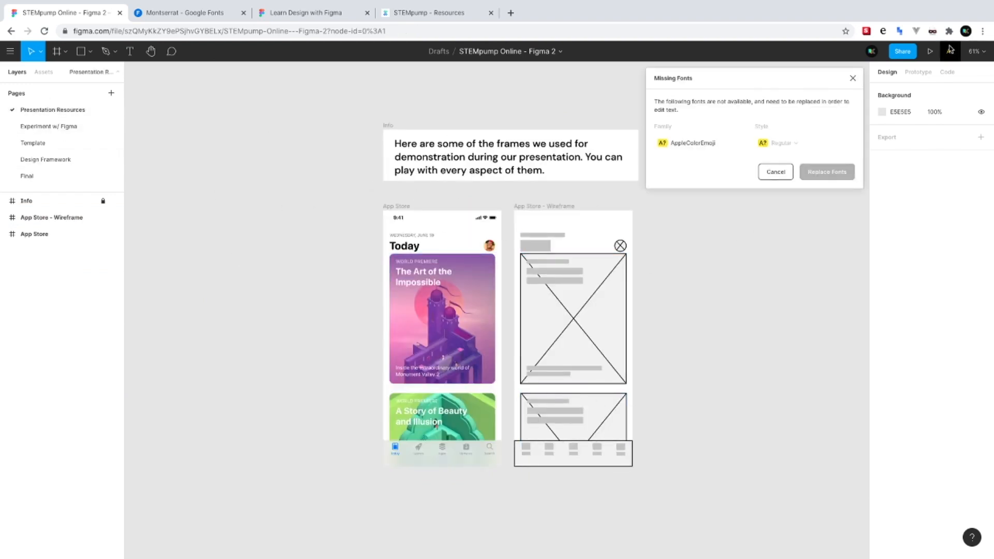
left_click_drag(687, 83, 627, 93)
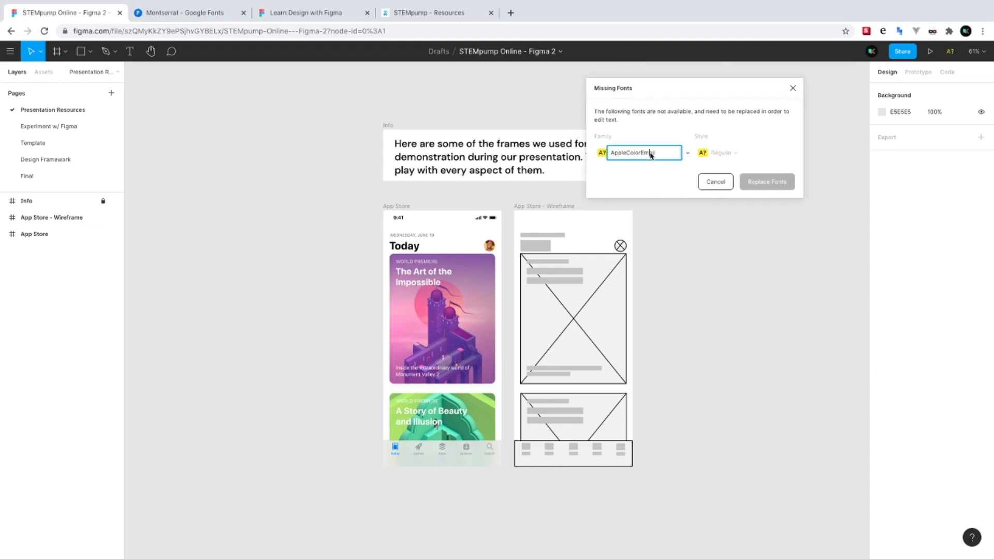
left_click(681, 153)
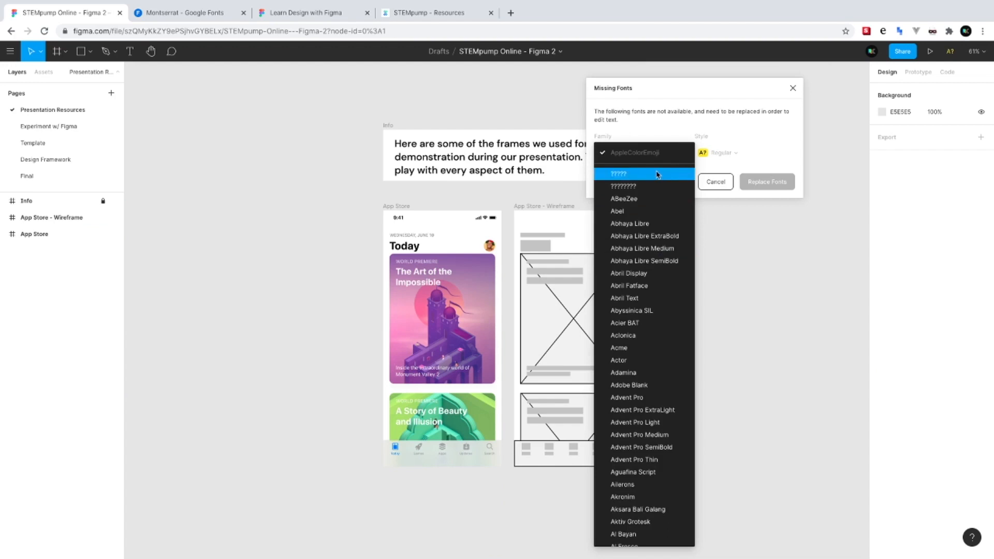
scroll(637, 429, "down", 1)
scroll(637, 444, "down", 10)
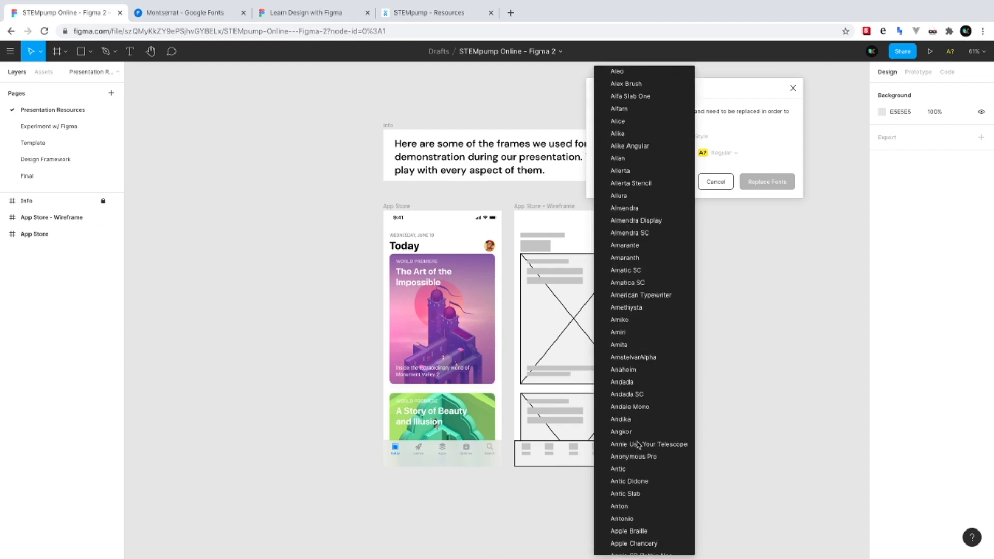
left_click(763, 184)
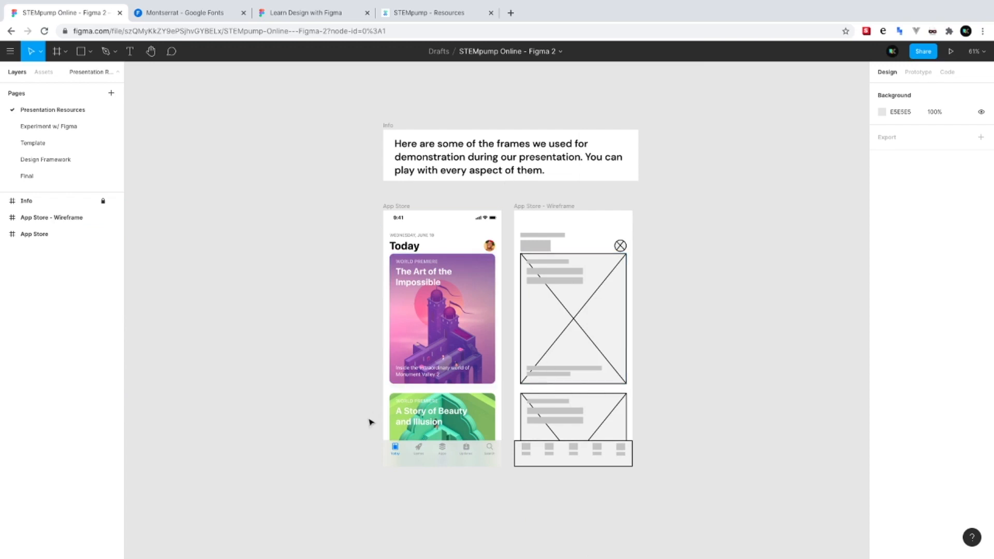
Widen the layers sidebar until the full Presentation Resources page name fits
scroll(595, 287, "down", 1)
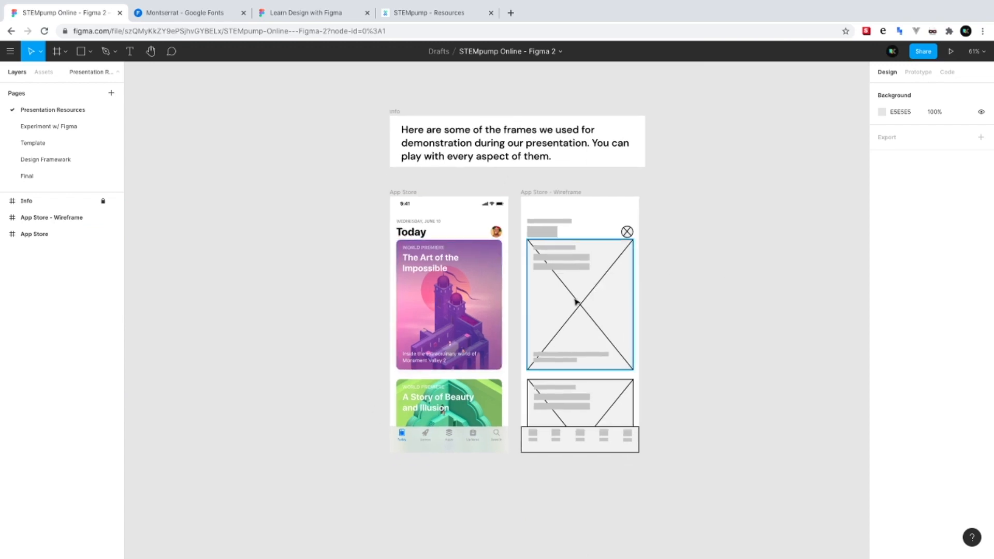
scroll(409, 230, "up", 3)
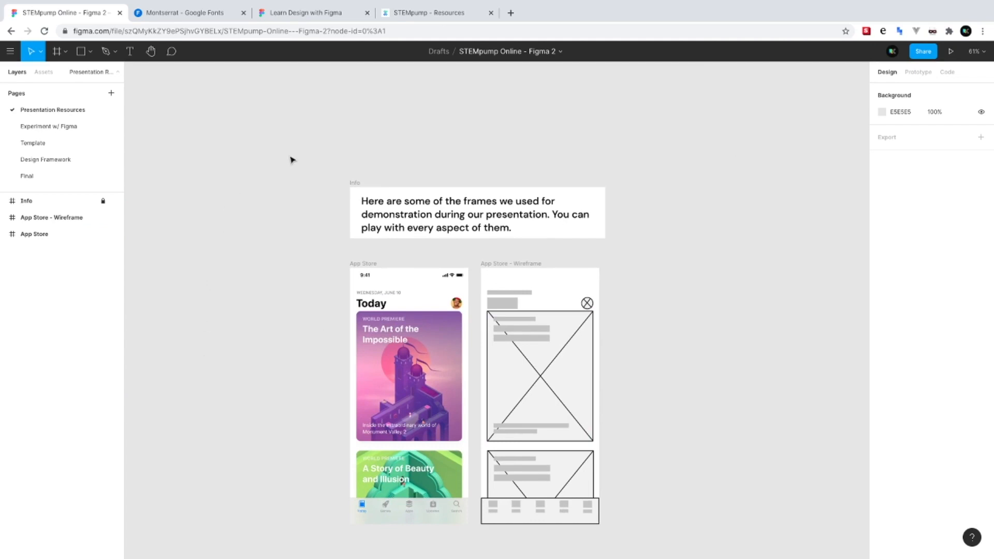
left_click(115, 75)
left_click(114, 76)
left_click_drag(129, 86, 161, 83)
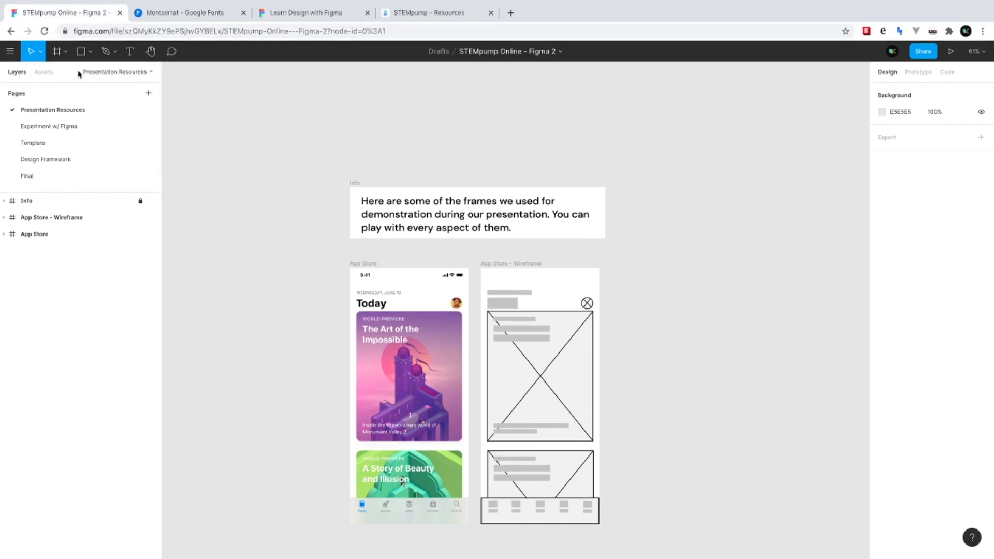
View the drafts file browser in a separate browser tab, and return to the STEMpump Online - Figma 2 file
left_click(9, 51)
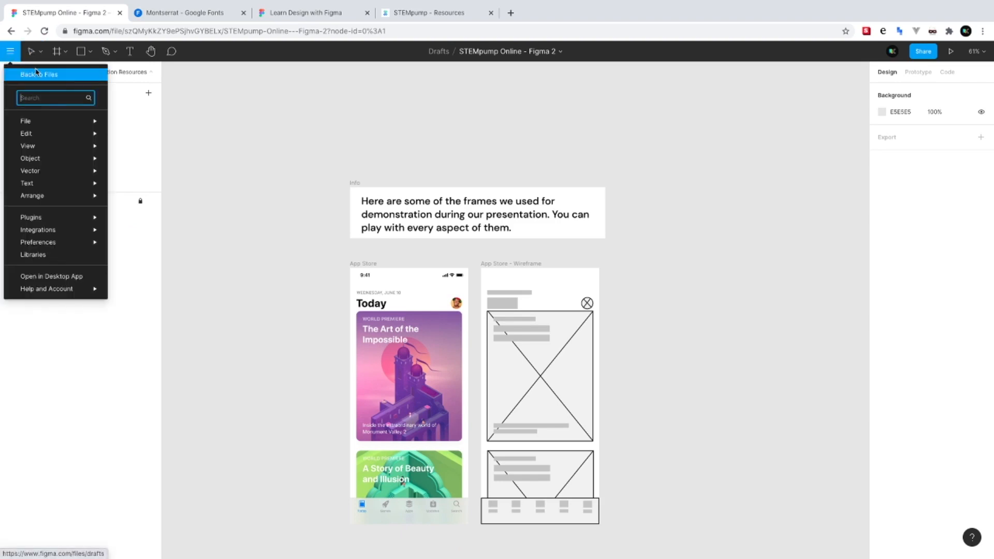
left_click(76, 77)
left_click(181, 15)
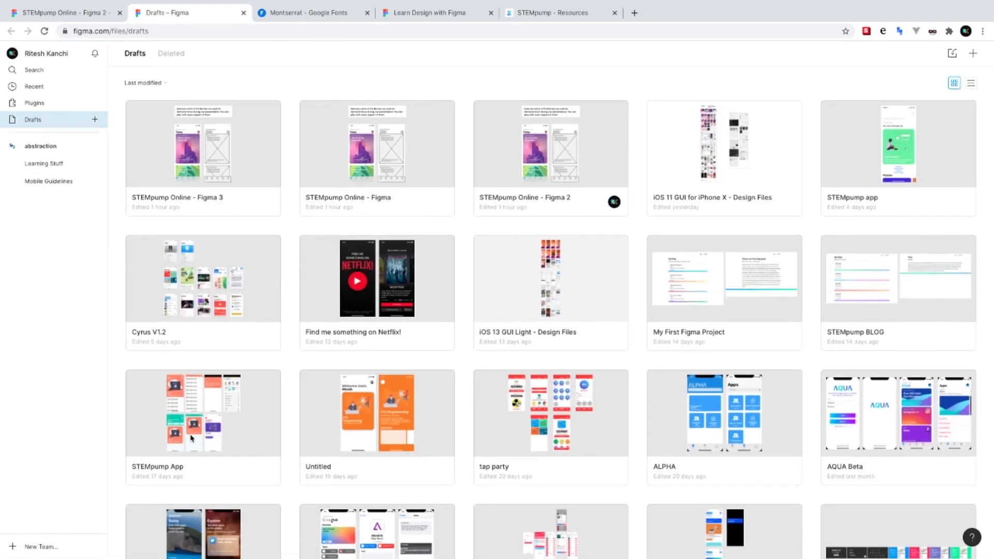
left_click(30, 12)
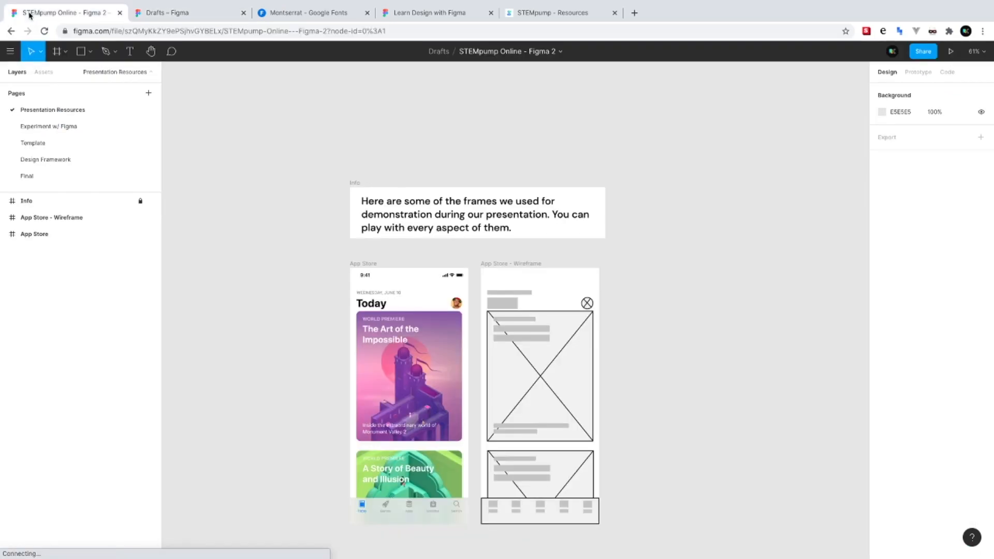
left_click(189, 13)
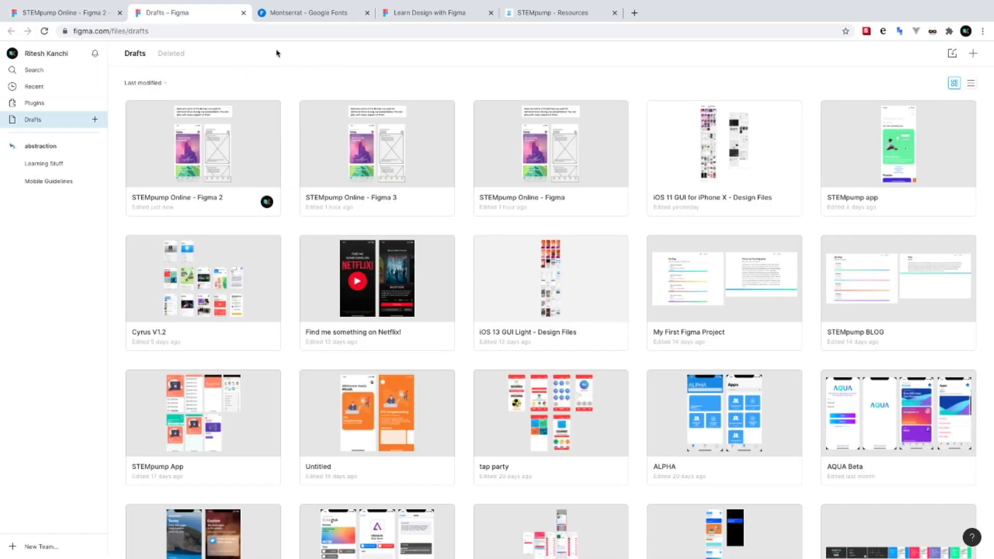
left_click(62, 13)
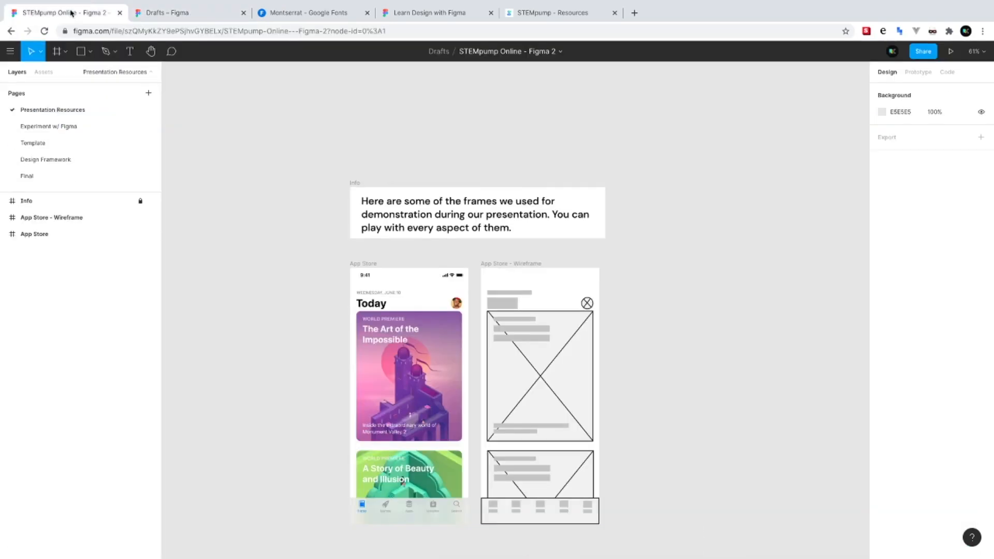
Hide the pixel grid and turn it back on
left_click(9, 51)
mouse_move(38, 128)
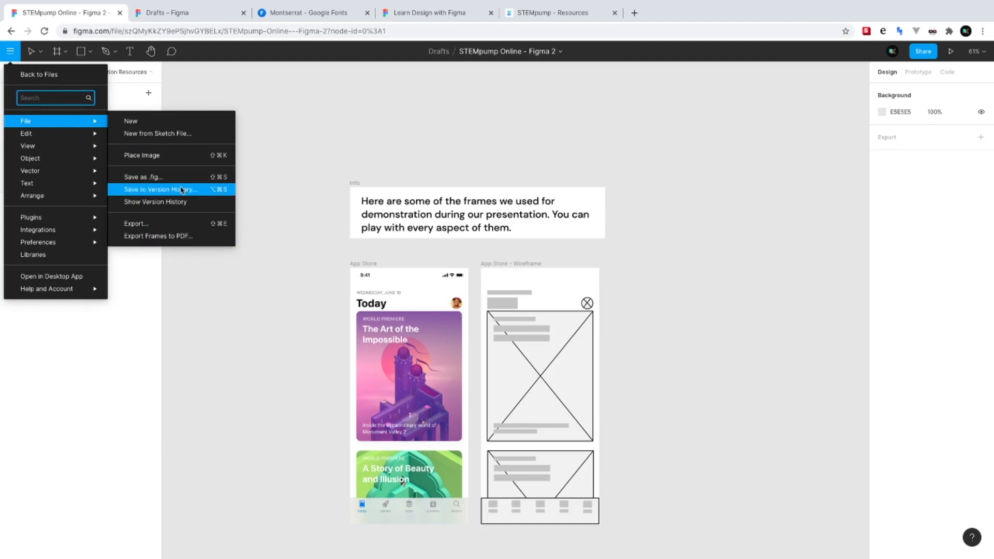
mouse_move(70, 131)
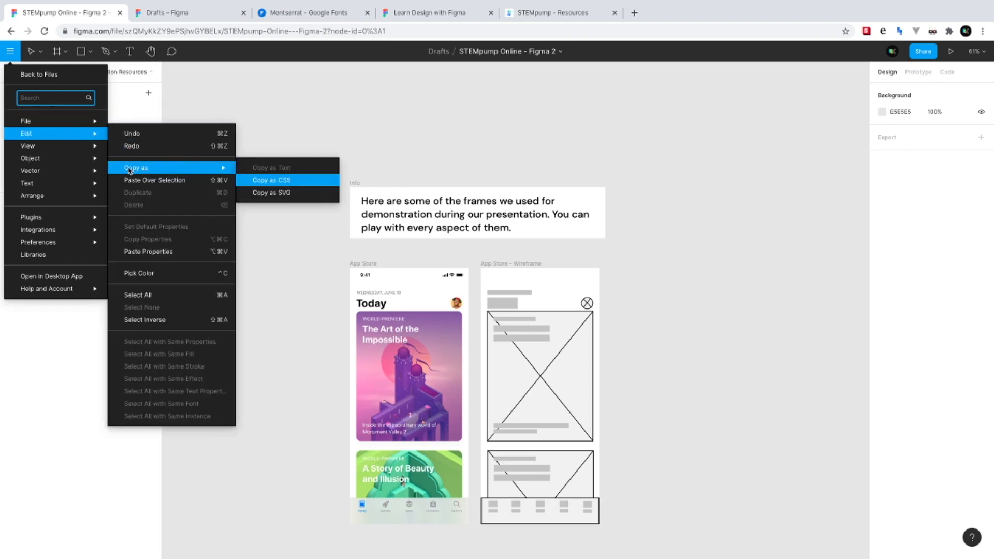
left_click(162, 151)
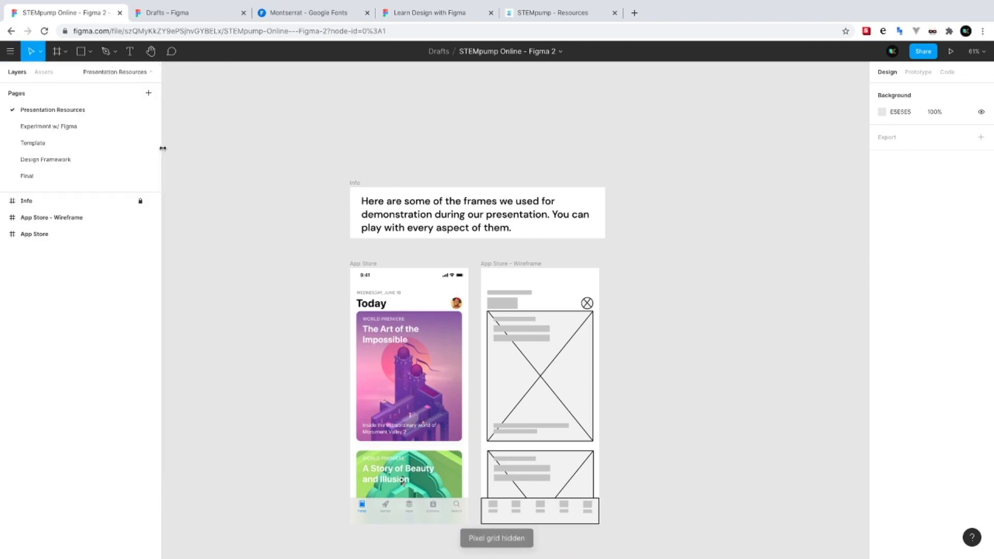
left_click(9, 51)
mouse_move(50, 149)
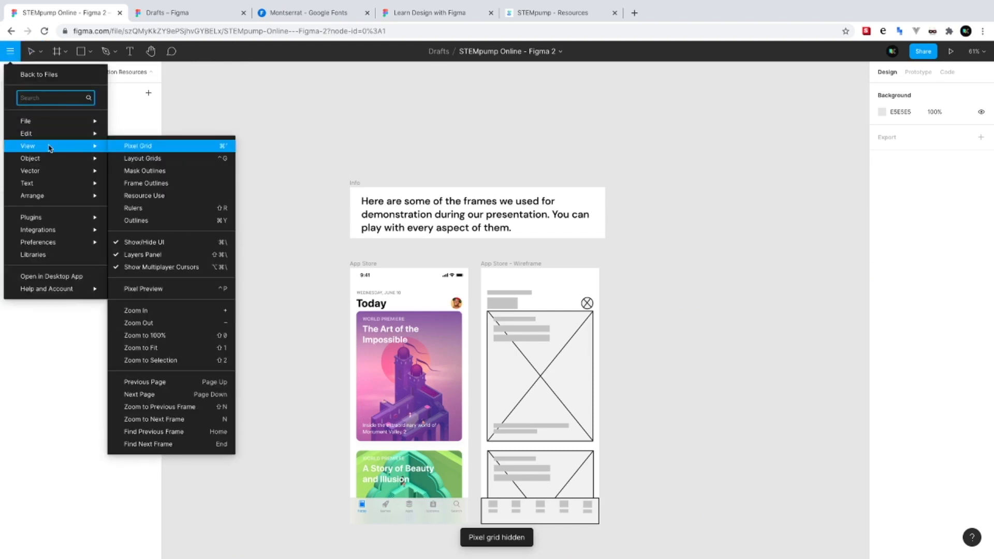
left_click(112, 149)
Examine the available object, text, arrangement, and help and account commands without applying any of them
left_click(10, 51)
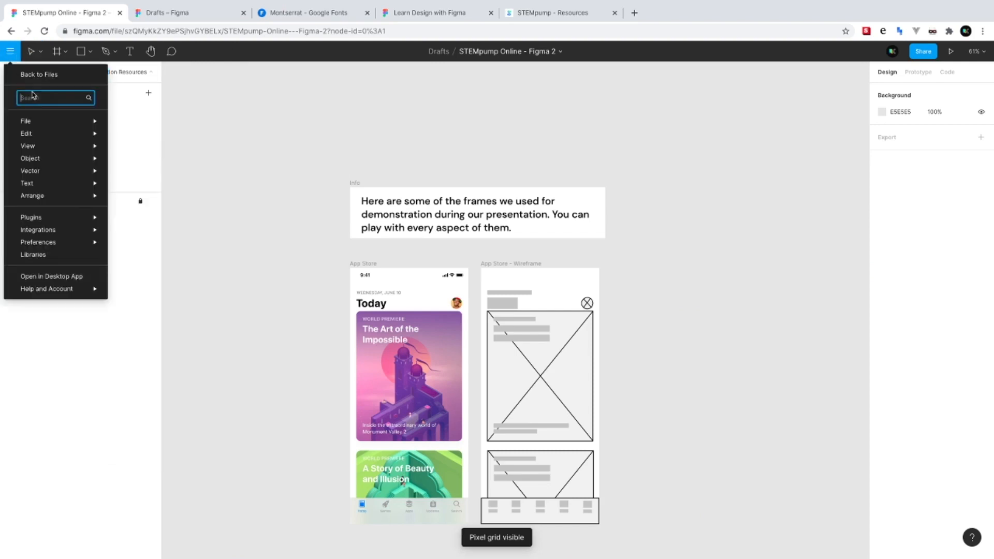
mouse_move(47, 162)
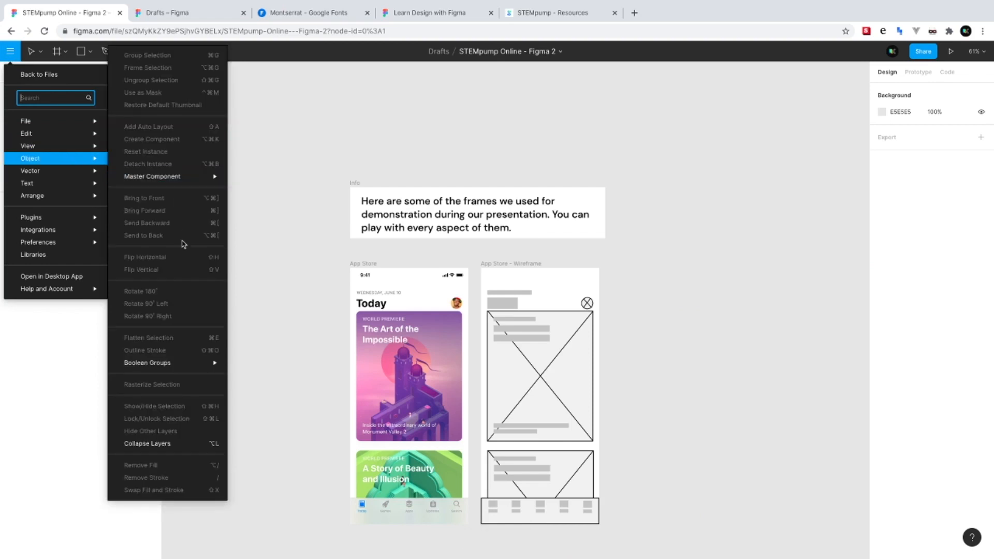
mouse_move(158, 368)
mouse_move(88, 176)
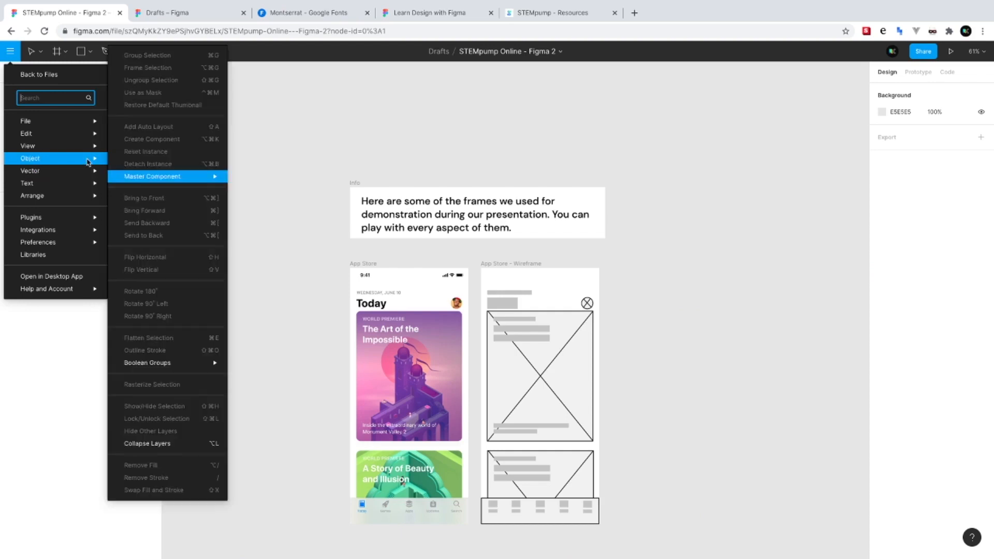
mouse_move(49, 196)
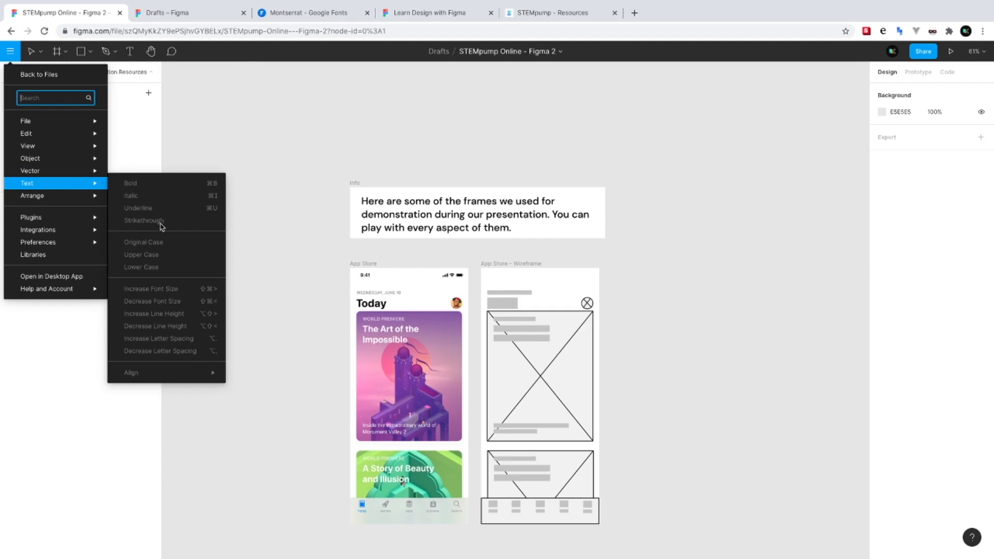
mouse_move(95, 200)
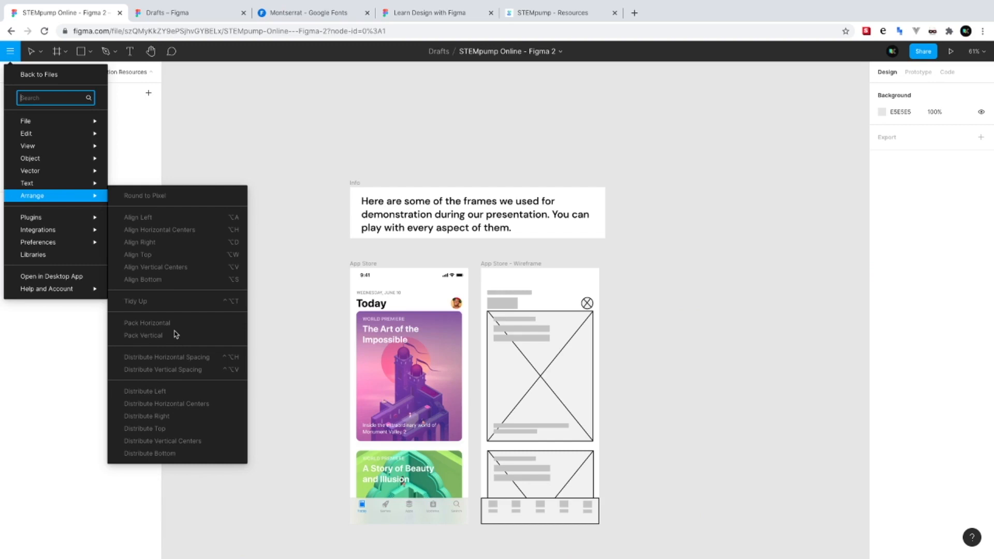
mouse_move(87, 217)
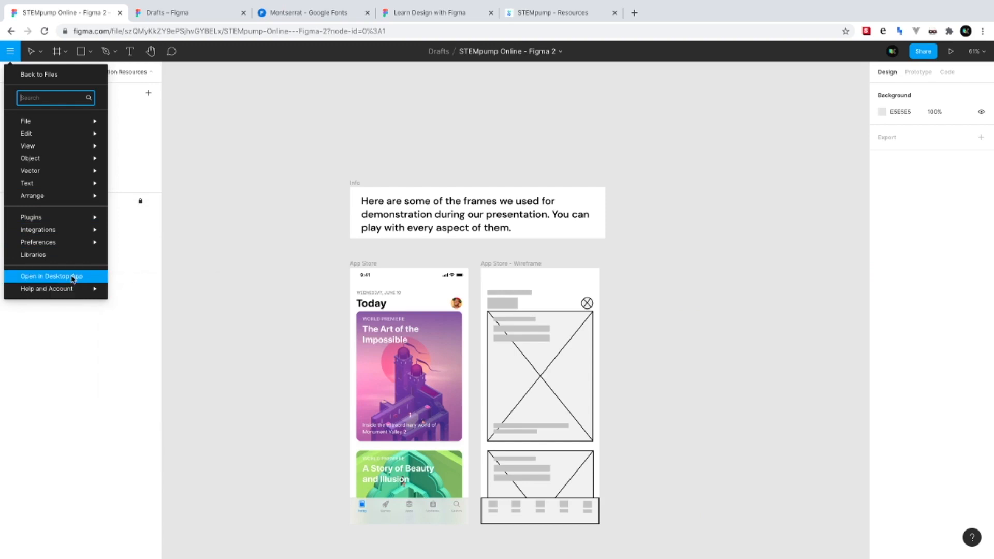
mouse_move(64, 291)
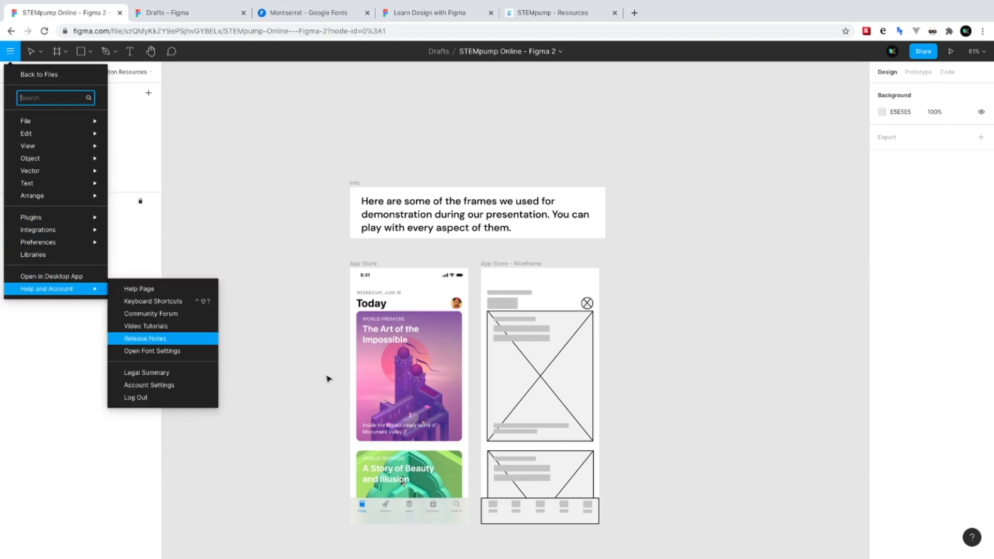
left_click(248, 239)
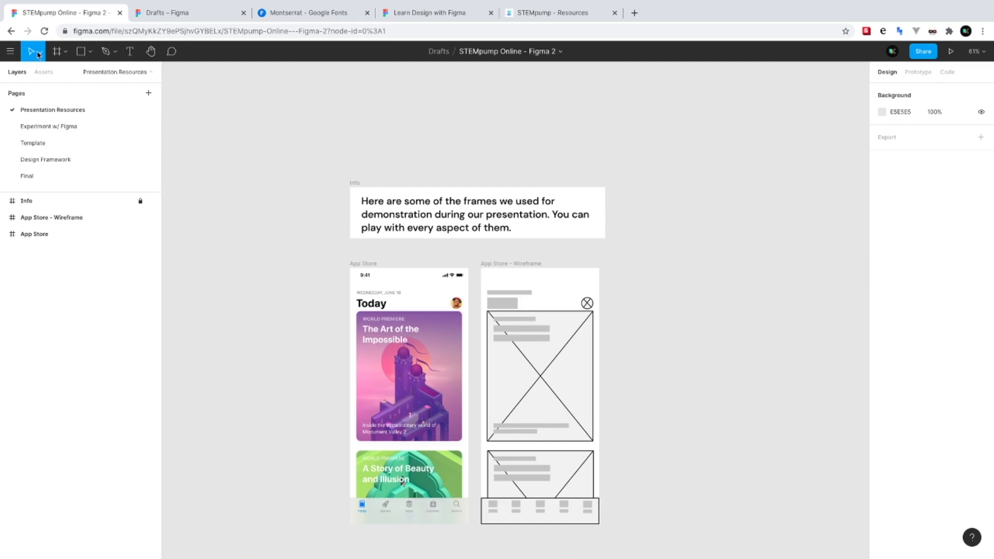
Try marquee selections with the Move tool over the canvas and its App Store frames, and clear the selection
left_click_drag(255, 118, 543, 118)
left_click(41, 52)
left_click(47, 75)
left_click_drag(316, 106, 512, 147)
left_click_drag(373, 104, 740, 326)
left_click(378, 215)
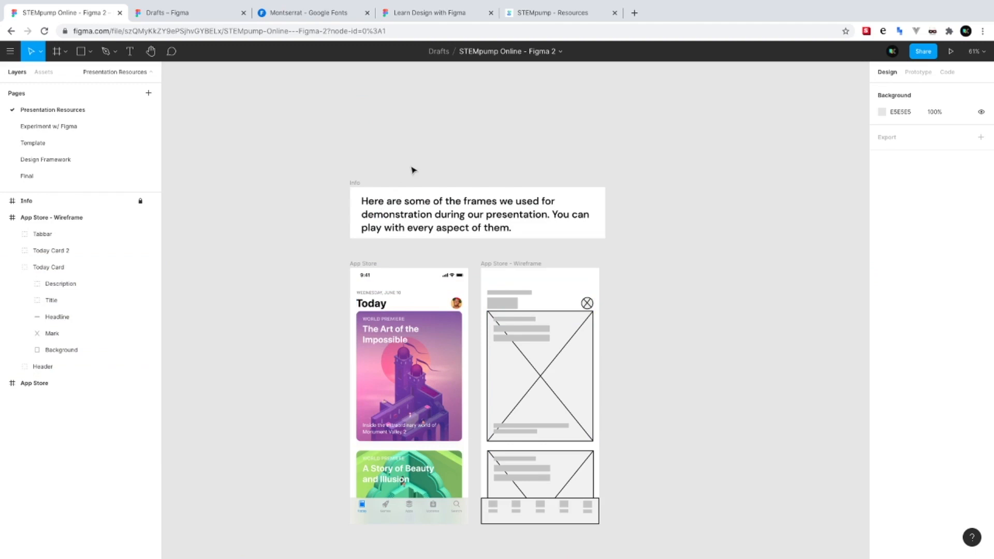
left_click_drag(689, 156, 667, 445)
left_click_drag(613, 530, 281, 215)
left_click(279, 284)
Select the nested artwork inside the App Store frame's first Today Card, and clear the selection
double_click(435, 357)
double_click(438, 358)
left_click(389, 333)
left_click(236, 330)
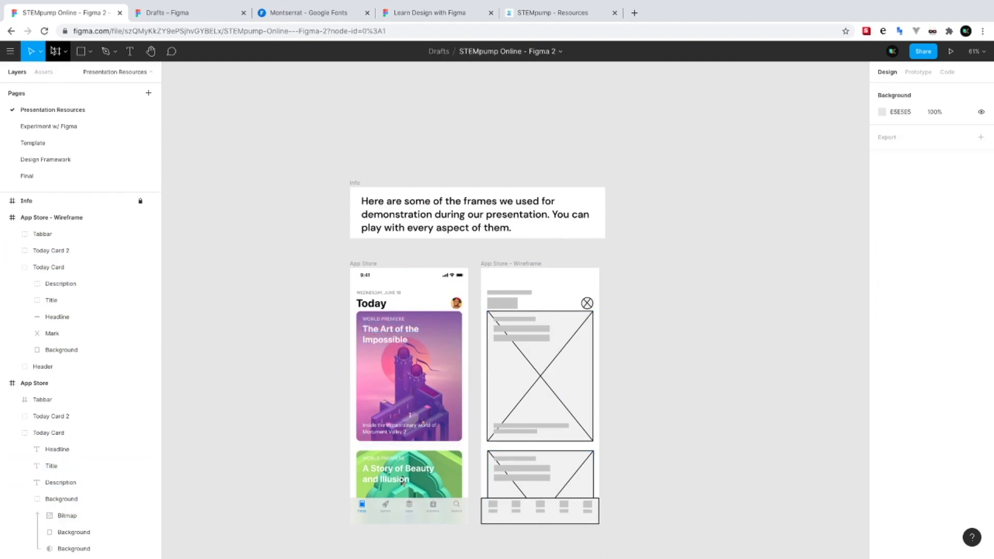
Try to resize the App Store frame's status bar from its corner with the Scale tool, and return to the Move tool
left_click(38, 52)
left_click(52, 88)
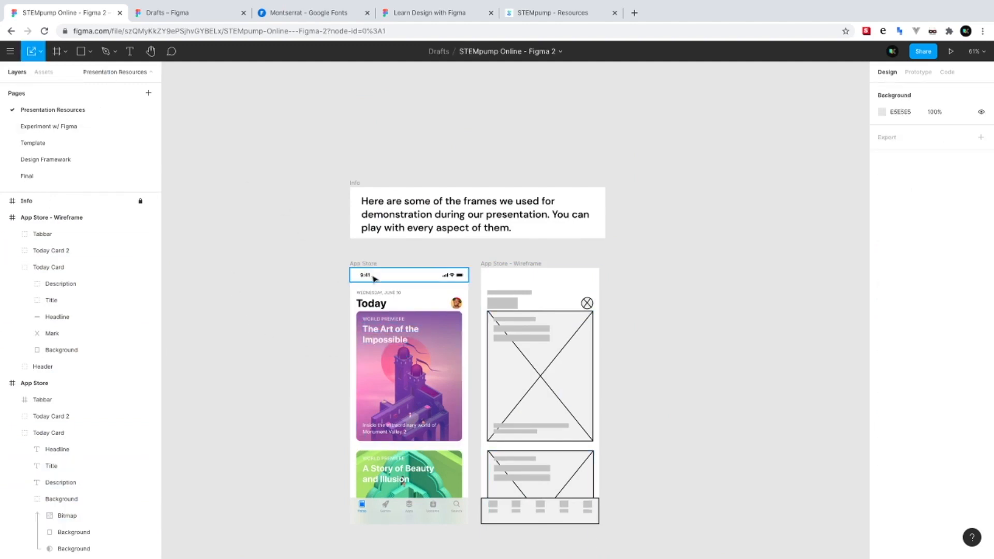
left_click(354, 273)
mouse_move(351, 267)
left_mouse_down()
mouse_move(286, 186)
mouse_move(333, 261)
mouse_move(355, 265)
left_mouse_up()
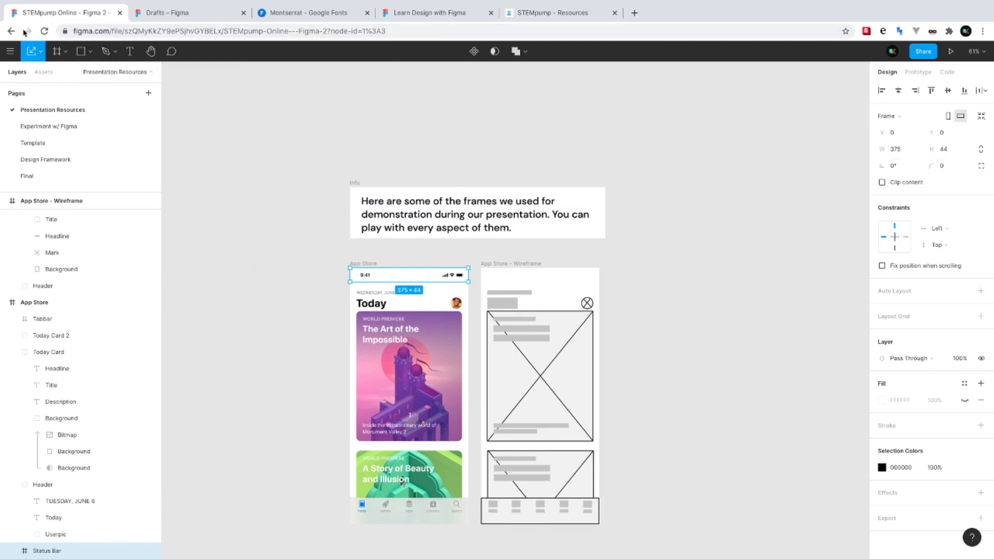
left_click(37, 50)
left_click(40, 73)
Activate the Frame tool and collapse the App Store - Wireframe and App Store frames in the layer list
left_click(55, 51)
left_click(66, 55)
left_click(67, 55)
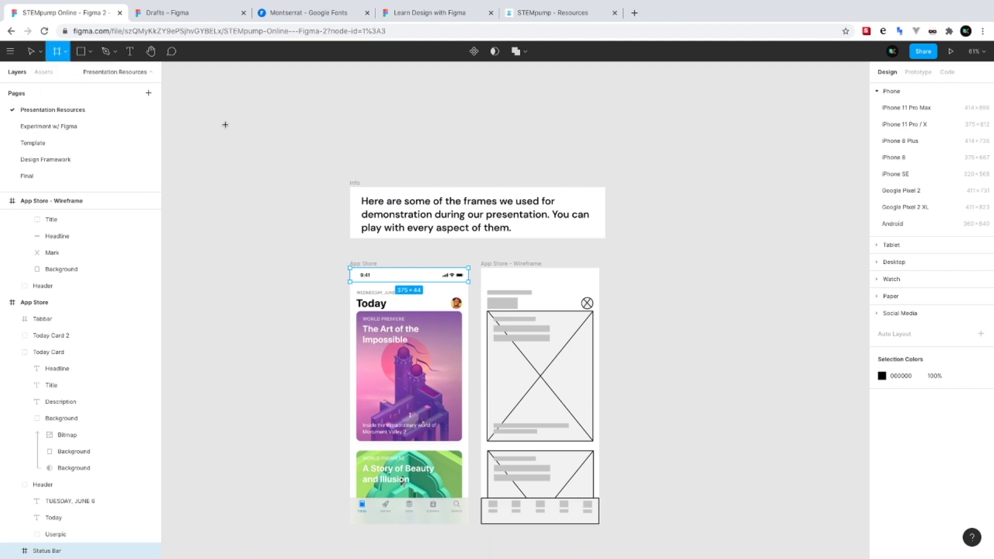
left_click_drag(770, 253, 610, 186)
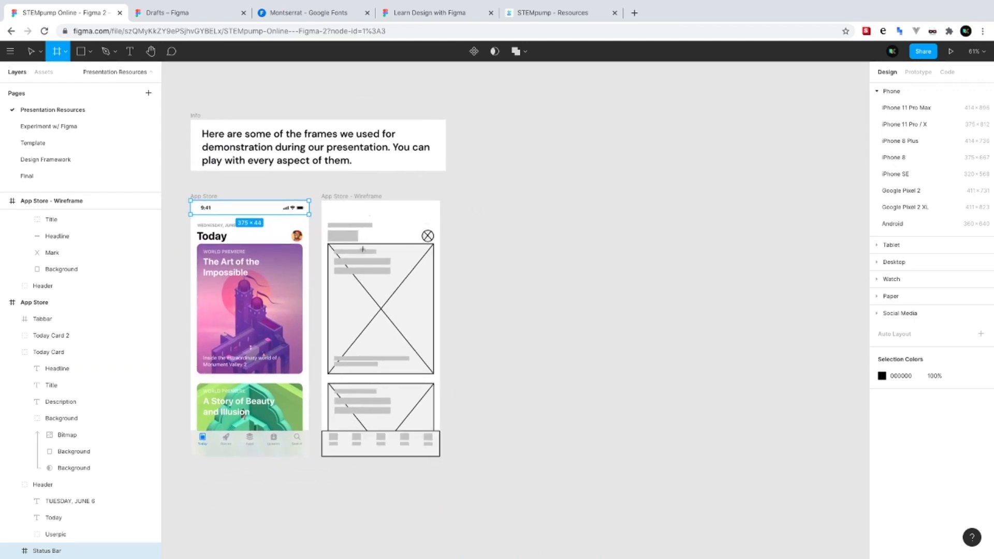
left_click(5, 201)
left_click(8, 238)
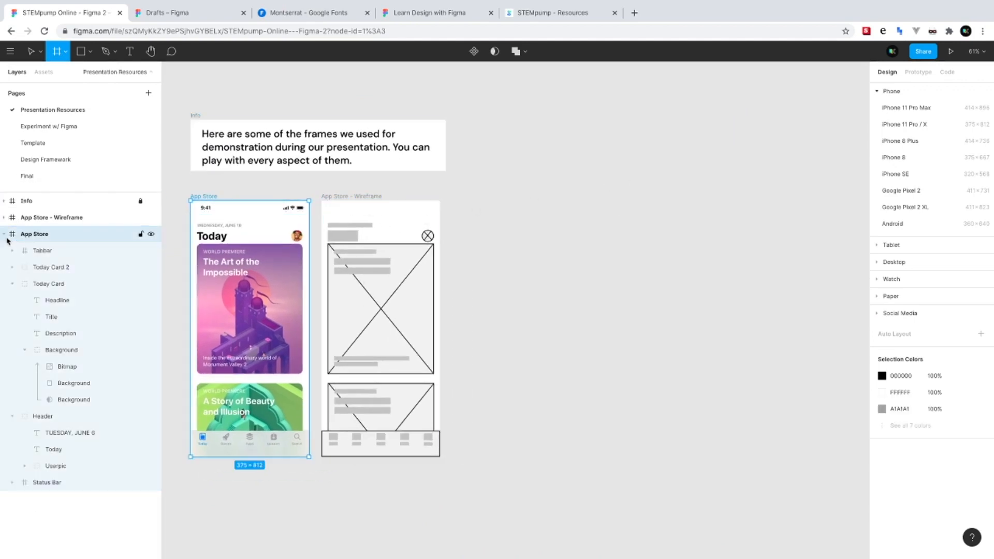
left_click(6, 236)
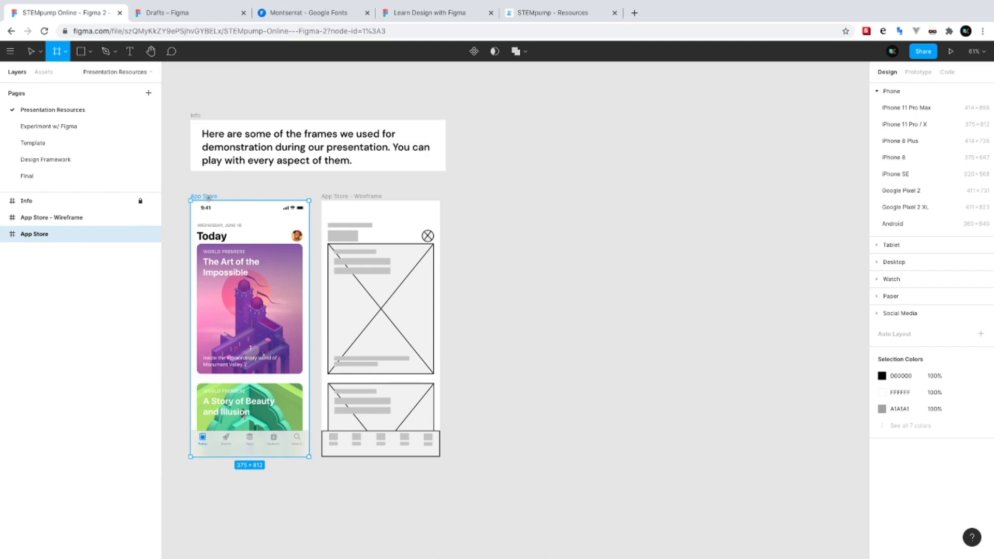
Select the App Store - Wireframe frame and the Info frame in turn to view them as frames
left_click(51, 224)
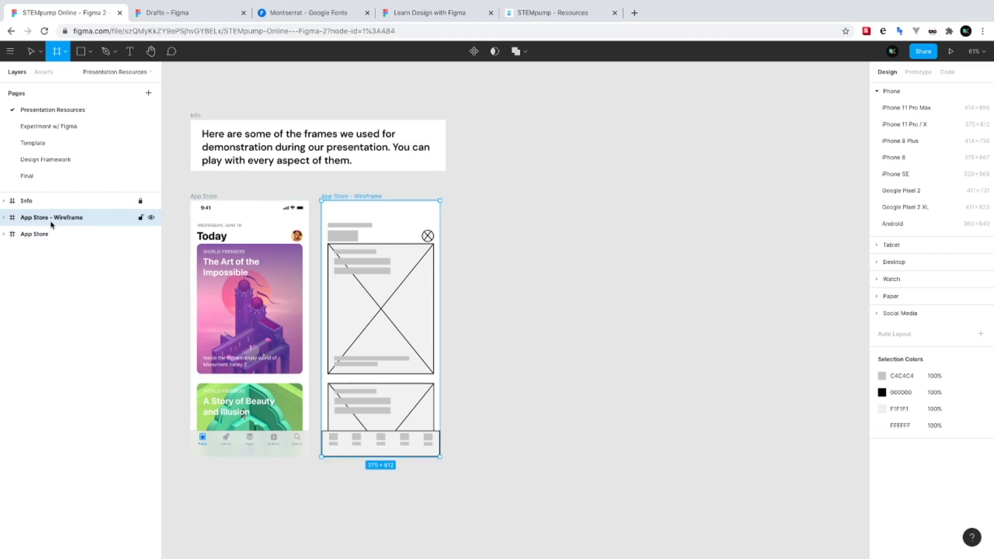
left_click(50, 205)
left_click_drag(296, 161, 405, 168)
View the Final and Presentation Resources pages, and switch to the Experiment w/ Figma page
left_click(92, 131)
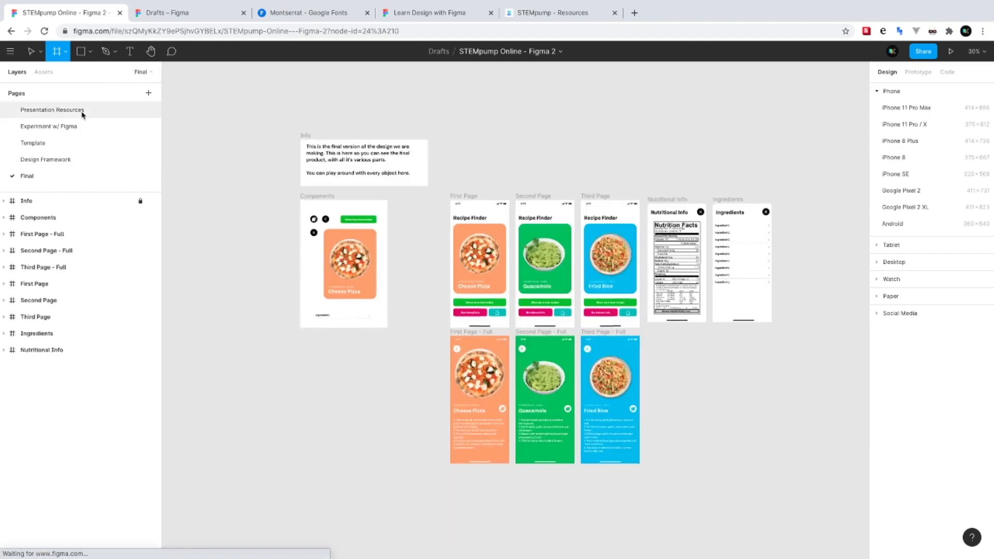
left_click(82, 110)
left_click_drag(411, 194, 331, 200)
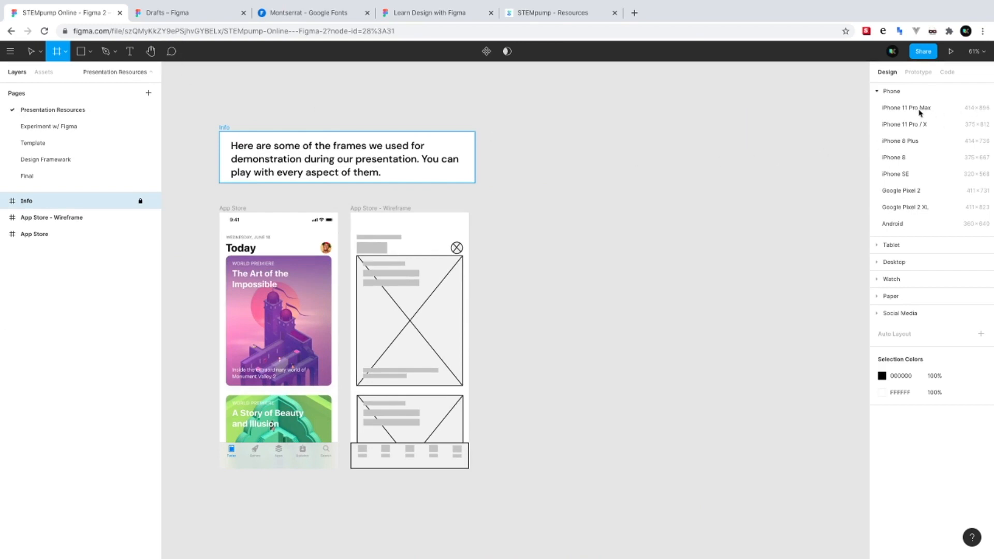
left_click(67, 127)
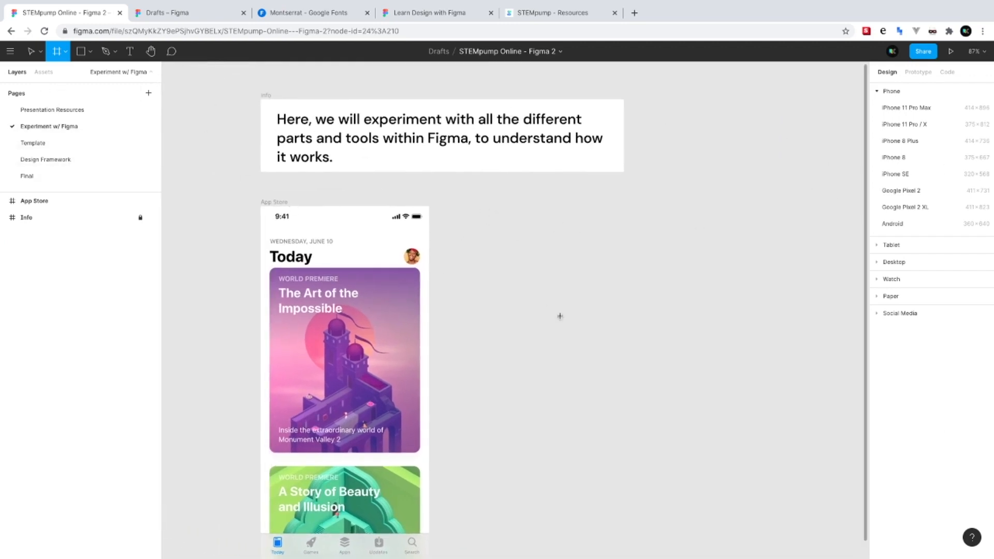
left_click_drag(559, 315, 514, 287)
Try drawing a freehand frame about 341 × 812 beside the App Store frame, and delete it
left_click_drag(408, 177, 562, 541)
left_click_drag(562, 543, 561, 542)
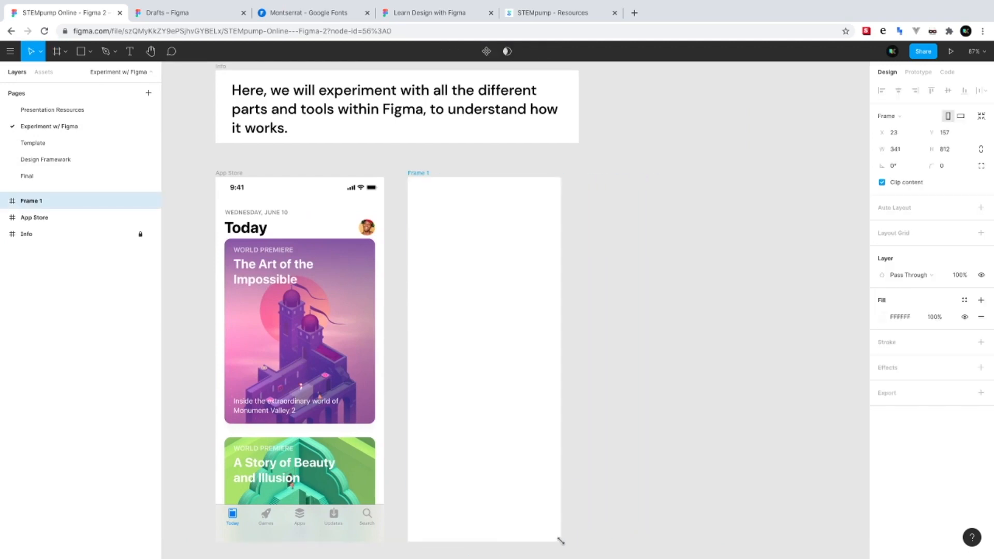
key("Delete")
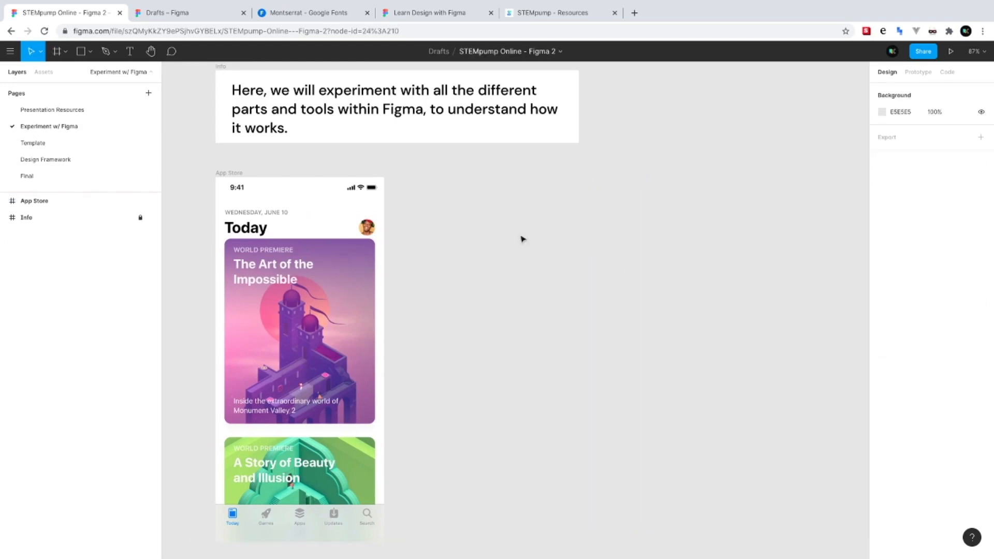
Try adding a preset iPhone SE frame, view its prototype settings, and delete the frame
key("f")
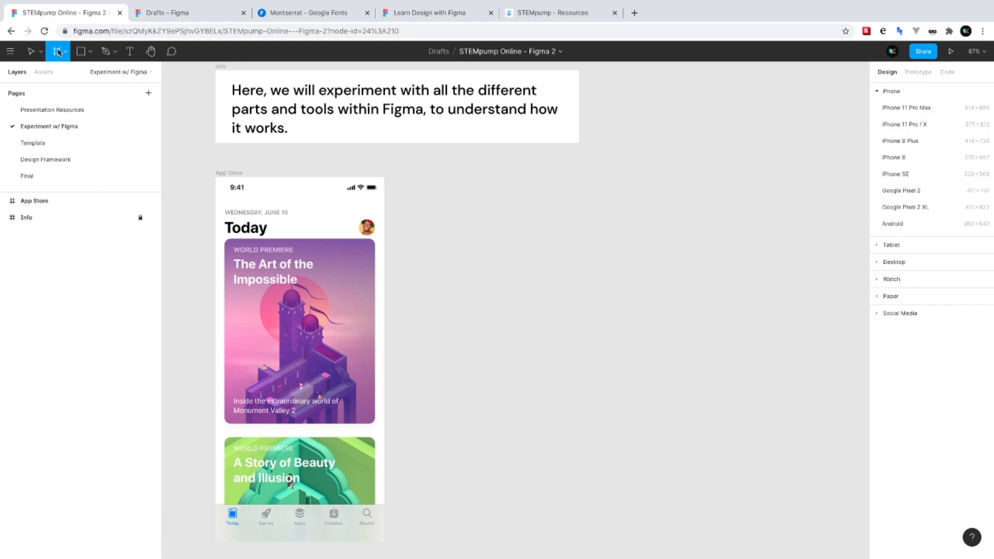
left_click(906, 174)
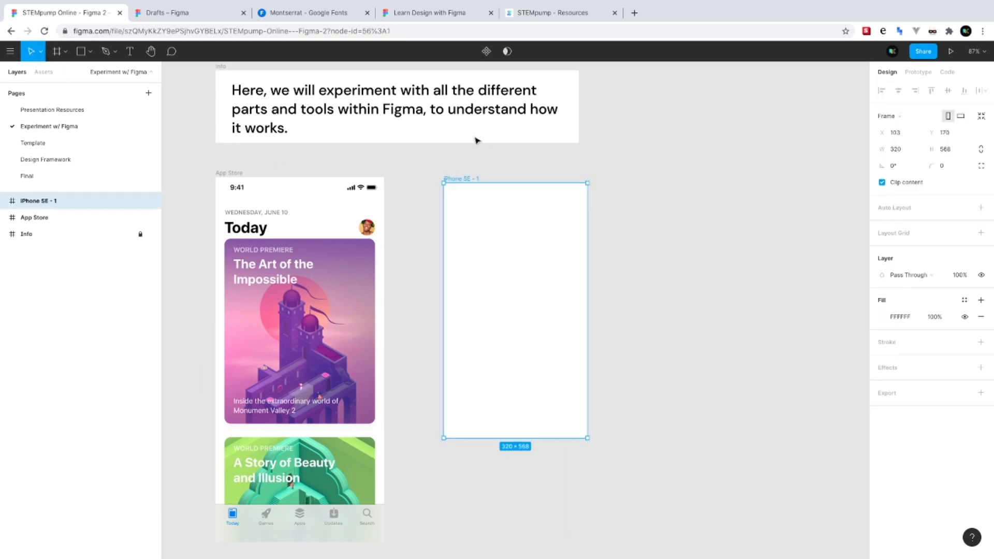
left_click(918, 72)
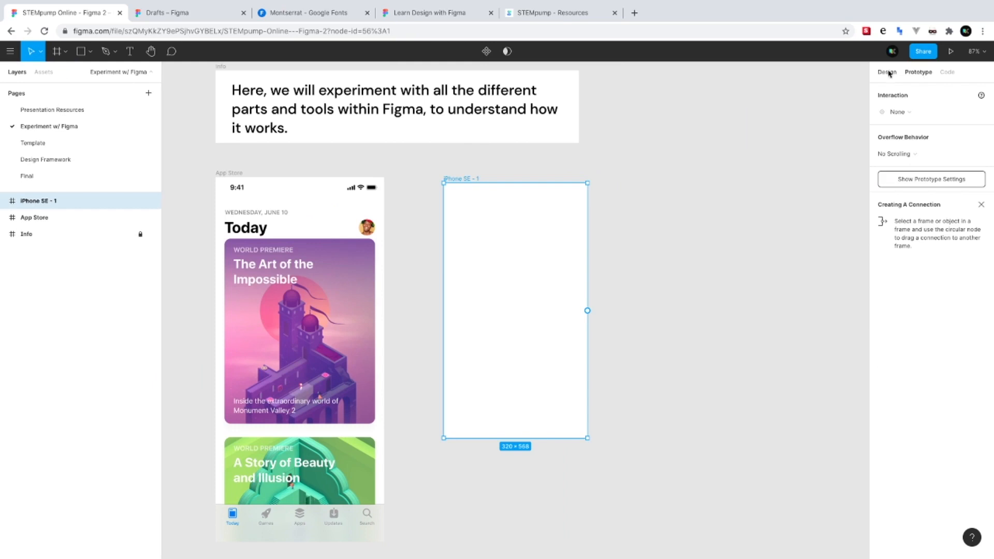
left_click(856, 166)
left_click(535, 300)
left_click(886, 72)
left_click(849, 166)
left_click(554, 247)
key("Delete")
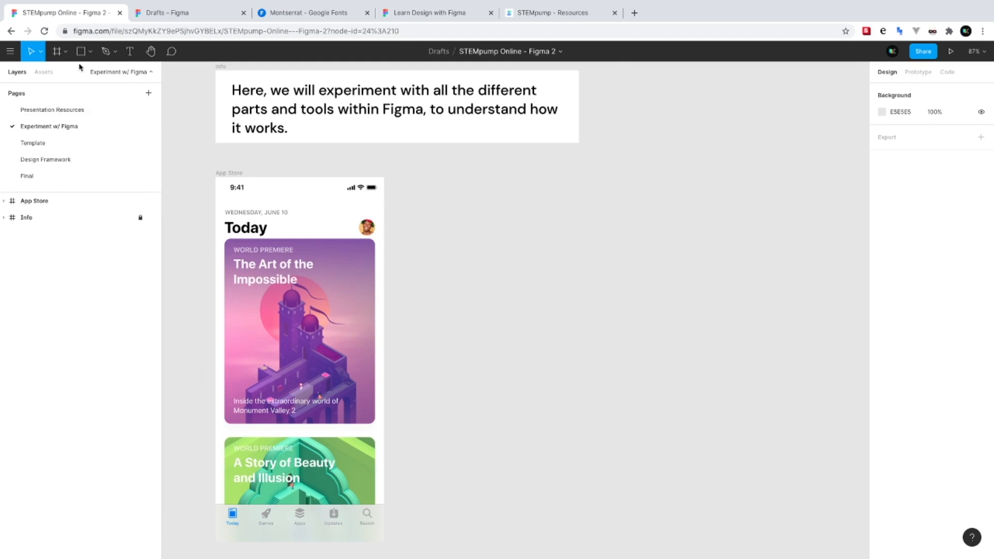
Examine the frame size presets by category, including Social Media, and return to the Phone presets
left_click(57, 51)
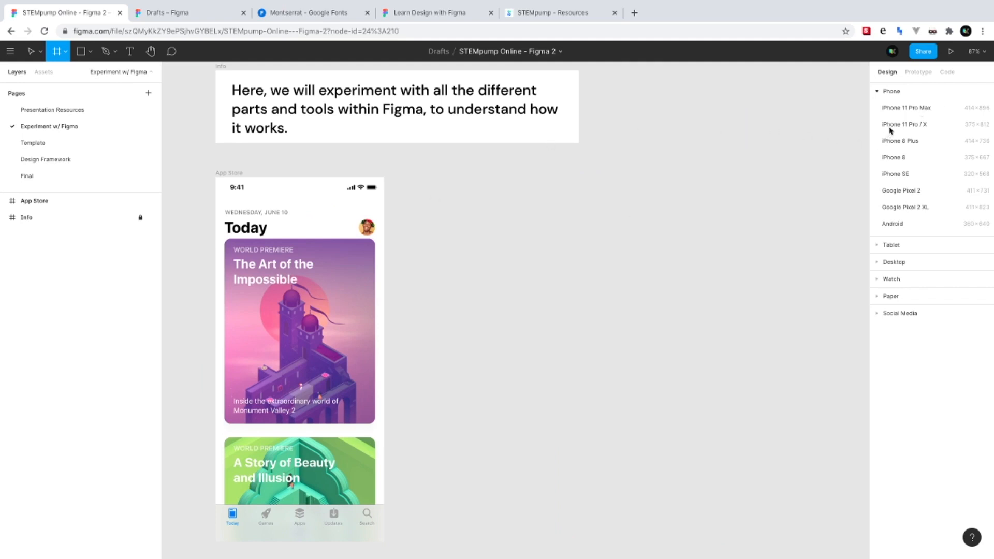
left_click(880, 252)
left_click(880, 229)
left_click(880, 230)
left_click(880, 266)
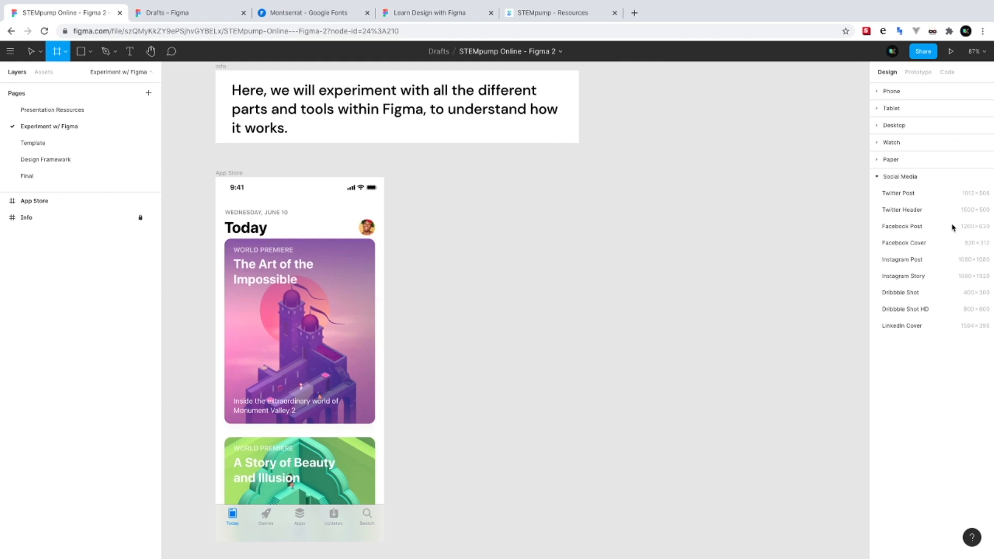
left_click(882, 178)
left_click(885, 96)
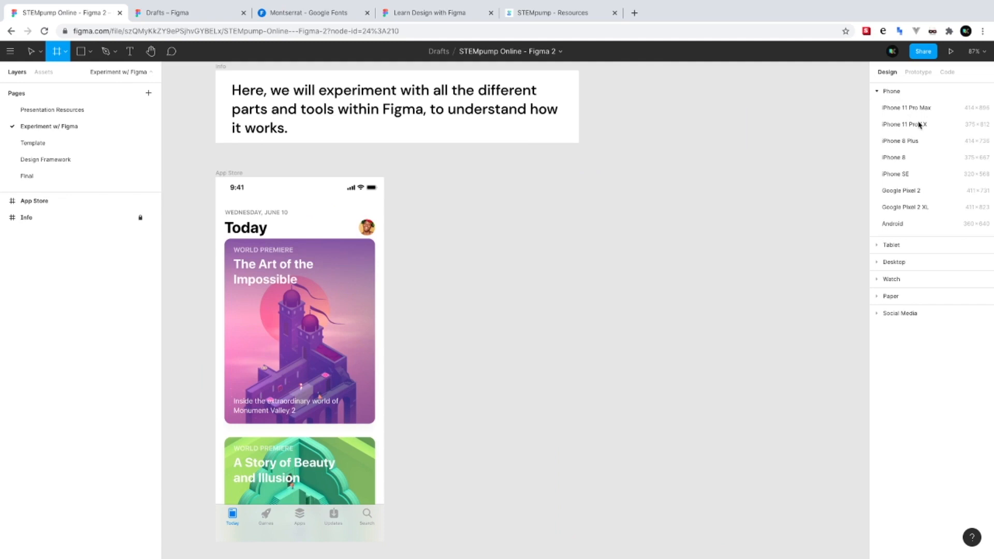
Place a preset iPhone 11 Pro / X frame beside the App Store frame and rename it "My first frame!"
left_click(888, 125)
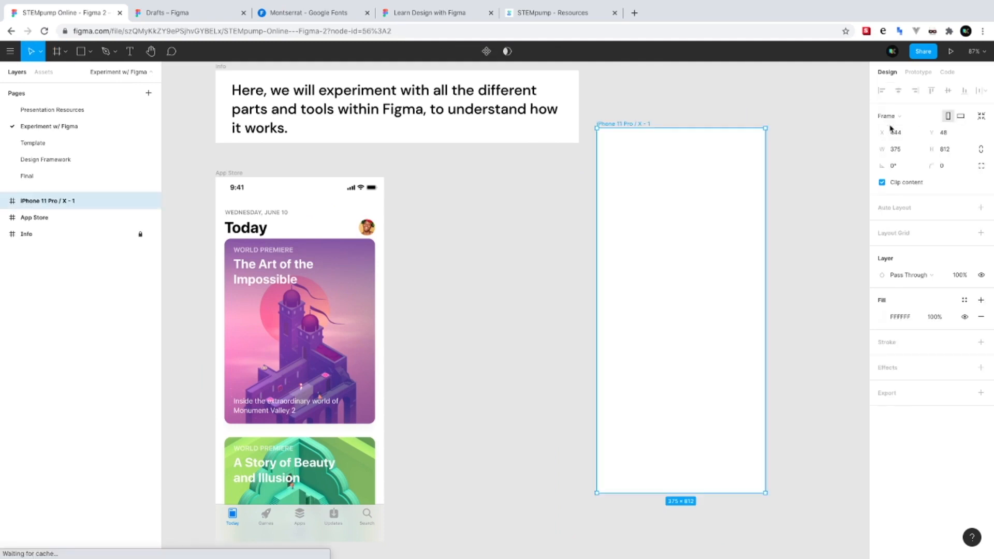
left_click_drag(685, 181, 489, 225)
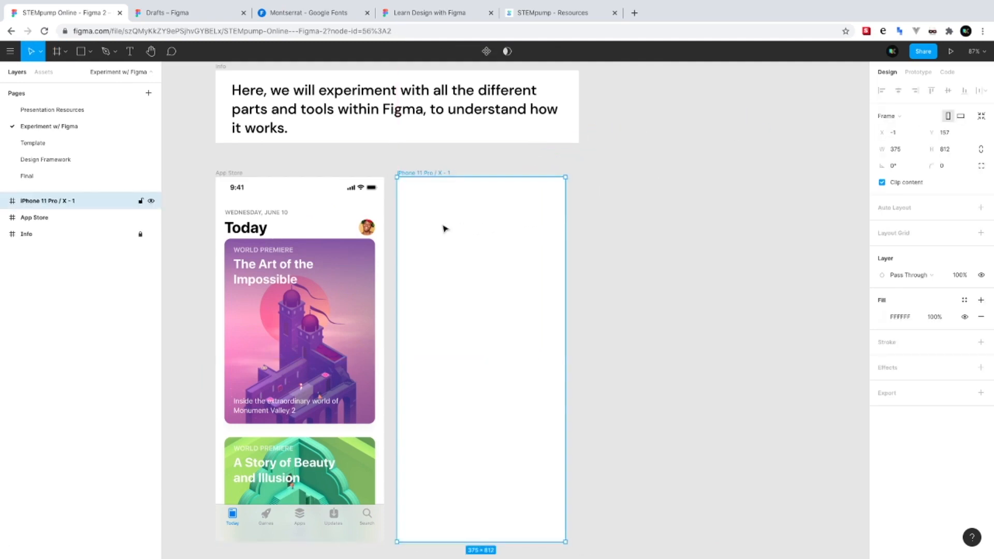
double_click(43, 202)
left_click(427, 175)
double_click(430, 174)
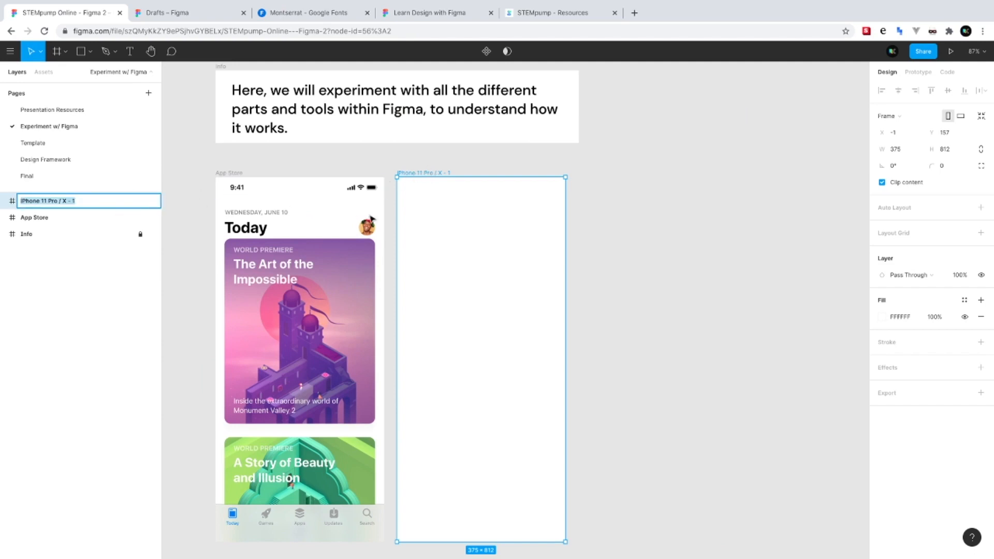
type("My first frame!")
key("Return")
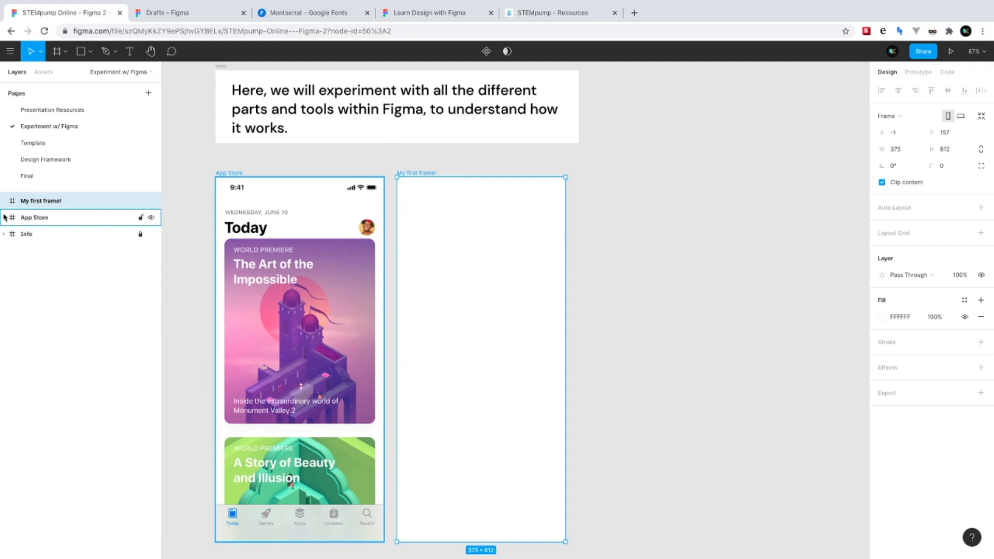
Try a slice about 220 × 261 beside "My first frame!", delete it, and return to the Frame tool
left_click(57, 52)
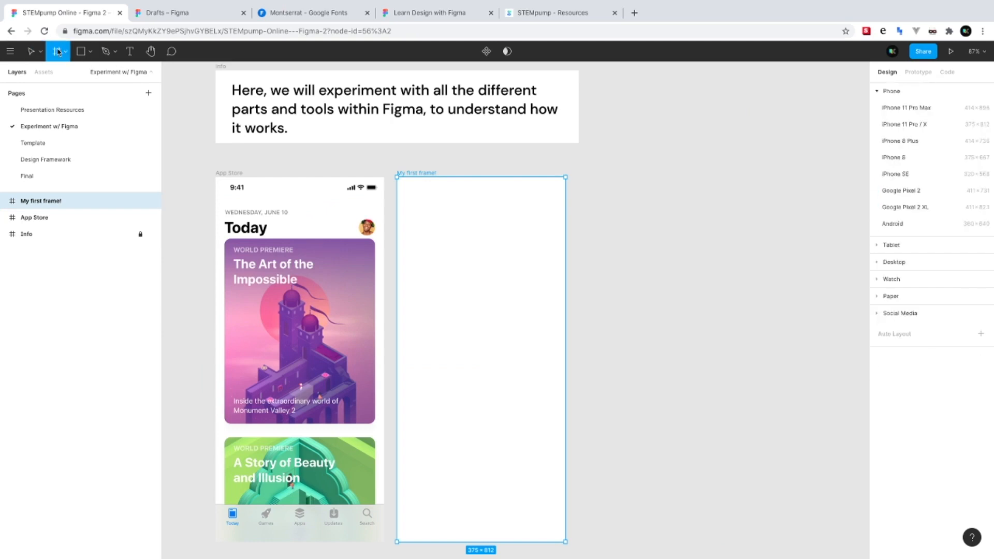
left_click(67, 52)
left_click(54, 94)
mouse_move(448, 268)
left_mouse_down()
mouse_move(452, 390)
mouse_move(534, 373)
left_mouse_up()
mouse_move(481, 325)
left_mouse_down()
mouse_move(635, 290)
mouse_move(417, 334)
mouse_move(479, 319)
mouse_move(594, 252)
mouse_move(626, 250)
left_mouse_up()
mouse_move(619, 195)
left_mouse_down()
mouse_move(625, 122)
mouse_move(622, 184)
left_mouse_up()
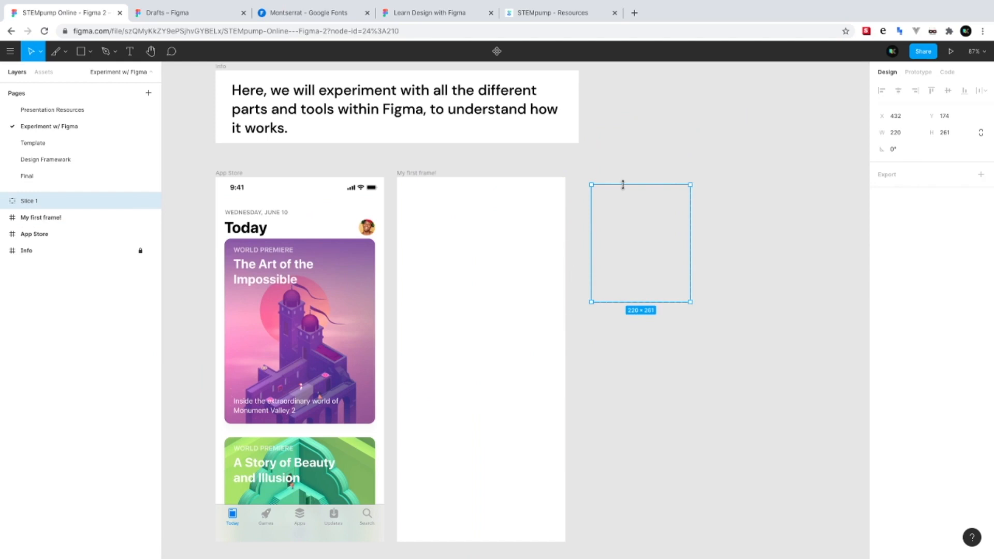
key("Delete")
left_click(65, 52)
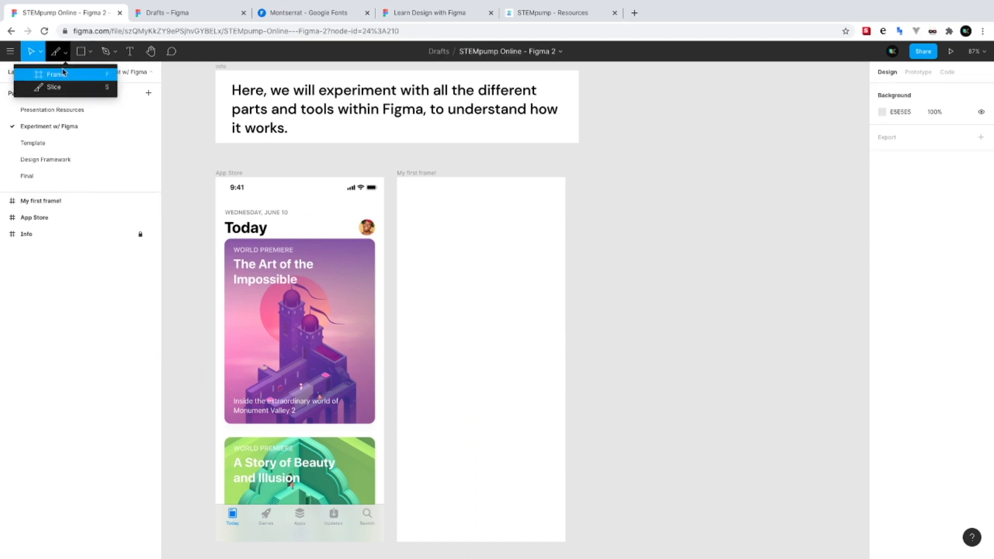
left_click(57, 74)
Draw a rectangle about 115 × 260 in the upper-left area of "My first frame!"
left_click(65, 52)
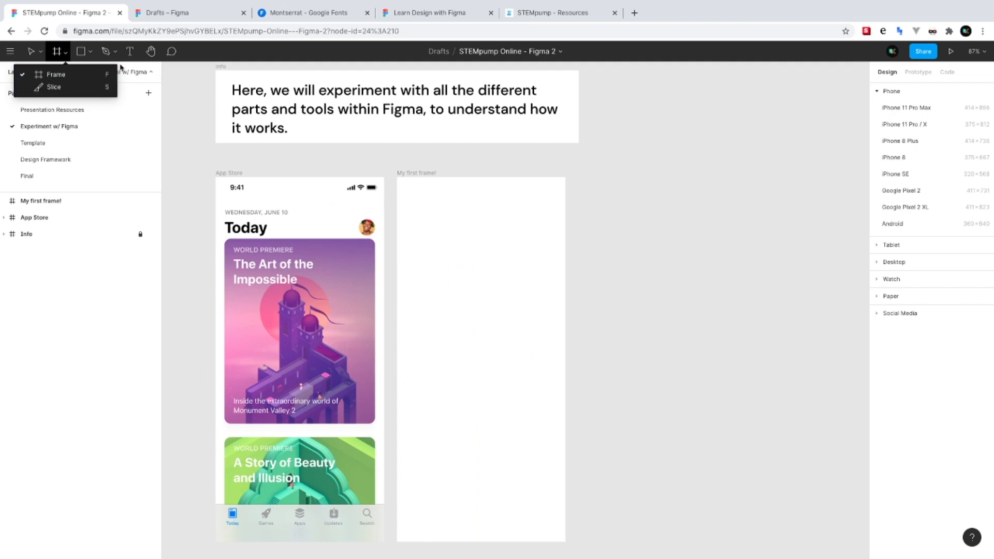
left_click(92, 59)
left_click(85, 56)
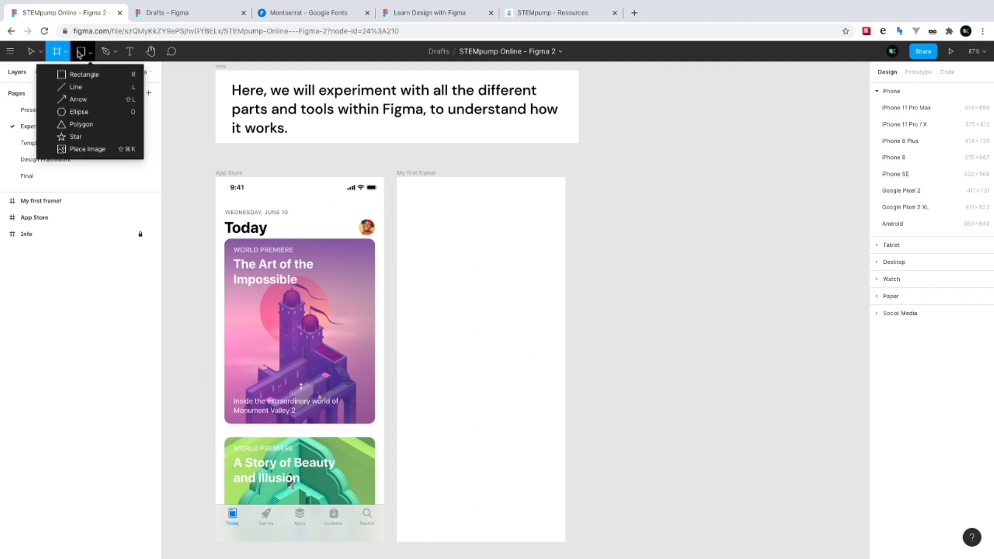
left_click(111, 74)
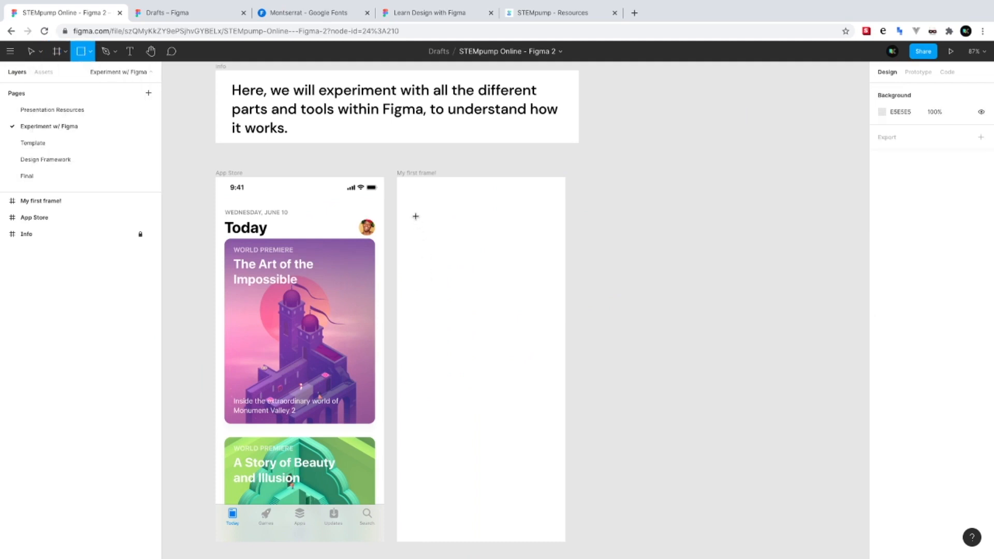
left_click_drag(411, 204, 463, 320)
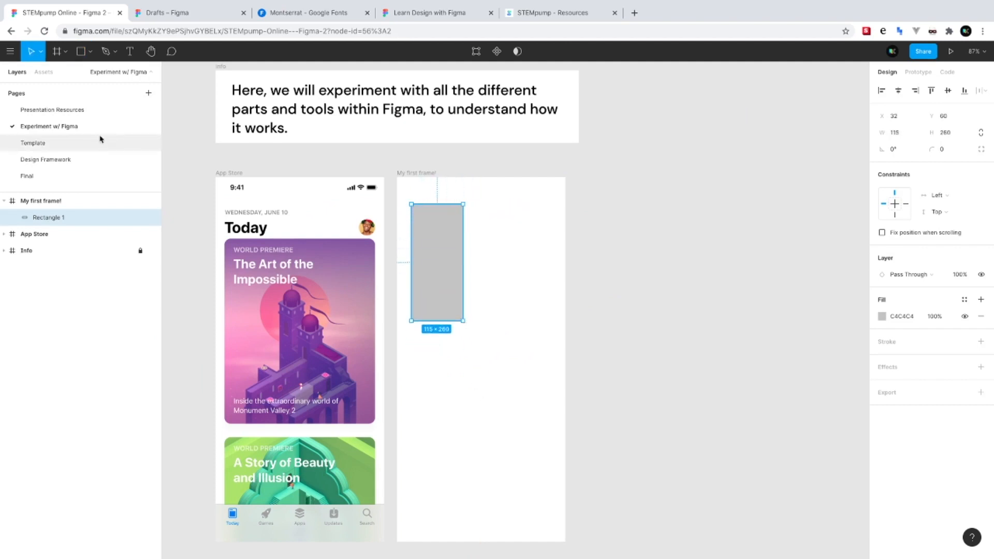
Draw a slanted line about 407 long beside the rectangle in "My first frame!"
left_click(90, 51)
left_click(110, 92)
left_click_drag(514, 218, 470, 395)
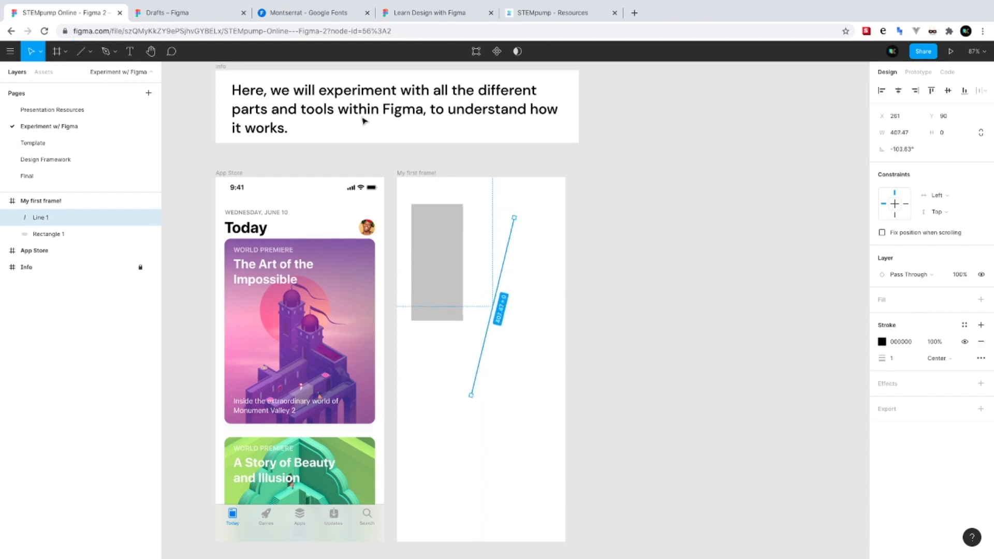
Draw an upward-slanting arrow about 283 long below the line, and inspect its arrowhead up close
left_click(91, 51)
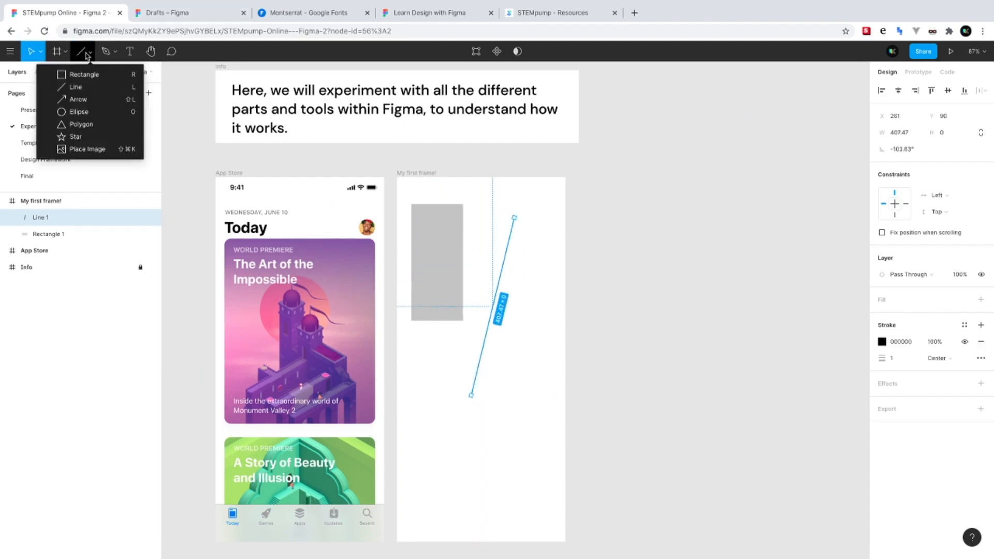
left_click(92, 98)
left_click_drag(482, 495, 525, 378)
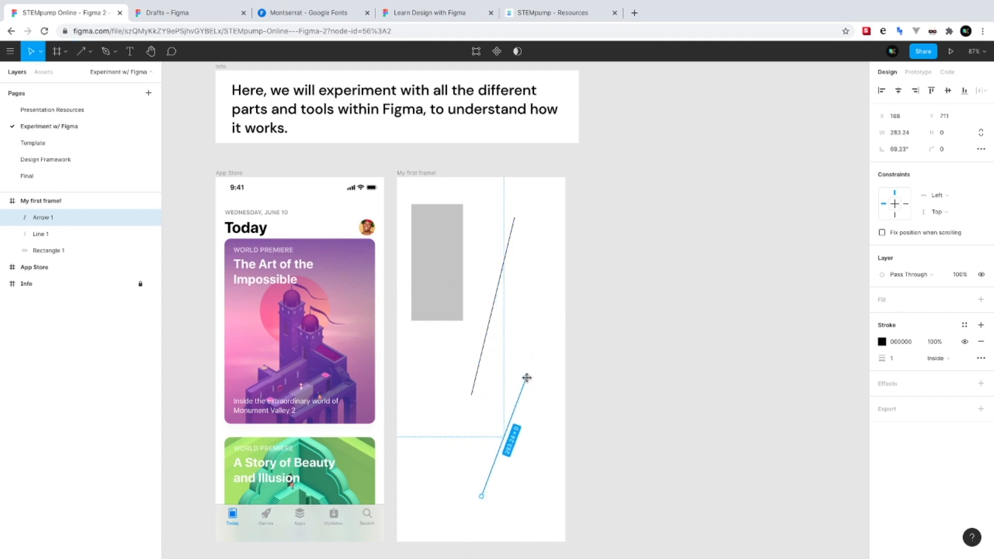
left_click(444, 461)
scroll(581, 358, "up", 10)
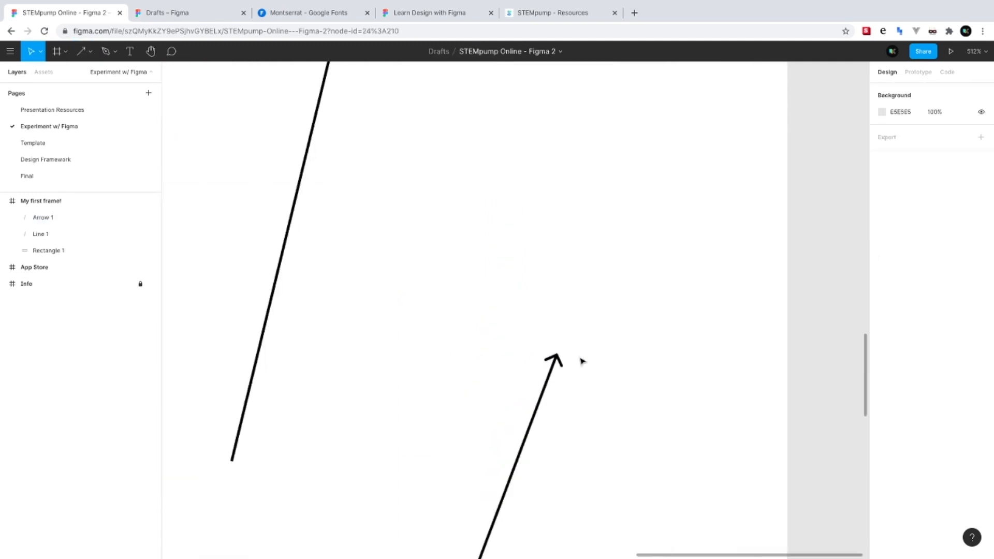
scroll(581, 358, "down", 10)
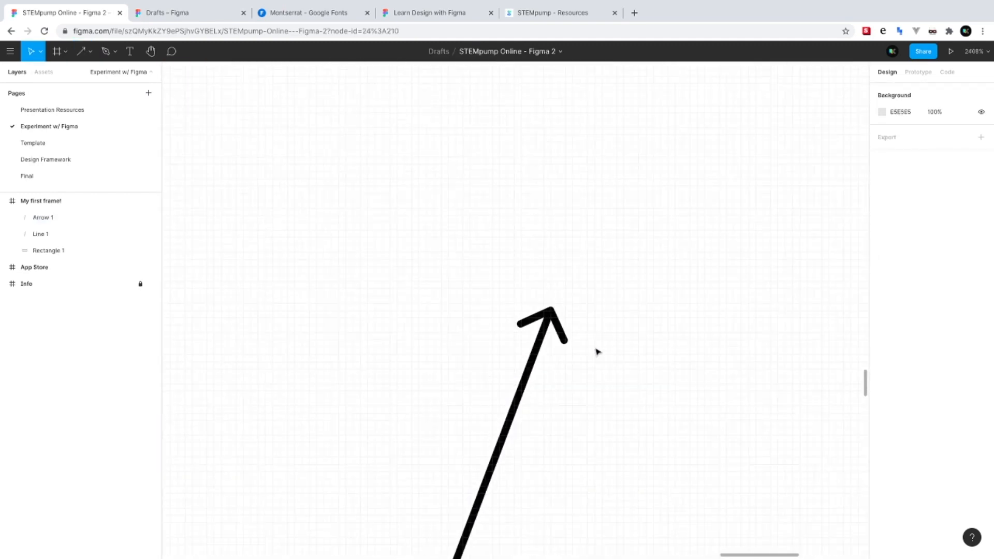
scroll(600, 359, "down", 3)
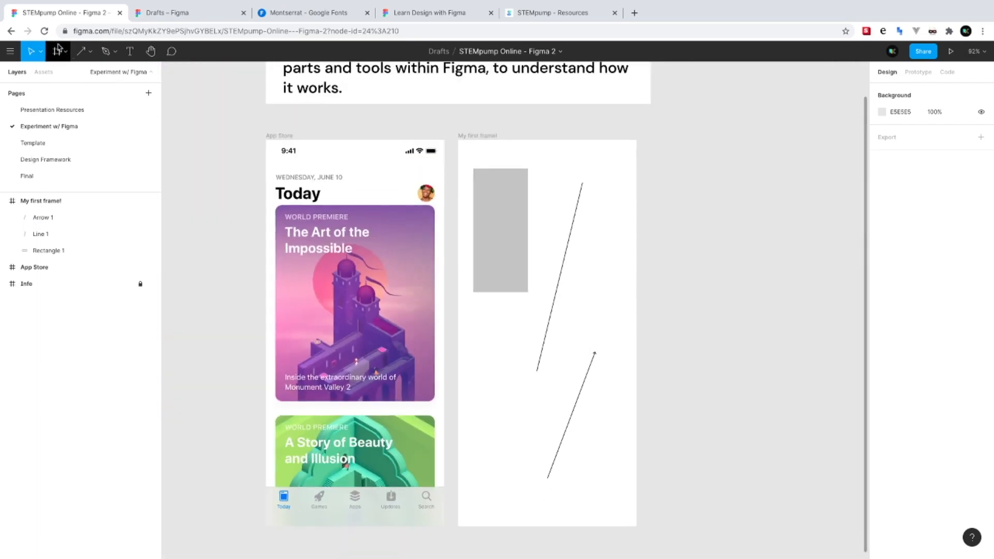
Draw a flat ellipse about 237 × 61 across the middle of "My first frame!"
left_click(81, 52)
left_click(89, 52)
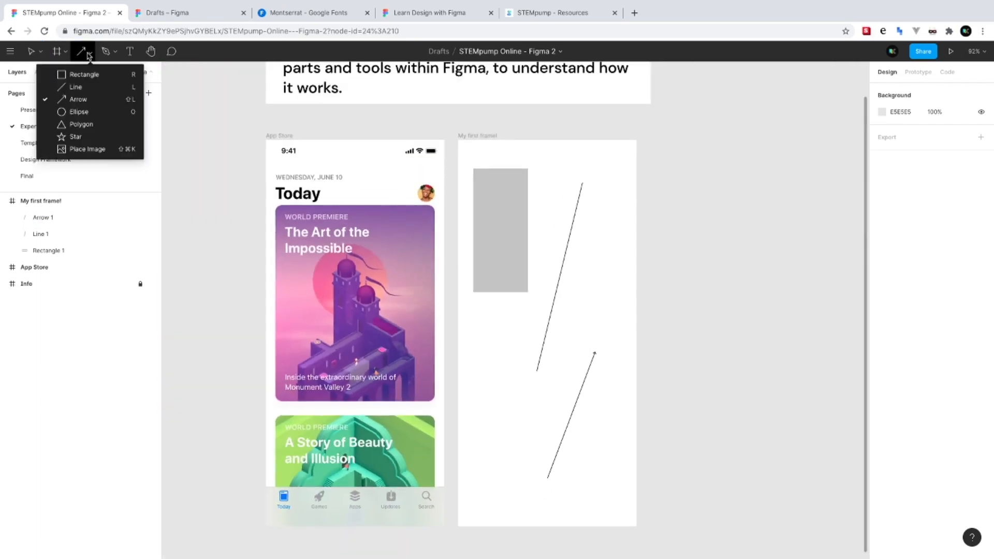
left_click(78, 112)
mouse_move(485, 326)
left_mouse_down()
mouse_move(532, 499)
mouse_move(532, 355)
mouse_move(552, 353)
mouse_move(520, 343)
mouse_move(523, 427)
mouse_move(570, 390)
mouse_move(607, 321)
mouse_move(598, 297)
left_mouse_up()
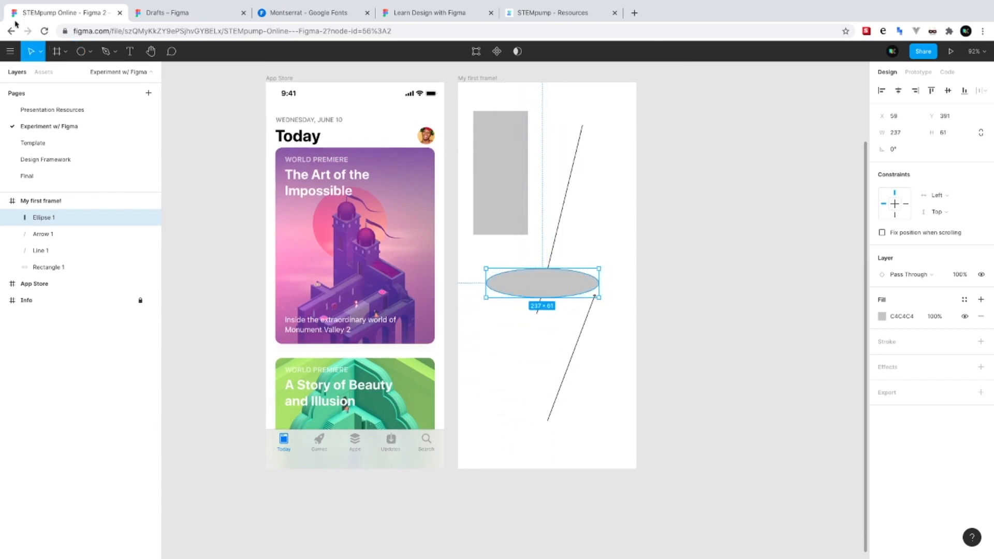
Draw a triangular polygon about 252 × 223 in the lower part of "My first frame!"
left_click(92, 53)
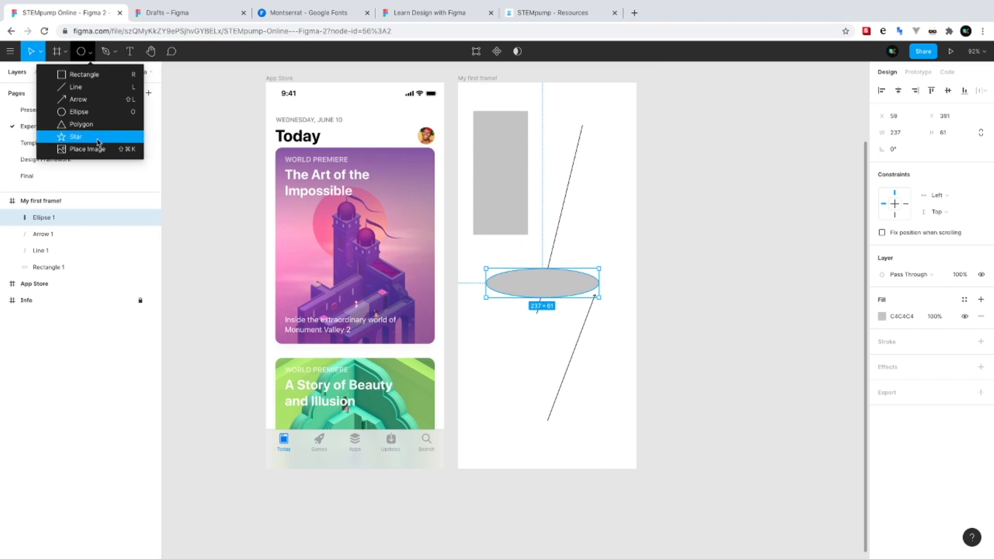
left_click(78, 126)
mouse_move(485, 354)
left_mouse_down()
mouse_move(572, 463)
mouse_move(605, 460)
left_mouse_up()
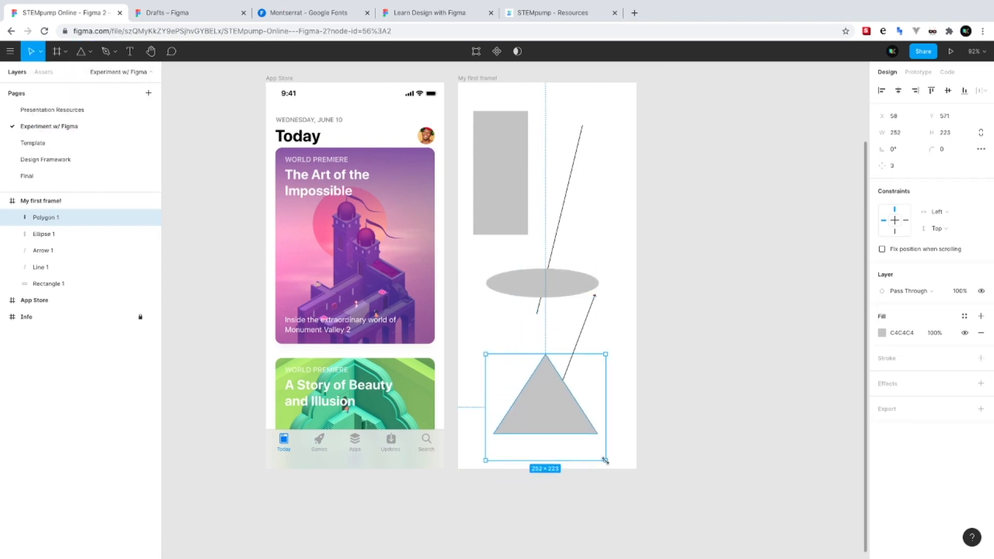
Draw a five-pointed star about 194 × 179 over the right edge of "My first frame!" and deselect it
left_click(90, 51)
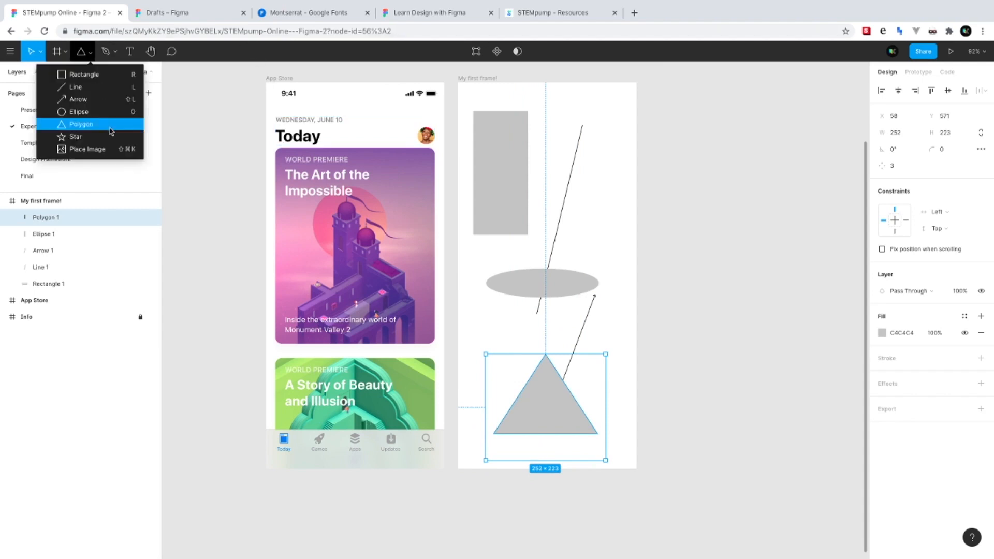
left_click(78, 137)
mouse_move(559, 150)
left_mouse_down()
mouse_move(614, 193)
mouse_move(634, 235)
mouse_move(650, 217)
mouse_move(650, 233)
left_mouse_up()
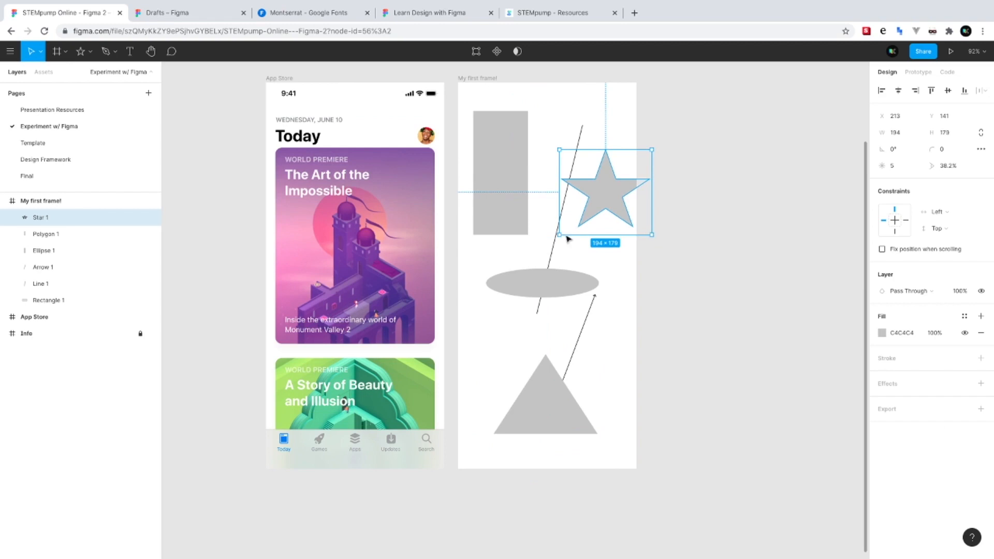
left_click(582, 327)
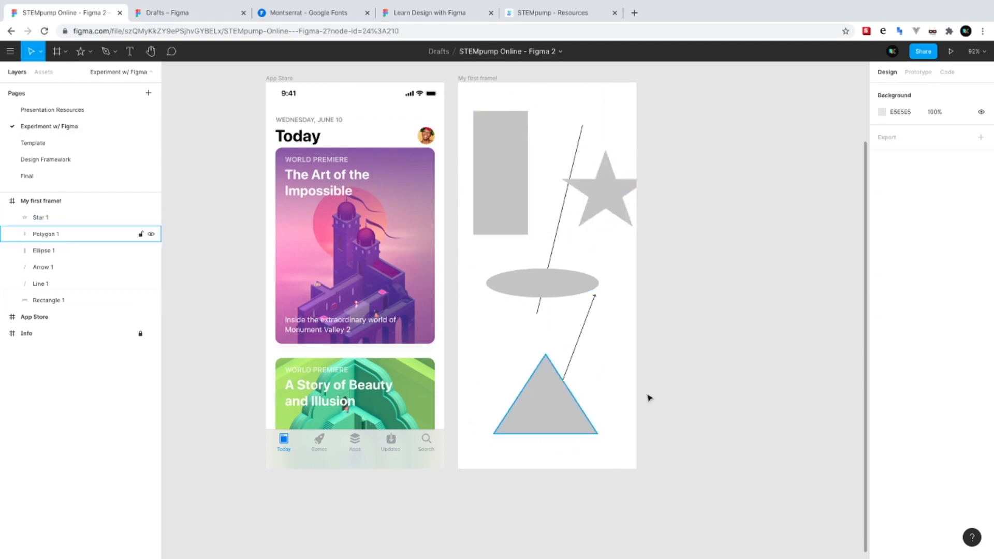
Examine which shapes the layers inside "My first frame!" correspond to, and open the arrow layer's name for editing
left_click(41, 217)
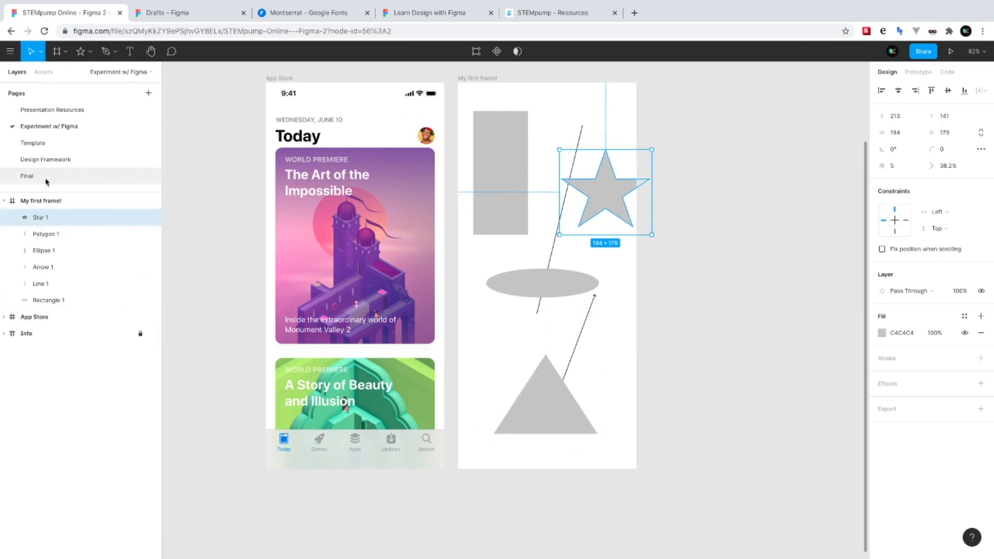
left_click(64, 204)
left_click(50, 222)
left_click(48, 237)
left_click(46, 267)
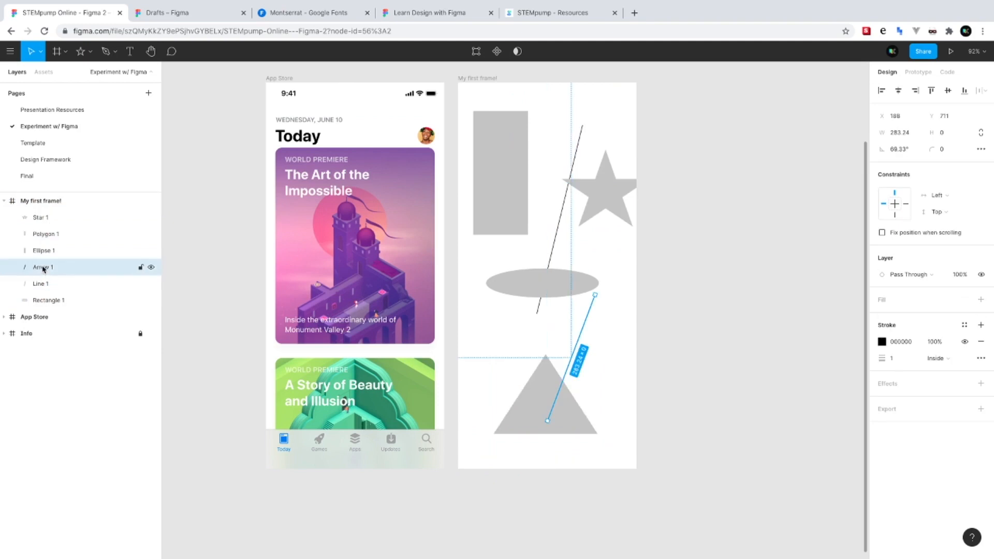
double_click(43, 267)
key("Return")
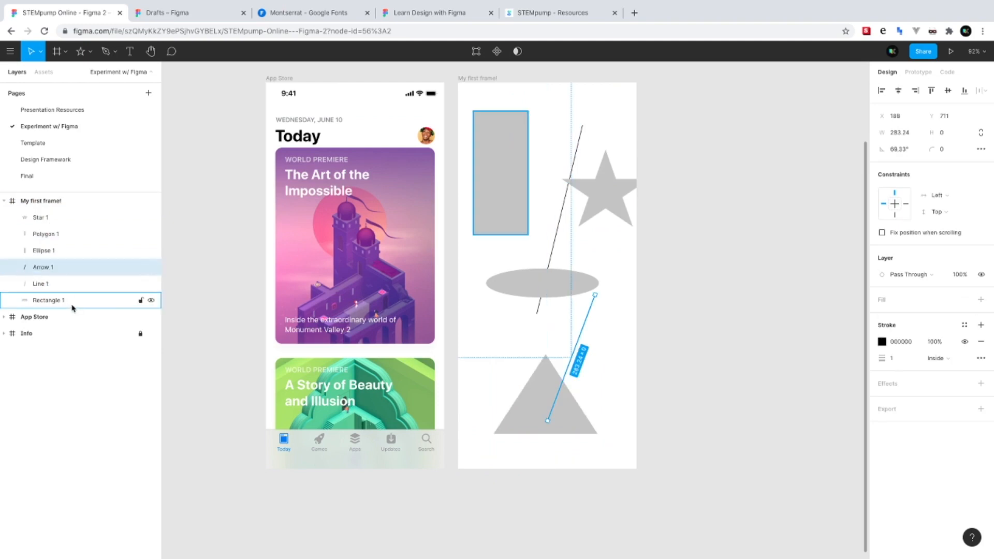
Reorder the ellipse layer so it sits between Line 1 and Rectangle 1
left_click(574, 283)
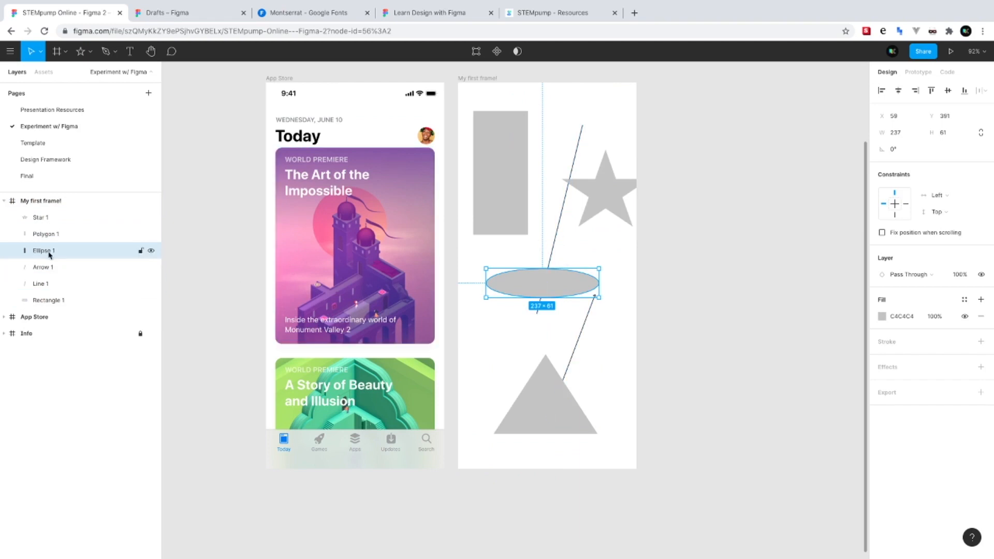
left_click_drag(49, 253, 52, 293)
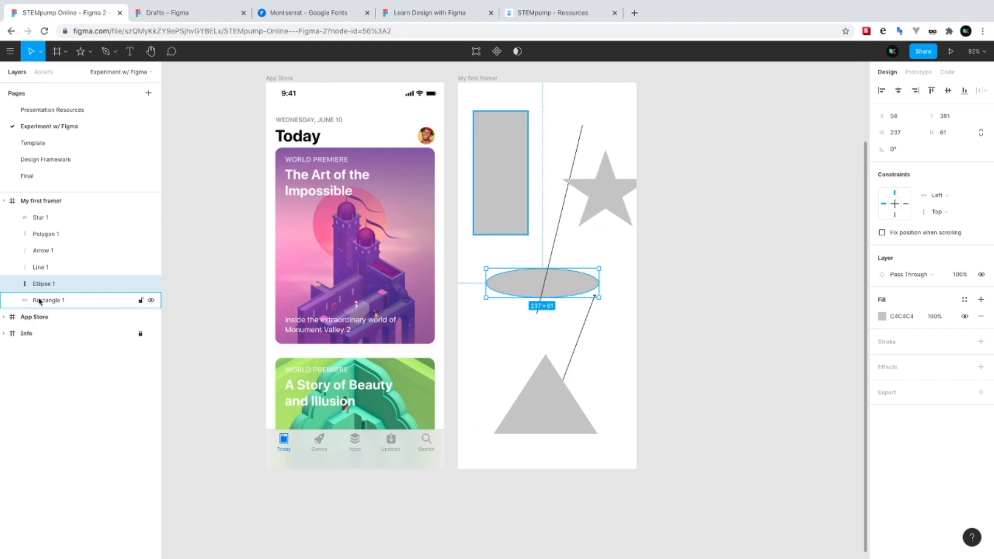
Shift the star slightly down, the rectangle slightly left, and the ellipse down and left within "My first frame!"
left_click(54, 217)
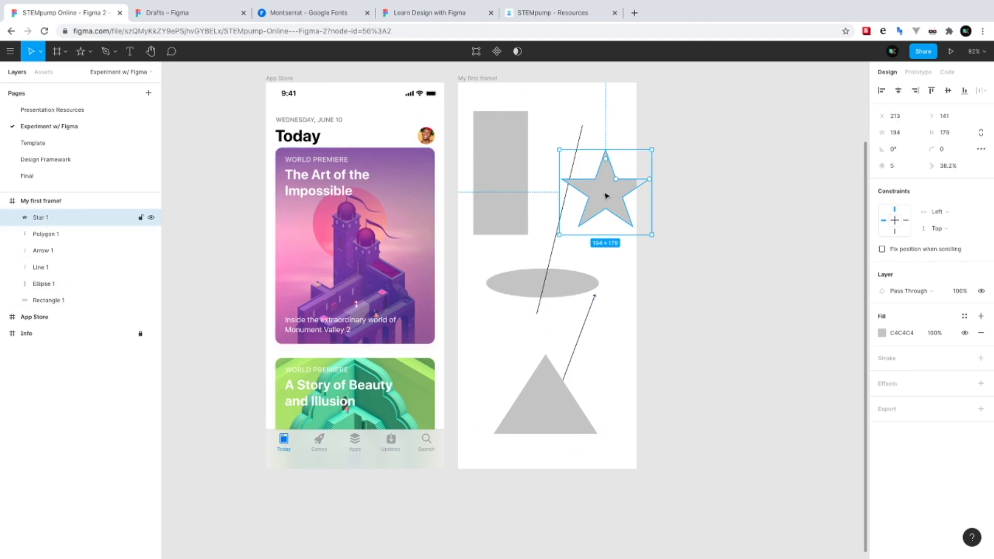
mouse_move(596, 195)
left_mouse_down()
mouse_move(578, 199)
mouse_move(592, 212)
left_mouse_up()
mouse_move(495, 208)
left_mouse_down()
mouse_move(501, 215)
mouse_move(484, 196)
left_mouse_up()
left_click_drag(519, 284, 494, 310)
left_click_drag(497, 206, 506, 218)
left_click(563, 326)
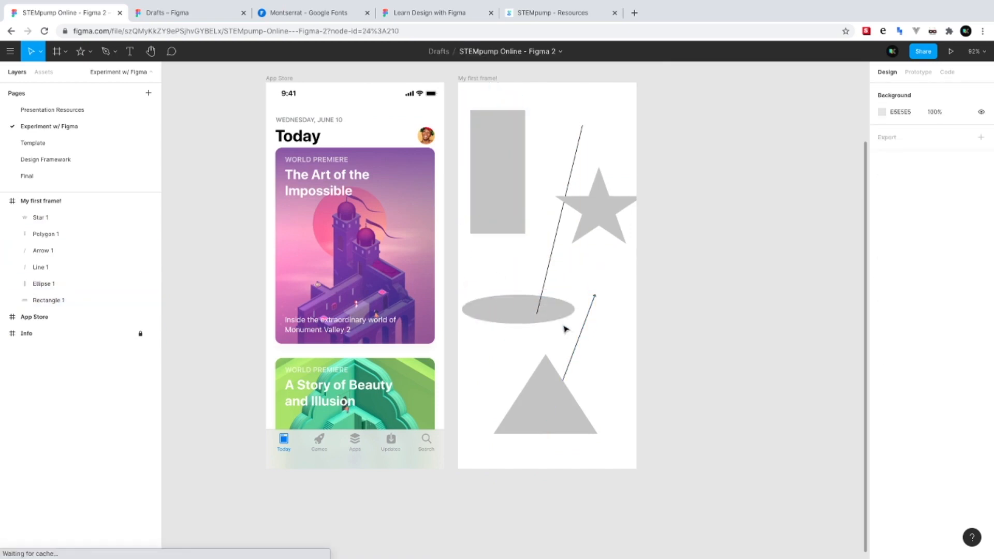
Stretch the ellipse to about 243 × 240, and reshape it into a narrow upright oval about 37 × 383
left_click(565, 310)
left_click_drag(576, 310, 577, 209)
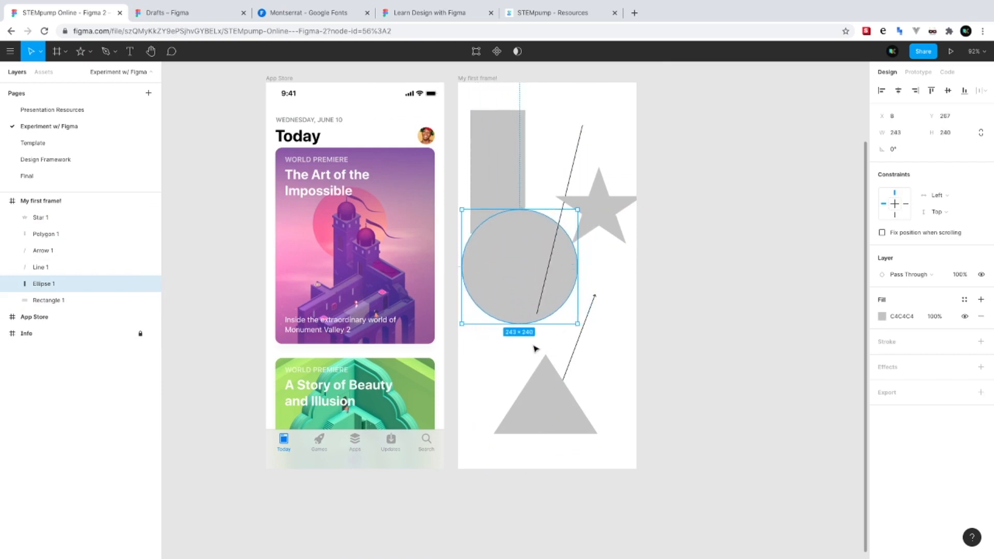
left_click_drag(578, 324, 479, 326)
left_click_drag(477, 326, 483, 306)
Reposition the rectangle near the top of the frame and resize it to about 95 × 213
left_click(522, 195)
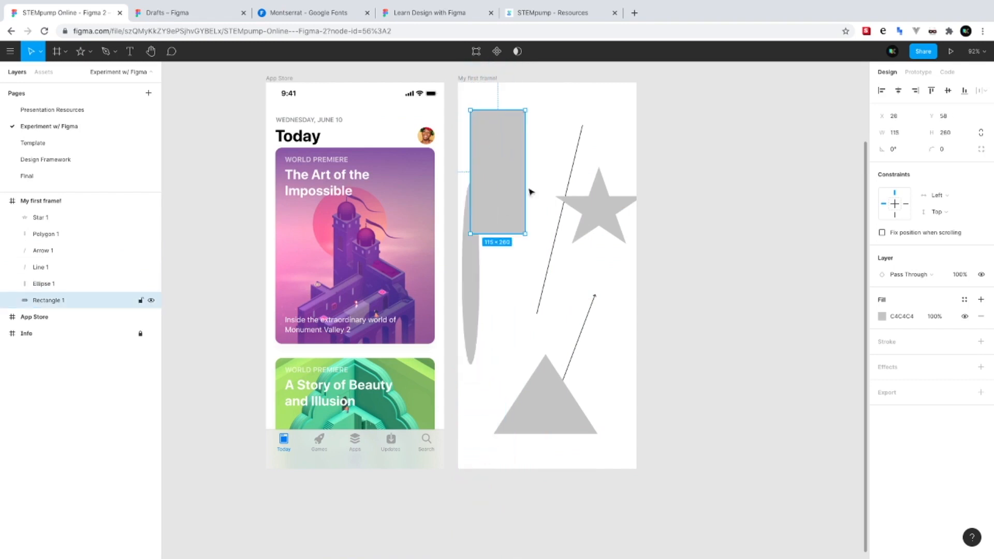
left_click_drag(526, 192, 536, 186)
left_click_drag(508, 244, 526, 198)
Move the narrow ellipse to about X 11, Y 267 along the frame's left edge
left_click(470, 270)
left_click_drag(481, 270, 498, 309)
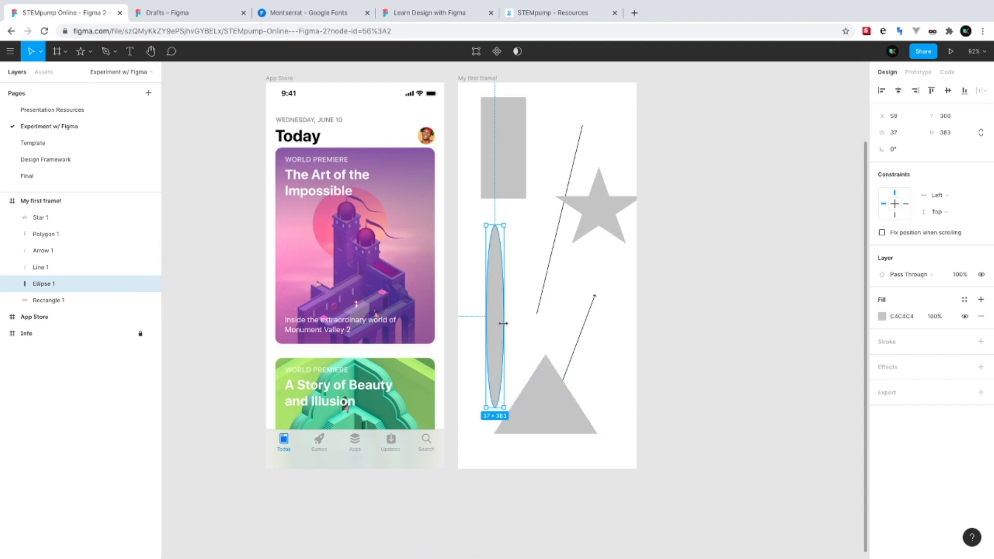
left_click_drag(499, 326, 478, 310)
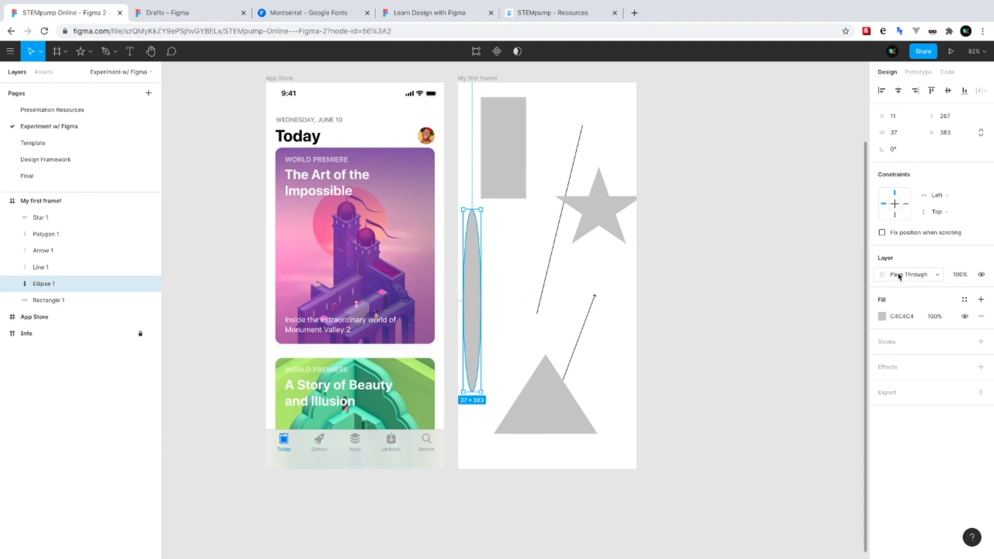
Look through the ellipse's blend modes, and try a 1-pixel black inside stroke on it before removing the stroke
left_click(929, 275)
left_click(932, 250)
left_click(980, 341)
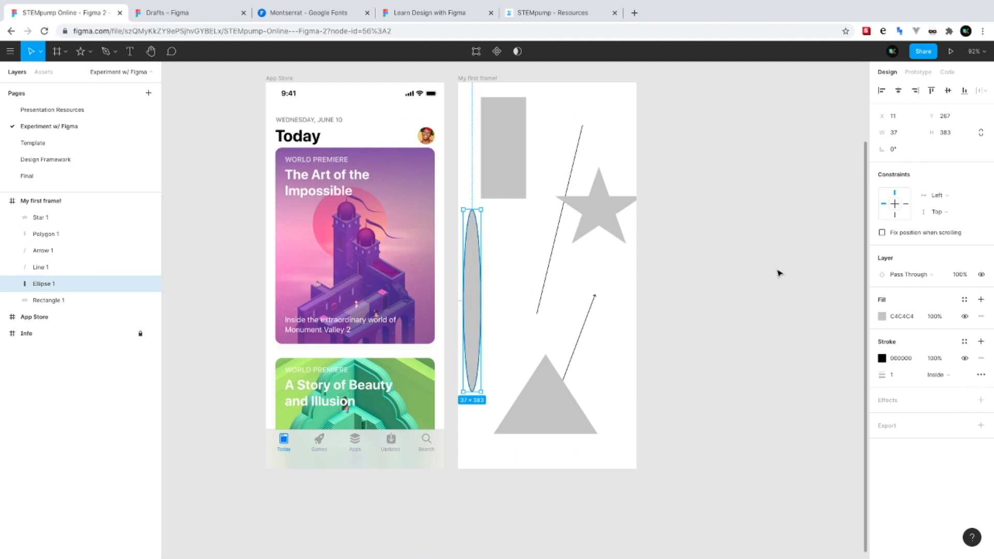
left_click(980, 358)
Try a Drop Shadow effect on the ellipse, review the available effect types, and remove the effect
left_click(980, 367)
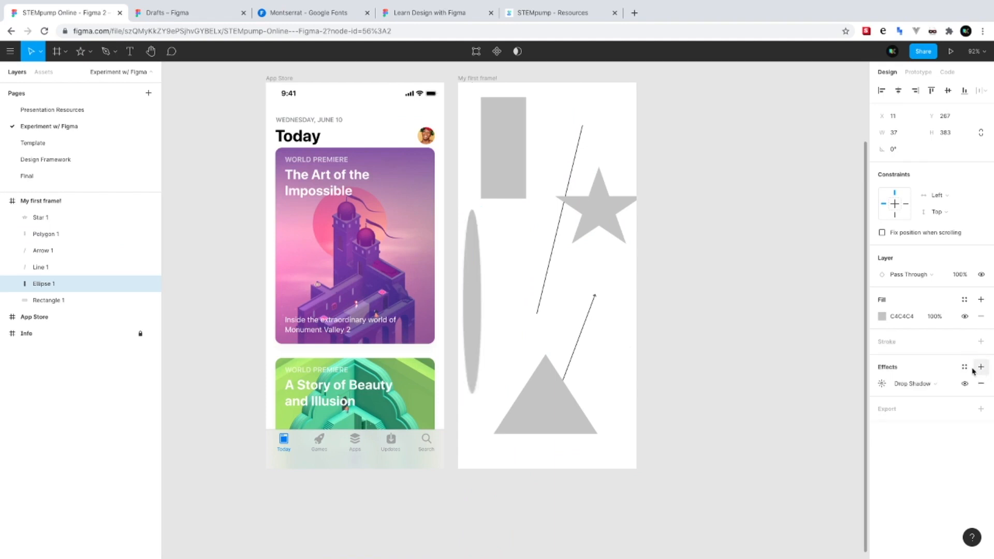
left_click(905, 383)
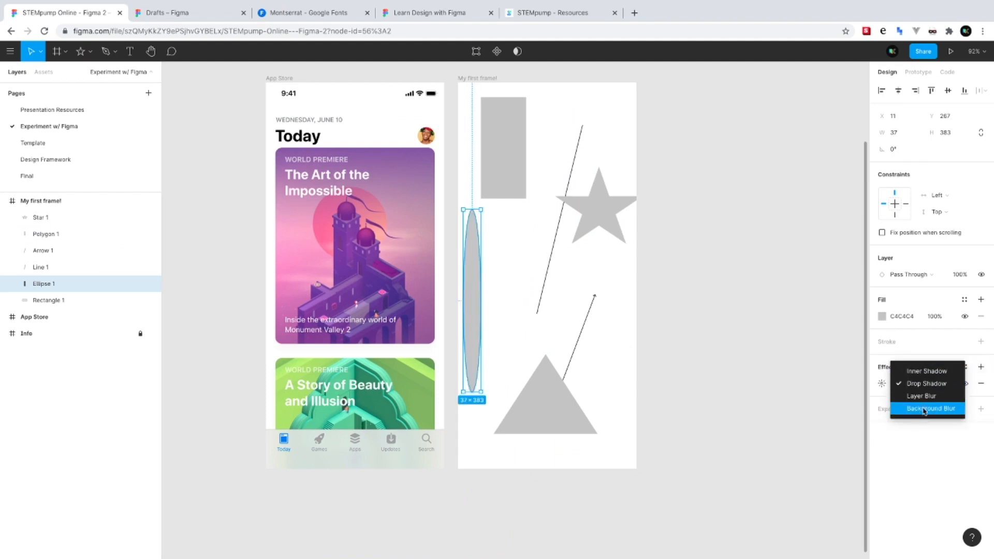
key("Escape")
left_click(980, 383)
Try a 1x PNG export setting with preview for the ellipse, and undo it
left_click(980, 392)
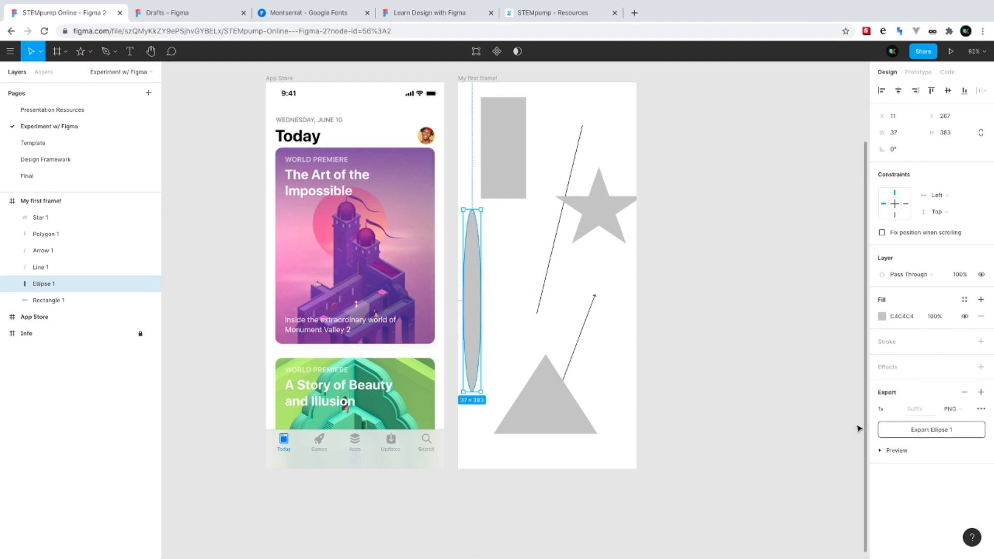
left_click(880, 451)
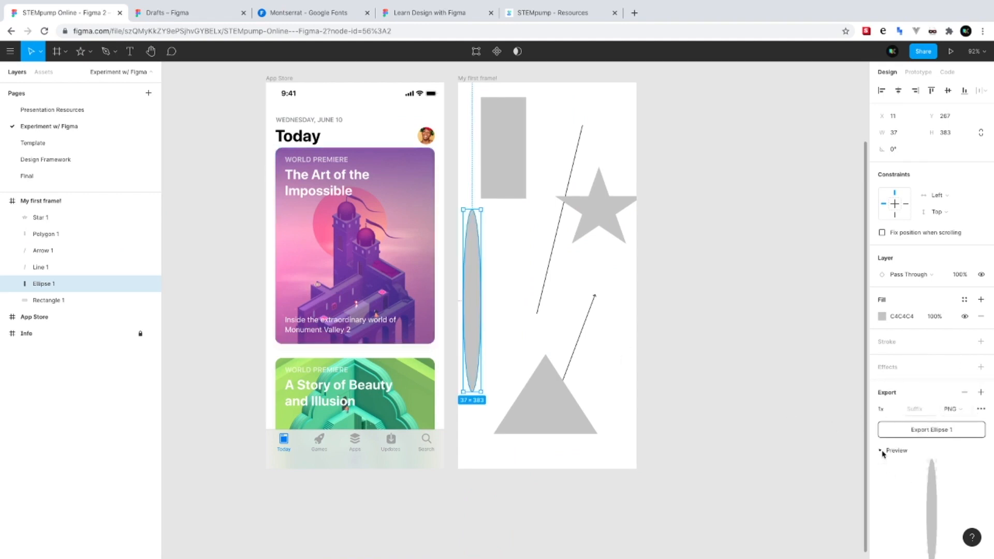
key("super+z")
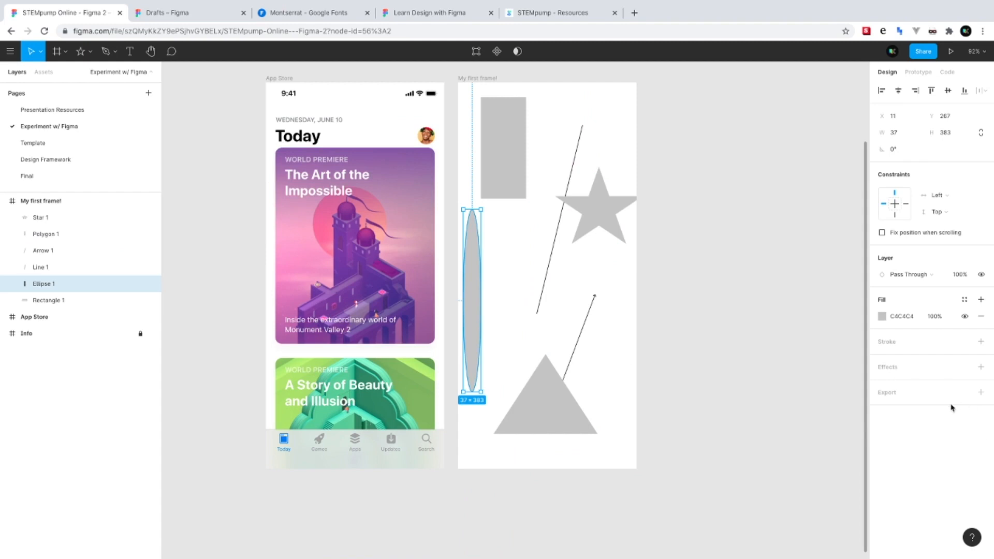
Narrow the ellipse to about 10 wide, and move the rectangle, star and line lower in "My first frame!"
left_click_drag(464, 285, 487, 285)
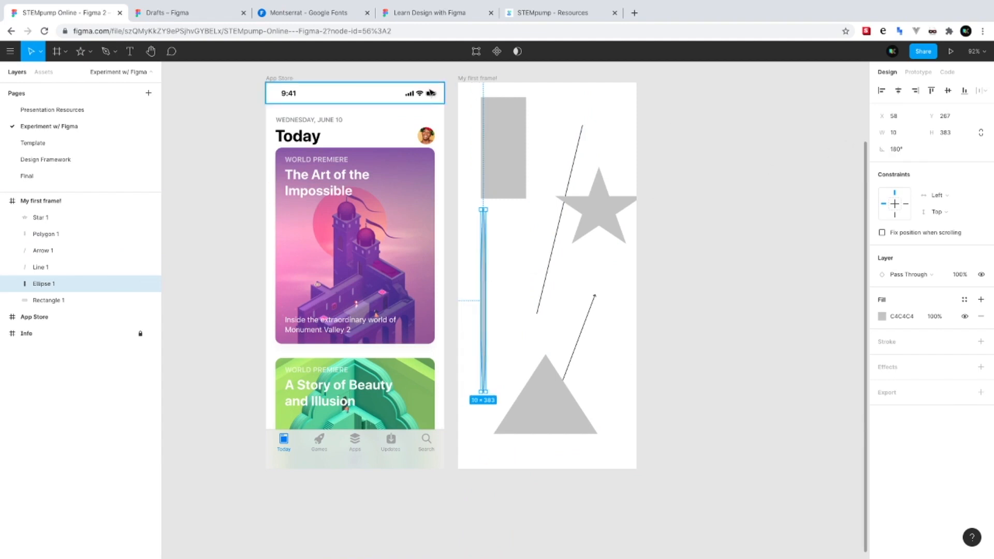
left_click_drag(512, 120, 623, 297)
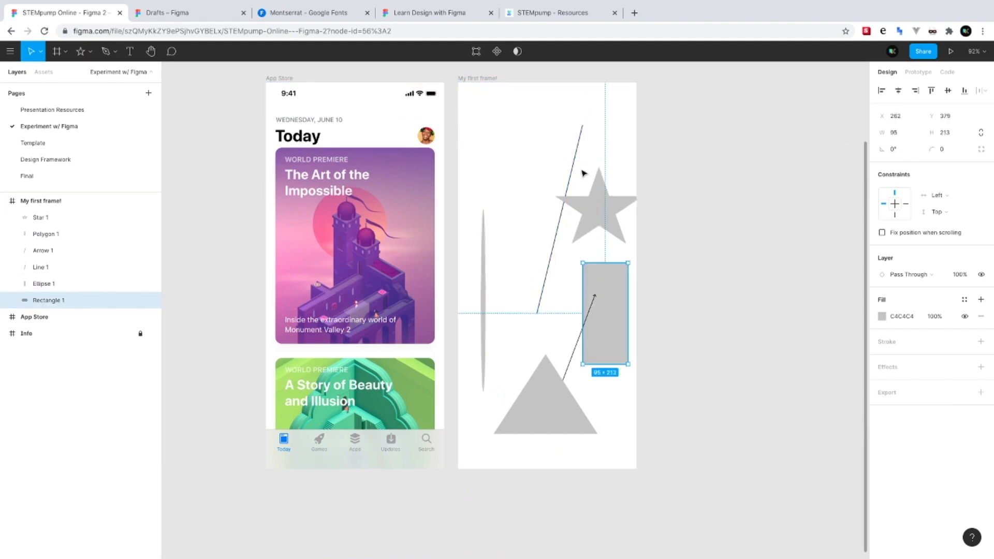
left_click_drag(589, 204, 589, 287)
left_click_drag(562, 209, 563, 270)
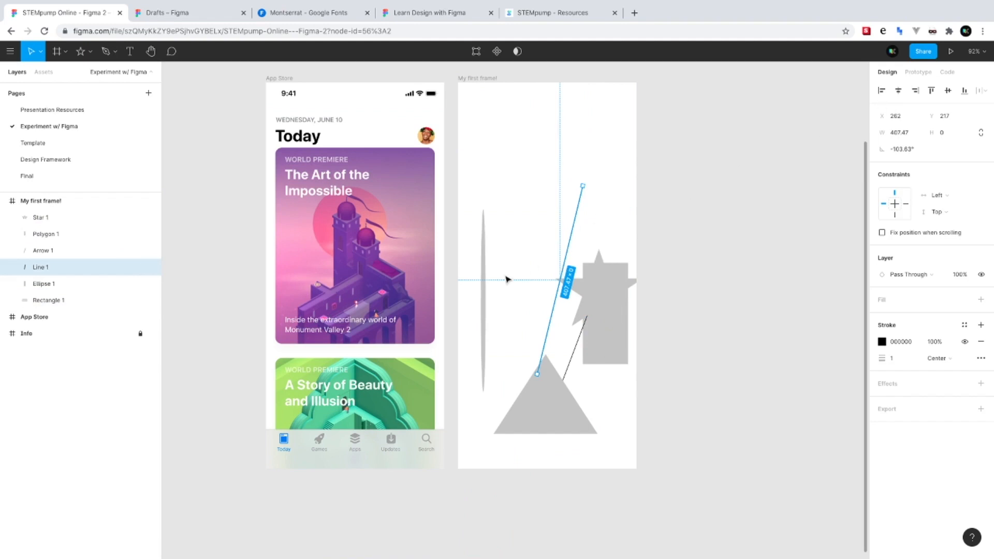
Set the ellipse's width and height to 100, and move the circle to about X 129, Y 267
left_click(484, 282)
left_click(909, 133)
type("100")
key("Tab")
type("1")
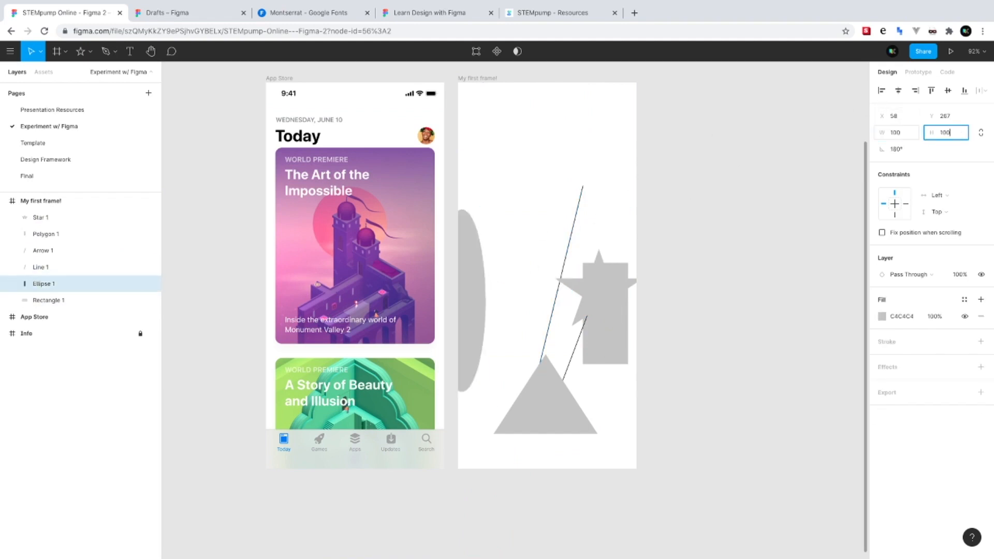
type("00")
key("Return")
left_click_drag(478, 243, 511, 247)
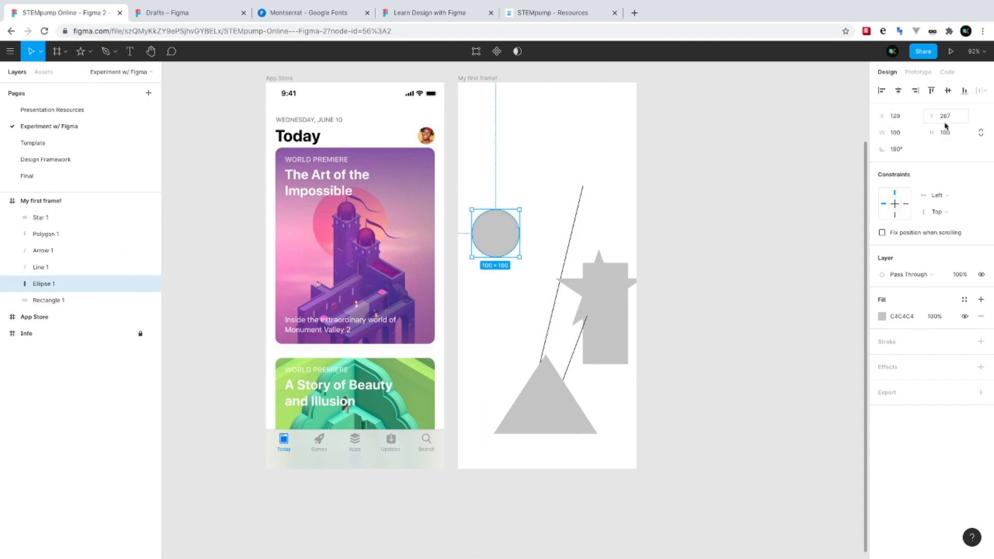
Lock the circle's proportions and try a width of 200, undoing back to the 100 × 100 circle
left_click(986, 135)
left_click(900, 136)
type("200")
key("Return")
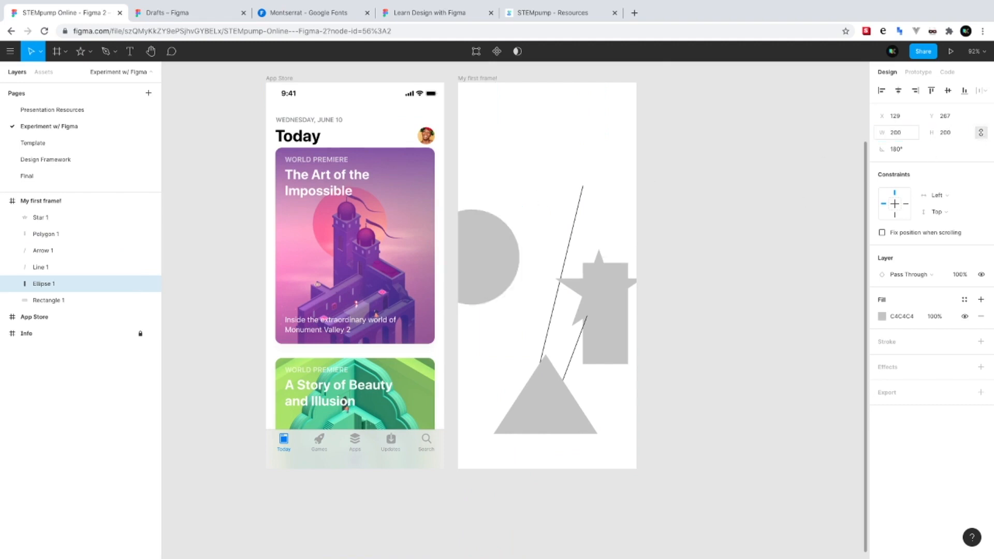
left_click_drag(469, 272, 591, 195)
key("super+z")
key("super+z")
key("super+z")
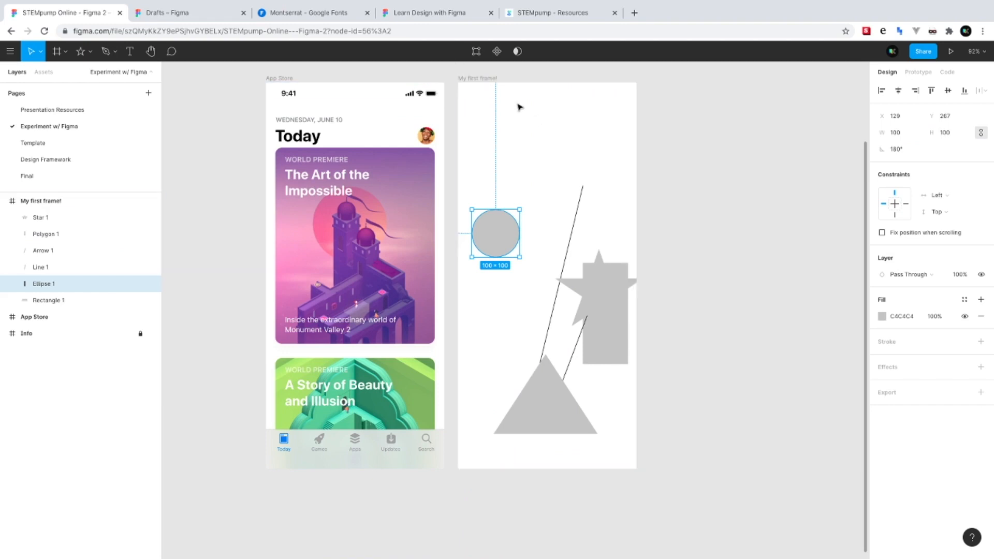
Inspect the properties of "My first frame!", and try moving the circle slightly up before undoing the move
left_click(485, 80)
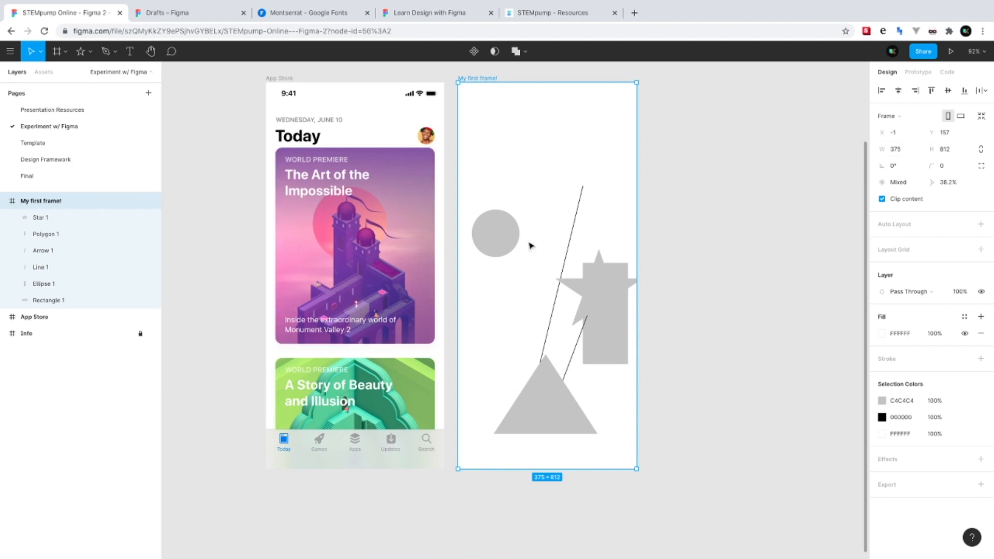
left_click_drag(496, 244, 494, 205)
key("ctrl+z")
Set the circle's position to X 100, Y 100
left_click(487, 243)
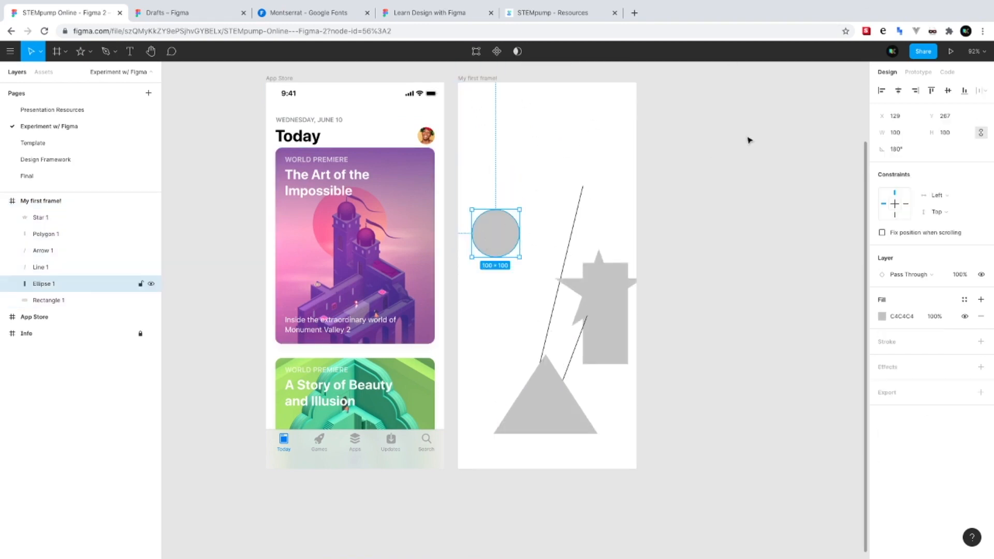
left_click(895, 115)
key("Tab")
type("1")
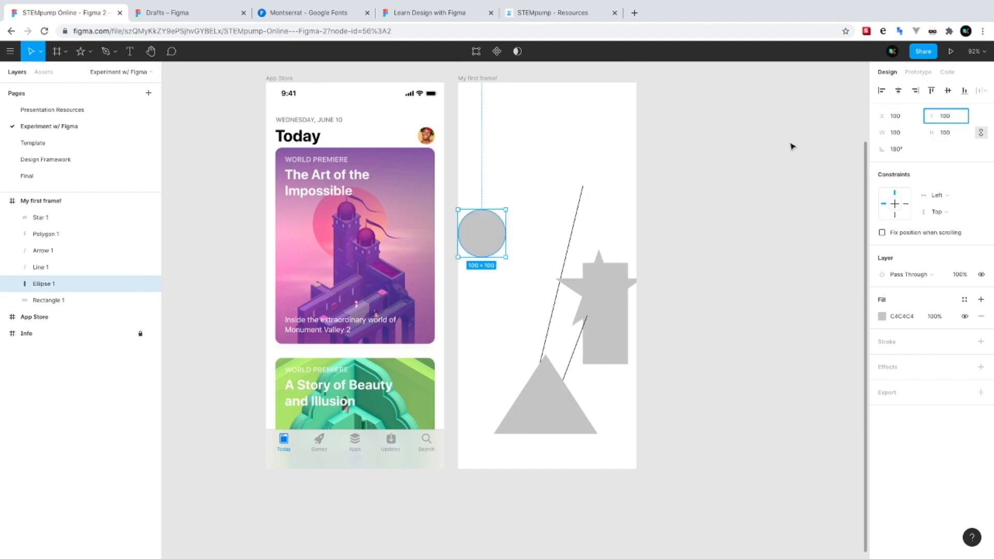
key("Return")
Try moving the circle lower in the frame, and undo the move
left_click_drag(489, 164, 481, 260)
key("super+z")
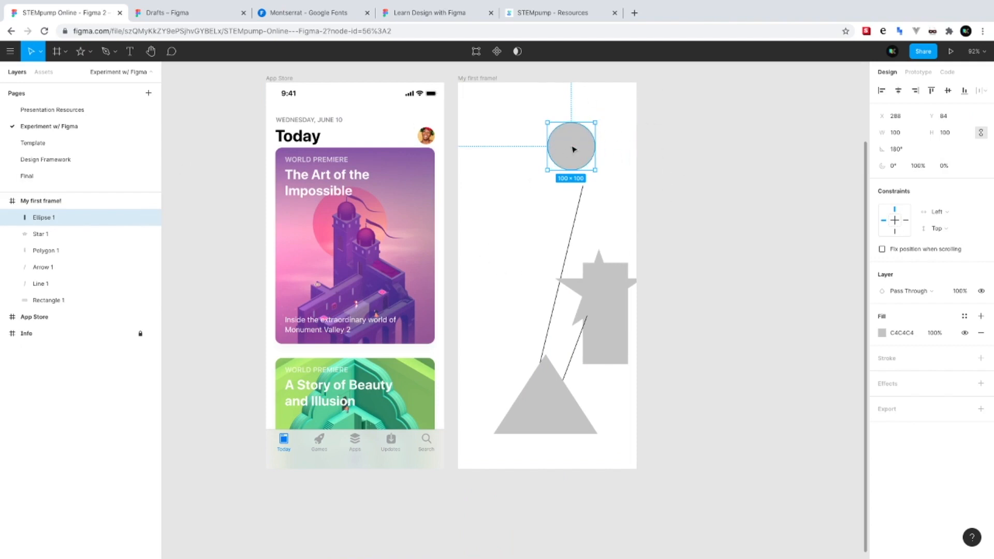
Move the circle left to X 199, try an unlocked width of 200, and set the width back to 100
left_click_drag(574, 149, 531, 149)
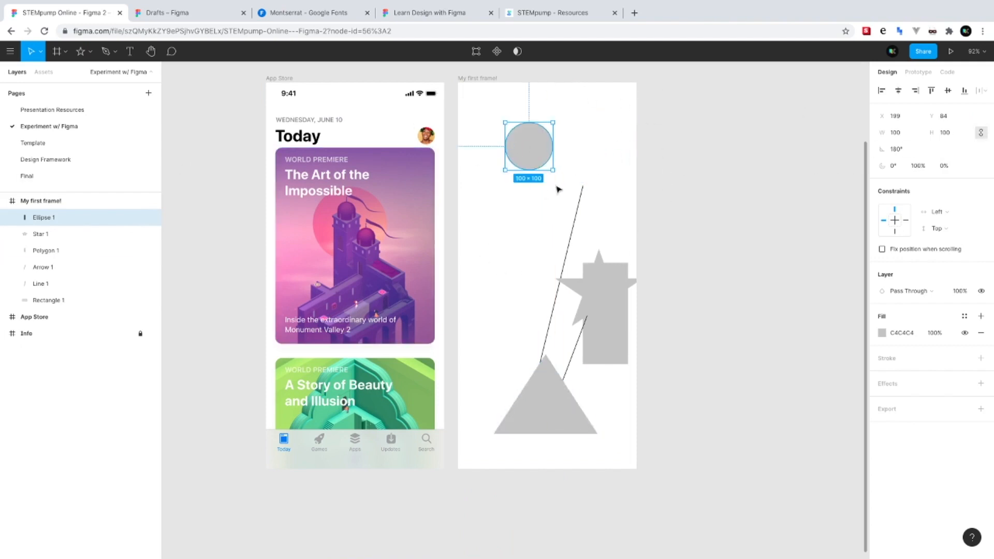
left_click(901, 133)
type("200")
key("Return")
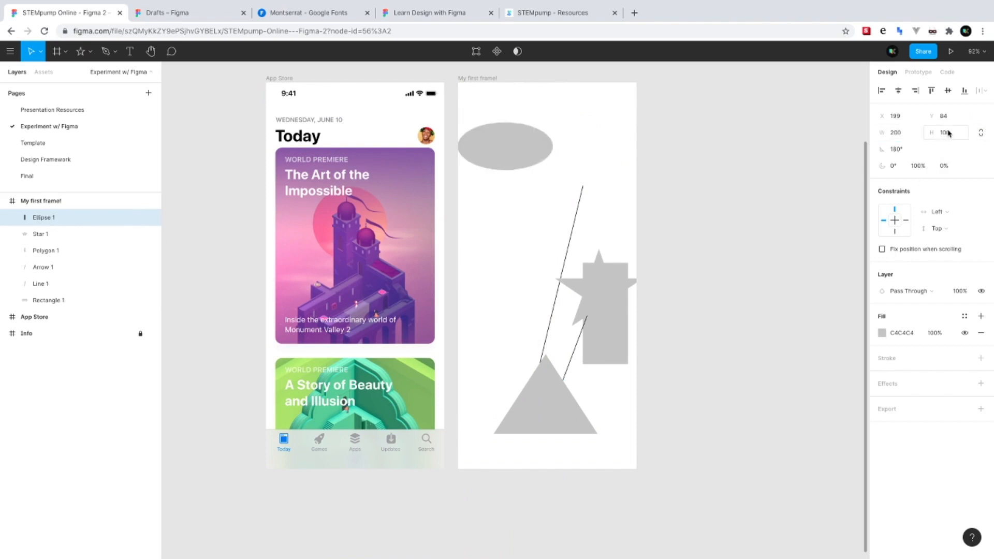
left_click(904, 134)
type("100")
key("Return")
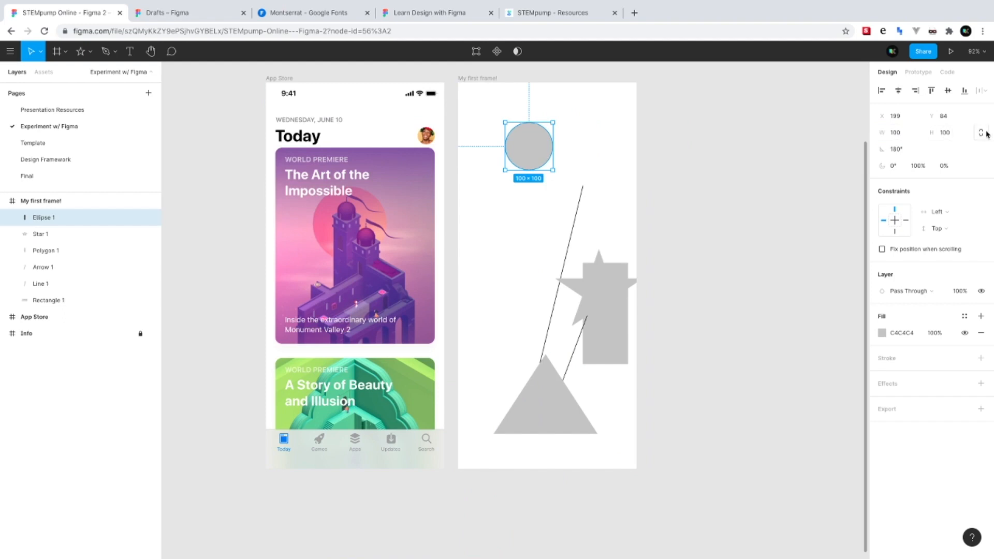
Lock the circle's proportions, try a width of 300, and return the width to 100
left_click(979, 134)
left_click(903, 133)
type("300")
key("Return")
left_click_drag(489, 205, 542, 167)
left_click(895, 132)
type("100")
key("Return")
Set the circle's position to X 0, Y 0 and clear the selection
left_click(899, 118)
type("0")
key("Tab")
type("0")
key("Return")
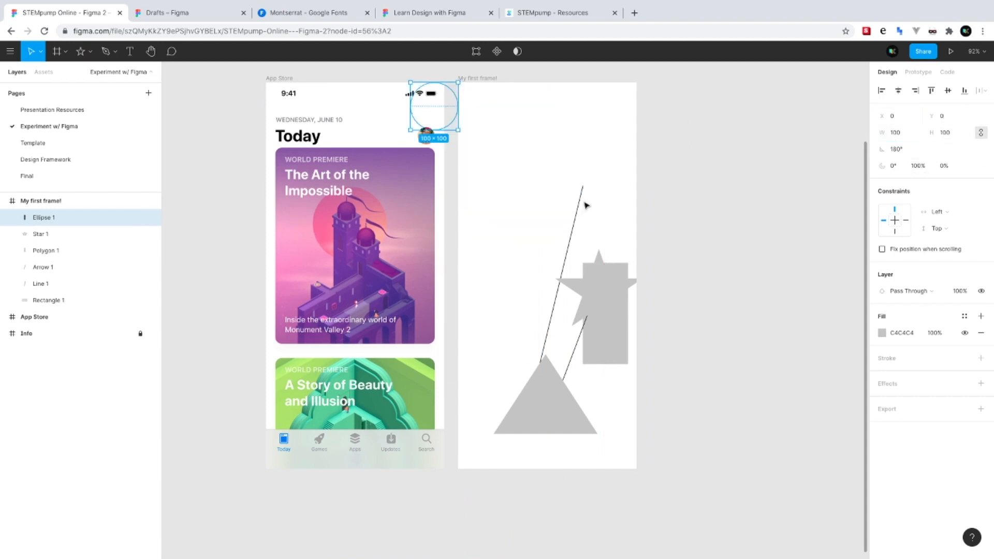
scroll(543, 215, "down", 3)
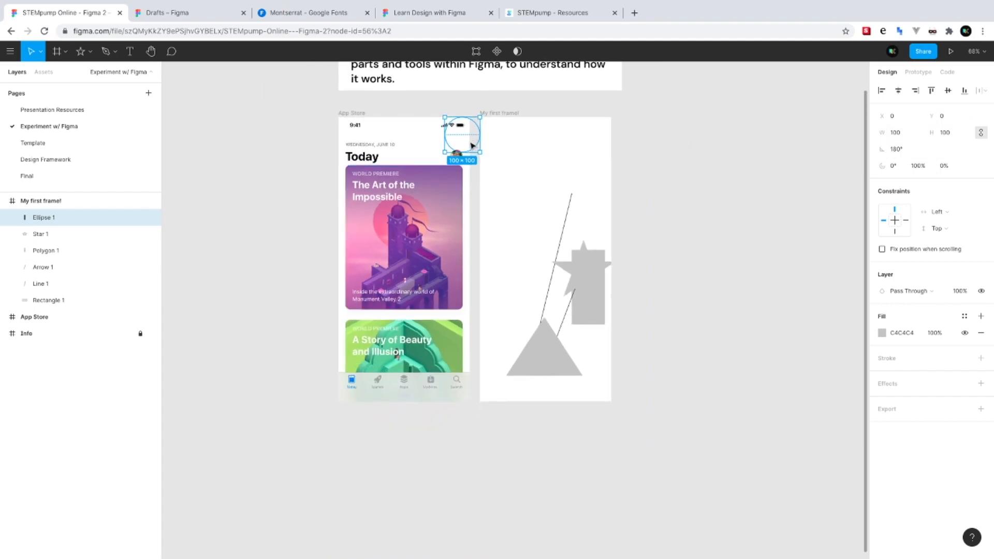
key("Escape")
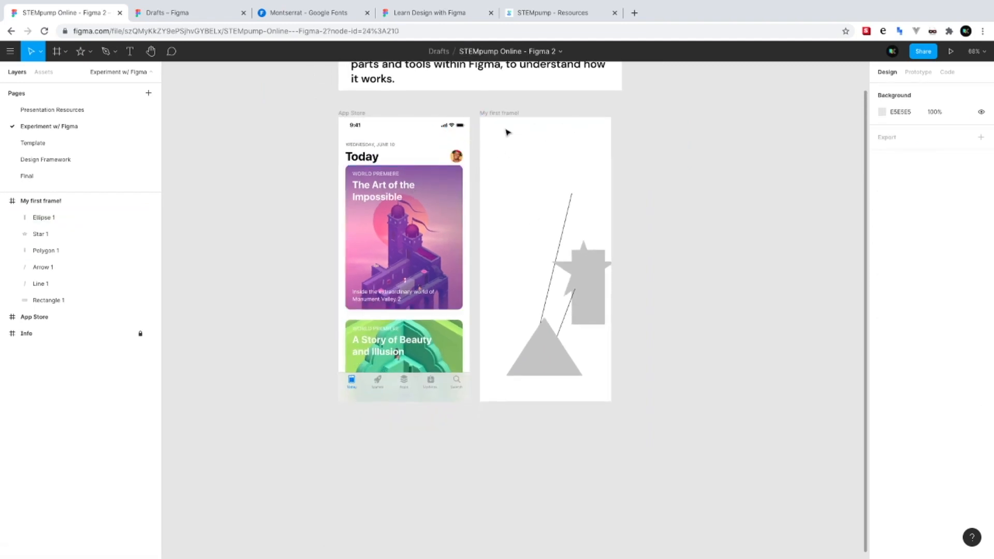
left_click(471, 135)
left_click(484, 152)
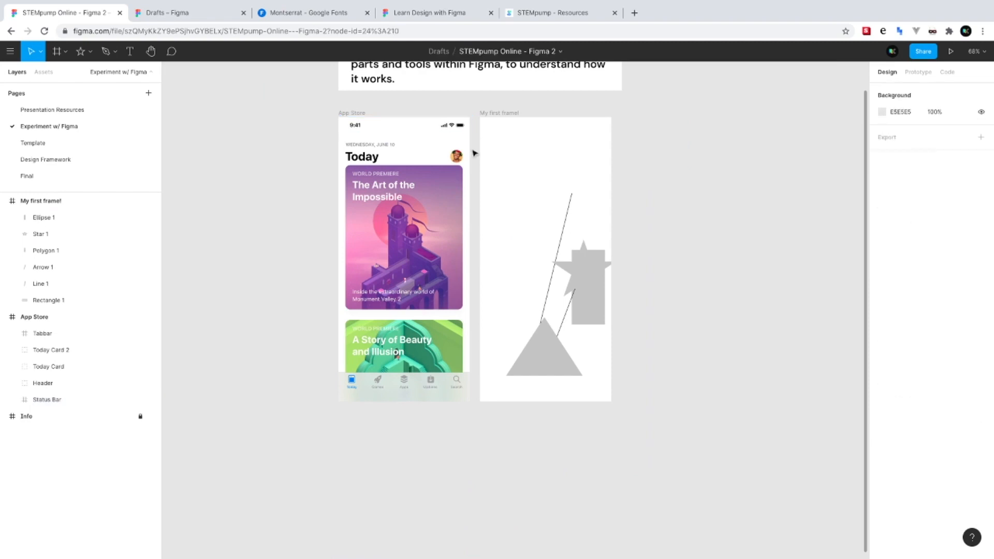
Select Ellipse 1, reset its rotation to 0°, and set its position to X 0, Y 0
left_click(41, 223)
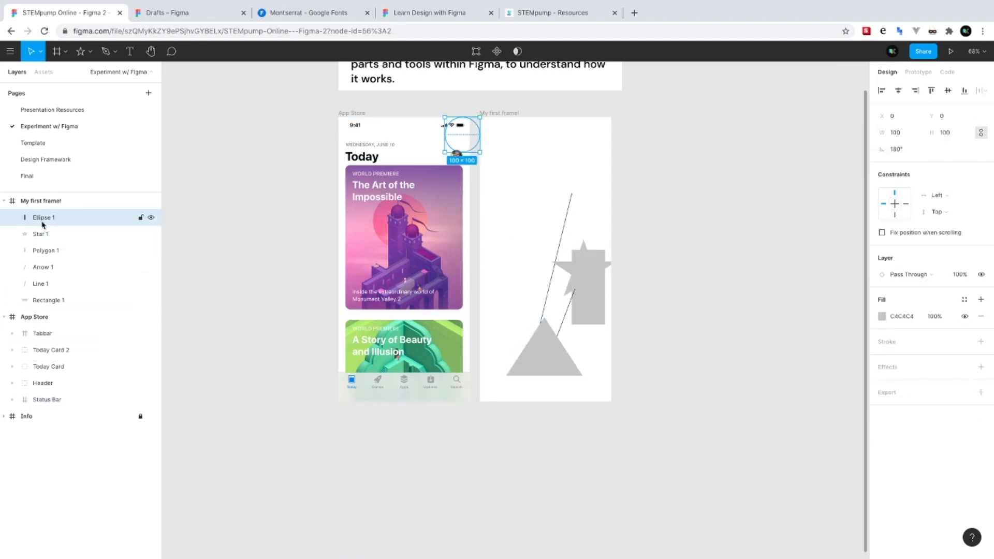
left_click(905, 151)
type("0")
key("Return")
left_click(887, 114)
type("0")
key("Tab")
type("0")
key("Return")
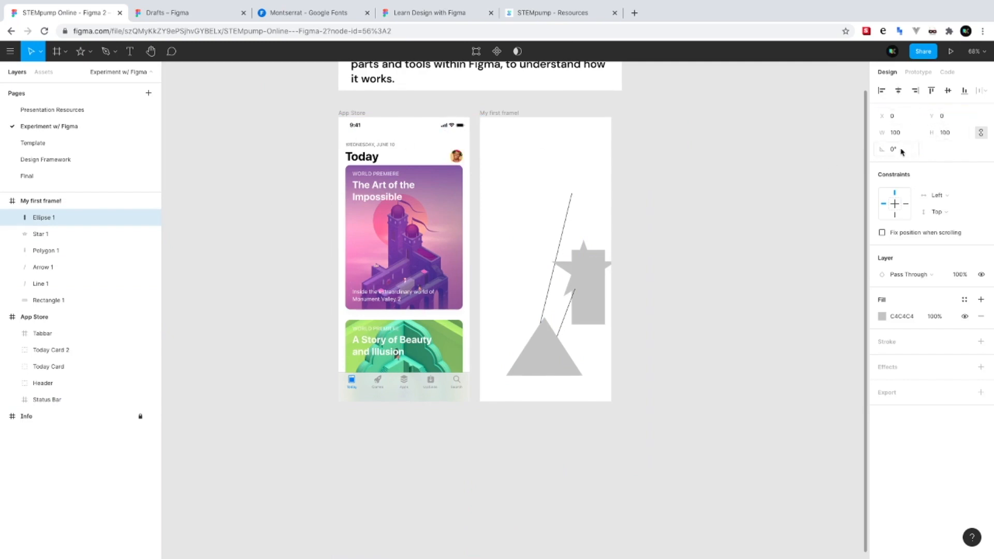
Move the circle down into the upper-left corner of "My first frame!", at X 0, Y 100
left_click_drag(493, 103, 493, 135)
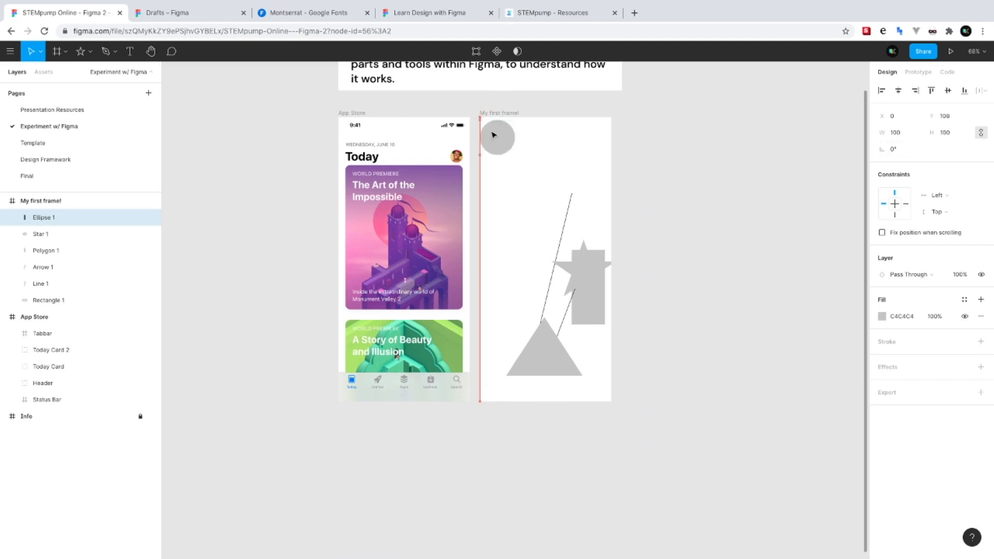
left_click(606, 162)
left_click(496, 137)
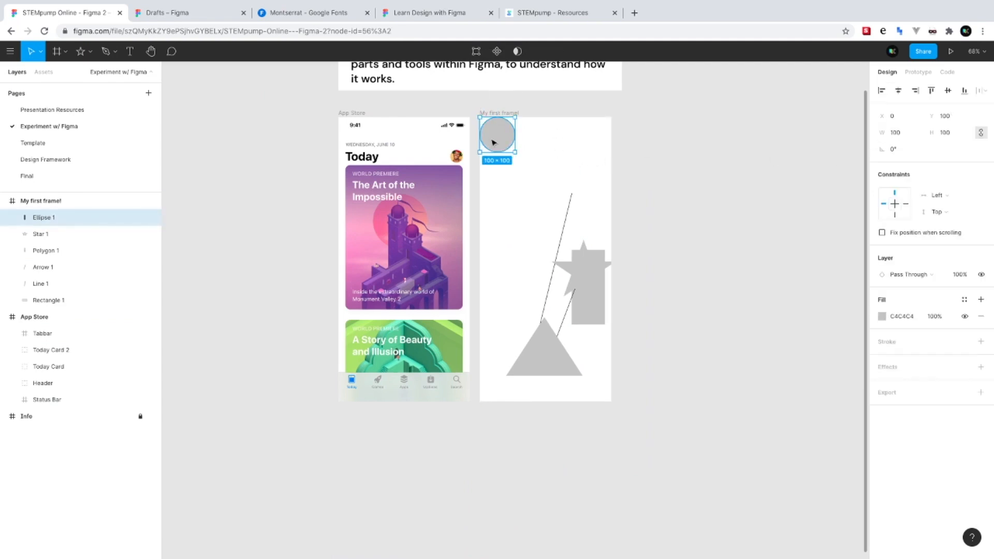
Set the circle's position to X 100, Y 200
scroll(497, 138, "up", 5)
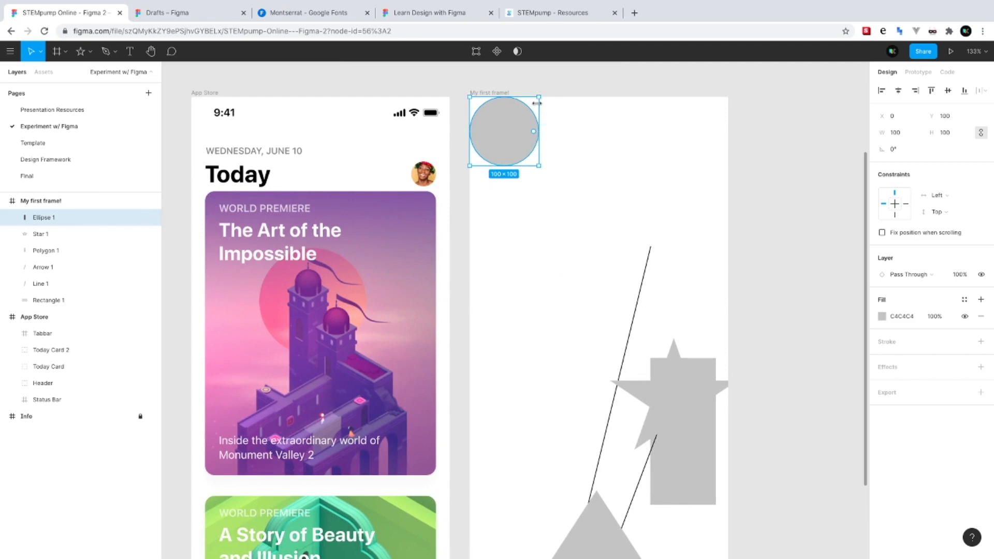
left_click(890, 117)
type("100")
key("Tab")
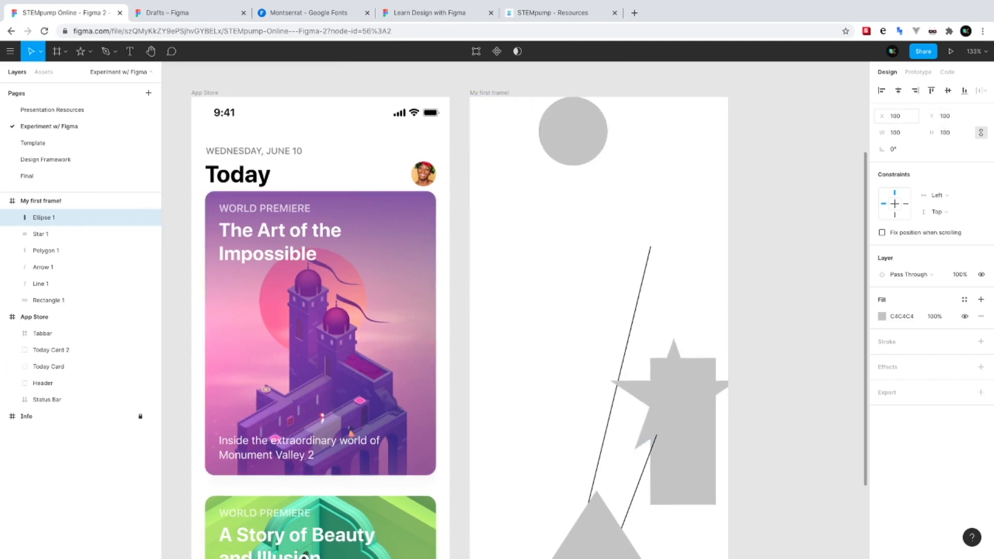
type("200")
key("Return")
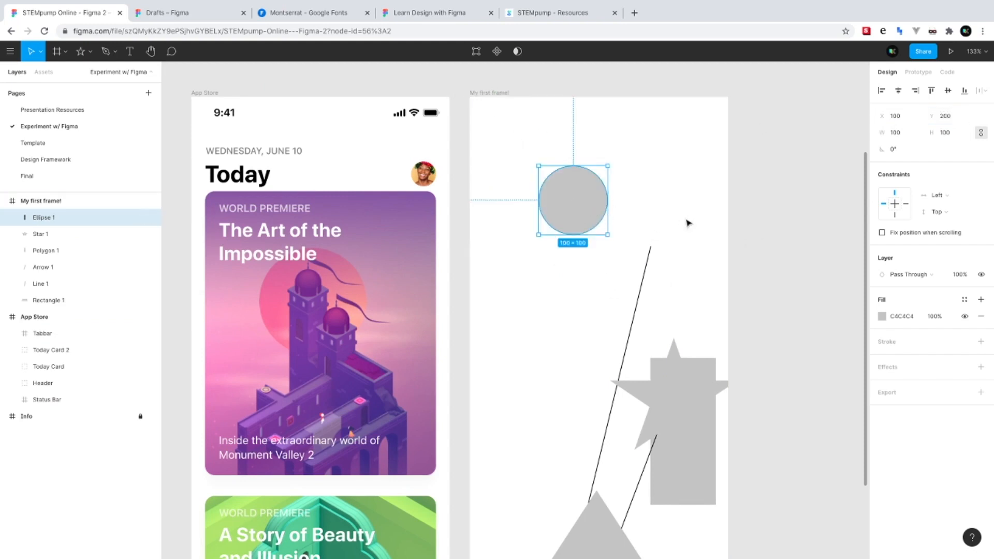
Try X 100 and one further X position for the "Today" heading in the App Store frame, and undo both changes
double_click(236, 176)
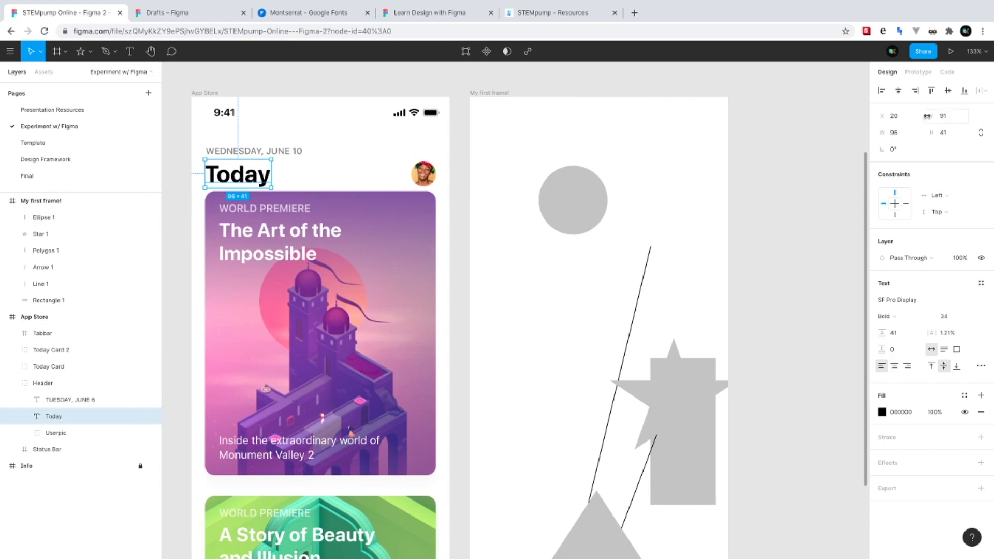
left_click(894, 116)
type("q00")
key("Return")
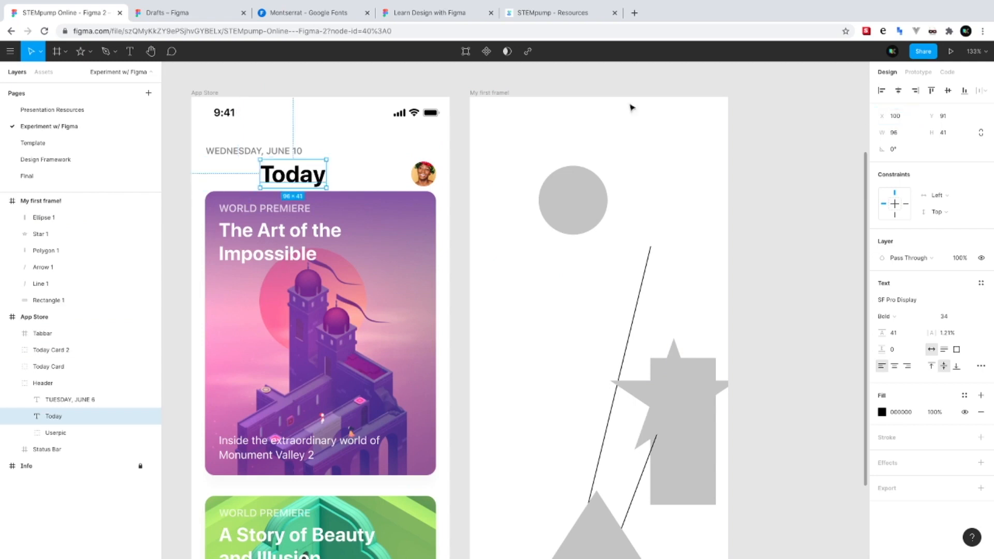
left_click(895, 116)
type("29")
type("0")
key("Return")
key("super+z")
key("super+z")
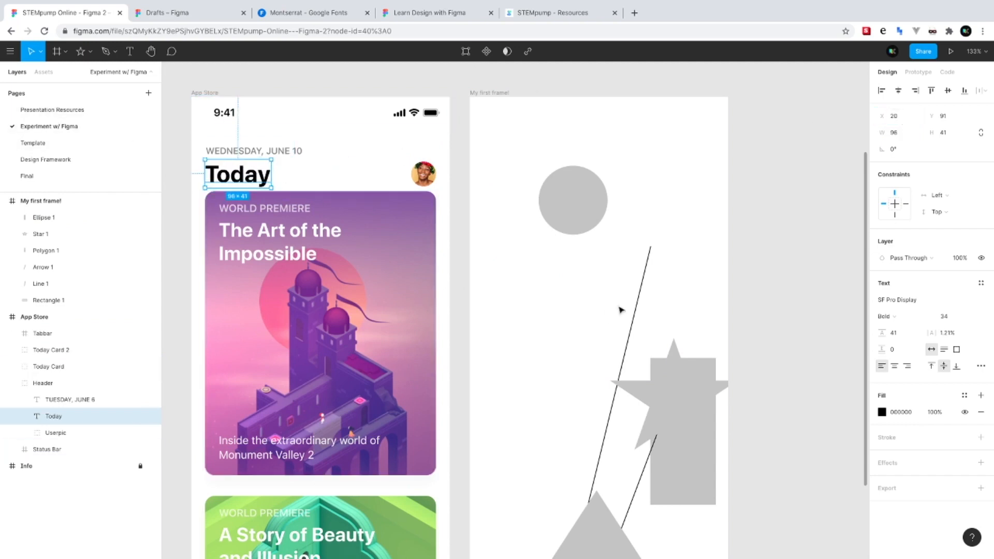
Try red FF0000 and blue 0038FF as the circle's fill, and settle on the magenta document color D03DEF
left_click(575, 187)
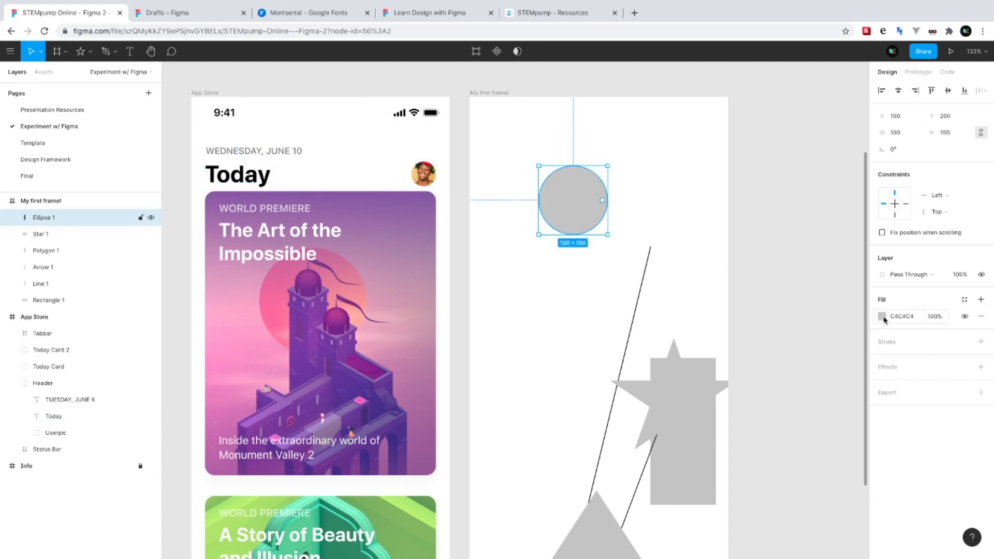
left_click(881, 318)
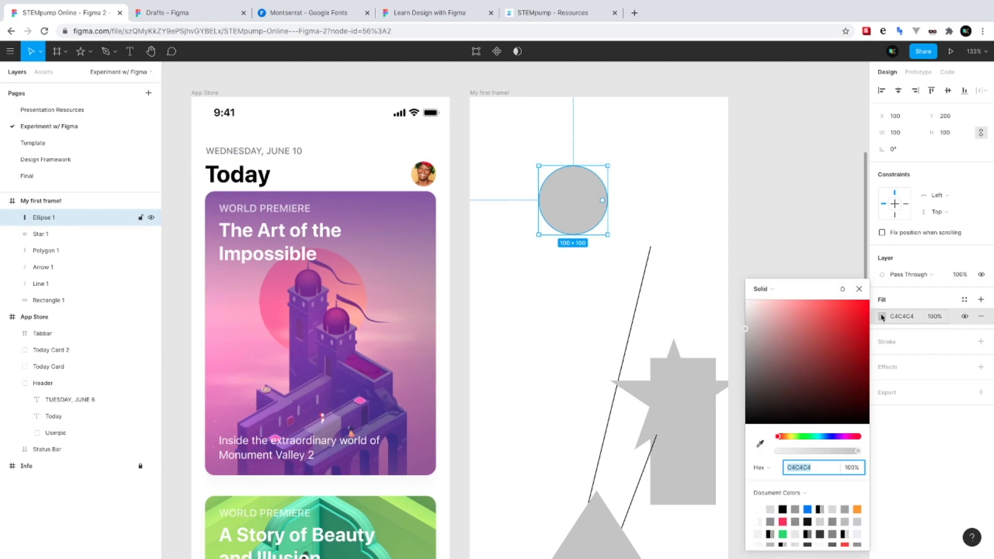
left_click_drag(843, 319, 917, 297)
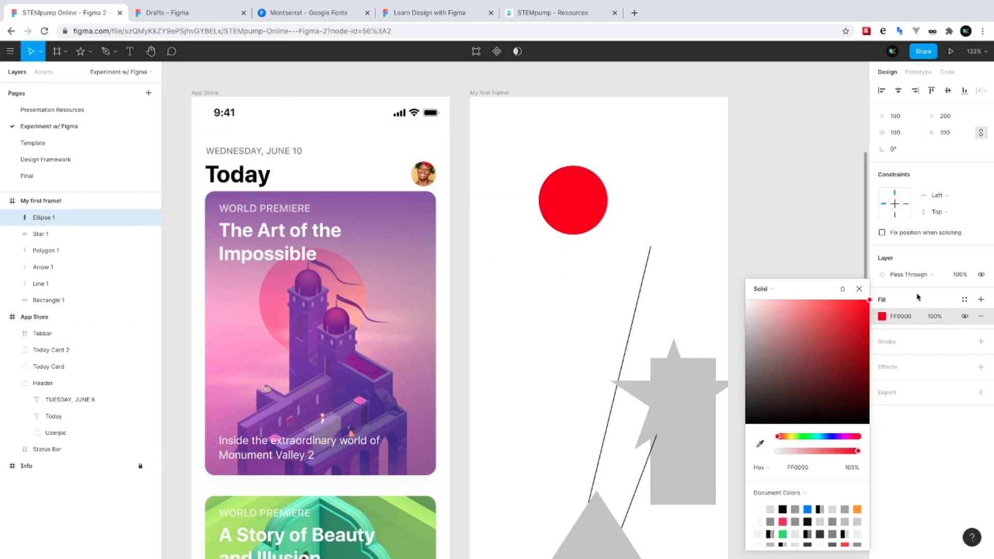
left_click(806, 437)
left_click(828, 436)
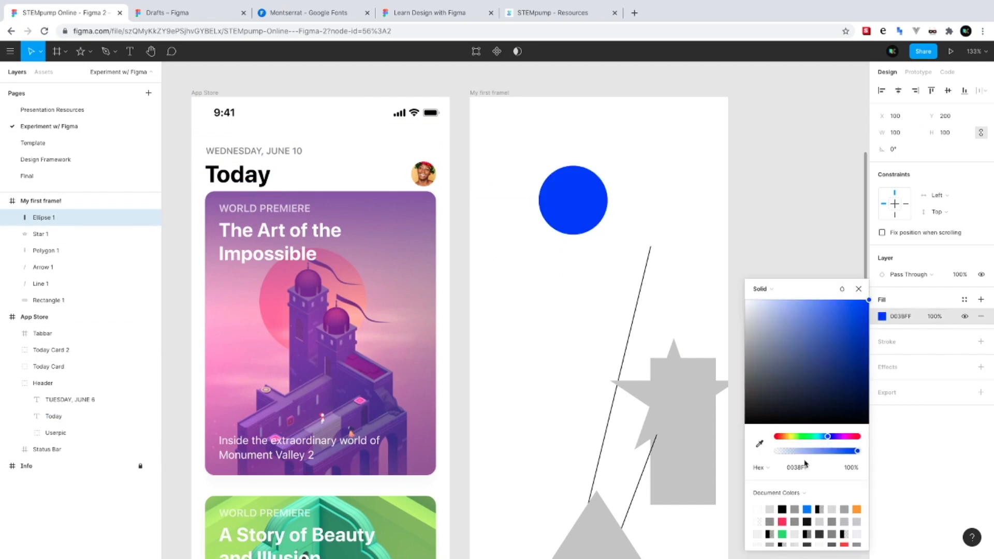
scroll(828, 512, "down", 5)
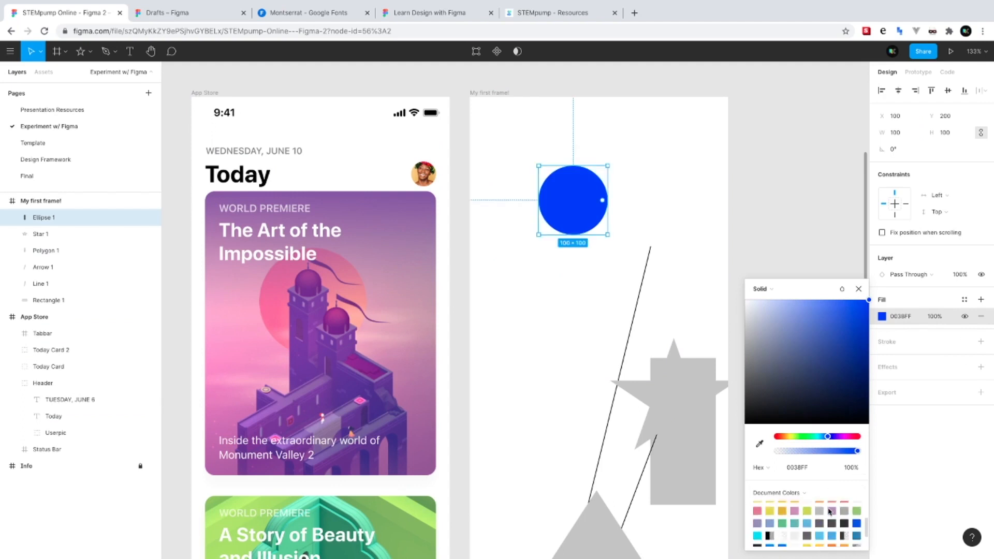
left_click(819, 514)
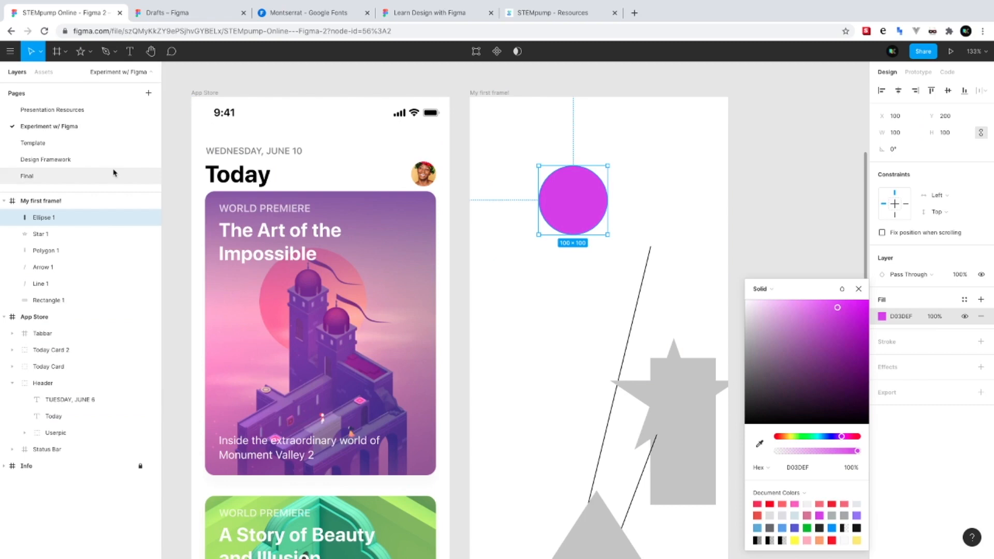
left_click(858, 288)
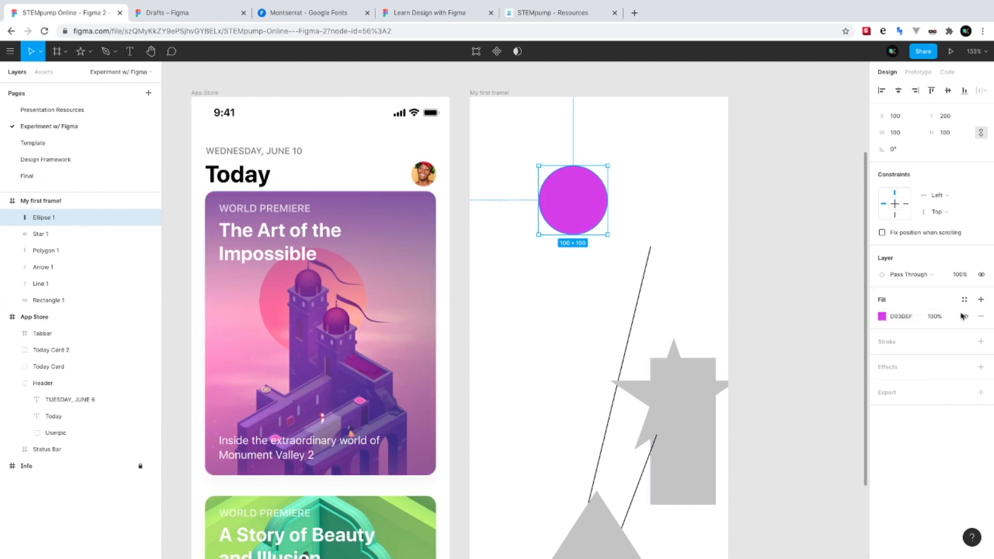
Add a second fill to the circle, recolor its linear gradient red, and remove that fill again
left_click(980, 299)
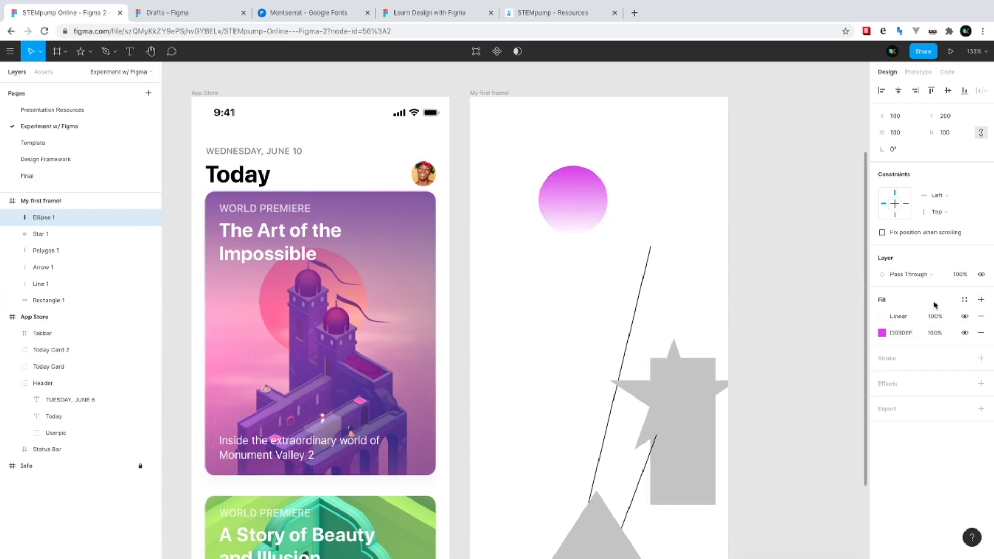
left_click(876, 320)
left_click(882, 318)
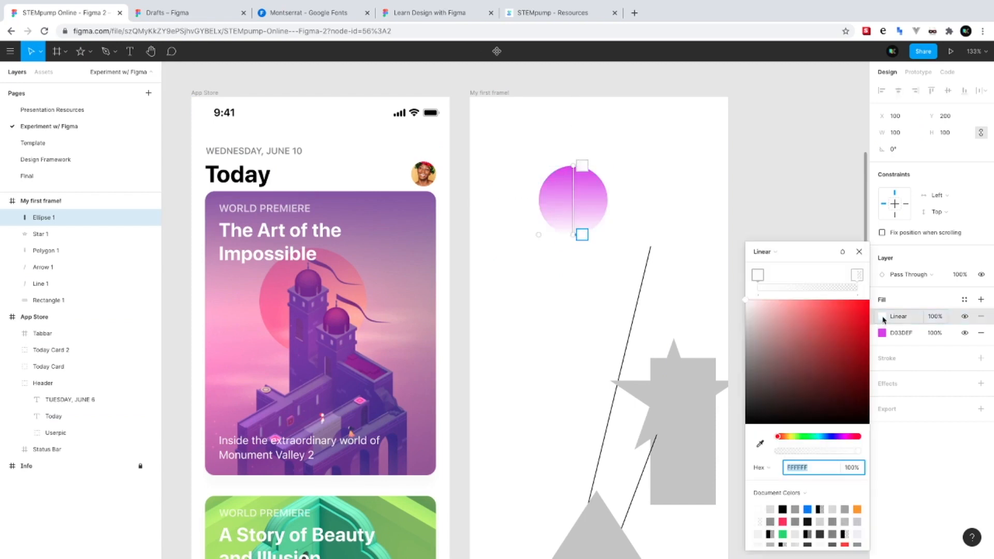
left_click(822, 327)
left_click(858, 252)
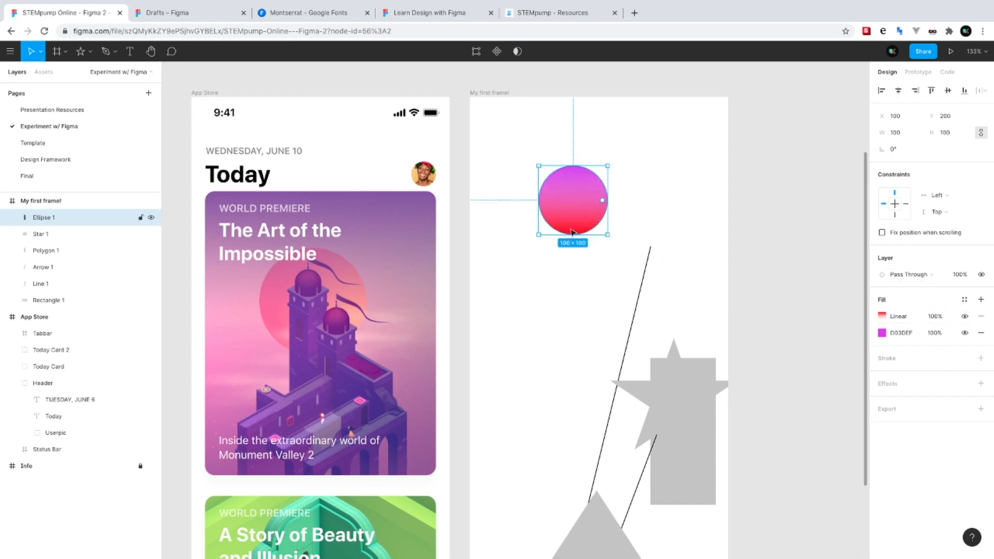
left_click(980, 315)
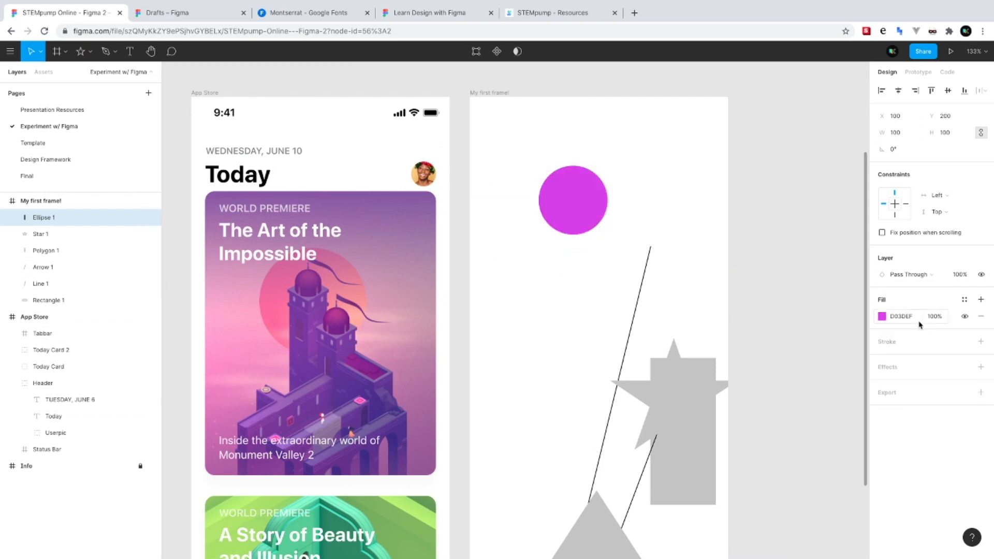
left_click(888, 320)
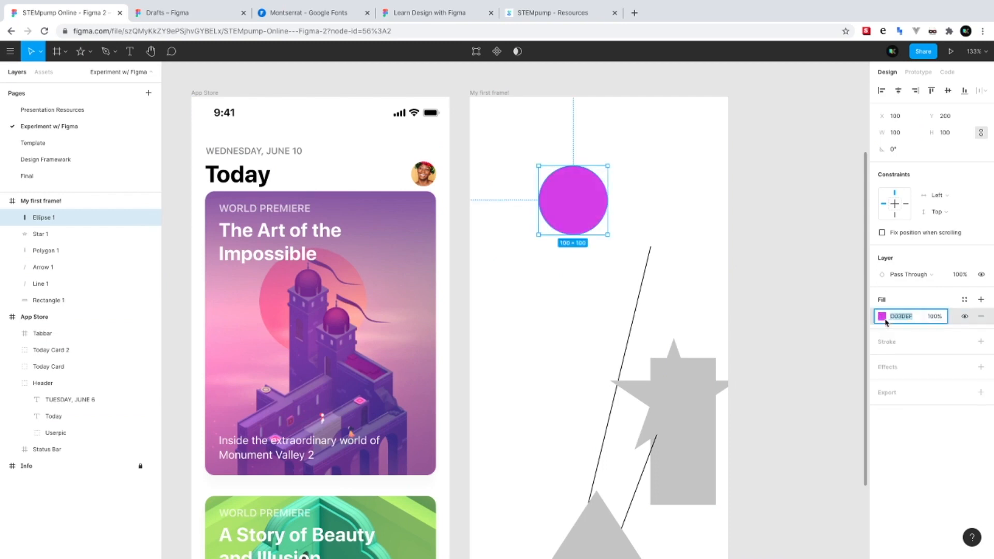
left_click(882, 316)
left_click(769, 283)
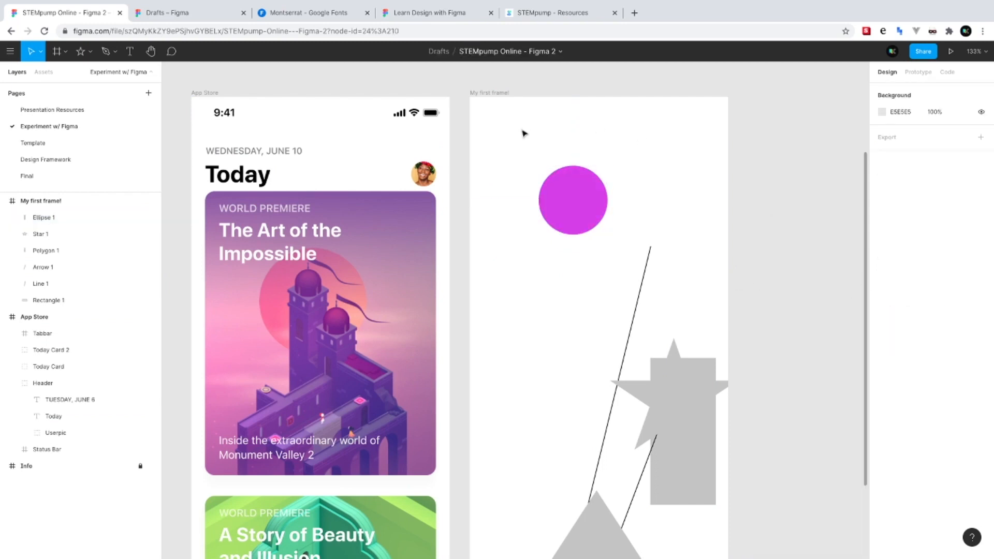
Change the circle's fill type from solid to a linear gradient
left_click(545, 203)
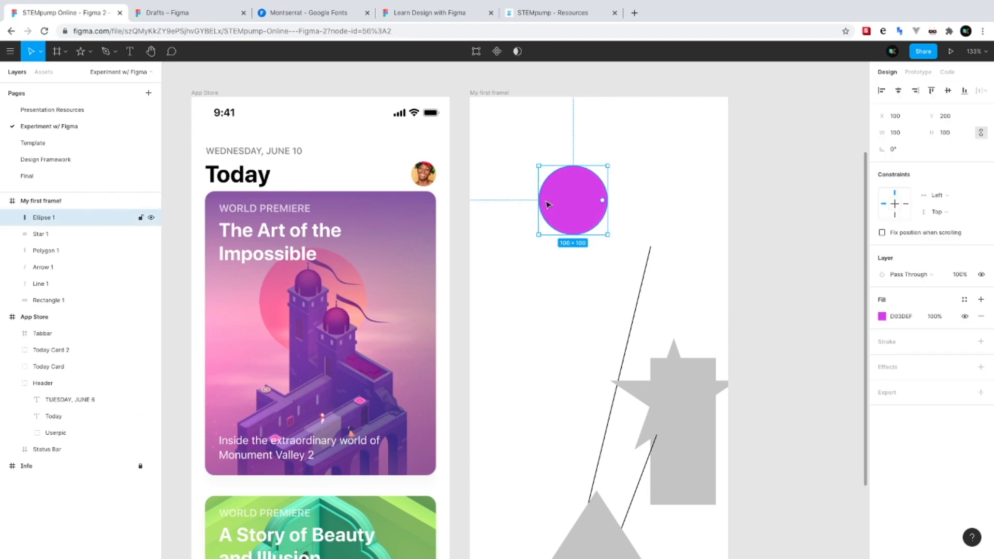
left_click(882, 316)
left_click(760, 283)
left_click(770, 298)
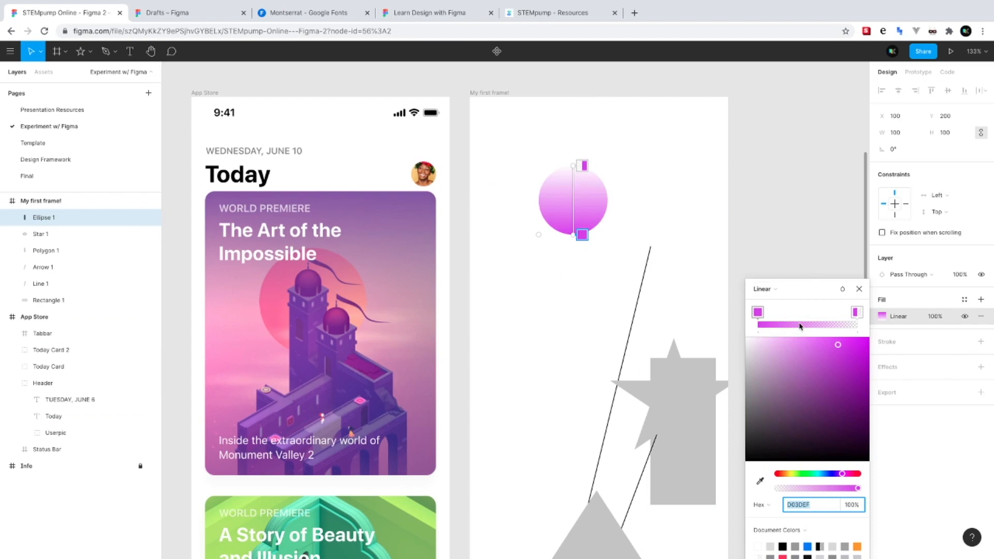
Set the gradient's transparent end stop to orange FF9500 and switch the gradient type to Radial
left_click(856, 311)
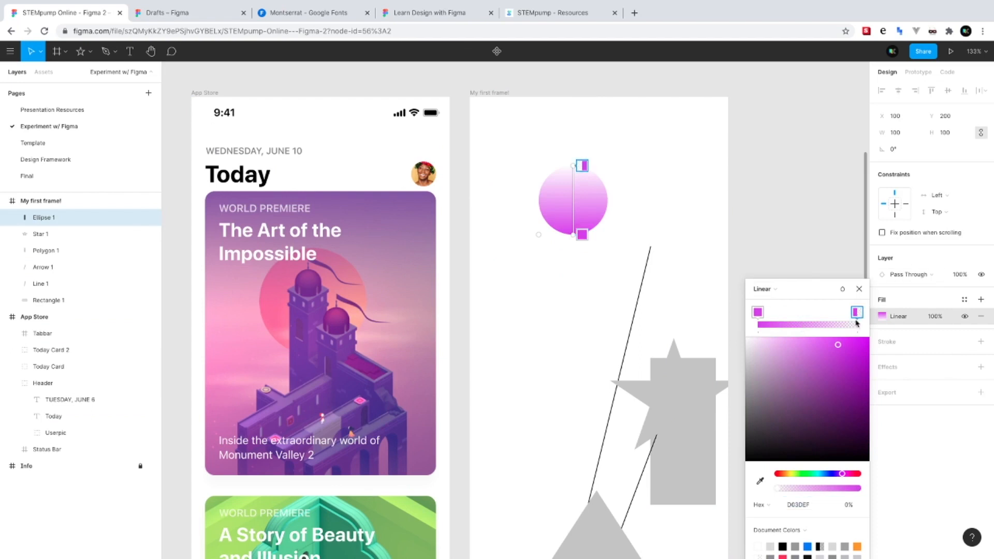
left_click(857, 546)
left_click(762, 289)
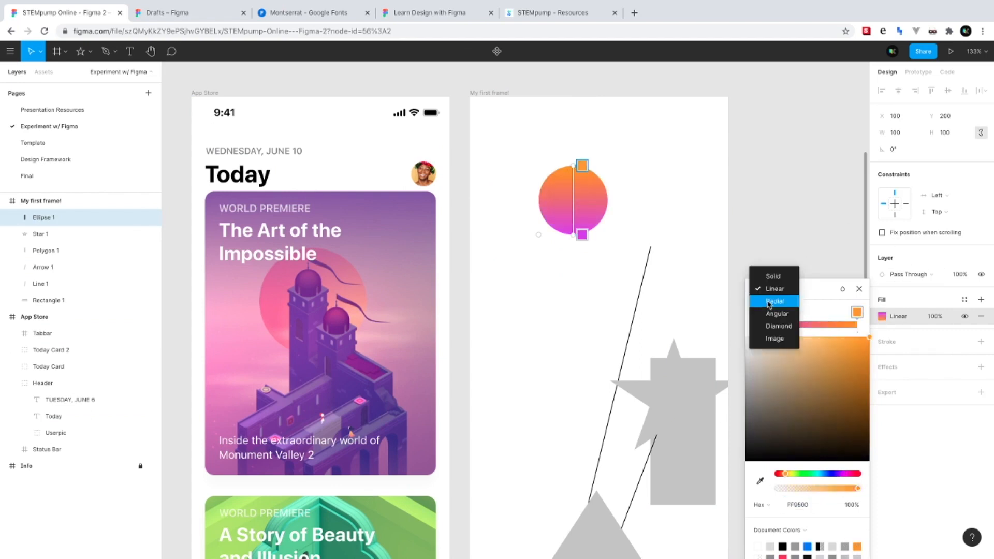
left_click(766, 297)
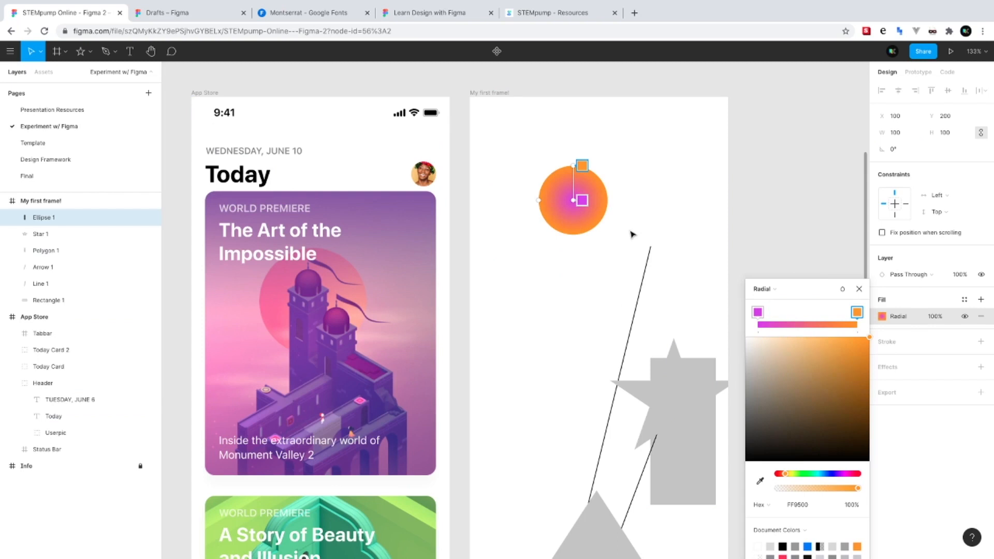
Change the circle's gradient type to Angular and inspect the result up close
left_click(762, 288)
left_click(766, 298)
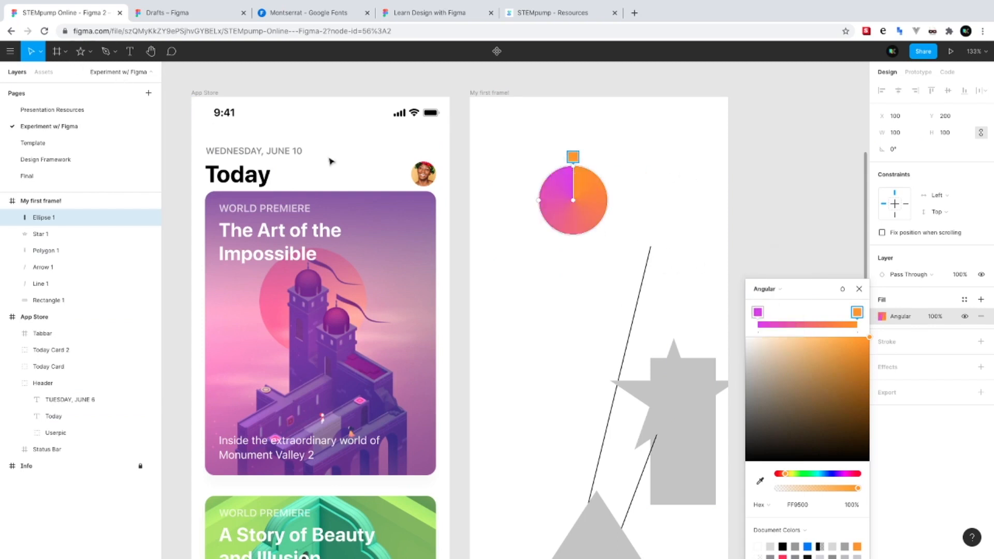
left_click(859, 288)
left_click(533, 189)
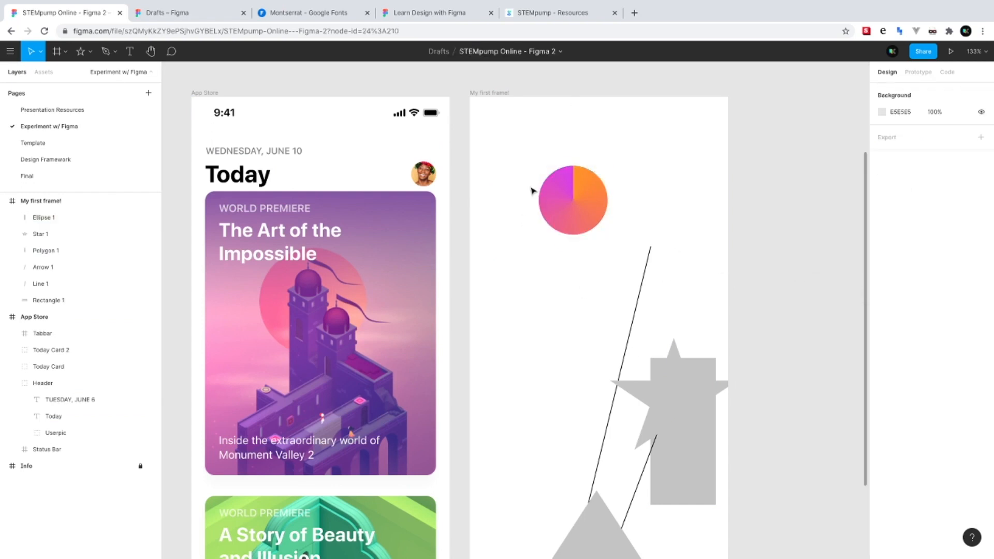
scroll(532, 191, "up", 5)
scroll(655, 246, "right", 5)
left_click(567, 189)
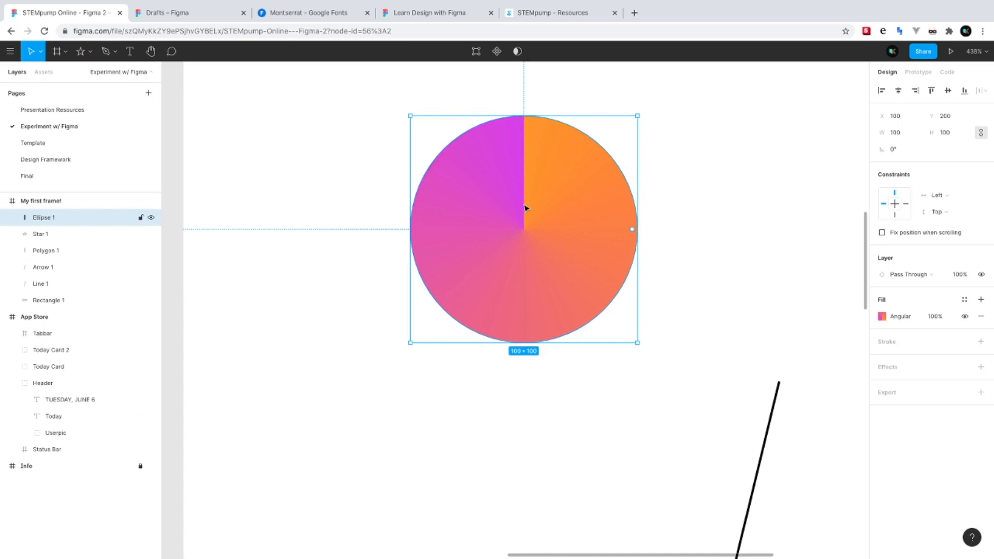
scroll(524, 208, "down", 5)
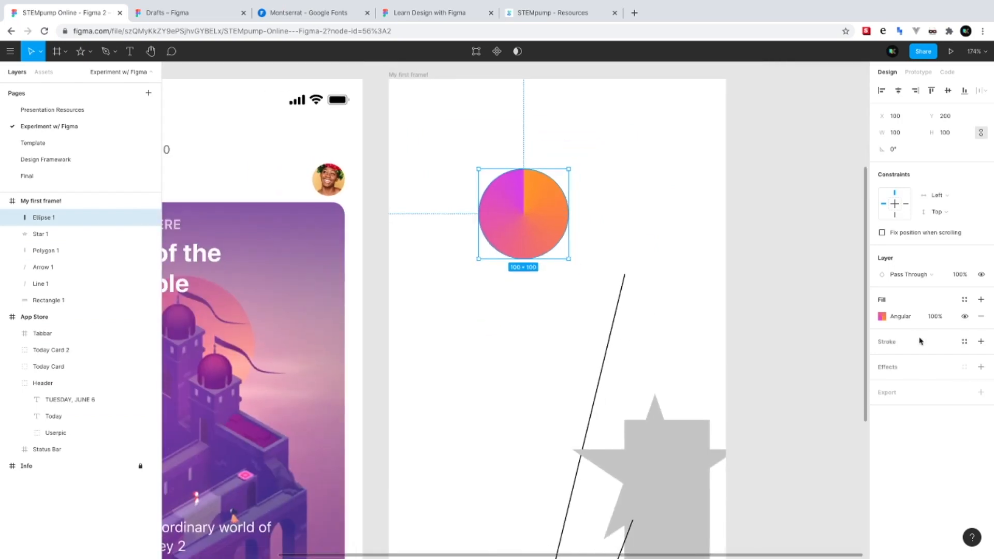
Try the Diamond gradient and the Image fill type on the circle
left_click(882, 317)
left_click(761, 252)
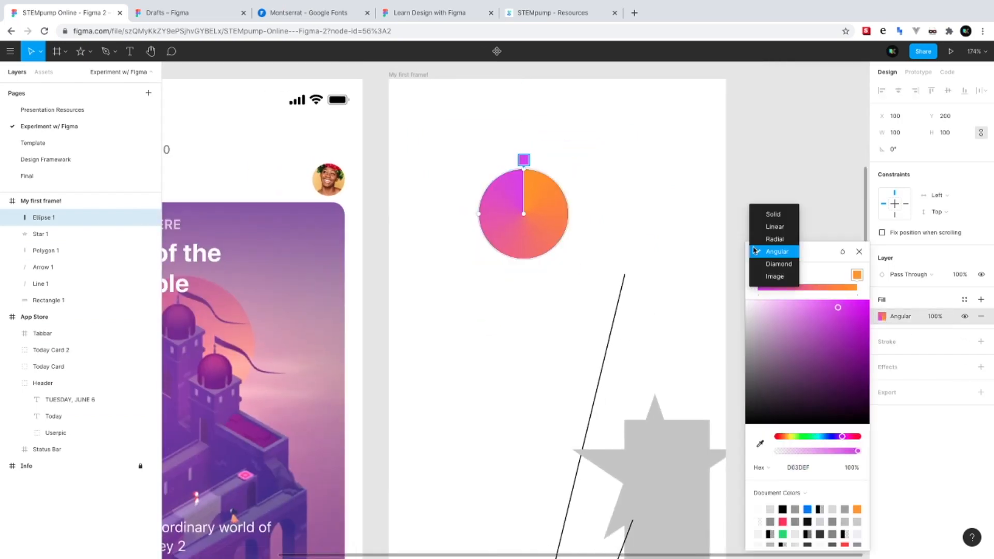
left_click(782, 267)
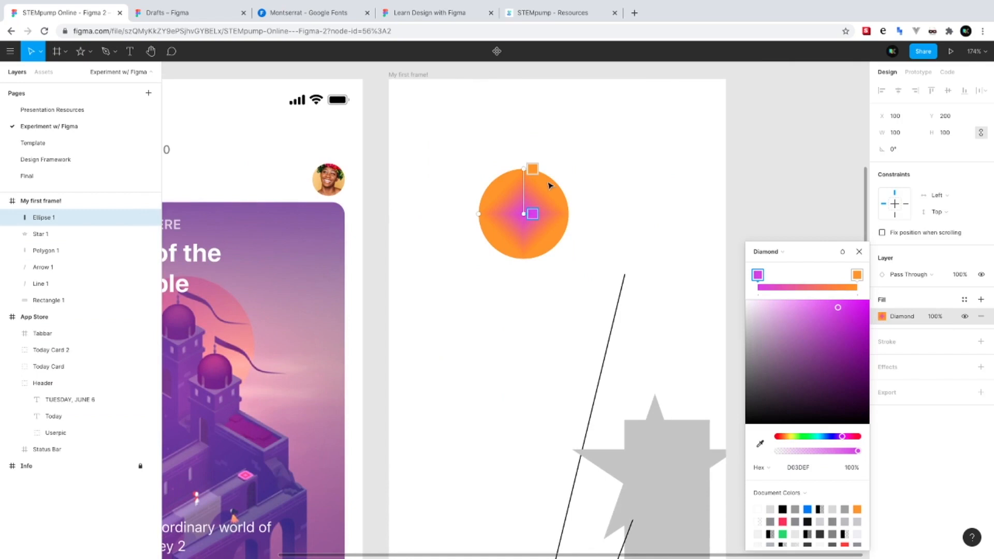
left_click(763, 252)
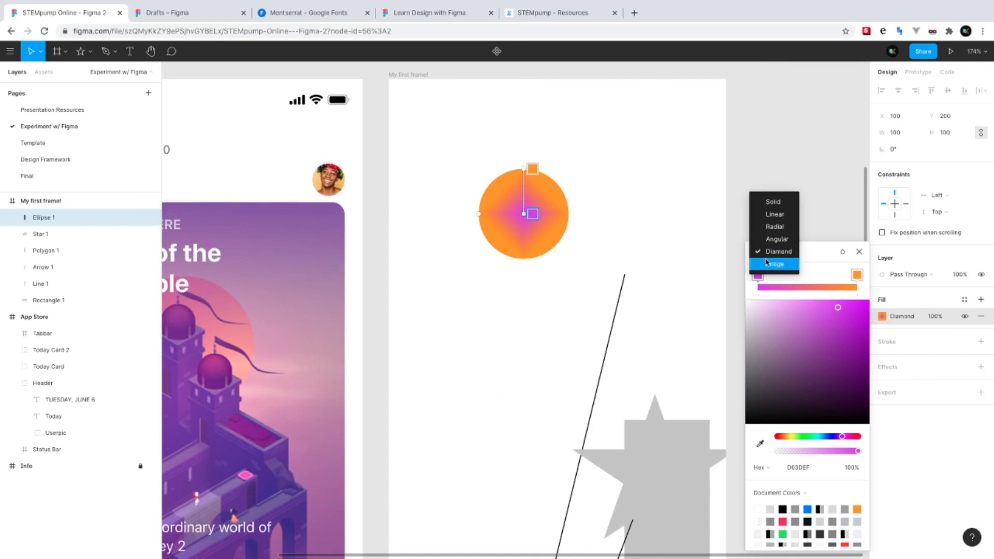
left_click(766, 263)
mouse_move(812, 329)
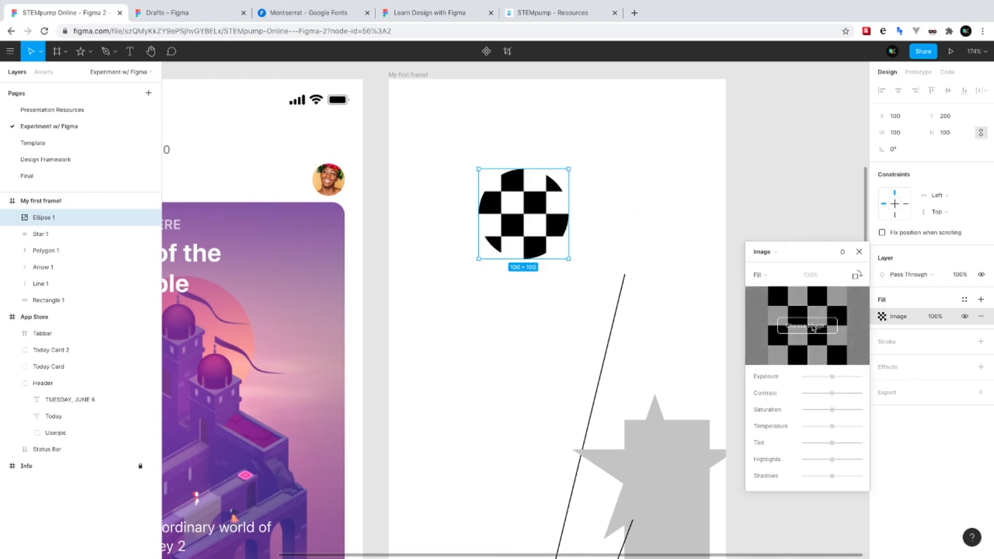
left_click(859, 252)
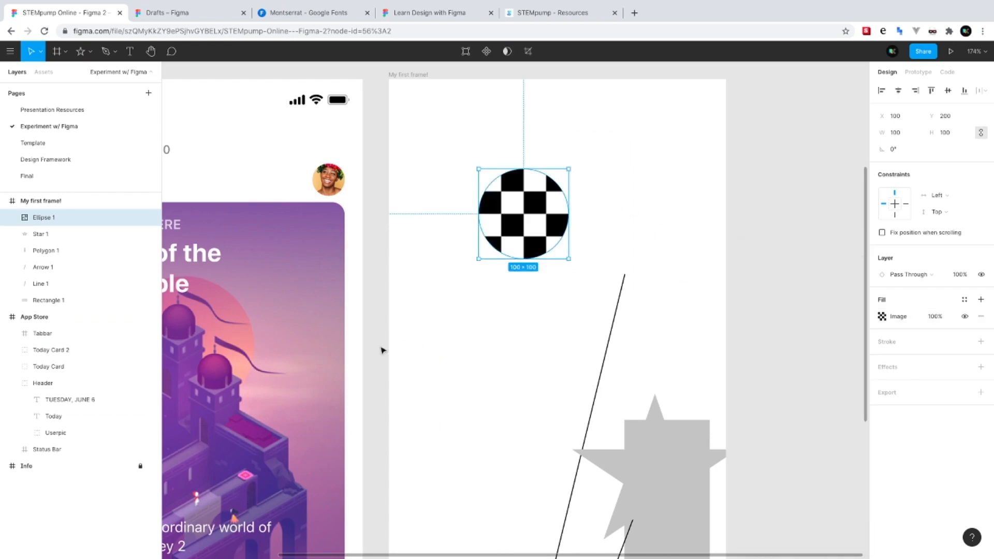
Undo the Image and Diamond fill changes on the circle
key("Return")
key("Escape")
key("Return")
key("Escape")
key("super+z")
key("super+z")
left_click(684, 334)
left_click(541, 228)
Move the star to about X -10, Y 289 and the circle to about X 116, Y 240
scroll(624, 287, "down", 6)
left_click_drag(648, 363, 579, 347)
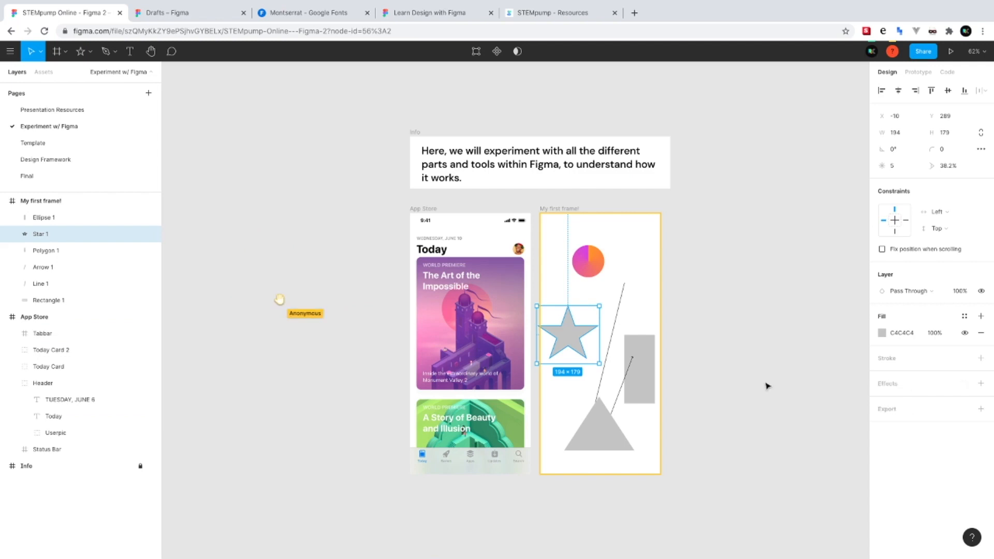
left_click(785, 378)
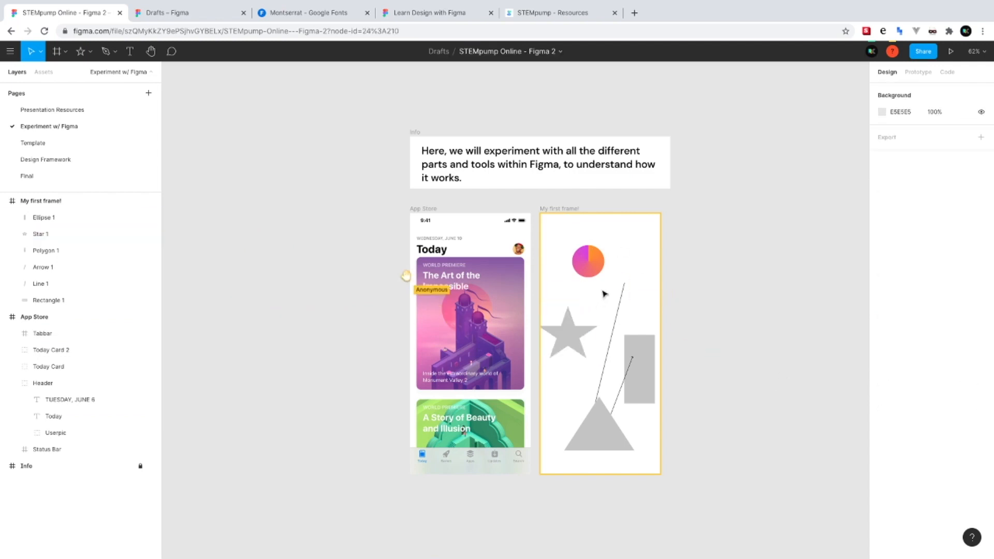
left_click(589, 269)
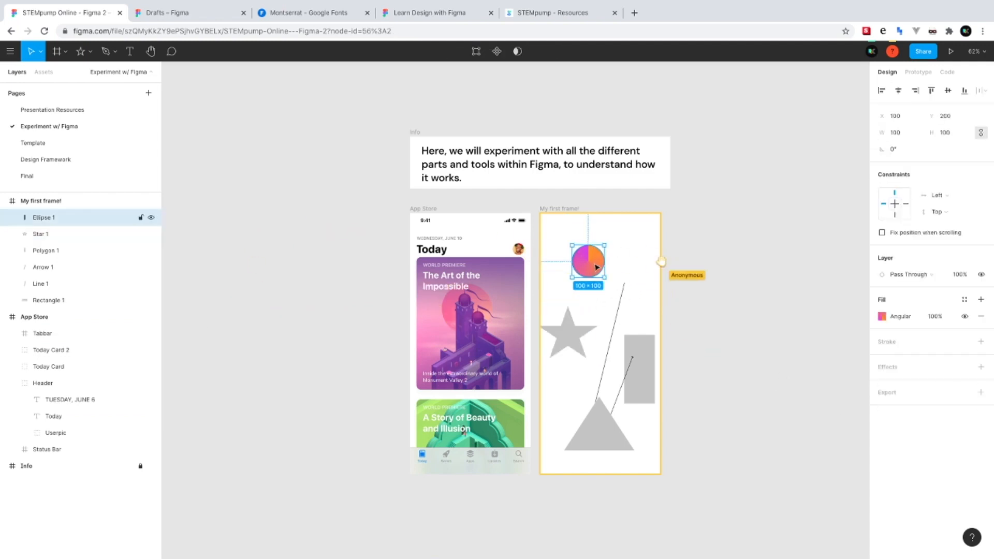
left_click_drag(589, 268, 602, 280)
Check the file's sharing settings
left_click(923, 51)
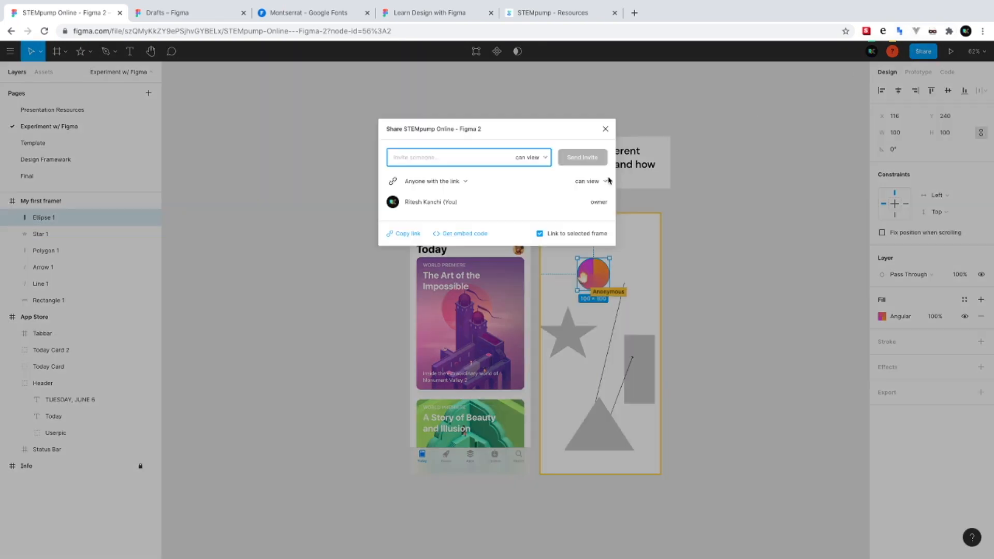
left_click(604, 129)
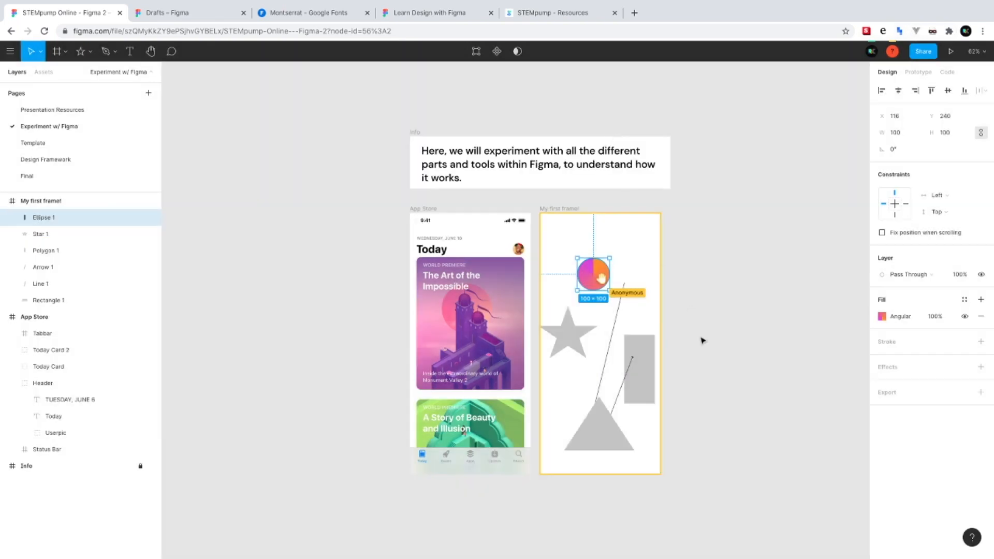
Move the star to about X 22, Y 50 so it overlaps the gradient circle
scroll(703, 340, "down", 1)
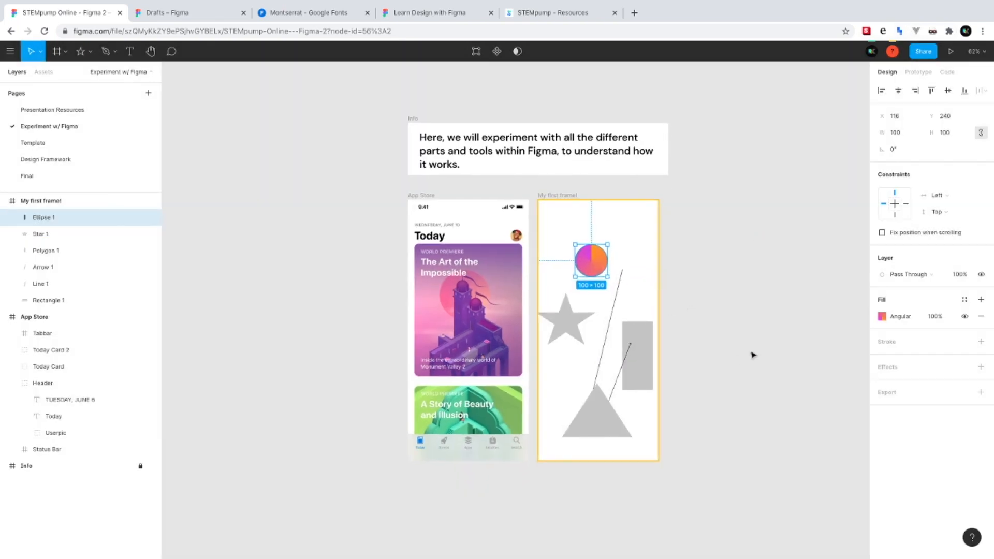
scroll(728, 328, "up", 1)
scroll(728, 328, "right", 1)
scroll(630, 284, "down", 1)
scroll(630, 284, "right", 1)
left_click(544, 324)
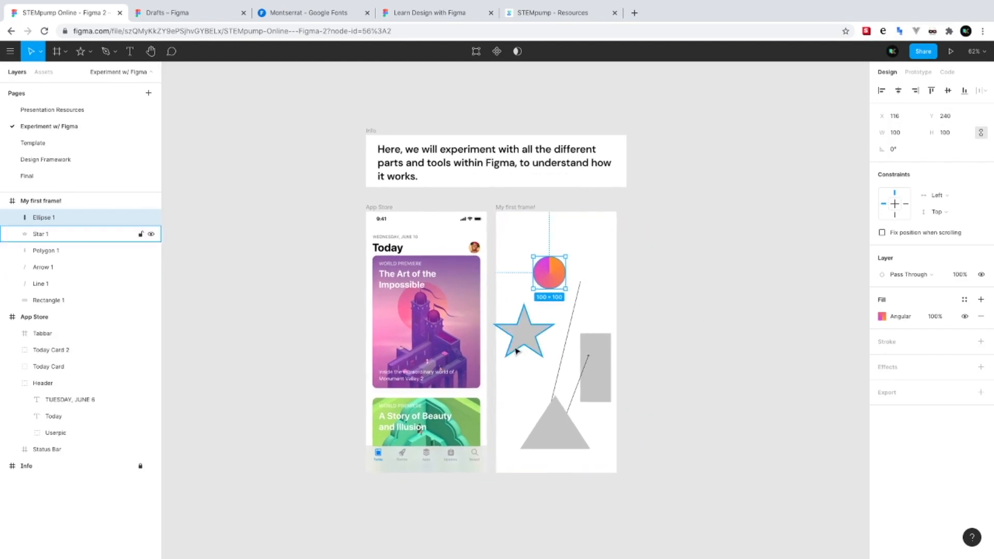
left_click_drag(540, 341, 525, 275)
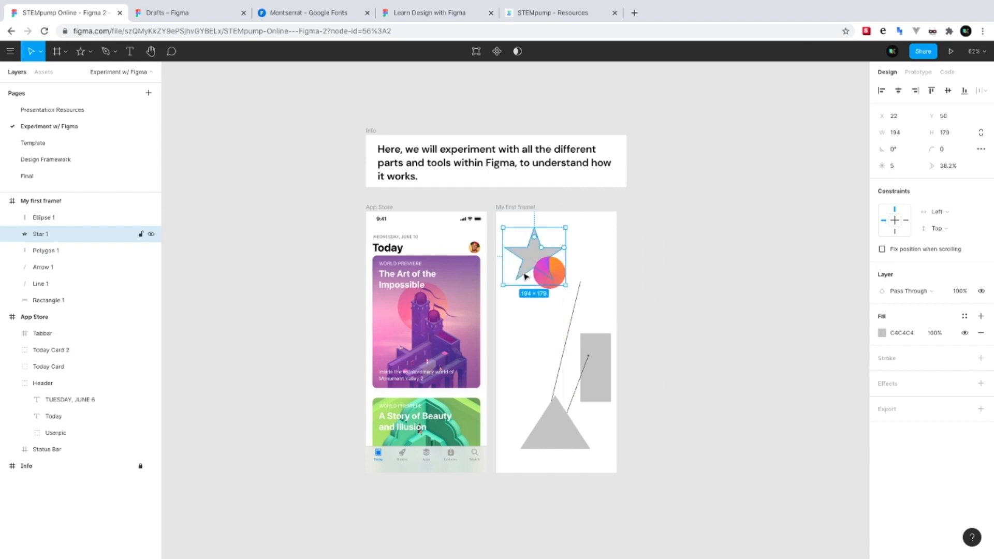
Draw a closed Pen path about 115 × 105 with one curved side, below the circle in My first frame!
left_click(107, 52)
left_click(116, 52)
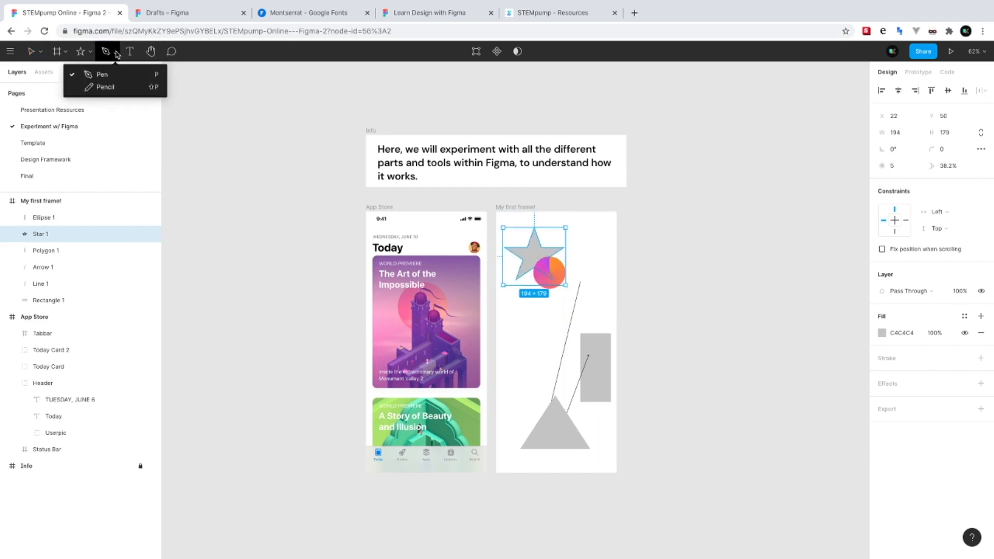
left_click(116, 75)
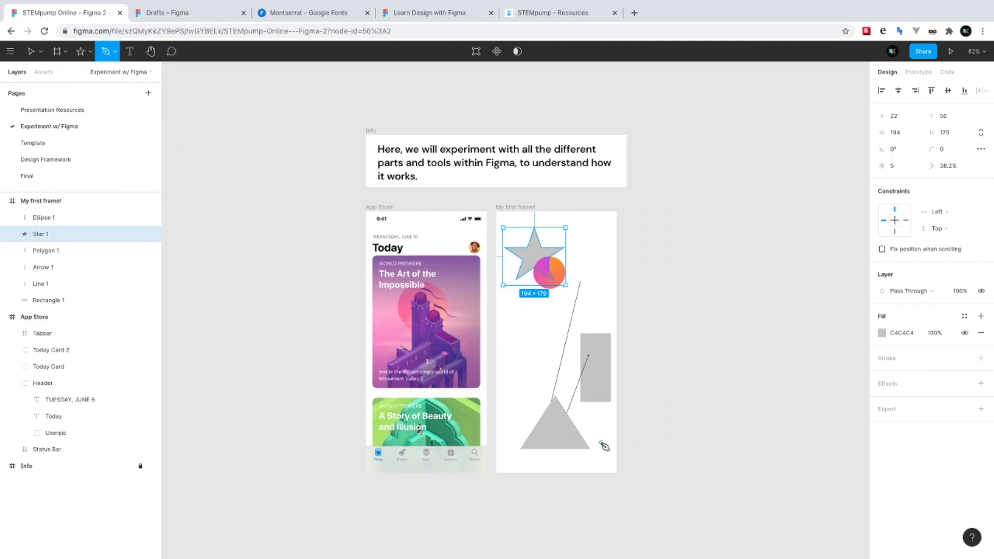
left_click(515, 358)
left_click_drag(531, 331, 513, 330)
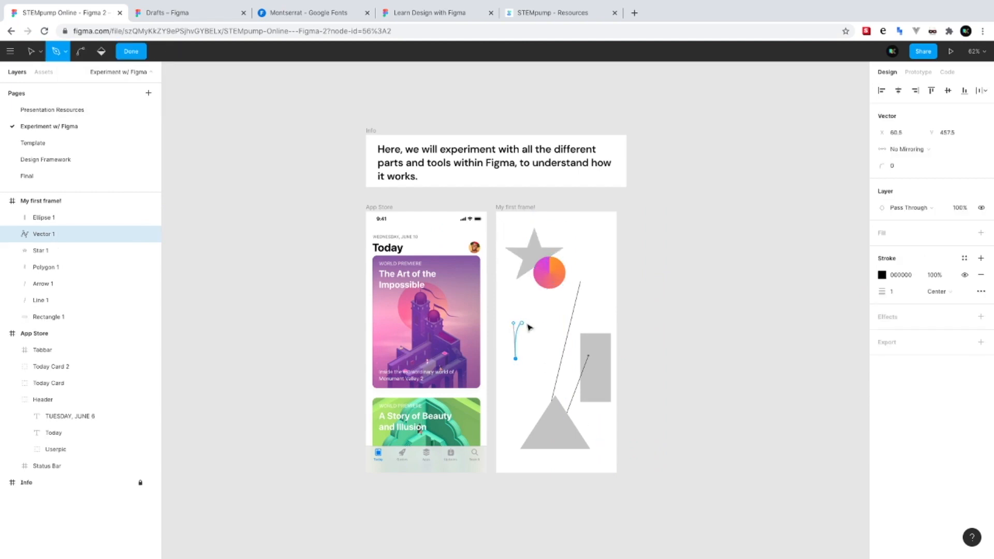
left_click(548, 325)
left_click(553, 358)
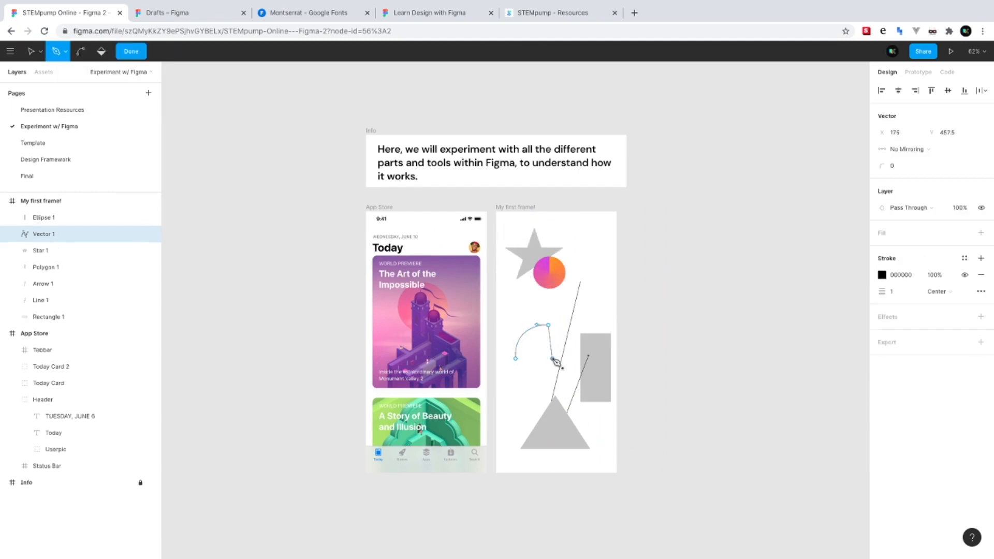
left_click(515, 358)
scroll(606, 372, "up", 5)
left_click(124, 51)
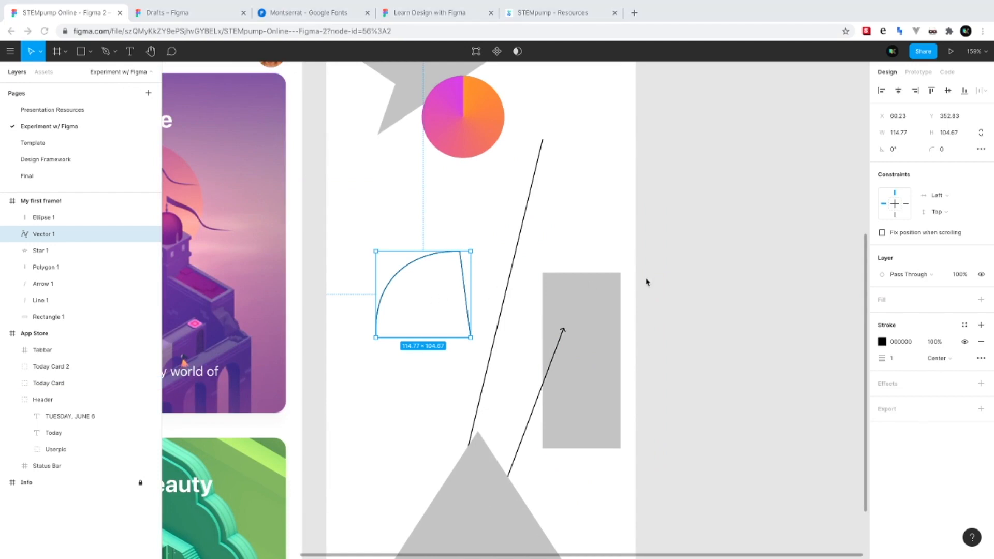
Draw a custom frame about 341 × 963 on the empty canvas to the right of My first frame!
left_click(763, 244)
scroll(593, 320, "down", 5, "ctrl")
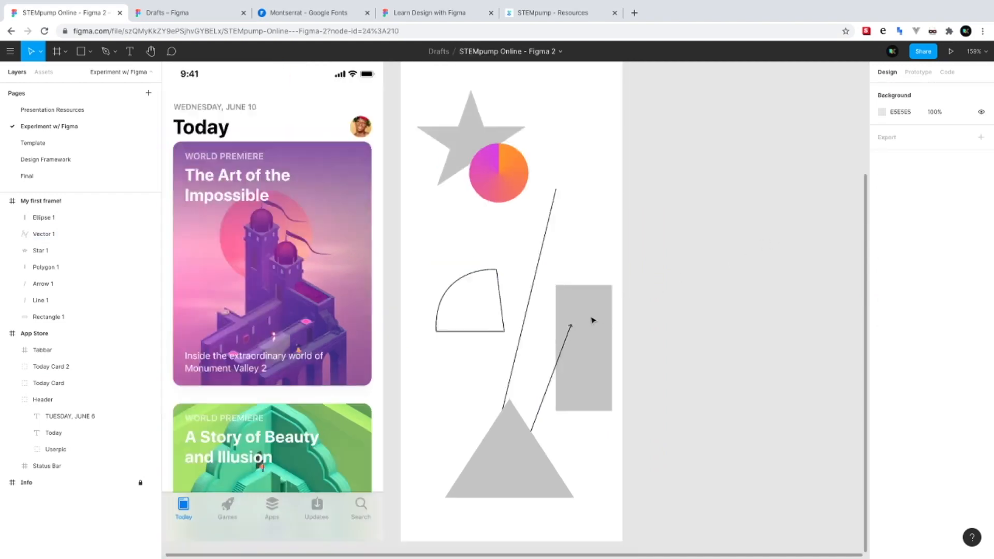
scroll(593, 320, "right", 1)
scroll(593, 320, "up", 1)
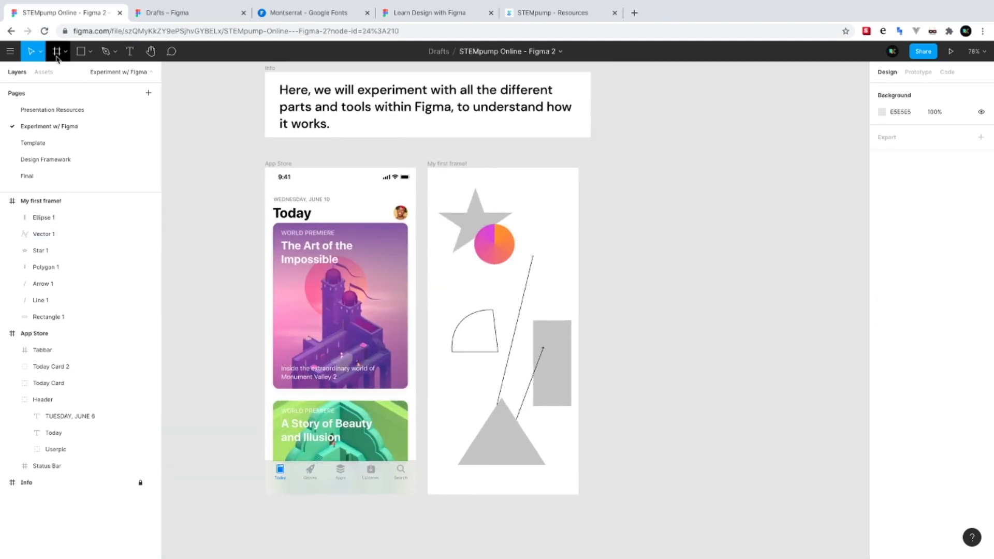
left_click(56, 52)
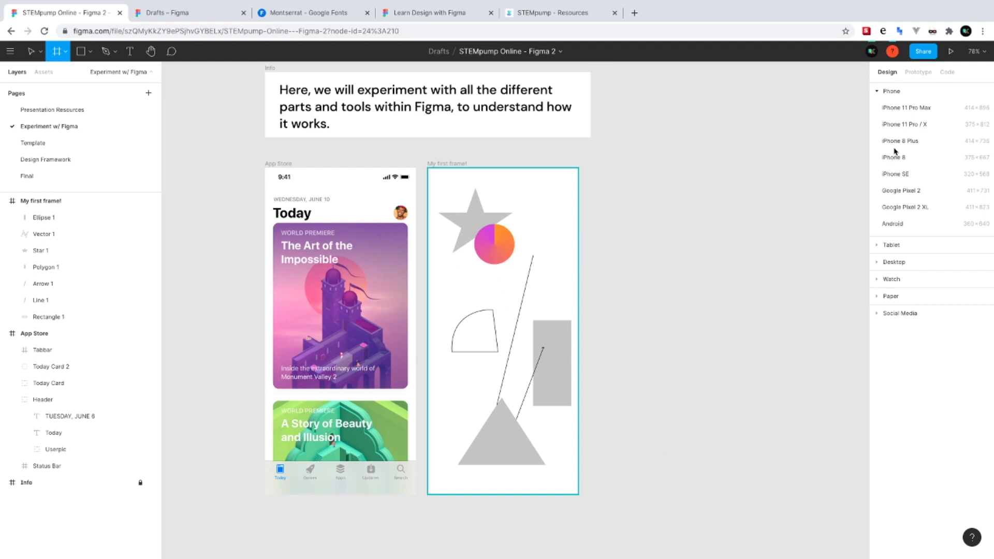
left_click(753, 122)
left_click_drag(764, 142, 790, 490)
left_click_drag(733, 422, 637, 417)
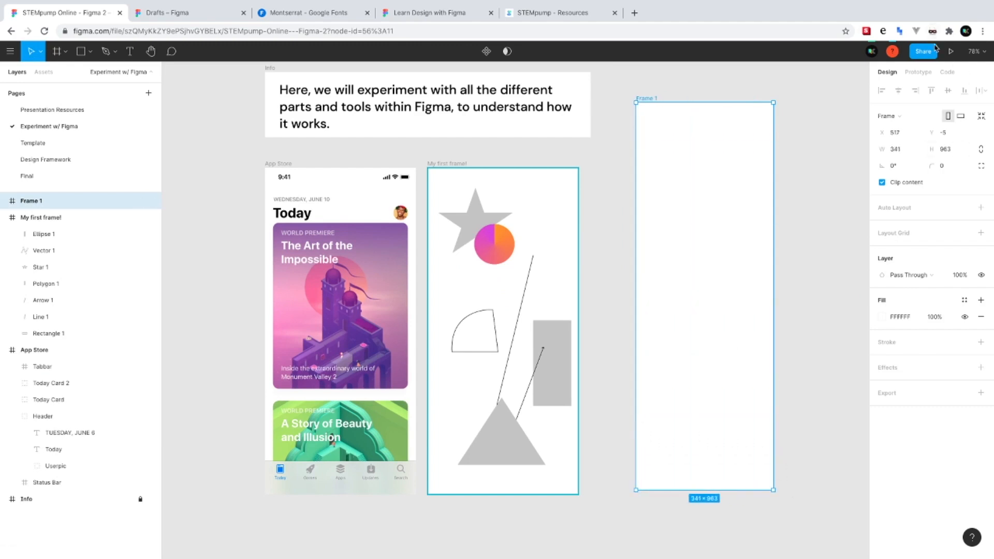
Preview the new frame as a prototype and close the preview
left_click(951, 51)
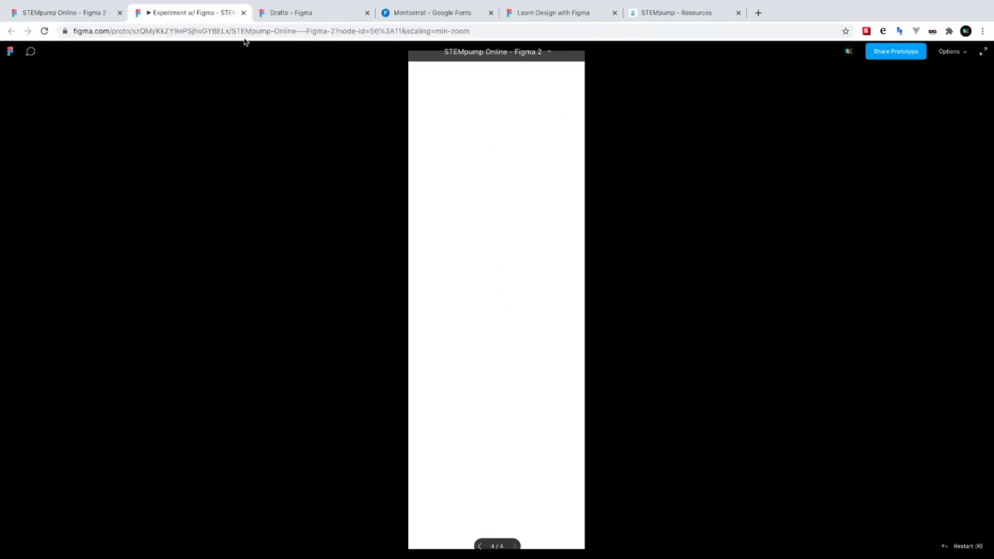
left_click(243, 12)
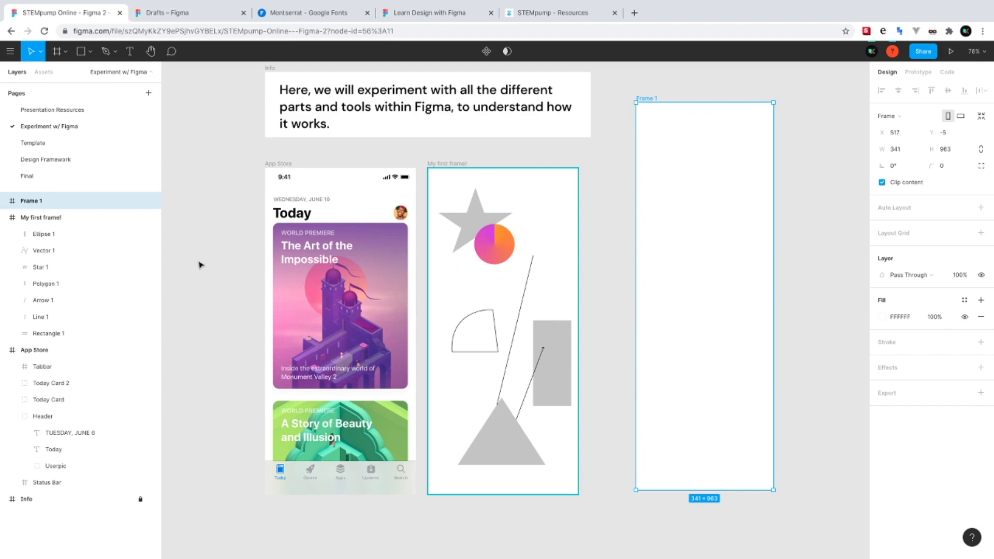
Search the web in a new browser tab for "figurative figma ios"
type("figurative")
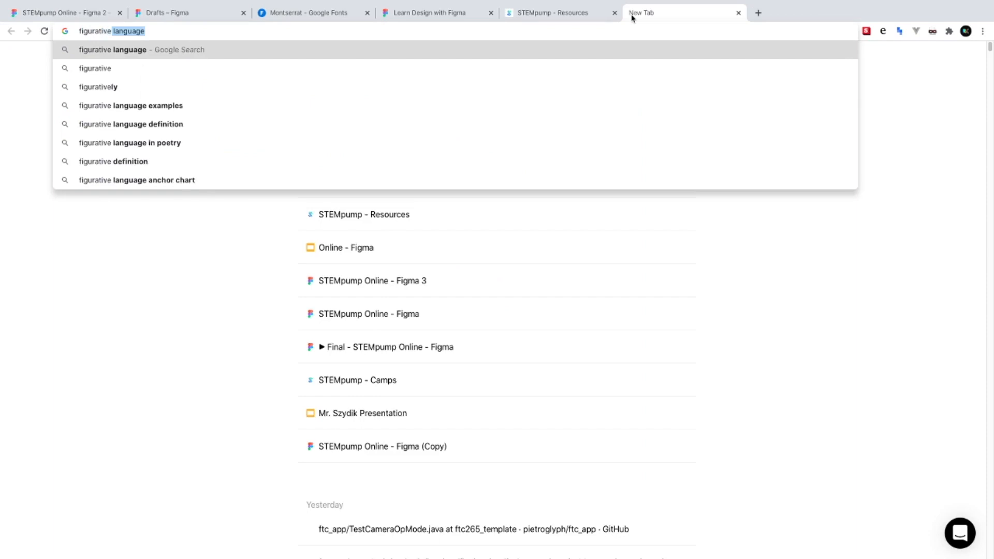
key("Down")
type("figma ios")
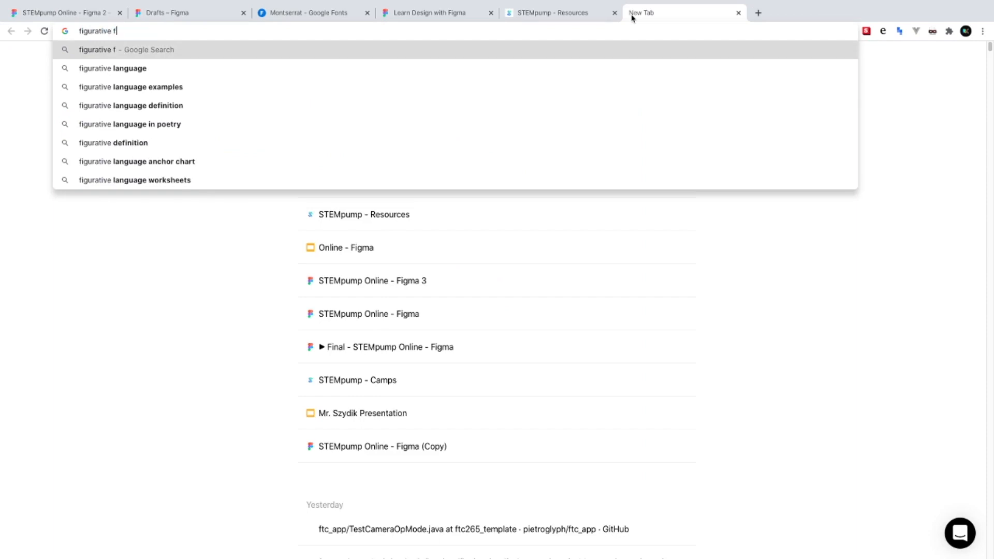
key("Return")
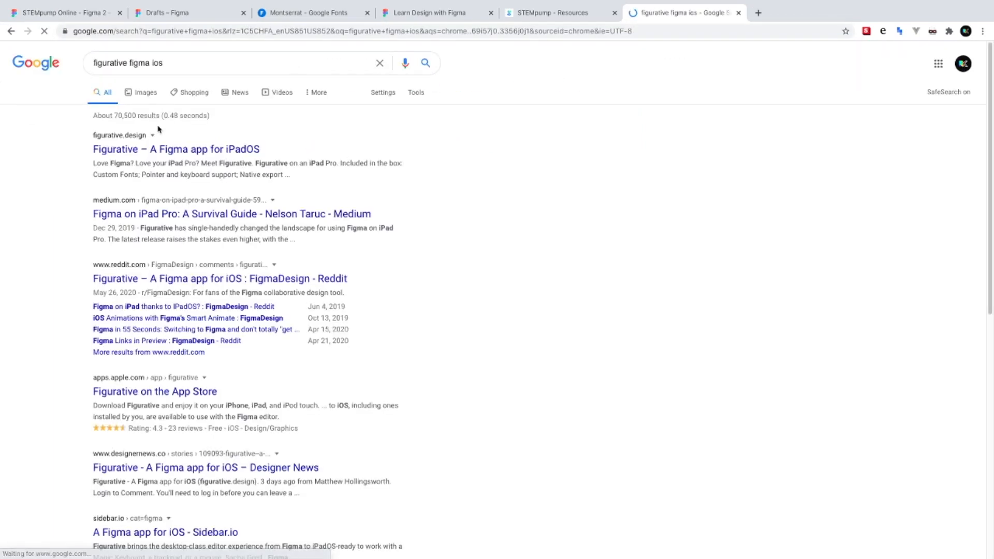
Review the figurative.design page about the Figma app for iPadOS, and return to the STEMpump Online file in Figma
left_click(161, 147)
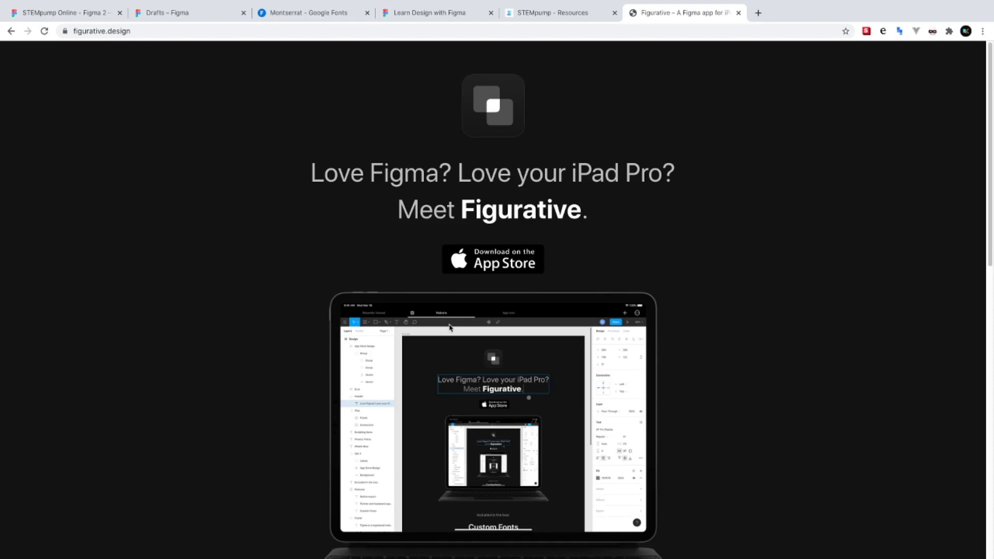
scroll(450, 327, "down", 3)
scroll(450, 327, "down", 6)
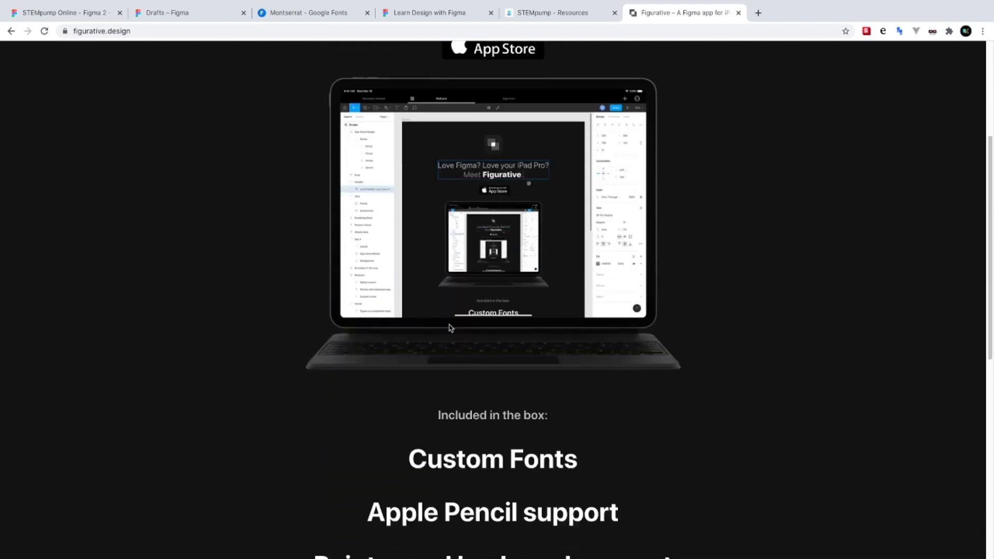
scroll(450, 264, "down", 3)
scroll(557, 371, "down", 1)
scroll(558, 371, "up", 13)
scroll(558, 371, "down", 1)
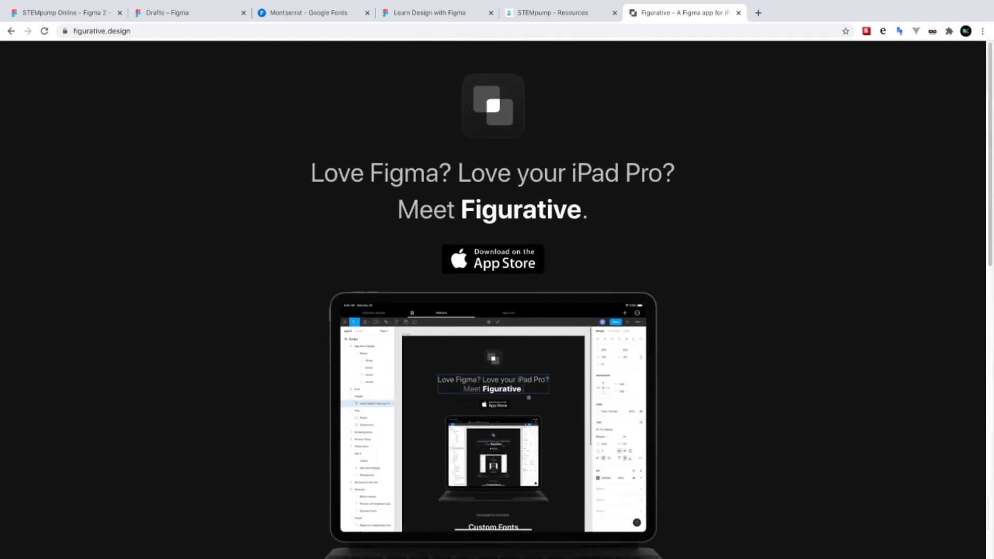
left_click(738, 13)
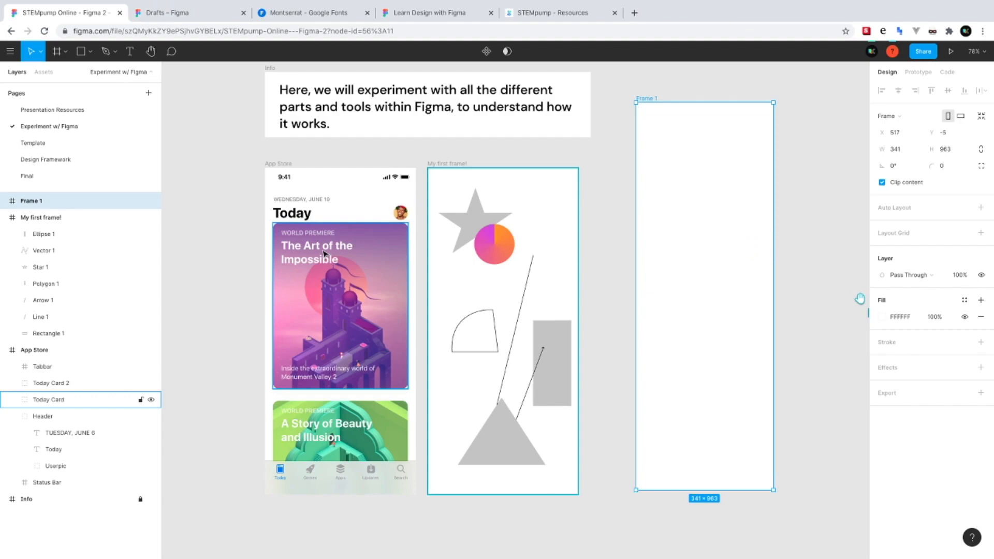
key("ctrl+Left")
key("ctrl+Right")
key("ctrl+Right")
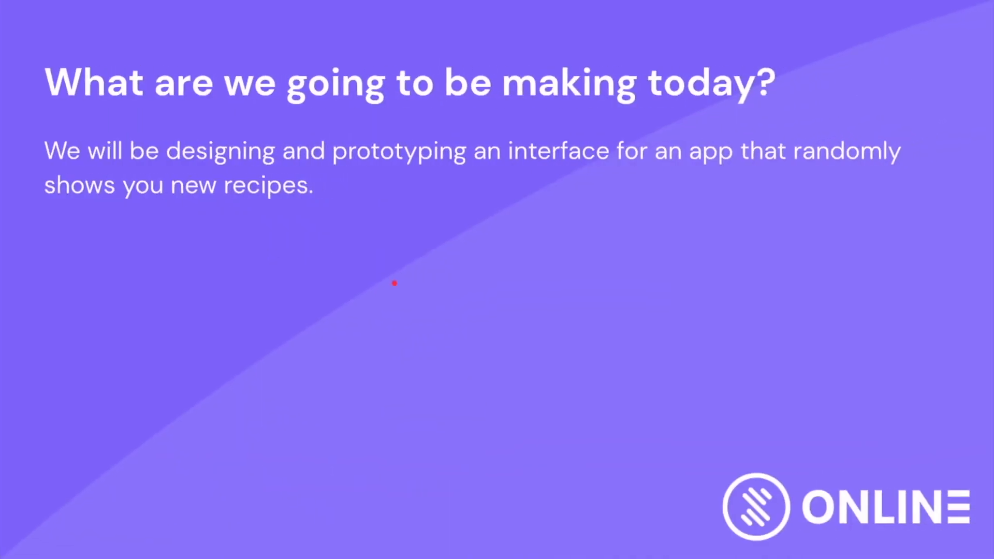
key("Right")
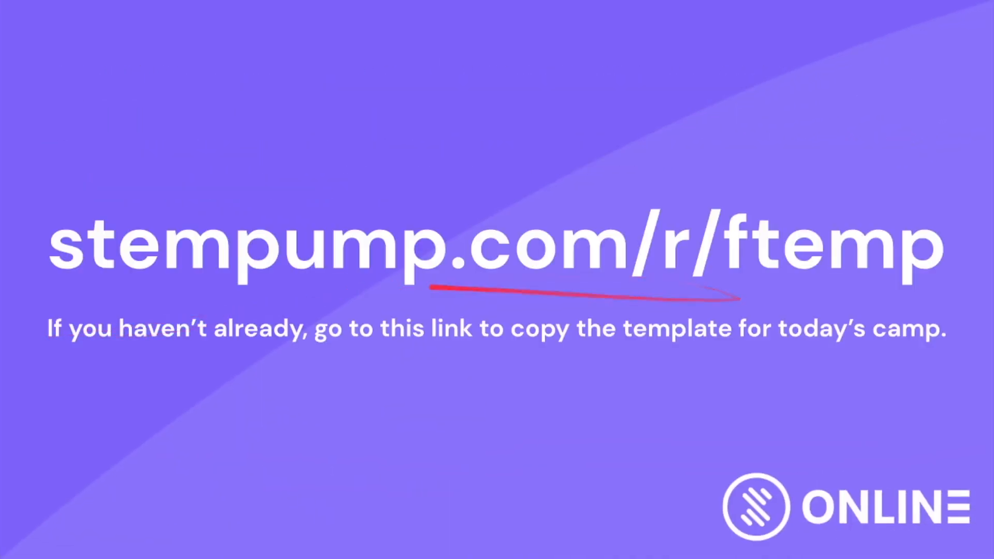
key("ctrl+Left")
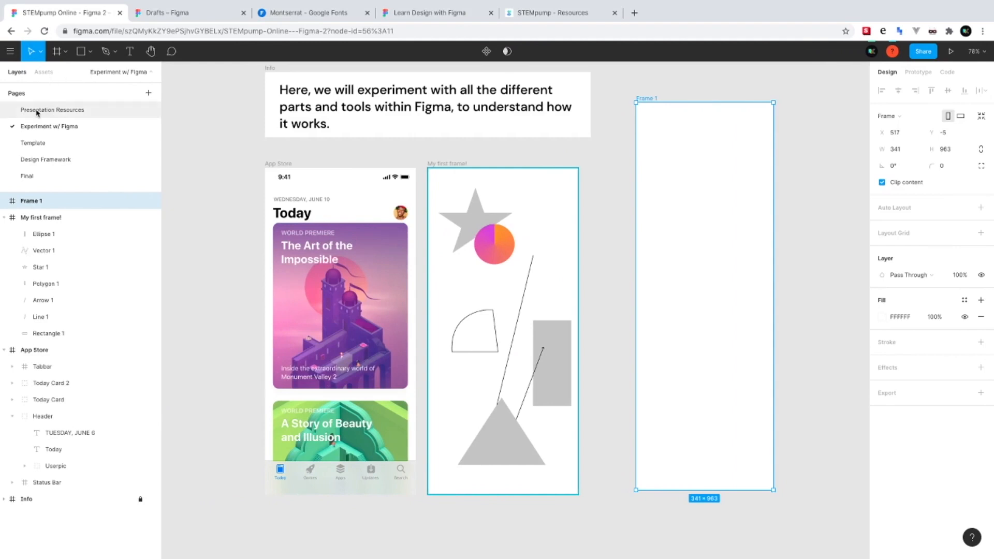
Look through the Presentation Resources, Template and Final pages, and return to the Experiment w/ Figma page
left_click(37, 113)
scroll(472, 178, "left", 2)
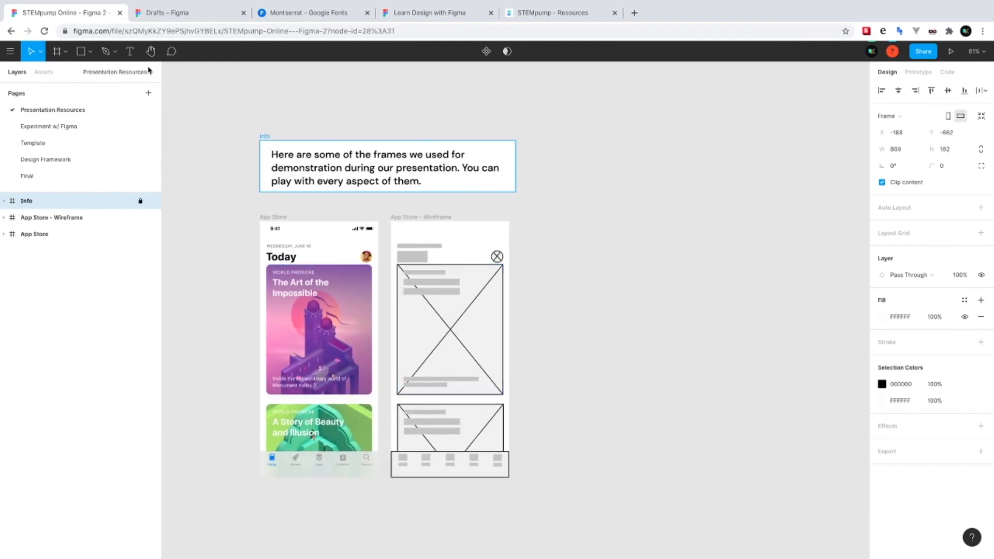
left_click(83, 127)
left_click(81, 144)
left_click(78, 176)
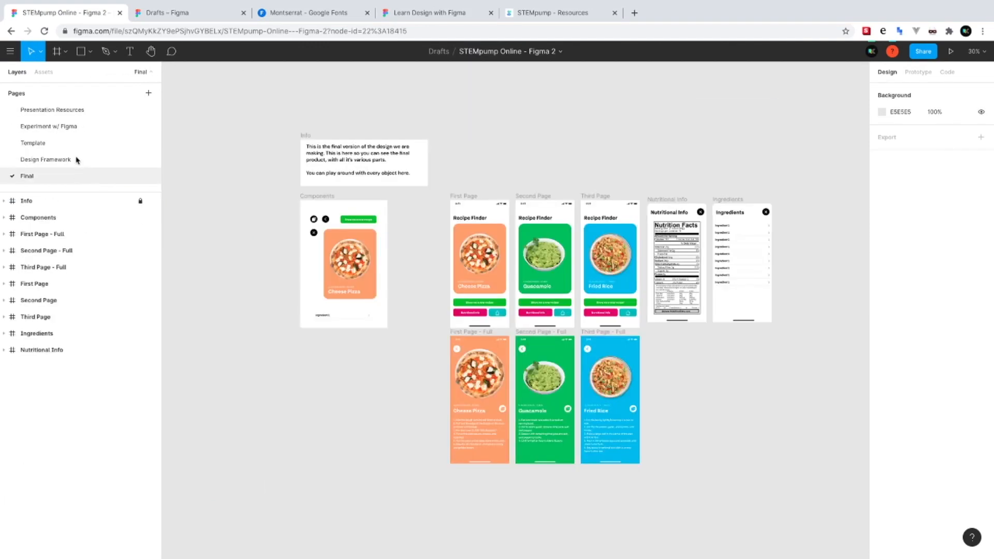
left_click(77, 142)
left_click(77, 133)
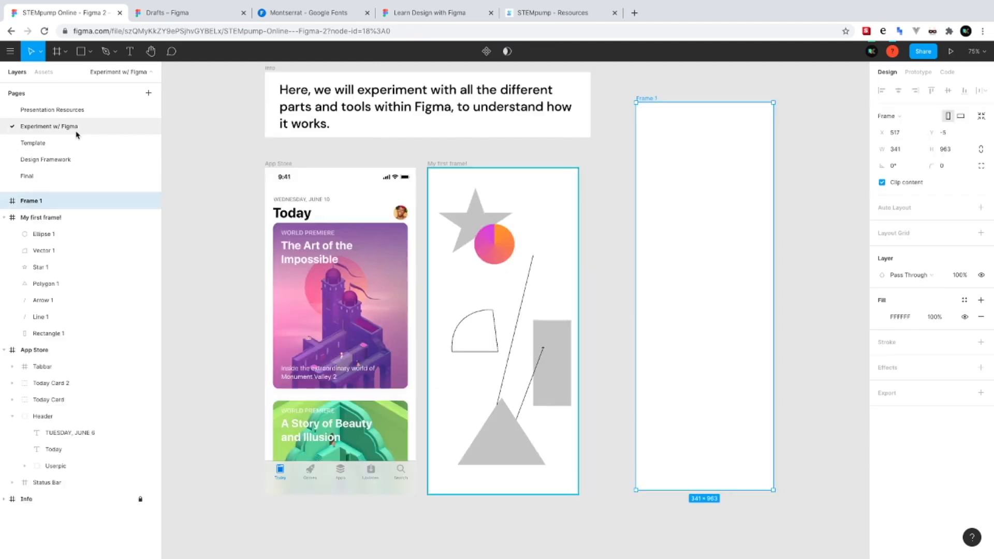
Draw a triangle and an irregular straight-sided path in My first frame! with the Pen tool, and delete them
left_click(506, 257)
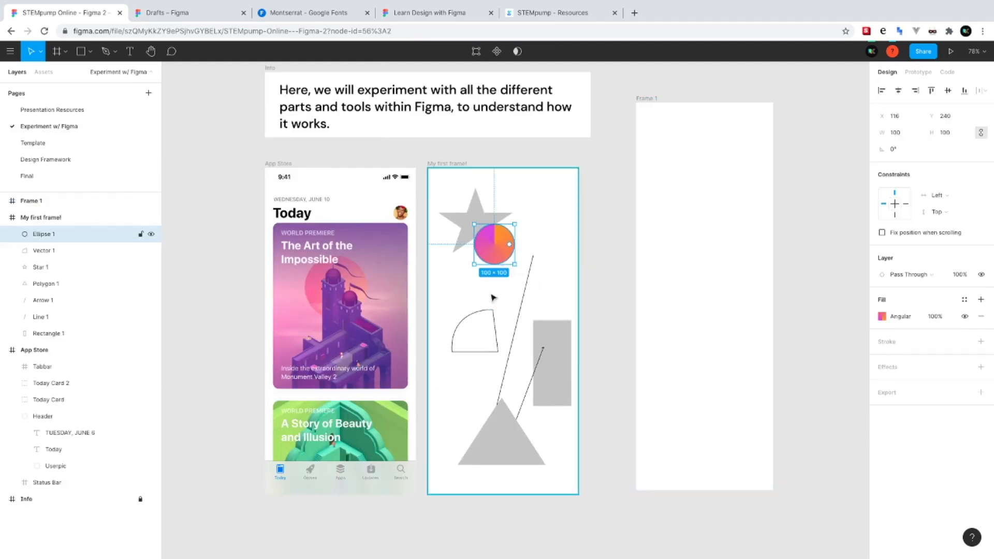
left_click(495, 342)
key("p")
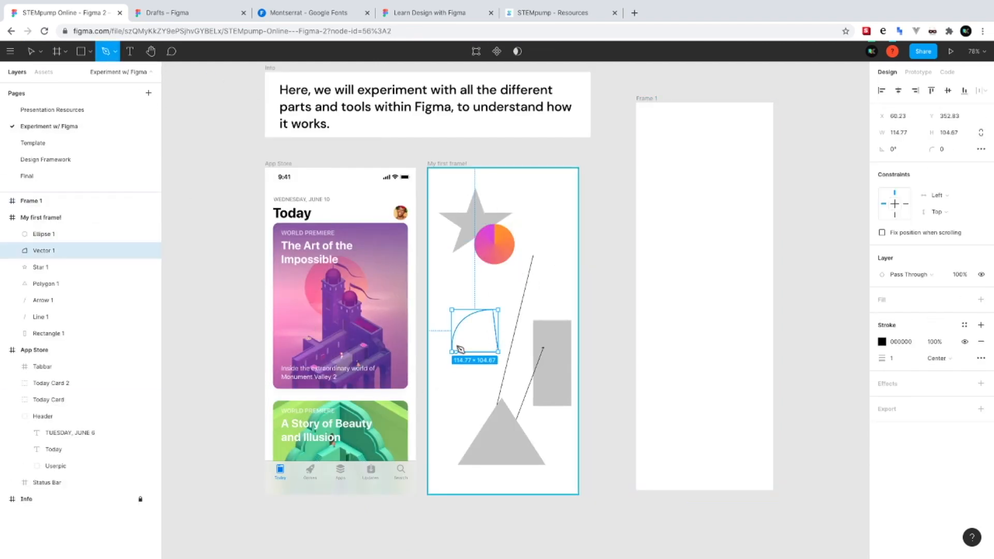
left_click(445, 273)
left_click(537, 273)
left_click(476, 305)
left_click(446, 274)
left_click(452, 418)
left_click(460, 391)
left_click(473, 391)
left_click(474, 408)
left_click(460, 406)
left_click(461, 419)
left_click(470, 419)
left_click(470, 432)
left_click(452, 433)
left_click(446, 421)
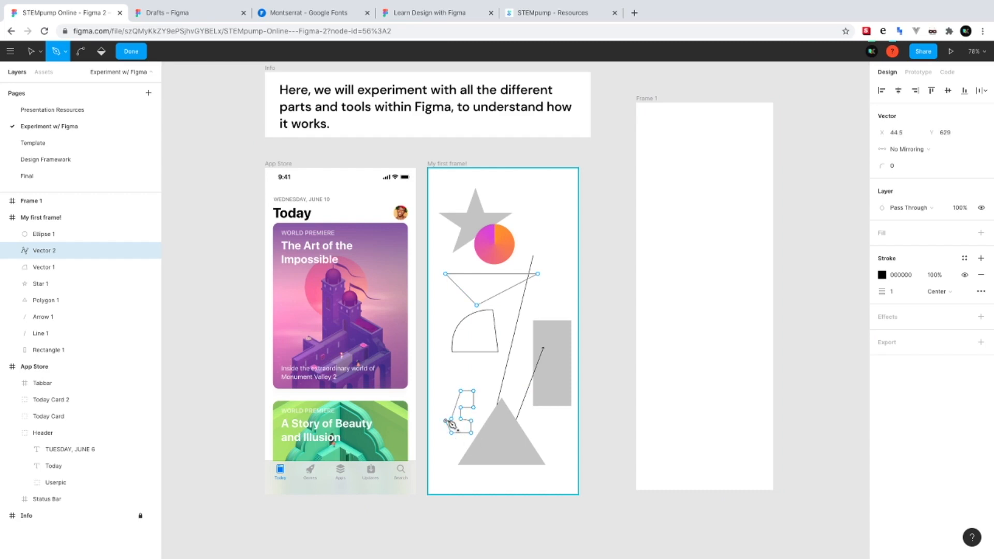
key("Escape")
key("Delete")
Draw an open curved path about 163 × 93 across the grey triangle with the Pen tool, and delete it
key("p")
left_click_drag(449, 419, 460, 362)
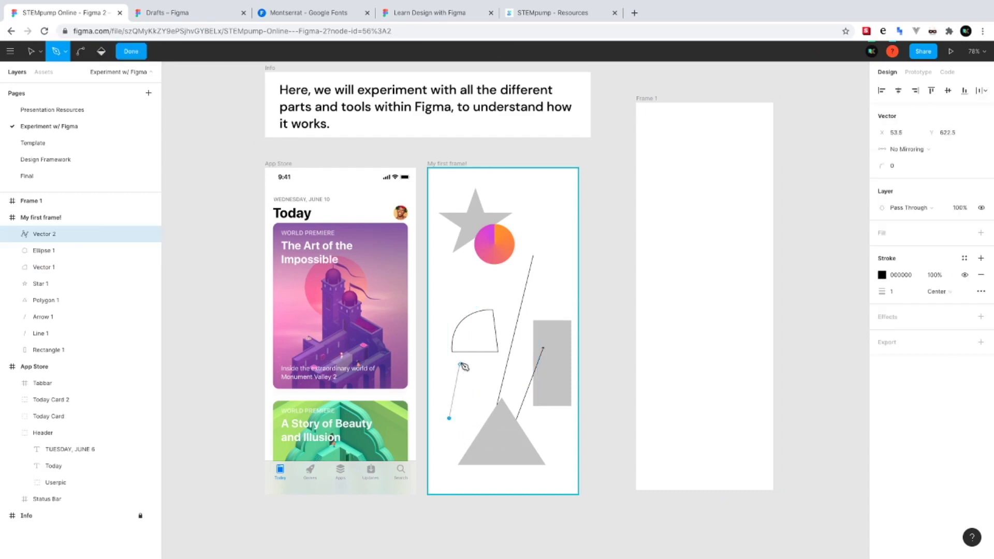
left_click(513, 383)
key("Escape")
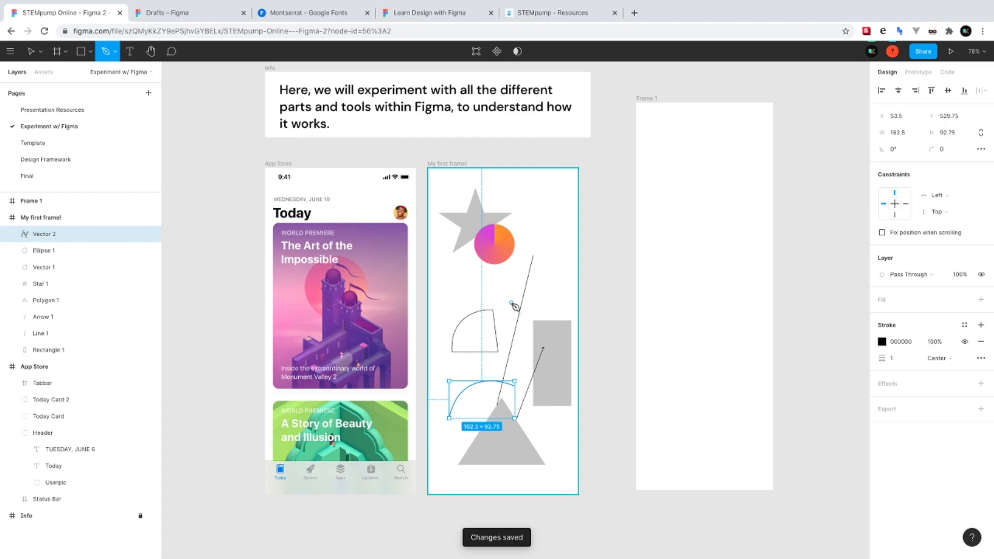
key("Delete")
Draw a closed curved shape about 175 × 220 in the lower-left part of My first frame! with the Pen tool
left_click_drag(441, 428, 467, 397)
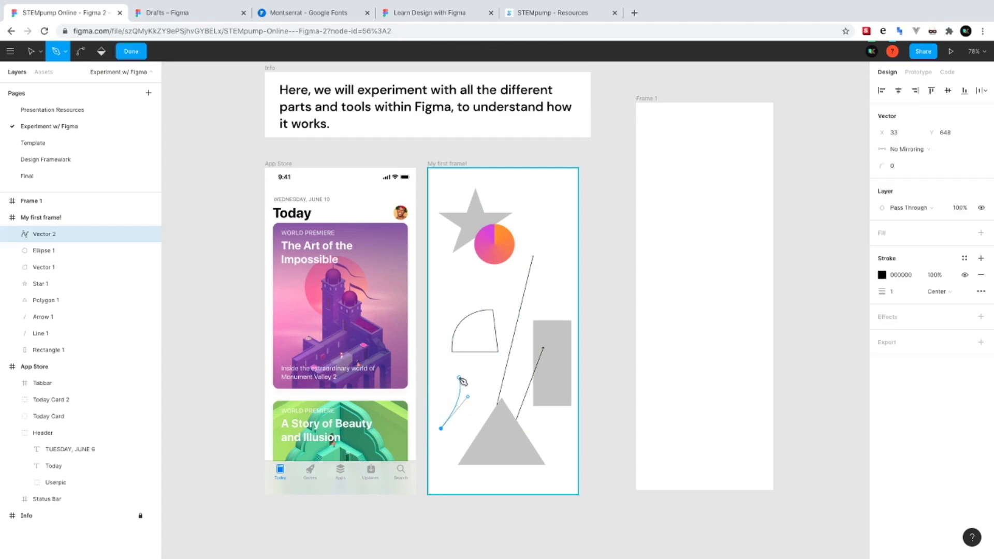
left_click(440, 390)
left_click_drag(483, 359, 554, 416)
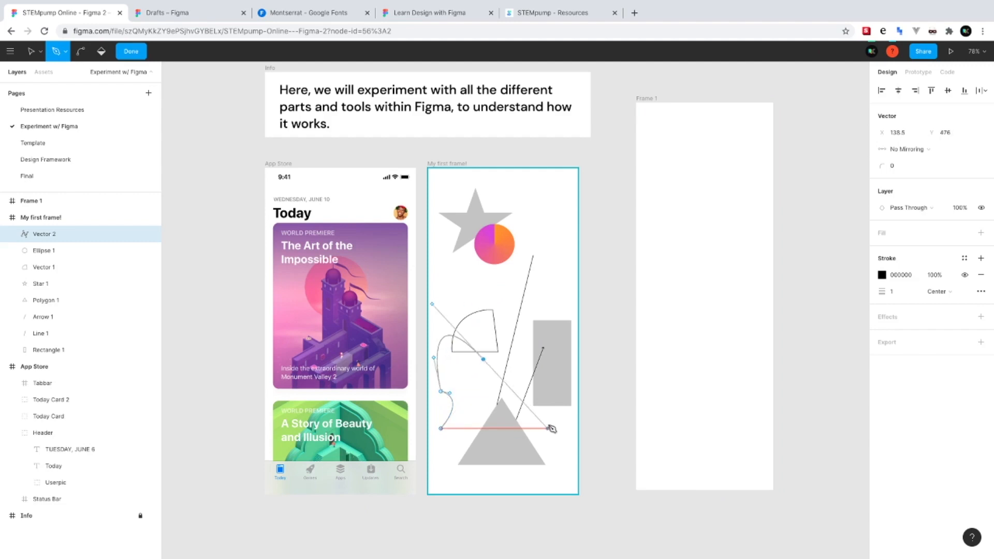
left_click(441, 429)
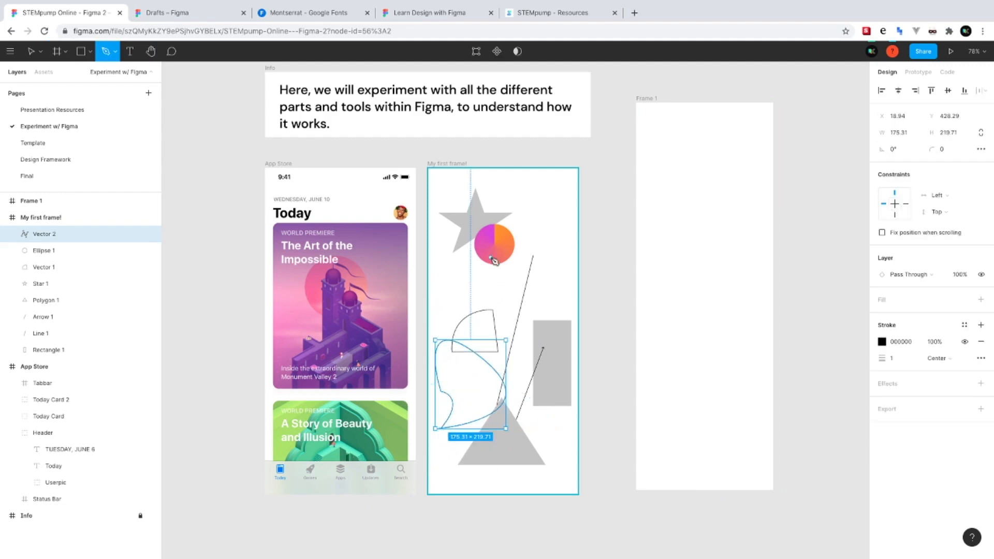
Add eight stacked fills to the new closed curved shape
left_click(981, 300)
left_click(981, 300)
left_click(980, 299)
left_click(980, 299)
left_click(979, 299)
left_click(979, 298)
left_click(979, 299)
left_click(980, 299)
Remove all fills from the closed curved shape and add a second, linear gradient stroke to it
left_click(982, 317)
left_click(983, 318)
left_click(982, 318)
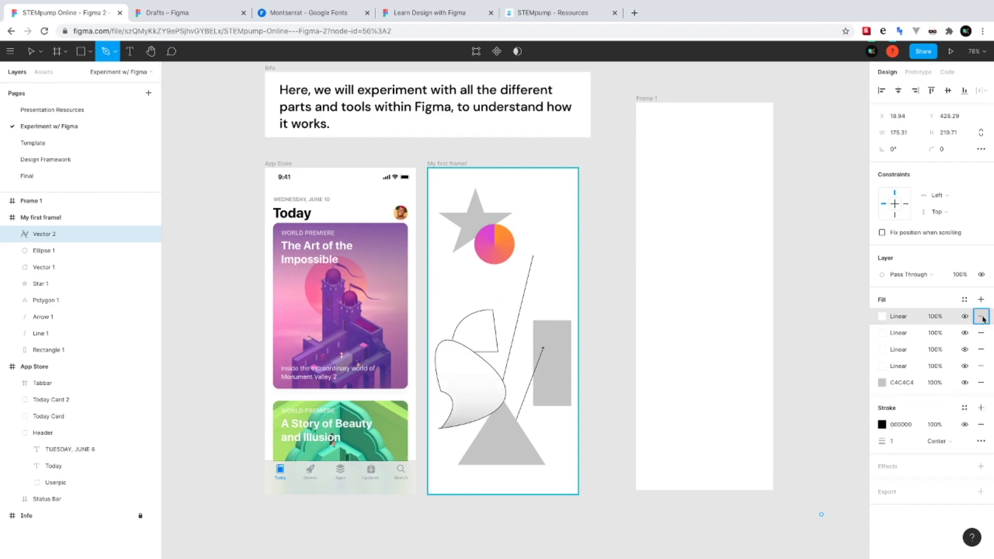
left_click(983, 318)
left_click(983, 319)
left_click(983, 319)
left_click(983, 318)
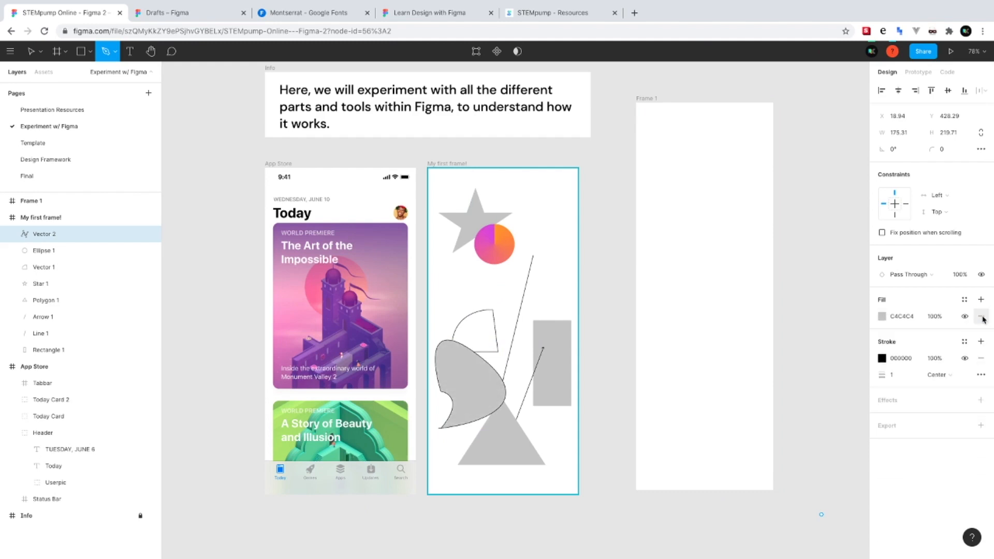
left_click(983, 317)
left_click(982, 321)
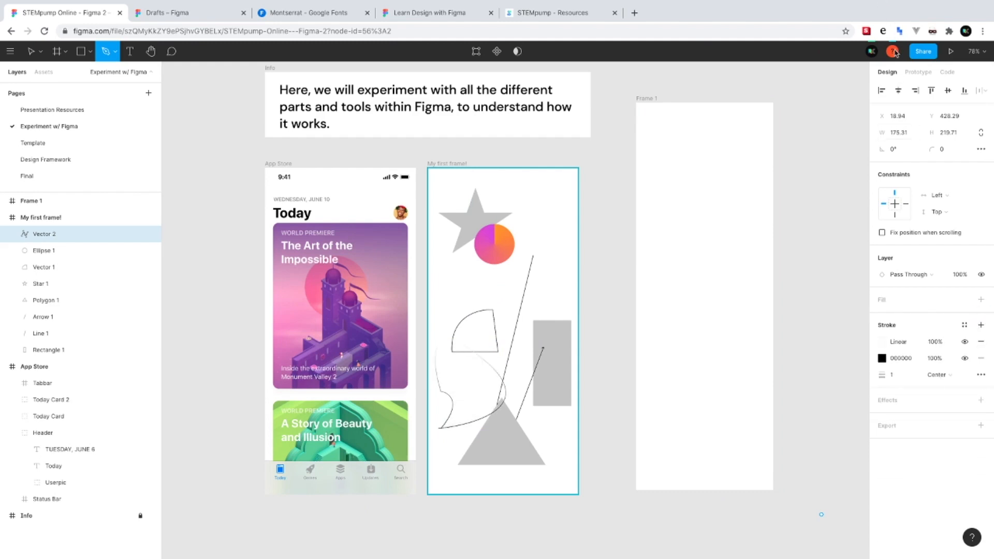
Move the gradient circle off the star to the empty upper-right area of My first frame!
left_click(894, 51)
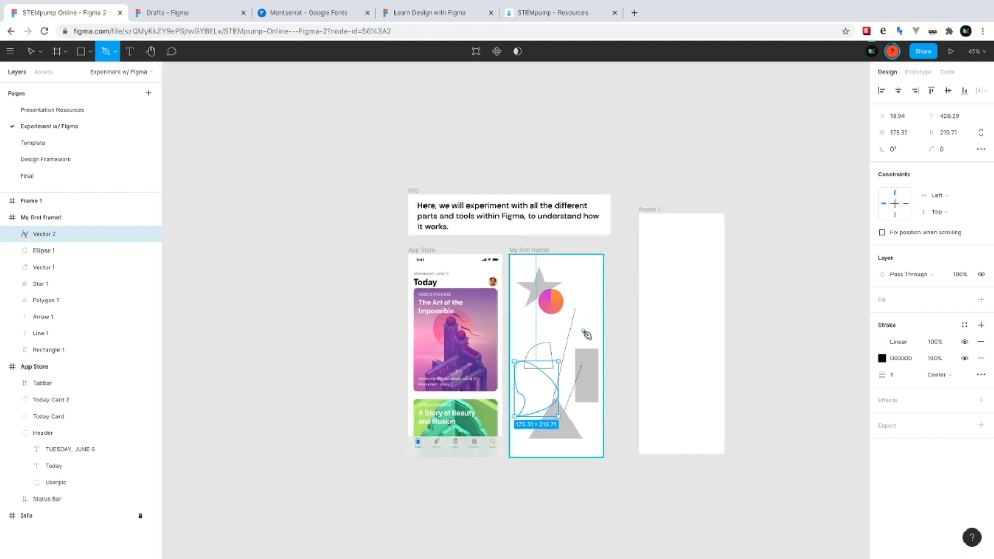
left_click(30, 51)
scroll(566, 343, "up", 5)
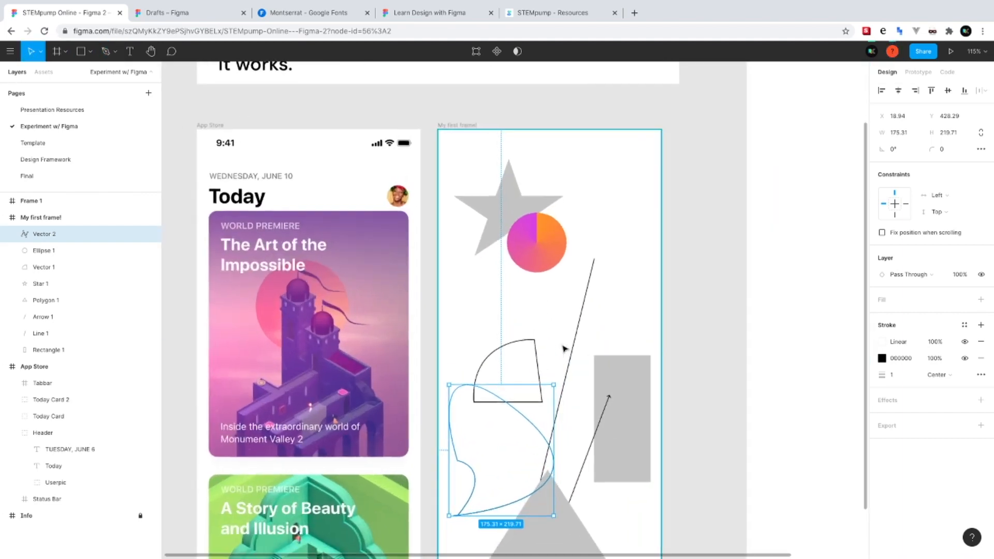
left_click(550, 253)
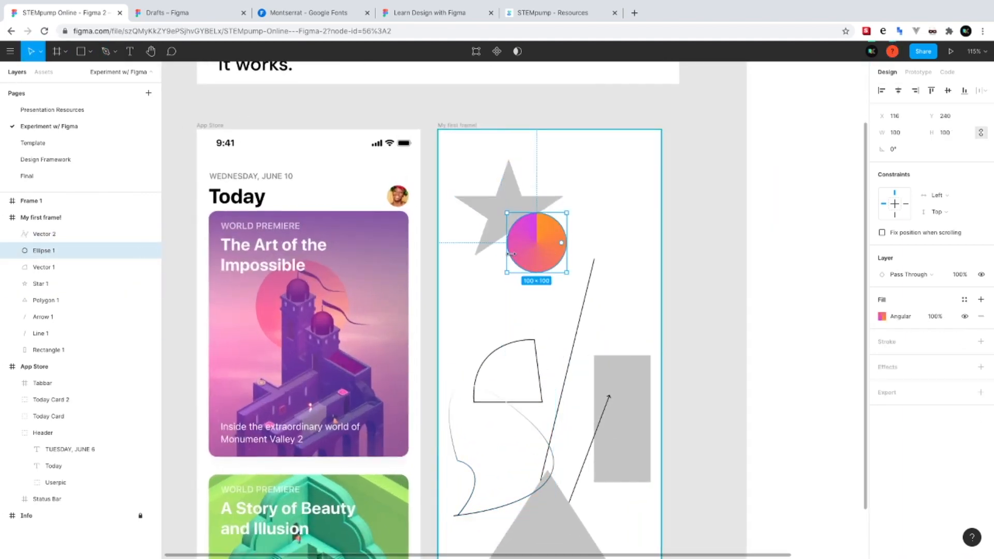
left_click_drag(515, 257, 587, 204)
left_click(511, 208)
left_click(608, 402)
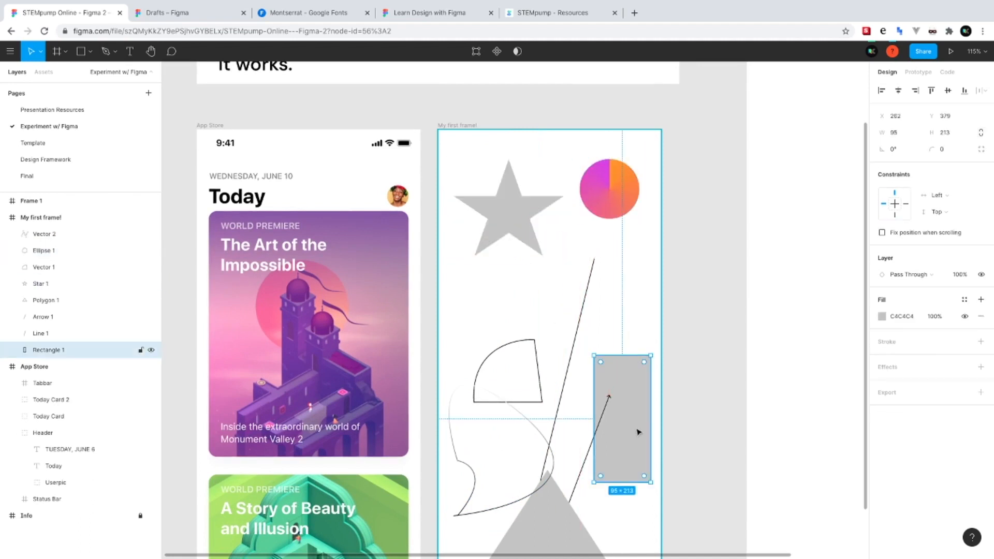
Draw two freehand Pencil strokes over and below the star in My first frame!, and undo the second stroke
key("shift+0")
scroll(638, 432, "right", 2)
scroll(638, 432, "down", 3)
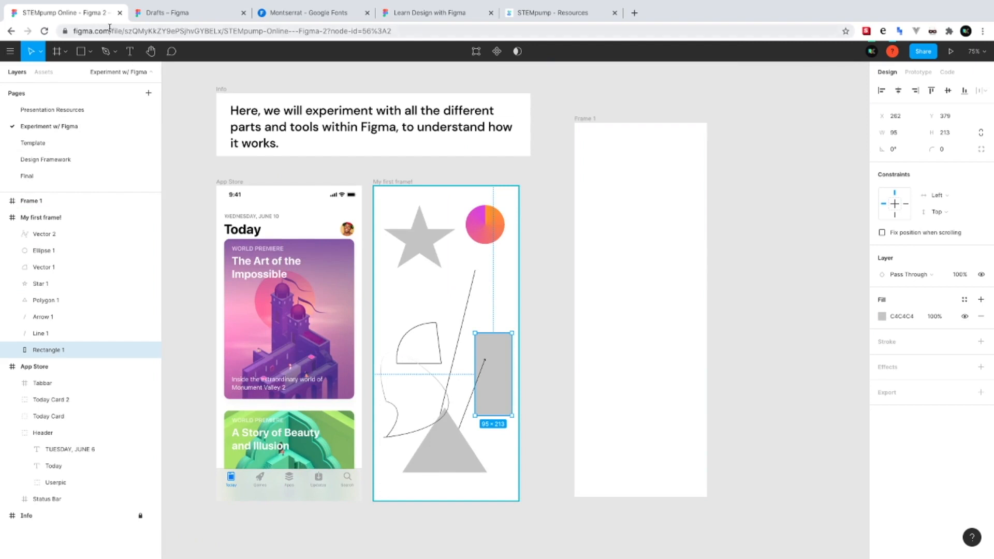
left_click(116, 57)
left_click(105, 86)
mouse_move(401, 263)
left_mouse_down()
mouse_move(403, 311)
mouse_move(424, 286)
mouse_move(452, 279)
left_mouse_up()
mouse_move(415, 248)
left_mouse_down()
mouse_move(477, 247)
mouse_move(502, 284)
mouse_move(473, 323)
mouse_move(458, 268)
mouse_move(422, 329)
mouse_move(453, 249)
left_mouse_up()
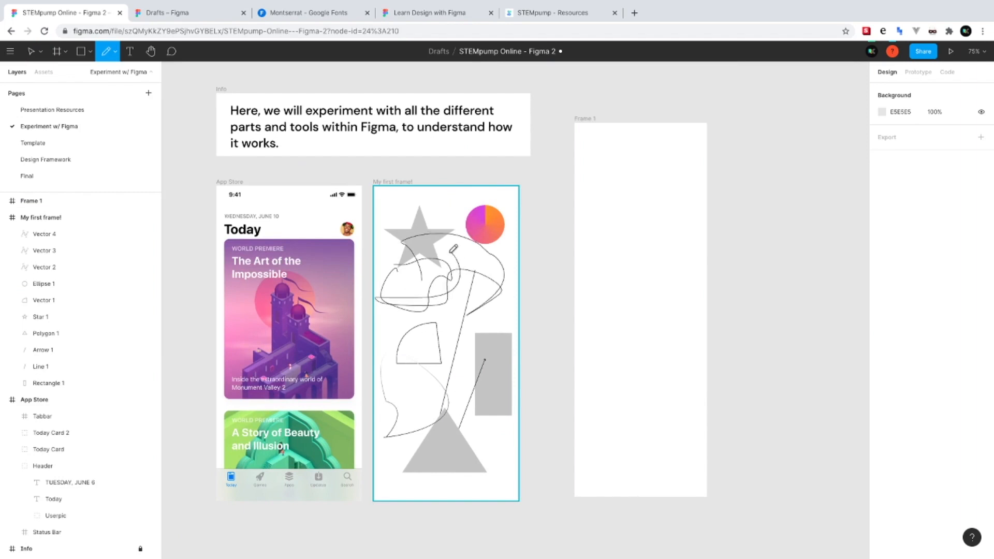
key("ctrl+z")
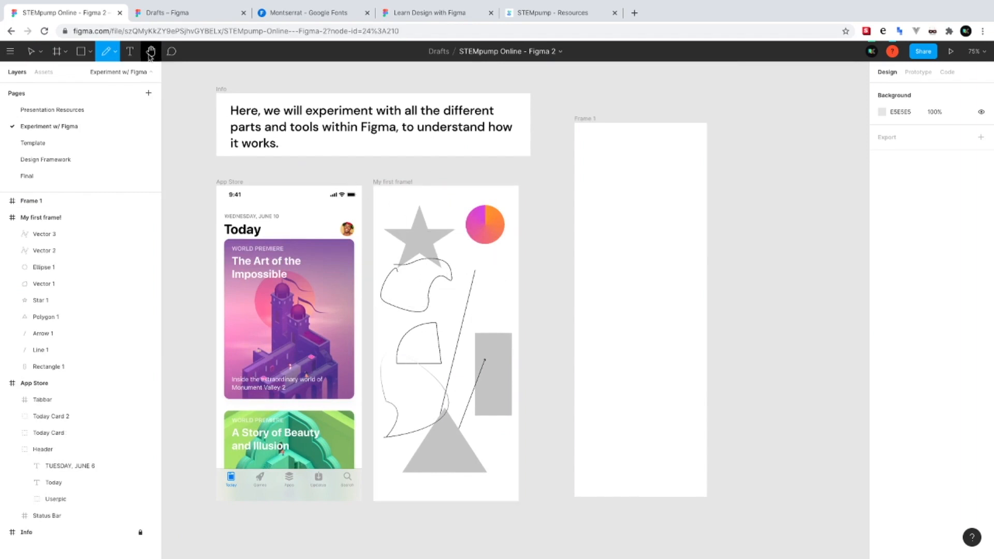
Add a text box about 261 × 416 in Frame 1 containing "fjreojreoicjeouvnreouvjoevjoufjvouerhvouc"
left_click(124, 55)
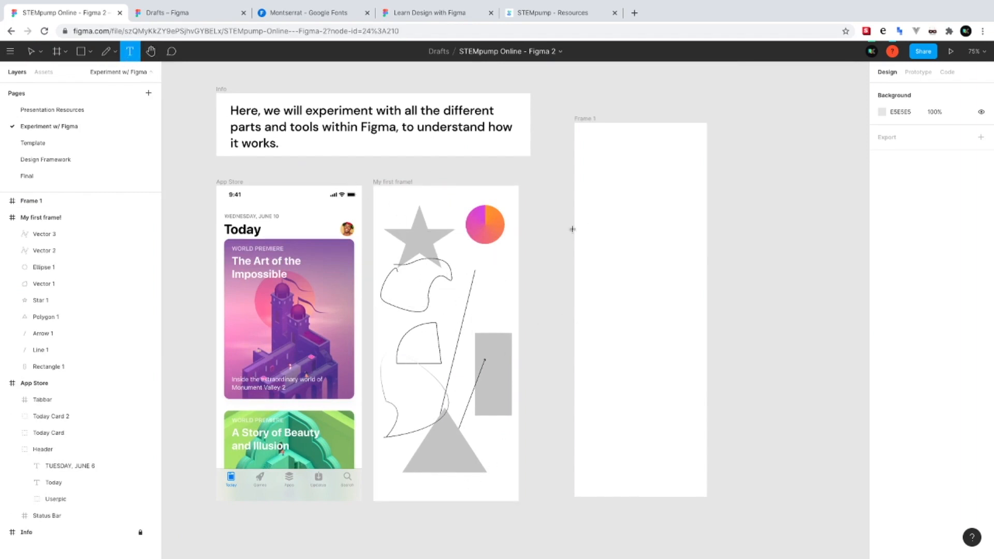
left_click_drag(593, 197, 694, 358)
type("fjreojreoicjeouvnreouvjoevjoufjvouerhvouc")
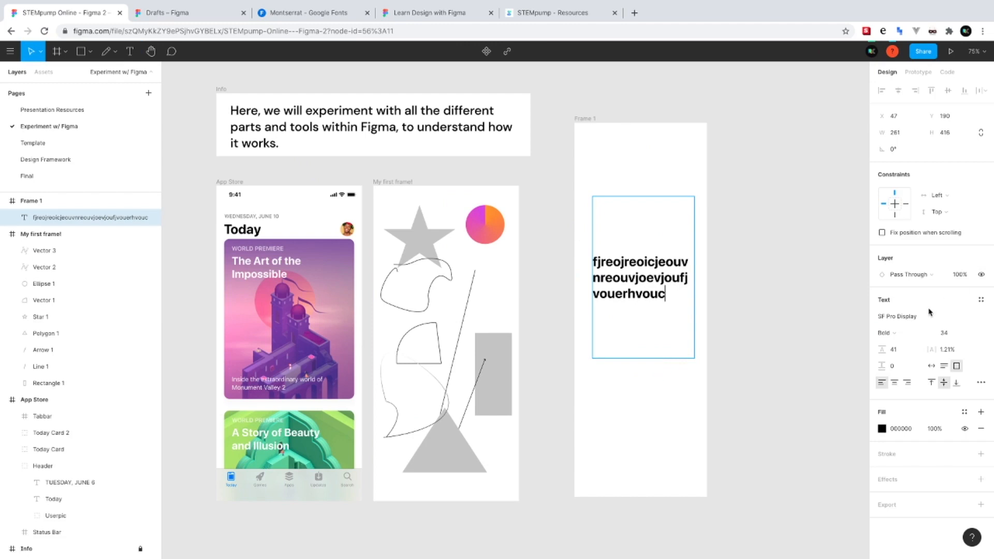
Set the font of the text in Frame 1 to DM Sans
left_click(931, 315)
type("d")
key("Return")
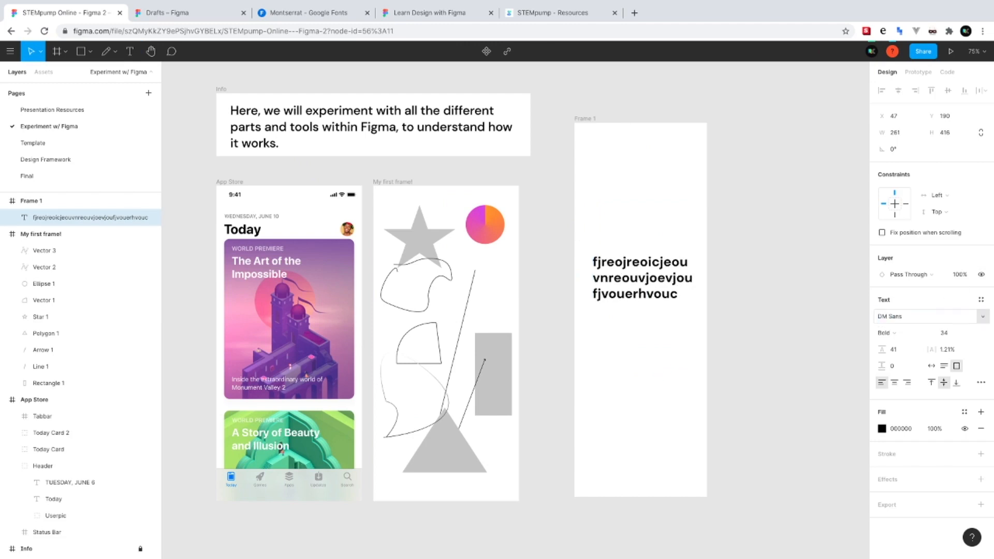
left_click(590, 291)
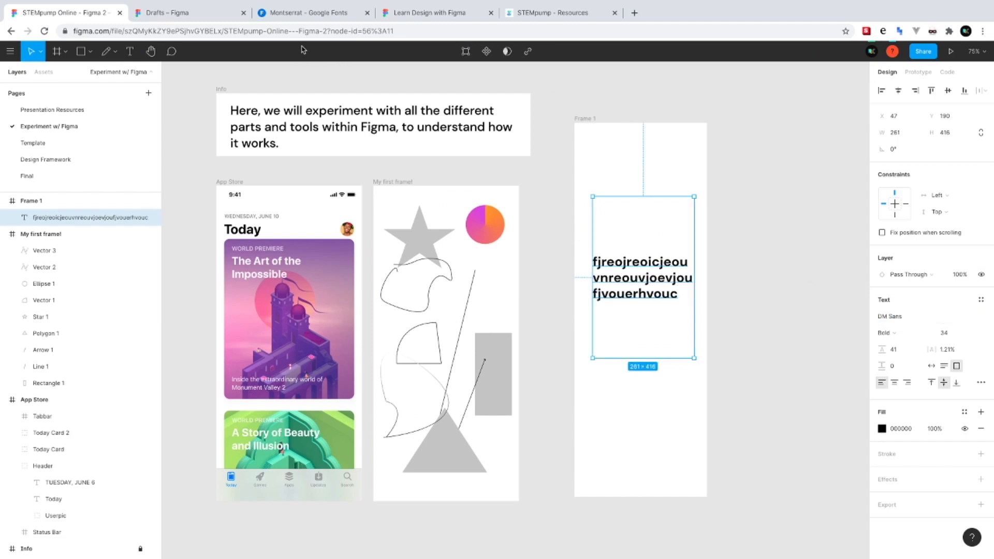
Browse the sans serif families on Google Fonts, view the Montserrat page, and return to the Figma file
left_click(894, 323)
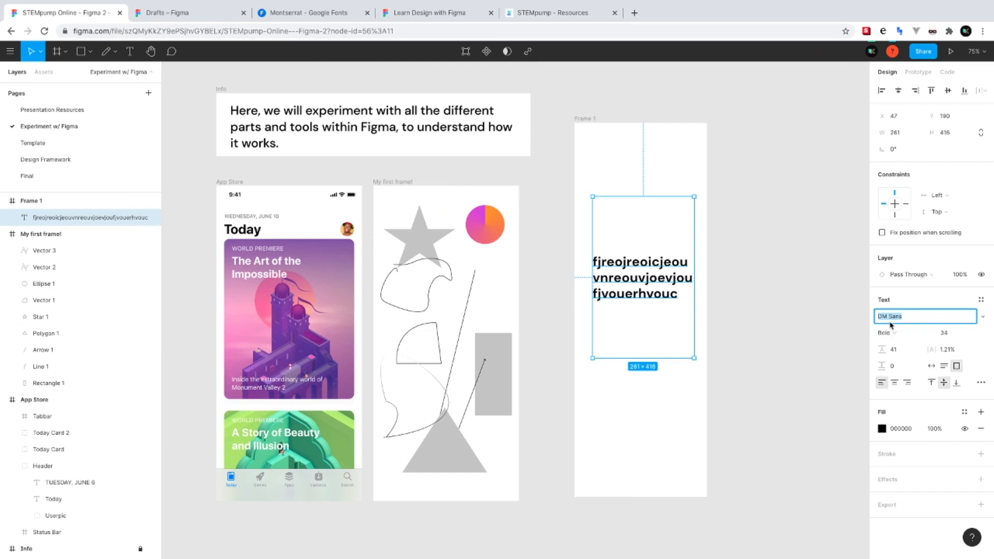
left_click(290, 13)
left_click(71, 66)
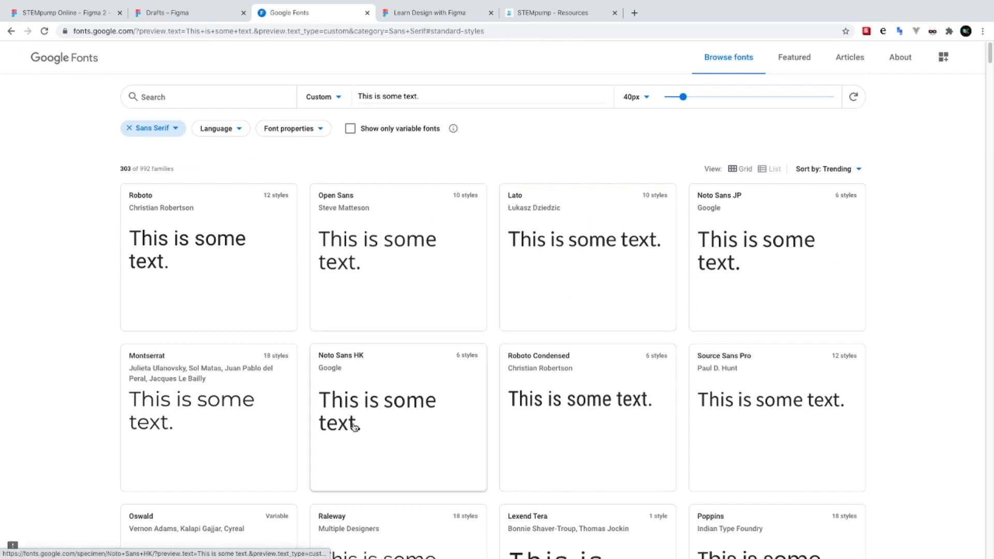
left_click(182, 424)
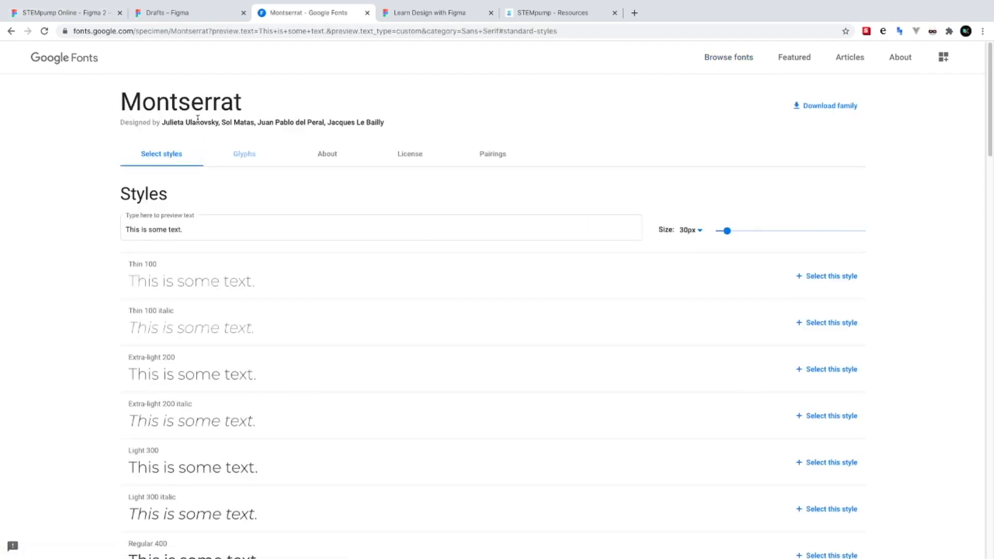
left_click(61, 10)
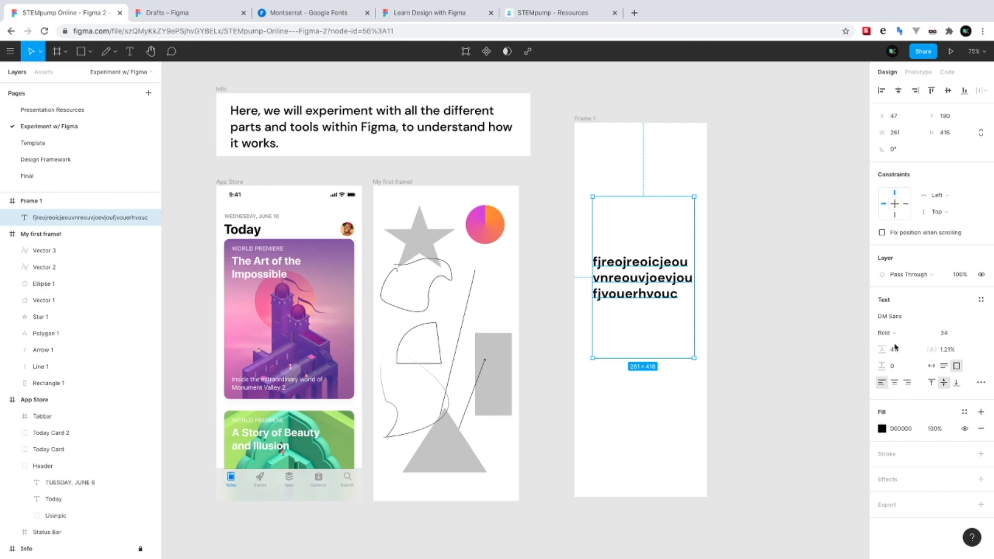
Try to set the font of the text in Frame 1 by entering the name "Monteserra"
left_click(977, 315)
left_click(980, 316)
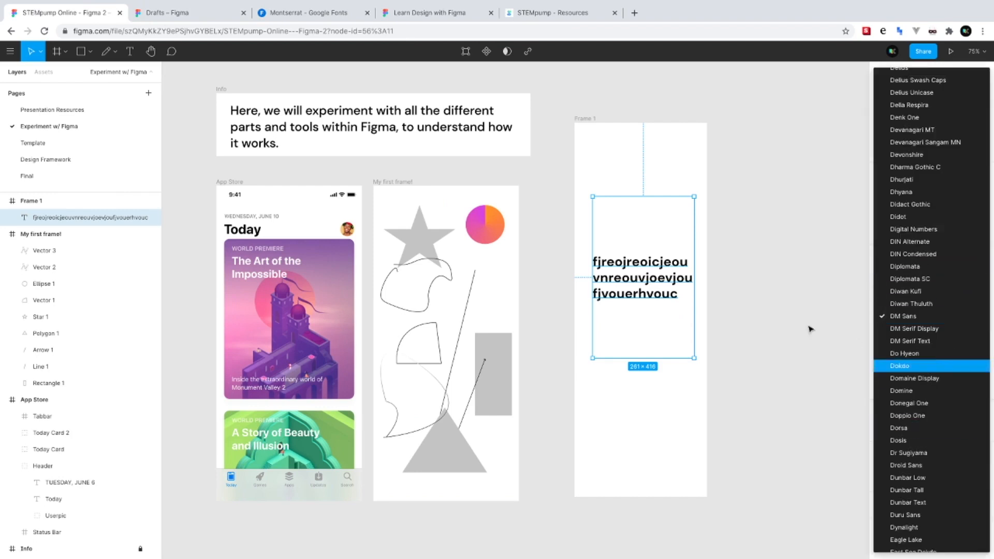
left_click(749, 318)
left_click(612, 295)
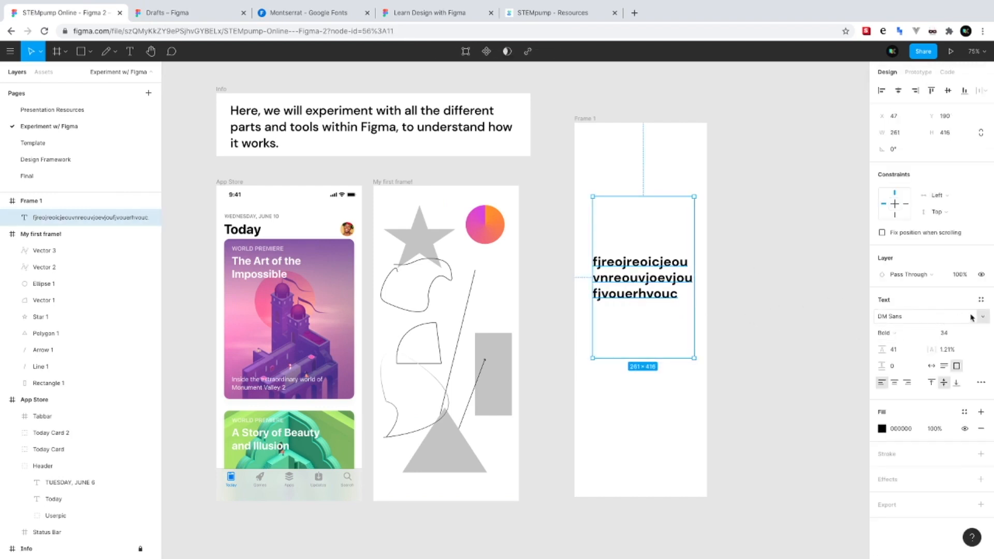
left_click(931, 315)
type("Monteserra")
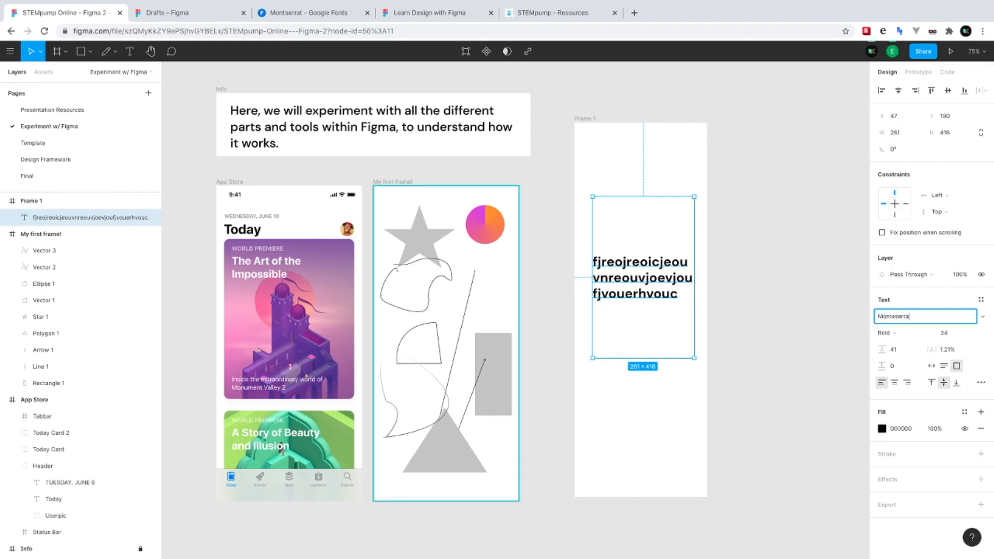
key("Return")
Set the font of the text in Frame 1 to Montserrat from the list of available fonts
left_click(984, 316)
scroll(876, 398, "down", 15)
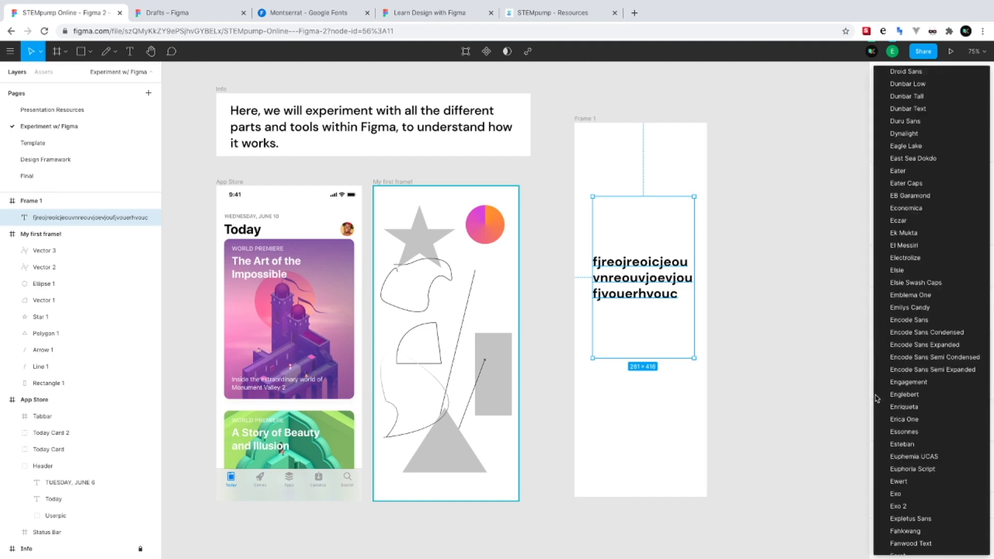
scroll(877, 398, "down", 20)
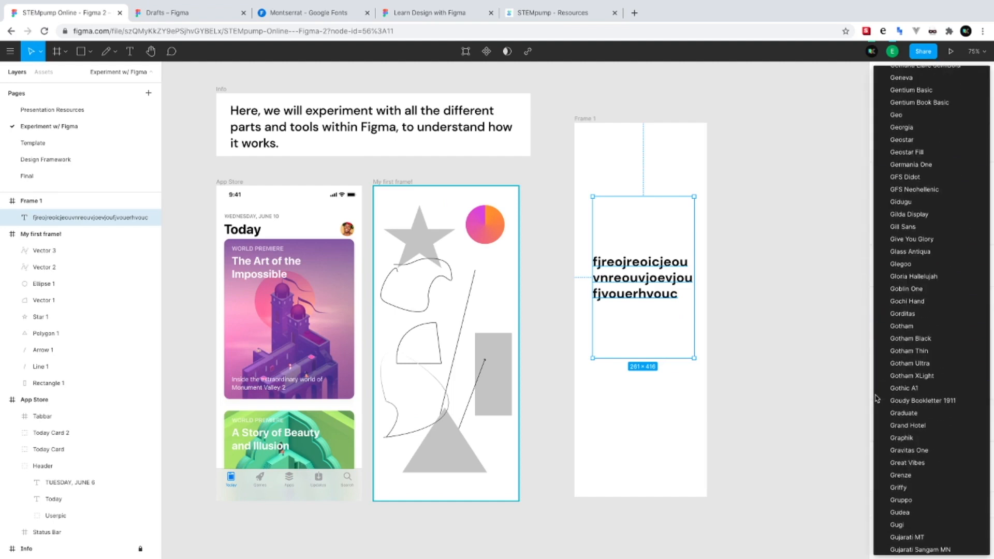
scroll(876, 398, "down", 20)
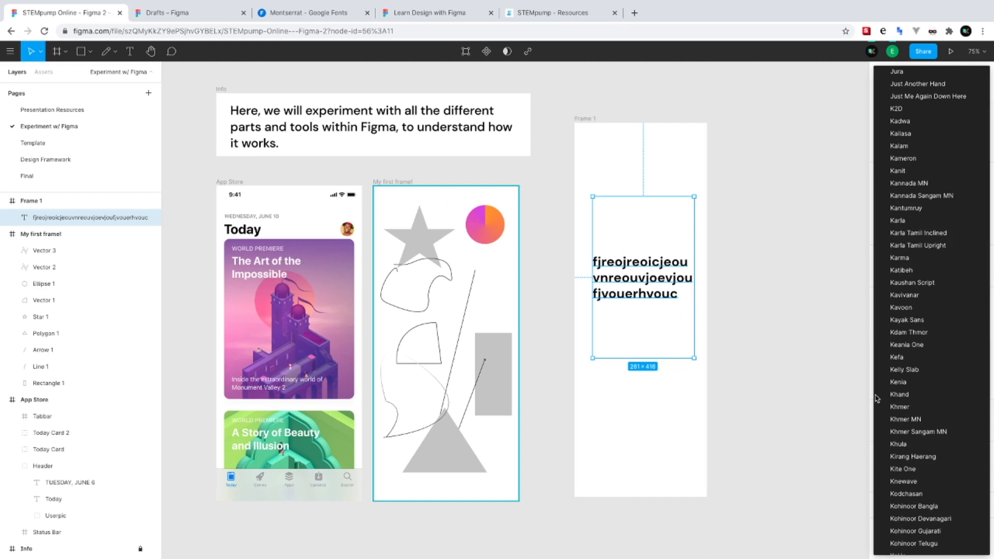
scroll(929, 432, "down", 10)
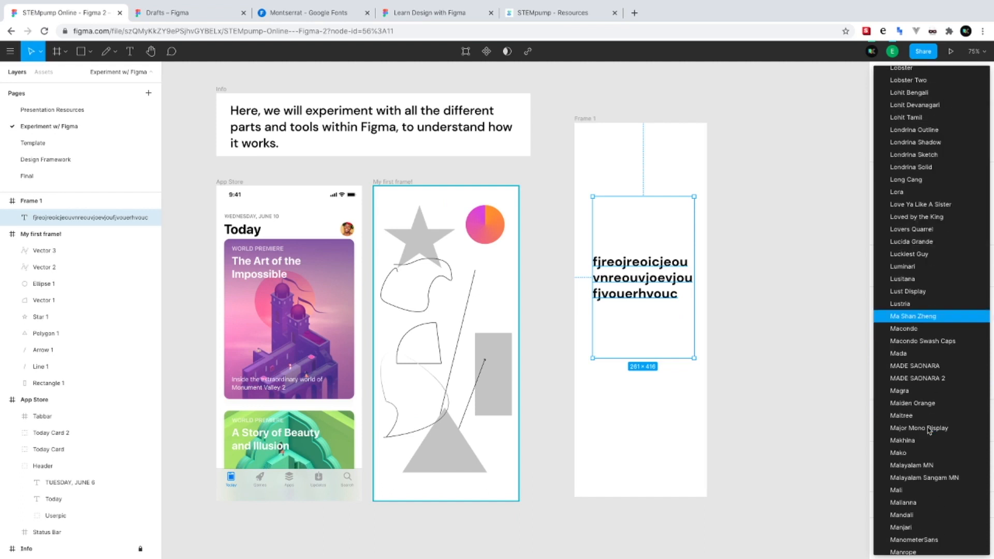
scroll(928, 466, "down", 6)
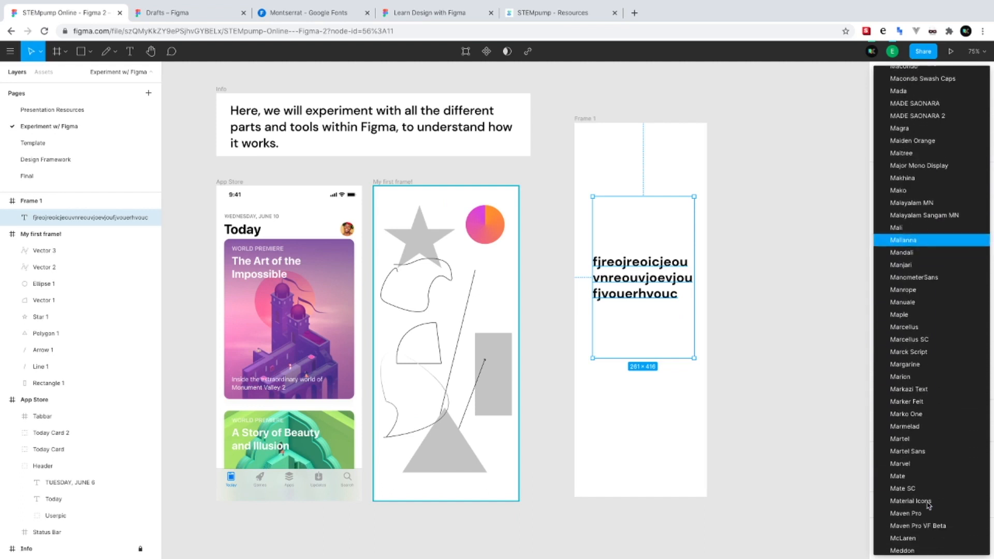
scroll(929, 507, "down", 10)
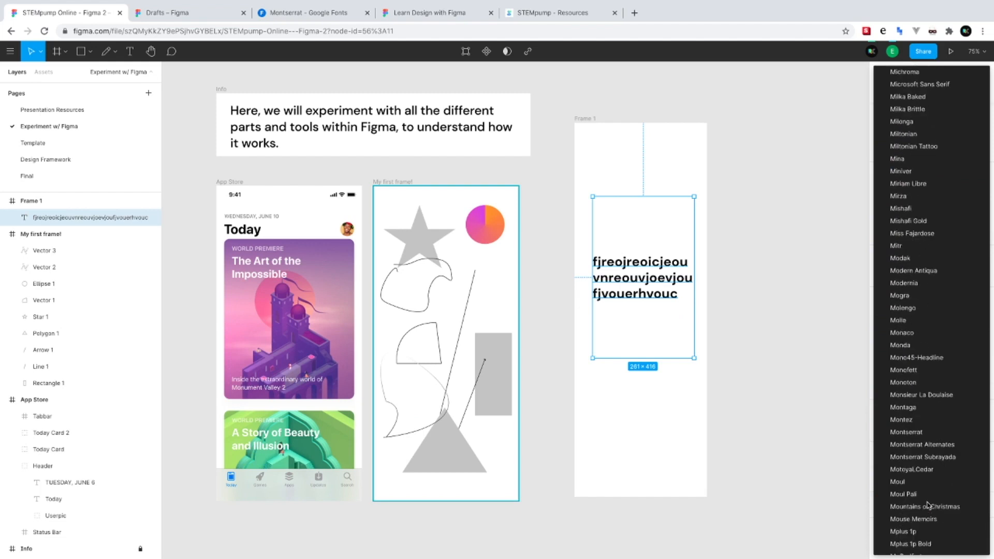
left_click(918, 433)
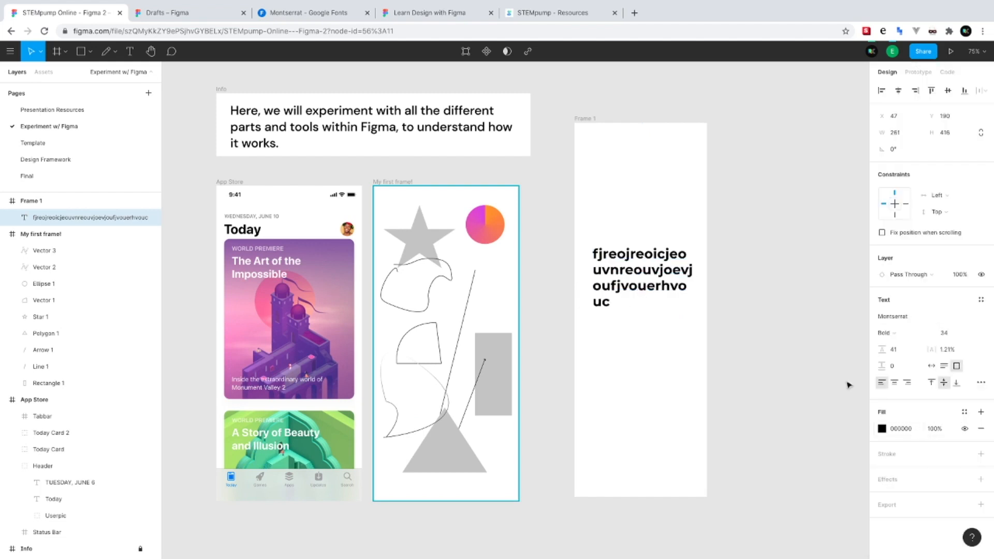
Replace the text in Frame 1 with "The fox jumped over the fence!"
double_click(664, 288)
type("T")
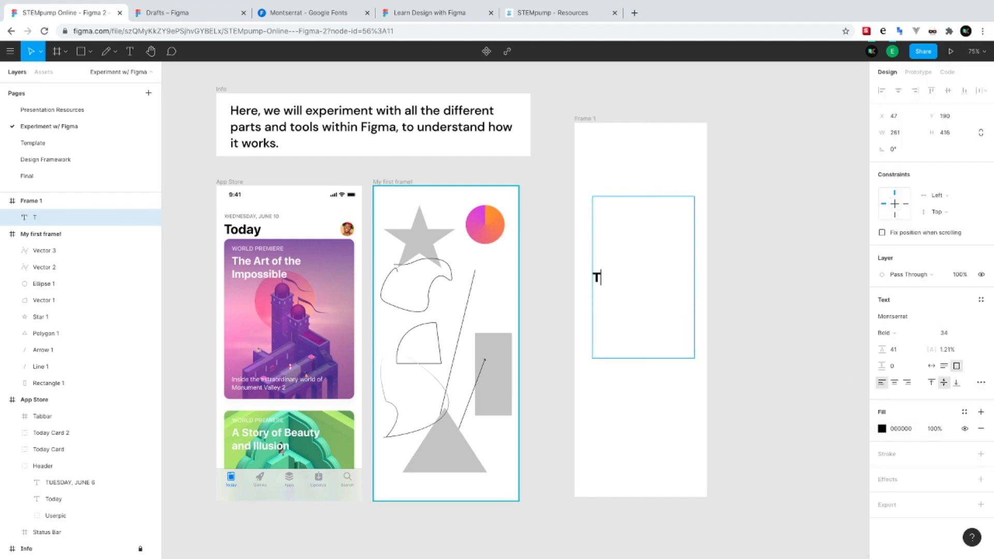
type("he fox jum")
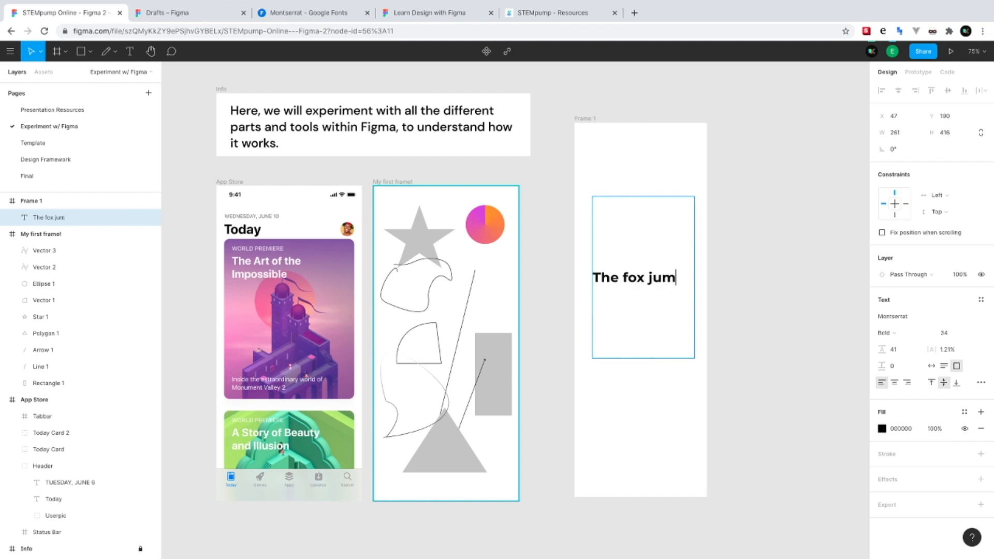
type("ped over the fence!")
key("Escape")
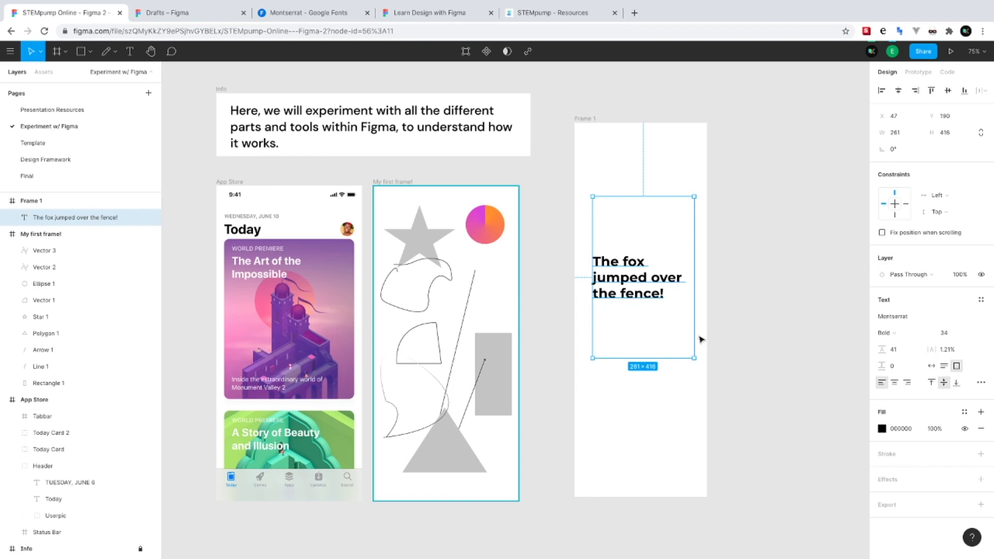
Try the horizontal and vertical alignments on the Frame 1 text, finishing with right-aligned and vertically middle
left_click(894, 382)
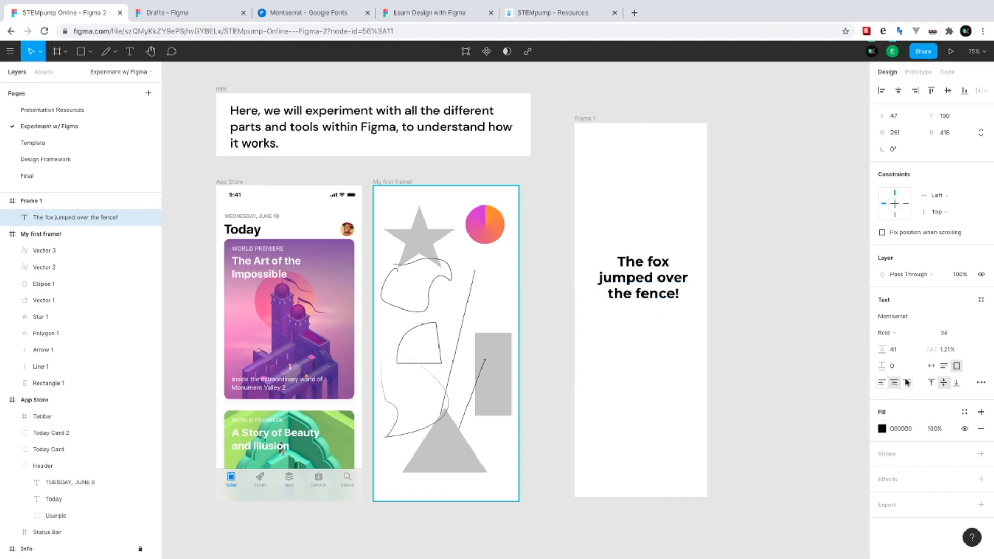
left_click(907, 382)
left_click(934, 383)
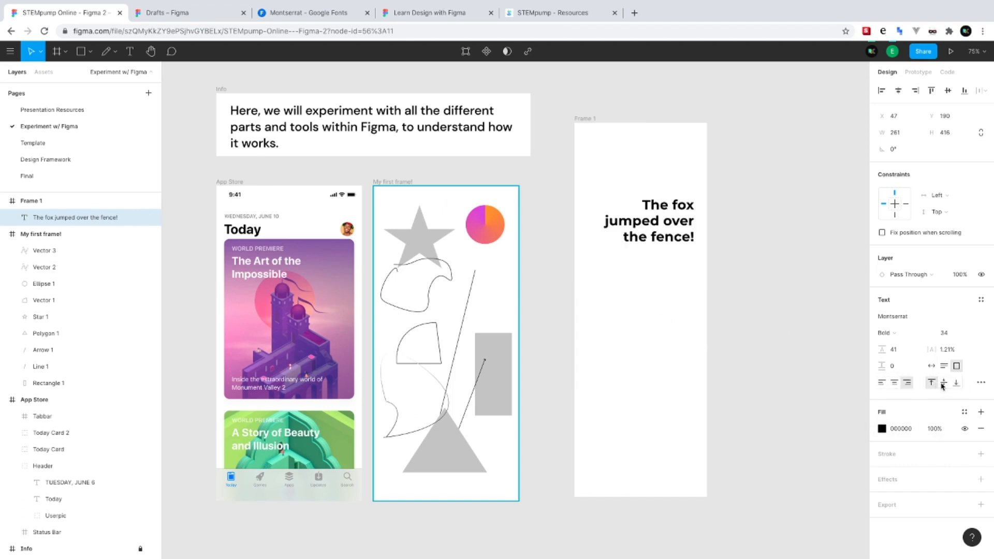
left_click(956, 383)
left_click(944, 383)
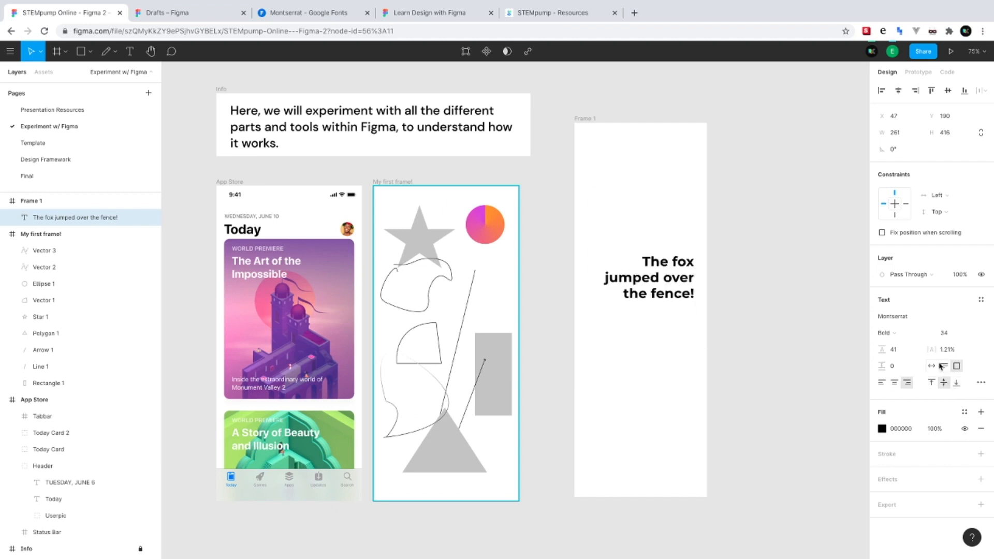
Reduce the line height of the text in Frame 1 step by step, past 38
left_click(896, 354)
key("Down")
key("Down")
key("Down")
key("Down")
key("Down")
key("Down")
key("Down")
key("Down")
key("Down")
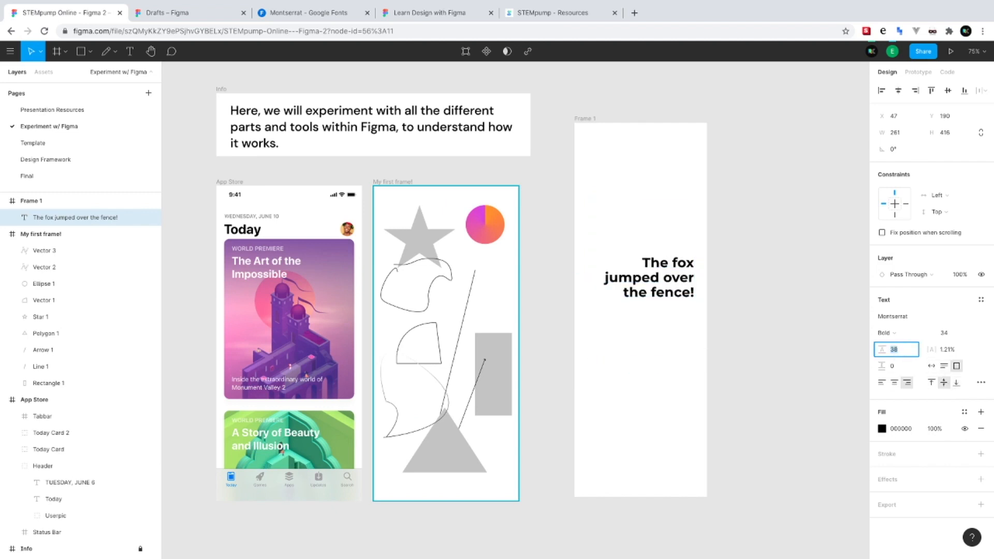
key("Down")
key("Down")
Undo the line height reduction and the middle vertical alignment of the Frame 1 text, and reselect the text box
key("super+z")
key("super+z")
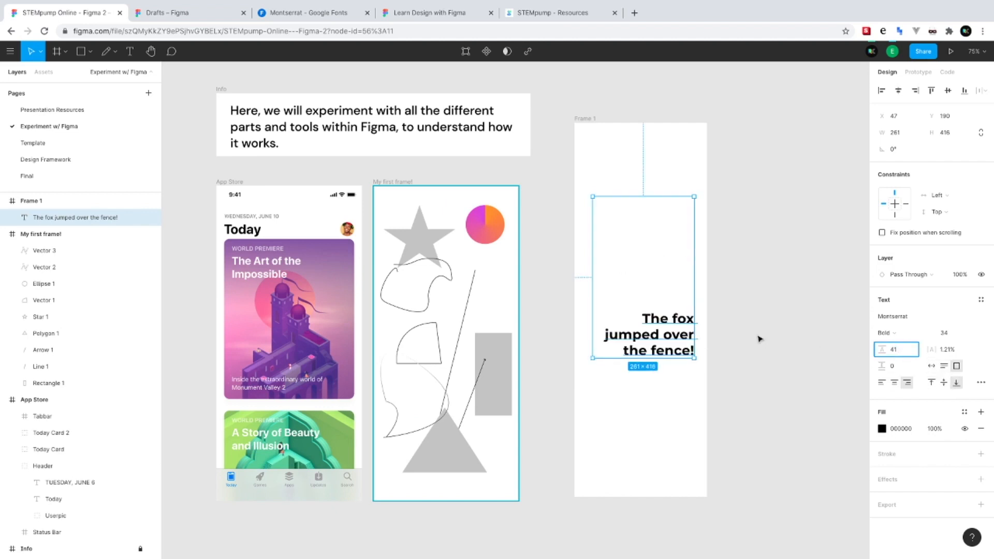
left_click(752, 339)
left_click(677, 326)
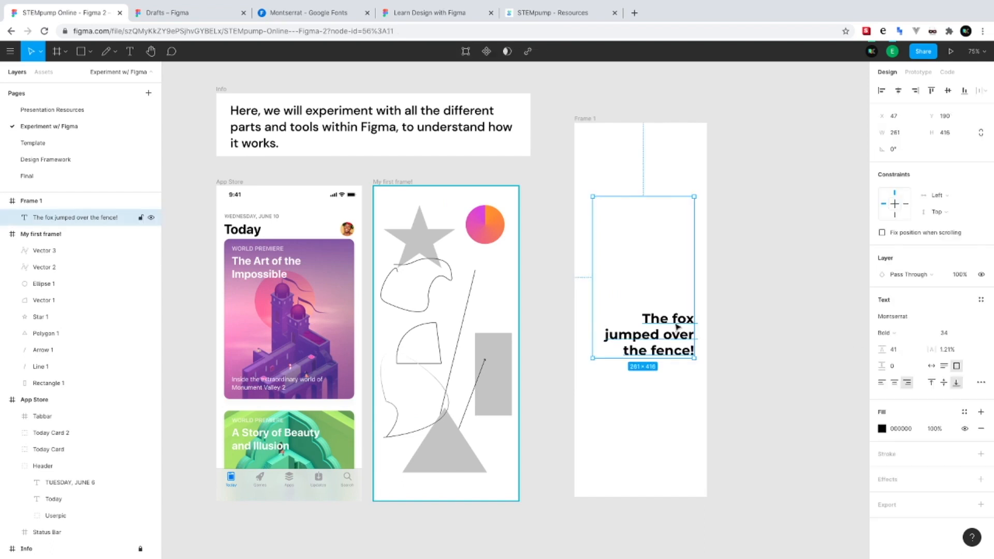
Set the text box's X position to 0 and widen it to 341 to span the width of Frame 1
left_click(903, 114)
key("Return")
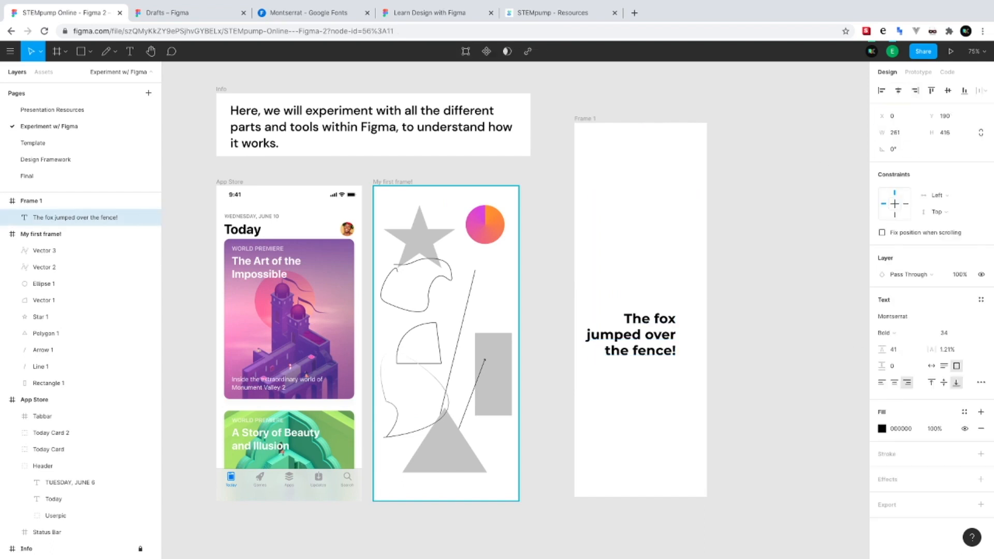
left_click_drag(674, 288, 704, 286)
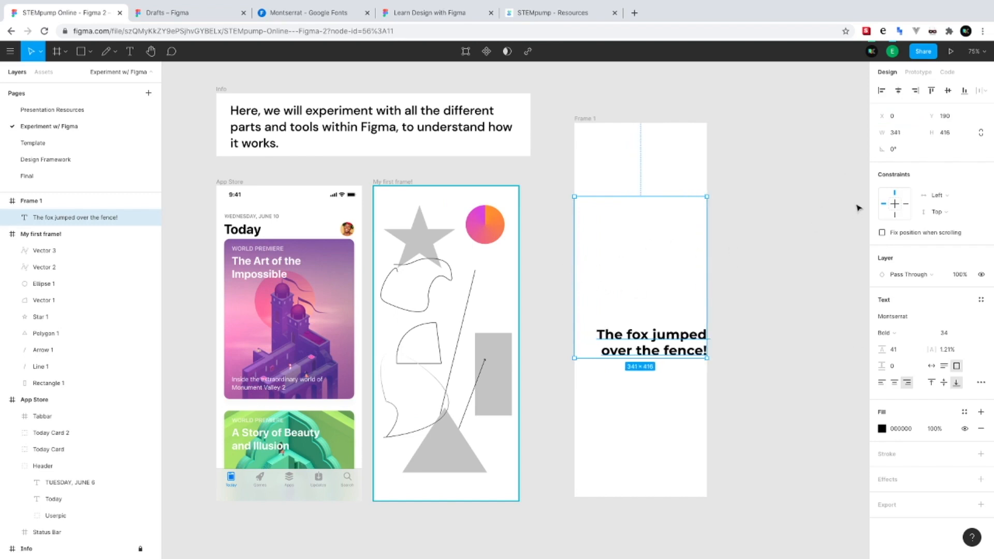
Set the text box's X position to 20 and its width to 321, and undo both changes
left_click(913, 122)
type("20")
key("Return")
left_click(909, 133)
type("321")
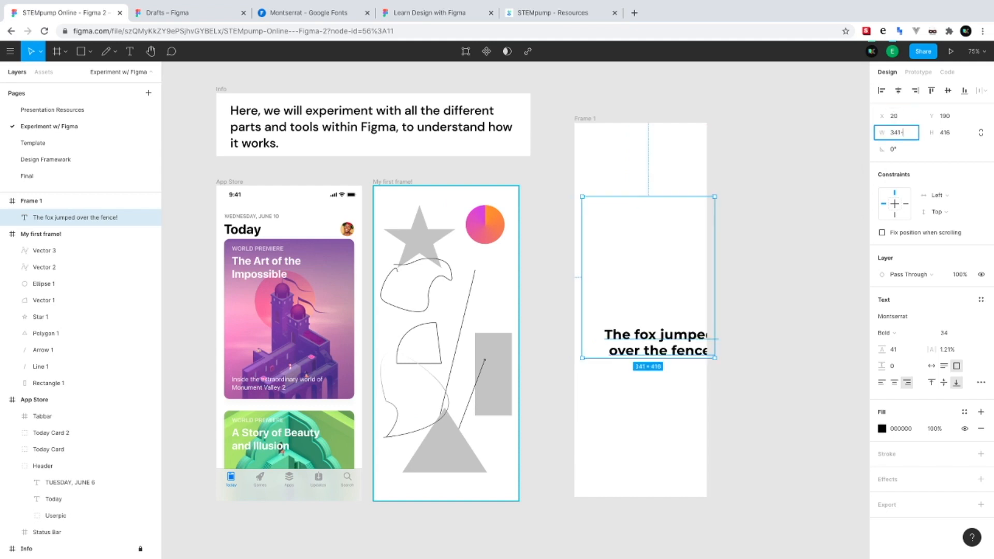
key("Return")
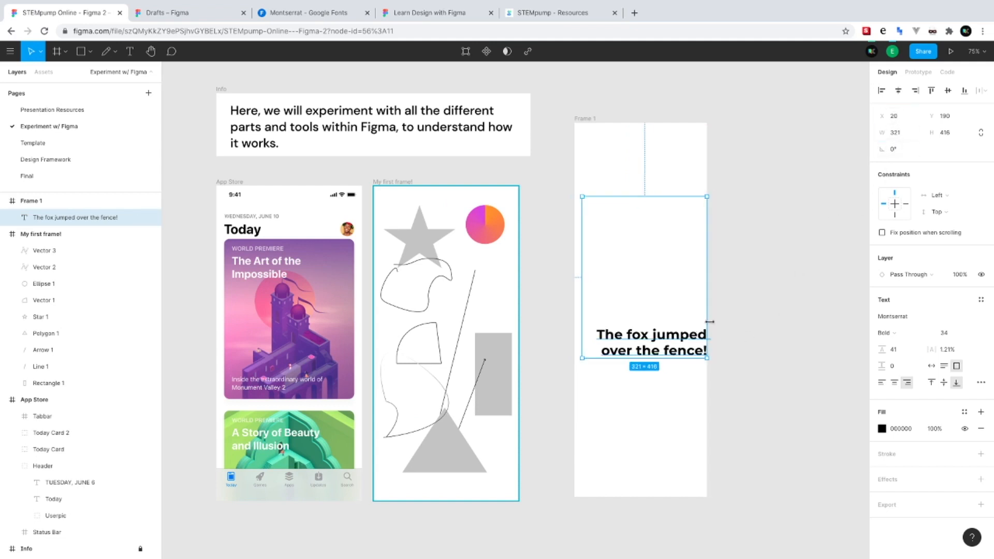
key("ctrl+z")
key("ctrl+z")
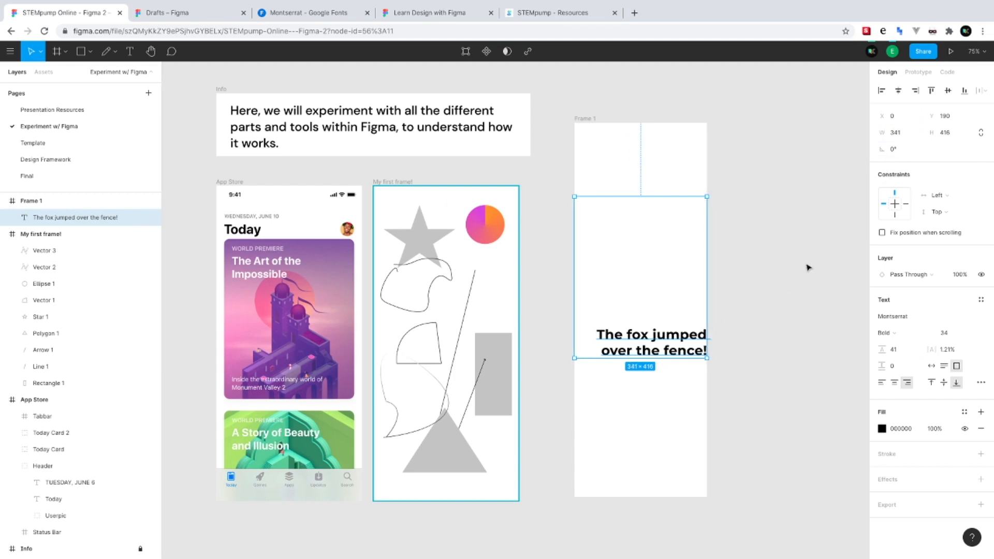
Set the text box's X position to 20 and reduce its width by 40 to 301, giving equal side margins in Frame 1
left_click(894, 120)
key("Tab")
key("Tab")
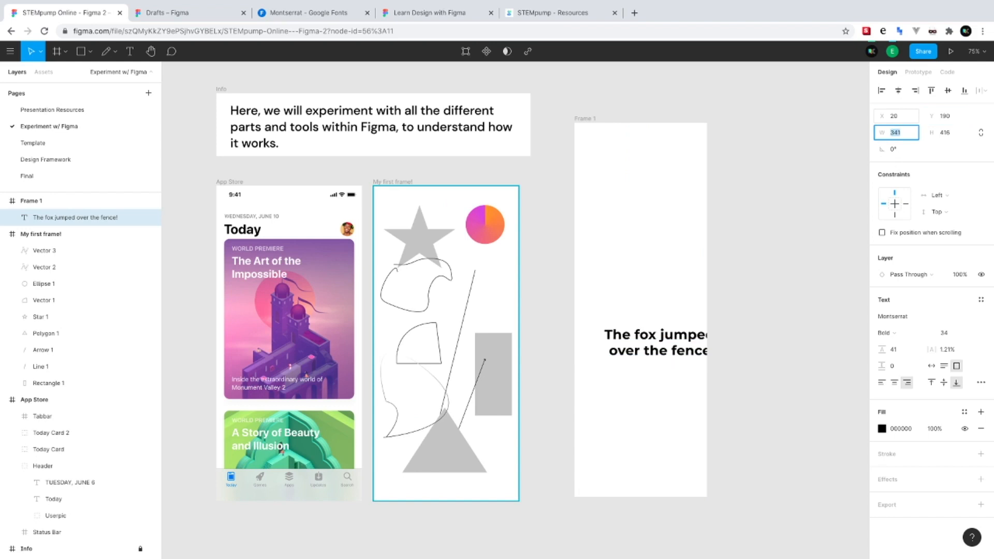
key("BackSpace")
key("Return")
key("super+z")
left_click(899, 138)
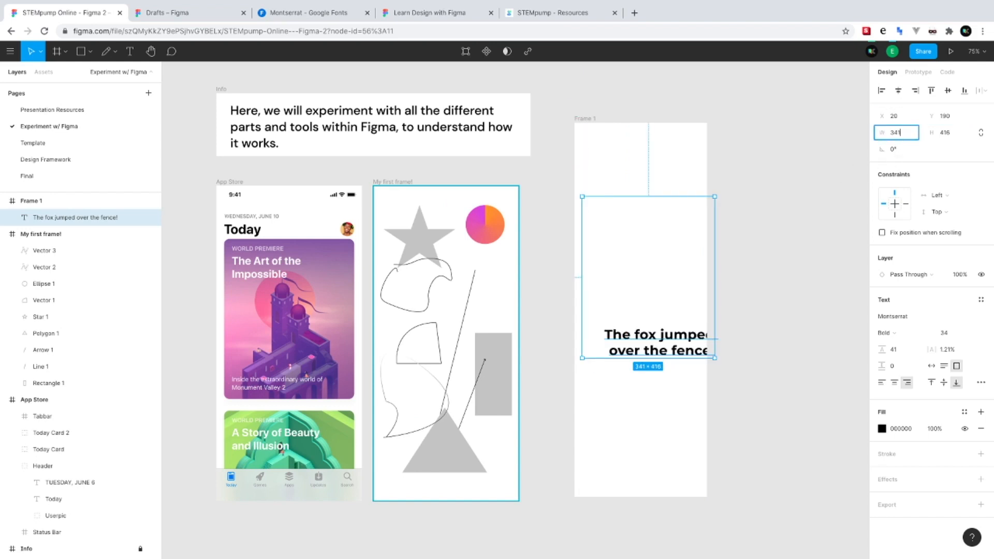
type("-40")
key("Return")
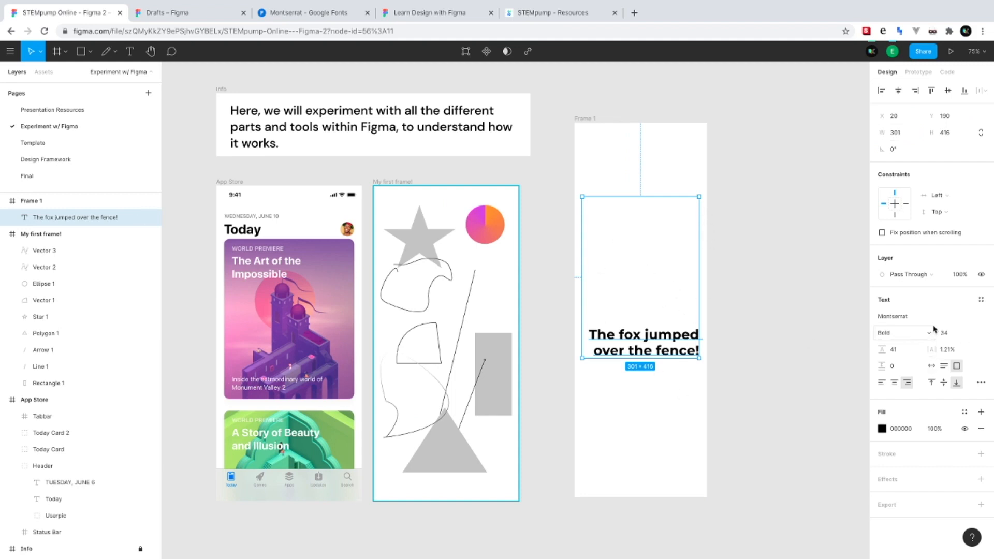
View the preference options and the installed plugins, browse the available fonts up to the start of the list, and deselect the text
left_click(10, 51)
mouse_move(94, 251)
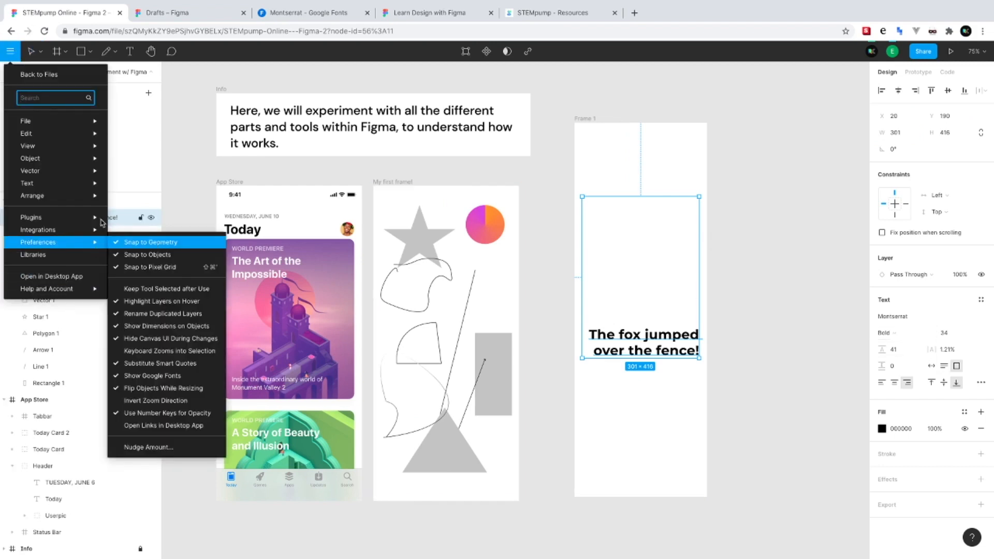
mouse_move(101, 218)
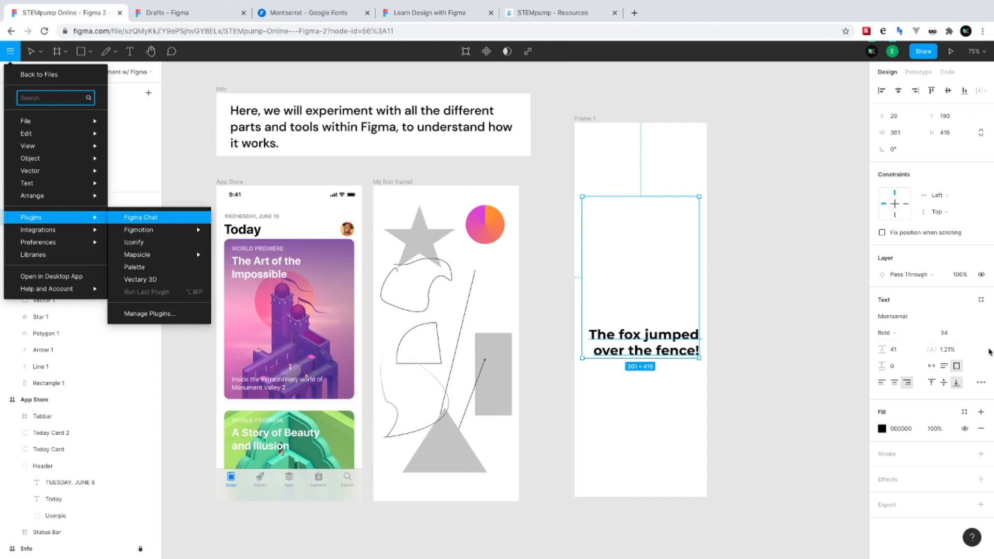
left_click(981, 317)
scroll(947, 106, "up", 20)
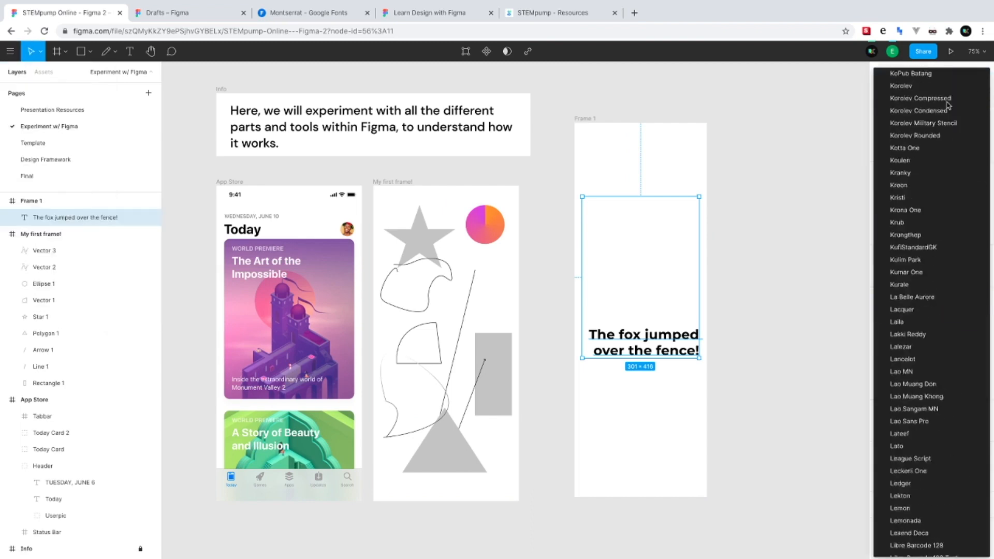
scroll(947, 105, "up", 5)
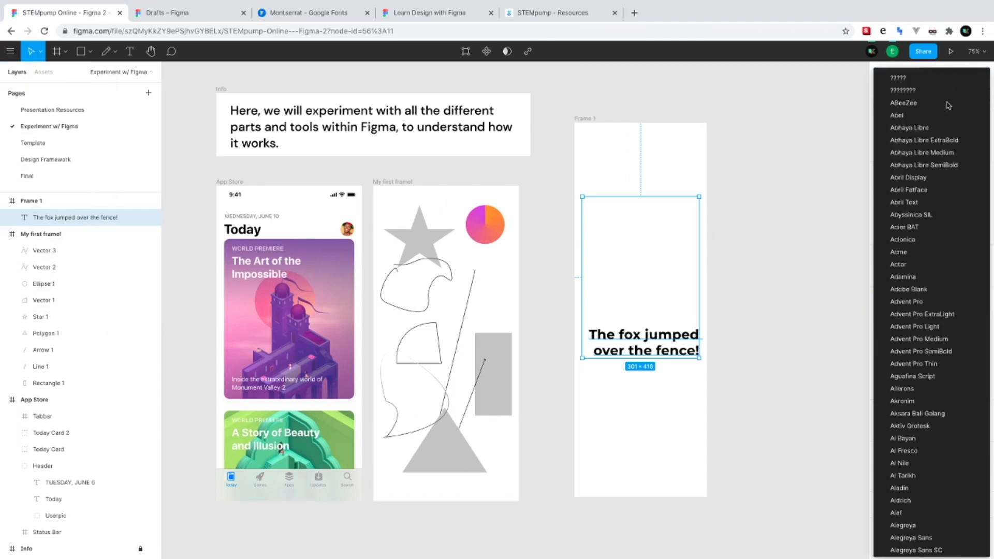
left_click(803, 186)
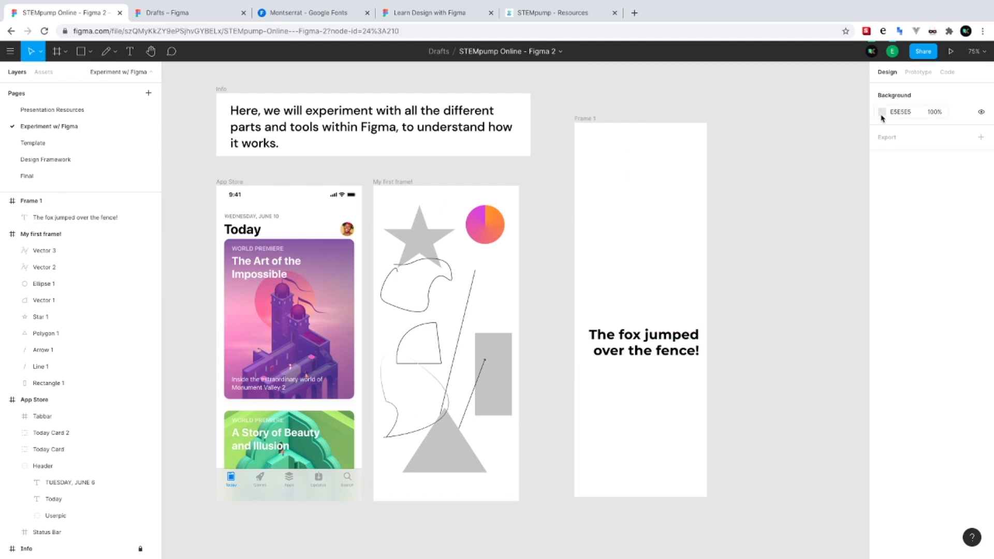
Follow the collaborator's view of the file, and pan the canvas around the frames with the Hand tool
left_click(893, 50)
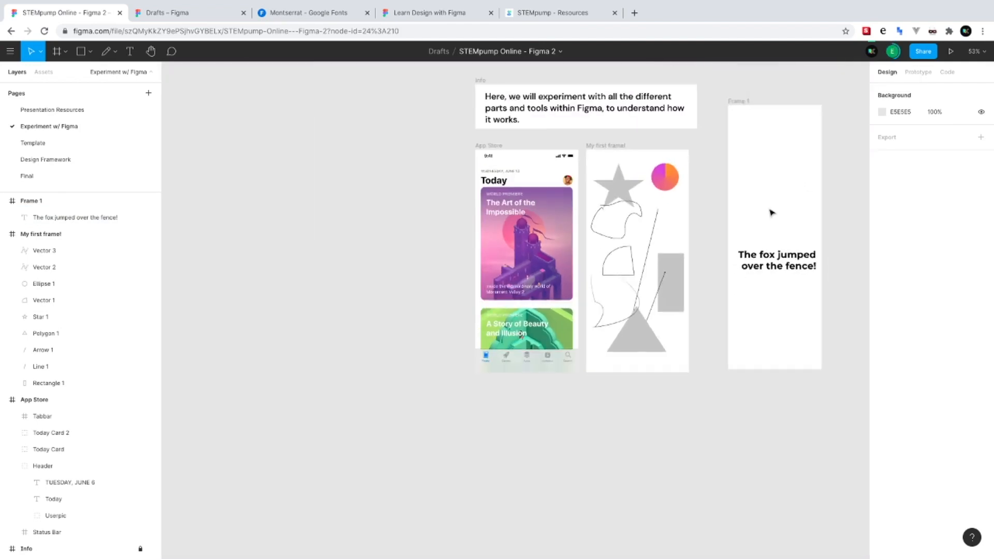
scroll(757, 263, "right", 1)
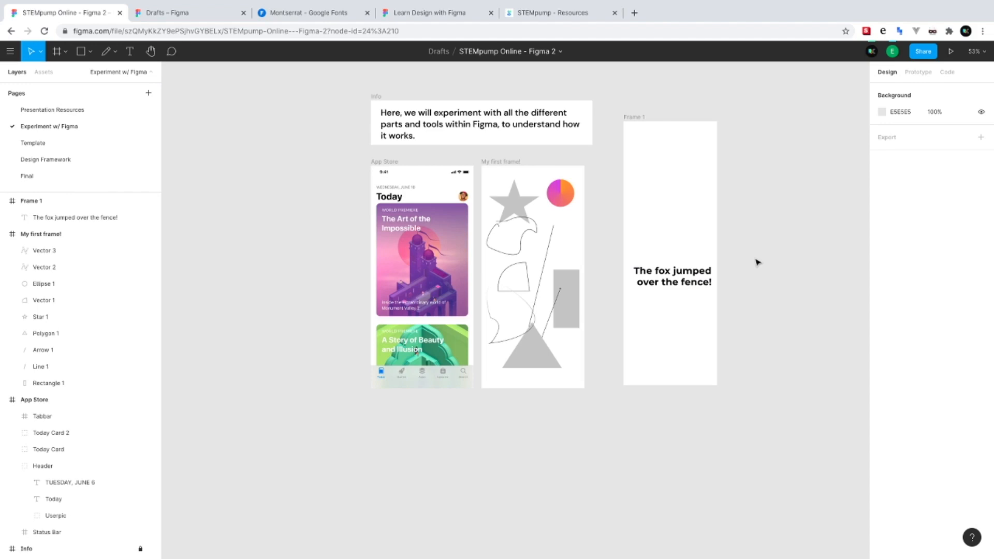
left_click(151, 51)
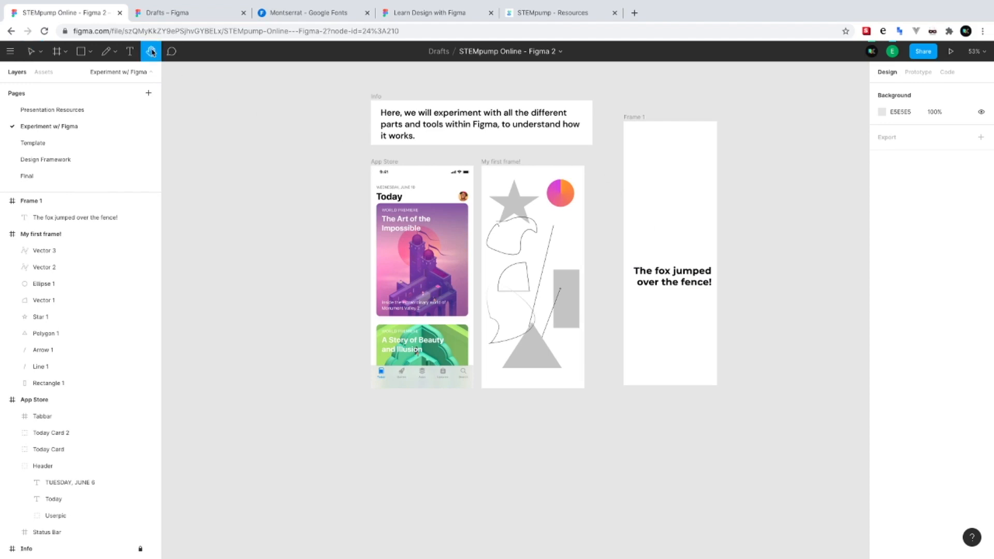
left_click_drag(351, 201, 280, 273)
Post the comment "hey this is a comment" on the canvas beside Frame 1, and return to the Move tool
left_click(173, 52)
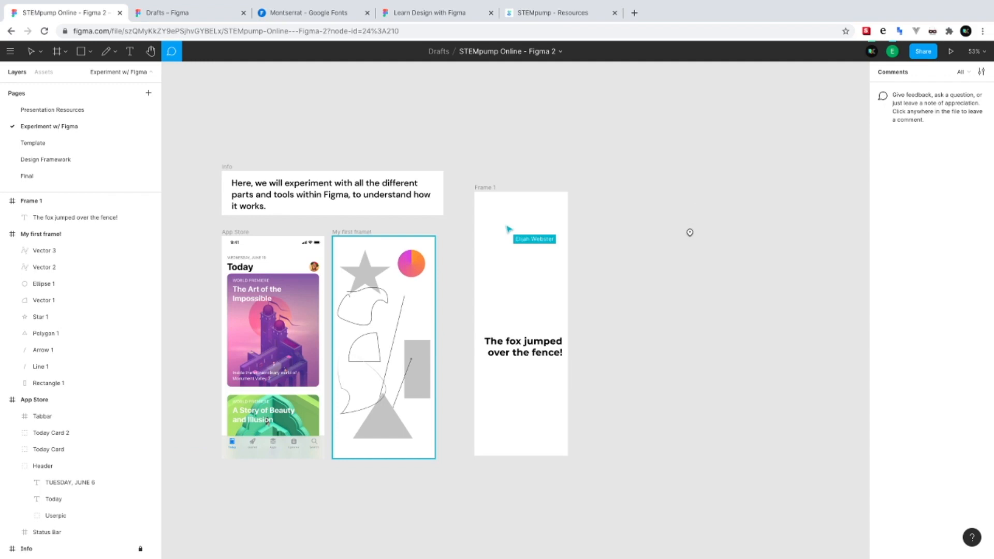
left_click(585, 260)
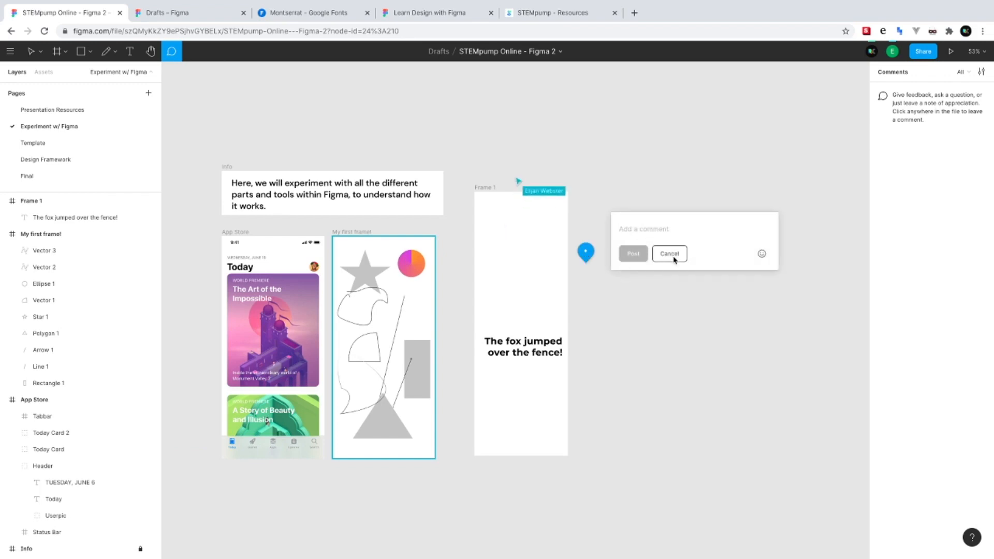
type("hey thi")
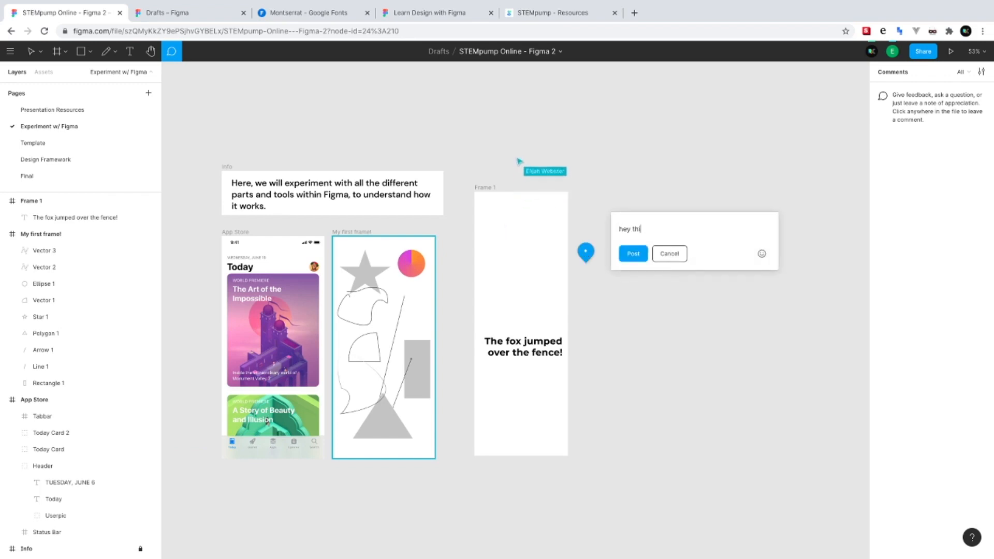
type("s is a comme")
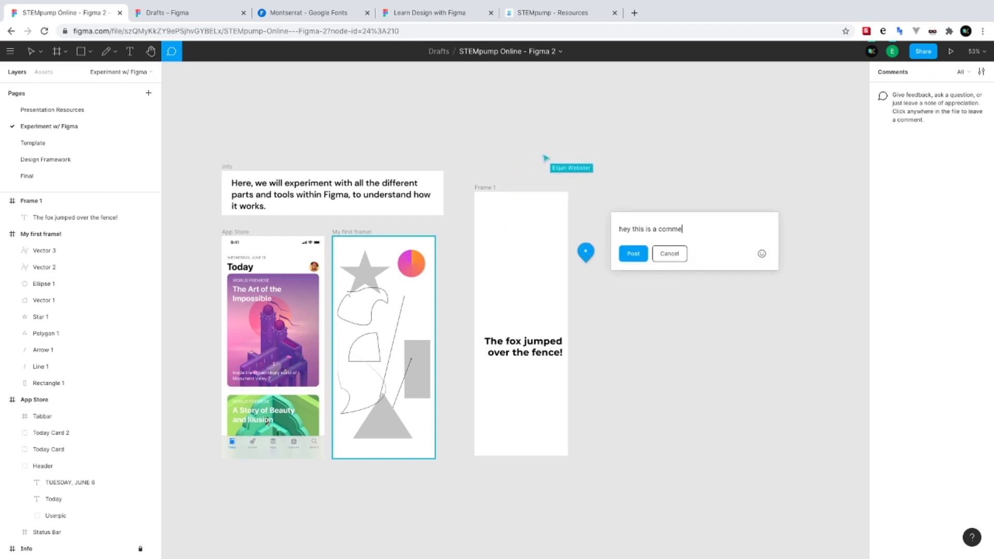
type("nt")
key("shift+Return")
left_click(633, 262)
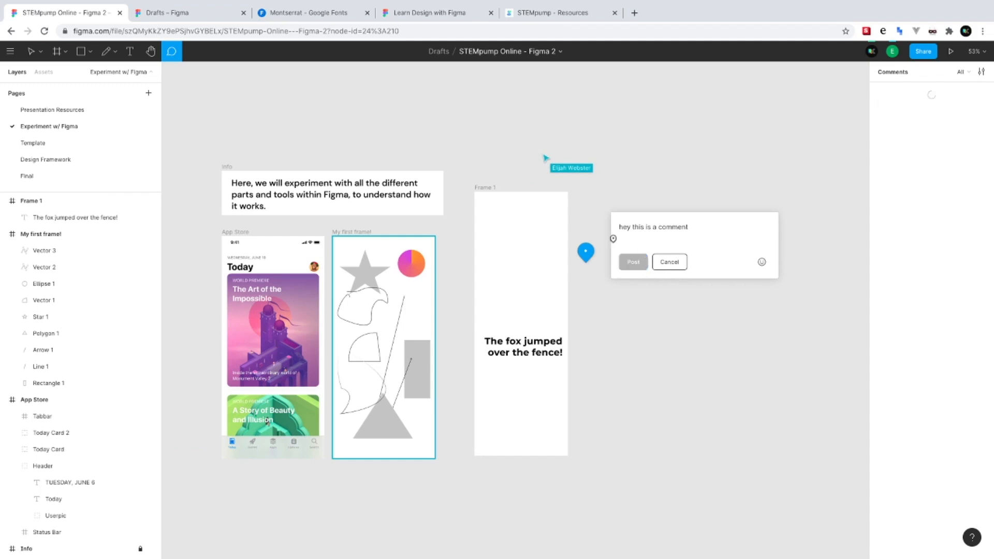
scroll(625, 393, "left", 3)
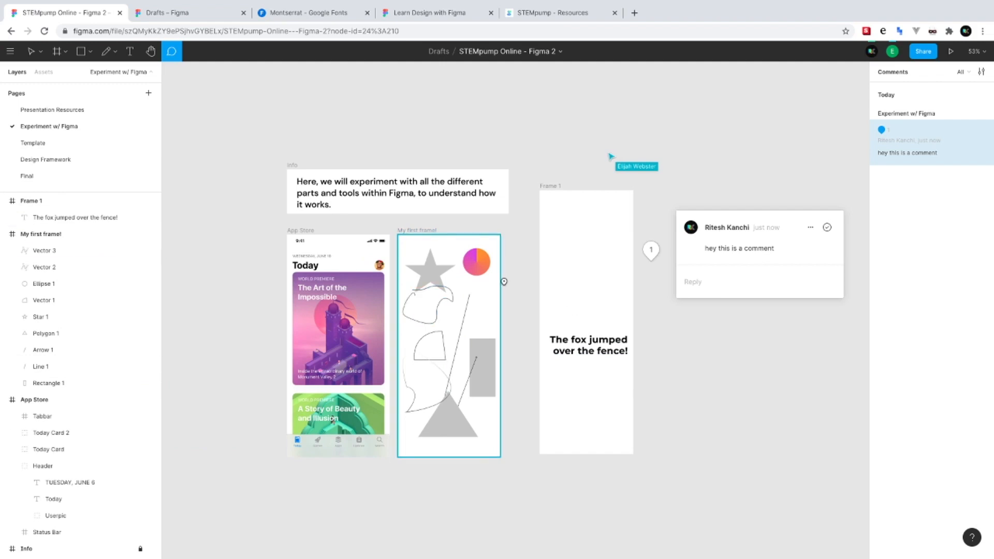
left_click(30, 51)
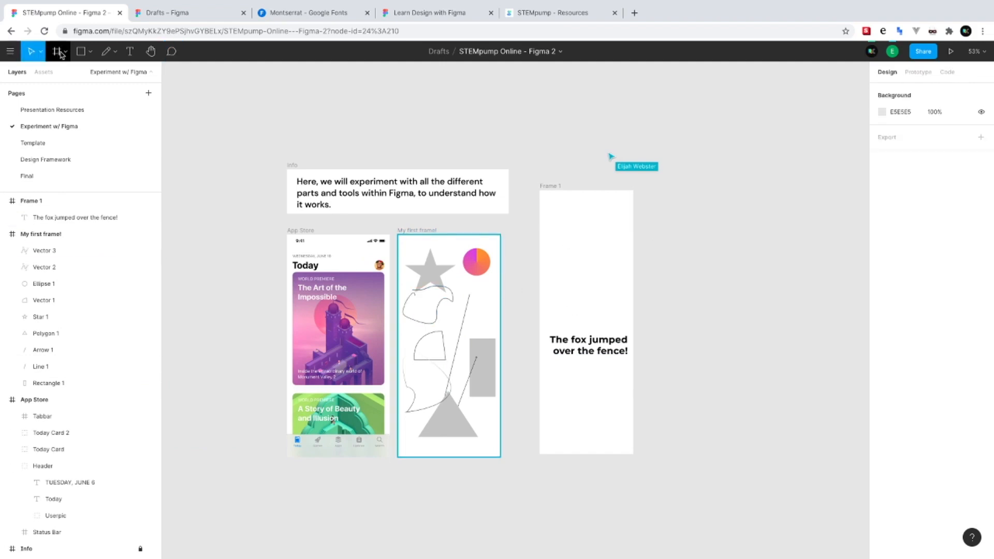
Draw a rectangle about 54 × 47 in Frame 1 above the fox text
left_click(81, 51)
scroll(414, 259, "right", 3)
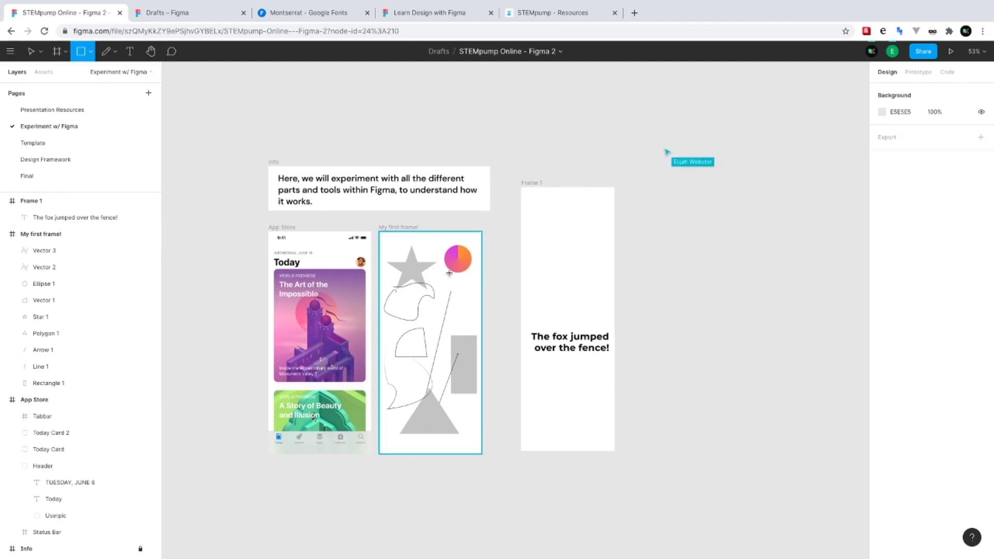
scroll(483, 259, "up", 5)
scroll(459, 260, "right", 1)
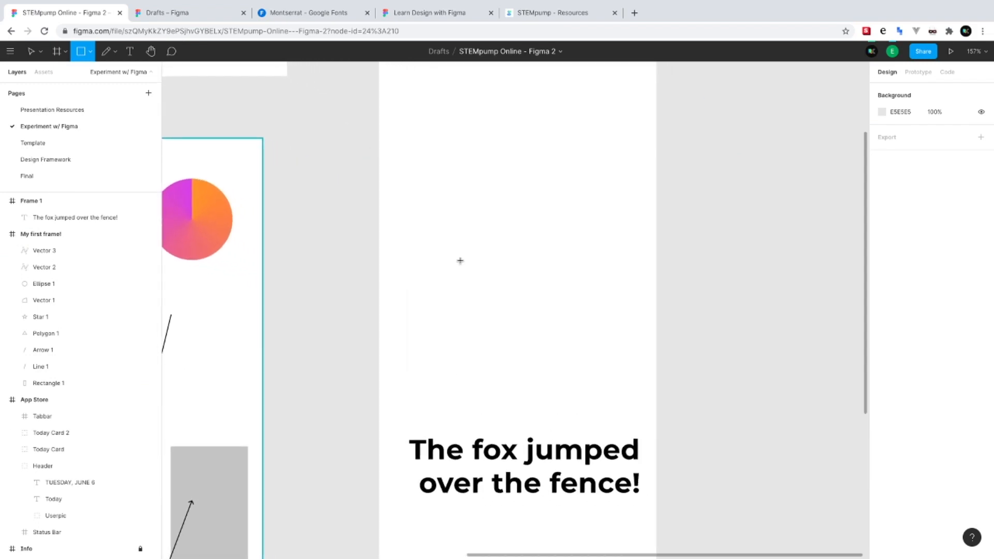
left_click_drag(438, 239, 482, 277)
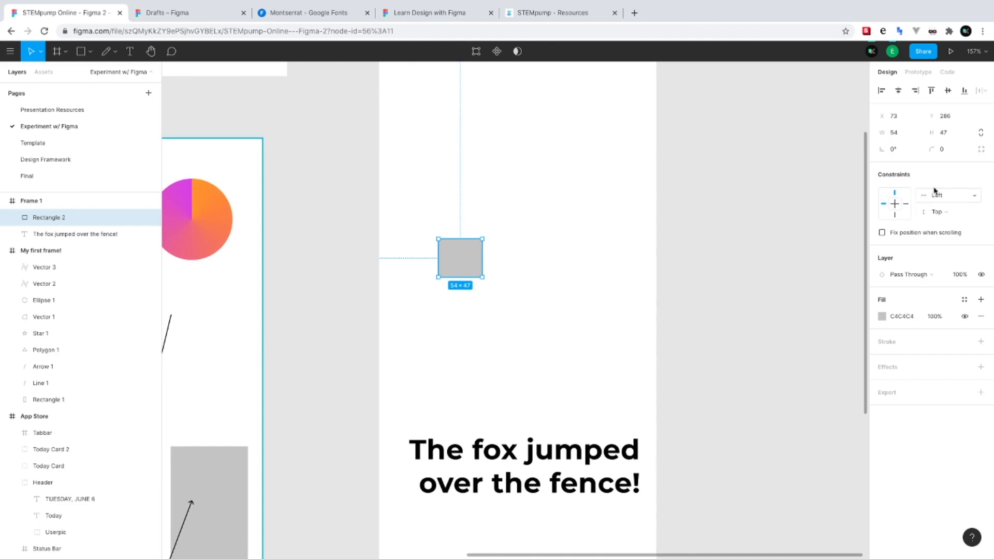
Set the new rectangle's width and height to 45 to make it a square
left_click(899, 137)
type("45")
key("Tab")
key("Return")
Round the square's corners to a radius of 22.5 so it forms a circle
scroll(458, 256, "up", 5)
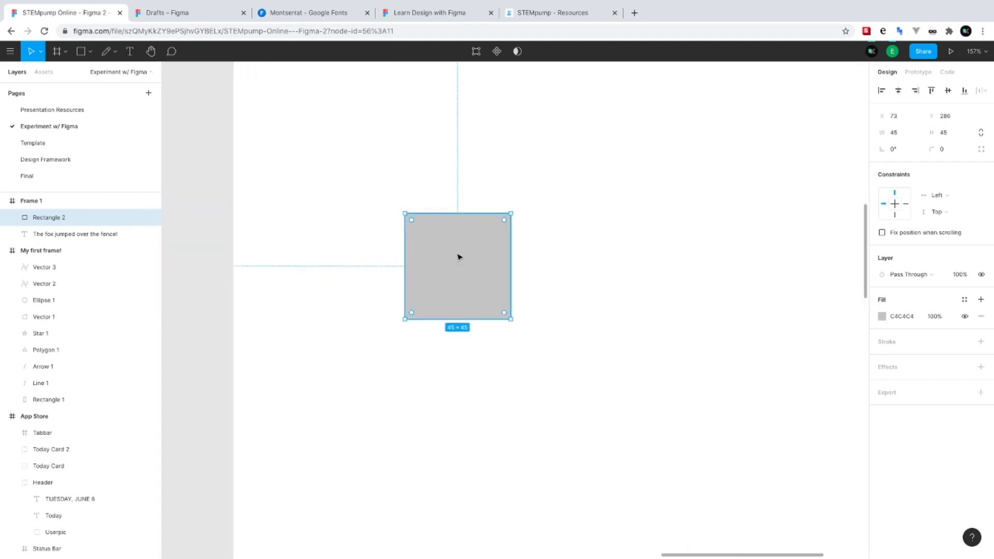
scroll(458, 256, "up", 3)
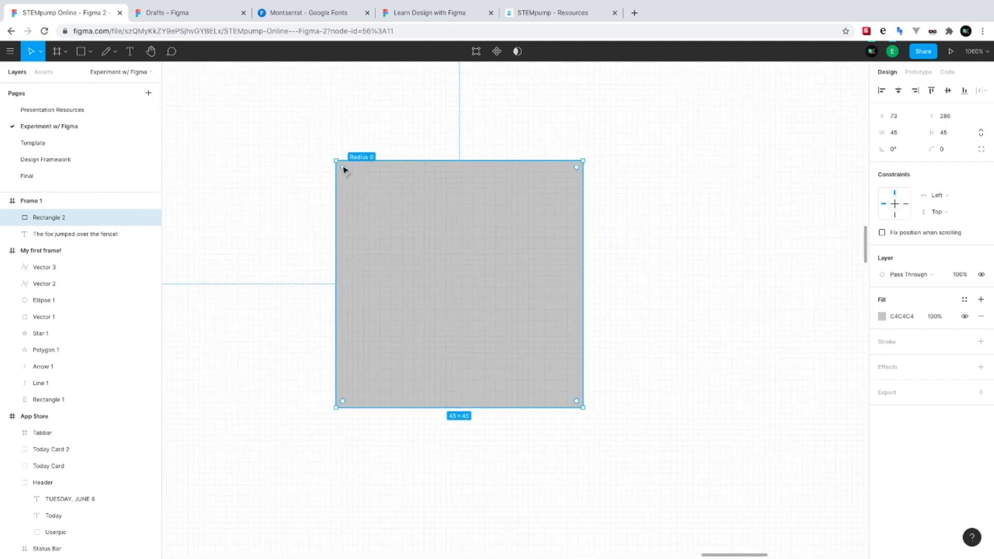
left_click_drag(343, 168, 461, 288)
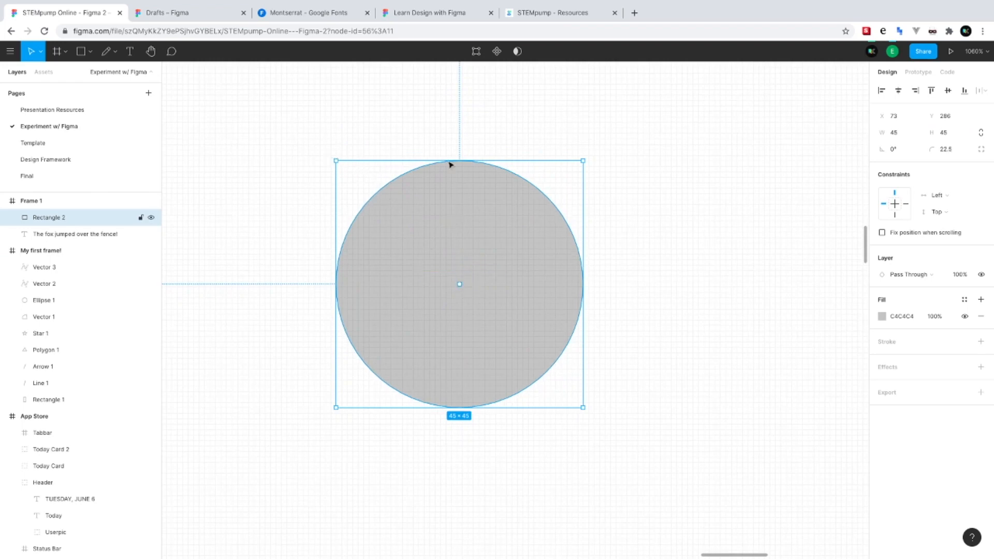
Try shrinking the circle's height to 34 and widening it, undoing each resize
left_click_drag(450, 159, 481, 318)
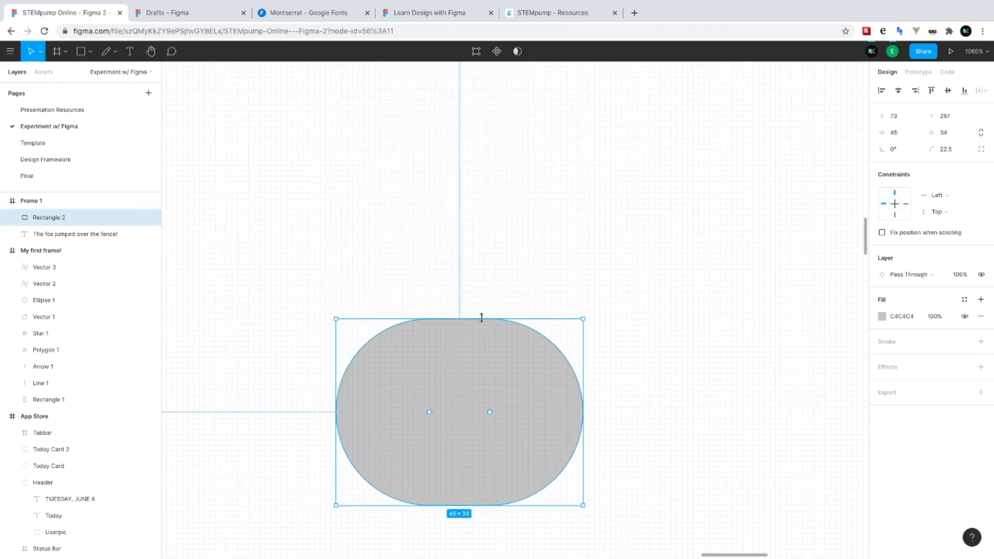
key("ctrl+z")
left_click_drag(584, 388, 608, 393)
key("ctrl+z")
left_click_drag(348, 385, 311, 368)
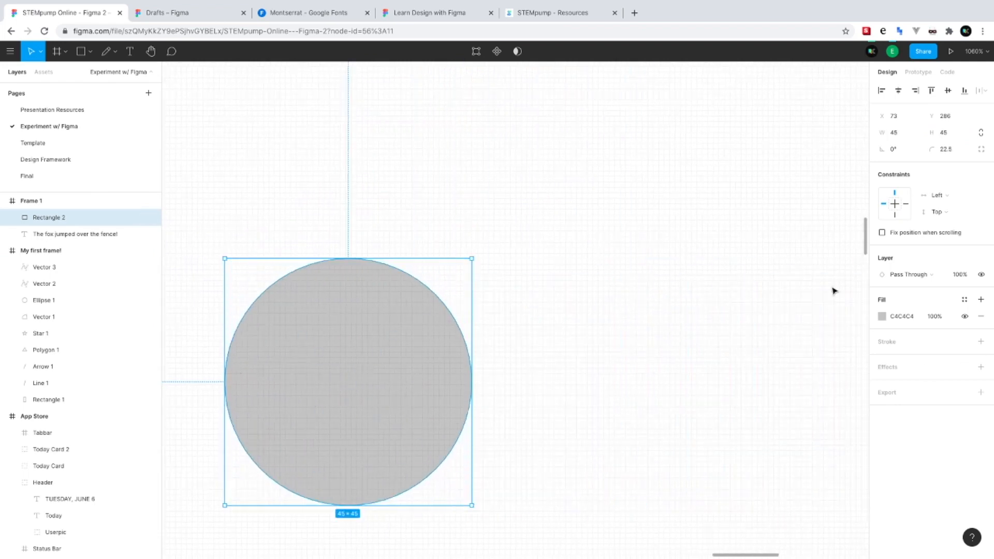
Change the circle's solid fill to blue 007AFF and deselect it
left_click(882, 317)
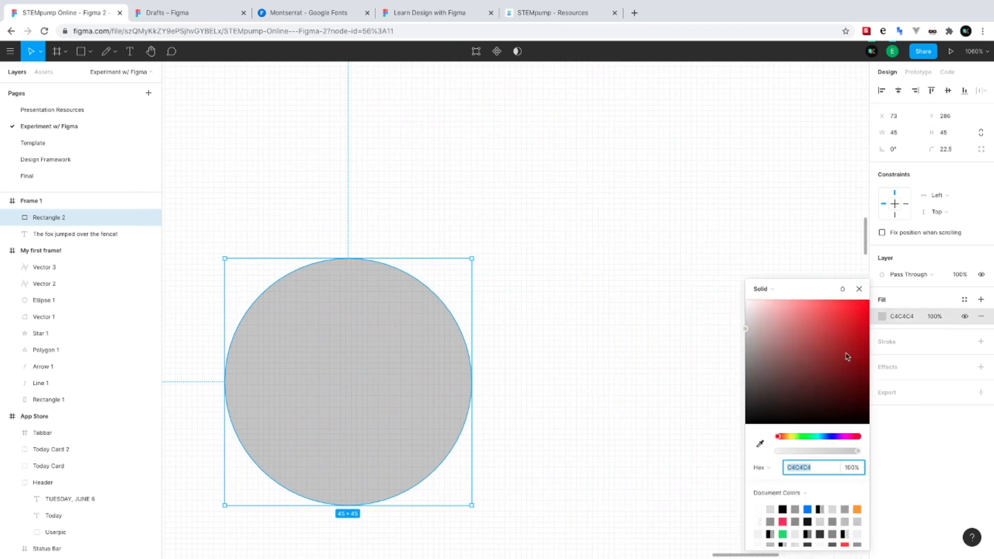
left_click_drag(847, 356, 870, 299)
left_click(832, 439)
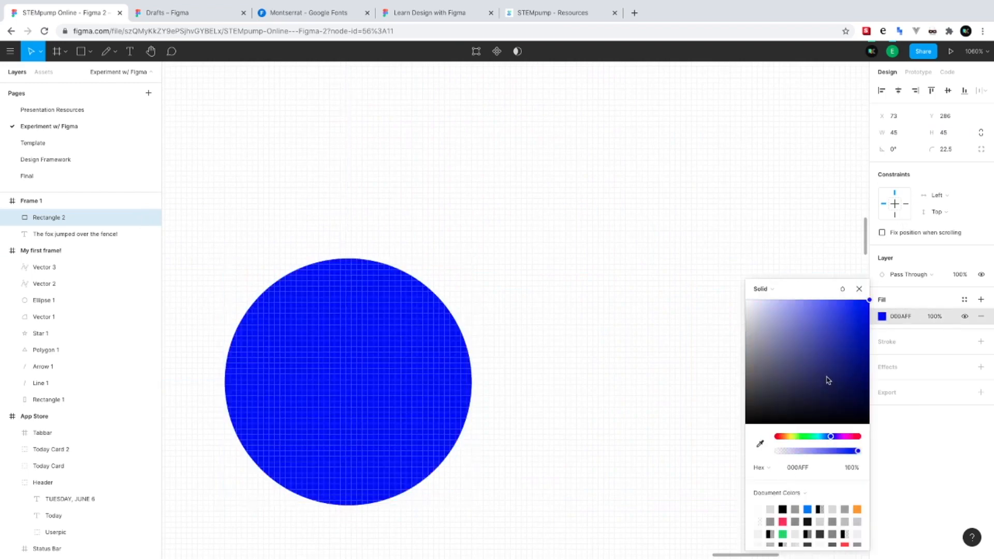
left_click(805, 474)
type("007aff")
key("Return")
left_click(594, 288)
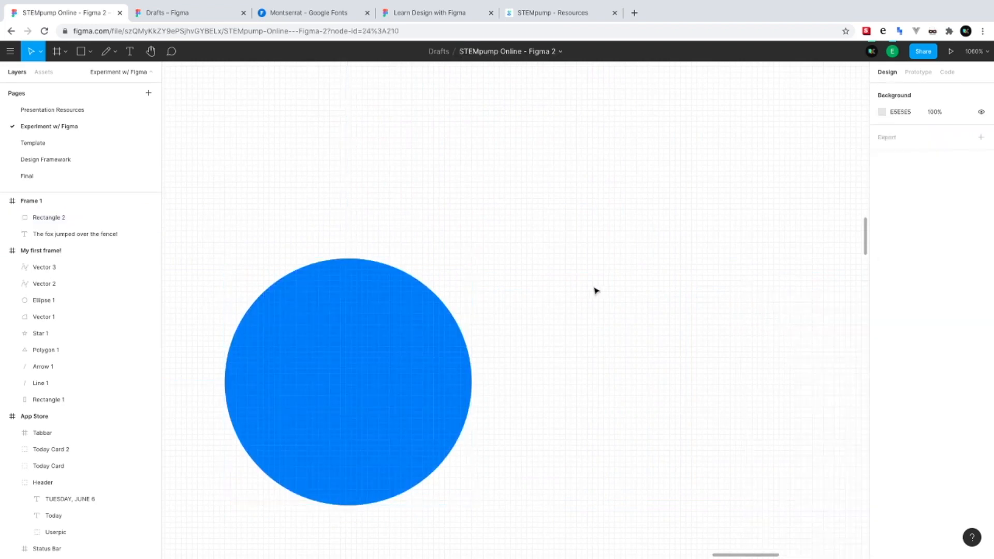
Zoom in and out around the blue circle to examine it at different magnifications
scroll(402, 294, "down", 5)
scroll(402, 294, "up", 5)
scroll(402, 294, "down", 5)
scroll(402, 294, "down", 3)
scroll(402, 294, "left", 3)
scroll(402, 293, "up", 4)
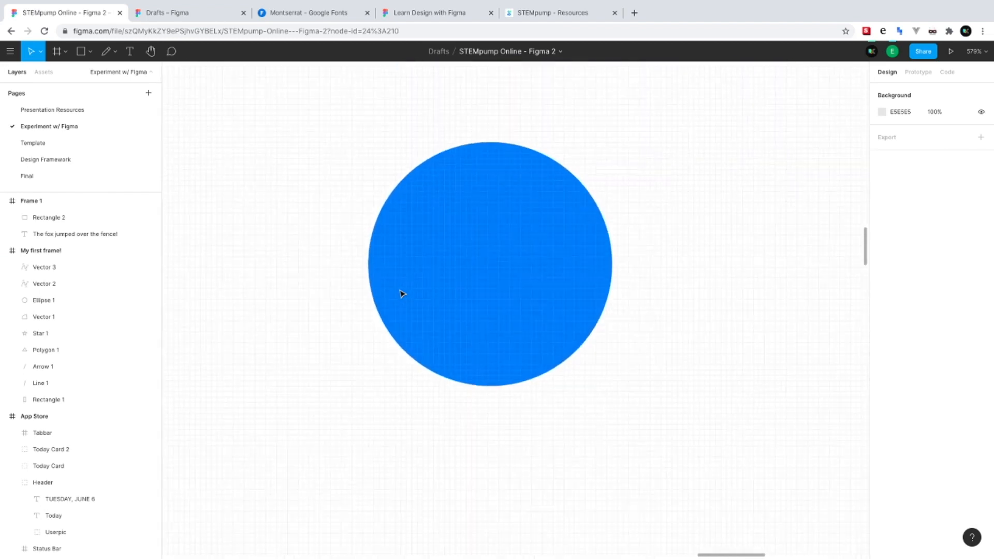
scroll(403, 293, "down", 4)
scroll(390, 288, "up", 3)
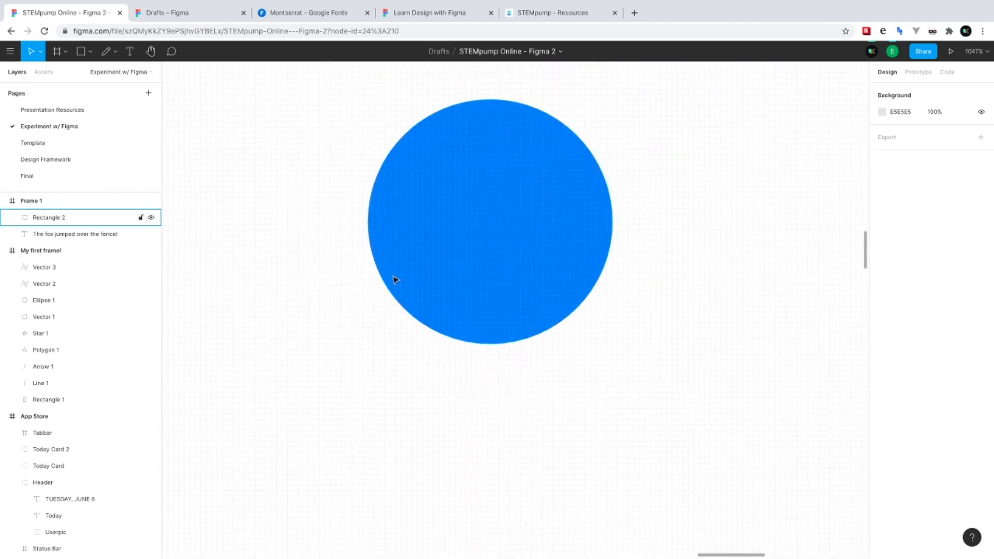
scroll(434, 213, "right", 3)
scroll(435, 214, "up", 2)
scroll(435, 212, "down", 2)
Review the View options for zooming, and use the Zoom In and Zoom Out commands on the canvas
left_click(16, 54)
mouse_move(72, 140)
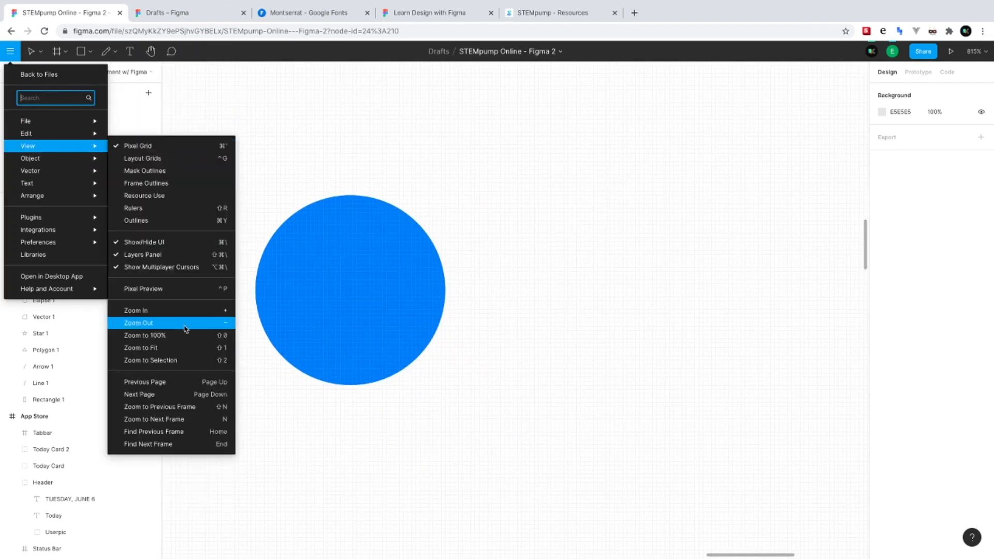
left_click(479, 301)
key("minus")
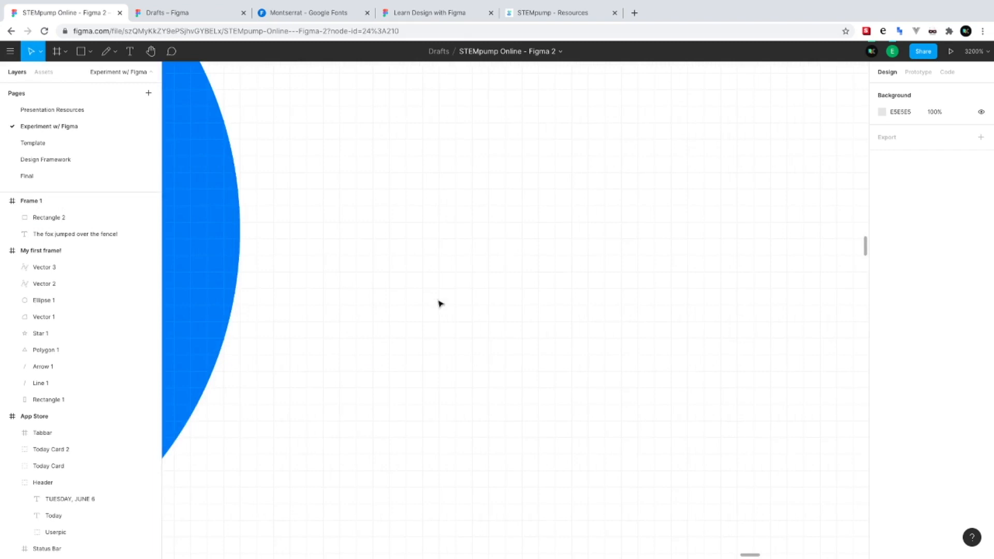
key("plus")
key("plus")
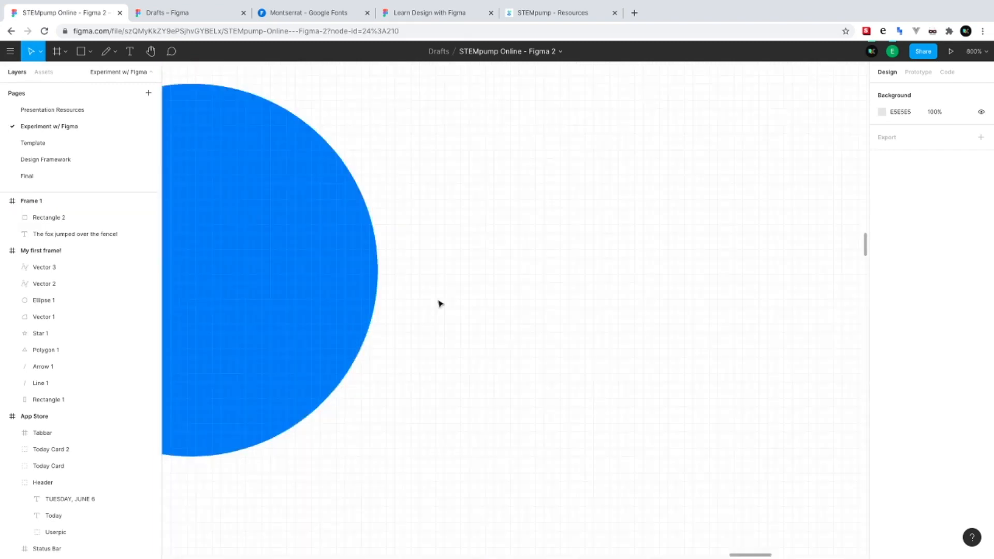
key("minus")
scroll(440, 303, "left", 2)
Draw an open six-segment zigzag path across the blue circle with the Pen tool
left_click(439, 303)
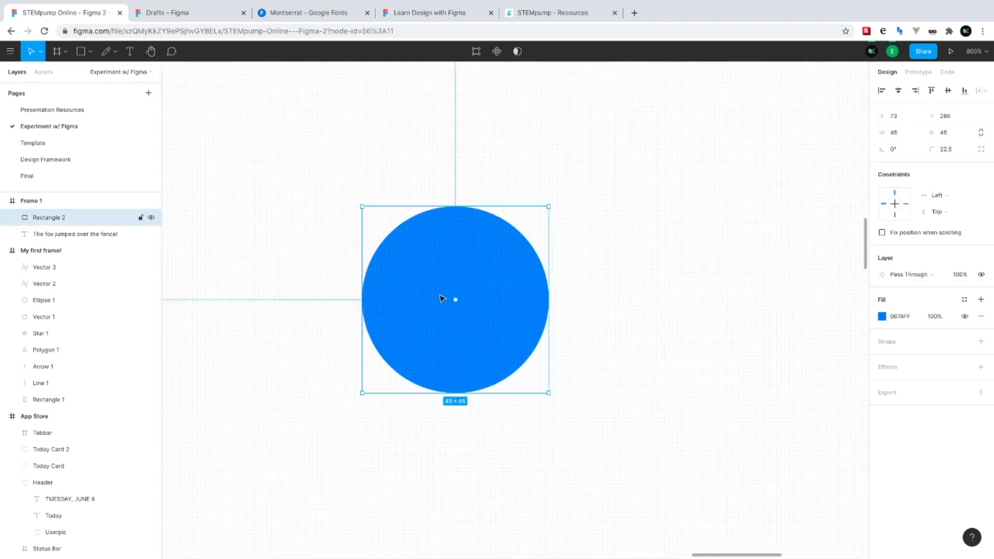
scroll(455, 299, "up", 5)
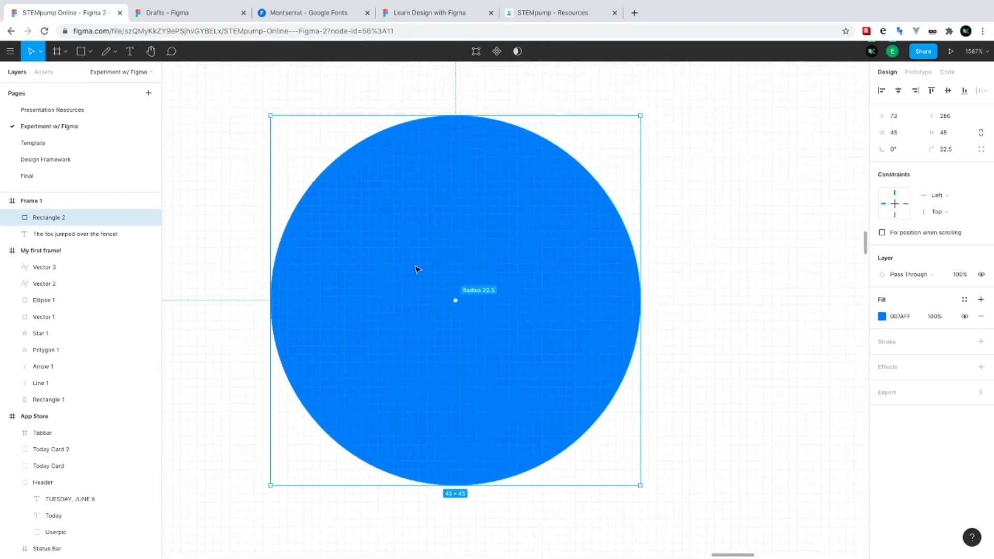
left_click(102, 52)
left_click(115, 51)
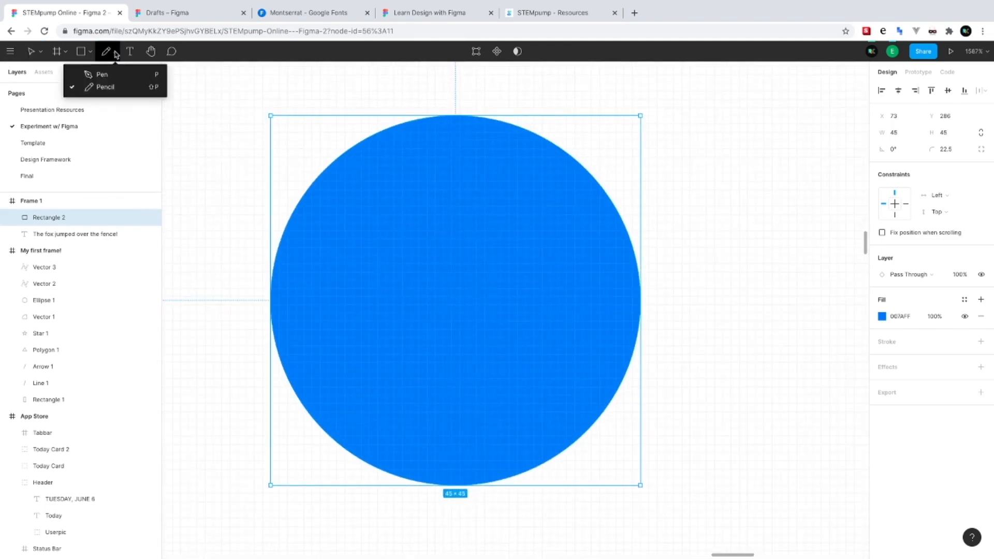
left_click(98, 73)
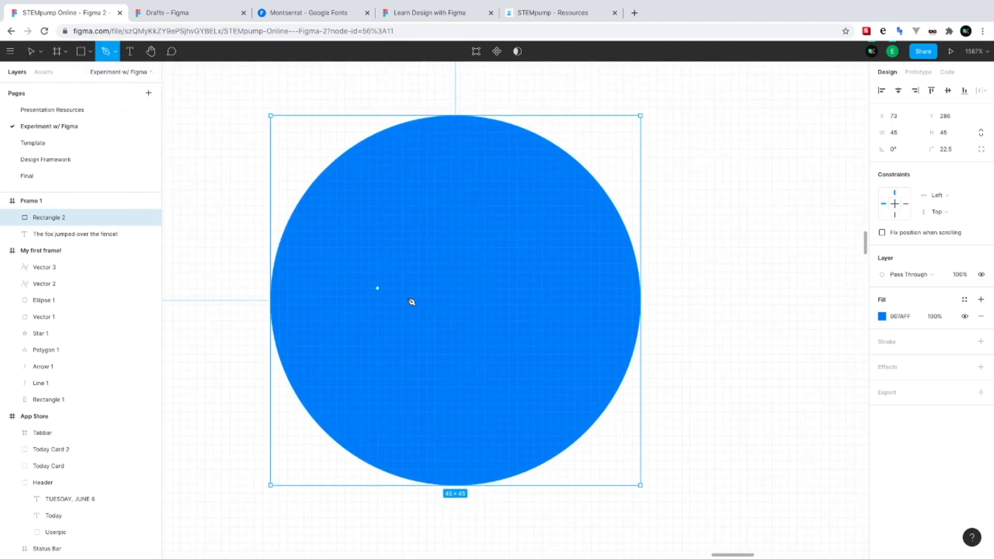
left_click(315, 227)
left_click(414, 308)
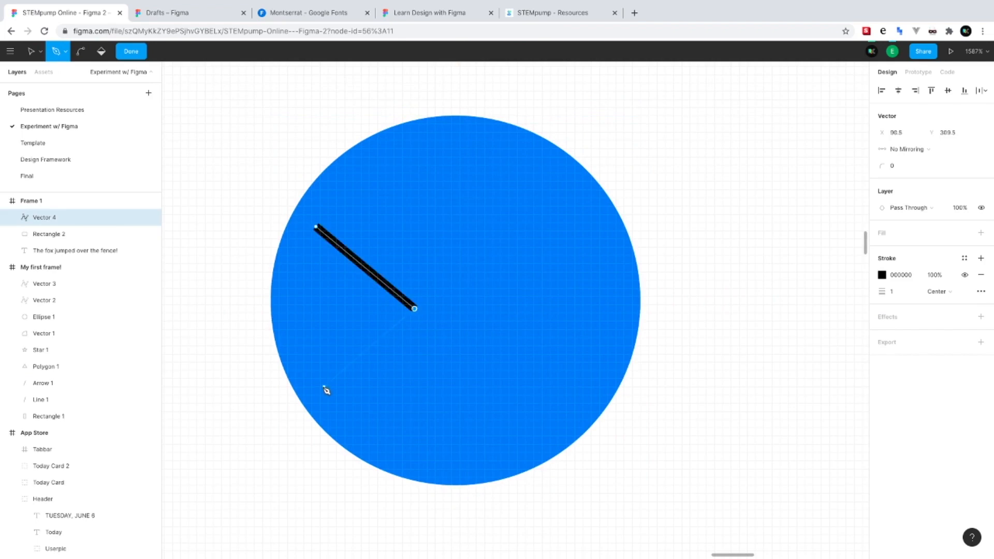
left_click(327, 399)
left_click(361, 436)
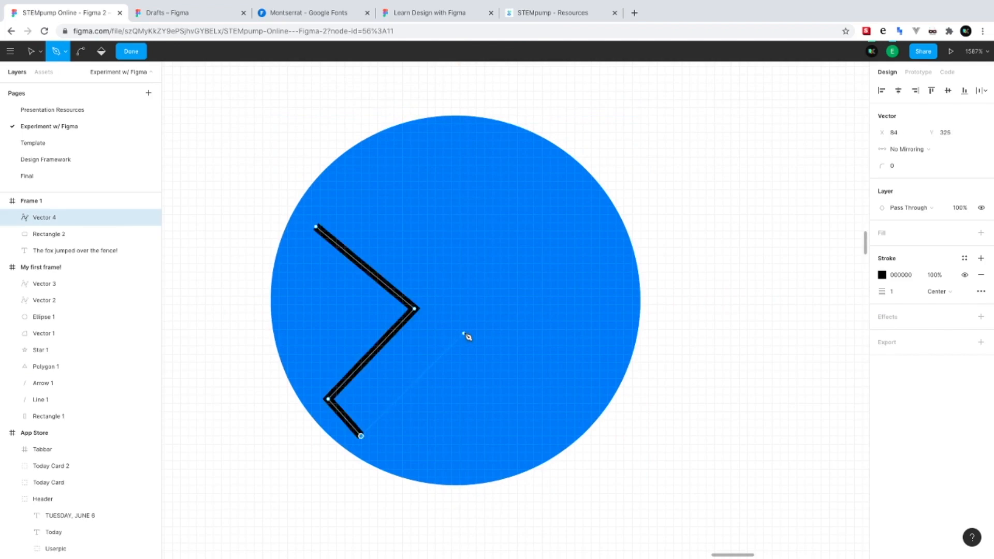
left_click(459, 332)
left_click(570, 406)
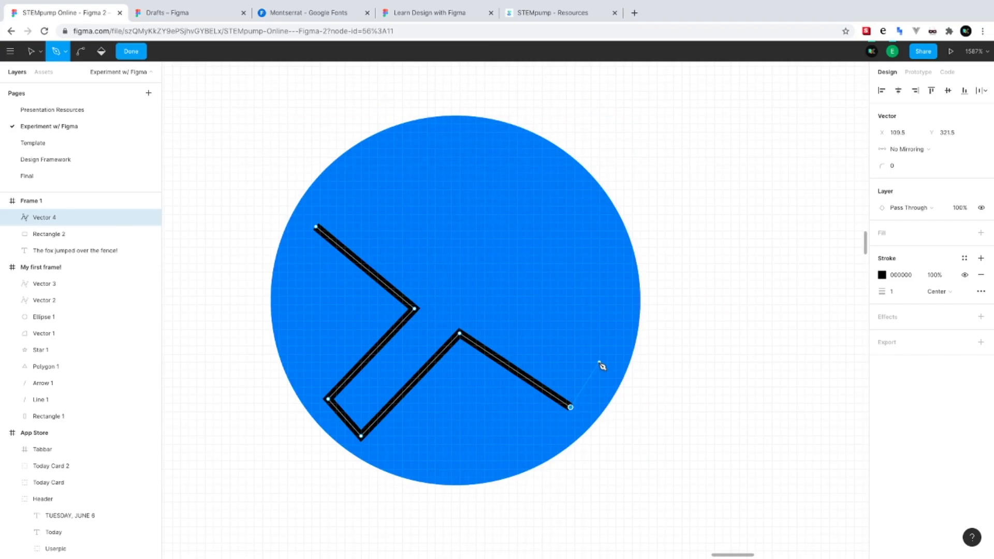
left_click(598, 362)
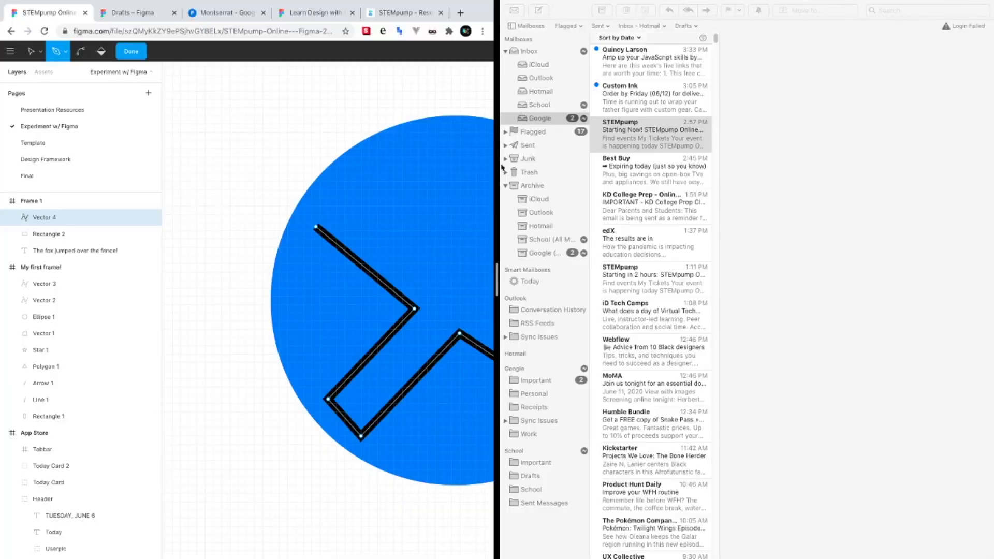
Close the mail window and finish the zigzag path as a closed X shape, about 34.5 × 31.5, inside the blue circle
mouse_move(504, 2)
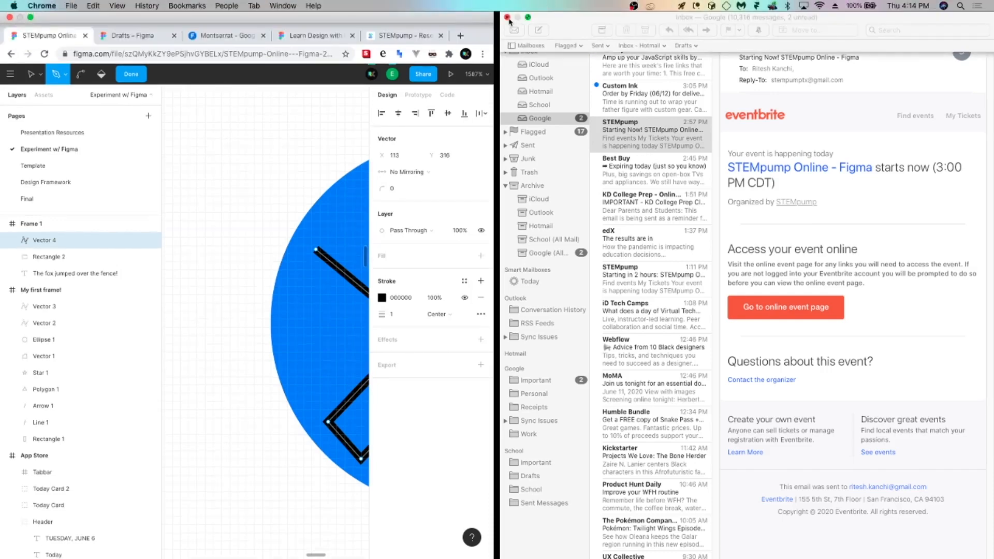
left_click(507, 17)
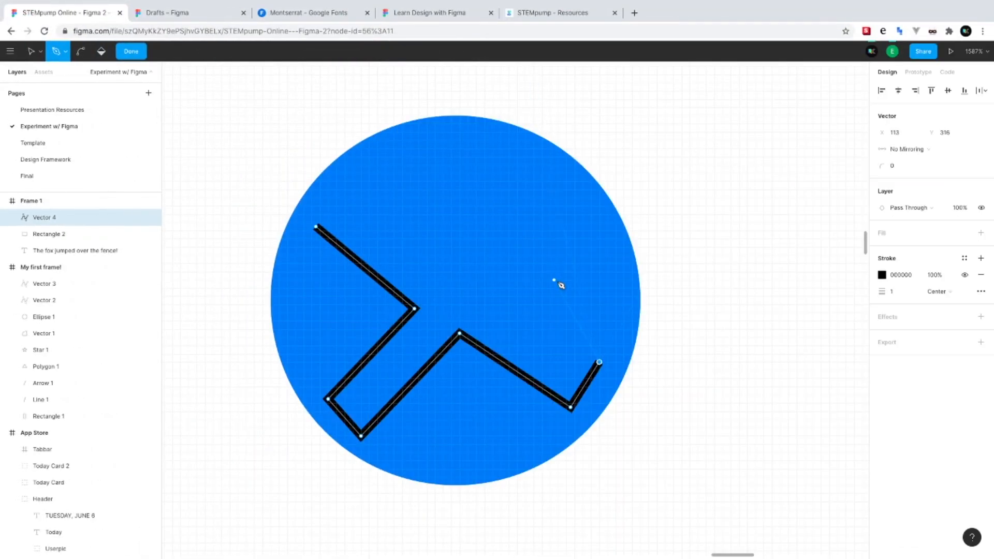
left_click(504, 309)
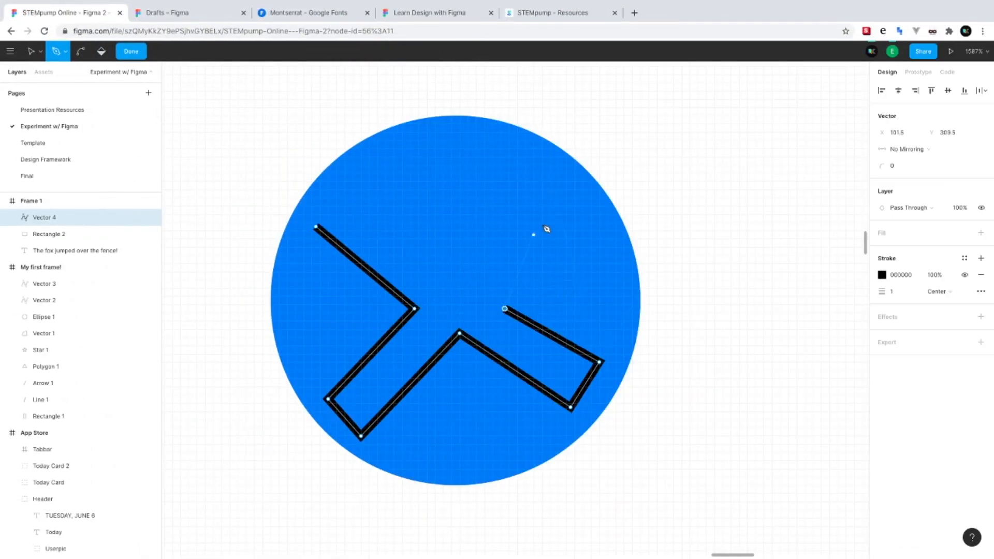
left_click(579, 193)
left_click(520, 177)
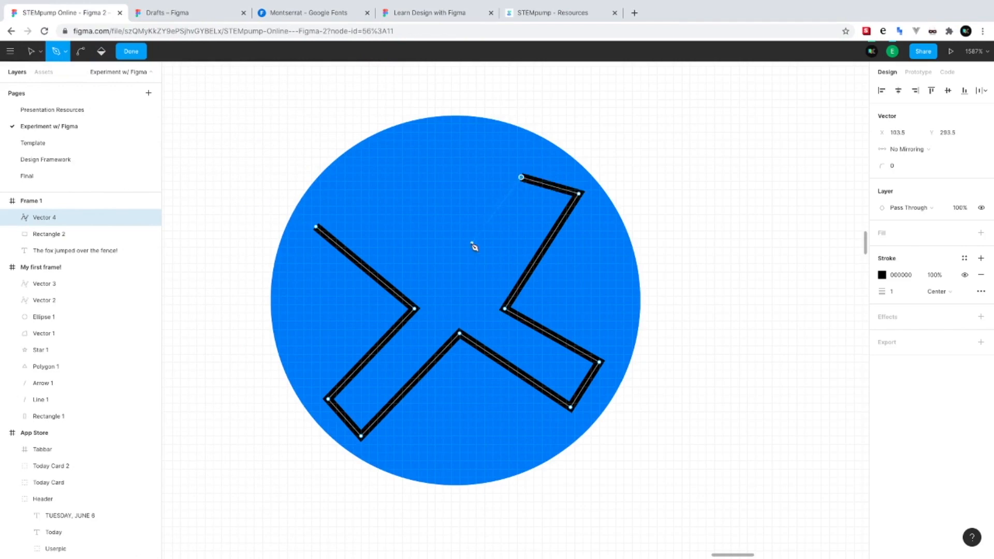
left_click(452, 280)
left_click(345, 193)
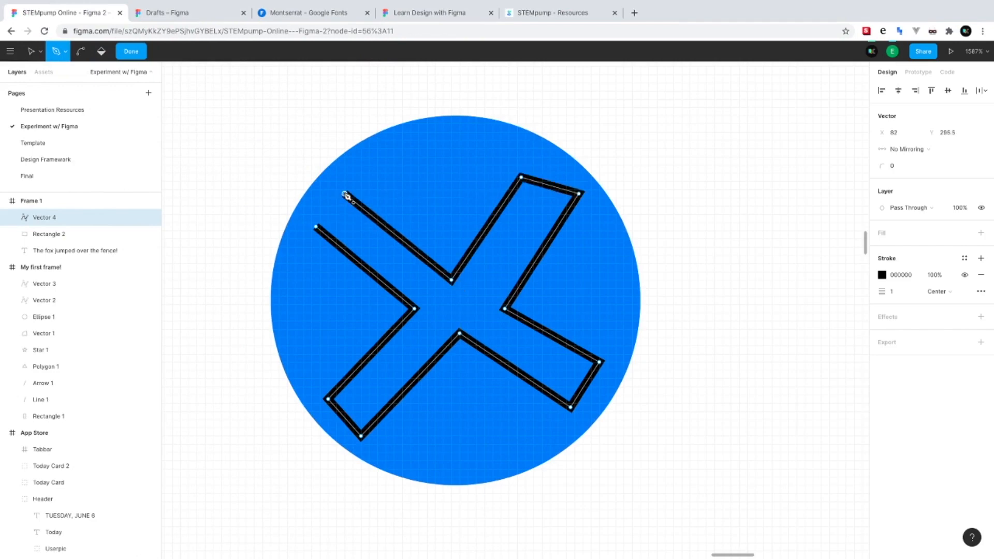
left_click(315, 226)
left_click(141, 50)
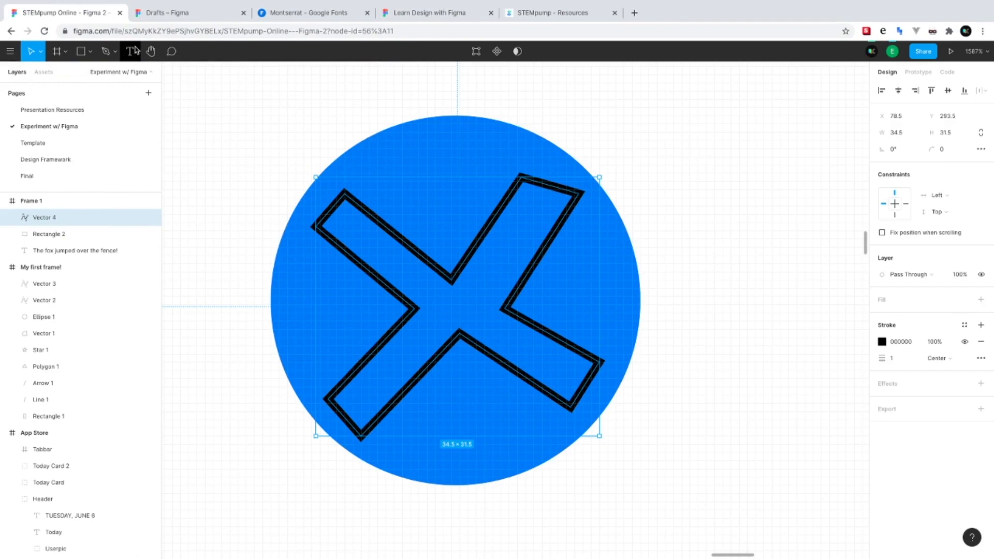
Remove the X shape's black stroke, give it a white FFFFFF fill and deselect it
left_click(978, 340)
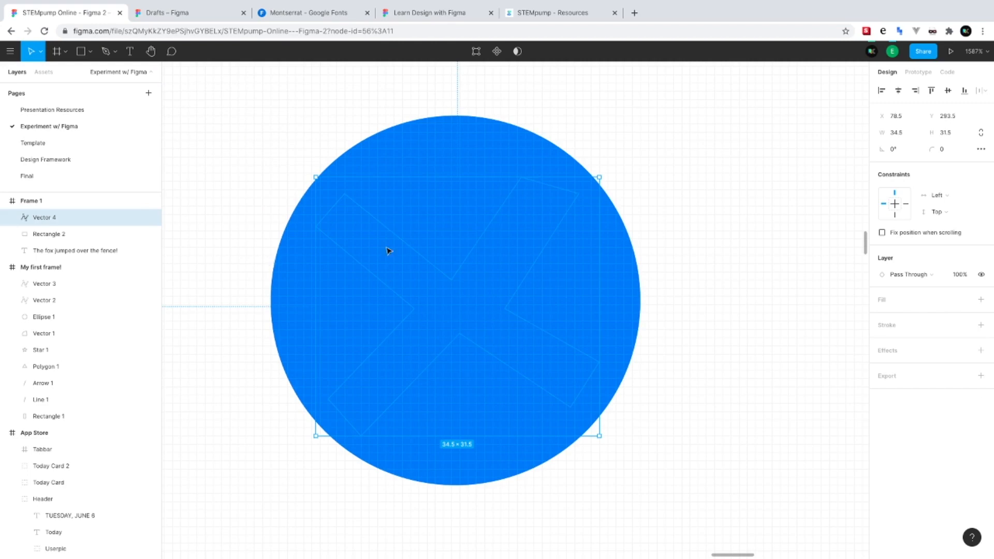
left_click(980, 299)
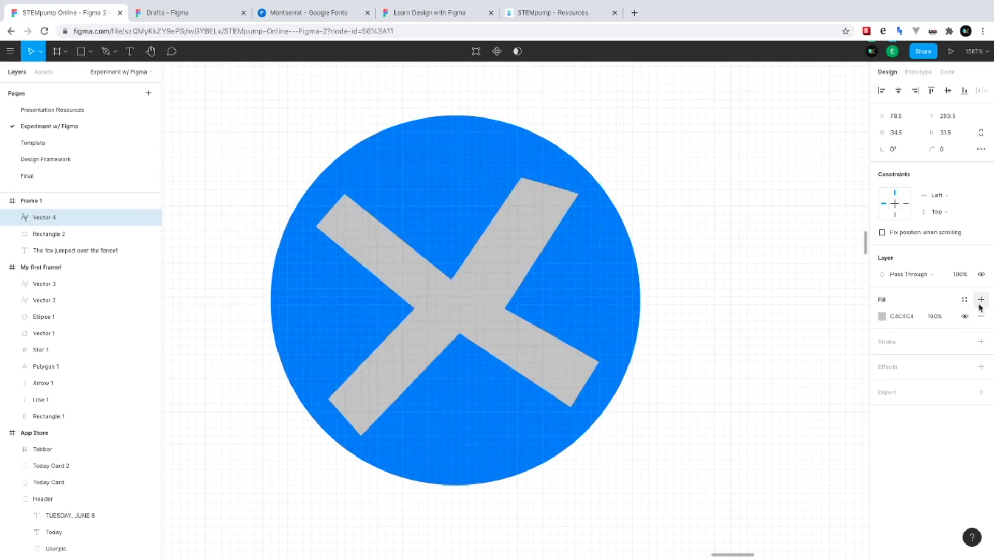
left_click(901, 316)
type("w")
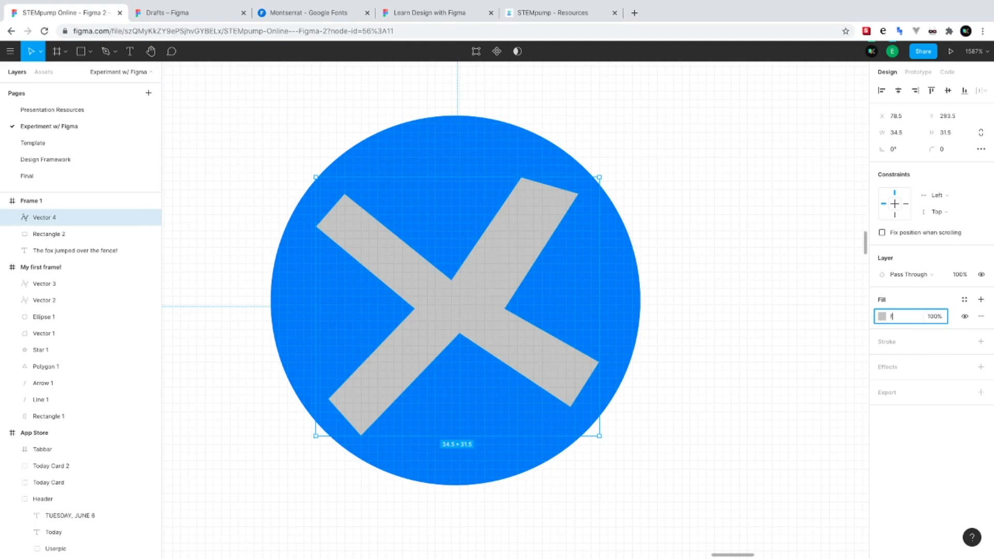
key("Return")
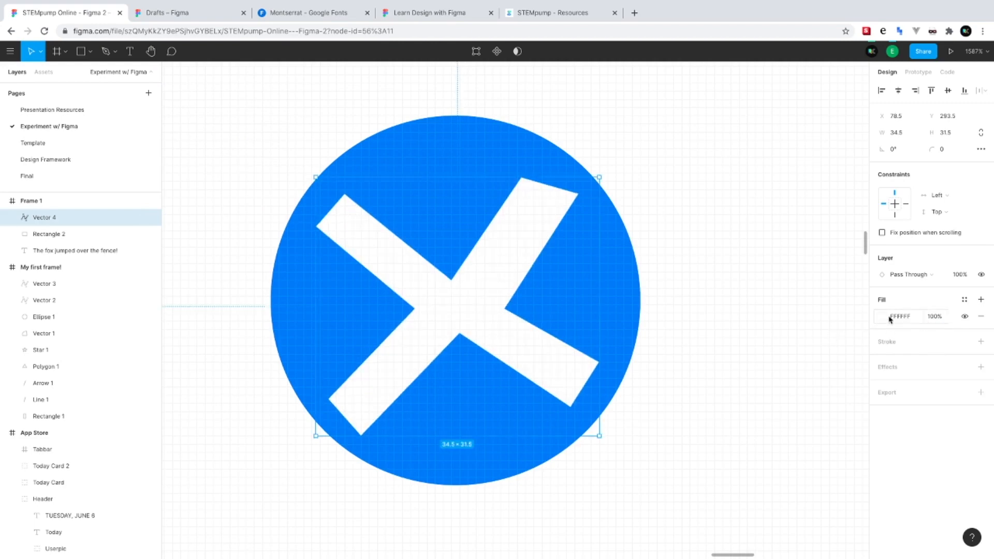
left_click(663, 377)
Group the white X with the blue circle and move the group up to X 67, Y 259
scroll(574, 348, "down", 5)
scroll(574, 351, "up", 3)
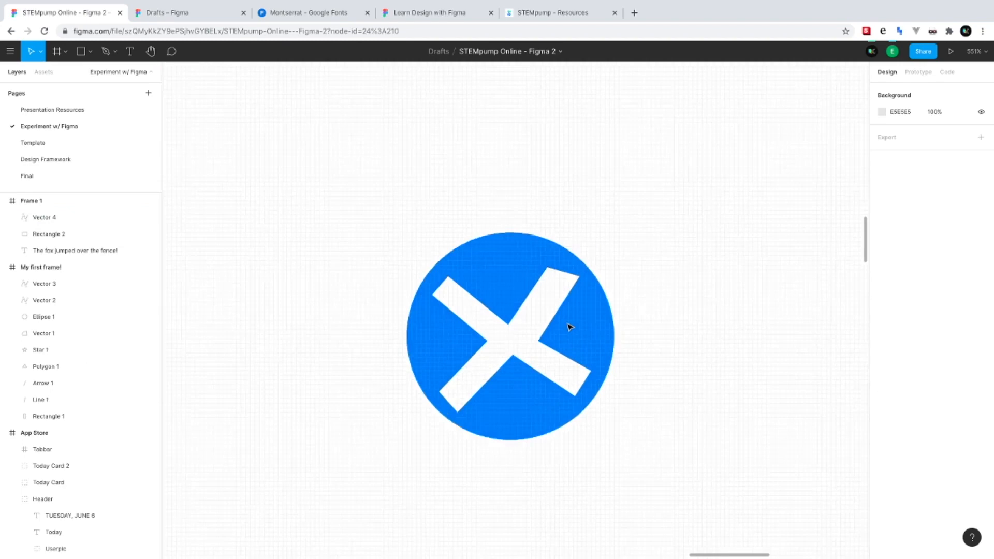
scroll(567, 326, "down", 2)
left_click(73, 222)
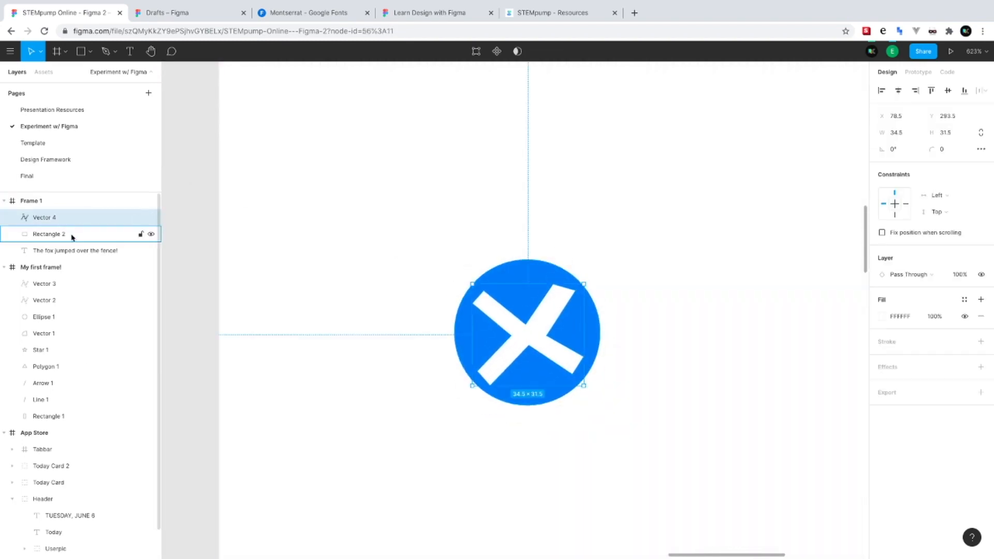
left_click(72, 234, "shift")
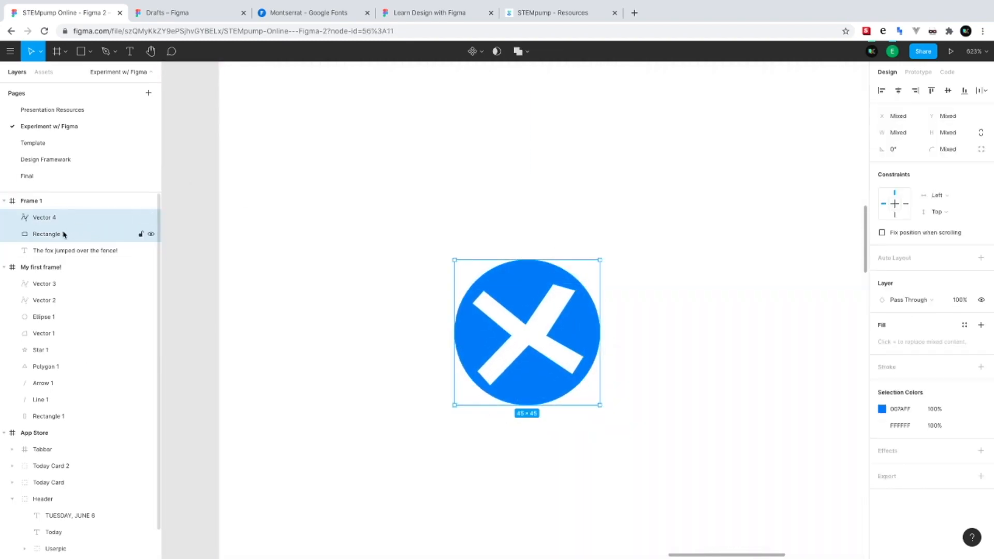
key("ctrl+g")
left_click_drag(538, 290, 519, 203)
Expand the icon group in the layer list and select its individual shapes on the canvas
left_click(15, 216)
left_click(12, 217)
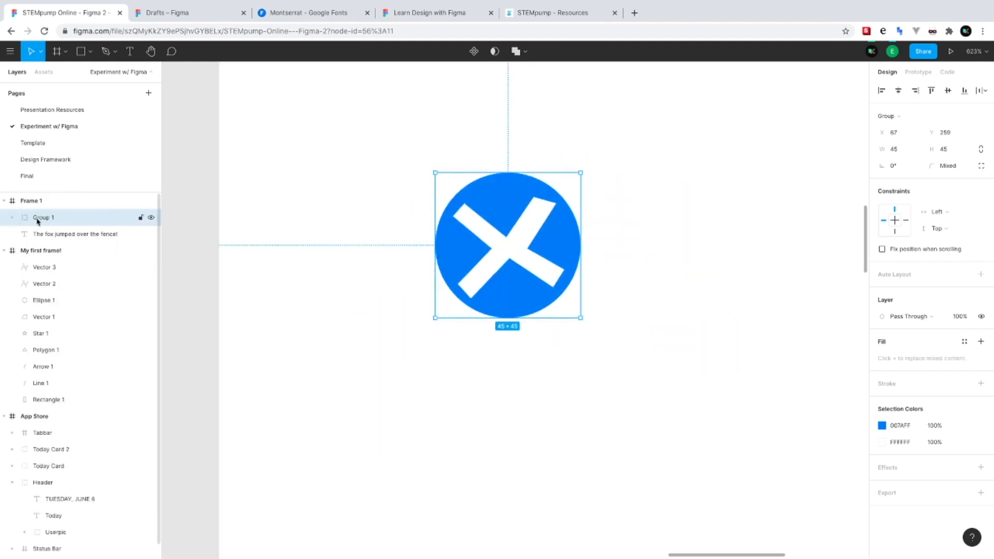
double_click(515, 257)
left_click(448, 316)
Draw an 85 × 93 rectangle over the icon and fill it with black 000000
scroll(399, 359, "down", 5)
left_click(89, 52)
left_click(84, 75)
left_click_drag(395, 219, 558, 397)
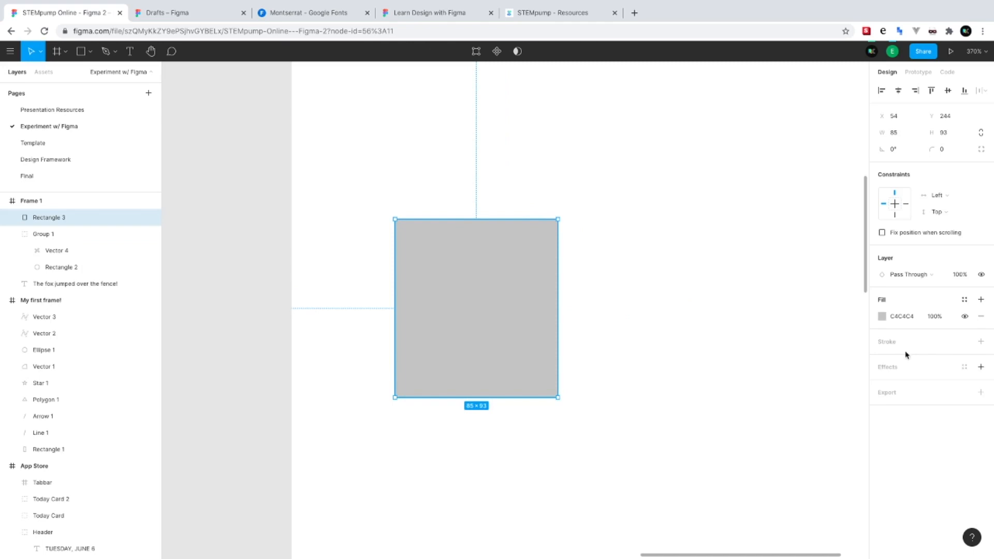
left_click(903, 316)
type("0")
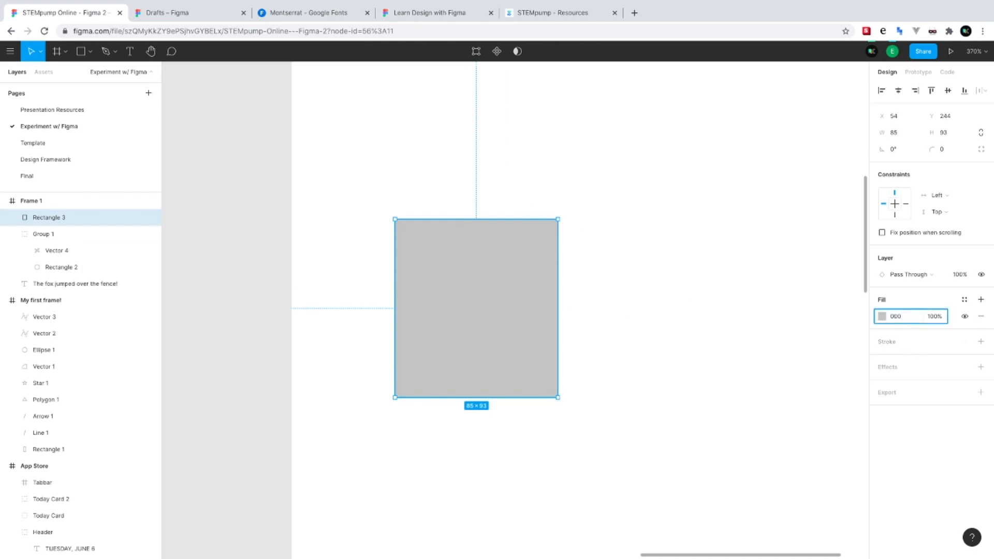
type("00")
key("Return")
Reorder the black rectangle below the icon group and select the group
left_click_drag(84, 217, 85, 283)
left_click(485, 296)
scroll(485, 296, "up", 5)
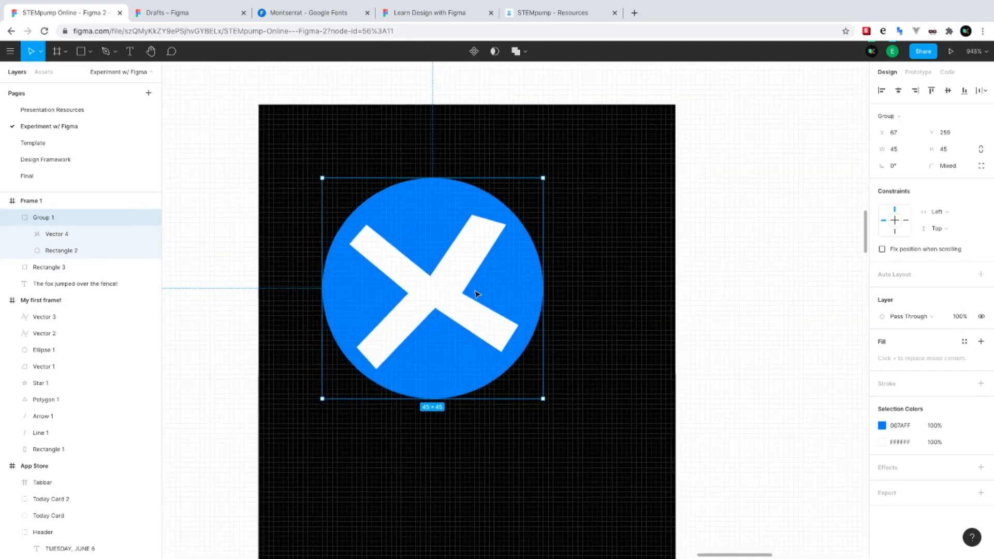
Try a black 000000 fill on the X inside the group and undo it
double_click(429, 313)
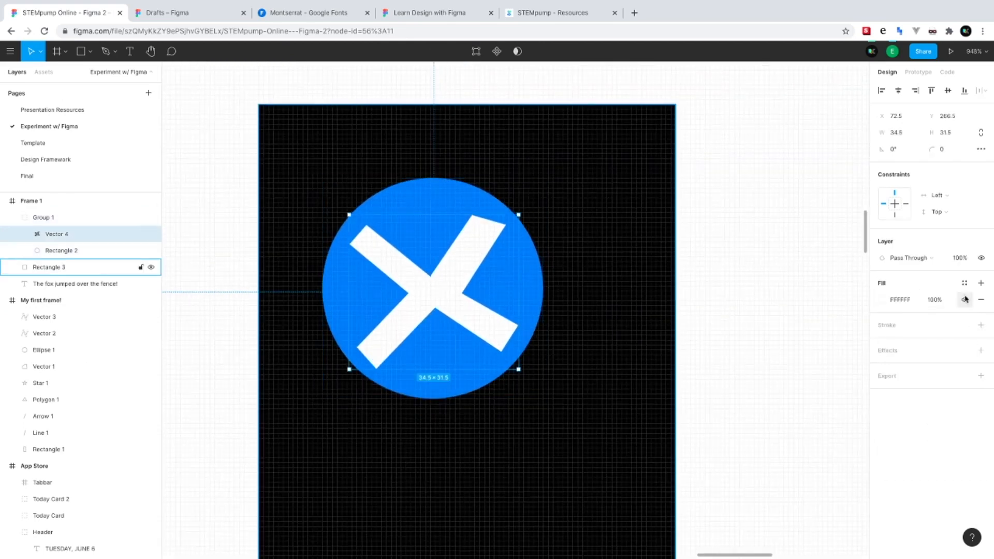
left_click(902, 300)
type("000000")
key("Return")
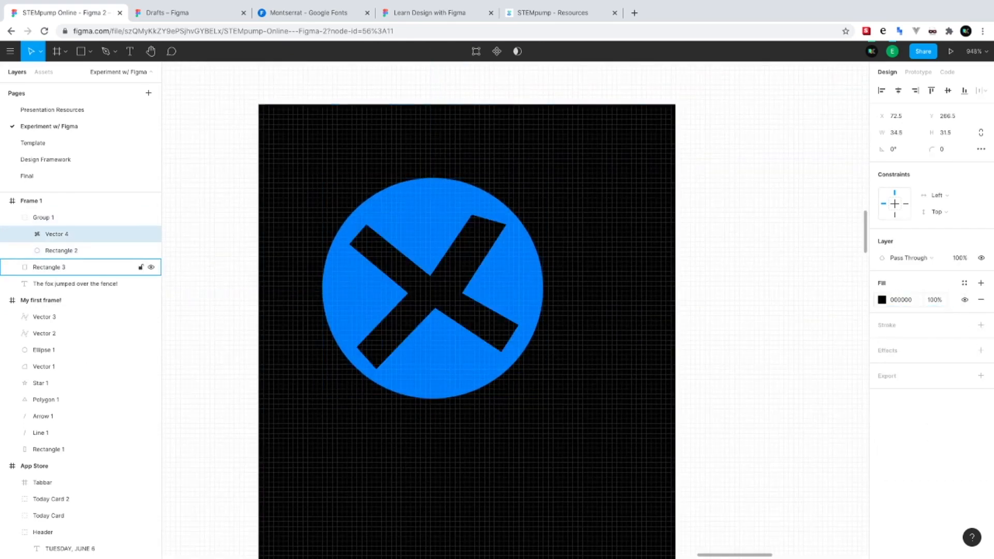
left_click(639, 332)
key("ctrl+z")
key("ctrl+z")
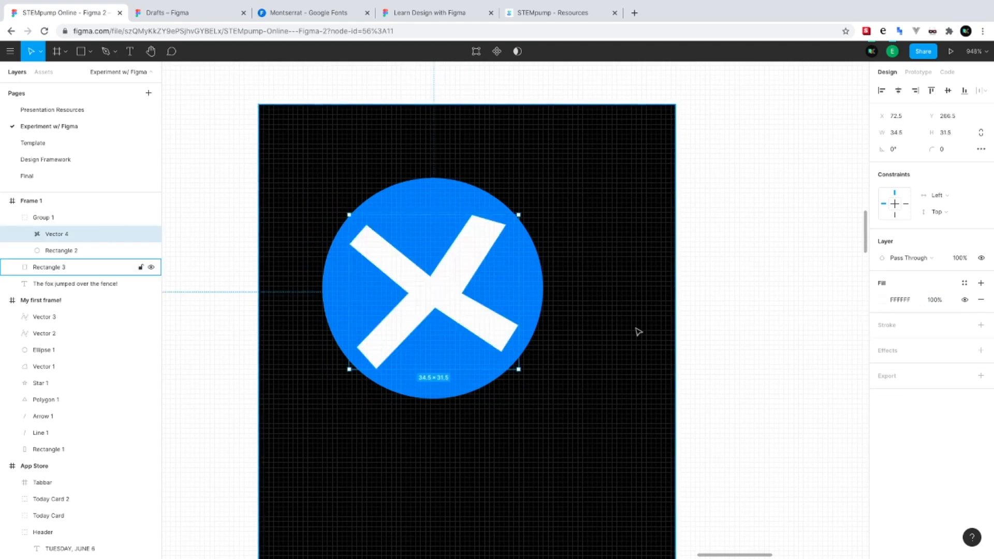
Select the X and the circle together and review the component creation options
left_click(83, 255, "shift")
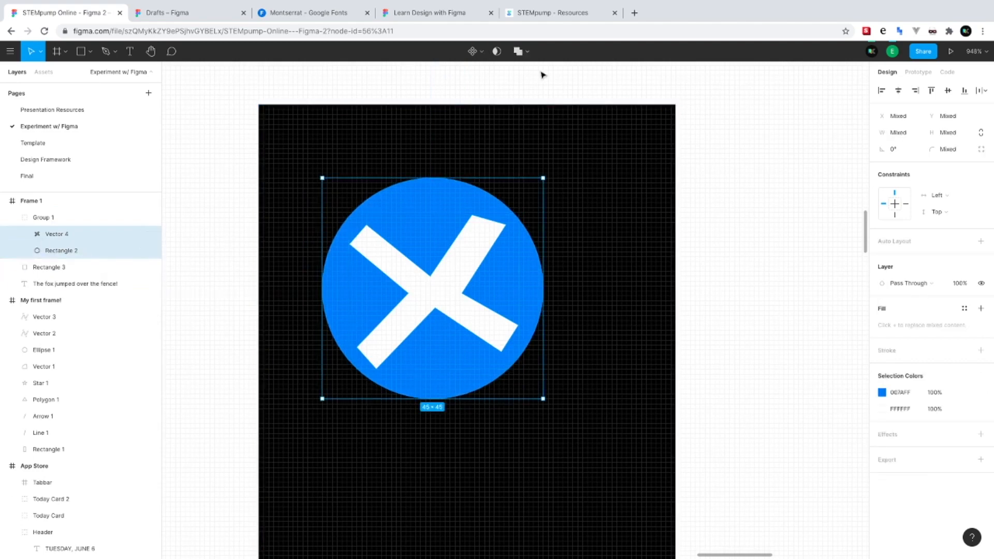
left_click(481, 54)
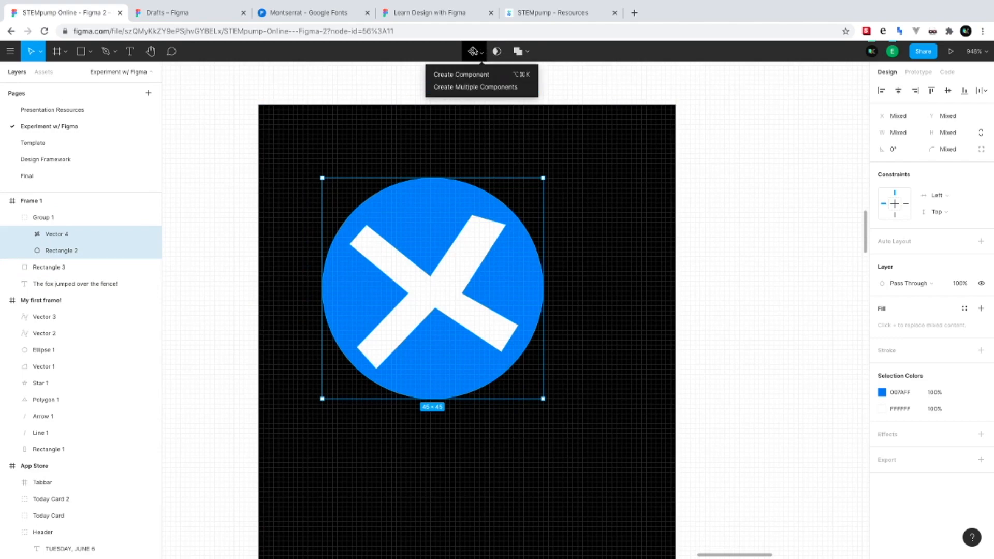
left_click(485, 53)
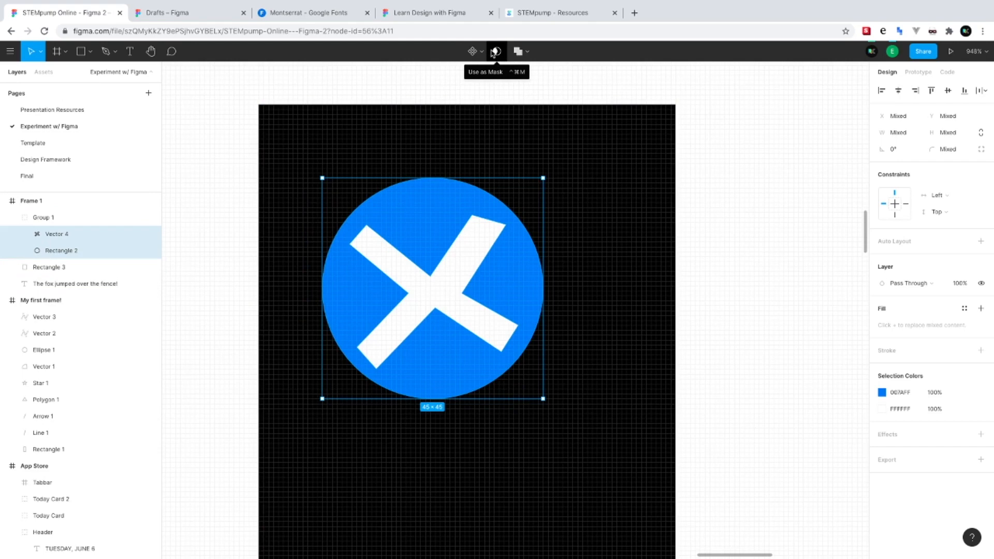
Try the Union and Intersect boolean operations on the X and circle, undoing each one
left_click(524, 52)
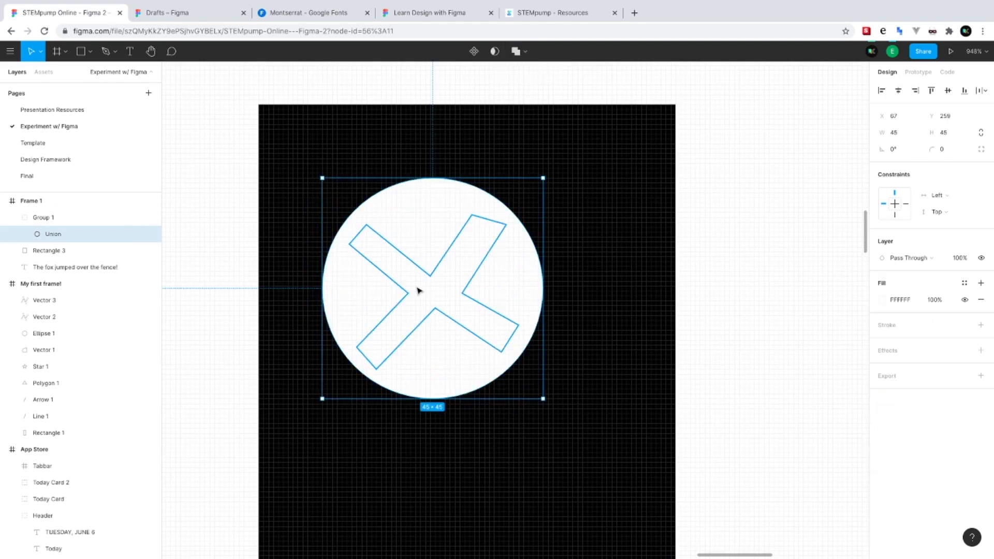
key("ctrl+z")
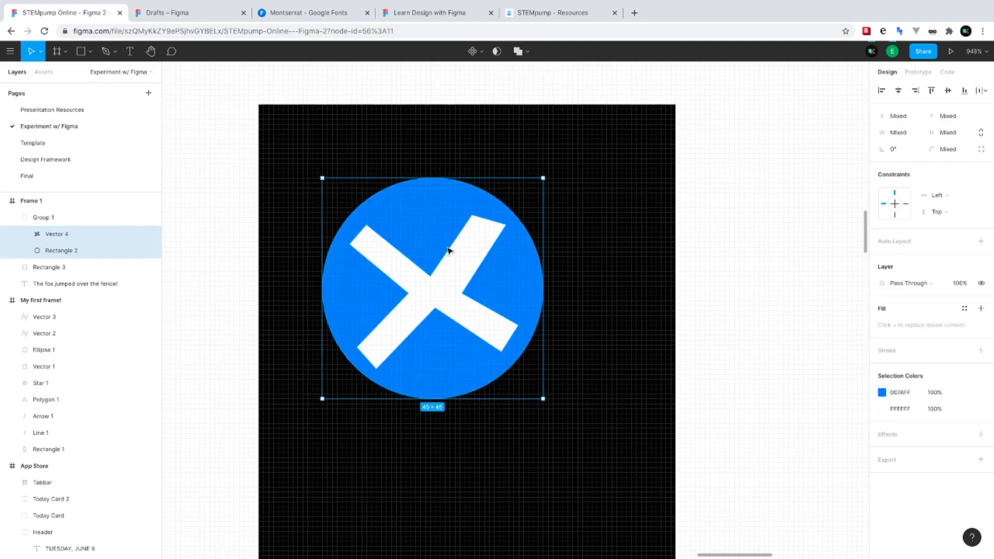
left_click(529, 54)
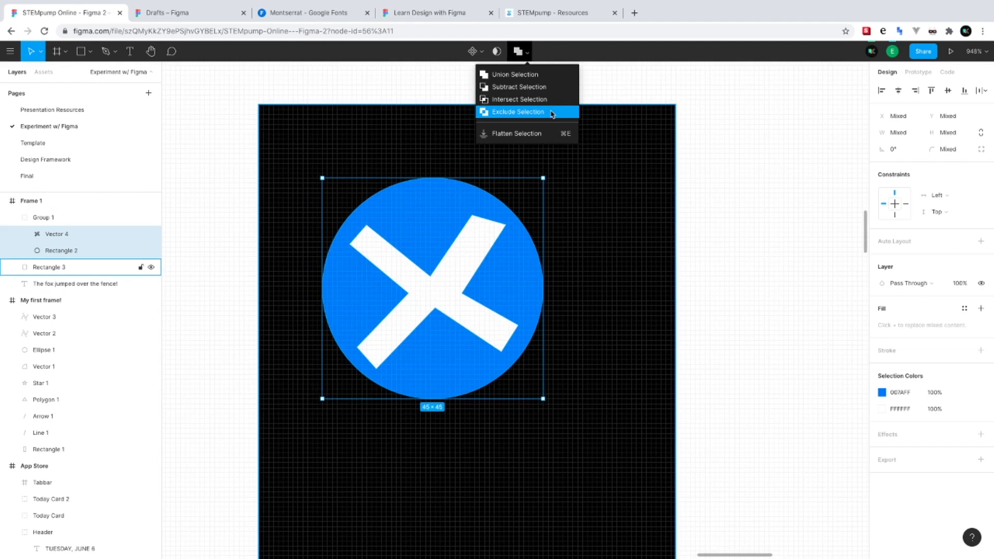
left_click(515, 100)
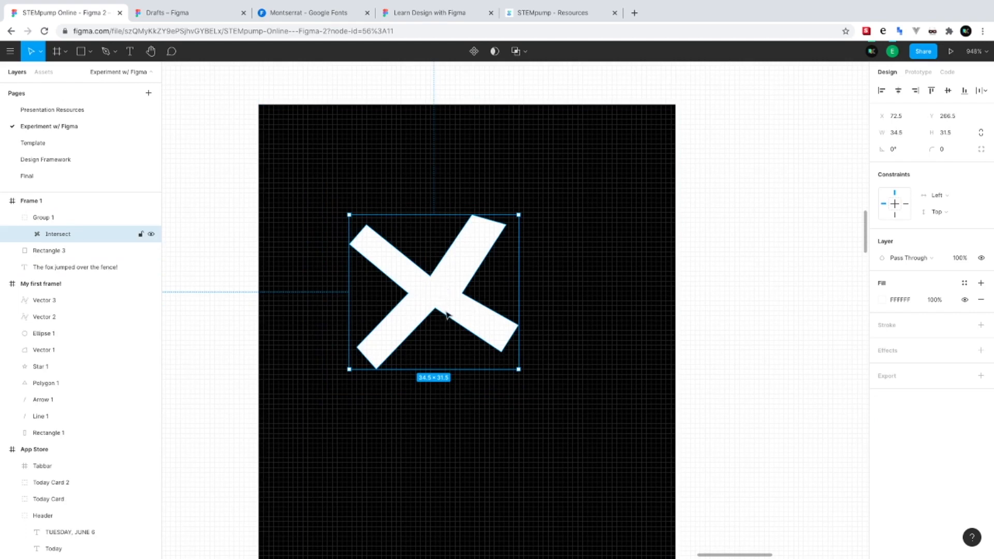
key("ctrl+z")
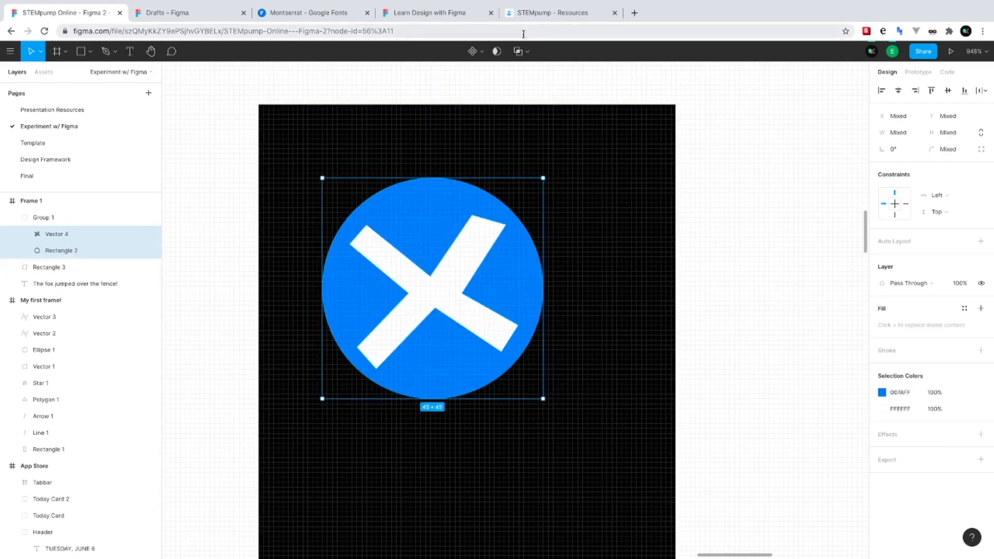
Try the Exclude boolean operation on the X and circle, inspect the shape and undo it
left_click(527, 50)
left_click(528, 111)
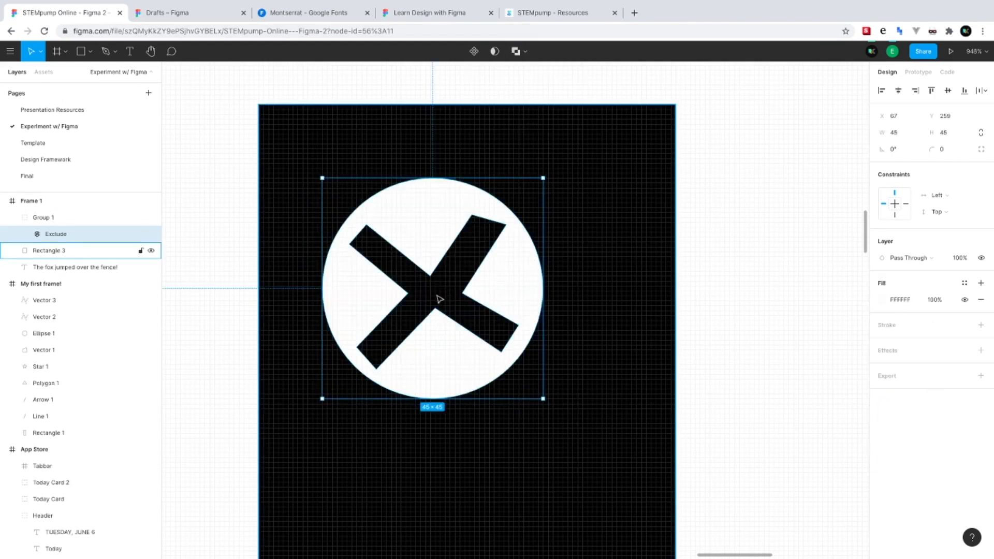
left_click(713, 381)
left_click(471, 356)
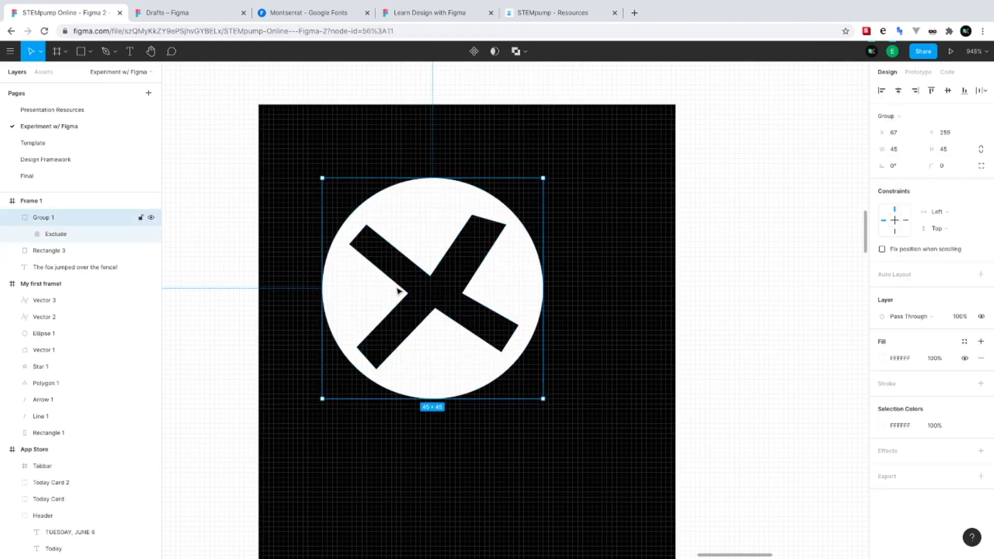
left_click(412, 275)
left_click(406, 260)
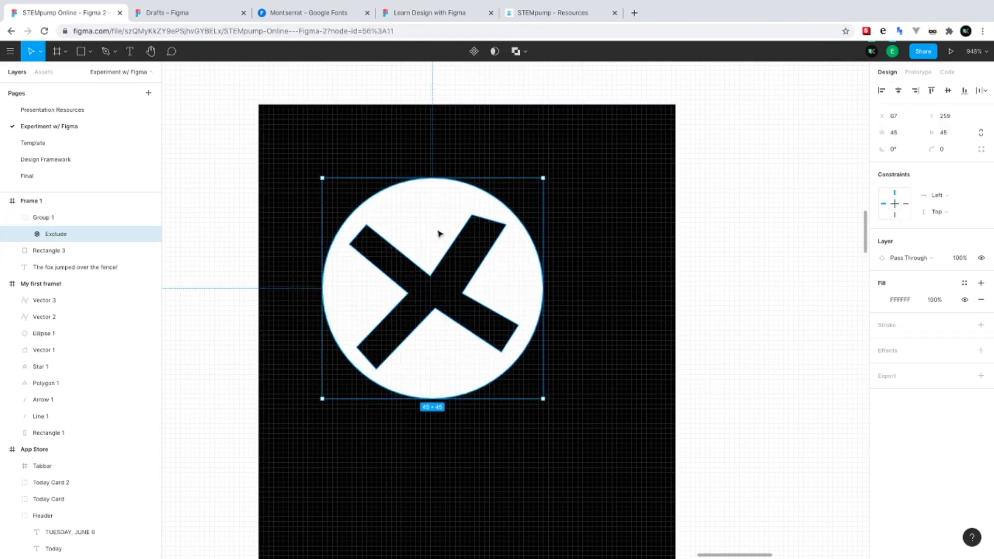
key("super+z")
Subtract the X from the blue circle with the Subtract boolean operation and deselect the shape
left_click(523, 52)
left_click(533, 87)
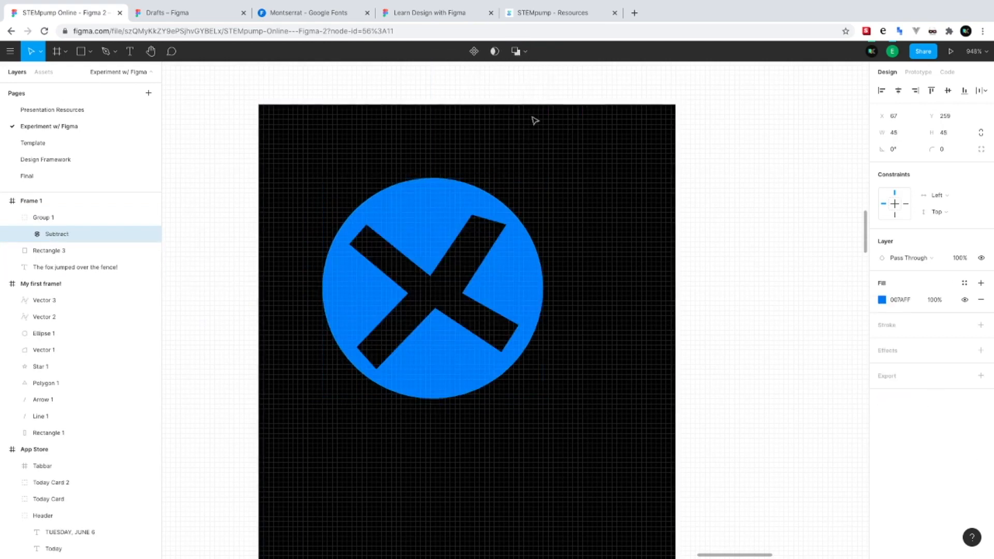
left_click(759, 273)
Move the black rectangle behind the cut-out icon to X 50, Y 256
left_click(523, 284)
left_click(599, 413)
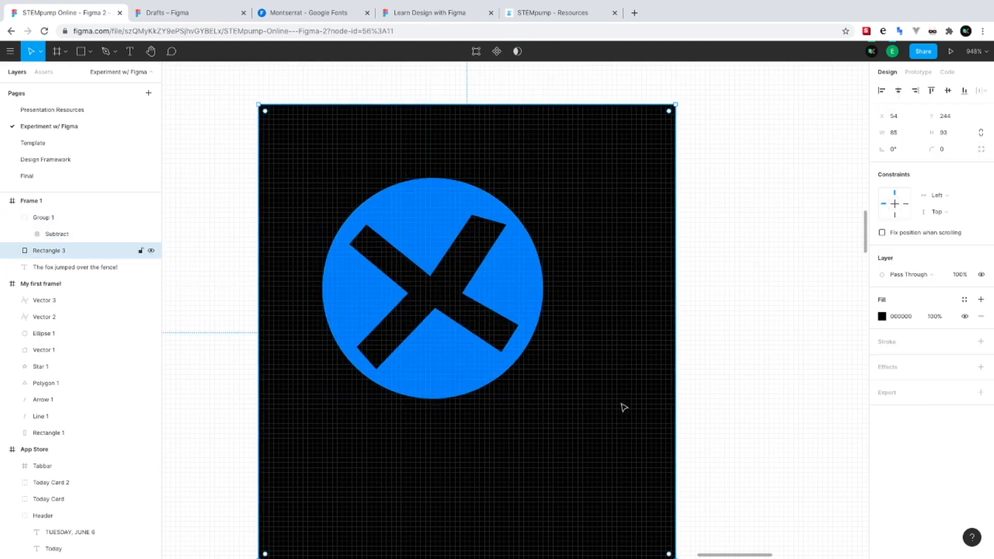
left_click_drag(508, 289, 492, 344)
Draw two overlapping rectangles forming a cross in Frame 1: a horizontal one about 125 wide and a vertical one about 65 × 274
scroll(492, 344, "down", 3)
key("shift+0")
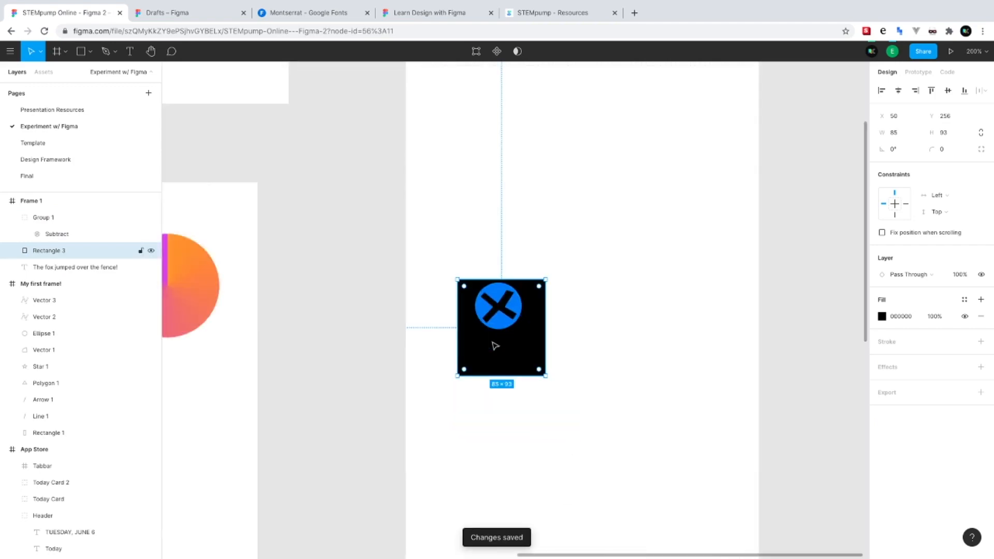
left_click(80, 51)
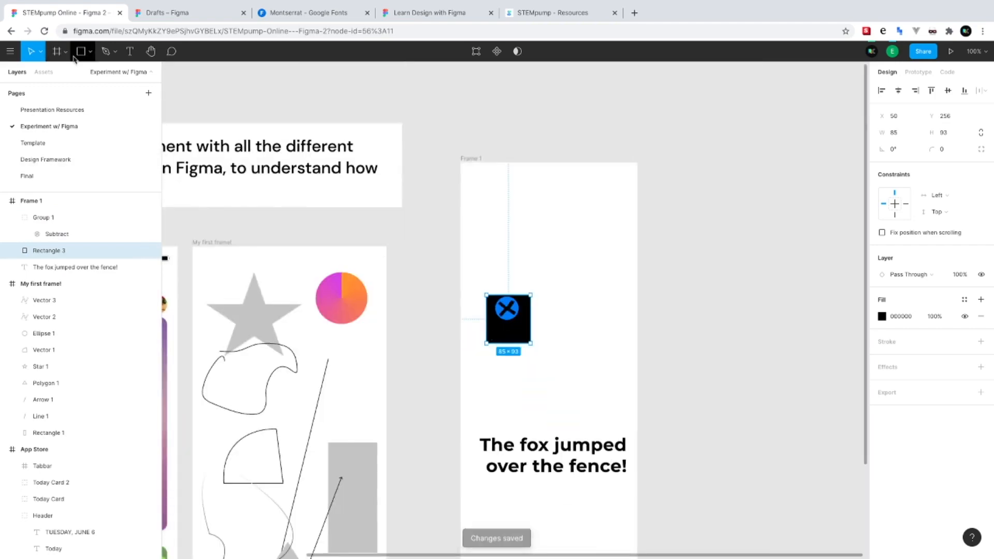
left_click_drag(534, 206, 573, 257)
left_click(74, 52)
left_click_drag(548, 201, 583, 343)
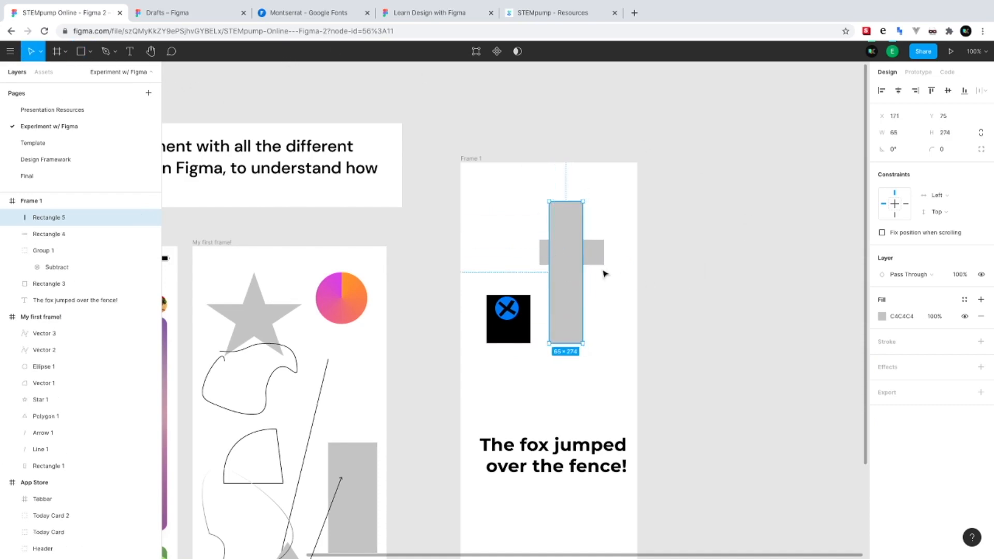
Unite the two crossing rectangles with the Union boolean operation and move the cross to about X 196, Y 119
left_click(596, 252, "shift")
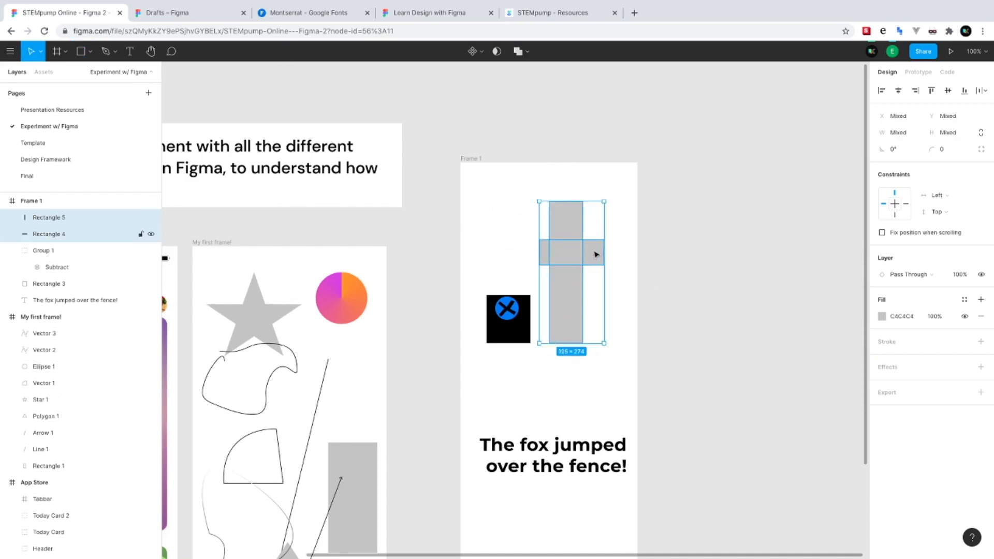
left_click(496, 51)
left_click_drag(584, 257, 602, 283)
Flatten the united grey cross into a single vector shape
right_click(603, 283)
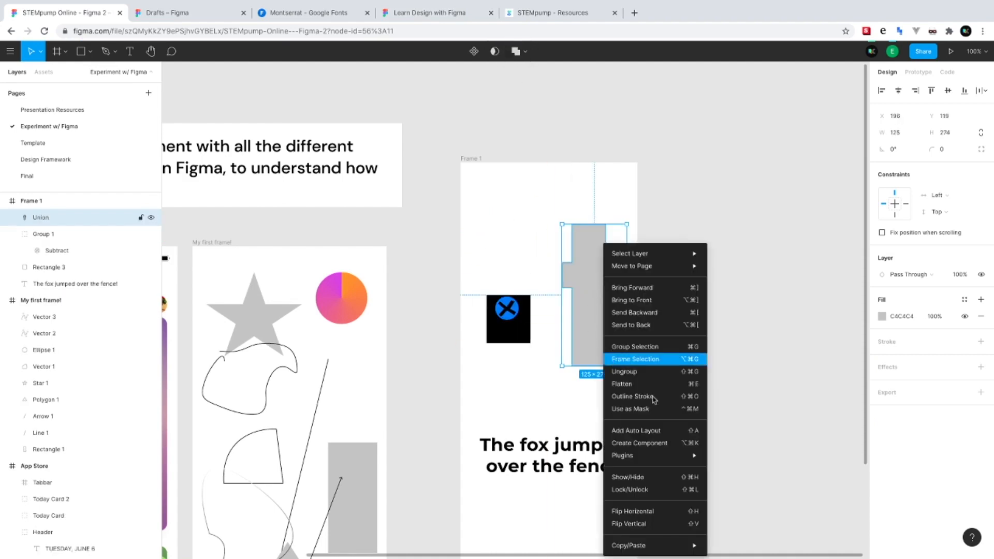
mouse_move(662, 457)
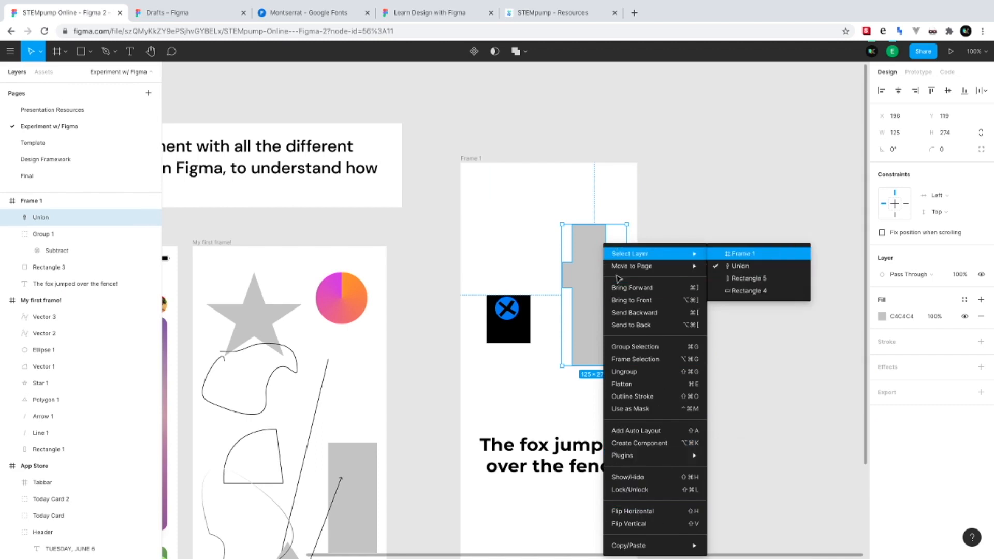
left_click(661, 388)
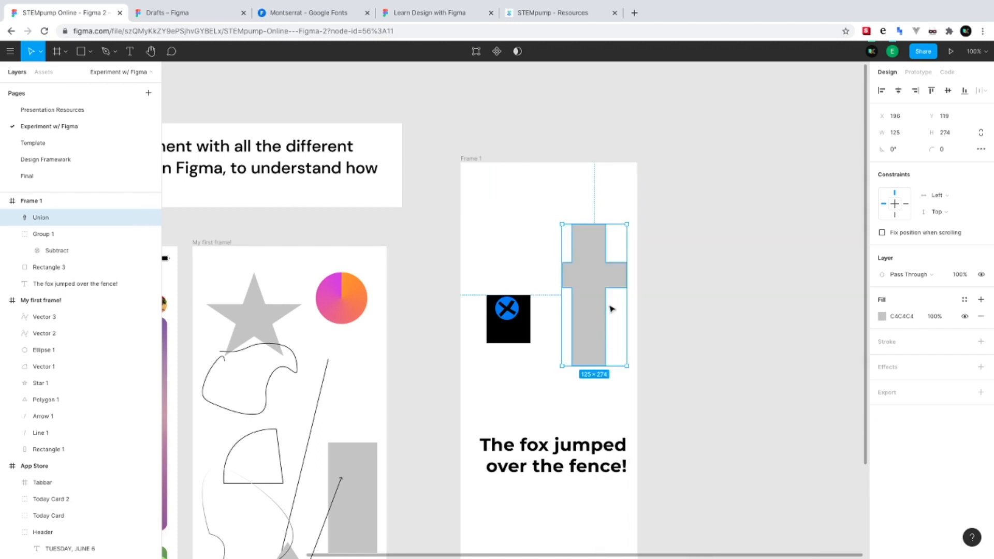
Try to reshape the flattened cross in vector edit mode, undo the changes and leave edit mode
double_click(603, 302)
left_click_drag(604, 293, 565, 238)
key("ctrl+z")
key("ctrl+z")
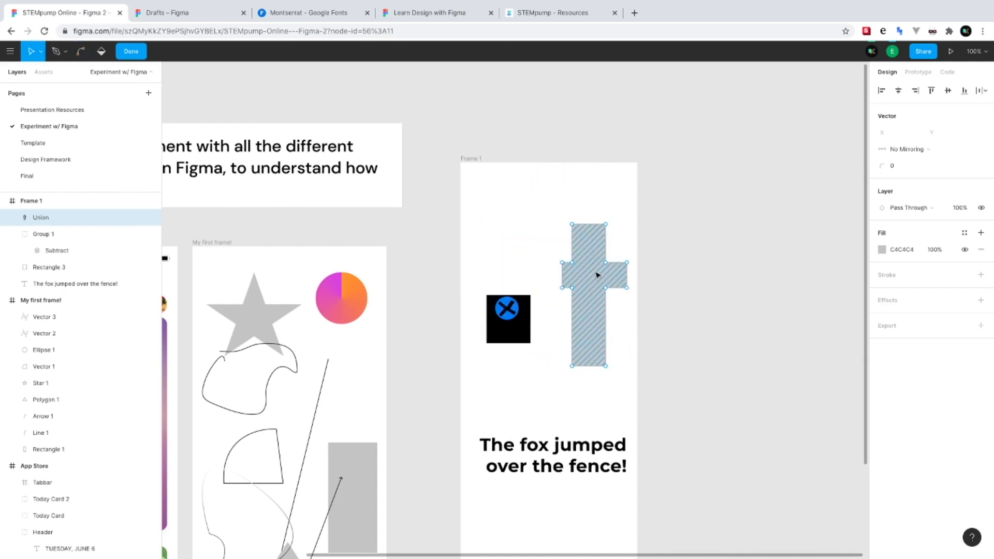
key("Escape")
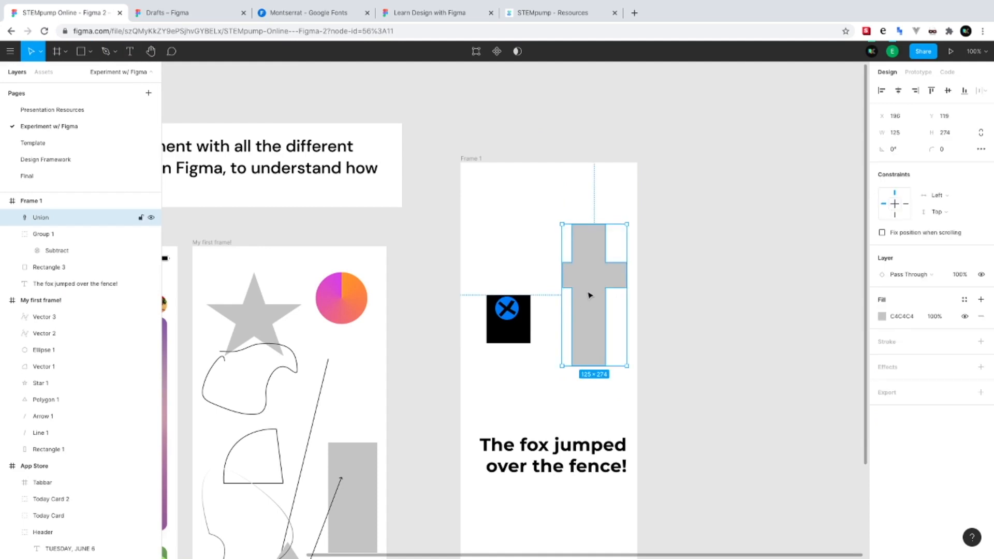
Delete the grey cross, undo the deletion and clear the selection
key("Delete")
key("ctrl+z")
left_click(706, 399)
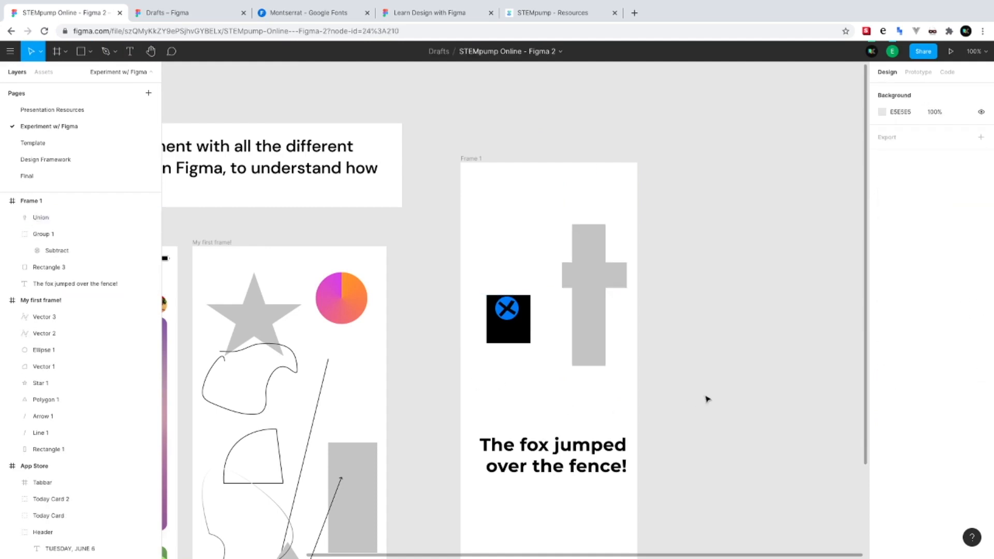
scroll(574, 316, "down", 3)
scroll(573, 315, "up", 3)
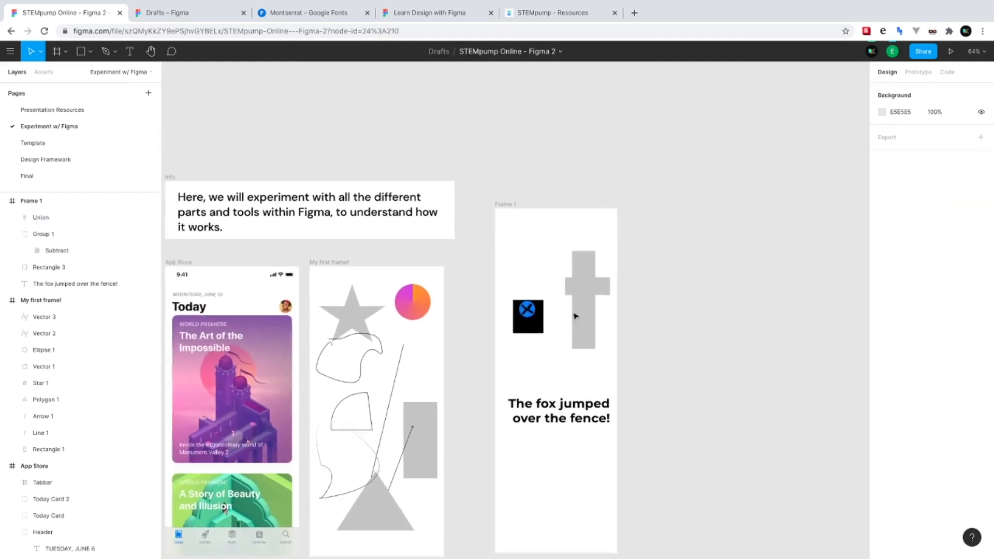
scroll(573, 316, "down", 2)
scroll(573, 316, "left", 3)
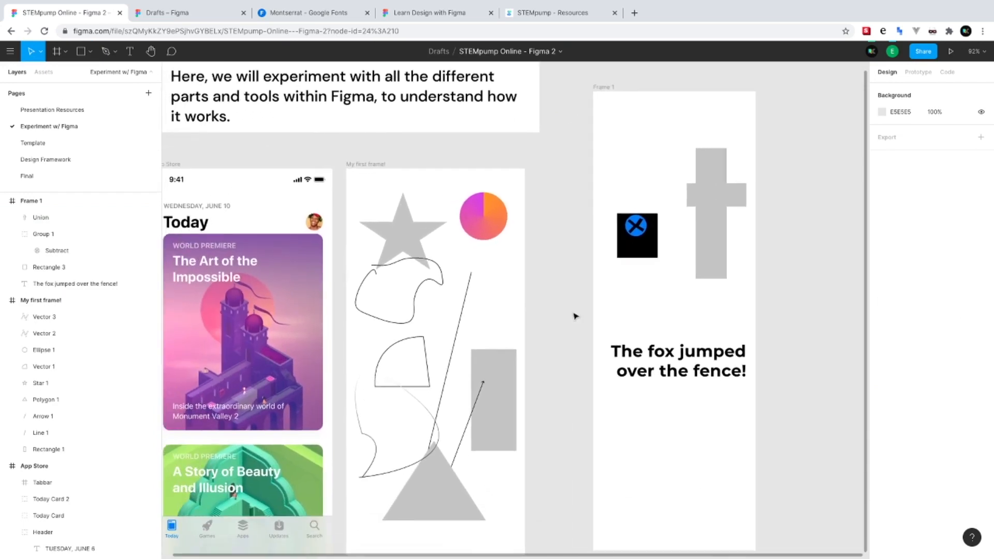
scroll(573, 315, "up", 1)
scroll(573, 316, "right", 2)
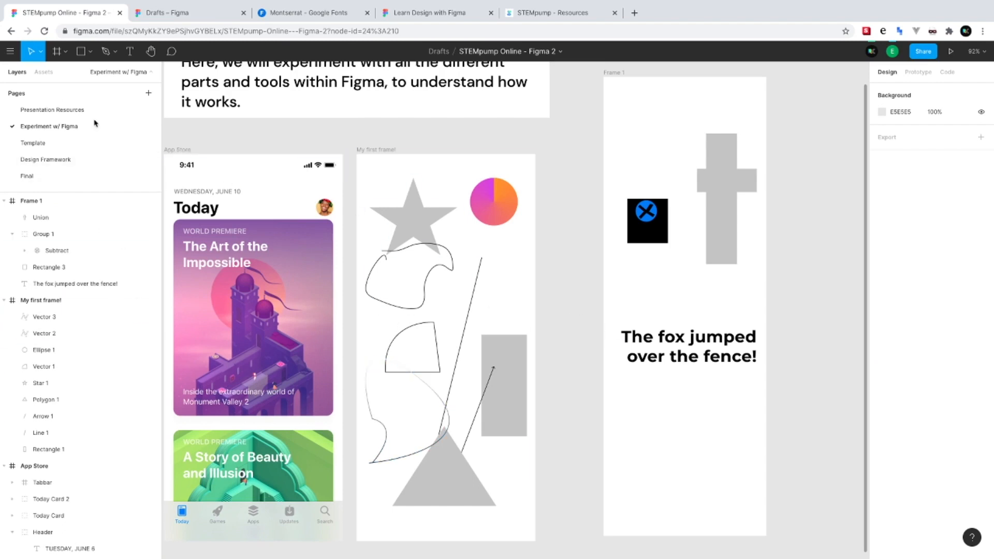
Open the Design Framework page and examine its Info note and the first row of iOS screen templates
left_click(86, 159)
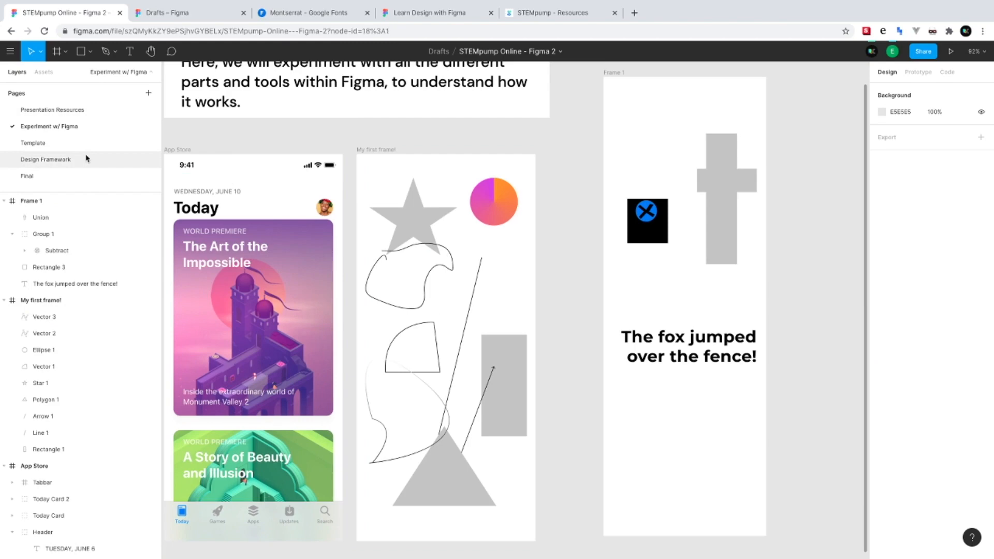
key("h")
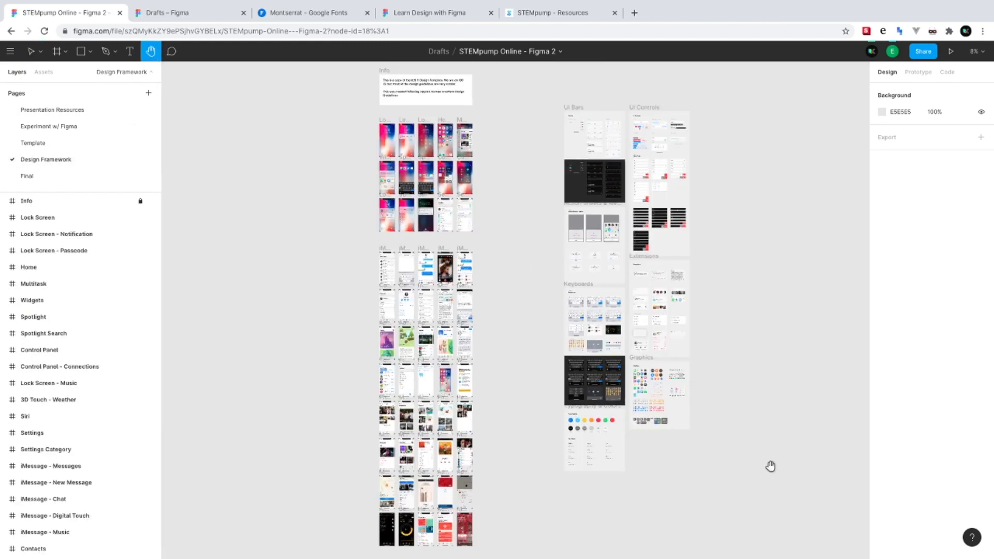
scroll(398, 318, "up", 4)
scroll(393, 292, "up", 2)
scroll(393, 291, "up", 5)
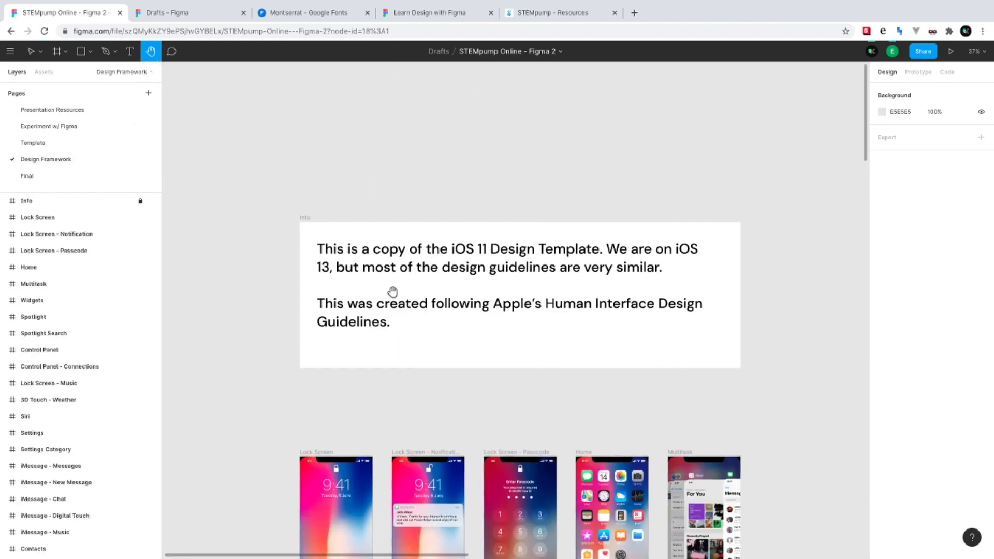
scroll(393, 292, "down", 3)
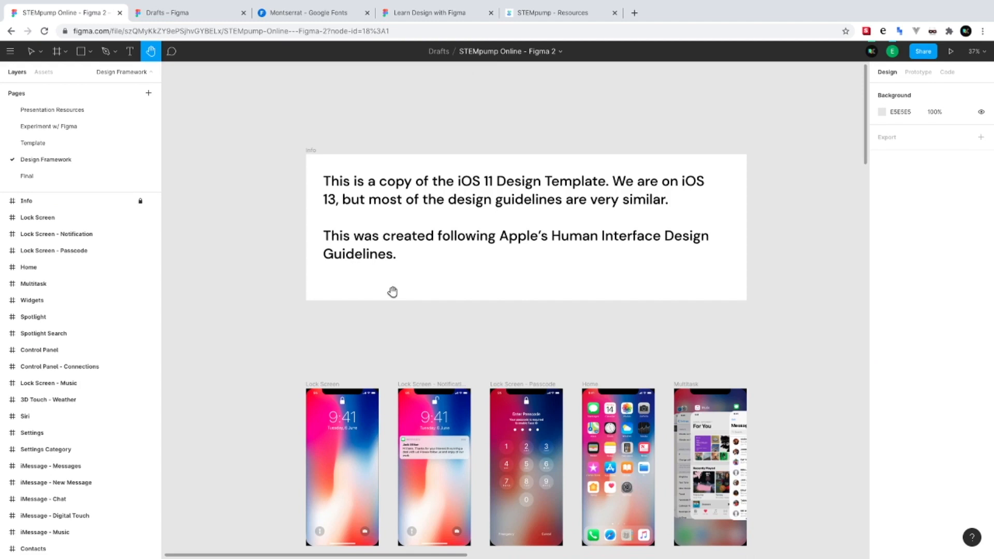
left_click_drag(410, 326, 382, 280)
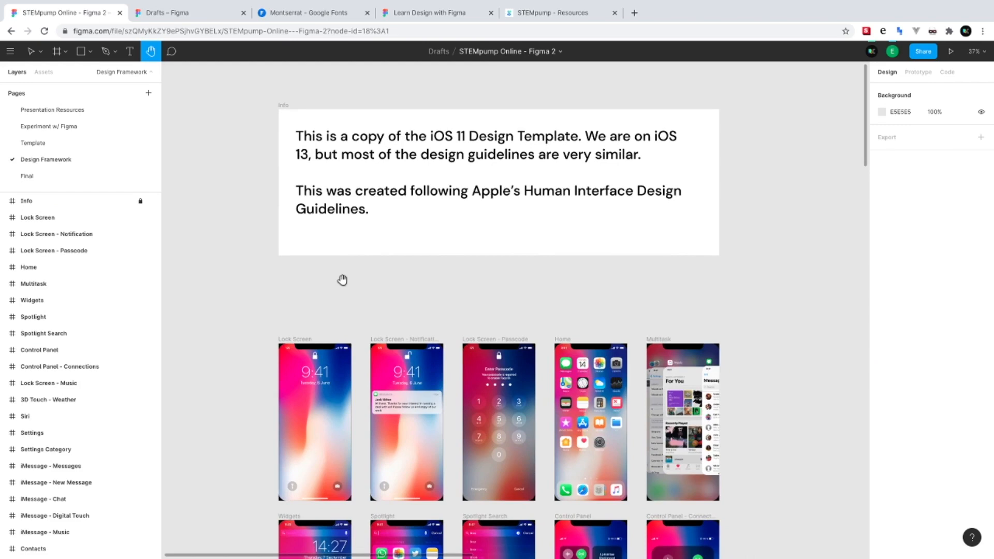
Activate the Move tool and drill into the Crop group of the Edit Screenshot frame to its Home image
scroll(350, 419, "down", 5)
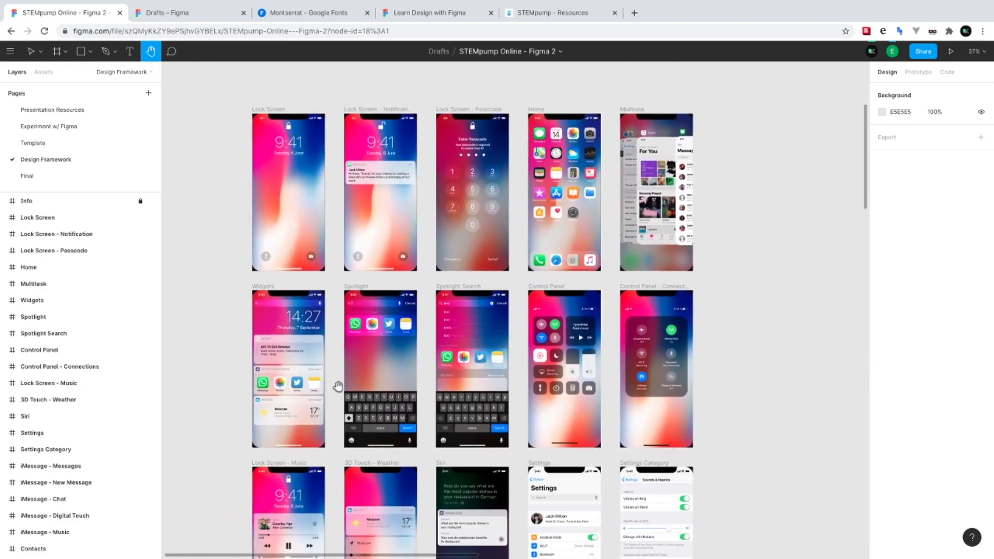
left_click(31, 51)
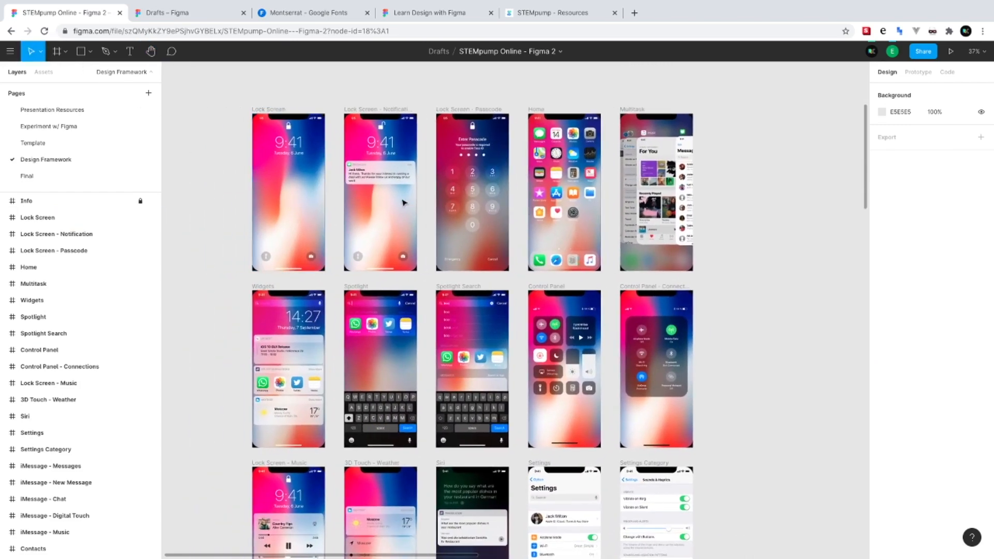
scroll(404, 202, "down", 15)
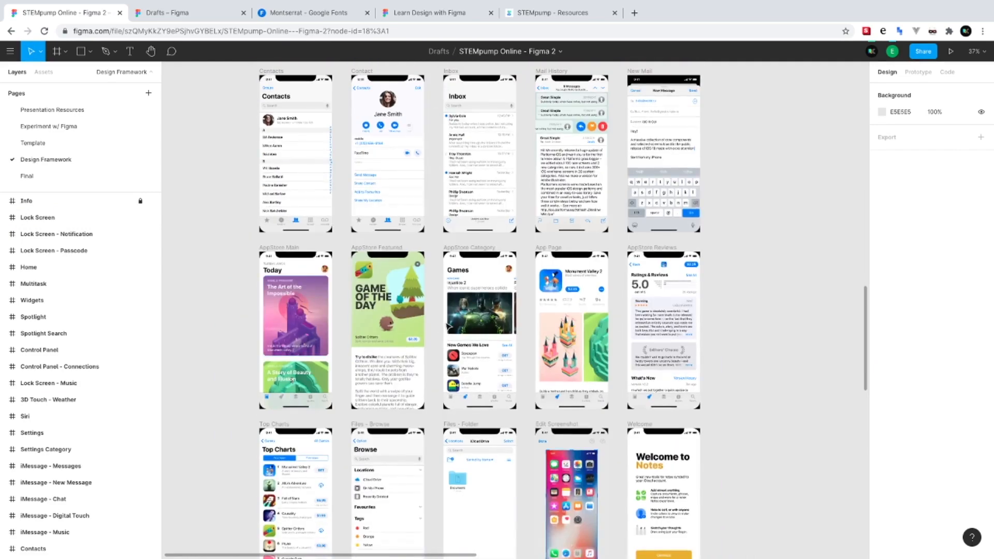
left_click(593, 501)
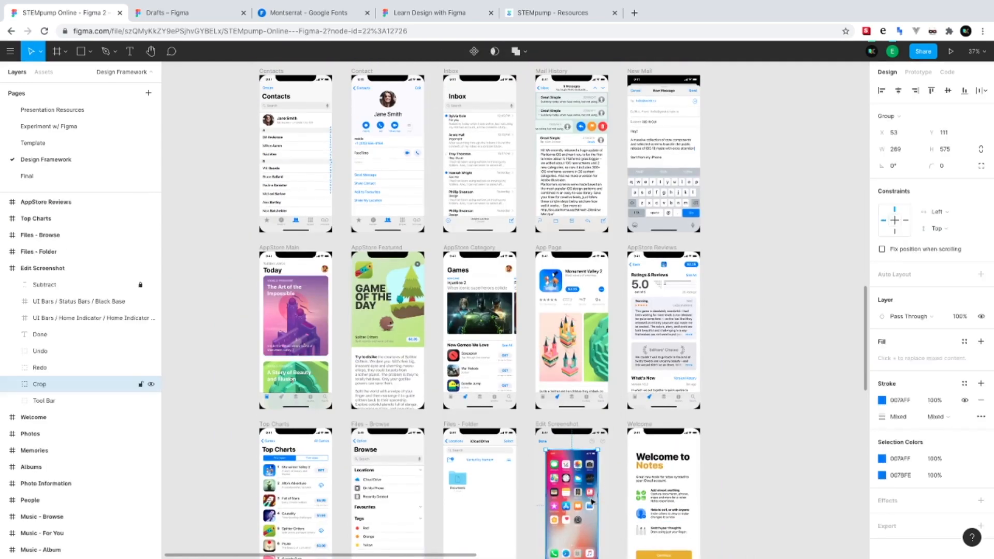
double_click(592, 501)
scroll(592, 501, "up", 10)
double_click(592, 500)
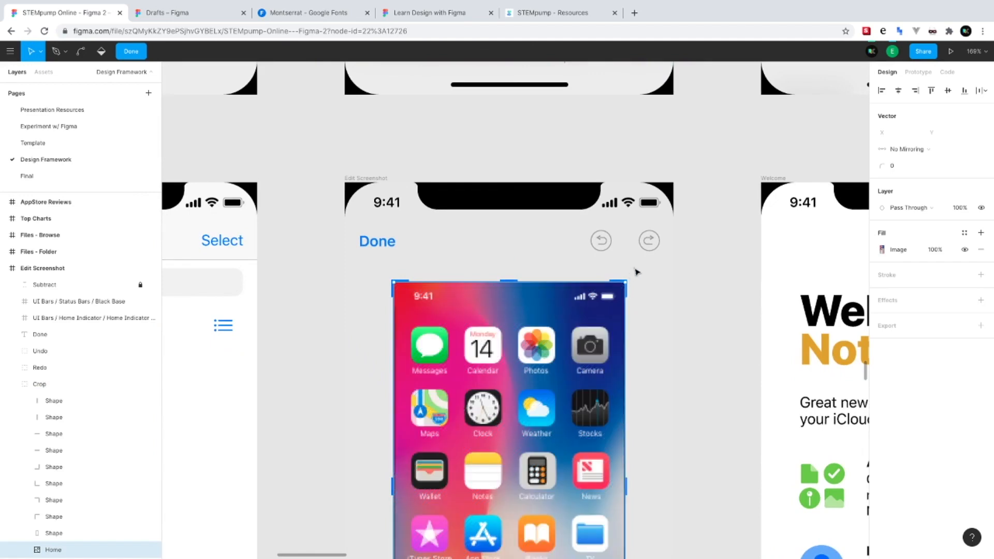
Select the arrow shape inside the Redo icon of the Edit Screenshot frame
double_click(653, 241)
double_click(650, 242)
scroll(650, 241, "up", 5)
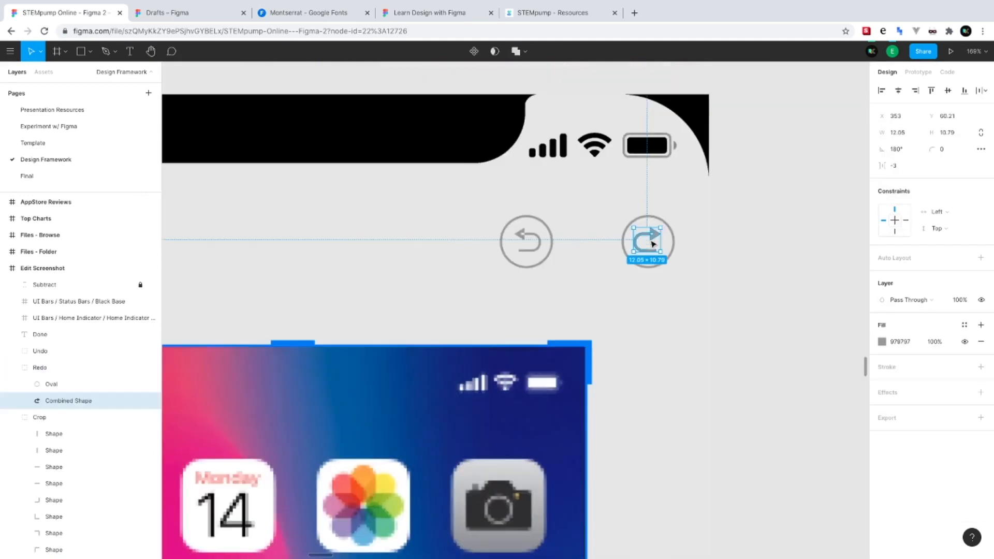
Select the outermost arc of the Wifi icon in the Edit Screenshot frame's status bar
scroll(650, 241, "up", 5)
scroll(636, 226, "up", 5)
left_click(590, 346)
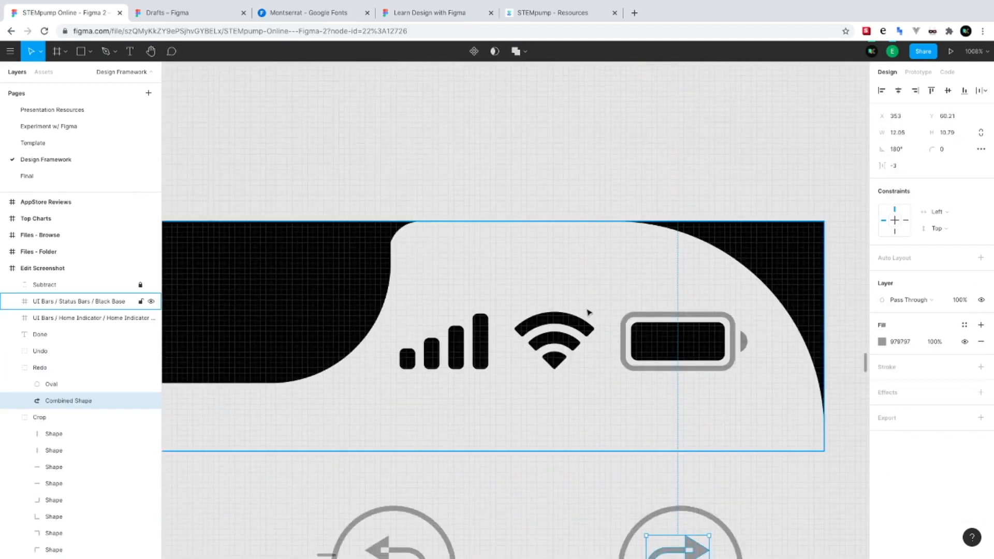
double_click(569, 316)
double_click(569, 315)
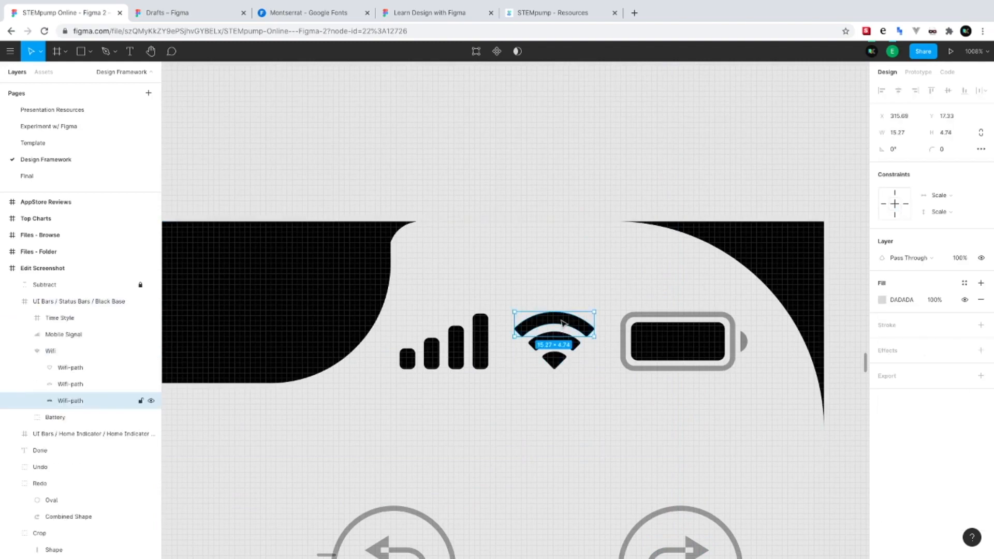
Clear the selection and look through the Photos, Music, Map and Apple Pay frames further down the page
scroll(615, 377, "down", 10)
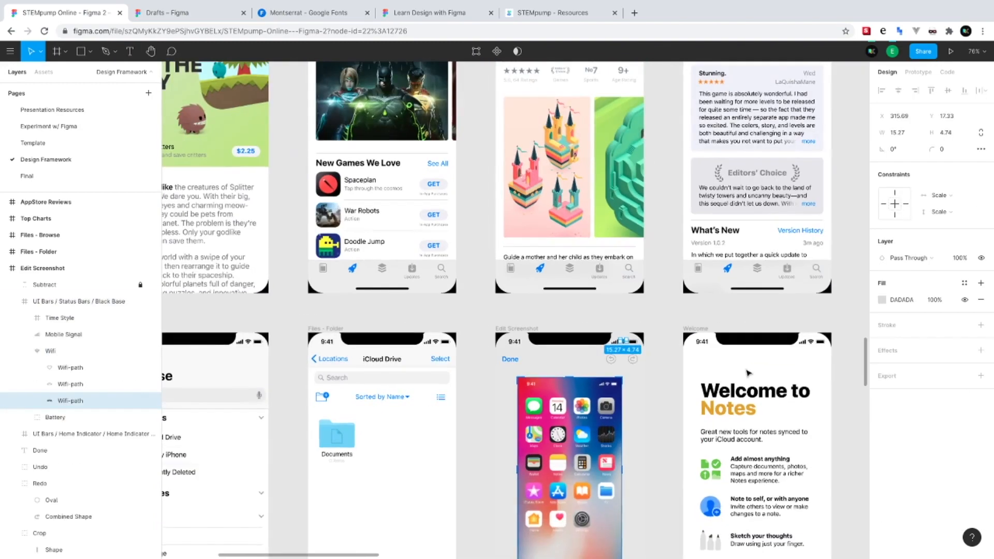
left_click(747, 373)
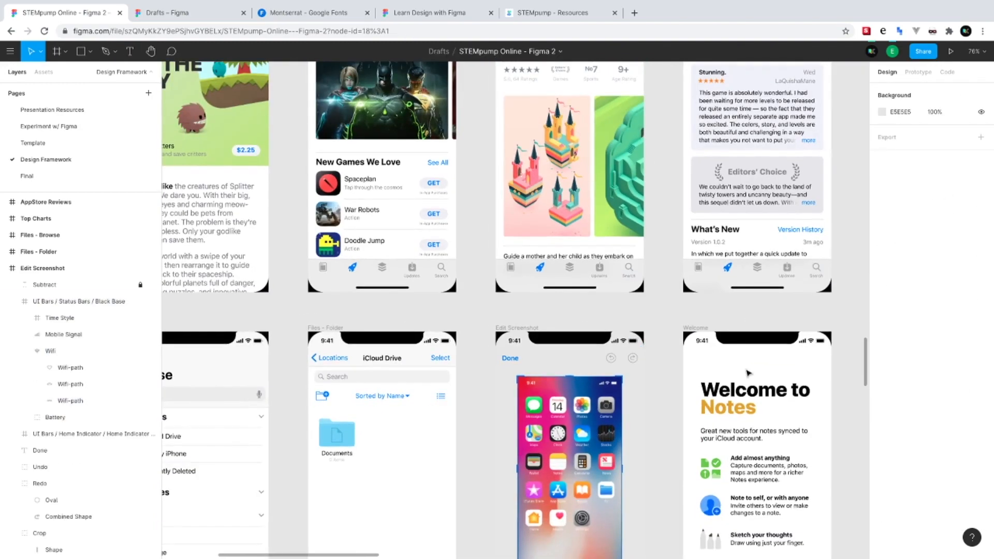
scroll(745, 372, "down", 10)
scroll(744, 371, "left", 3)
scroll(741, 371, "down", 3)
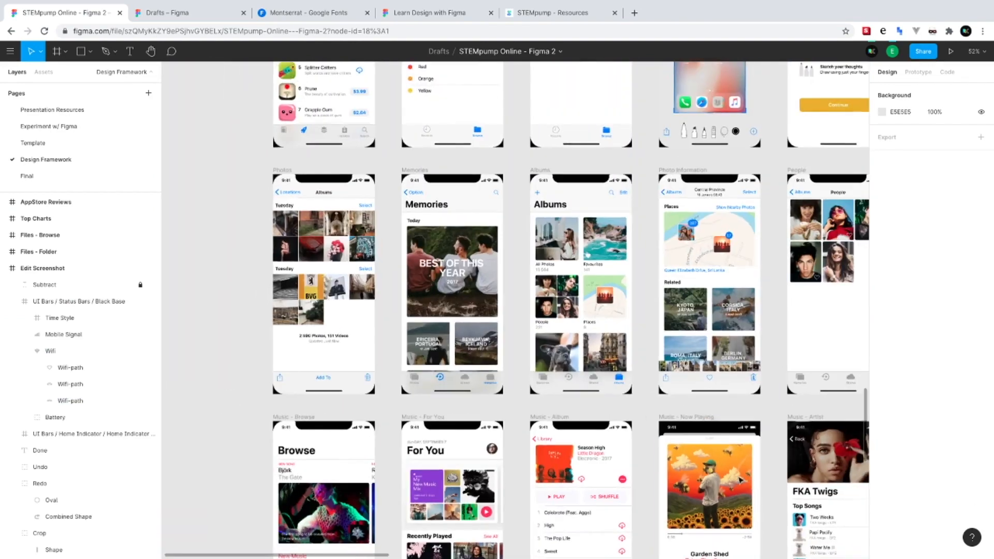
scroll(737, 375, "down", 6)
scroll(632, 406, "down", 4)
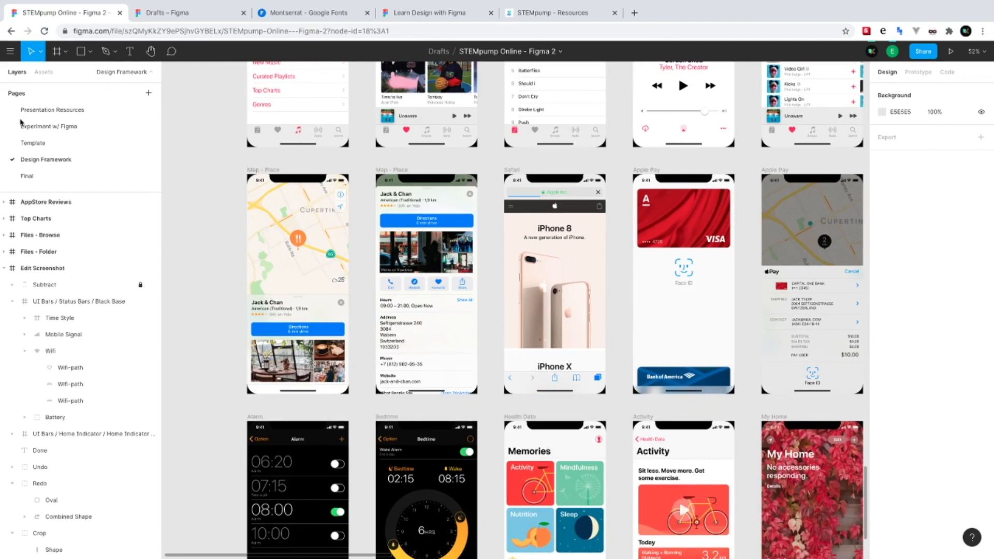
Open the Presentation Resources page and select the wireframe's large Today Card to compare it with the App Store frame
left_click(31, 109)
left_click(485, 344)
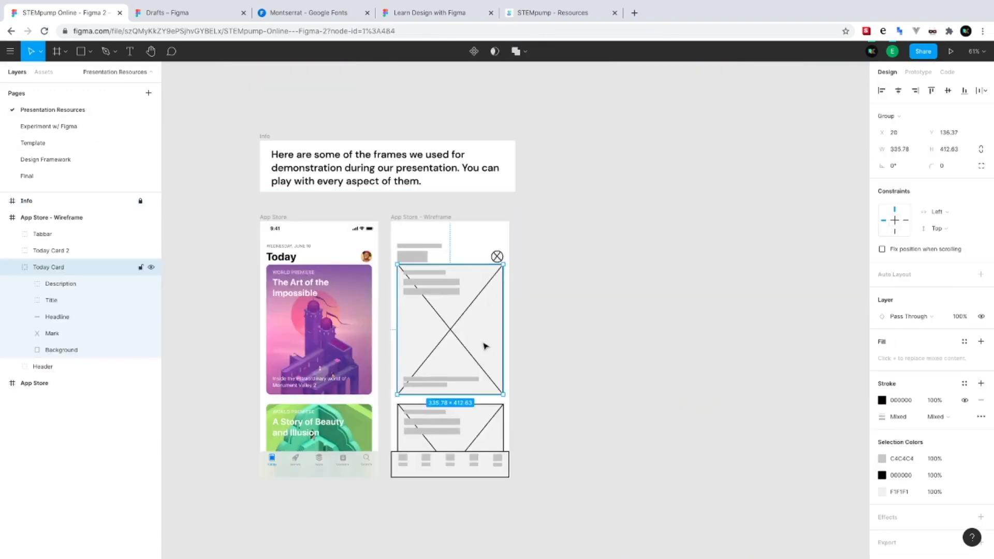
scroll(430, 343, "up", 5)
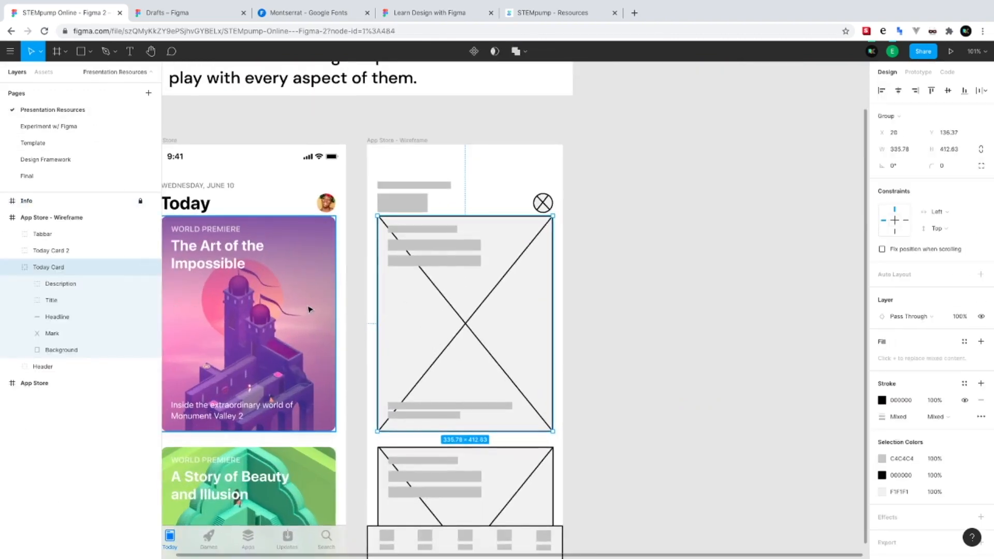
scroll(308, 310, "left", 2)
scroll(309, 310, "down", 1)
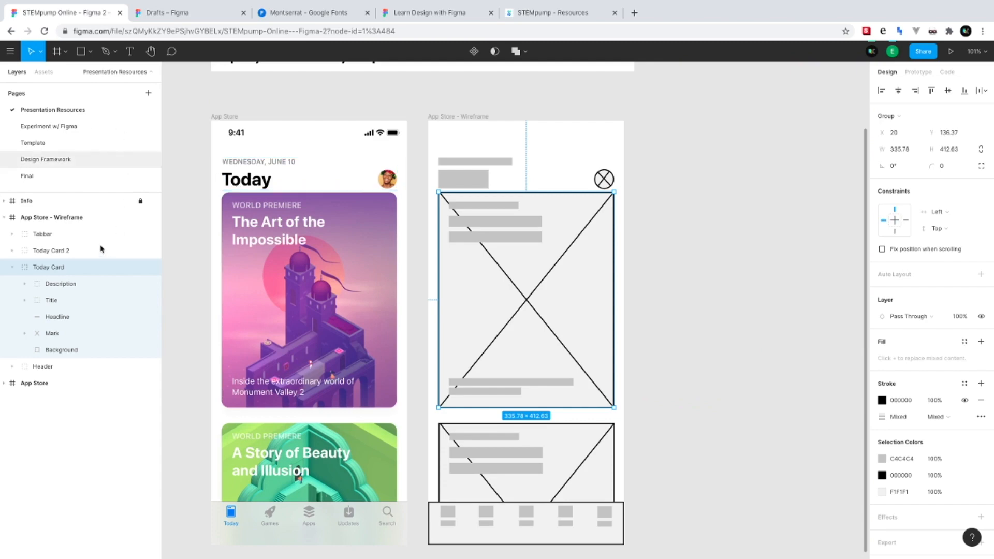
View the Template and Experiment w/ Figma pages, and return to the Design Framework page
left_click(49, 144)
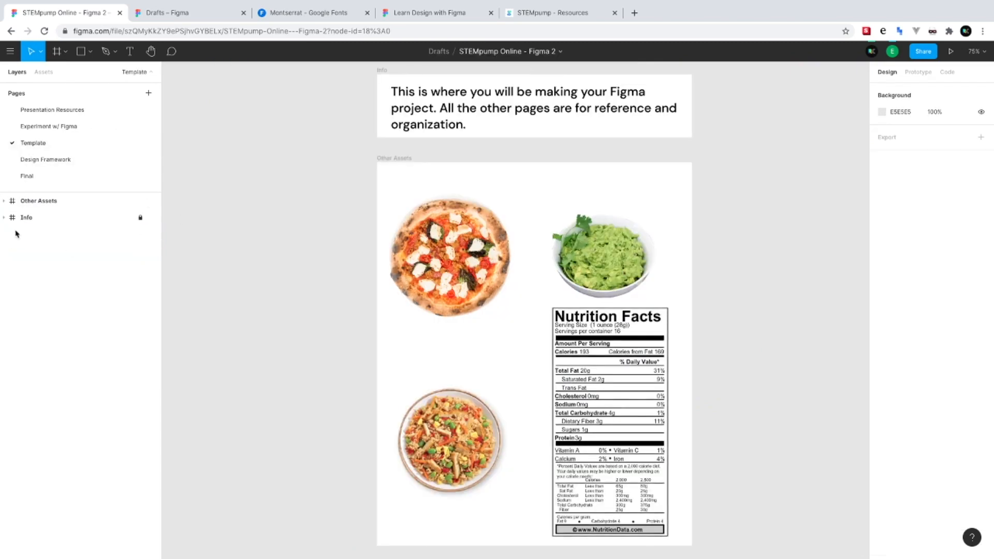
left_click(31, 126)
left_click(30, 164)
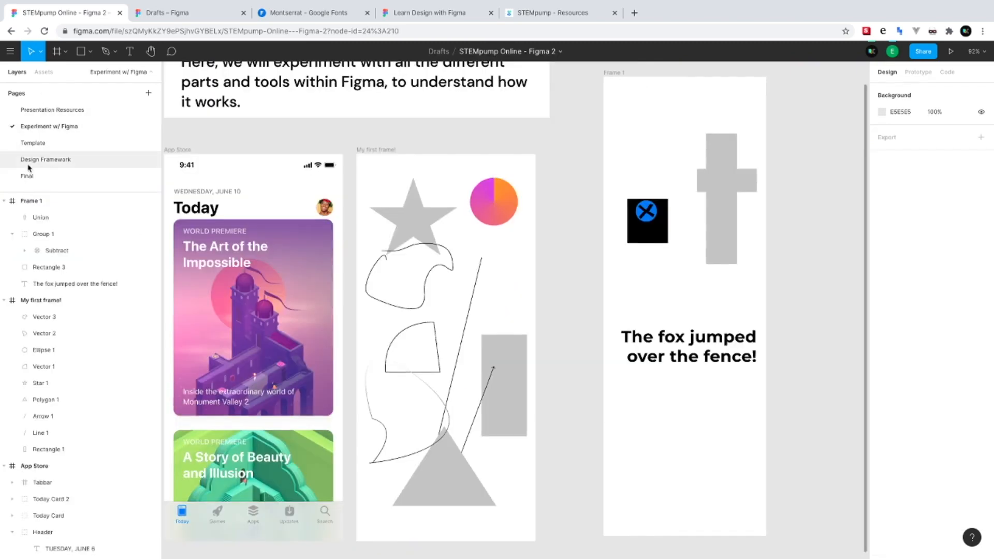
Expand the Lock Screen frame and its Subtract layer to inspect the nested layers, and collapse them again
left_click(4, 217)
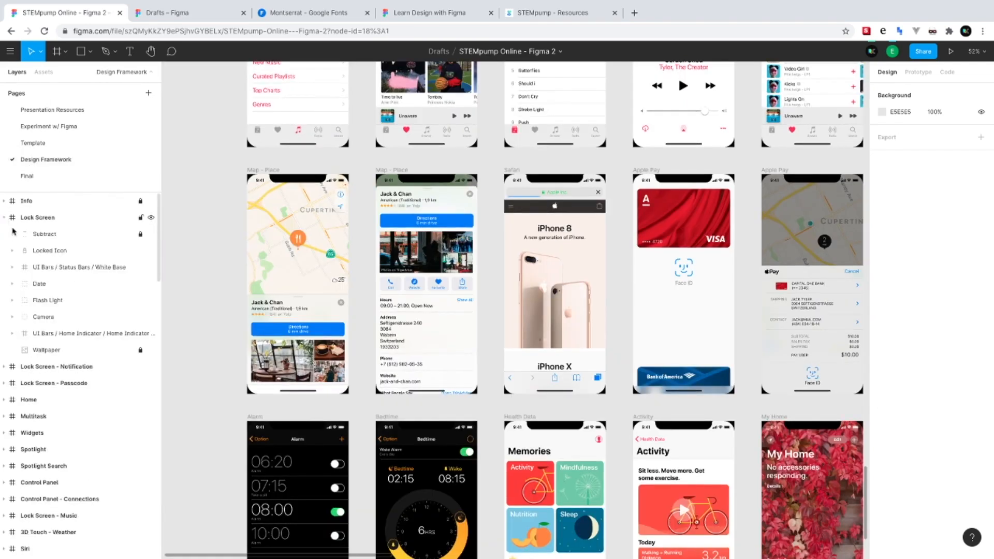
left_click(12, 234)
left_click(24, 251)
left_click(12, 234)
left_click(5, 218)
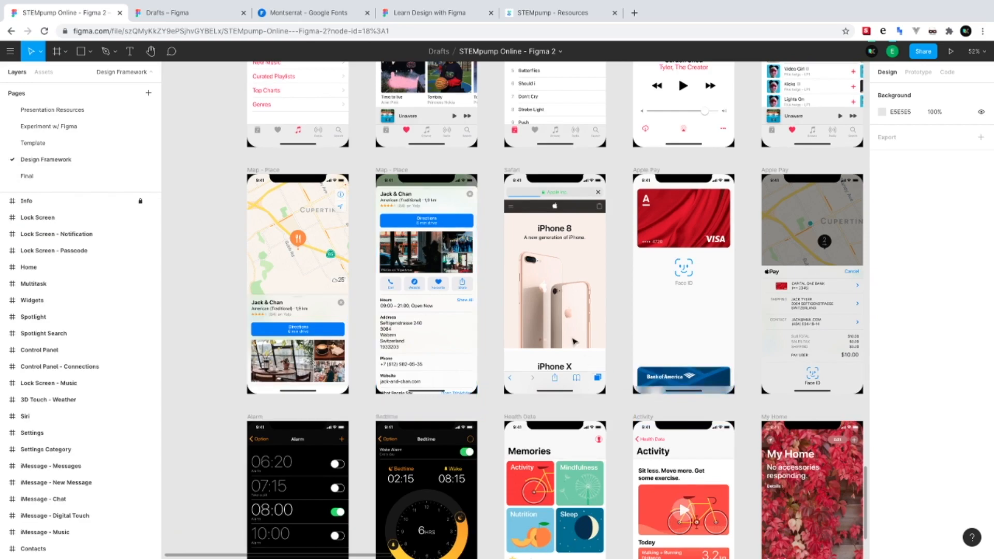
Examine the iPhone 8 image in the Safari frame up close and at overview scale
scroll(574, 341, "up", 5)
scroll(574, 342, "down", 3)
scroll(574, 341, "up", 3)
scroll(574, 341, "down", 5)
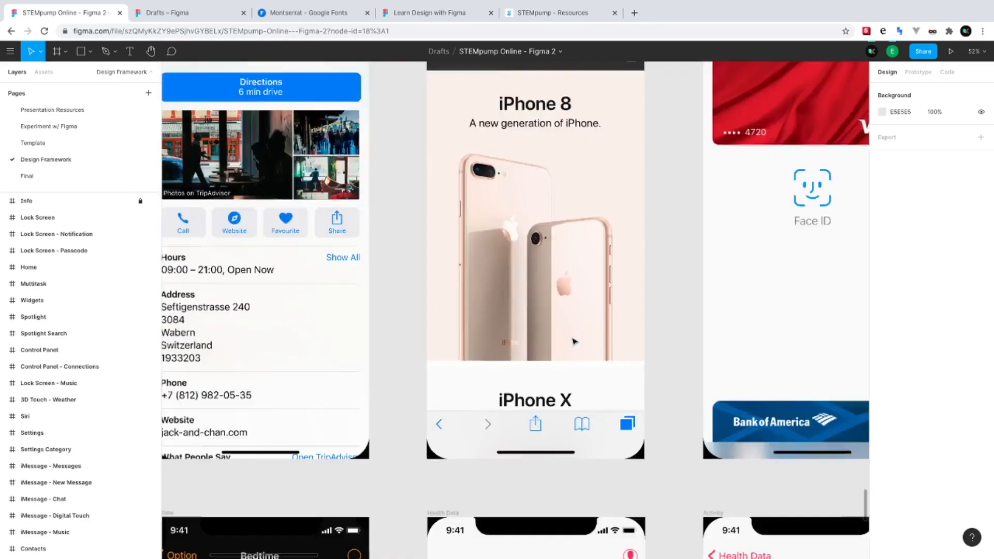
scroll(574, 341, "up", 3)
scroll(577, 328, "down", 10)
scroll(578, 315, "up", 10)
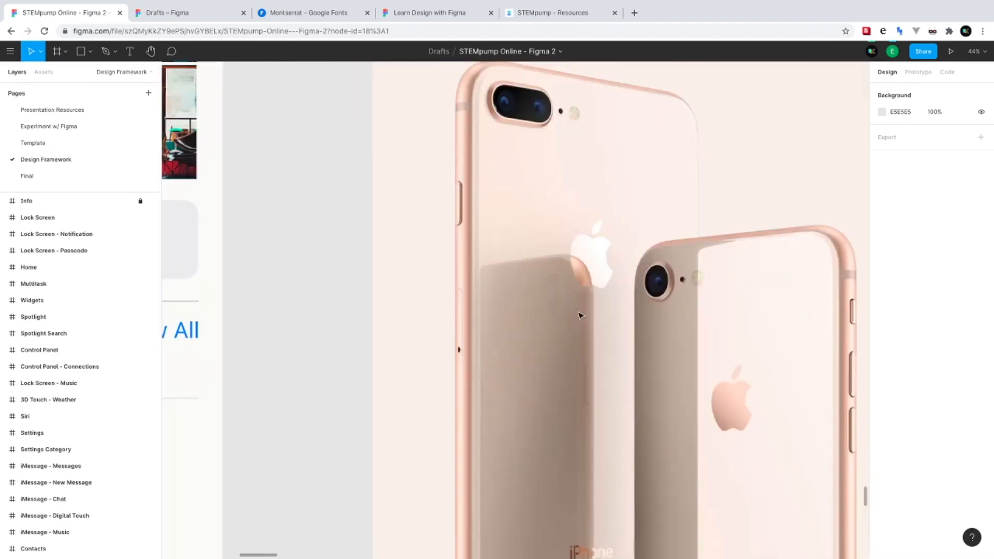
scroll(574, 312, "down", 5)
key("minus")
key("plus")
key("minus")
key("plus")
key("plus")
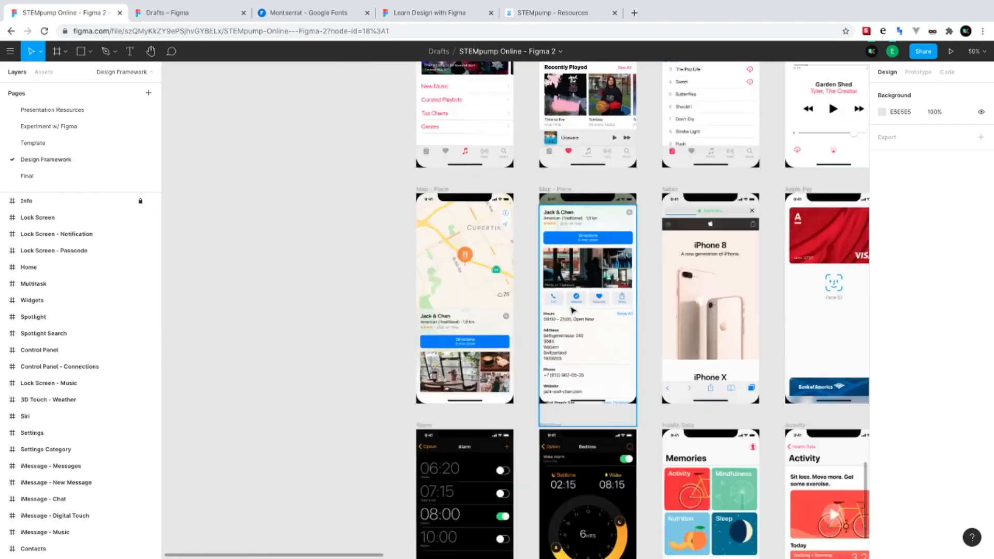
Look through the Music, Photos, App Store, Mail and iMessage frames back up to the Lock Screen row
scroll(572, 310, "right", 10)
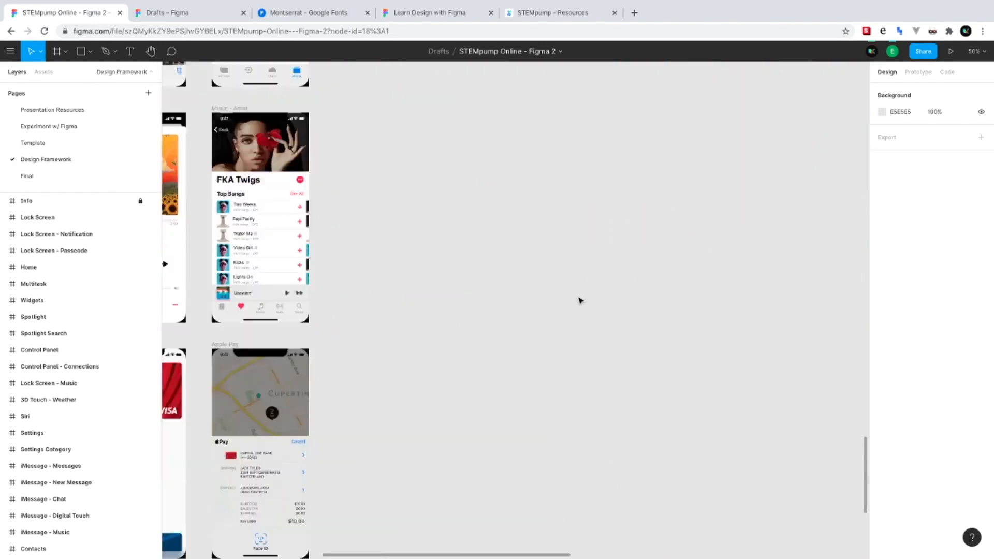
scroll(636, 193, "left", 6)
scroll(635, 193, "up", 5)
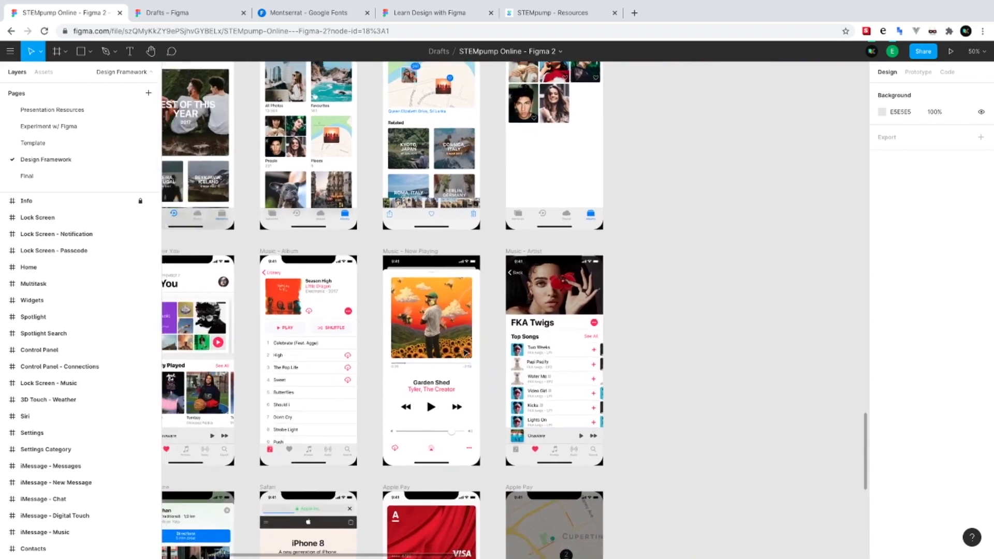
scroll(231, 340, "left", 2)
scroll(548, 328, "up", 10)
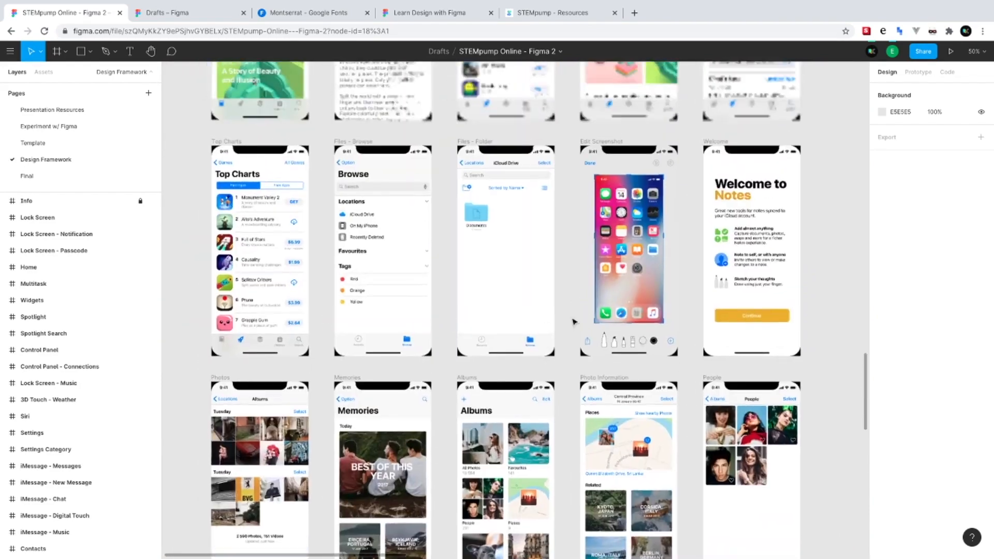
scroll(325, 315, "down", 1)
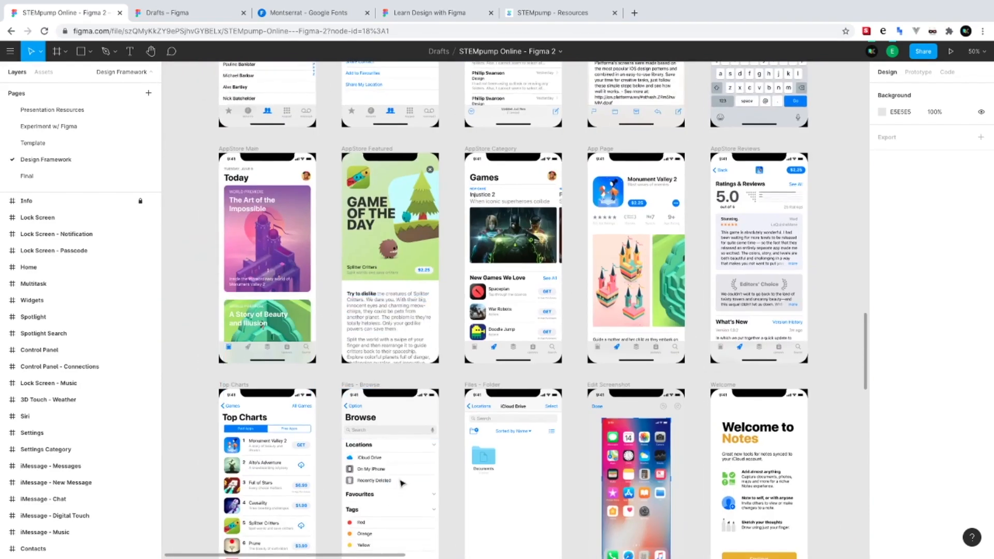
scroll(262, 245, "left", 1)
scroll(259, 239, "up", 5)
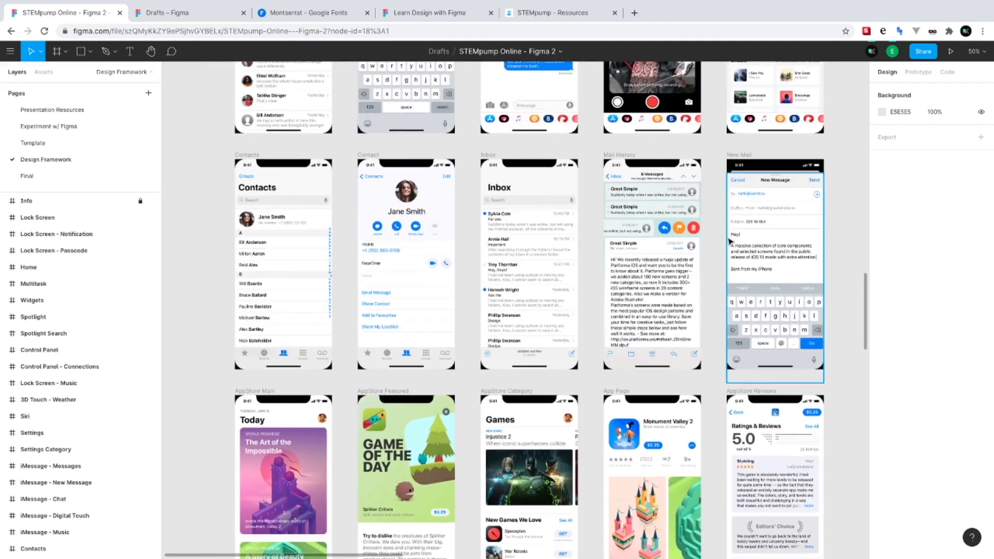
scroll(750, 233, "up", 4)
scroll(771, 223, "up", 12)
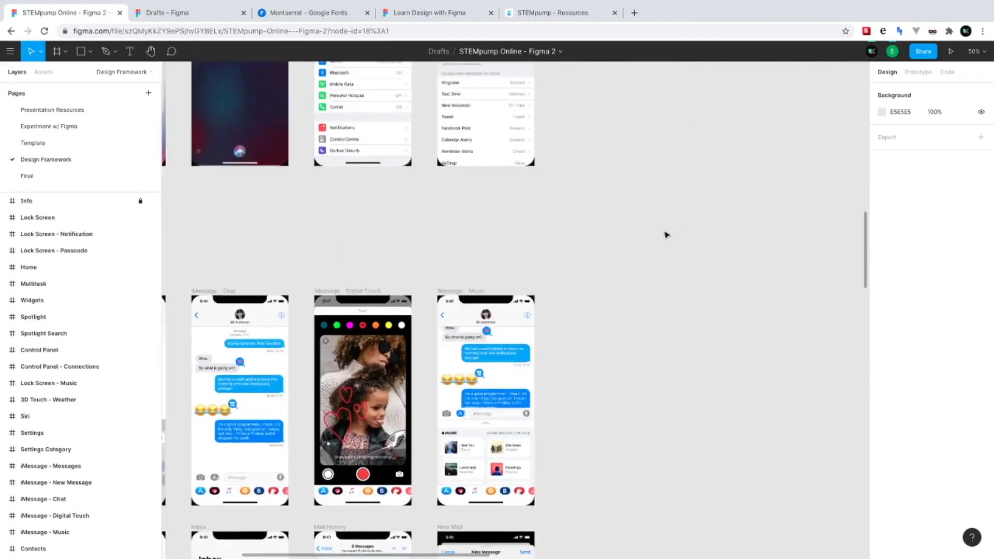
scroll(517, 255, "up", 3)
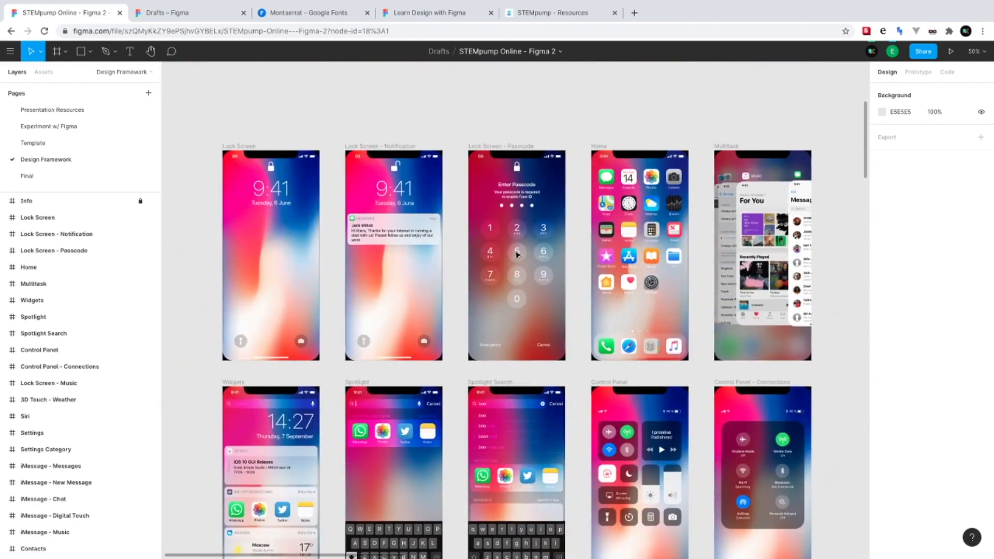
Look over the last two rows of sample screens, from Map - Place and Safari to Health Data and My Home
scroll(516, 255, "down", 20)
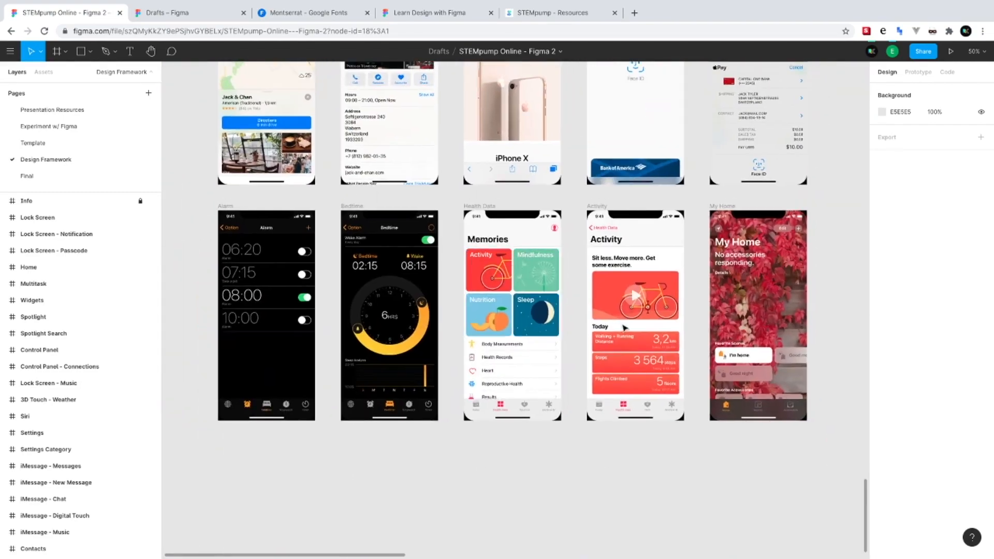
scroll(343, 343, "up", 4)
scroll(342, 343, "up", 1)
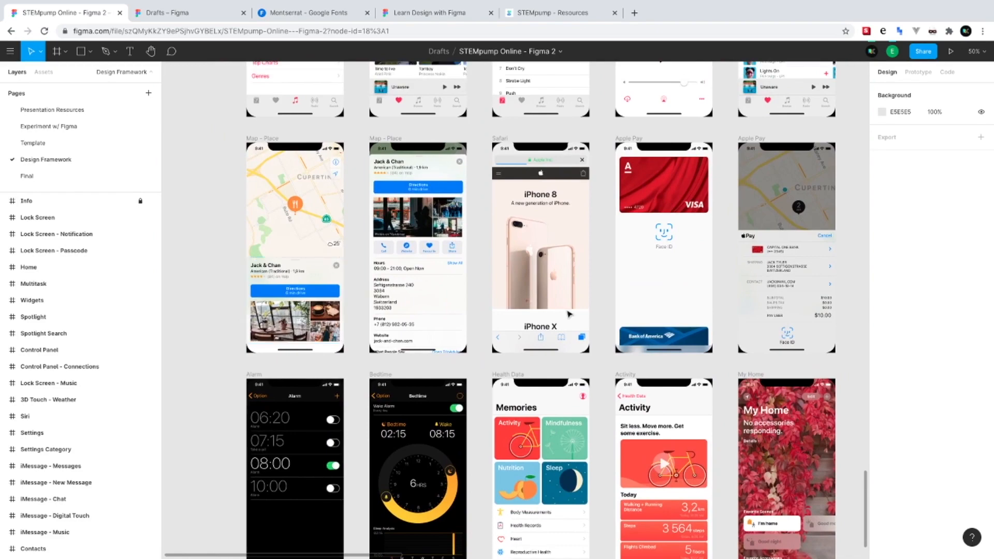
scroll(414, 331, "down", 3)
scroll(414, 331, "right", 2)
scroll(492, 315, "up", 4)
scroll(569, 299, "down", 2)
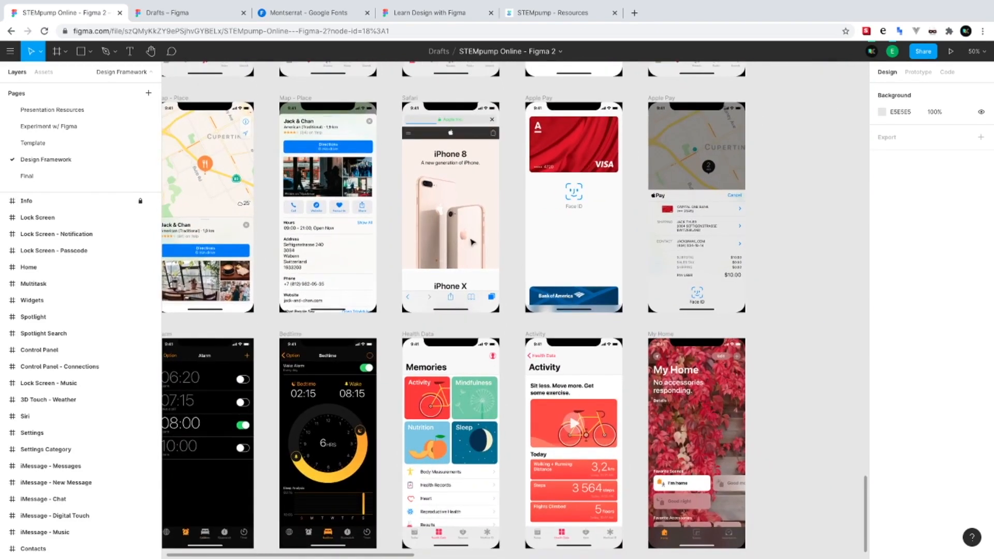
Examine the component sheets beside the sample screens, including Keyboards, Typography & Colors, Graphics, UI Bars and UI Controls
scroll(463, 241, "right", 15)
scroll(463, 241, "down", 10)
scroll(456, 241, "up", 5)
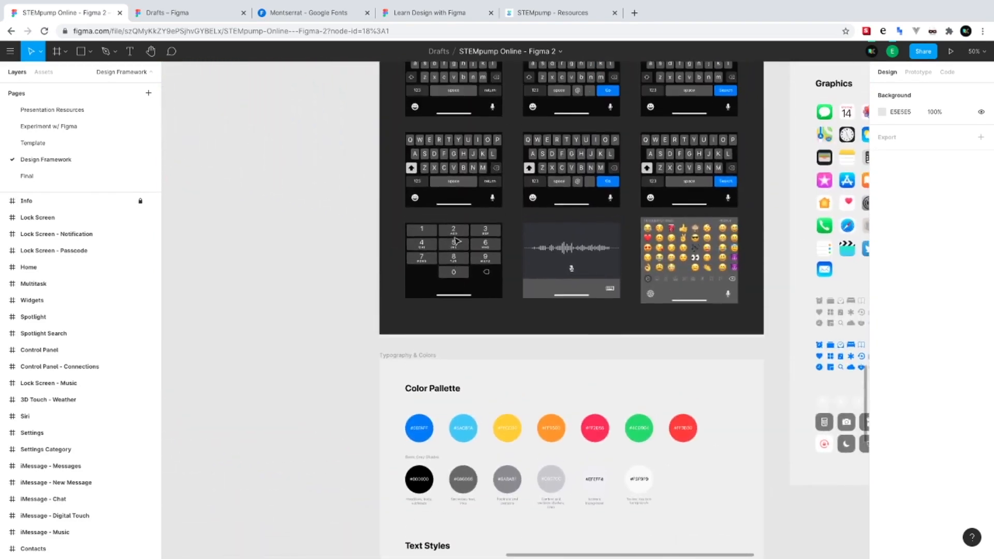
scroll(457, 241, "down", 8)
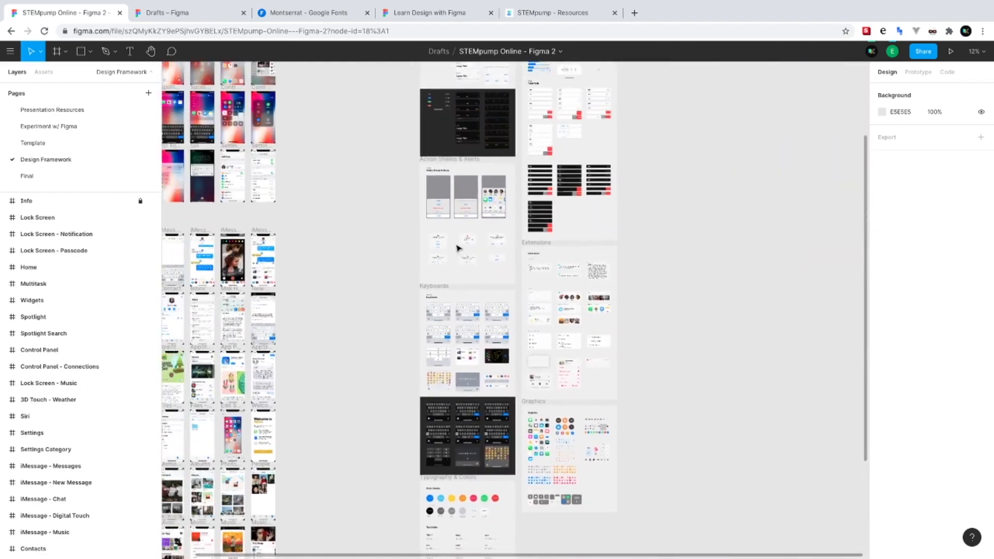
scroll(458, 247, "up", 4)
scroll(457, 244, "down", 8)
scroll(456, 243, "up", 6)
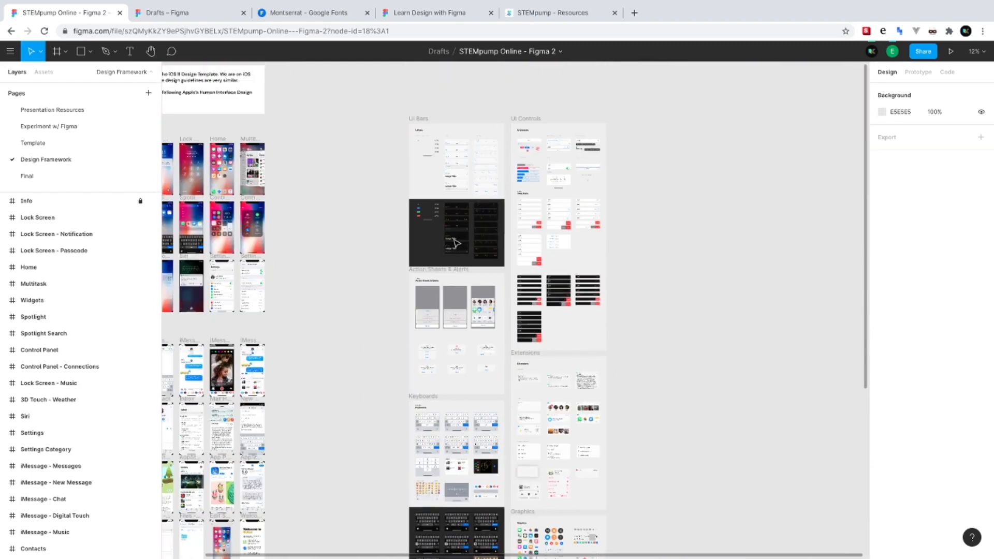
Recolor the first light status bar on the UI Bars sheet to FF0000 through its selection color
scroll(455, 166, "up", 10)
scroll(457, 166, "down", 4)
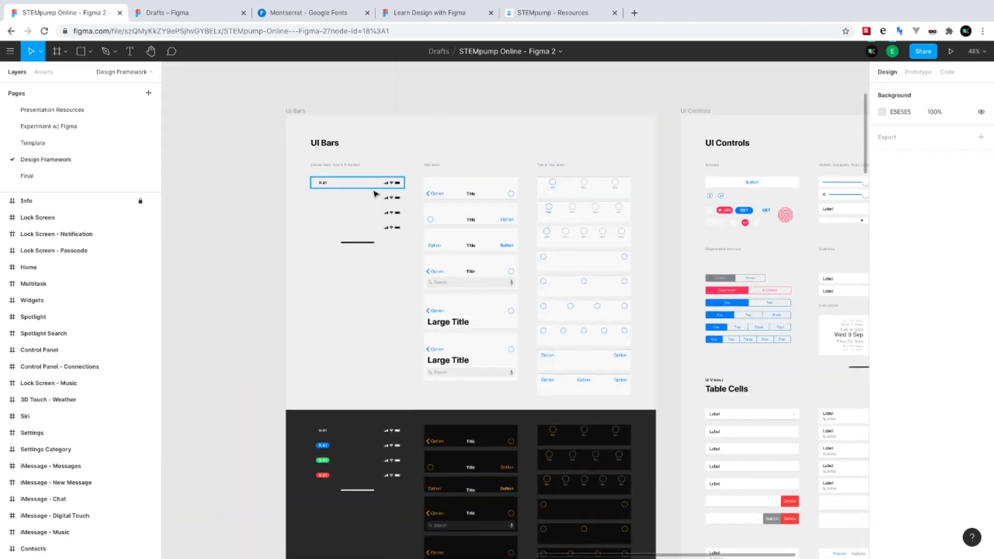
scroll(375, 194, "up", 5)
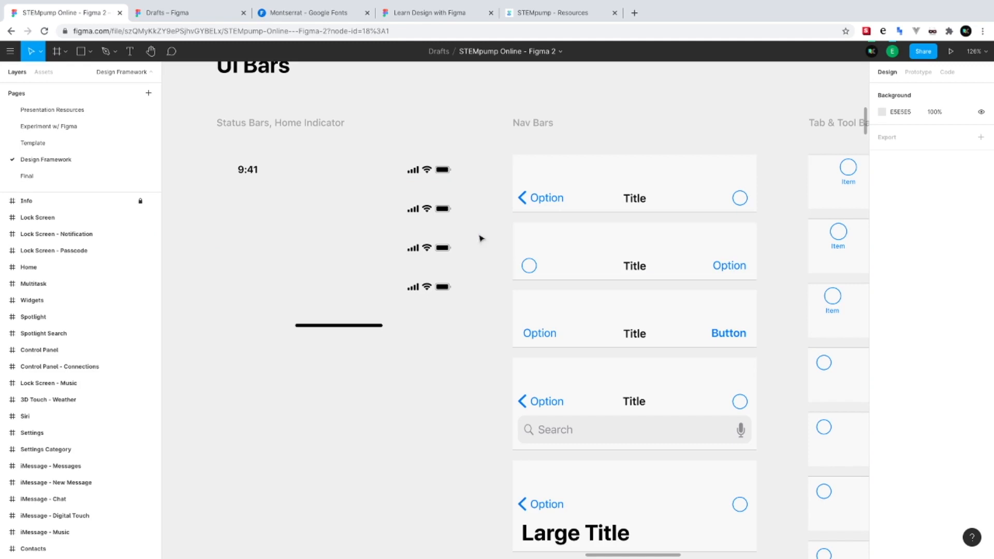
left_click(424, 170)
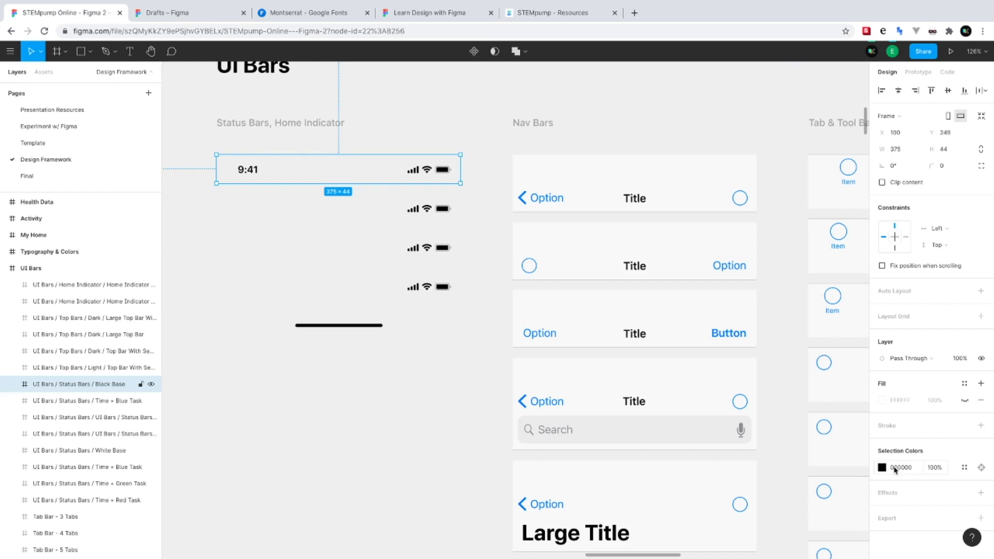
left_click(895, 470)
type("ed")
key("Return")
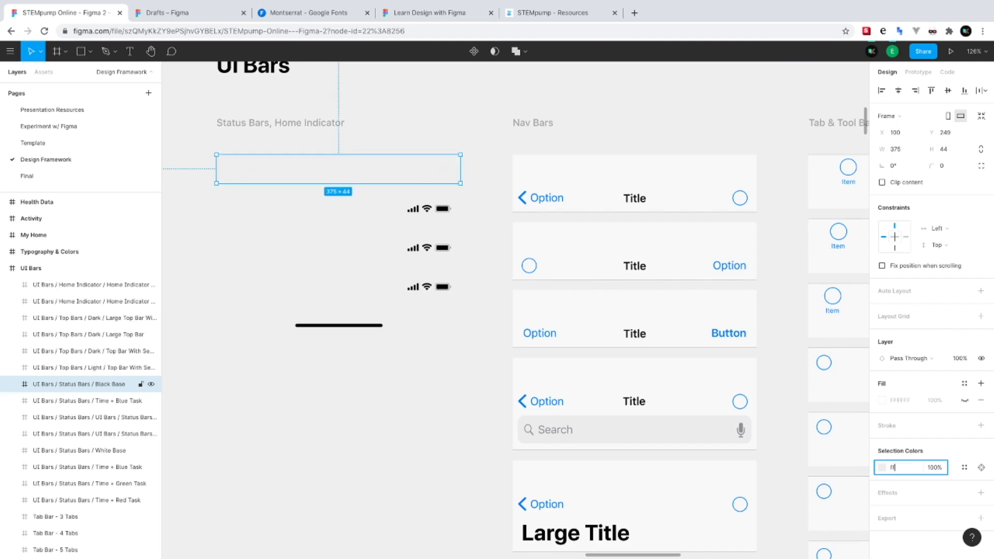
type("ff0000")
key("Return")
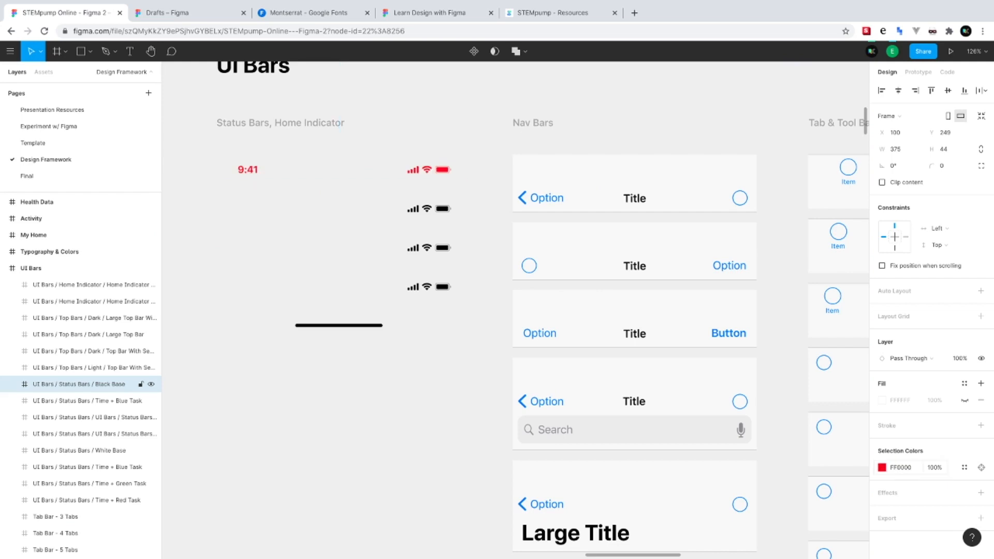
Inspect the recolored status bar icons up close and undo the red color change
scroll(496, 157, "up", 5)
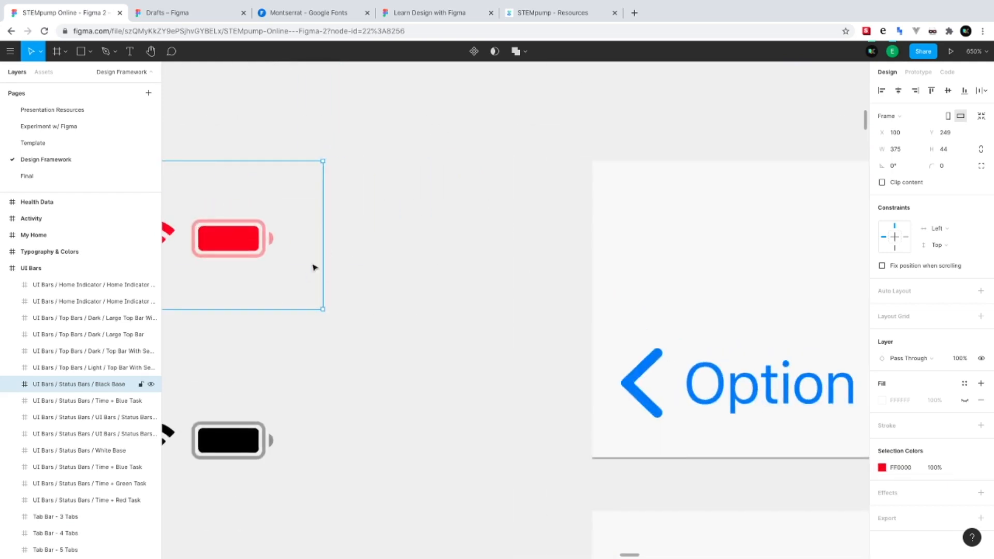
scroll(325, 252, "left", 5)
key("ctrl+z")
key("ctrl+z")
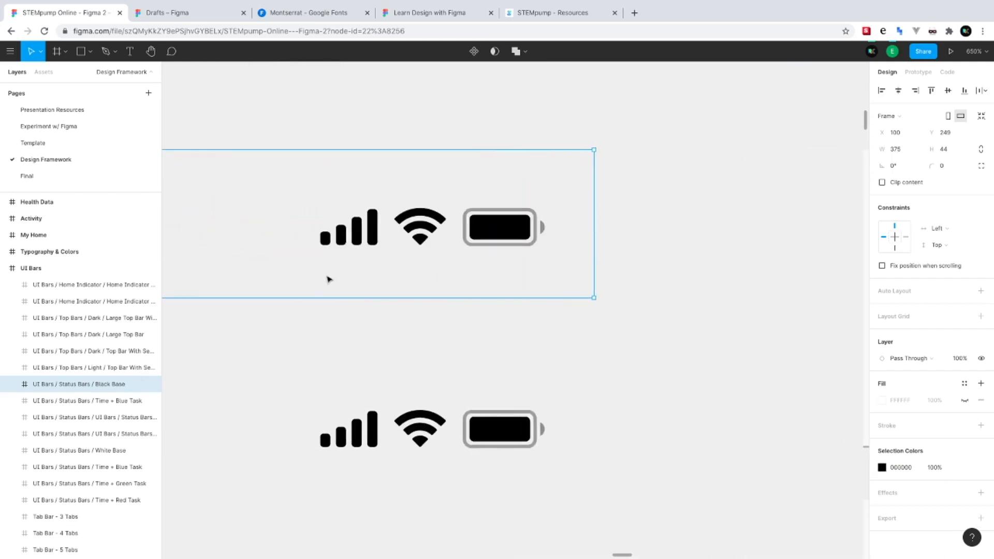
Try fff as the same status bar's selection color and undo it
scroll(328, 280, "down", 5)
scroll(353, 264, "left", 3)
scroll(353, 264, "down", 2)
left_click(888, 471)
type("fff")
key("Return")
key("ctrl+z")
Look over the light and dark navigation bars, tab bars and toolbars on the UI Bars sheet
scroll(612, 316, "right", 4)
scroll(613, 316, "right", 1)
scroll(615, 243, "down", 5)
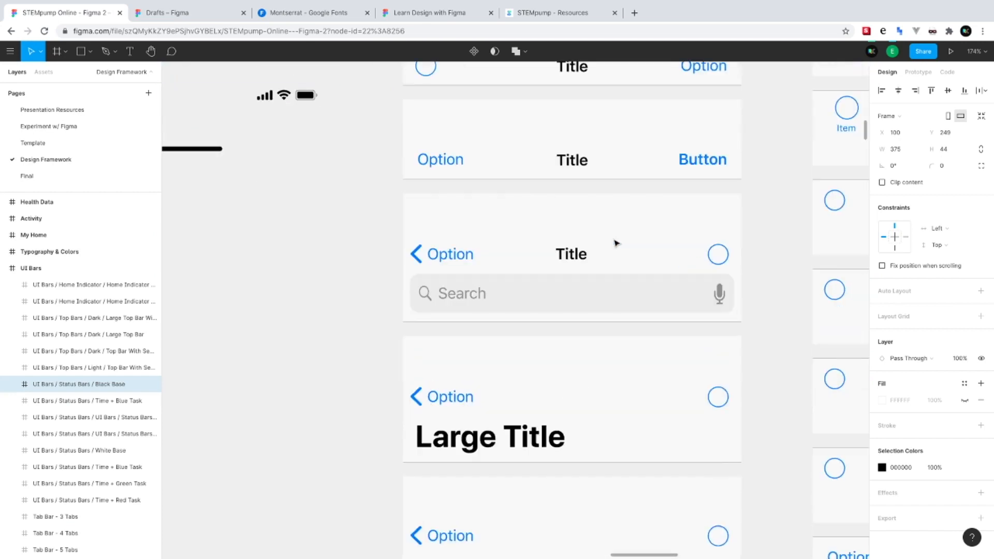
scroll(617, 242, "up", 2)
scroll(617, 242, "right", 3)
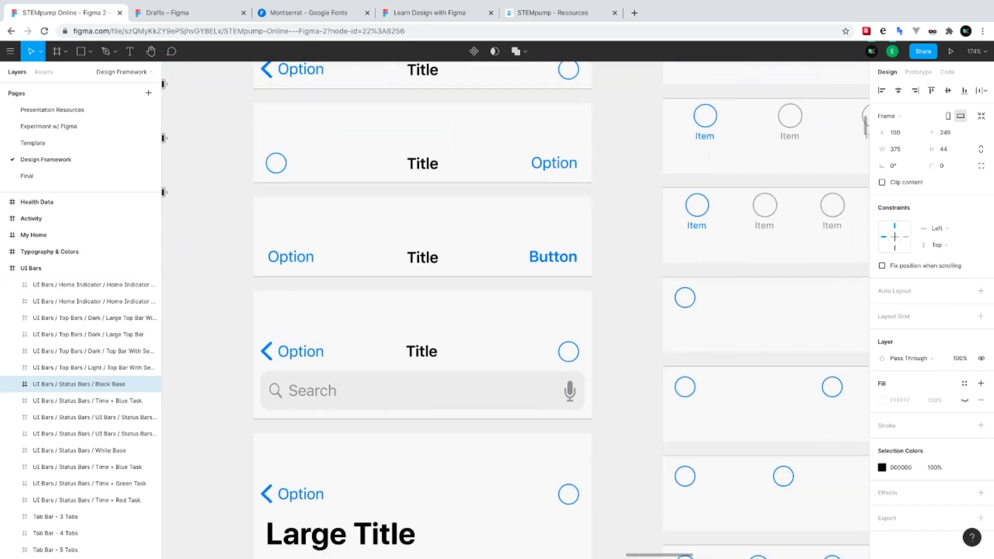
scroll(411, 201, "down", 4)
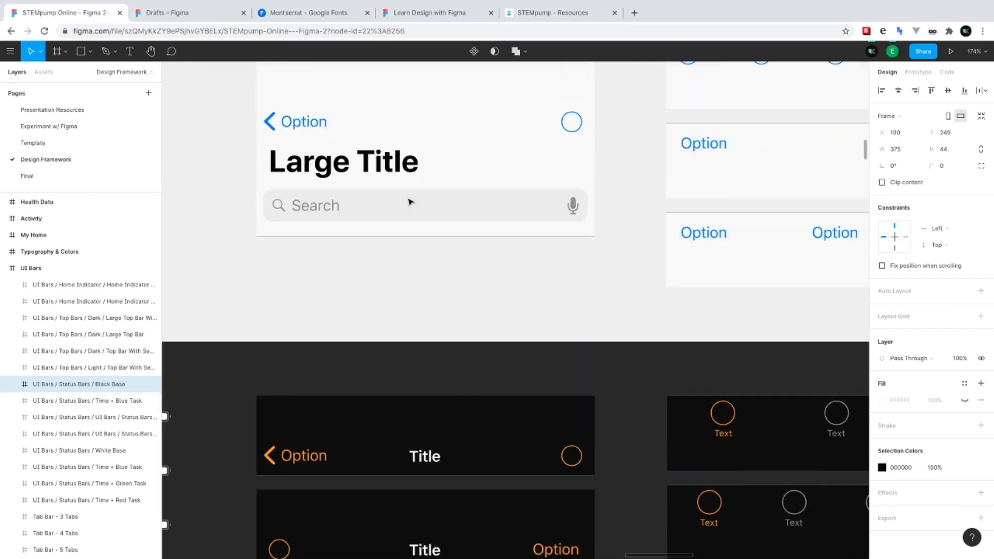
scroll(410, 201, "down", 5)
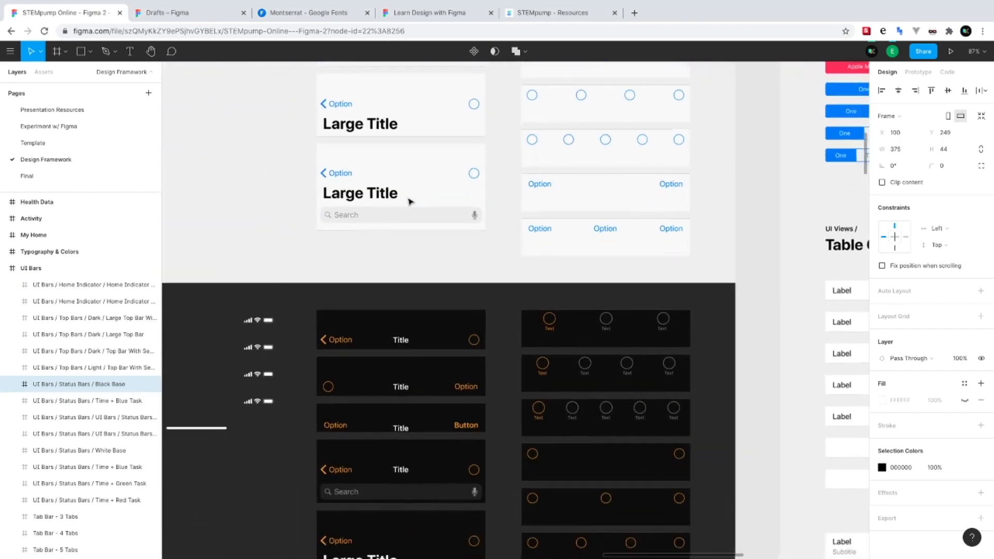
scroll(410, 201, "down", 5)
scroll(546, 308, "up", 4)
scroll(545, 308, "right", 2)
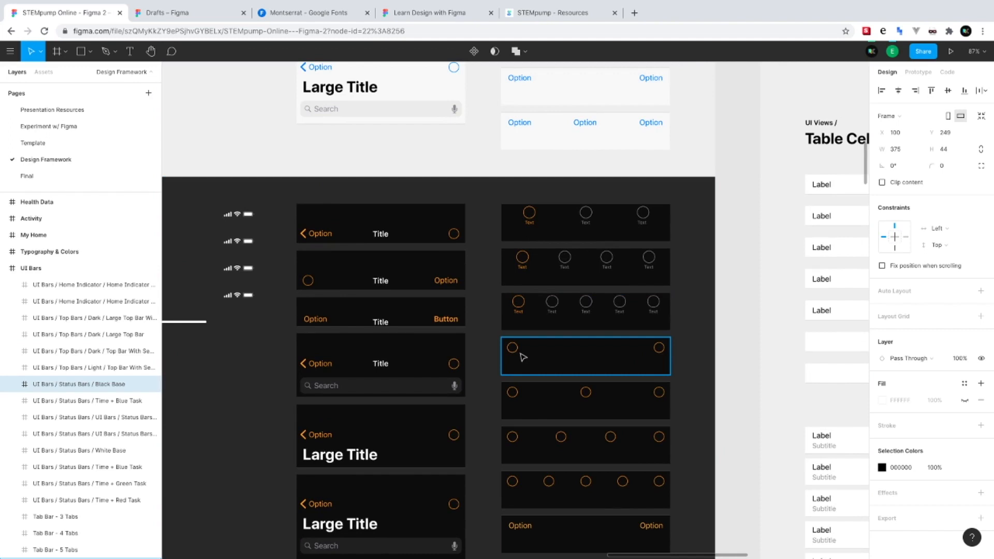
Try the dark grey 212121 in place of the orange on the dark two-action toolbar, and undo it
left_click(522, 357)
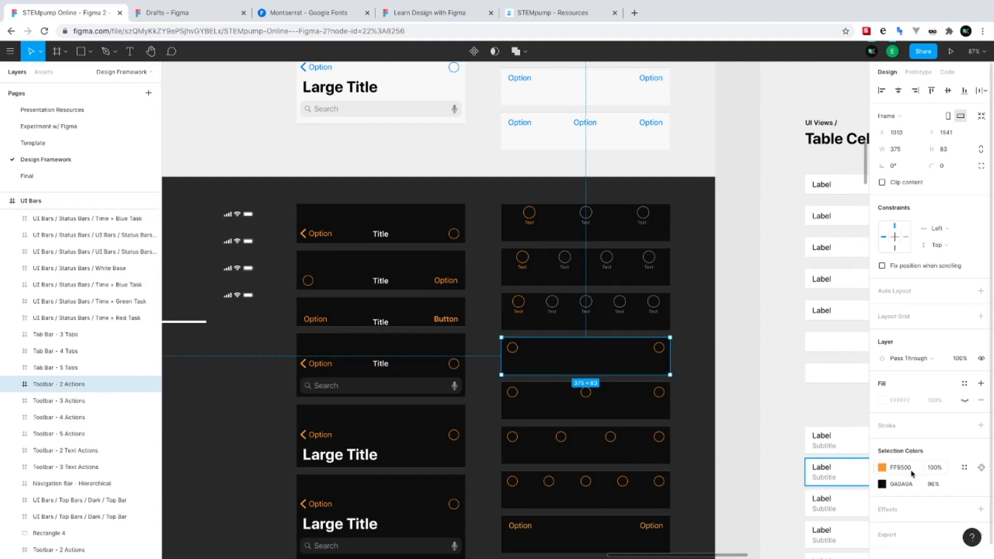
left_click(884, 466)
left_click_drag(803, 399, 747, 408)
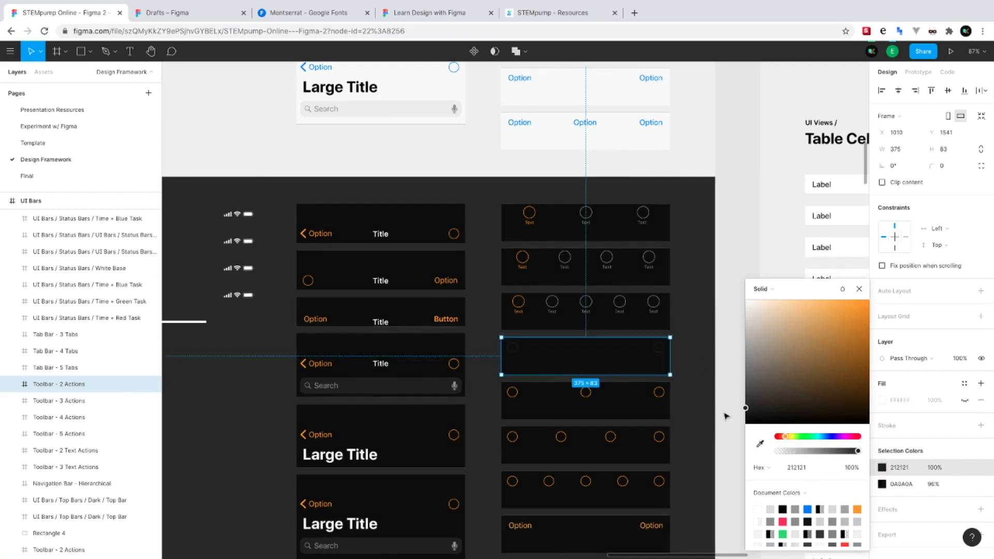
left_click(858, 288)
key("ctrl+z")
Examine the light table cells and the UI Controls sheet's buttons, segmented controls, sliders, switches, date picker, edit menus and progress indicators
scroll(694, 181, "up", 4)
scroll(694, 182, "right", 5)
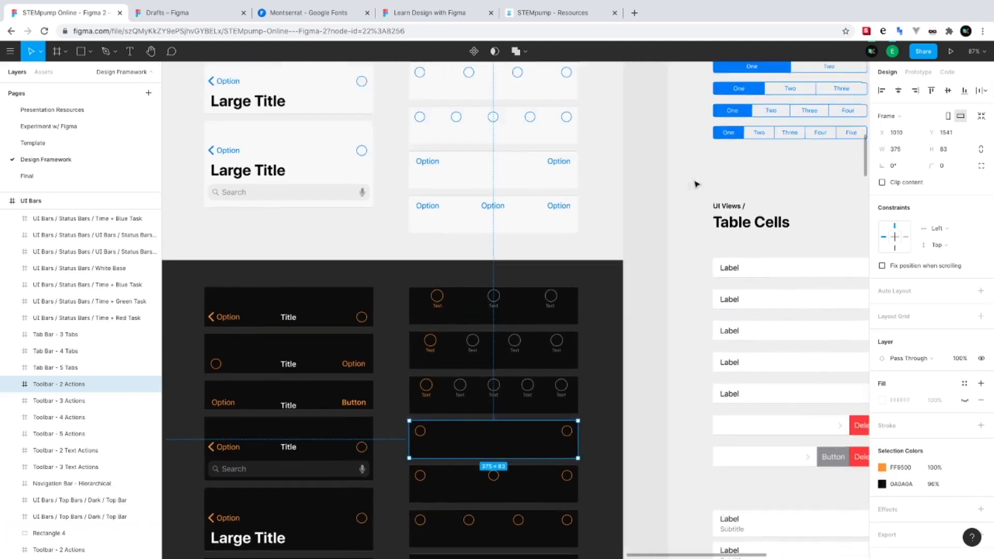
scroll(696, 185, "down", 3)
scroll(696, 184, "right", 3)
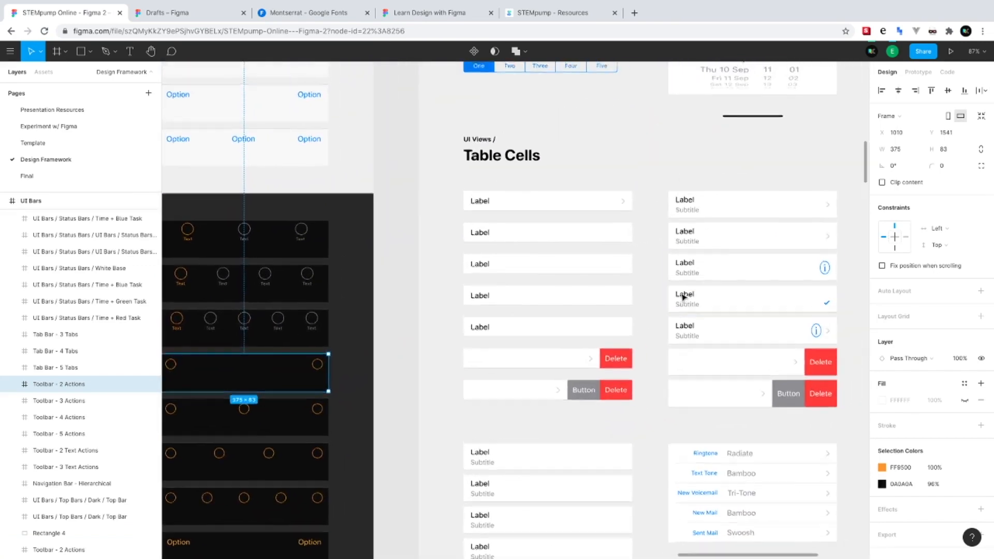
scroll(683, 297, "down", 2)
scroll(681, 293, "up", 8)
scroll(680, 292, "right", 1)
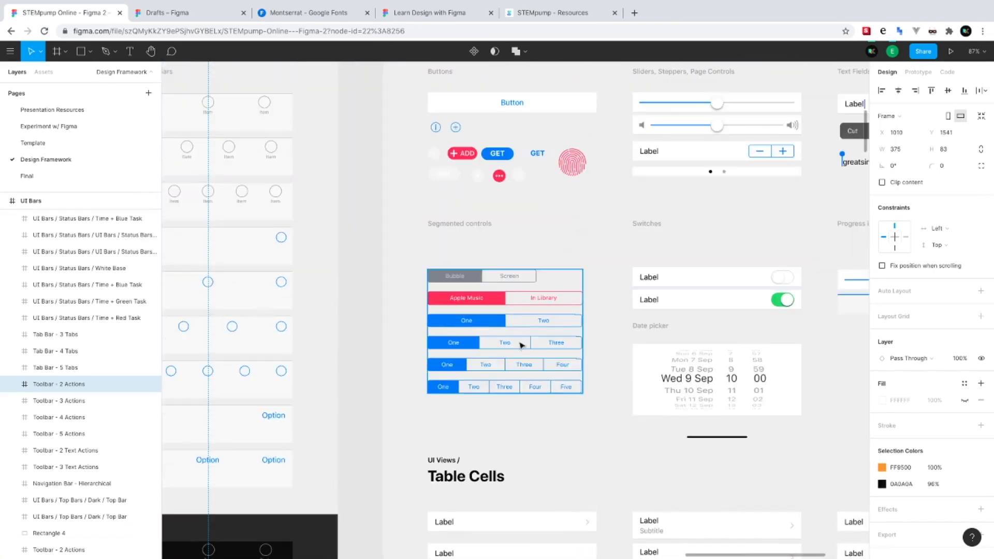
scroll(494, 296, "left", 1)
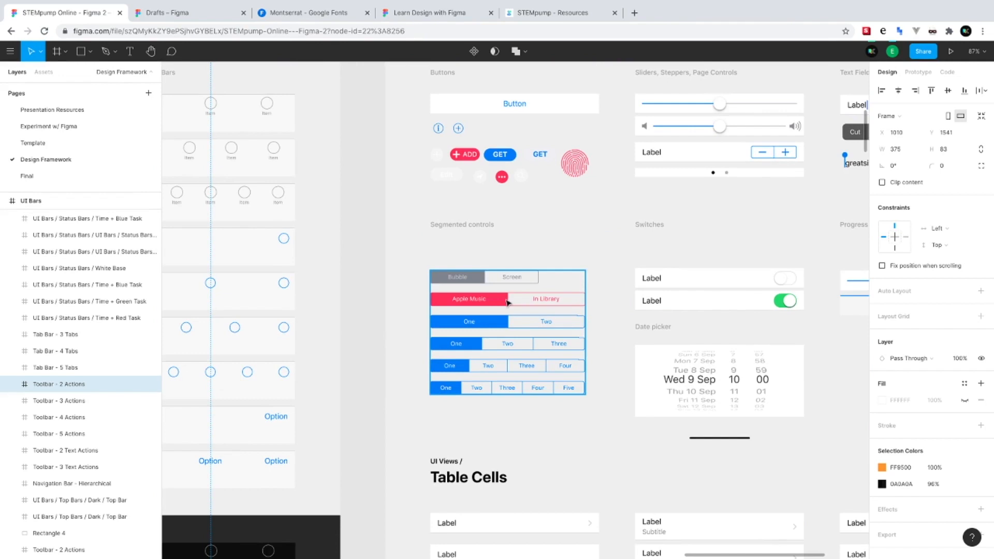
scroll(507, 303, "up", 2)
scroll(507, 303, "right", 2)
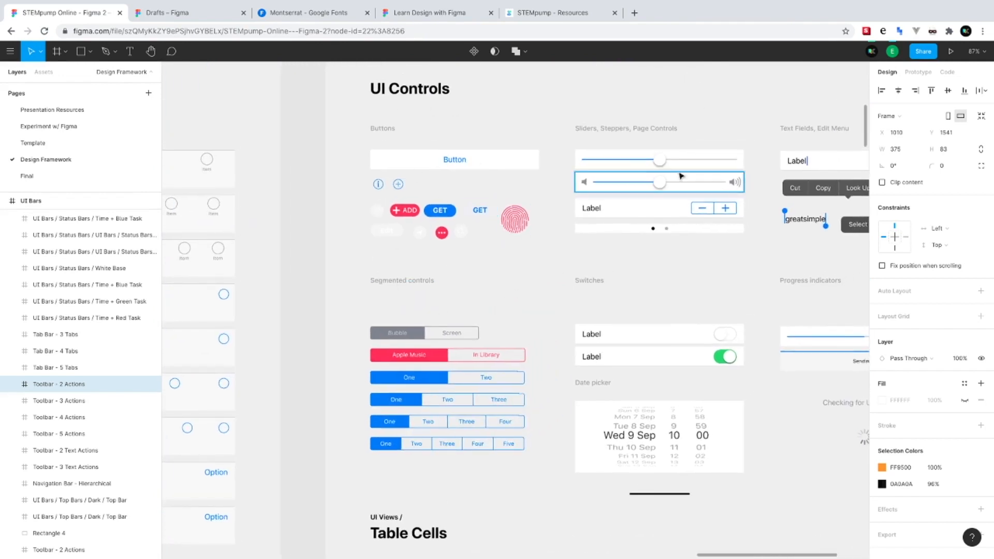
scroll(695, 263, "down", 2)
scroll(695, 264, "right", 2)
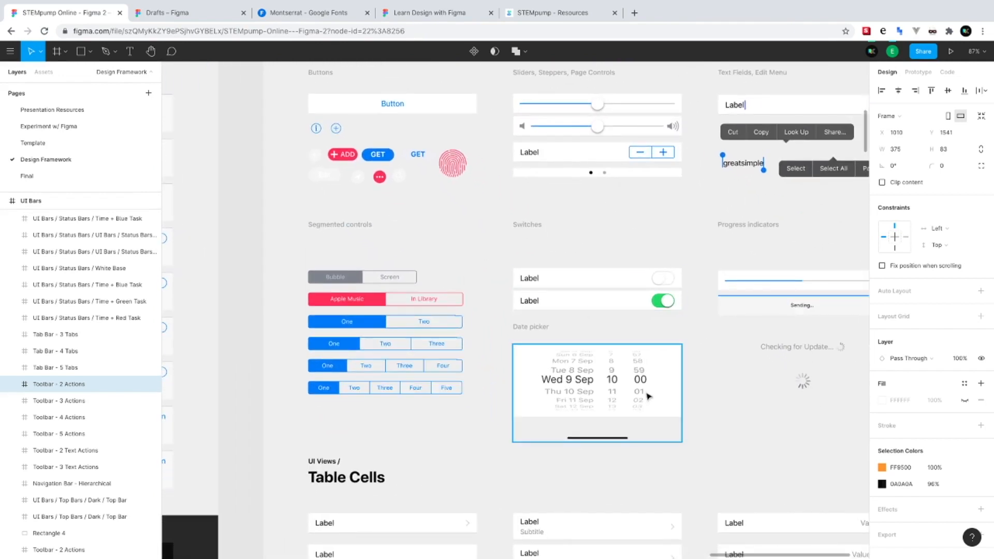
scroll(647, 397, "right", 6)
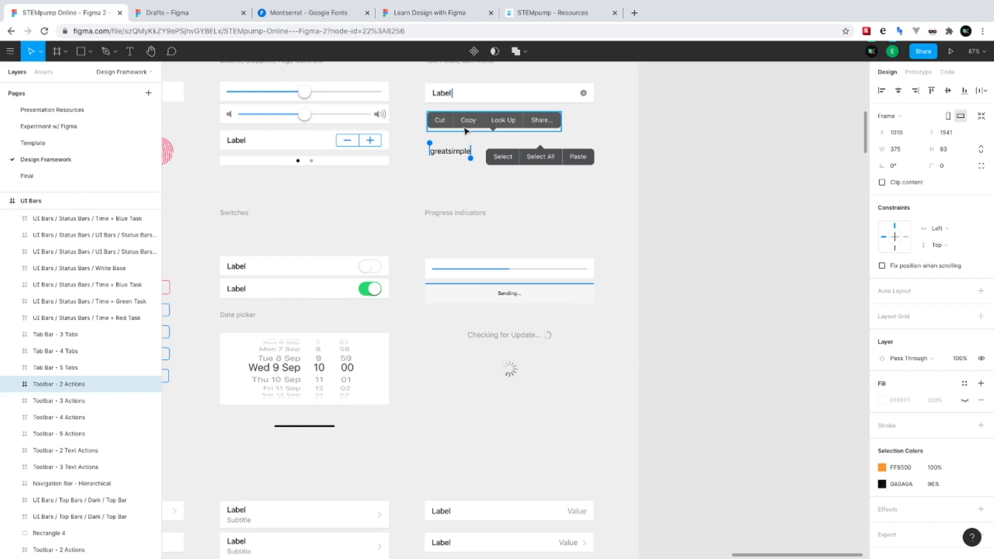
Look over the dark table cells and the action sheet and share sheet samples
scroll(488, 221, "down", 10)
scroll(489, 289, "left", 2)
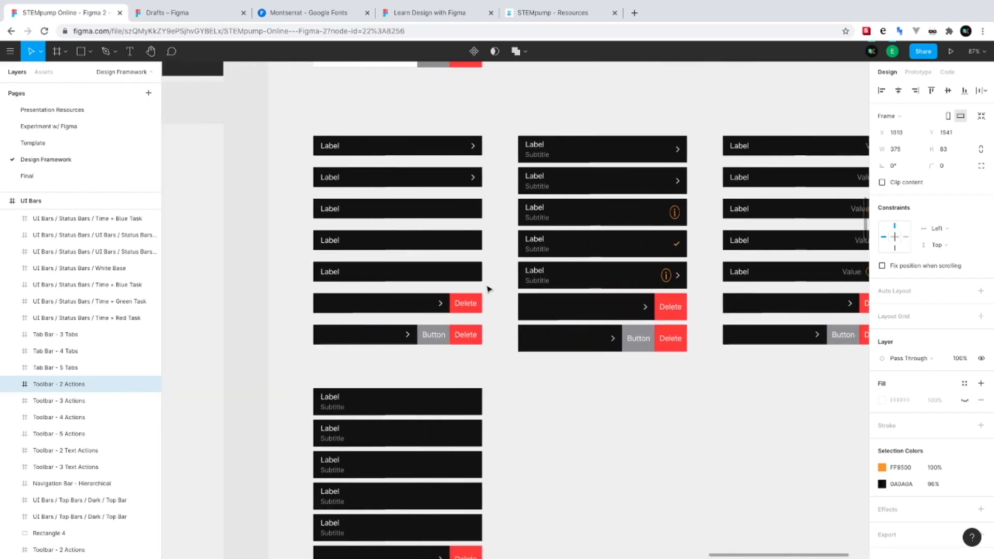
scroll(488, 287, "down", 5)
scroll(488, 287, "left", 6)
scroll(488, 288, "up", 5)
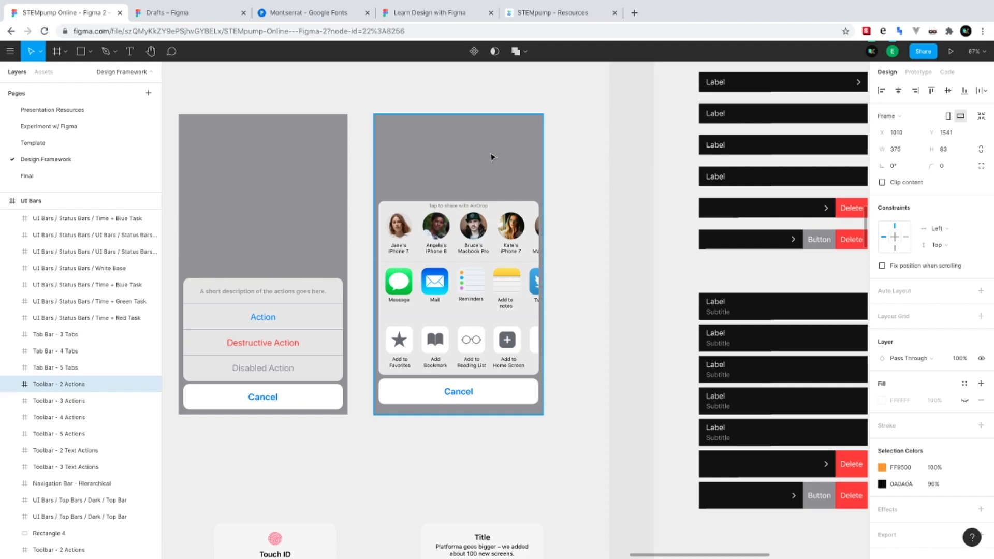
Search the web for "ios 13 gui figma" in a new tab and open the iOS/iPadOS 13 Design UI Kit
left_click(635, 13)
type("ios 13 gui figma")
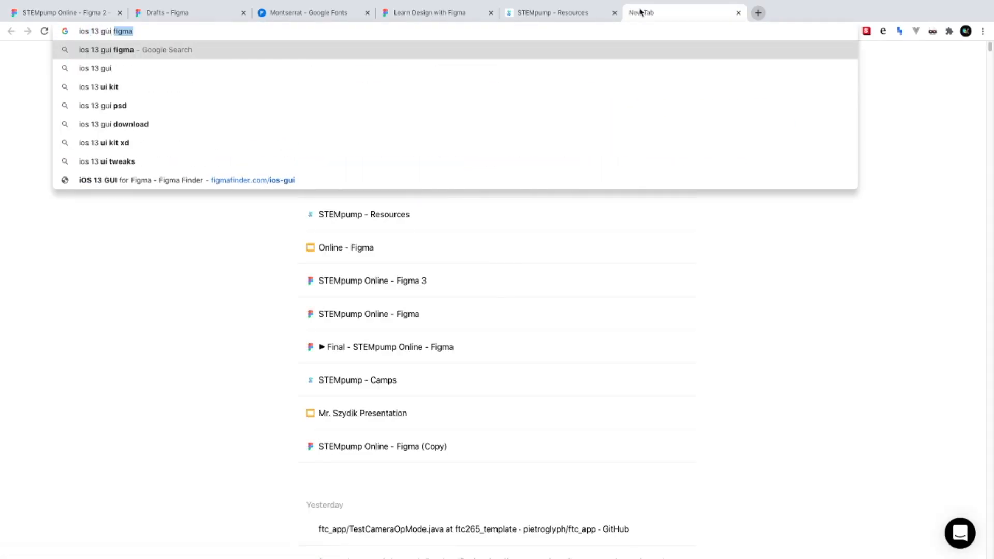
key("Return")
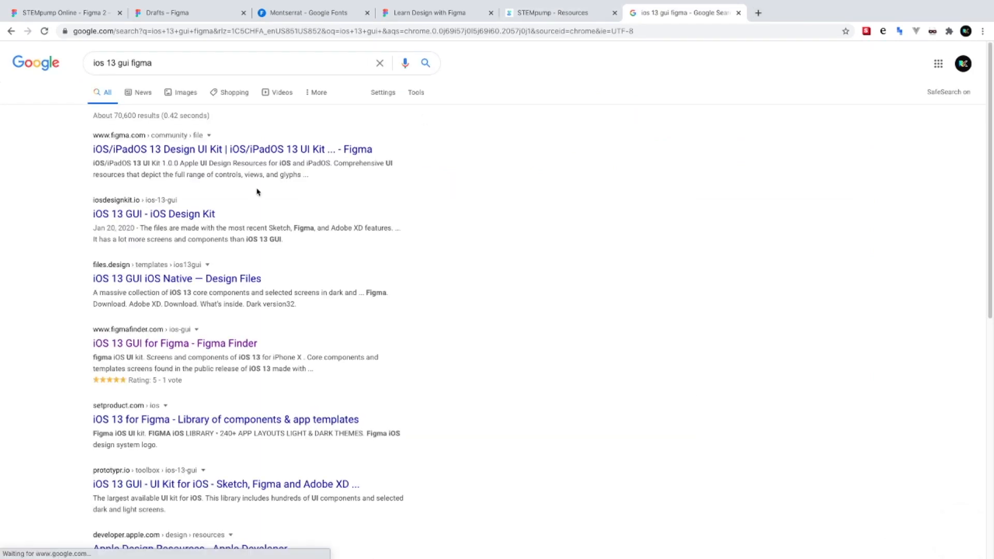
left_click(248, 149)
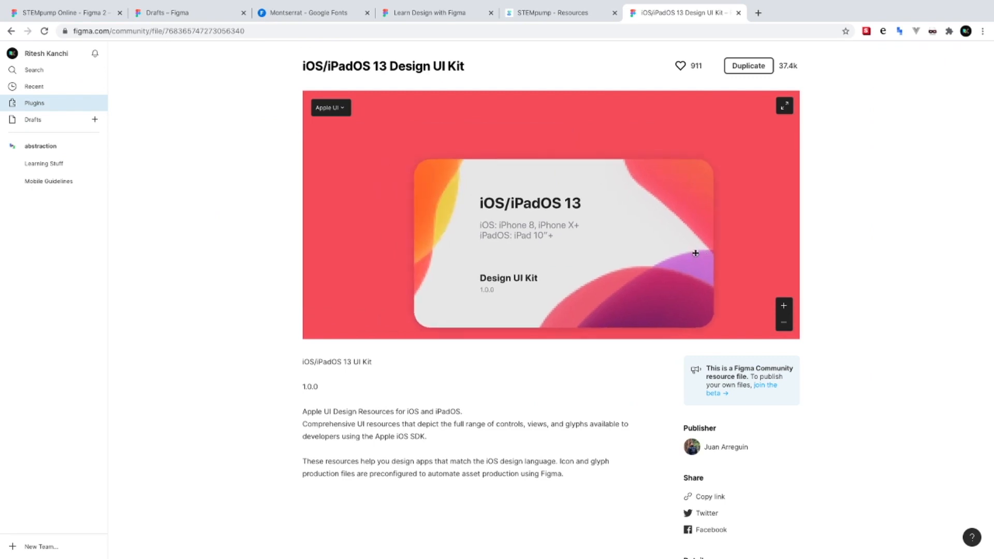
Preview the kit's Color and All Symbols pages and close its tab to return to the STEMpump file
left_click(317, 110)
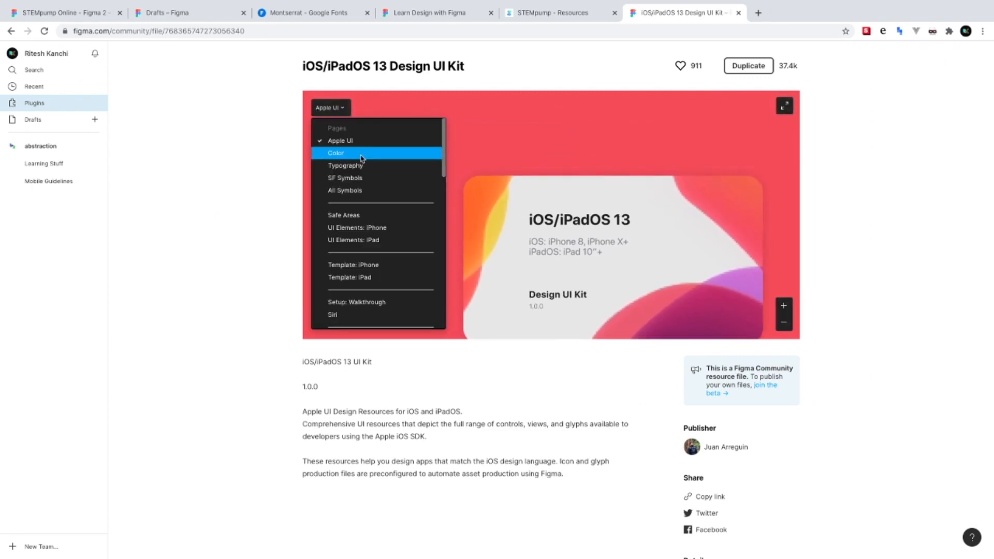
left_click(362, 155)
left_click(326, 107)
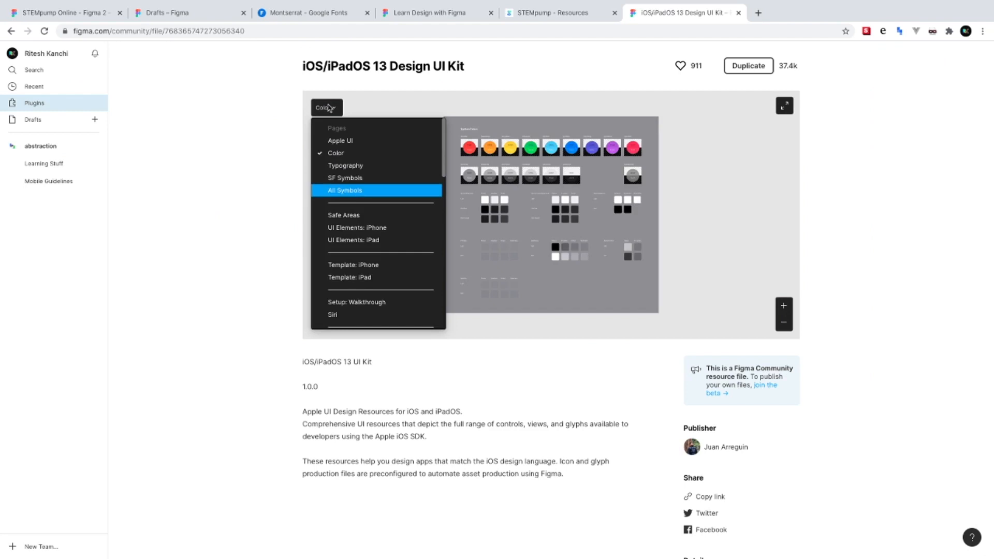
key("Return")
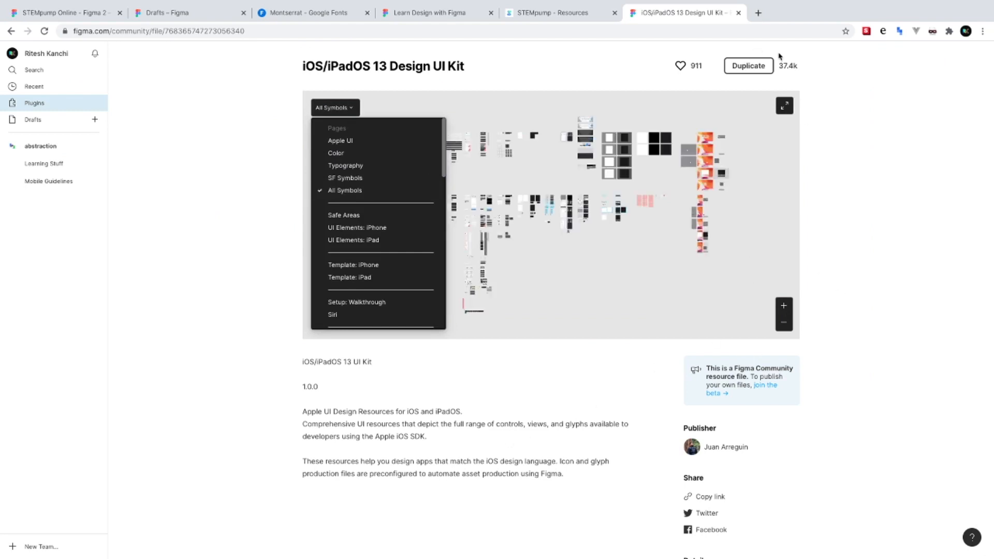
left_click(738, 13)
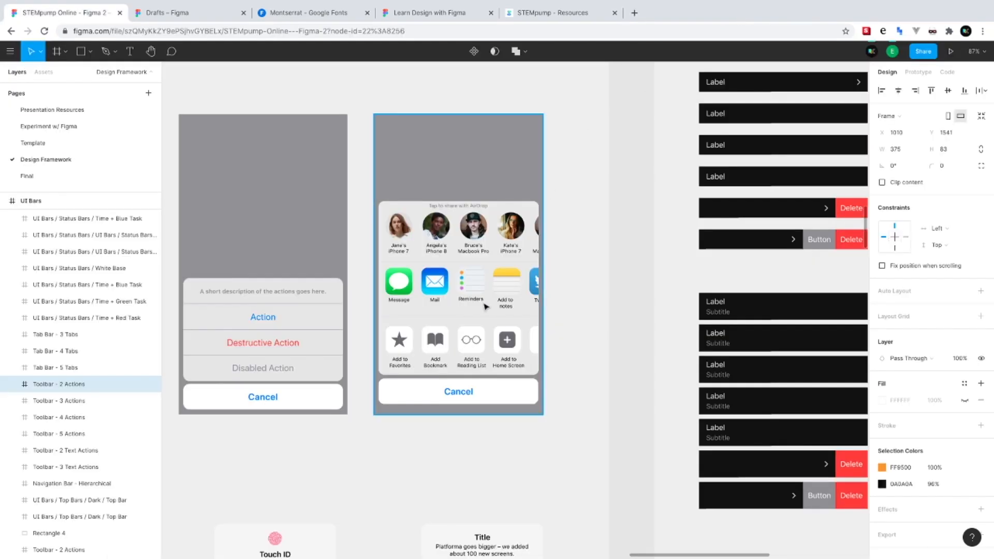
Look over the alert dialogs, the light and dark keyboards, and the Graphics sheet's app icons, glyphs and control widgets
scroll(485, 307, "down", 6)
scroll(328, 328, "left", 5)
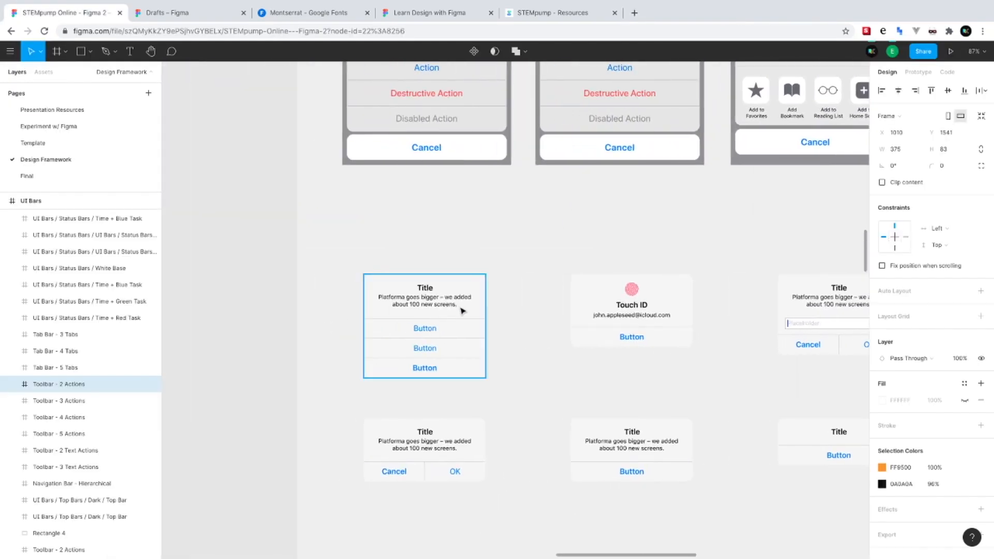
scroll(446, 380, "down", 7)
scroll(446, 382, "down", 10)
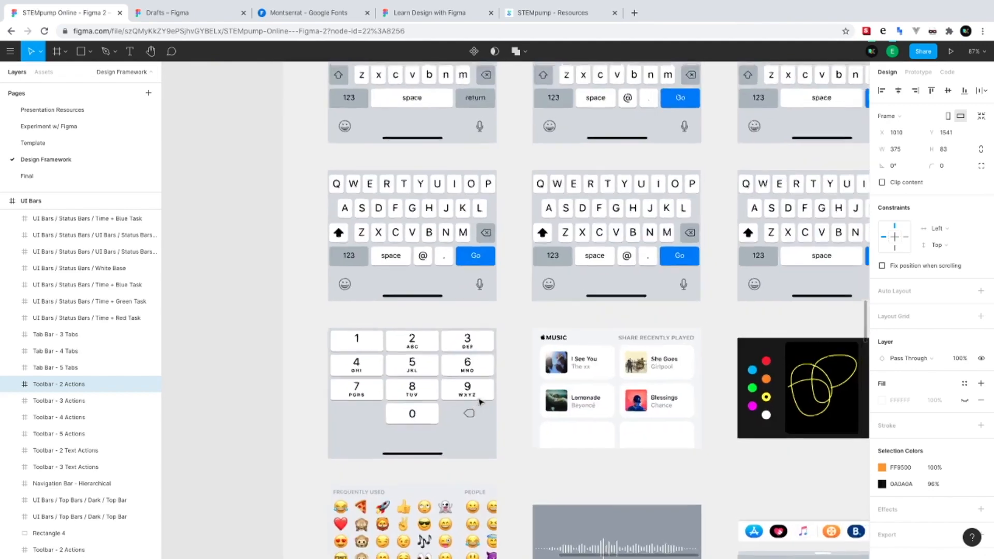
scroll(466, 337, "right", 4)
scroll(481, 286, "down", 15)
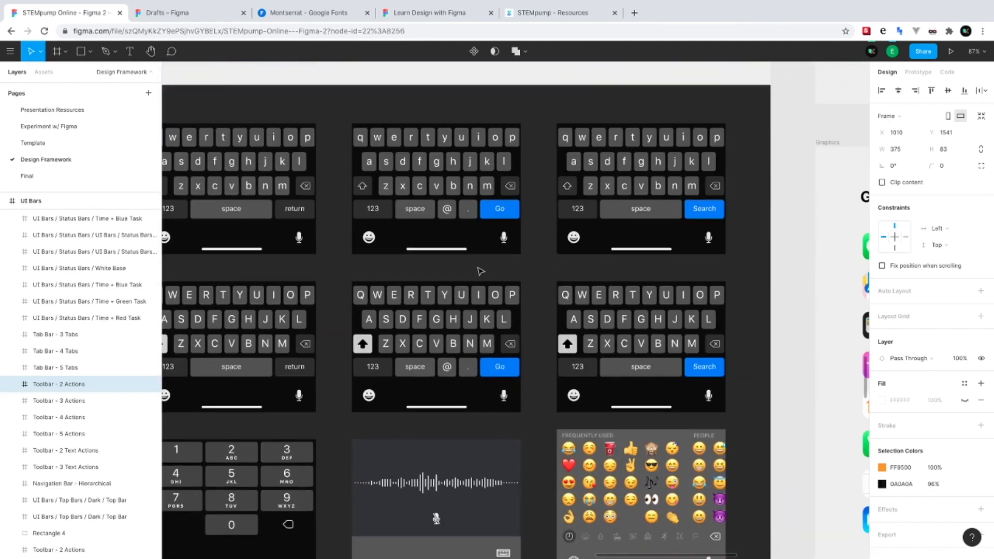
scroll(351, 275, "down", 10)
scroll(352, 275, "up", 12)
scroll(353, 274, "right", 6)
scroll(352, 274, "down", 6)
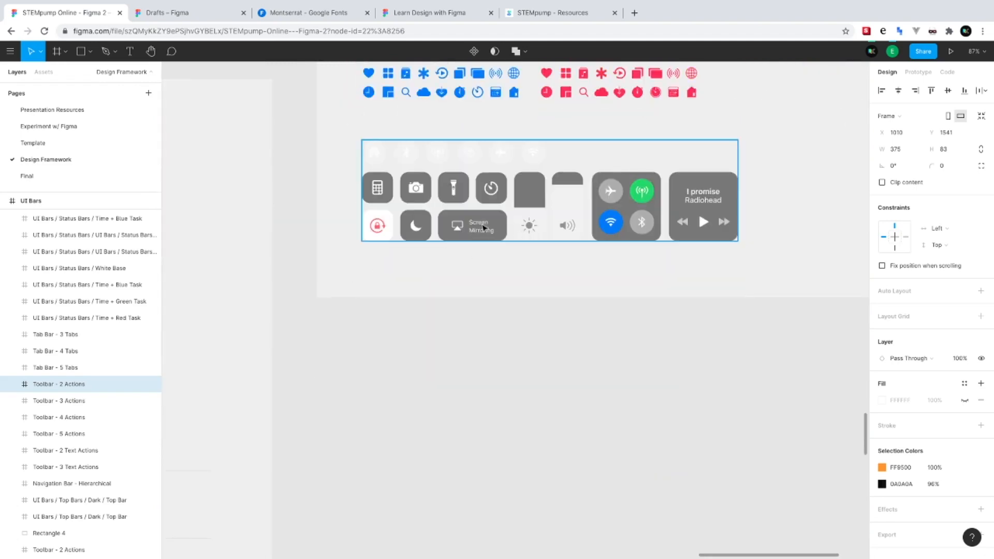
scroll(485, 228, "up", 4)
scroll(485, 228, "right", 1)
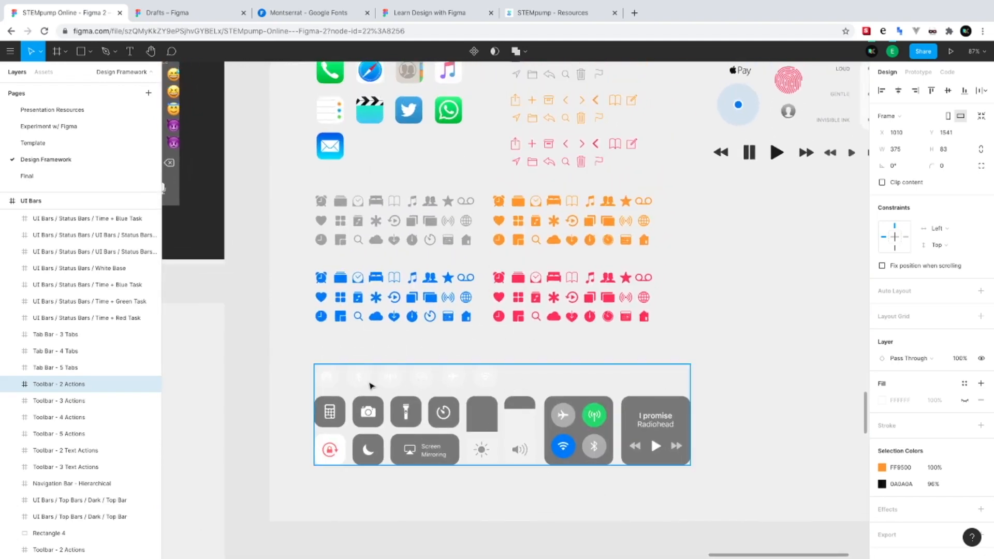
Examine the Graphics sheet's icons and control widgets and the home screen quick action samples above it
scroll(407, 246, "up", 6)
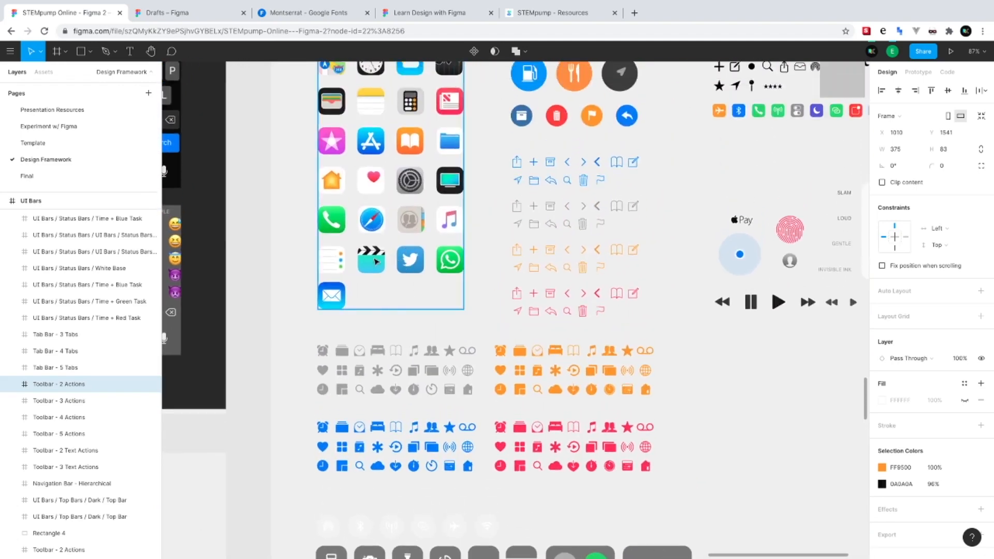
scroll(371, 234, "down", 5)
scroll(371, 234, "up", 5)
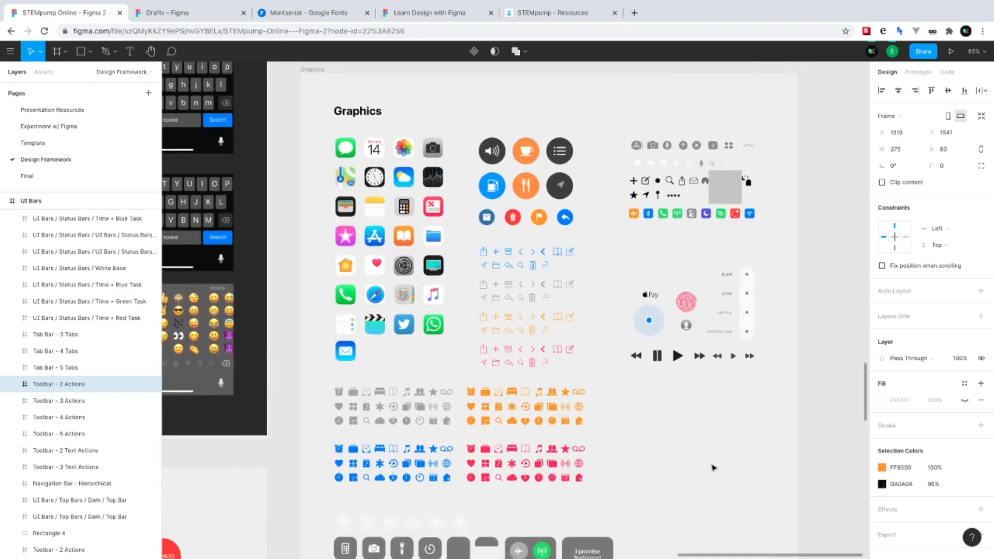
scroll(664, 361, "up", 8)
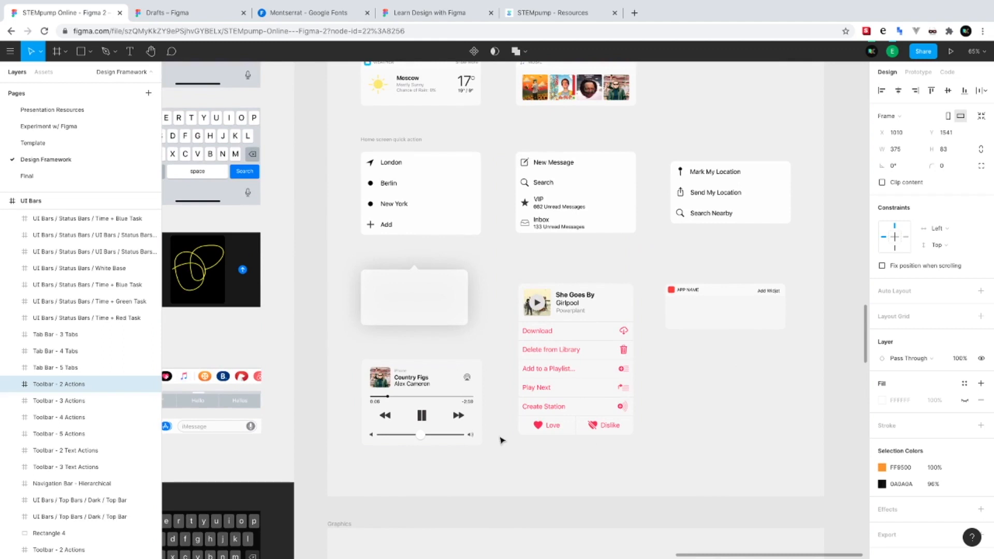
scroll(500, 441, "down", 5)
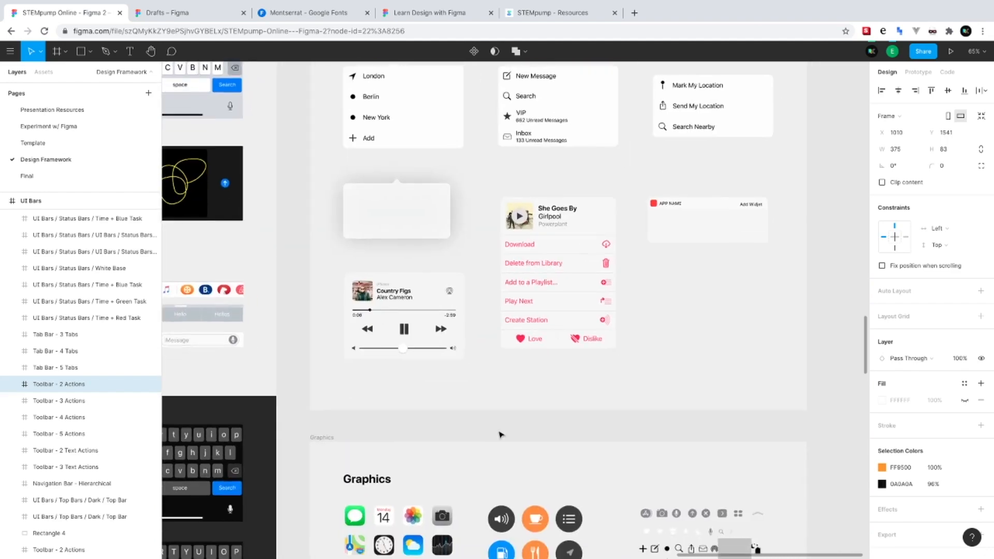
scroll(302, 339, "down", 6)
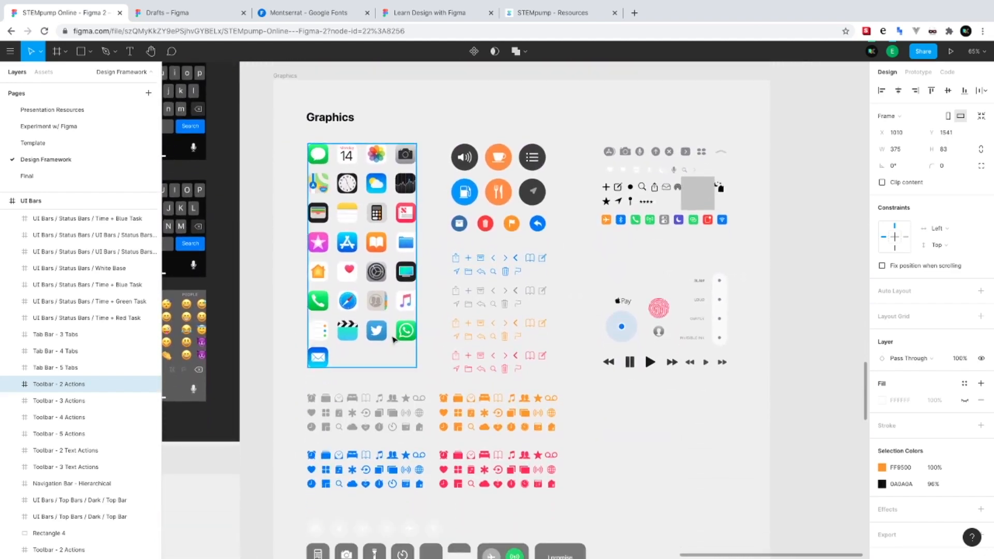
scroll(617, 282, "down", 10)
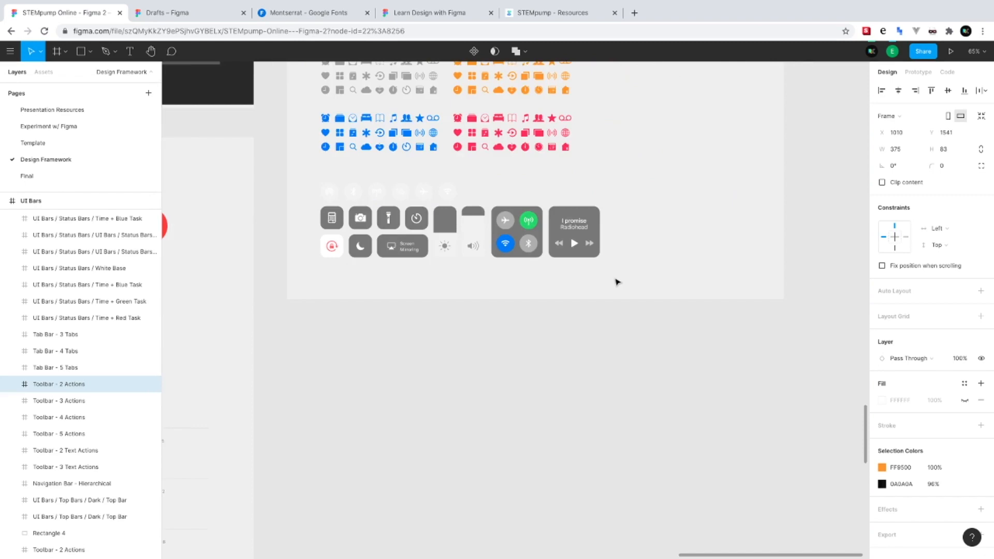
scroll(617, 282, "down", 5)
Look over the UI Controls sheet and the sample iOS app screens, back to the design template's info note
scroll(569, 306, "up", 11)
scroll(569, 305, "right", 8)
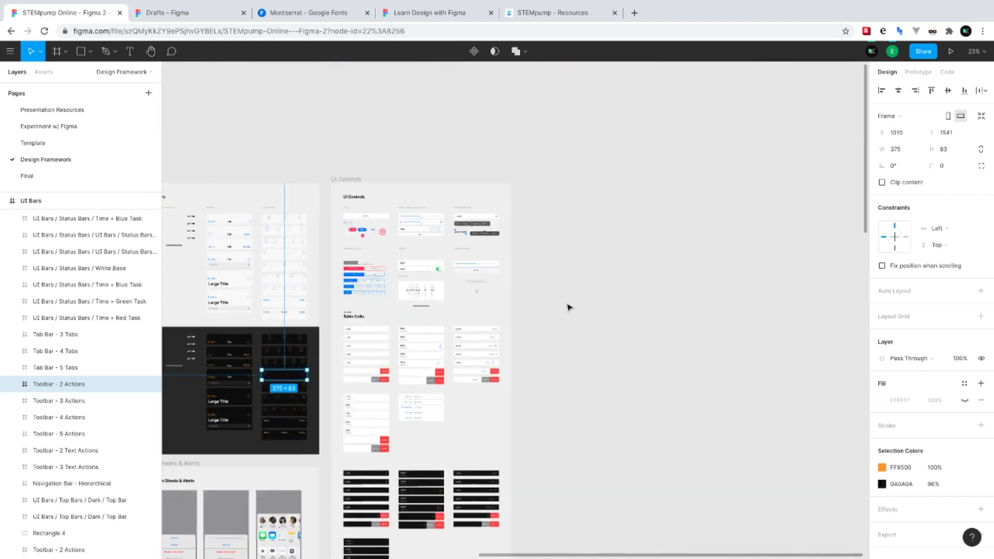
scroll(569, 305, "left", 6)
scroll(575, 300, "down", 3)
scroll(575, 300, "down", 4)
scroll(576, 300, "left", 8)
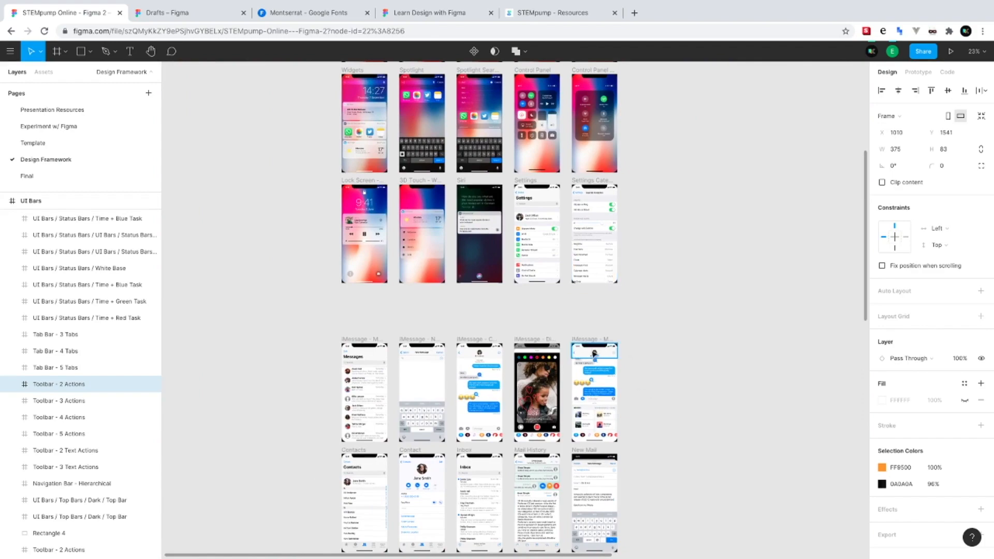
scroll(595, 310, "down", 3)
scroll(587, 268, "right", 5)
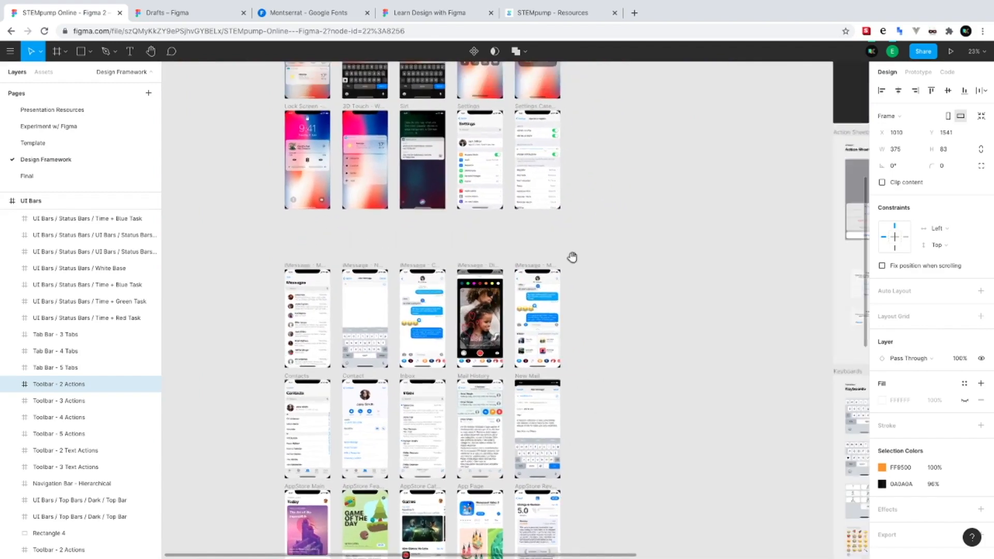
left_click_drag(587, 268, 694, 556)
left_click_drag(742, 371, 713, 201)
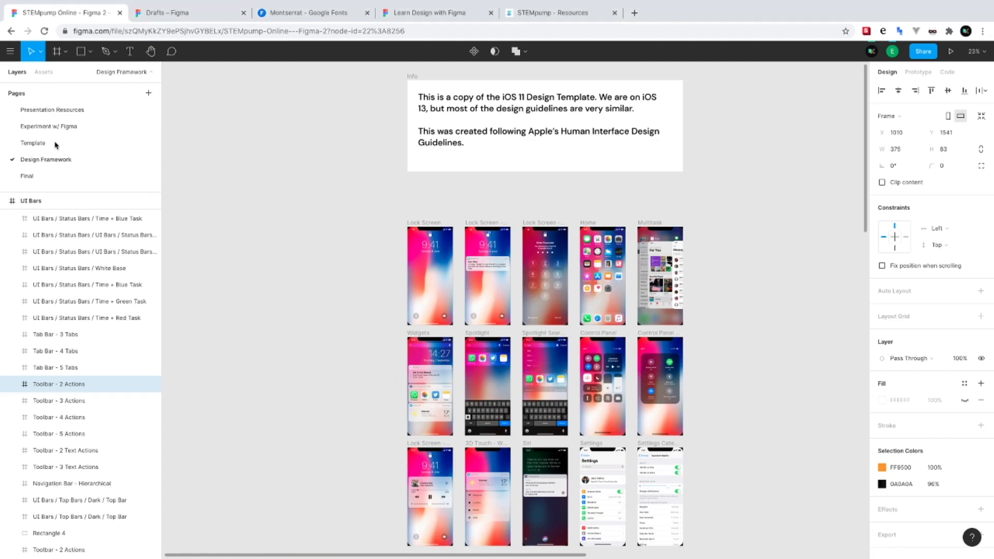
Open the Template page and look over its info note, food images and nutrition label
left_click(31, 143)
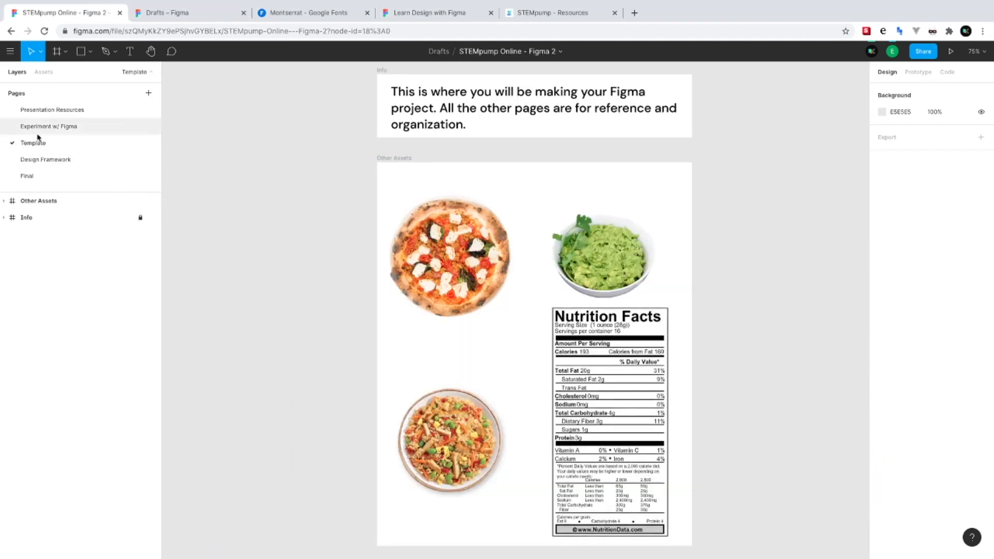
scroll(492, 366, "right", 5)
scroll(492, 365, "down", 1)
scroll(281, 381, "up", 2)
scroll(281, 381, "left", 2)
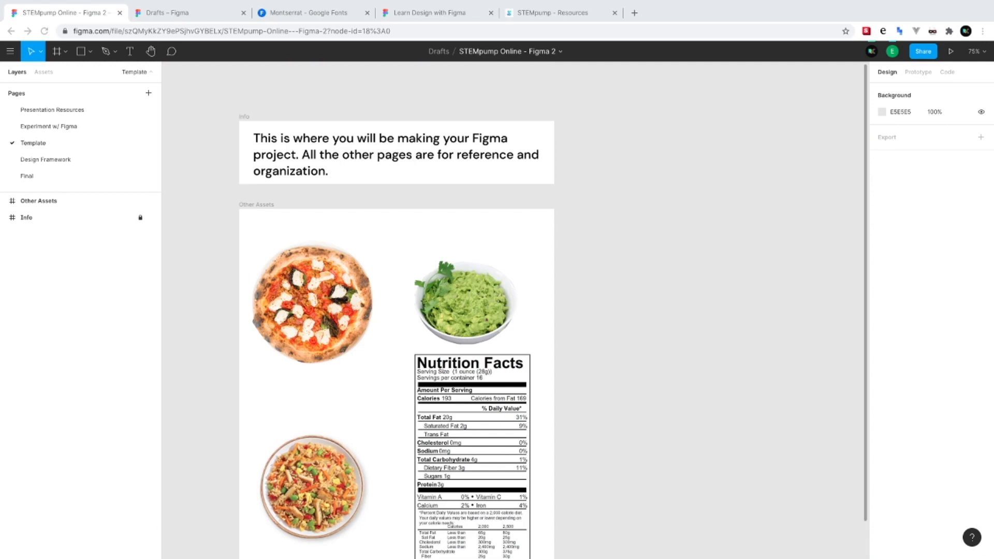
Draw a frame about 809 × 735 below the Other Assets frame and name it Components
scroll(415, 351, "down", 5)
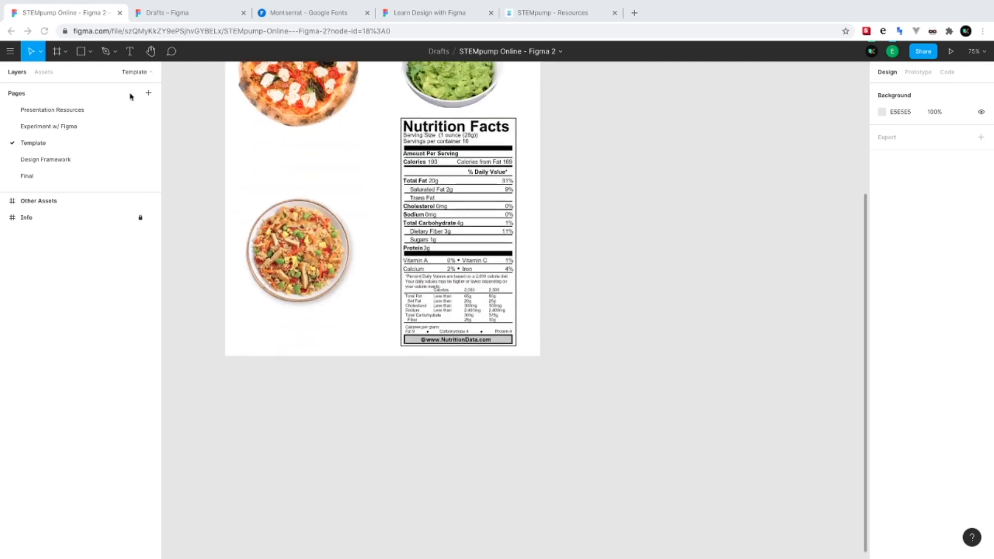
left_click(58, 52)
mouse_move(226, 370)
left_mouse_down()
mouse_move(486, 523)
mouse_move(552, 548)
mouse_move(536, 494)
mouse_move(540, 506)
left_mouse_up()
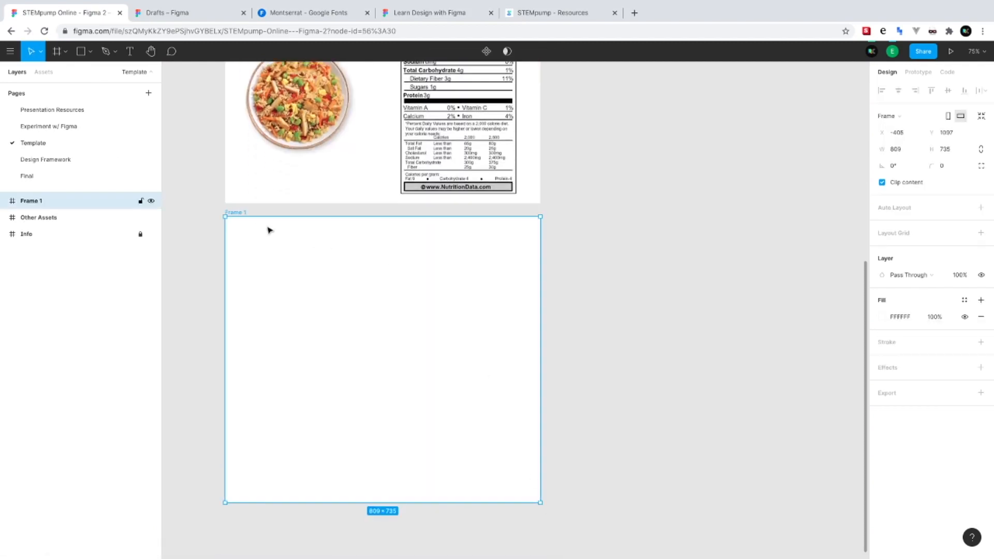
double_click(243, 213)
type("Components")
key("Return")
scroll(425, 436, "down", 2)
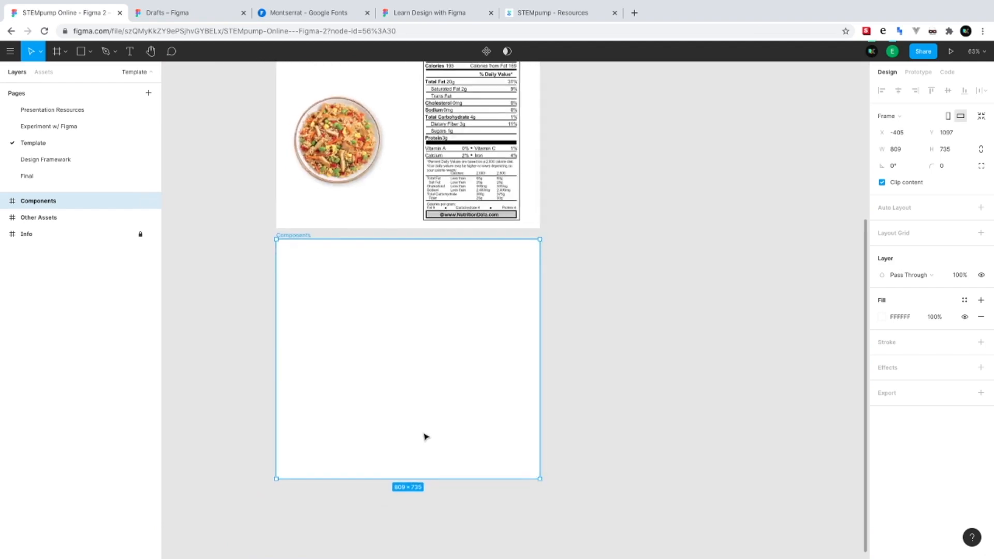
scroll(424, 436, "up", 5)
scroll(424, 436, "right", 3)
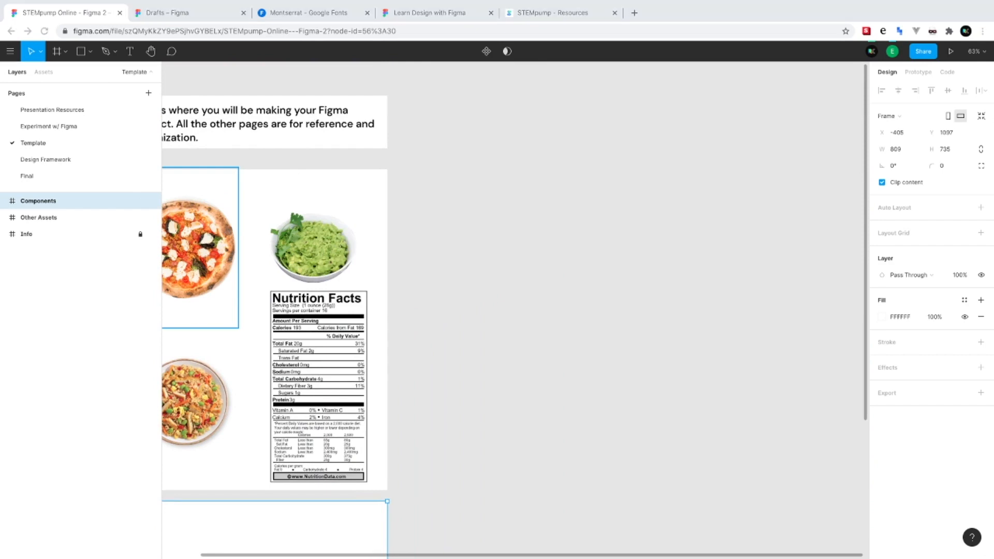
left_click(57, 52)
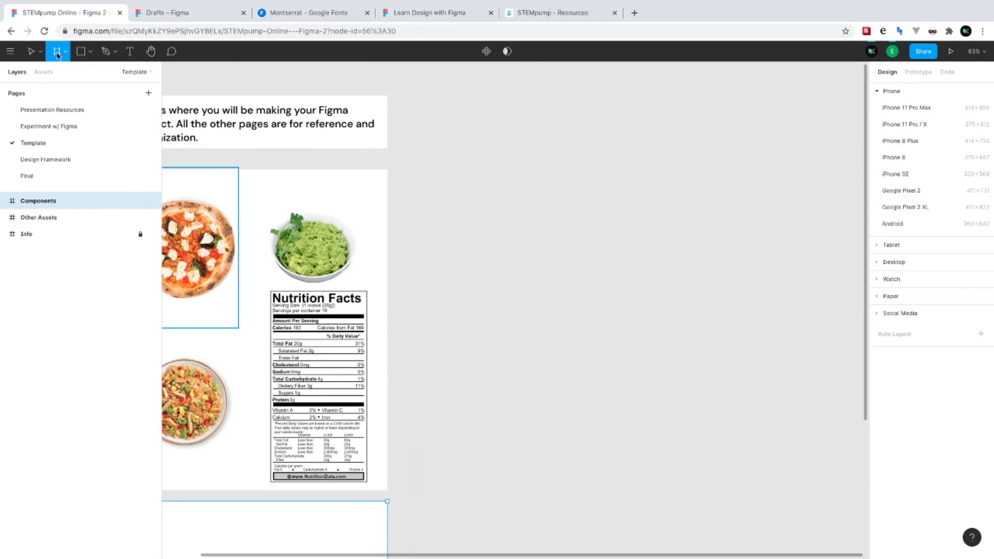
left_click(906, 129)
key("ctrl+z")
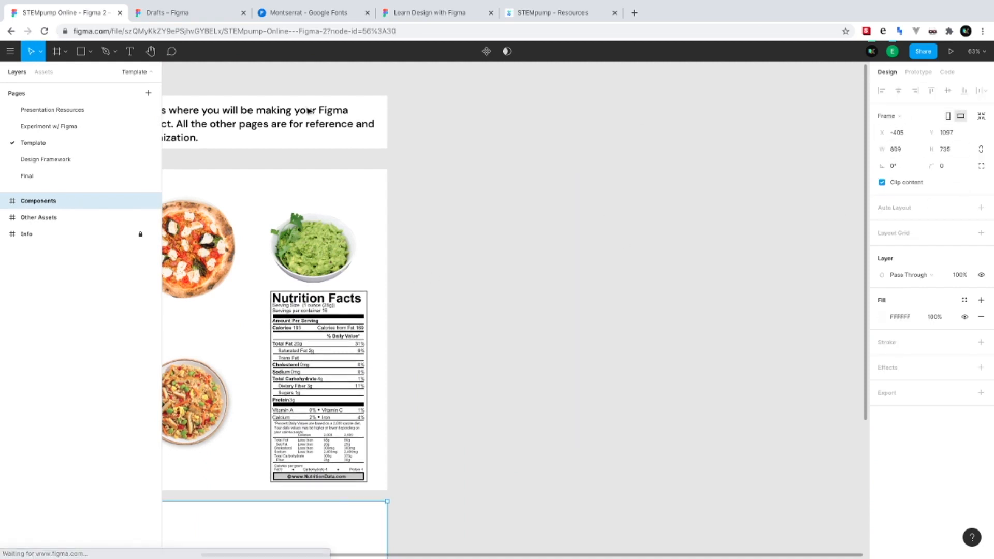
Add three iPhone 11 Pro / X preset frames in a row beside the Other Assets frame
left_click(63, 53)
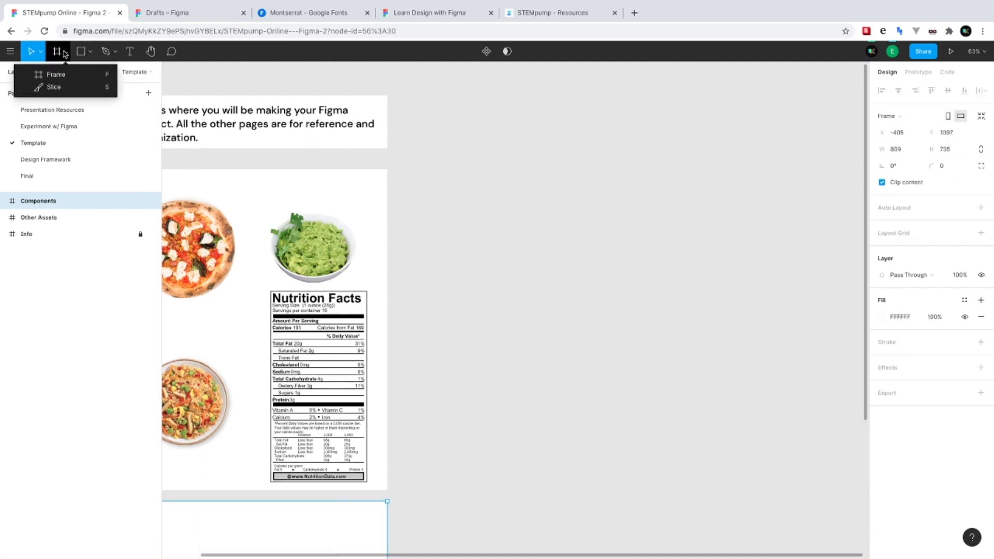
left_click(54, 59)
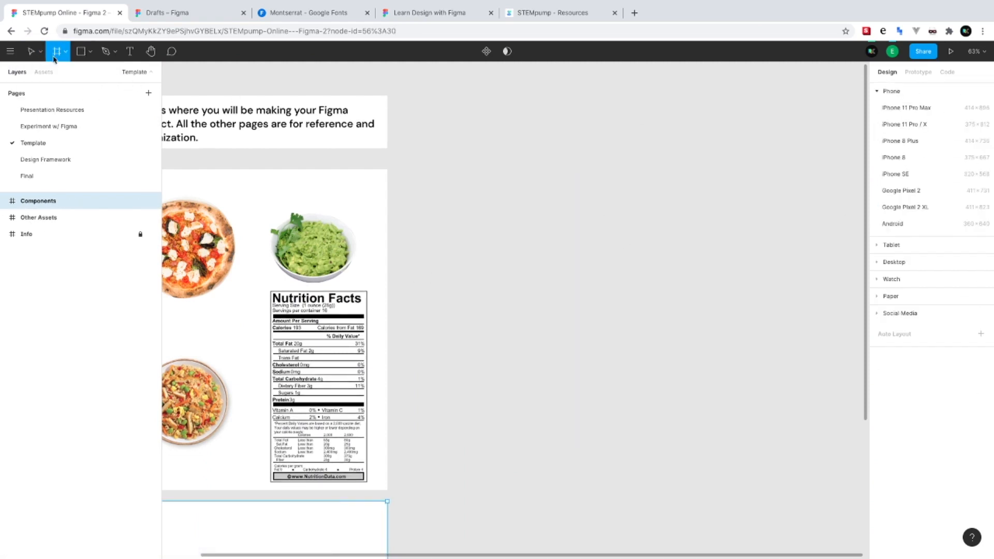
left_click(917, 125)
left_click(58, 52)
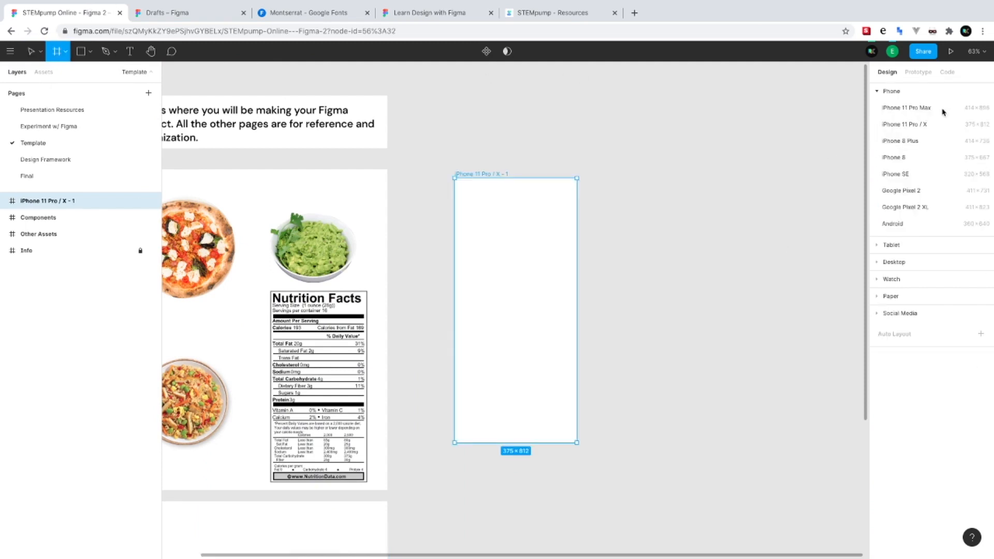
left_click(918, 124)
left_click(61, 53)
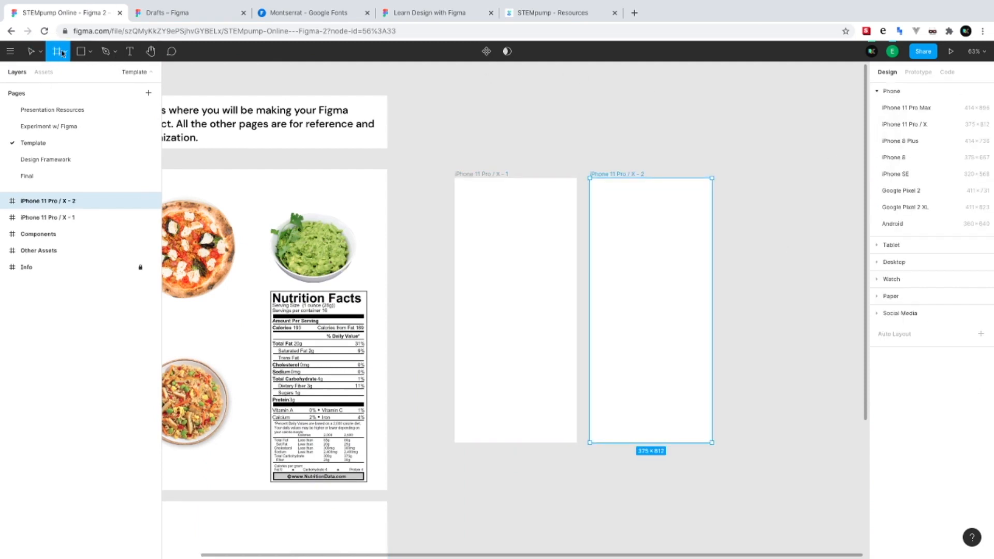
left_click(908, 122)
Duplicate the three iPhone frames to form a second row beneath the first
left_click_drag(432, 152, 774, 204)
key("ctrl+v")
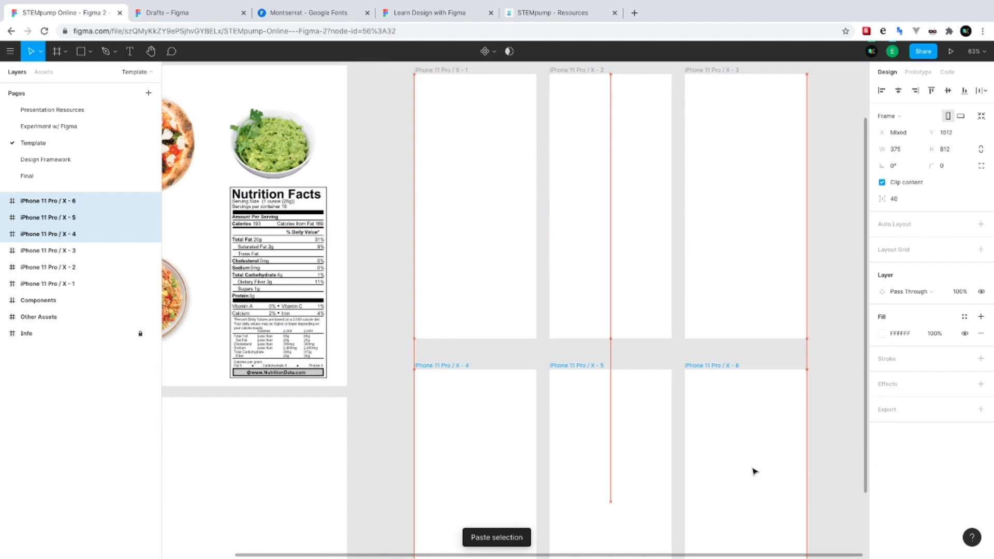
left_click(833, 352)
scroll(668, 343, "down", 5)
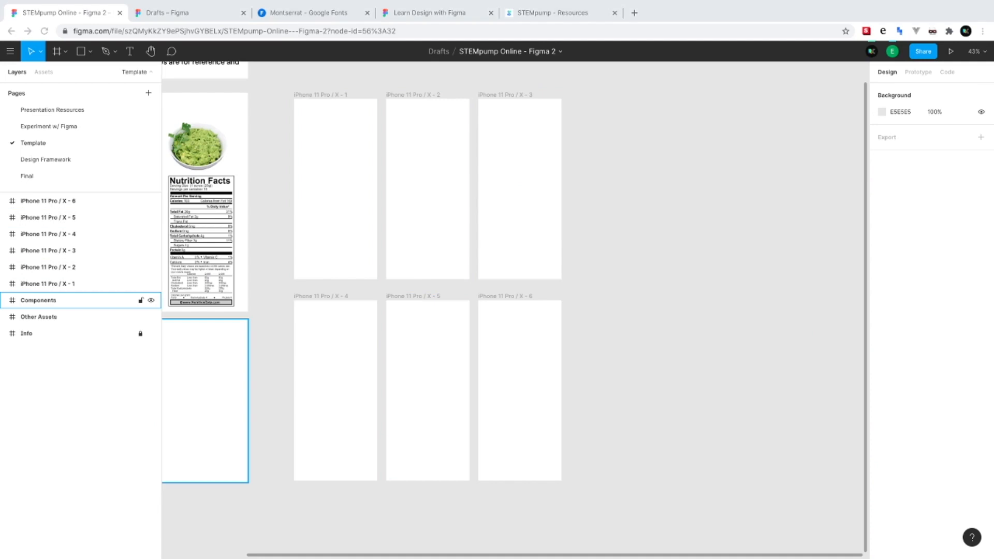
Draw a custom frame beside the third iPhone frame and set its size to 375 × 750
left_click(61, 50)
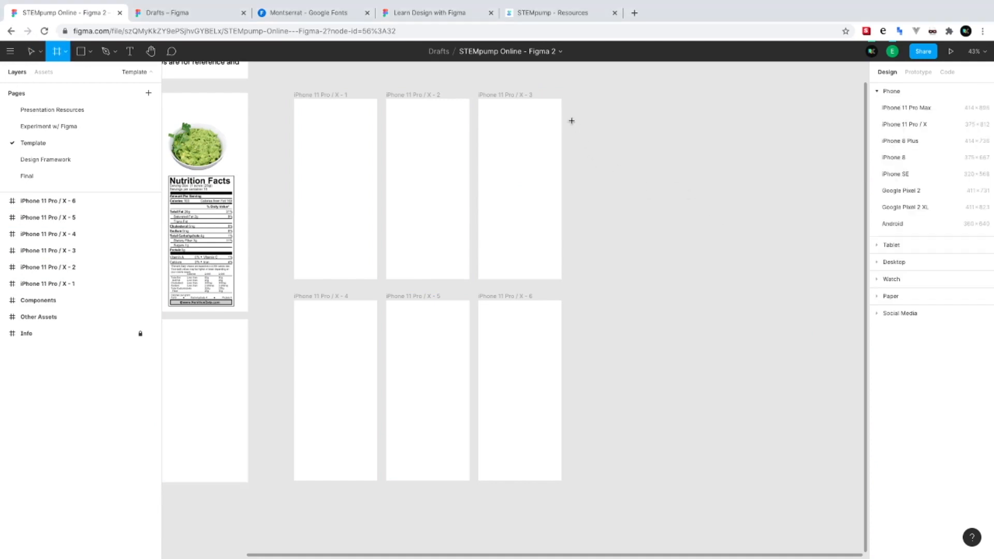
left_click_drag(571, 110, 818, 307)
left_click(905, 149)
type("3")
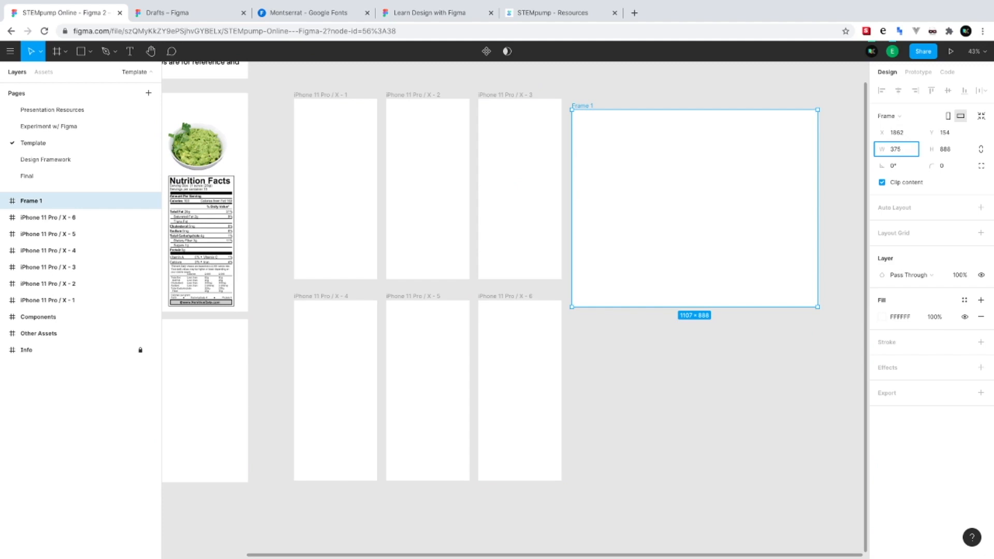
type("75")
key("Tab")
key("Return")
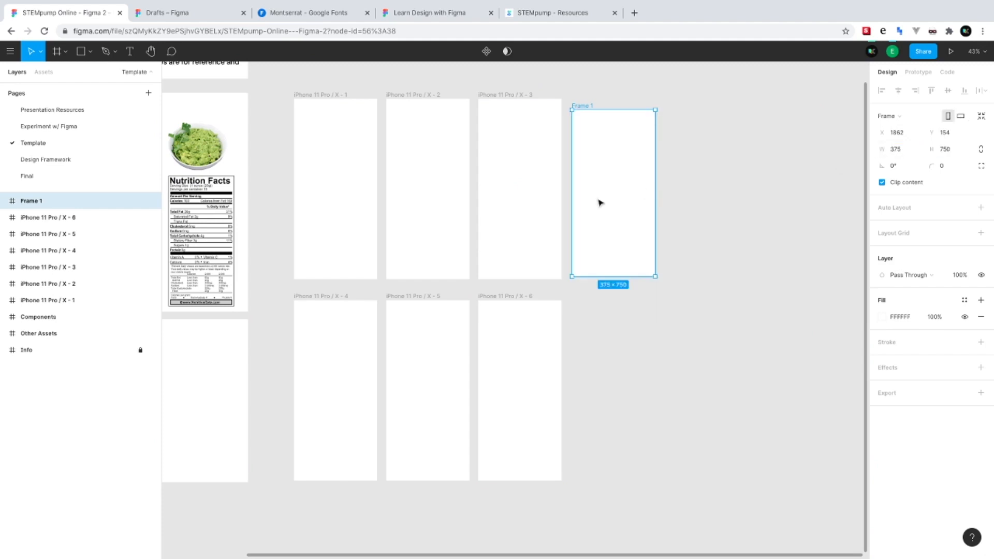
Move the custom frame level with the bottom of the first iPhone row and paste a copy beside it
left_click_drag(628, 217, 627, 219)
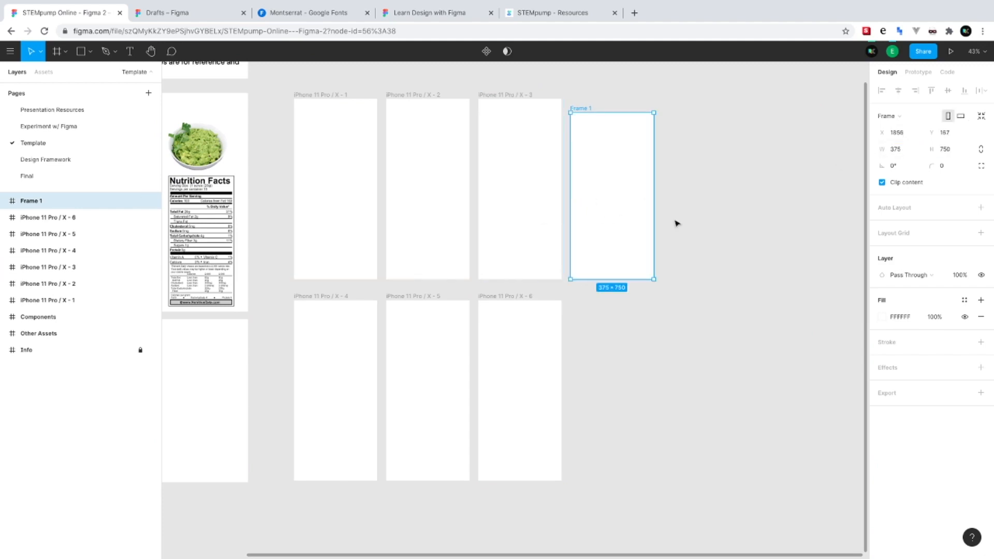
key("ctrl+v")
left_click(675, 382)
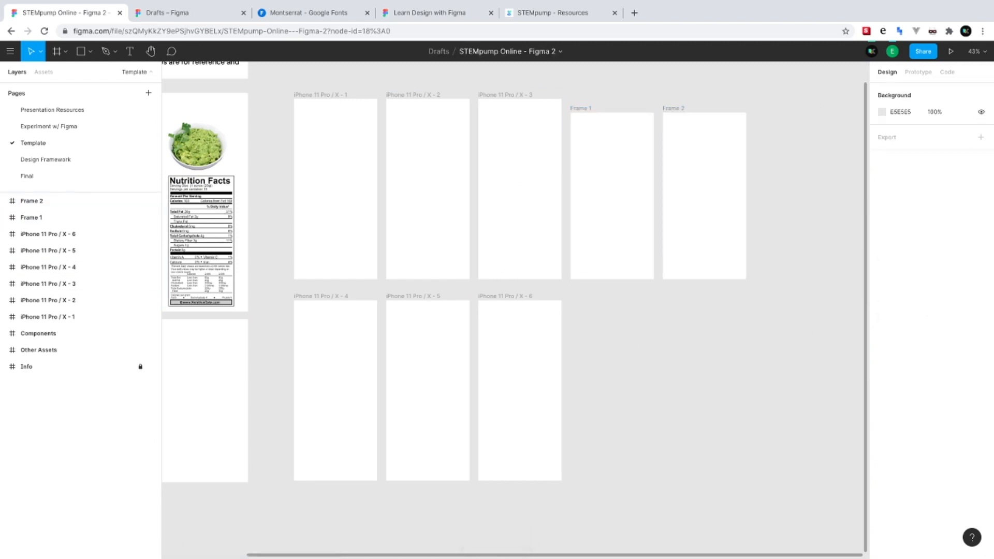
Rename the first iPhone frame in the upper row as First Page
scroll(492, 390, "down", 5)
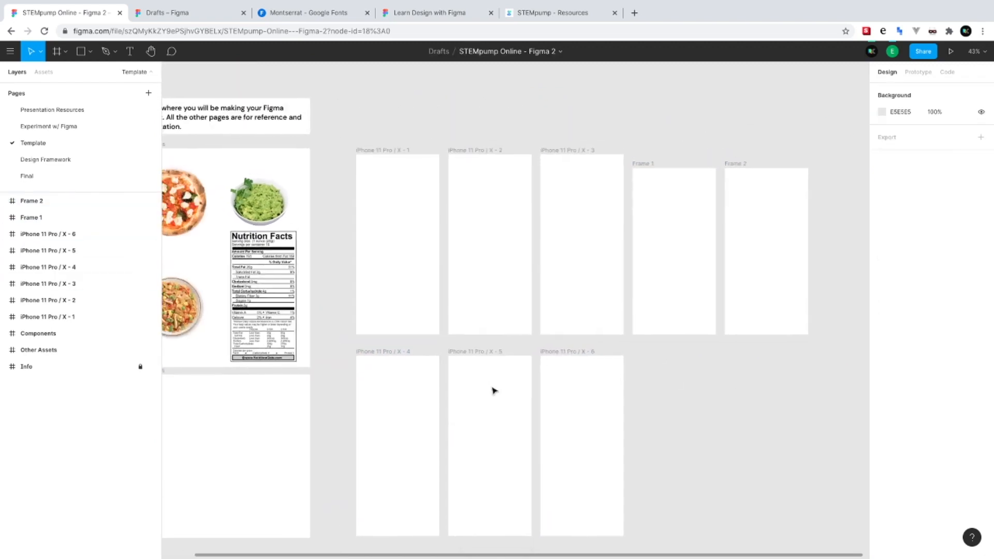
scroll(492, 391, "up", 2)
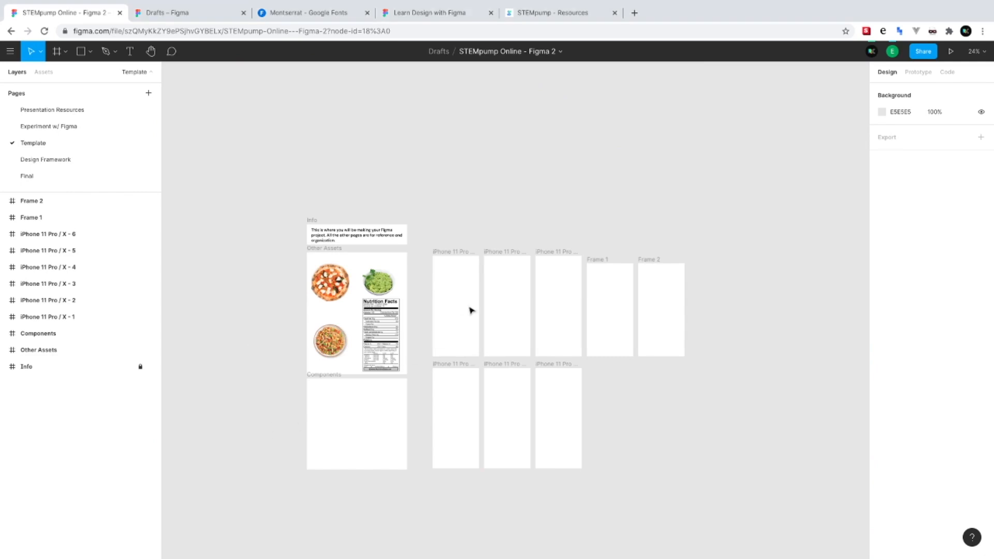
scroll(512, 240, "up", 3)
scroll(482, 264, "down", 3)
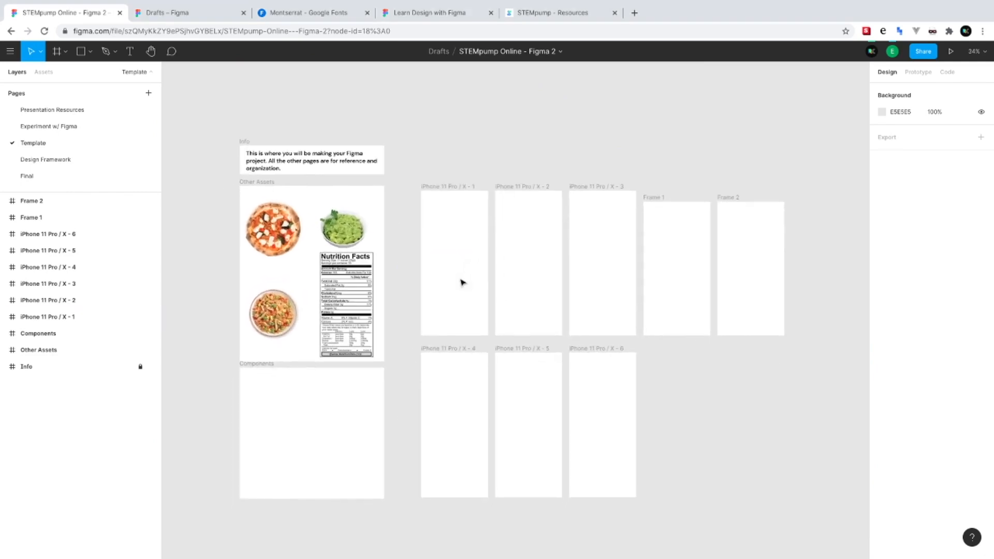
scroll(455, 266, "up", 2)
left_click(440, 167)
key("ctrl+r")
type("Fi")
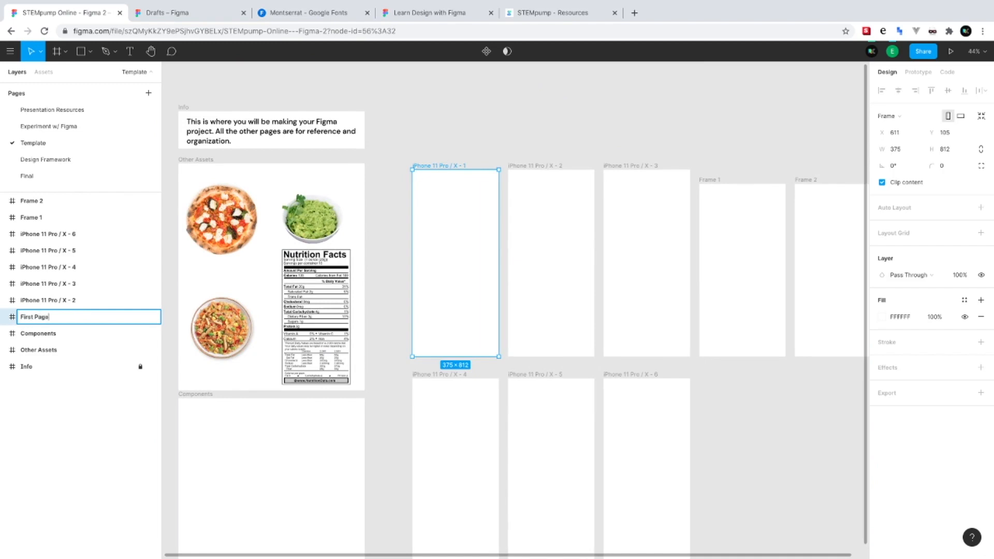
Rename the second iPhone frame in the upper row as Second Page
left_click(539, 166)
key("ctrl+r")
type("Seco")
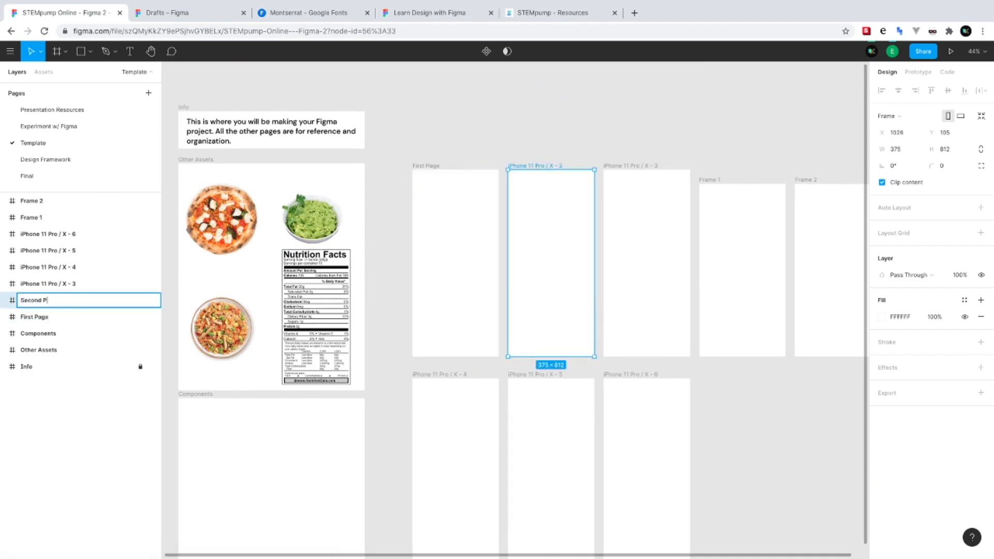
type("nd Page")
key("Return")
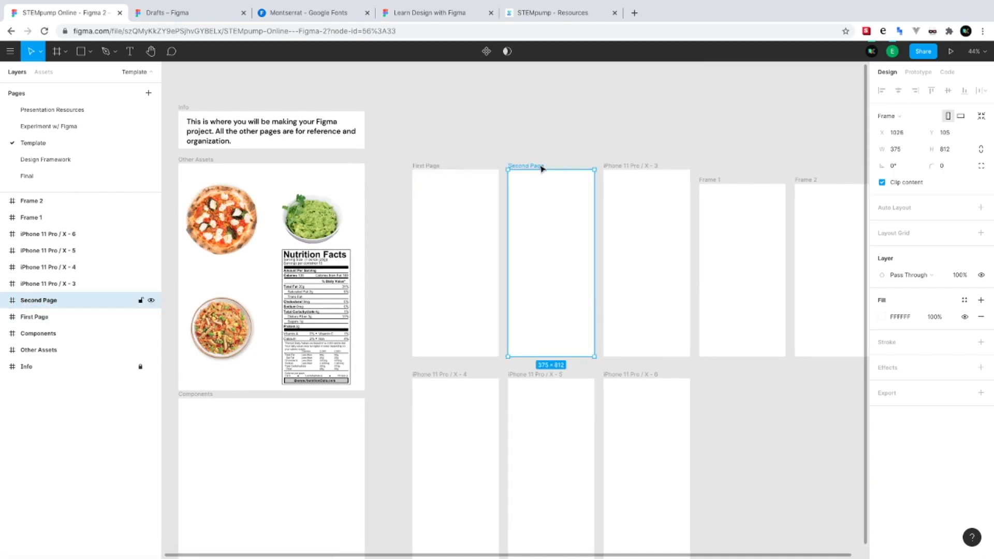
Rename the third iPhone frame in the upper row as Third Page
left_click(637, 168)
key("ctrl+r")
type("Thi")
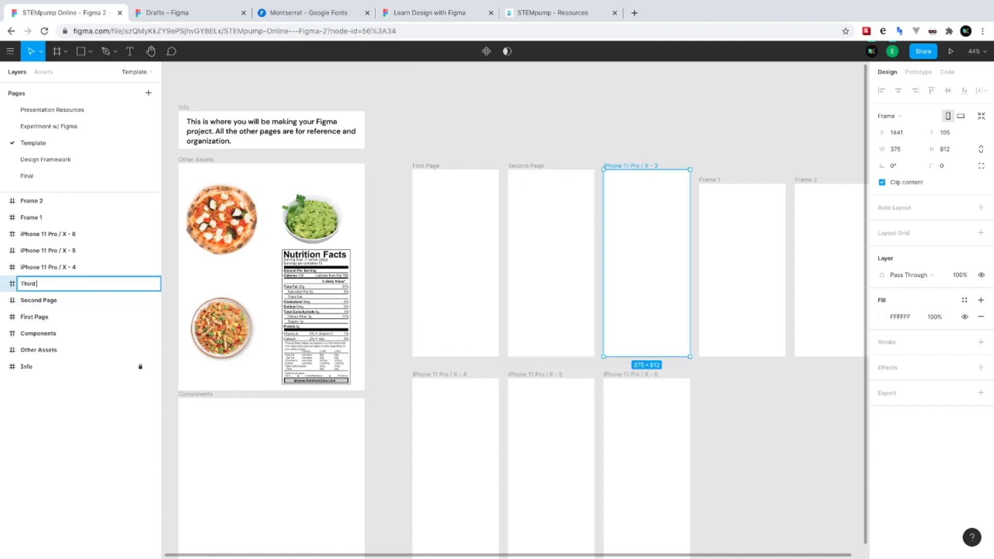
type("rd Page")
key("Return")
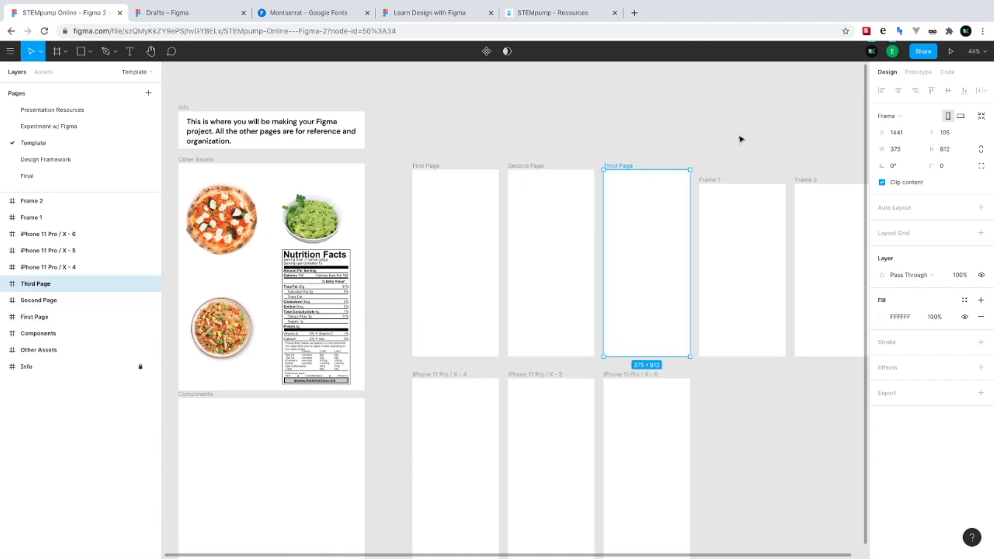
Rename the three lower-row iPhone frames as First Page - Full, Second Page - Full and Third Page - Full
left_click(434, 380)
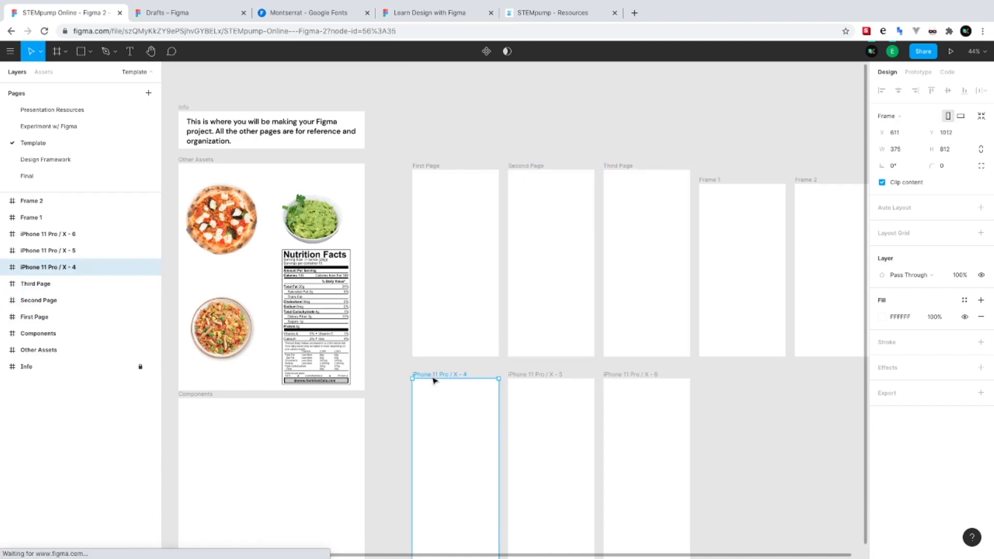
double_click(65, 267)
type("First Page")
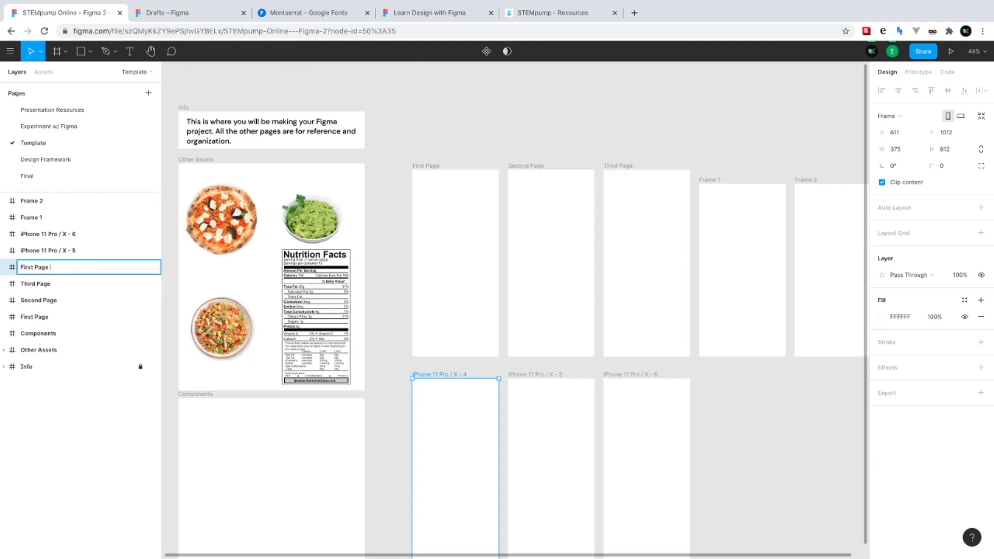
type(" - Full")
left_click(40, 251)
double_click(40, 250)
type("Second Page - Fu")
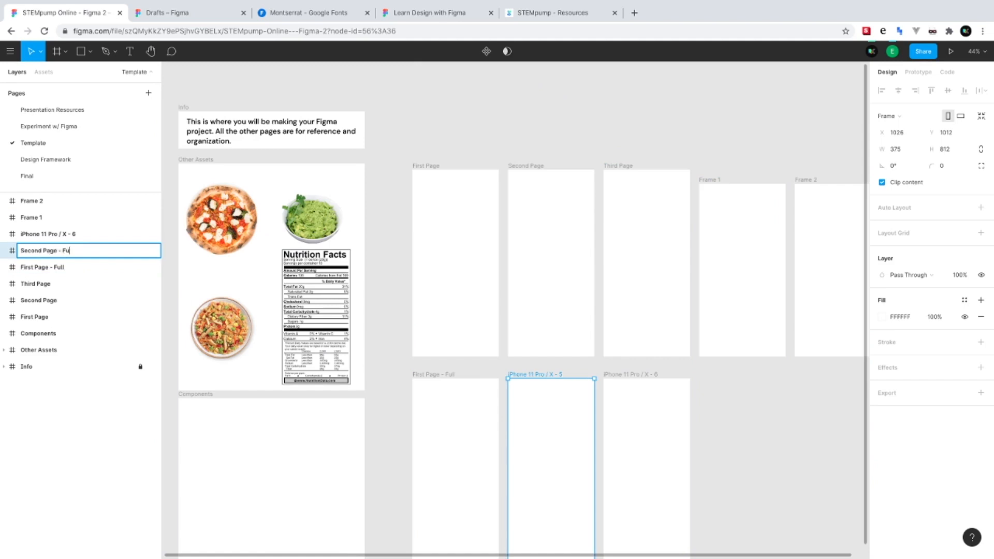
left_click(29, 234)
double_click(29, 234)
type("Third Page - Full")
Rename the first 375 × 750 custom frame as Nutritional Information
left_click(29, 217)
double_click(28, 217)
type("Information")
key("Return")
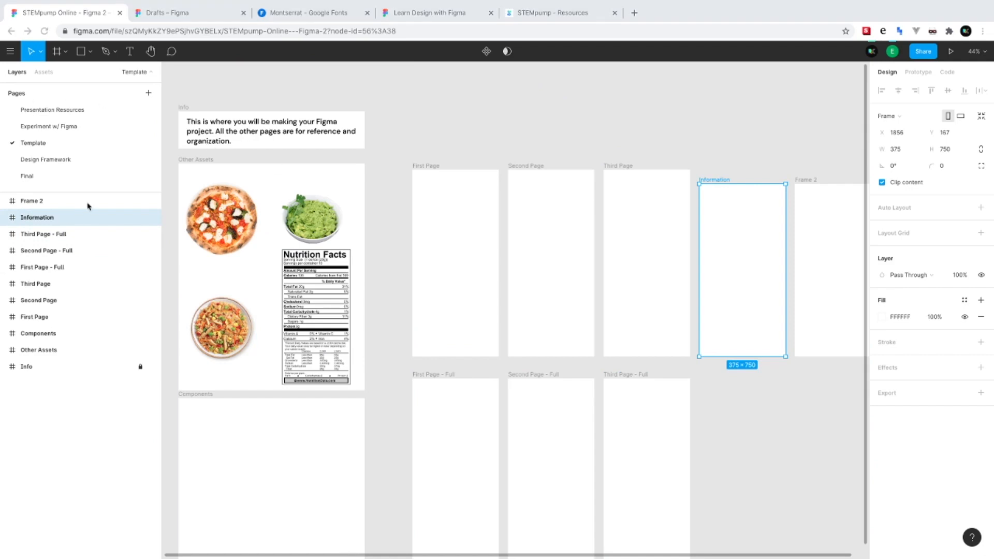
double_click(47, 217)
type("Nutritional")
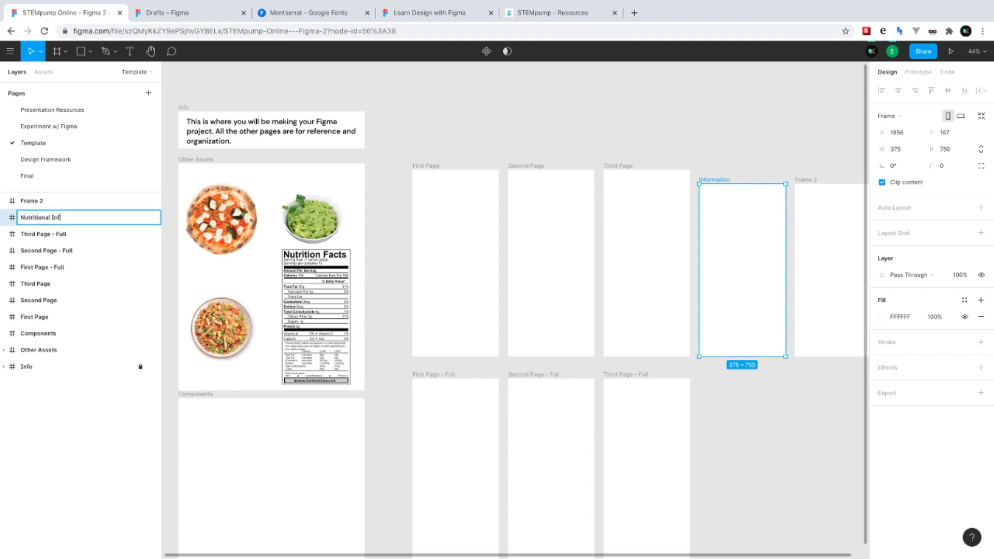
key("Return")
Rename the second 375 × 750 custom frame as Ingredients
double_click(42, 200)
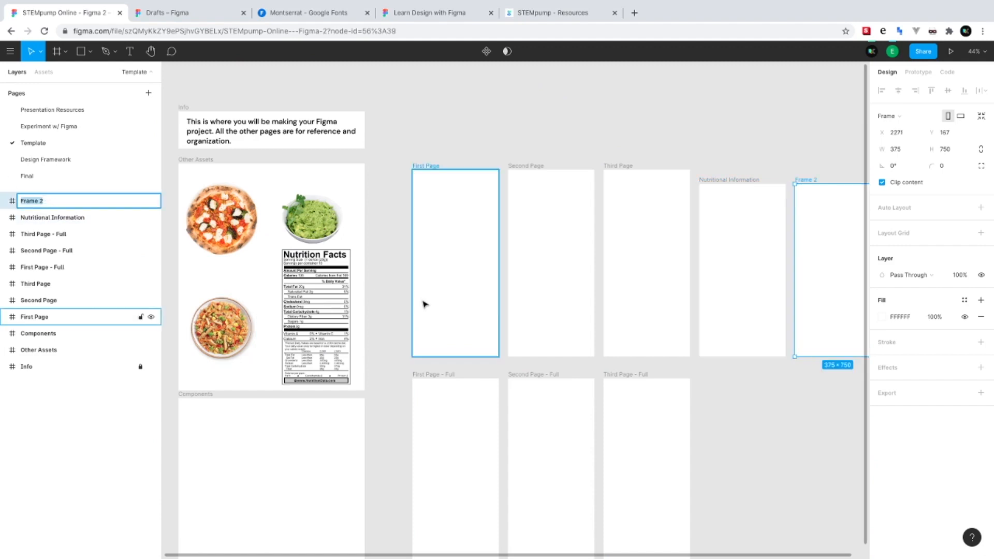
type("Ingredients")
key("Return")
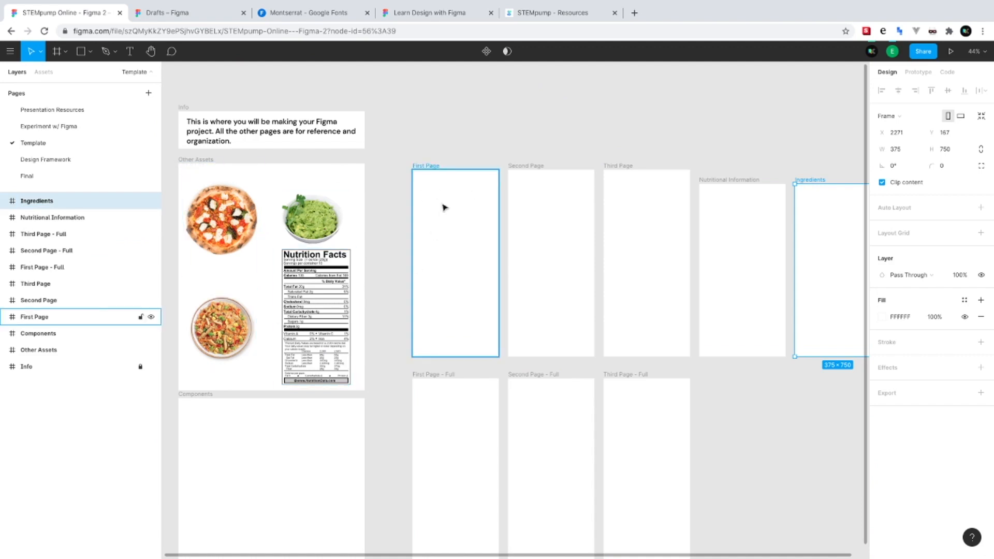
Copy the black status bar showing the time from the UI Bars frame on the Design Framework page
left_click(59, 162)
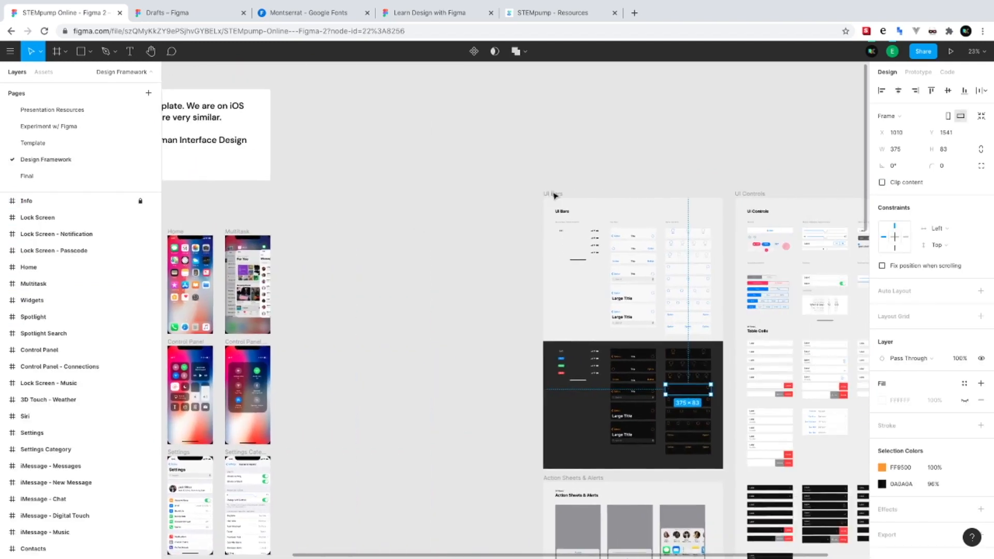
scroll(569, 195, "up", 5)
left_click(603, 312)
scroll(603, 313, "up", 3)
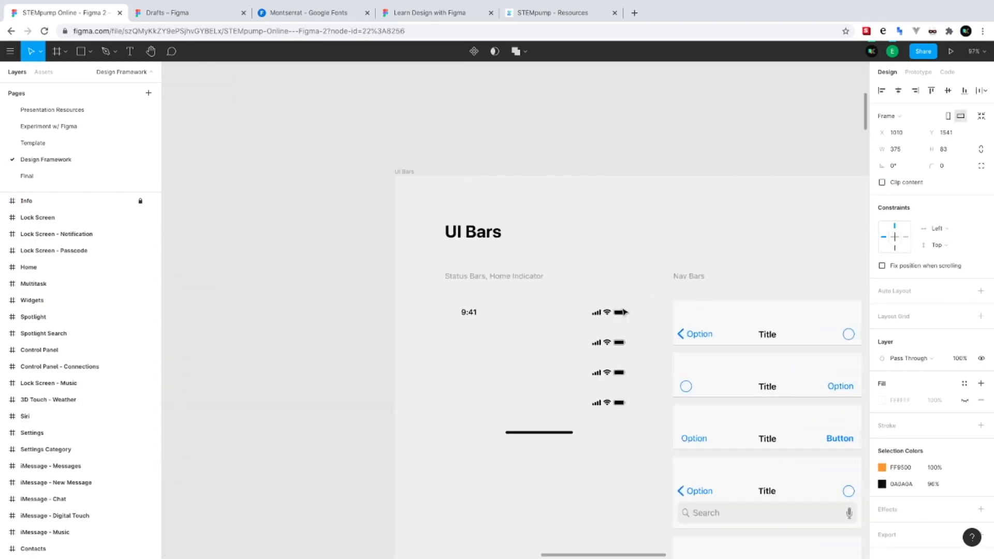
key("ctrl+v")
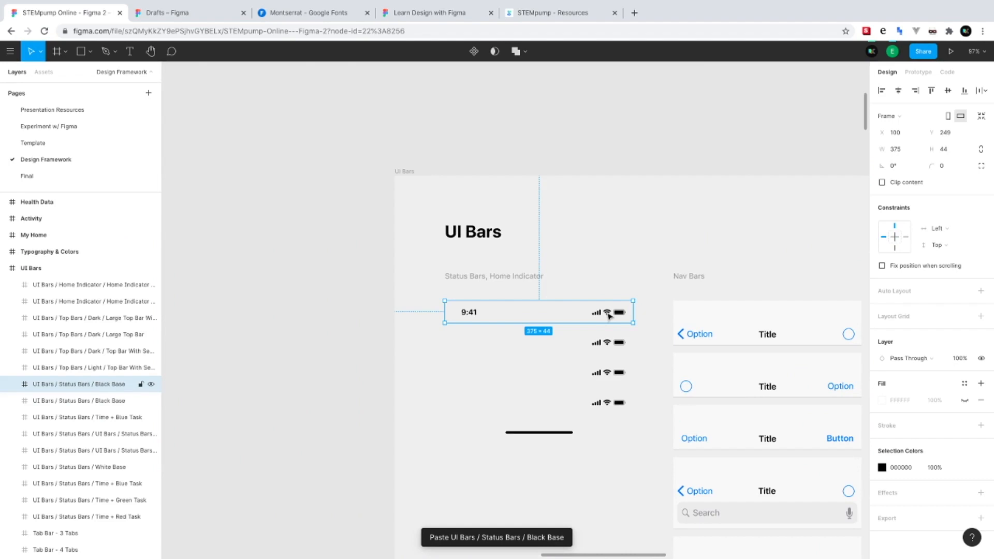
key("ctrl+z")
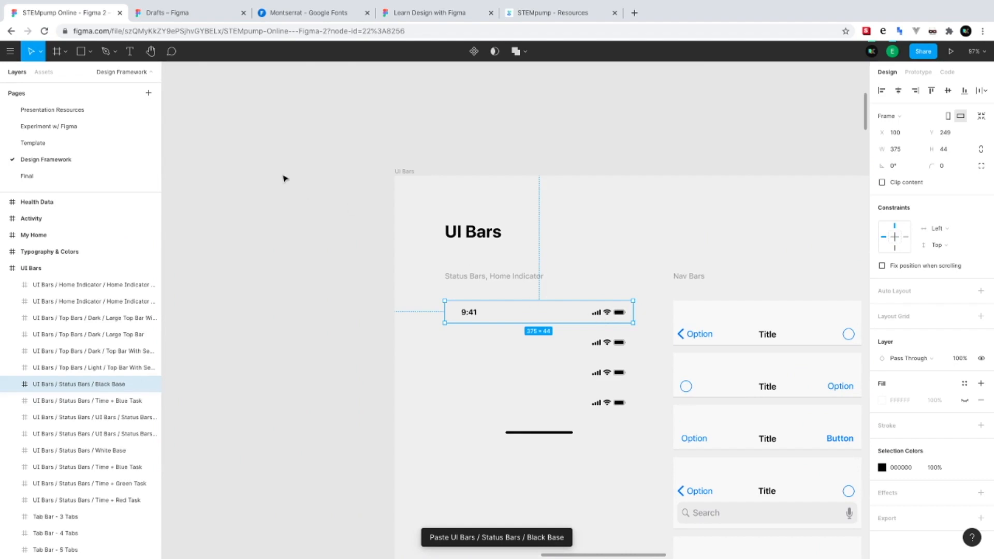
Paste the status bar into First Page on the Template page and align it with the frame's top edge at X 0, Y 0
left_click(44, 174)
left_click(67, 145)
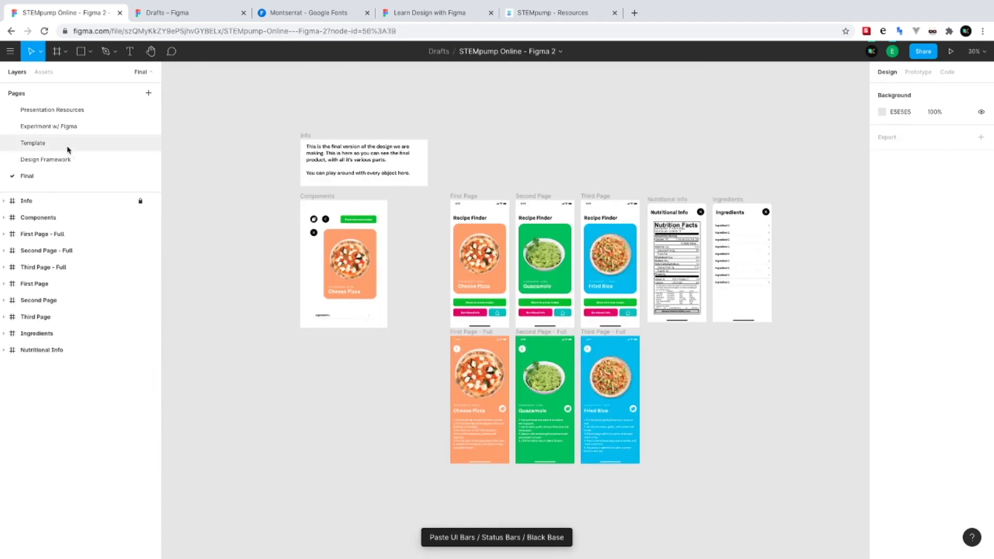
left_click(461, 195)
key("ctrl+v")
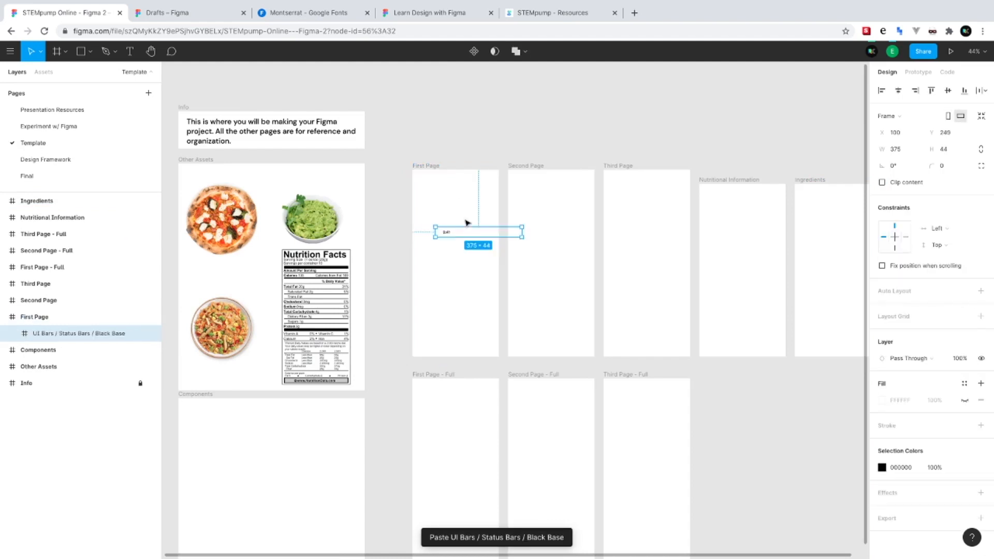
left_click_drag(445, 231, 423, 178)
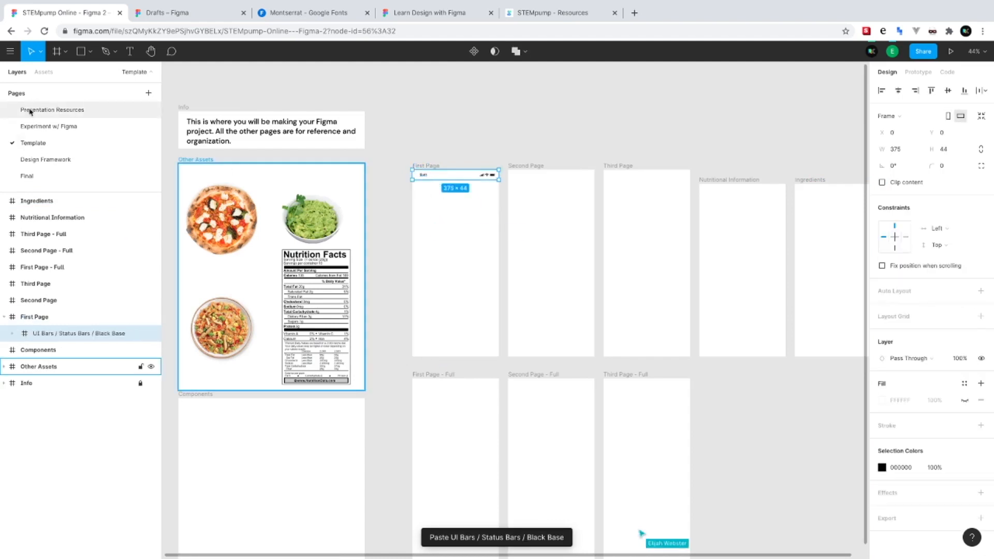
Copy the light-background home indicator from the Design Framework page and place it at the bottom of First Page at X 0, Y 778
left_click(57, 159)
left_click(525, 433)
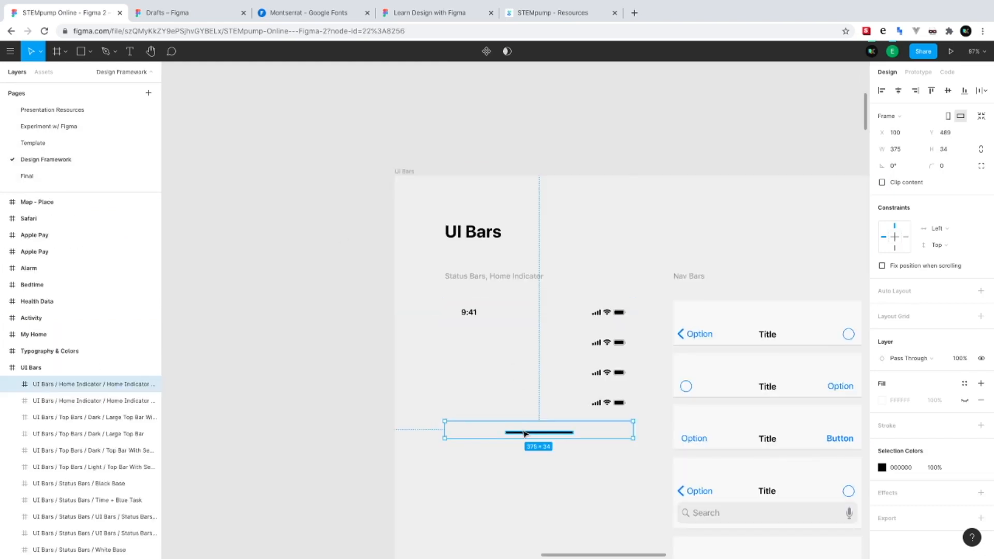
left_click(70, 149)
left_click(453, 328)
key("ctrl+v")
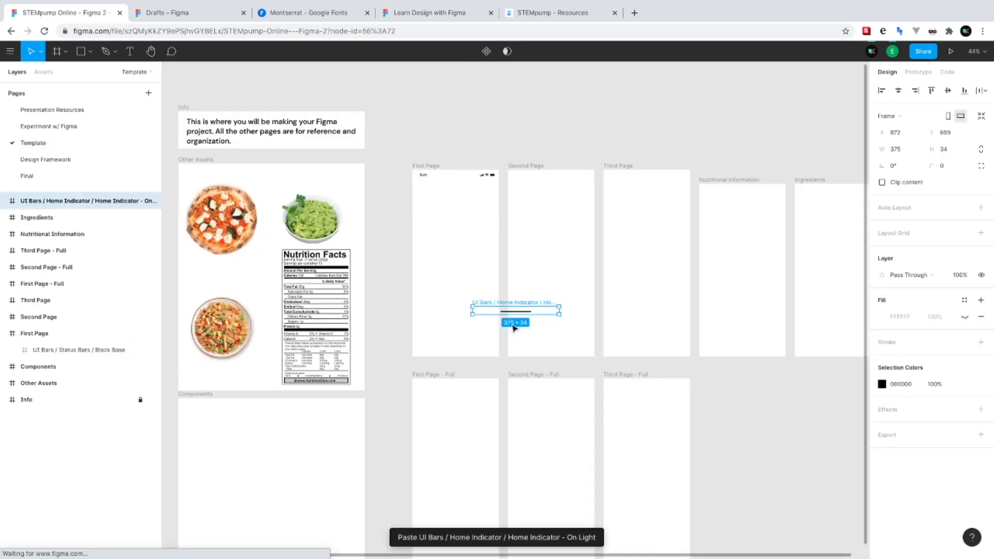
left_click_drag(505, 316, 455, 354)
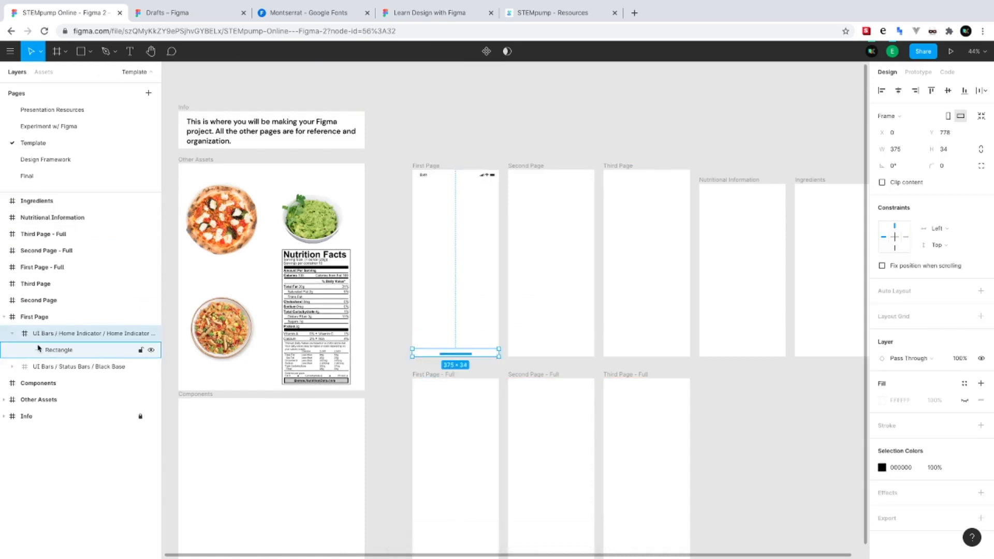
Copy First Page's status bar and home indicator together into Second Page and Third Page
left_click(12, 333)
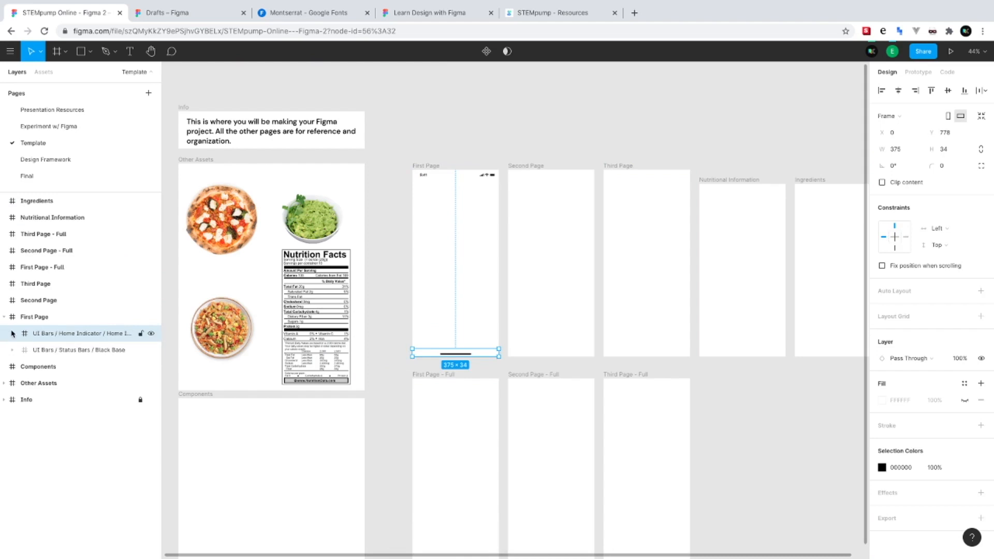
left_click(43, 350, "shift")
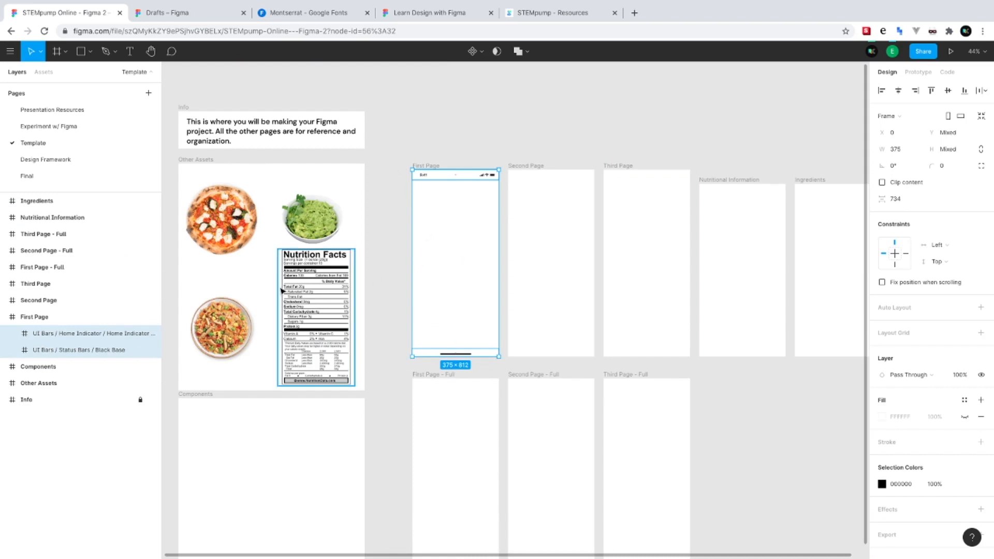
left_click(574, 257)
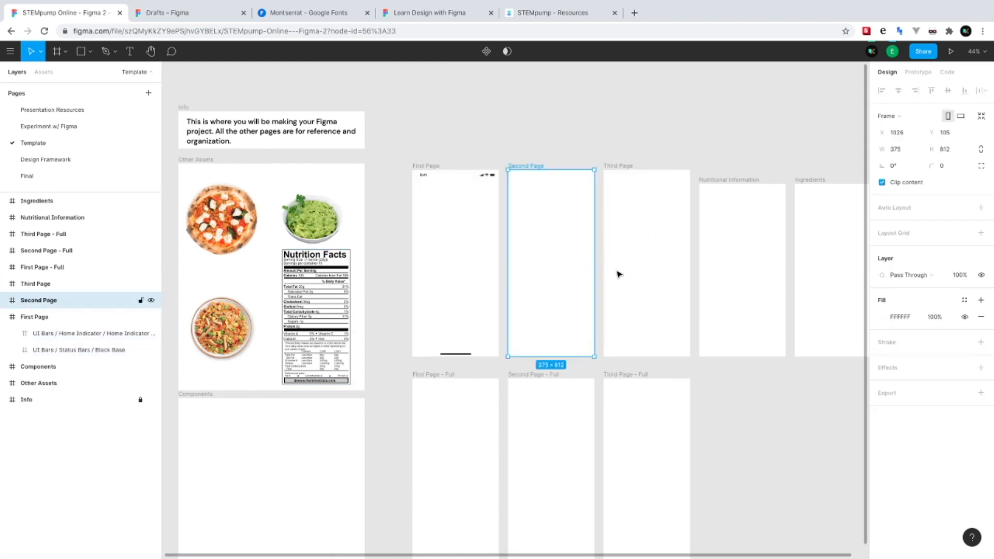
key("ctrl+v")
left_click(649, 281)
key("ctrl+v")
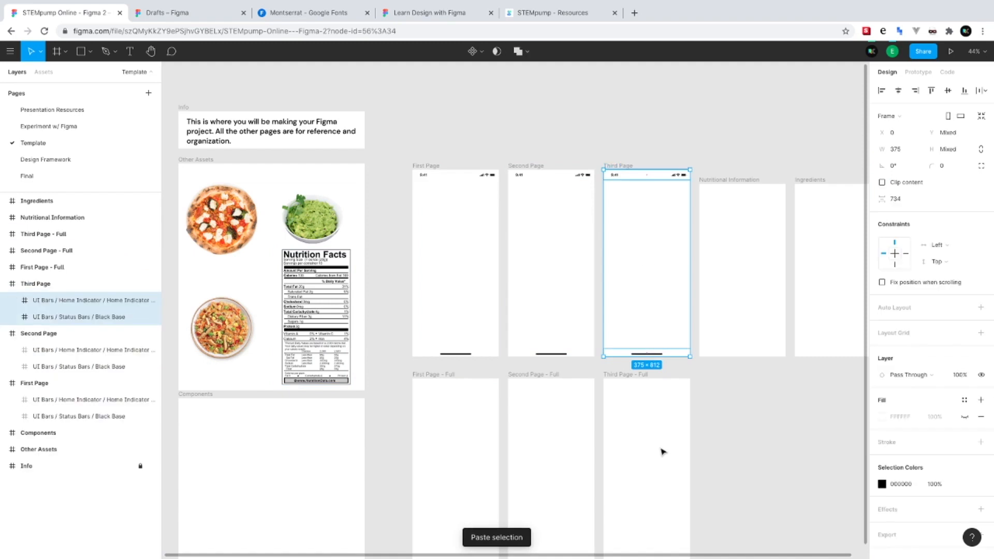
Paste the status bar and home indicator into the Third Page - Full, Second Page - Full and First Page - Full frames
left_click(657, 448)
key("ctrl+v")
left_click(564, 443)
key("ctrl+v")
left_click(439, 430)
key("ctrl+v")
scroll(439, 430, "down", 3)
left_click(438, 375)
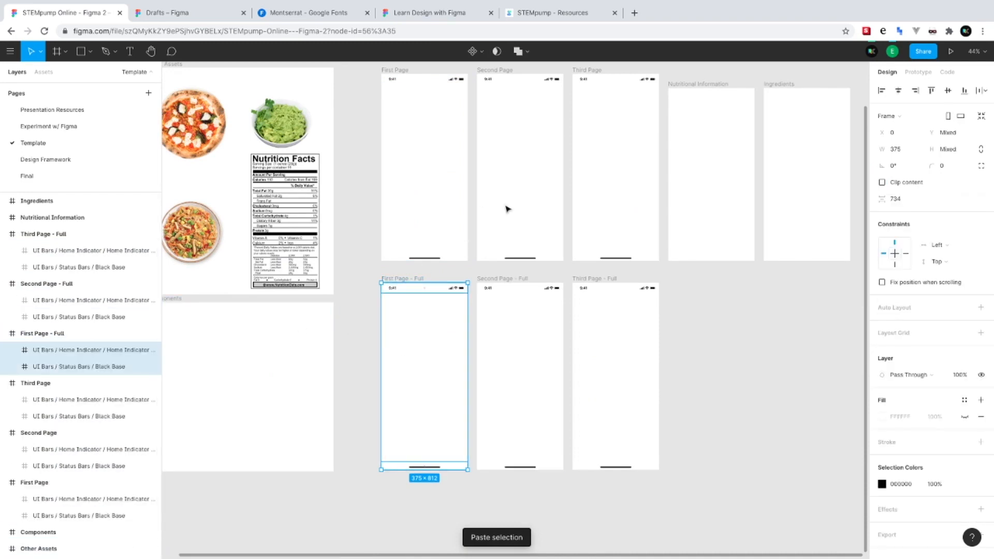
Copy First Page's home indicator into the Ingredients and Nutritional Information frames and move each copy to its frame's bottom edge
left_click_drag(730, 167, 630, 199)
left_click(337, 293)
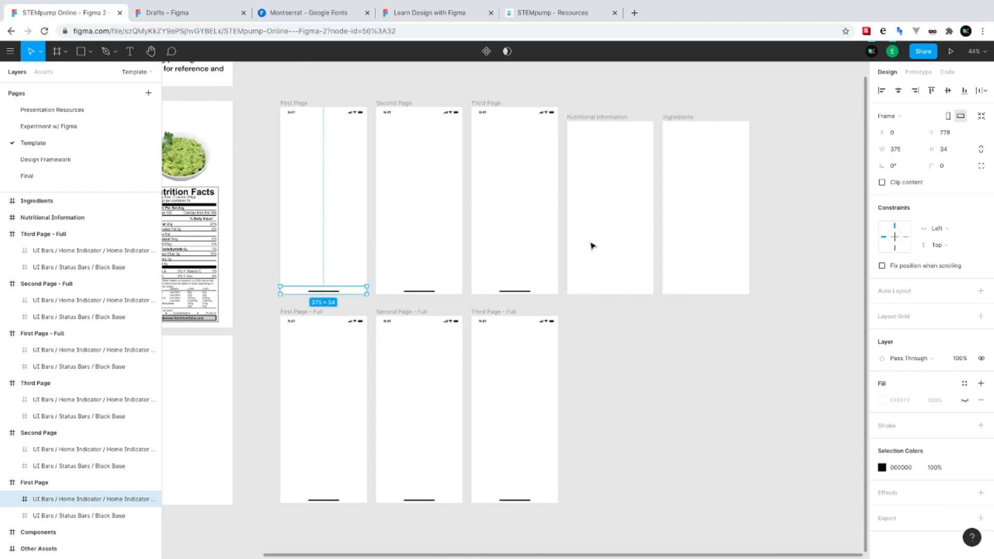
left_click(673, 265)
key("ctrl+v")
left_click(628, 261)
key("ctrl+v")
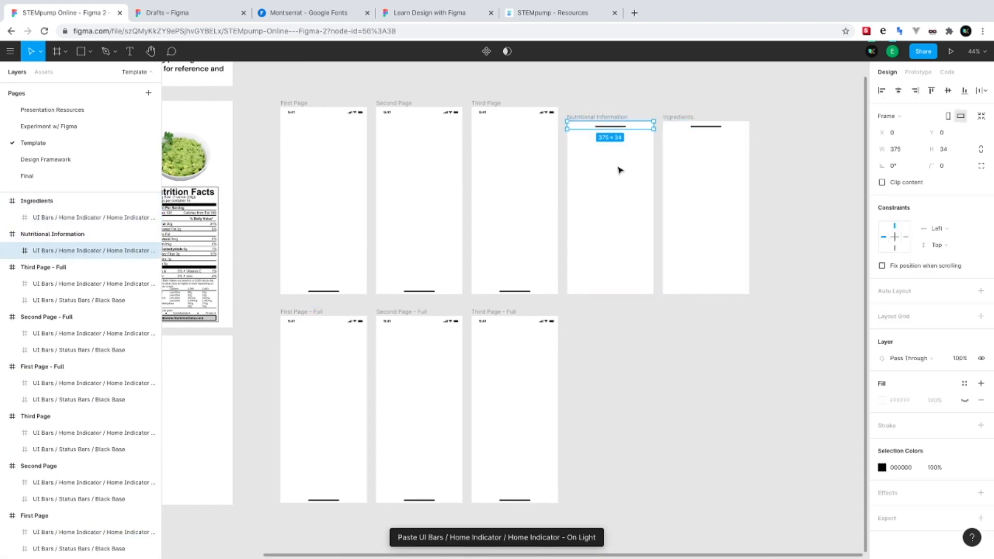
left_click_drag(611, 126, 612, 293)
left_click_drag(725, 134, 720, 290)
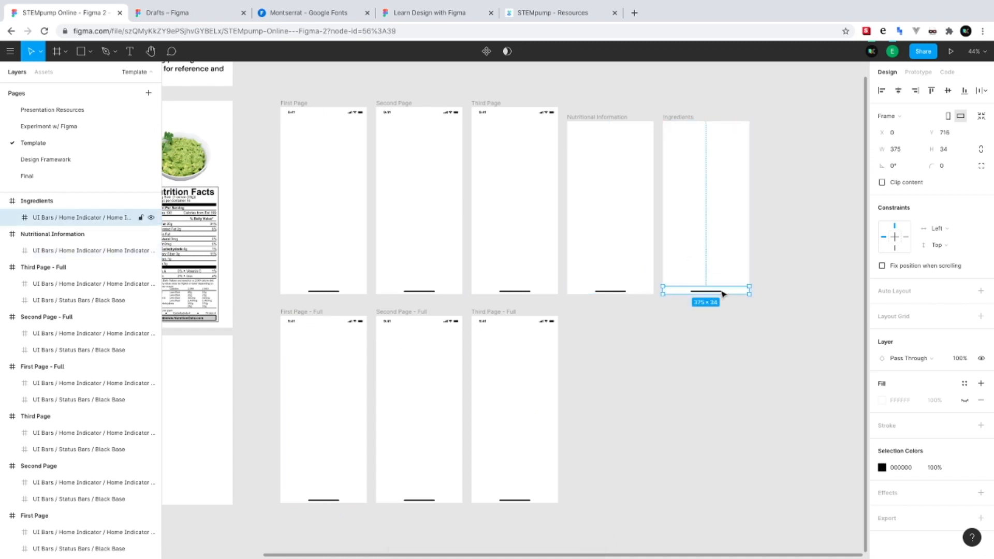
Round only the two top corners of the Nutritional Information and Ingredients frames with a radius of 32
left_click(590, 117)
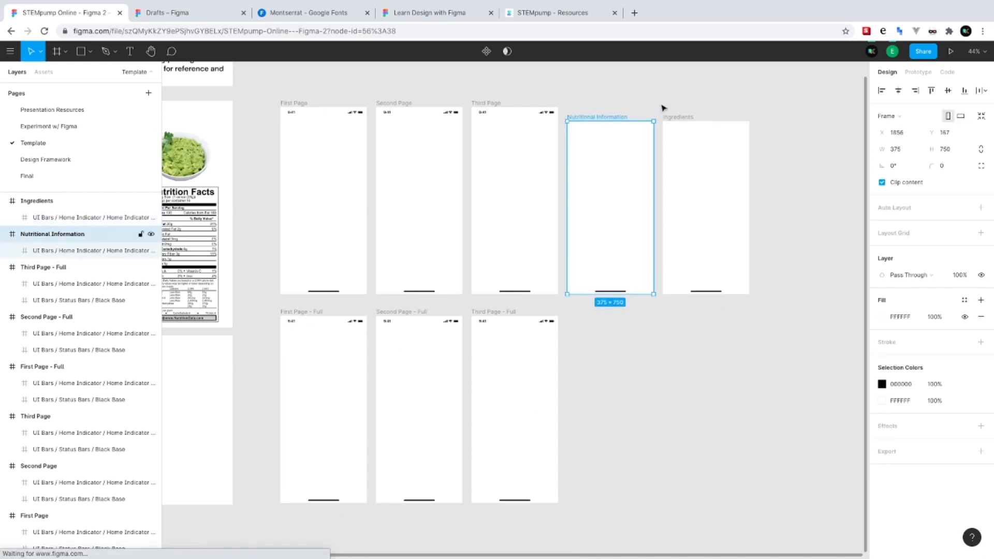
left_click(661, 126, "shift")
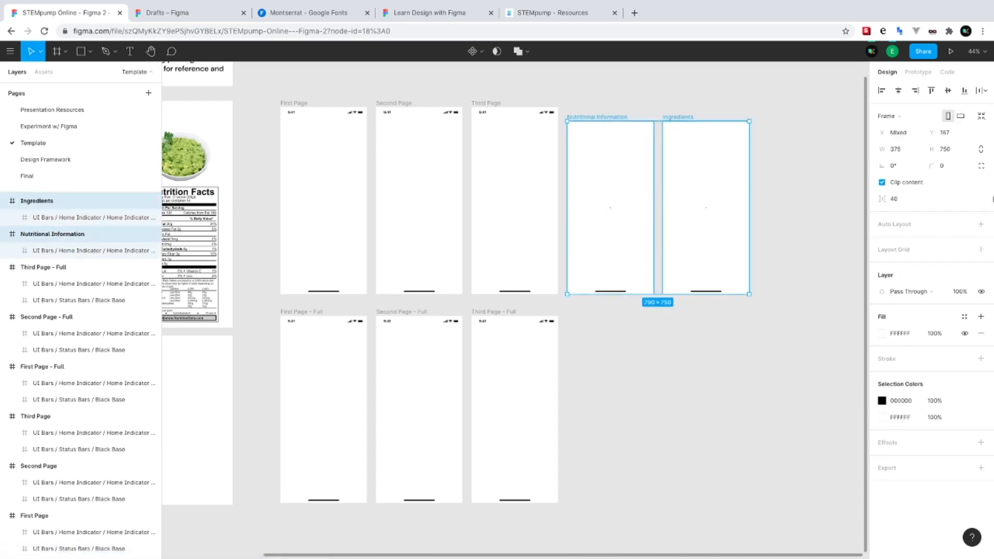
left_click(982, 171)
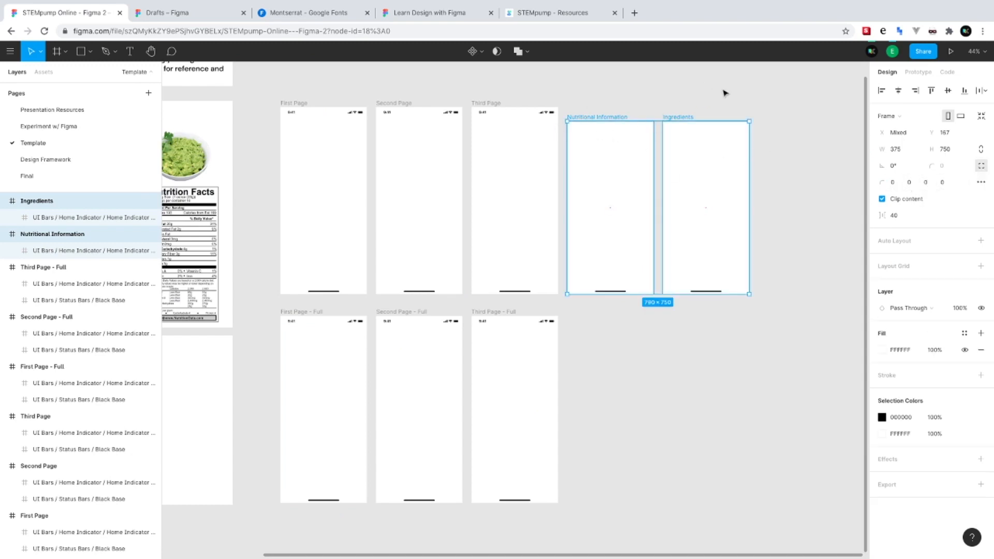
left_click(895, 183)
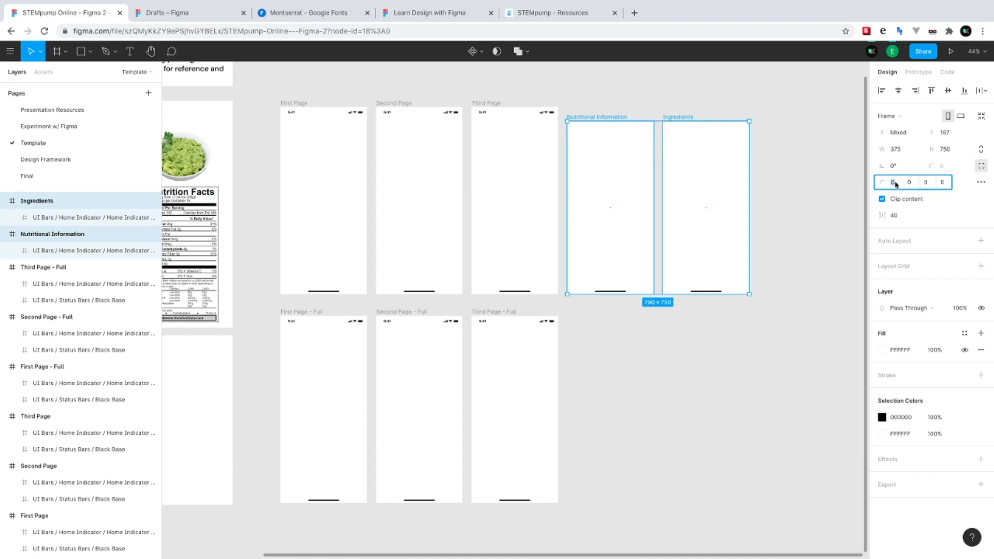
type("32")
key("Tab")
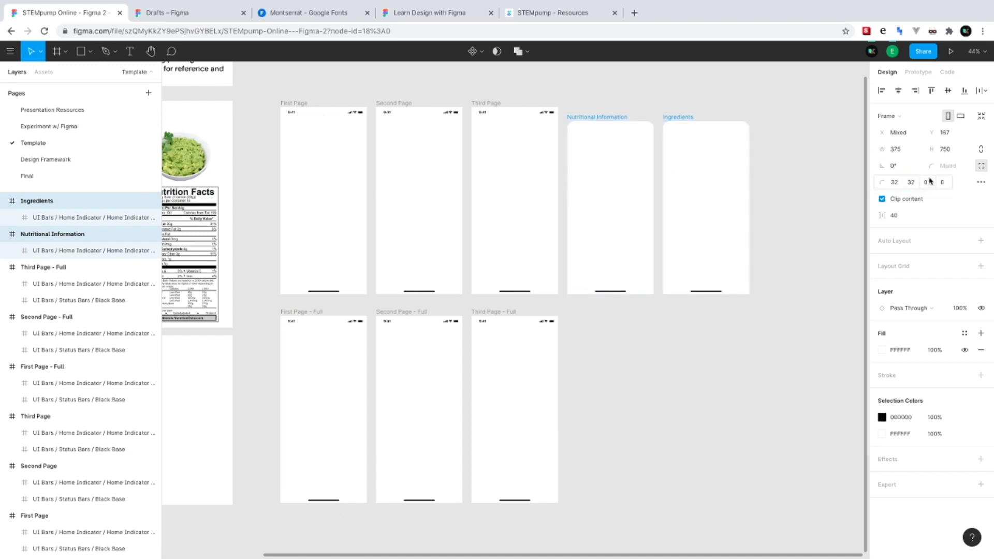
left_click(745, 326)
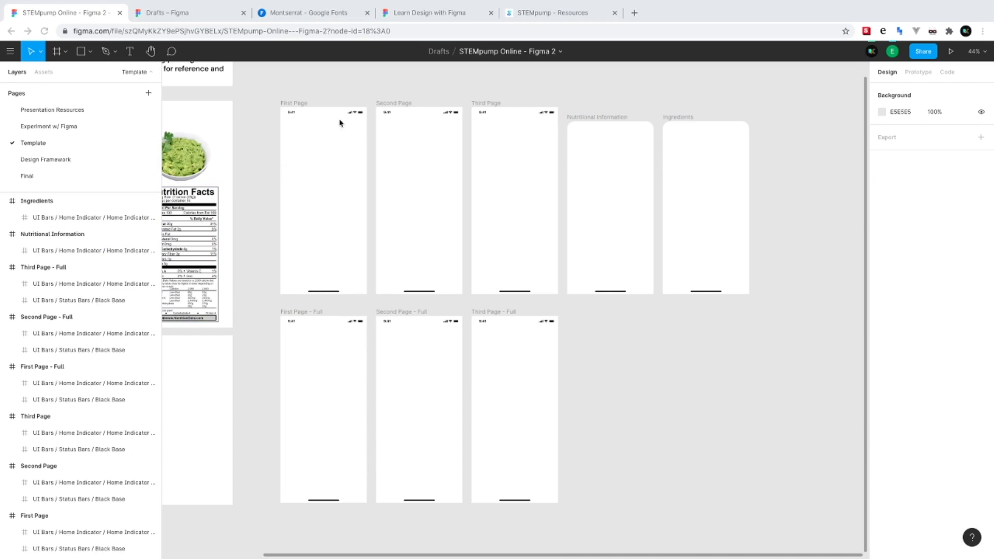
Copy the bold "Today" headline from the AppStore Main screen on the Design Framework page into the Template page's First Page frame
left_click(38, 175)
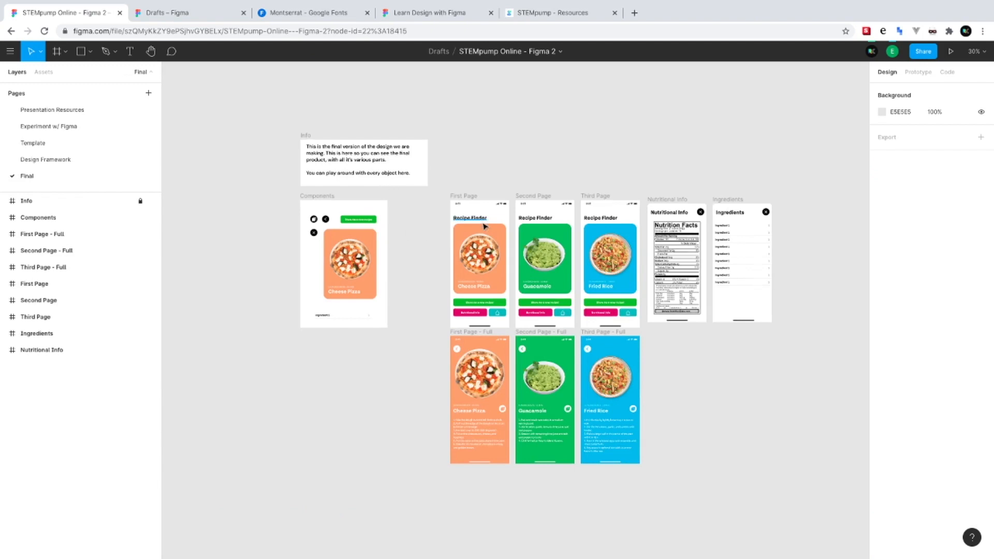
scroll(484, 226, "up", 2)
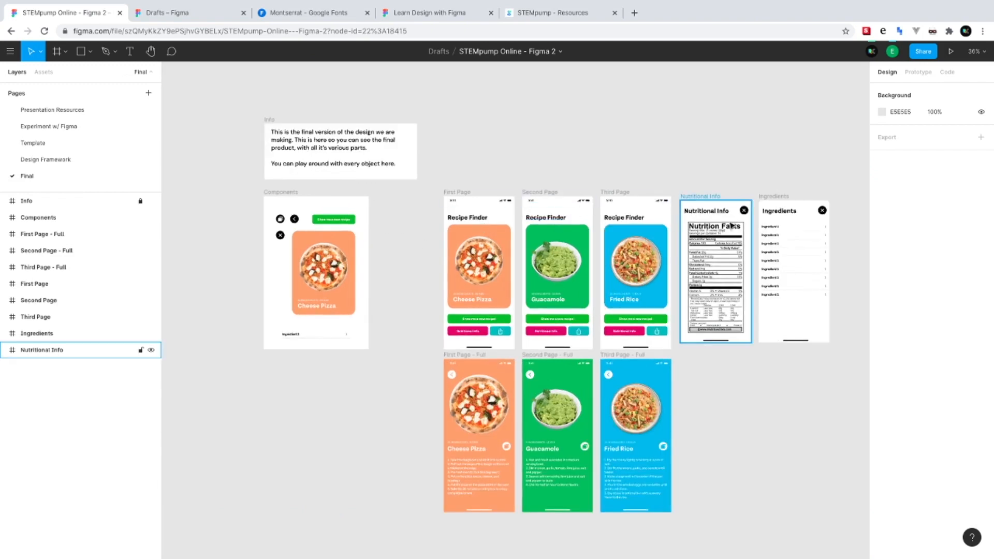
left_click(86, 143)
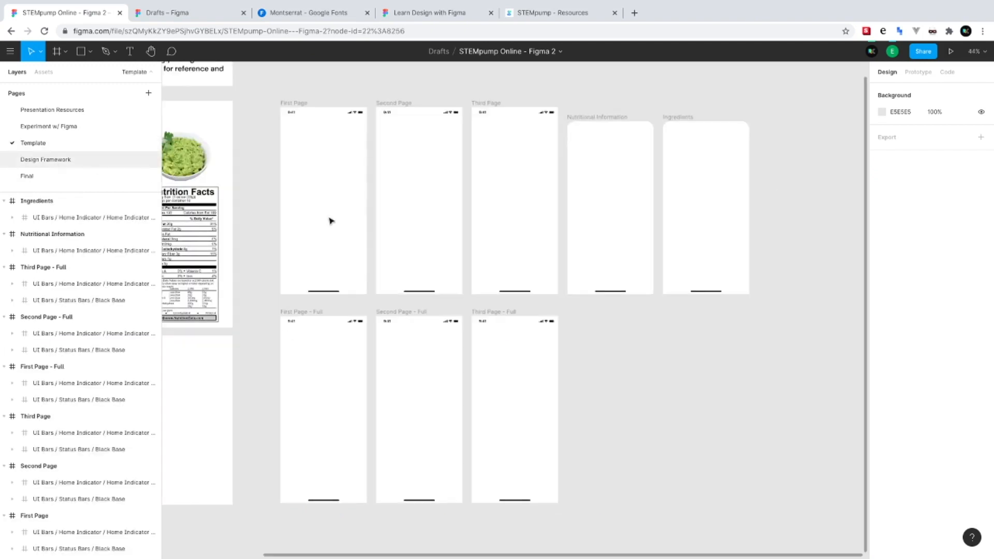
left_click(145, 160)
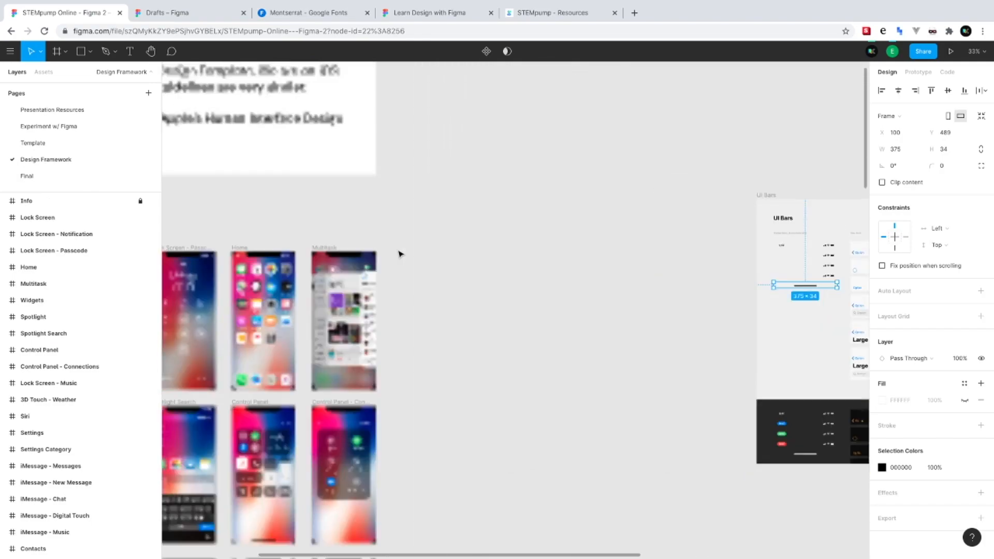
scroll(399, 253, "down", 15)
scroll(399, 254, "left", 3)
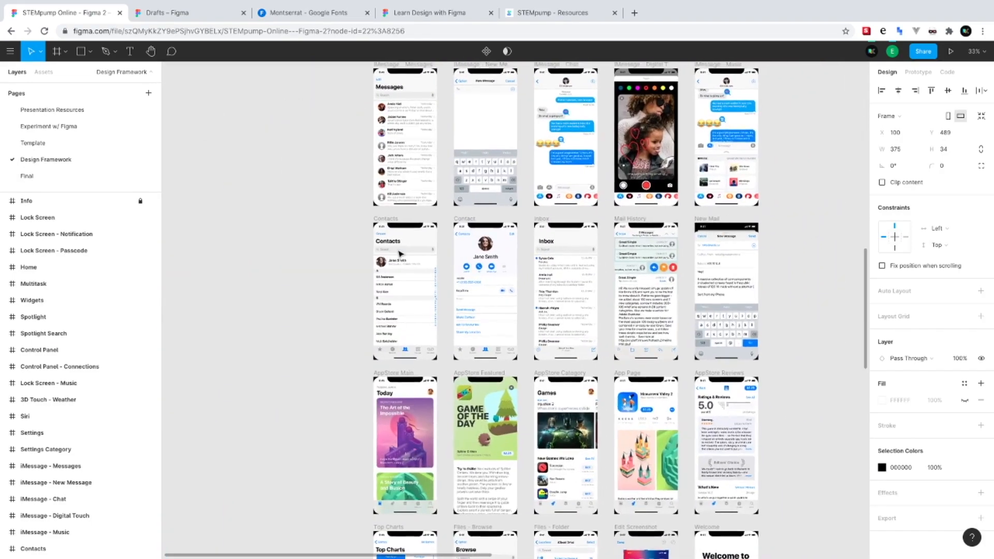
scroll(400, 253, "down", 5)
scroll(403, 175, "up", 10, "ctrl")
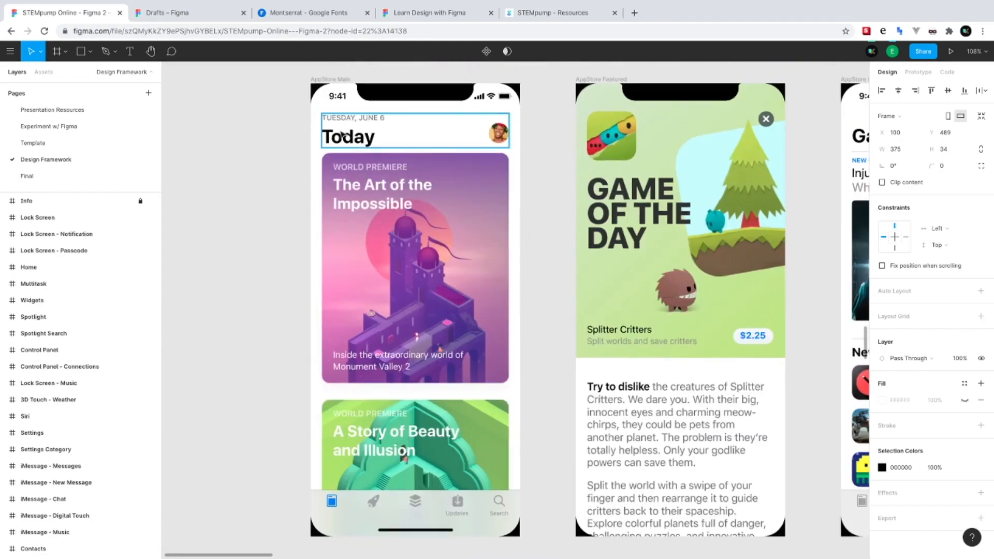
double_click(342, 135)
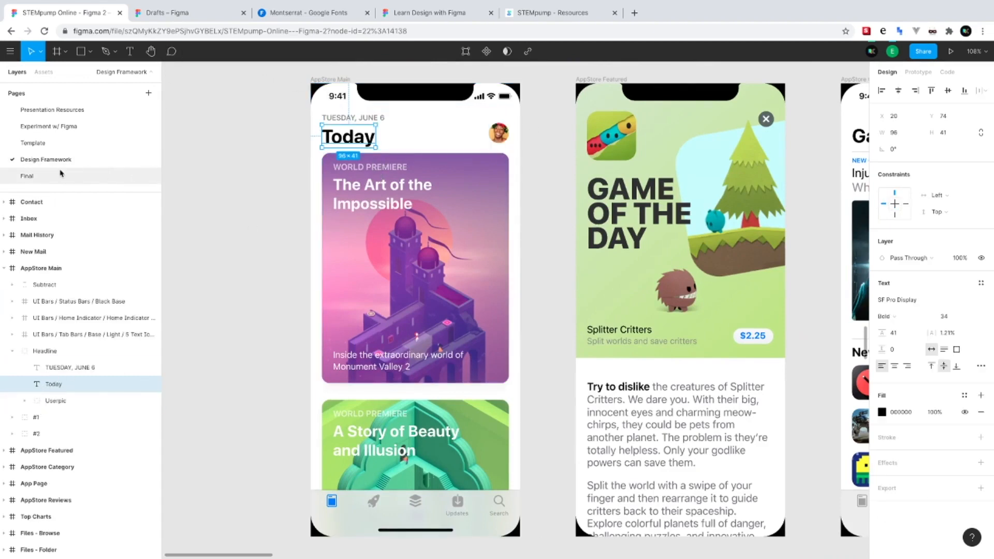
left_click(33, 142)
key("ctrl+v")
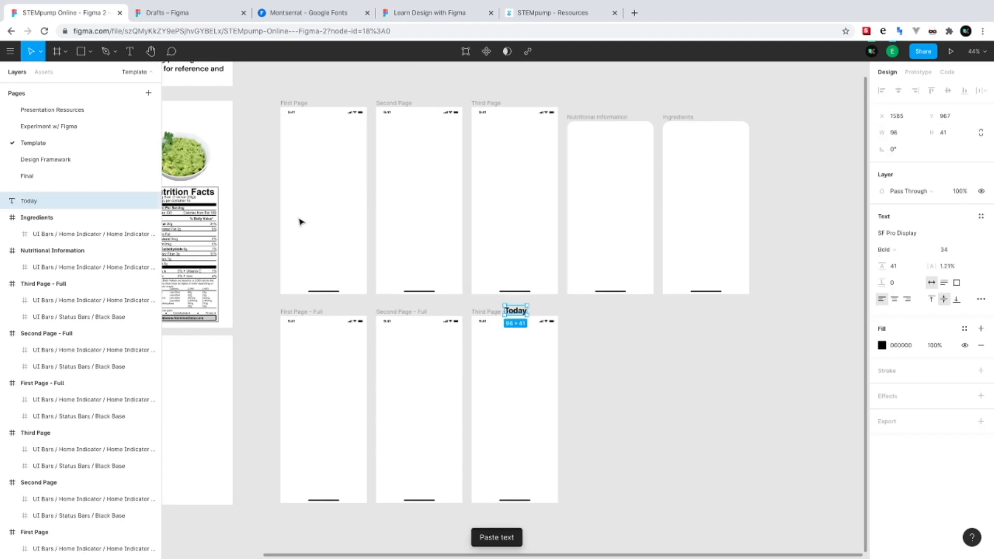
left_click_drag(516, 311, 301, 136)
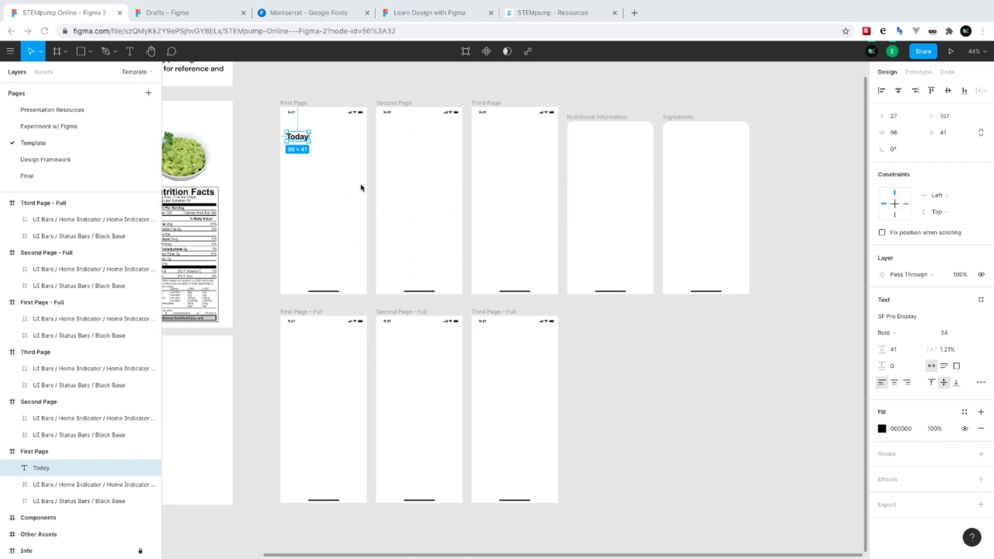
Position the headline text in First Page at X 20 and Y 90
left_click(899, 117)
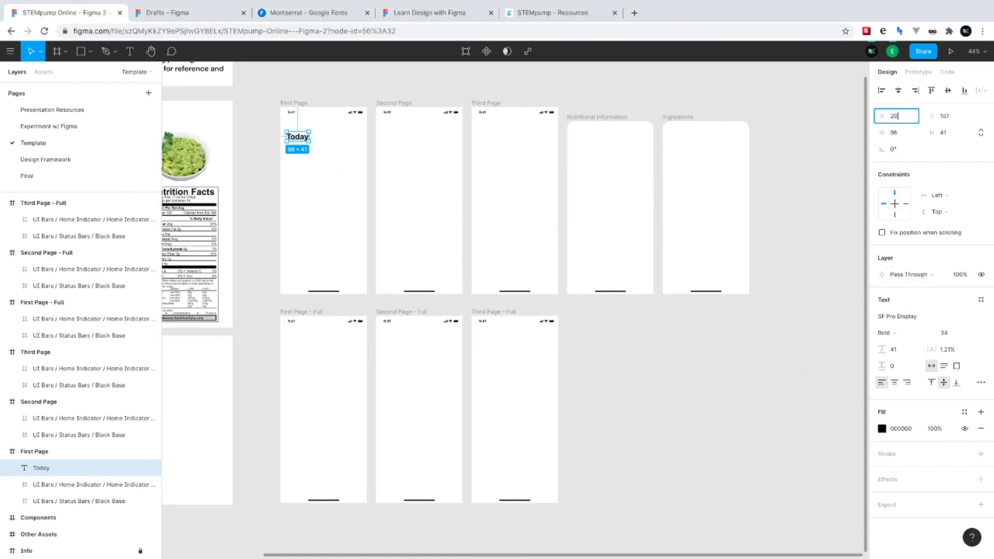
key("Tab")
type("90")
key("Return")
Replace the headline's wording with "Recipe Finder"
double_click(293, 131)
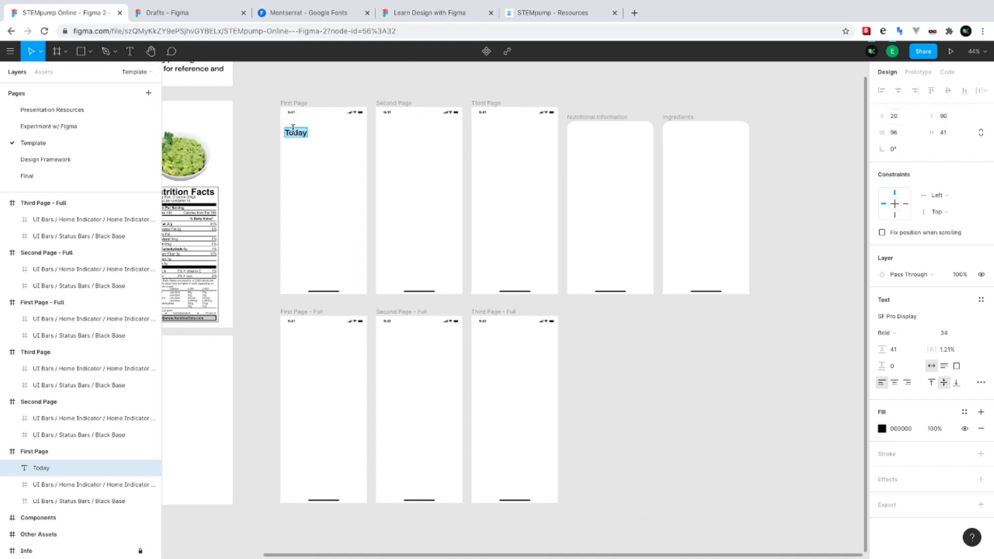
type("RECIPE FINDER")
key("ctrl+a")
type("Recipe Finder")
key("Return")
key("BackSpace")
key("Escape")
Set the font of the Recipe Finder headline to Tenon
left_click(922, 321)
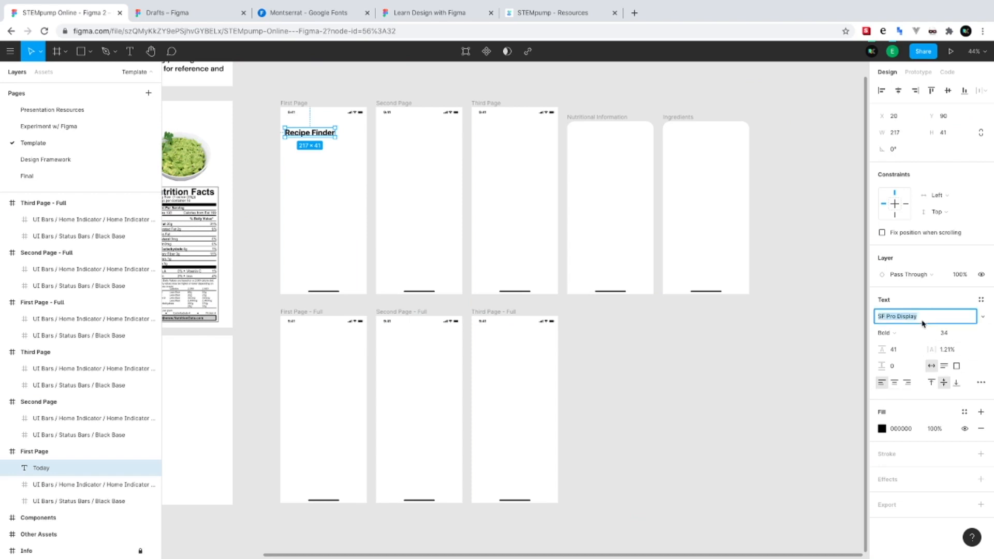
type("Tenon")
key("Return")
left_click(369, 149)
scroll(358, 147, "up", 5)
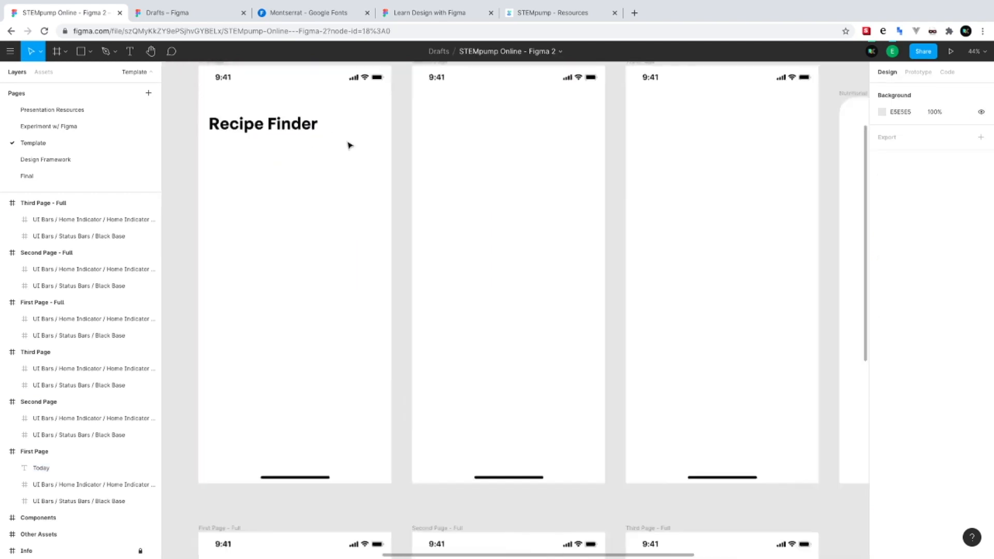
Draw a rectangle about 375 by 313 below the Recipe Finder headline, spanning the full width of First Page
scroll(262, 118, "down", 5)
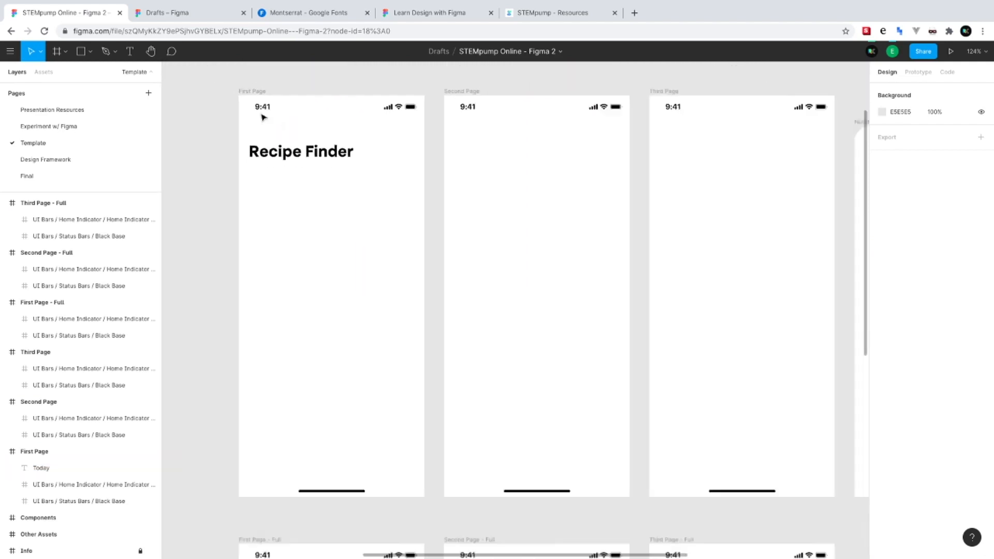
scroll(336, 163, "up", 2)
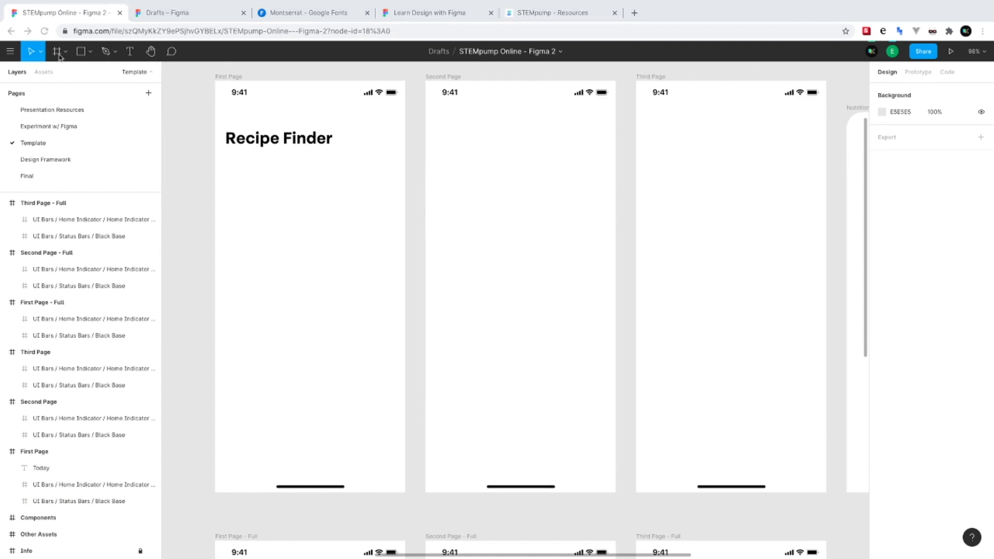
left_click(84, 57)
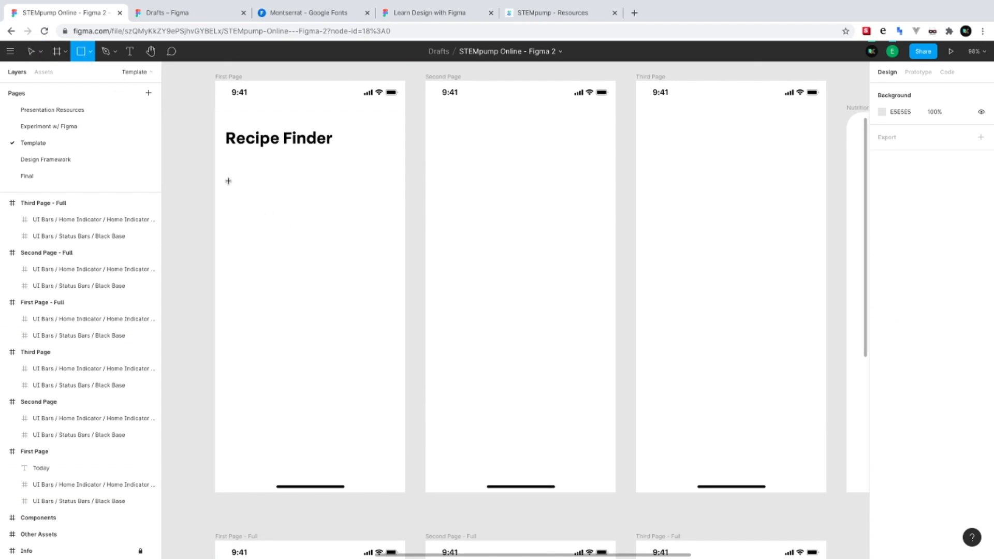
mouse_move(223, 166)
left_mouse_down()
mouse_move(377, 306)
mouse_move(418, 327)
mouse_move(405, 325)
left_mouse_up()
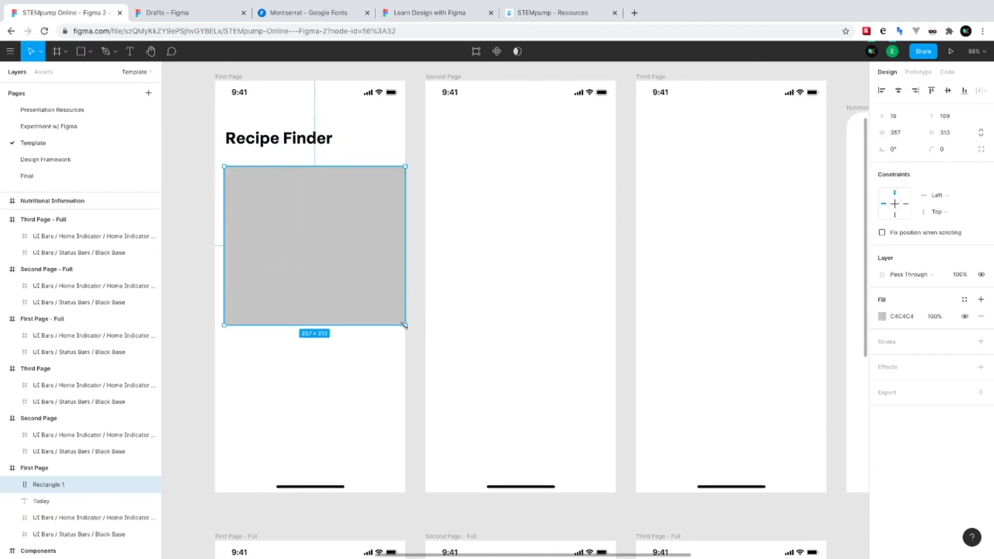
left_click_drag(223, 219, 217, 218)
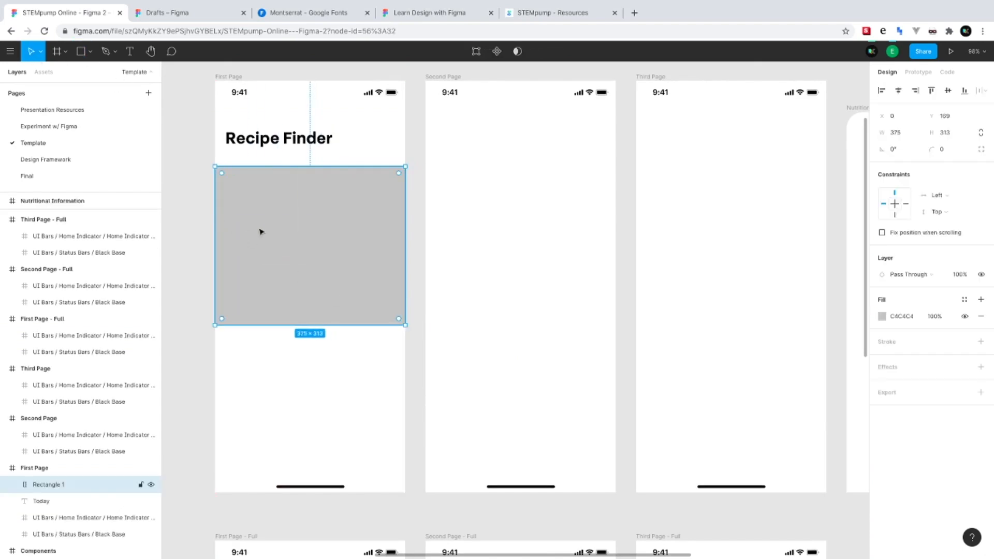
Set the rectangle's X position to 20 and its width to 375-40
left_click(901, 118)
key("Tab")
key("Tab")
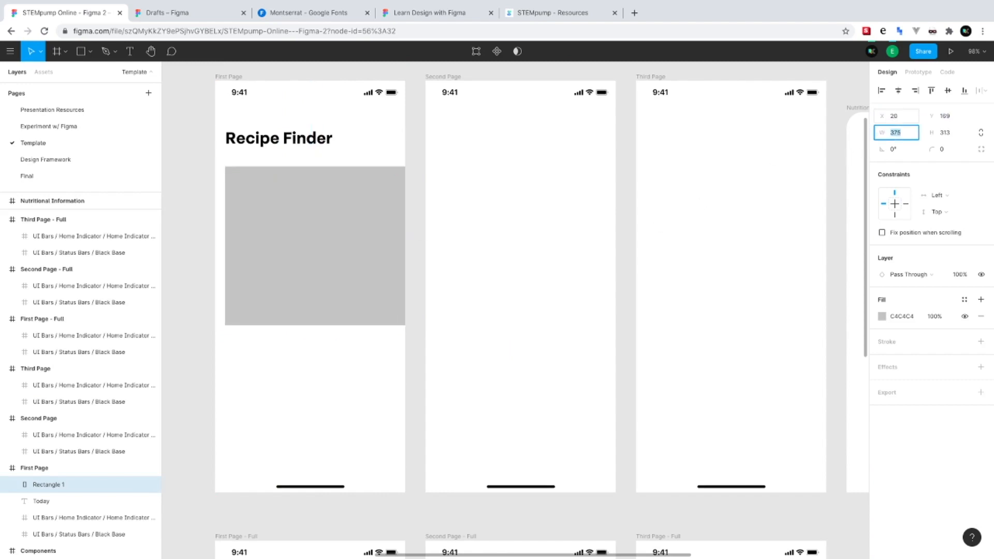
type("375-40")
key("Return")
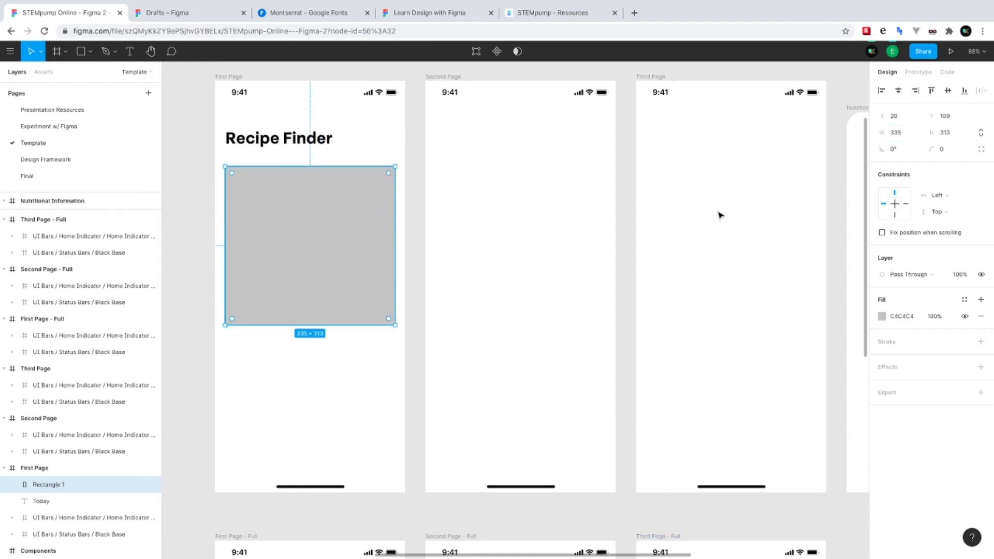
Set the rectangle's height to 445 and its Y position to 150
left_click(943, 135)
type("445")
key("Return")
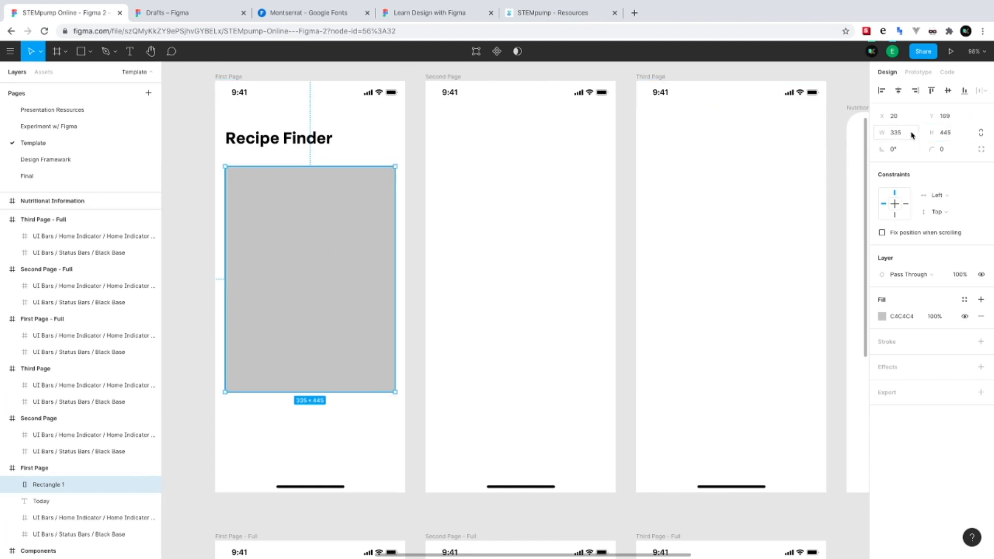
left_click(943, 121)
type("150")
key("Return")
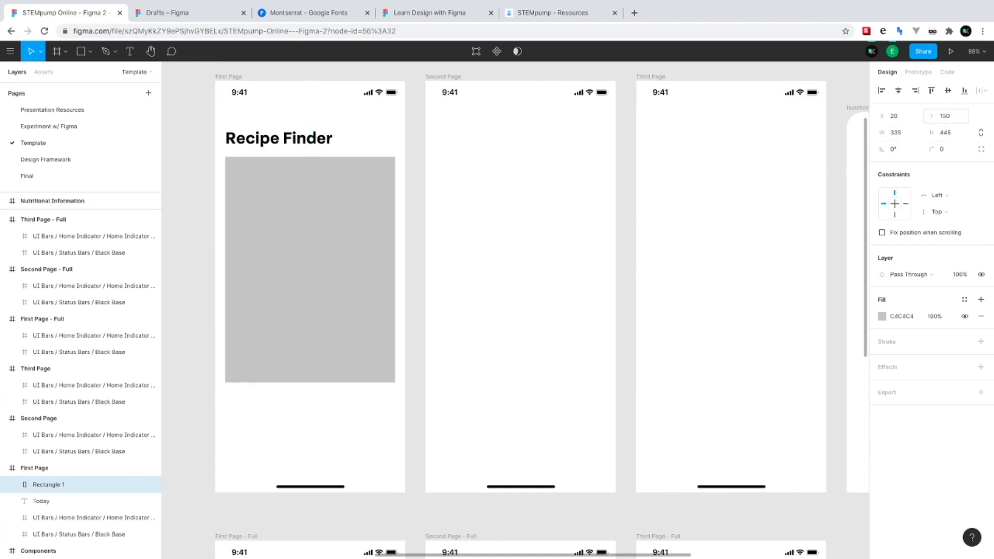
Round all four corners of the rectangle with a radius of 32
left_click(942, 150)
left_click(981, 149)
left_click(981, 149)
left_click(951, 151)
type("32")
key("Return")
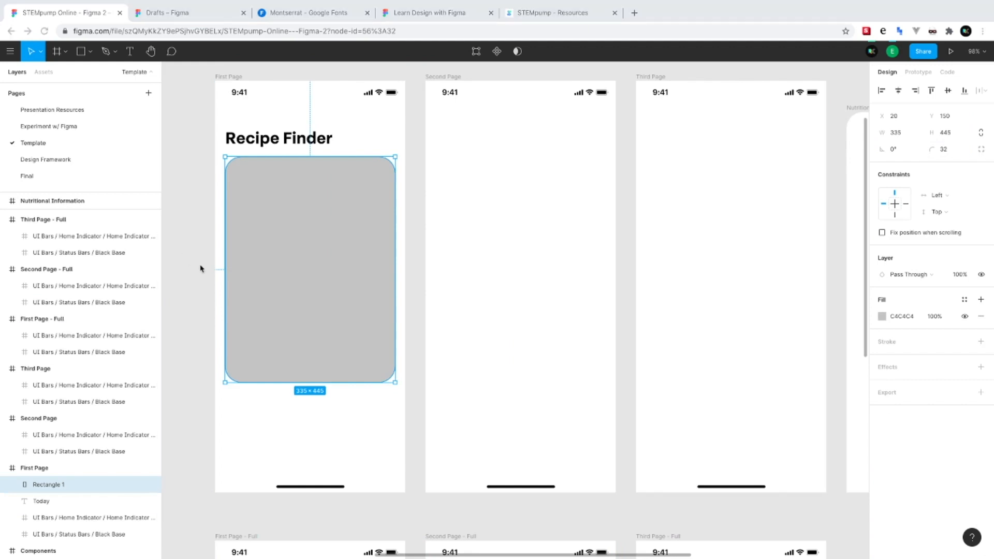
Fill the rounded rectangle with the orange document color FF9500
left_click(882, 317)
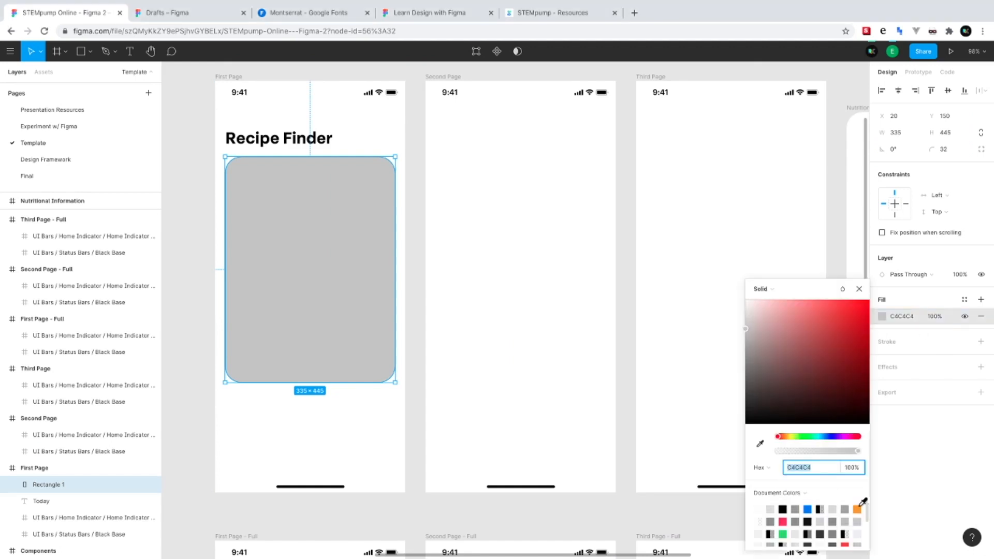
left_click(856, 509)
left_click(858, 290)
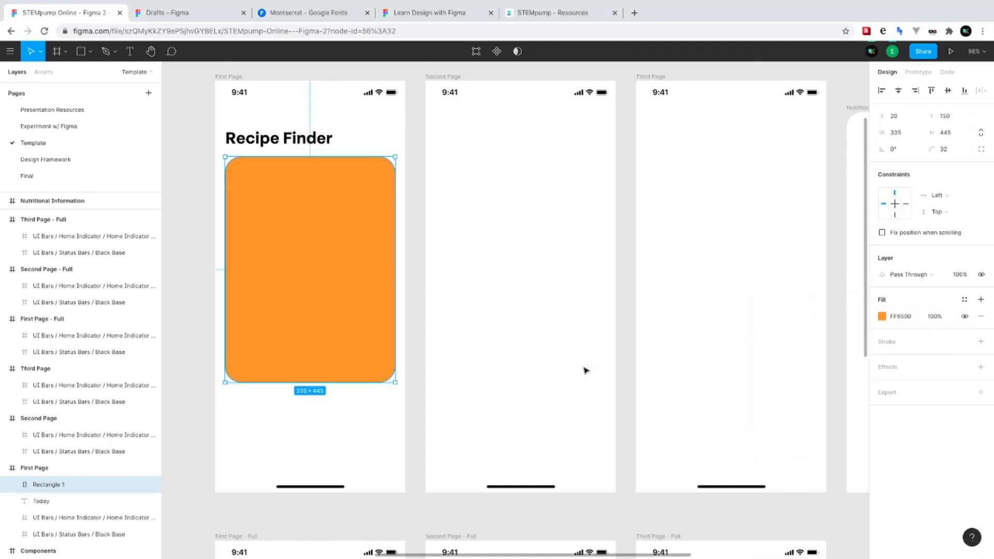
left_click(436, 419)
scroll(355, 443, "left", 3)
scroll(355, 443, "left", 1)
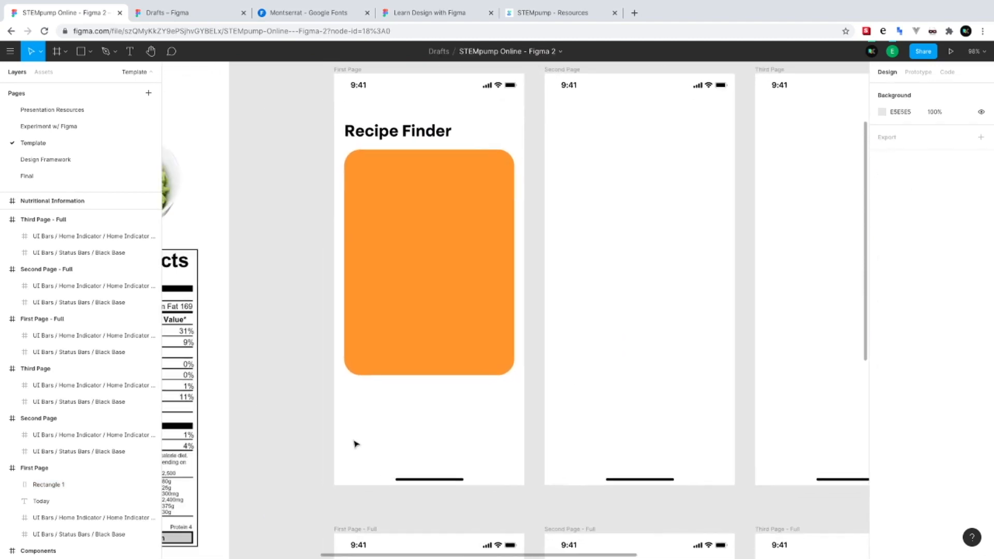
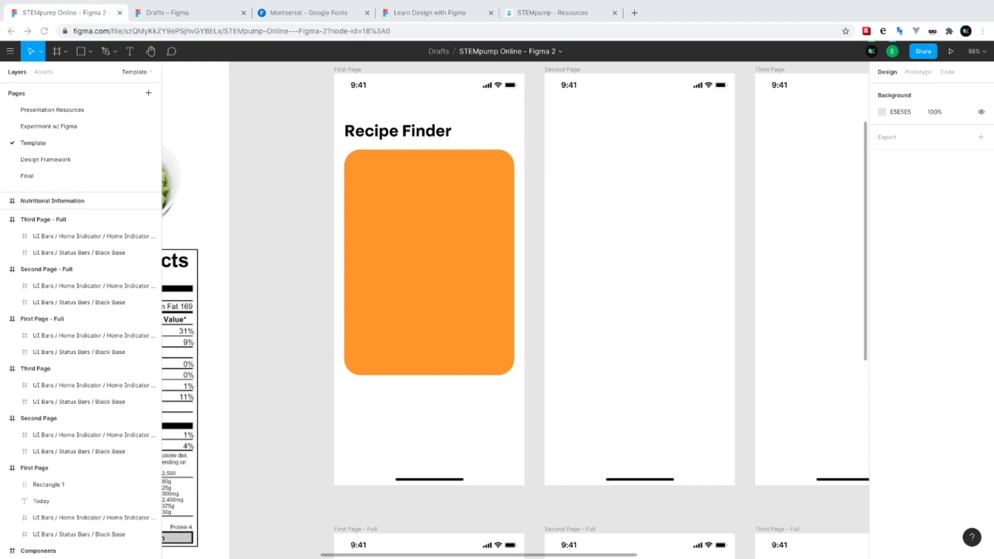
Copy the "WORLD PREMIERE" and "The Art of the Impossible" texts from AppStore Main into First Page, at the orange card's bottom-left corner
left_click(101, 156)
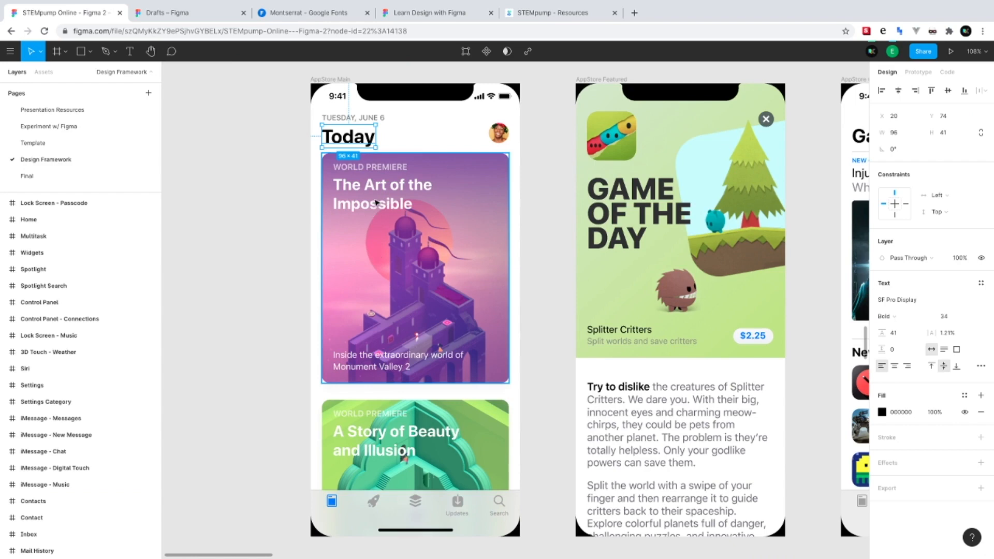
double_click(376, 201)
left_click(359, 171)
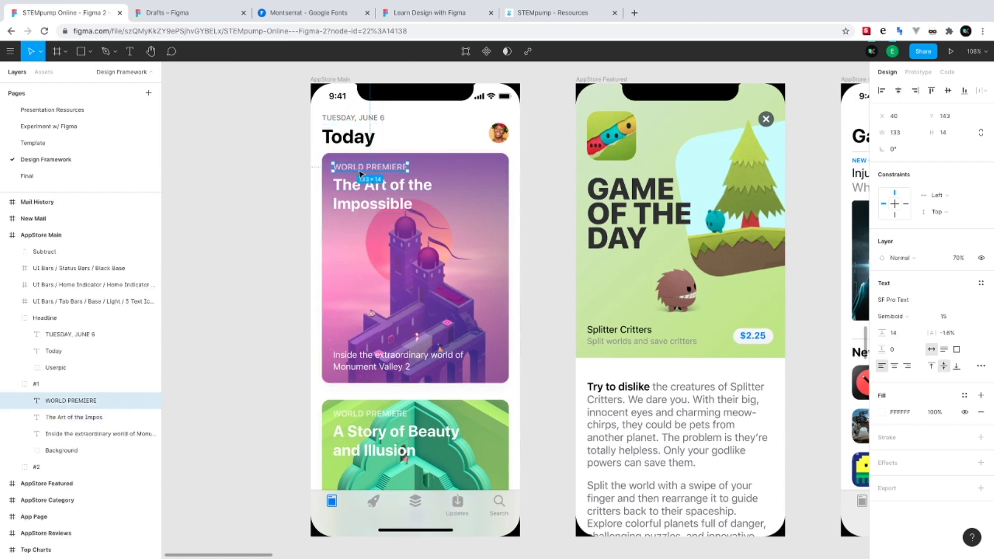
left_click(46, 420, "shift")
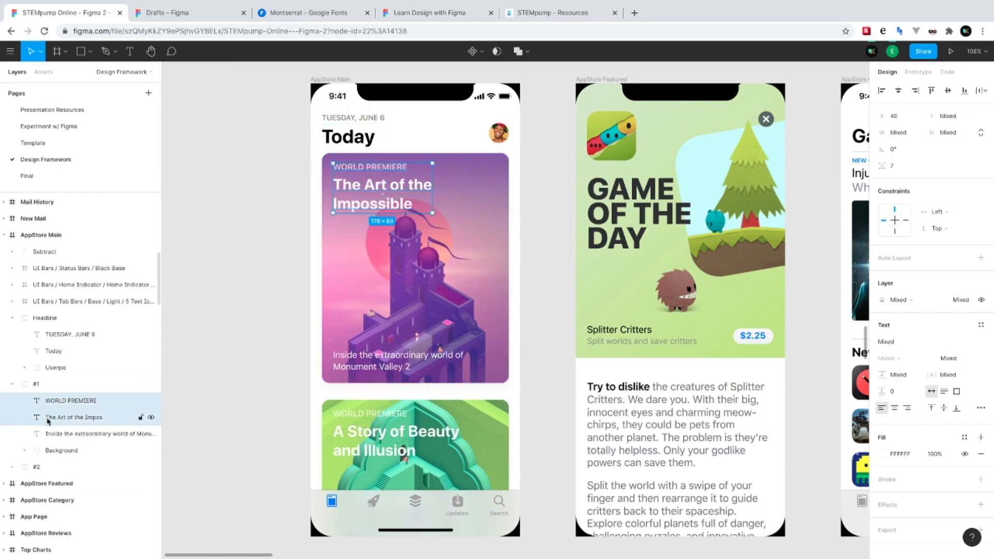
left_click(34, 143)
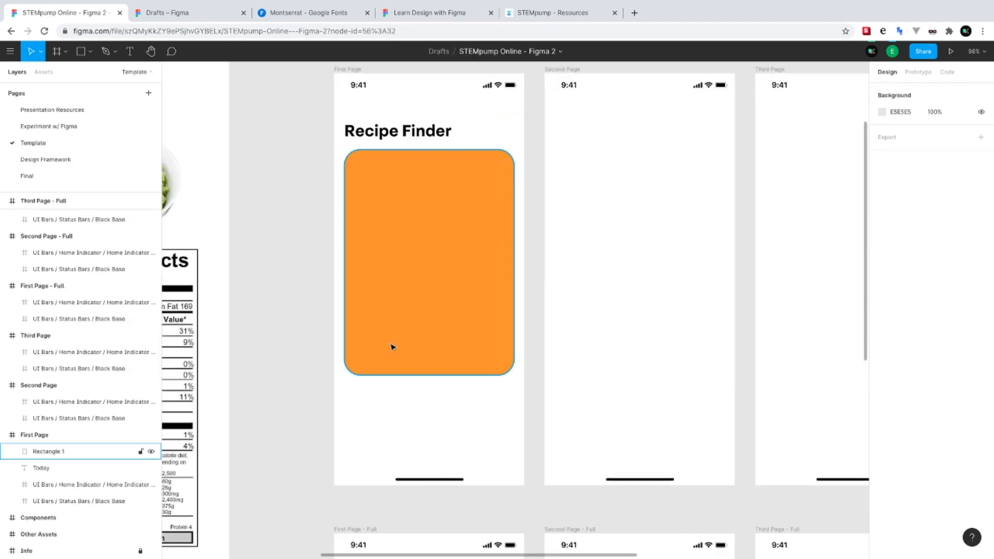
left_click(393, 347)
key("ctrl+v")
left_click_drag(405, 282, 366, 354)
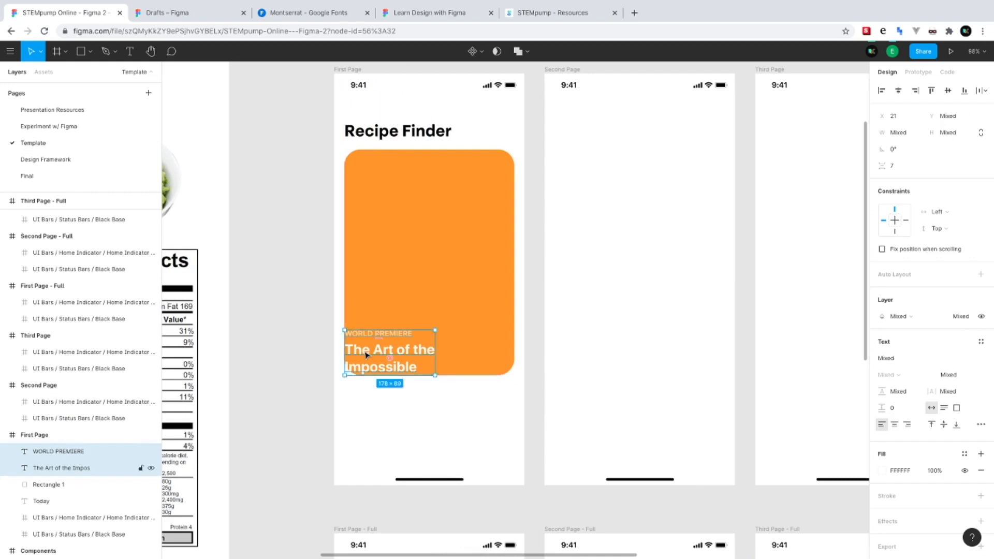
Inset the two card texts by moving them 40 px up and 40 px to the right
key("shift+Up")
key("shift+Up")
key("shift+Right")
key("shift+Right")
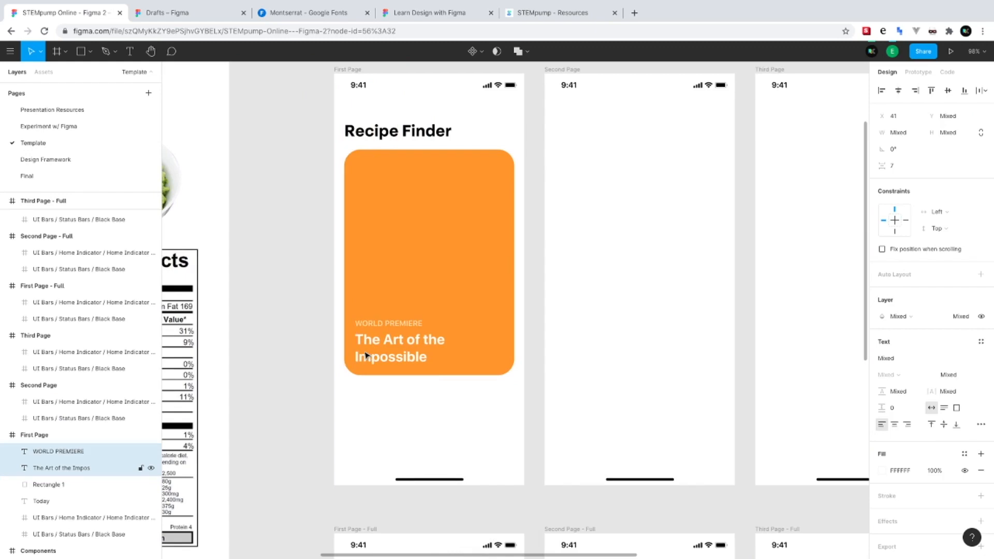
key("shift+Up")
key("shift+Up")
key("shift+Right")
key("shift+Right")
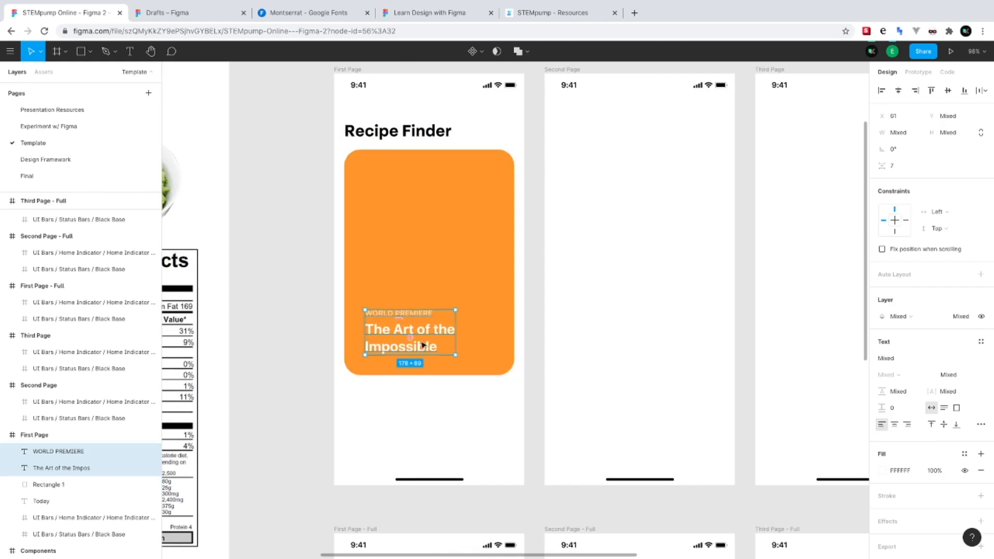
left_click(506, 356)
scroll(506, 417, "down", 3)
left_click(533, 418)
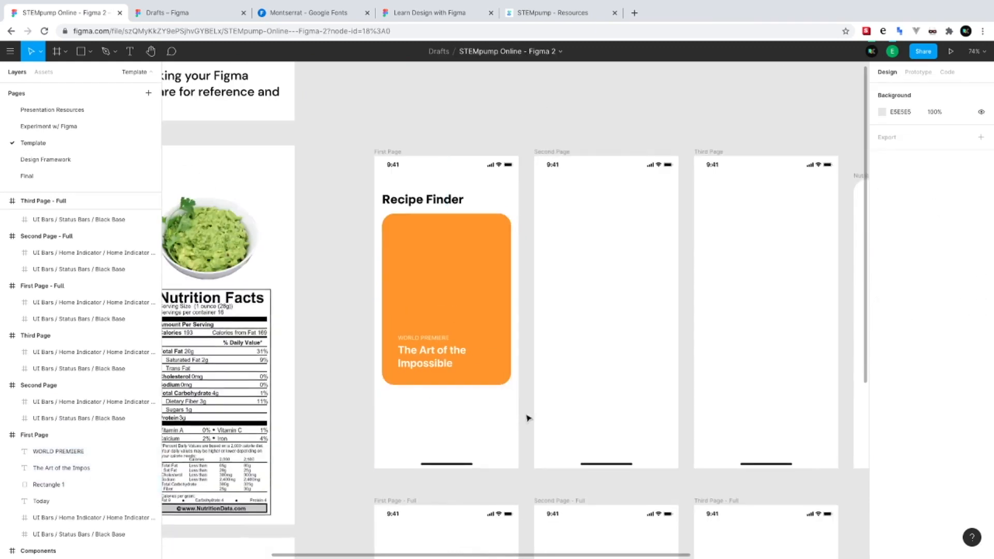
Change the font of both card texts, "The Art of the Impossible" and "WORLD PREMIERE", to Tenon
scroll(533, 418, "down", 1)
scroll(533, 417, "left", 2)
scroll(520, 415, "right", 3)
scroll(520, 416, "up", 1)
scroll(464, 317, "right", 1)
scroll(455, 333, "up", 5)
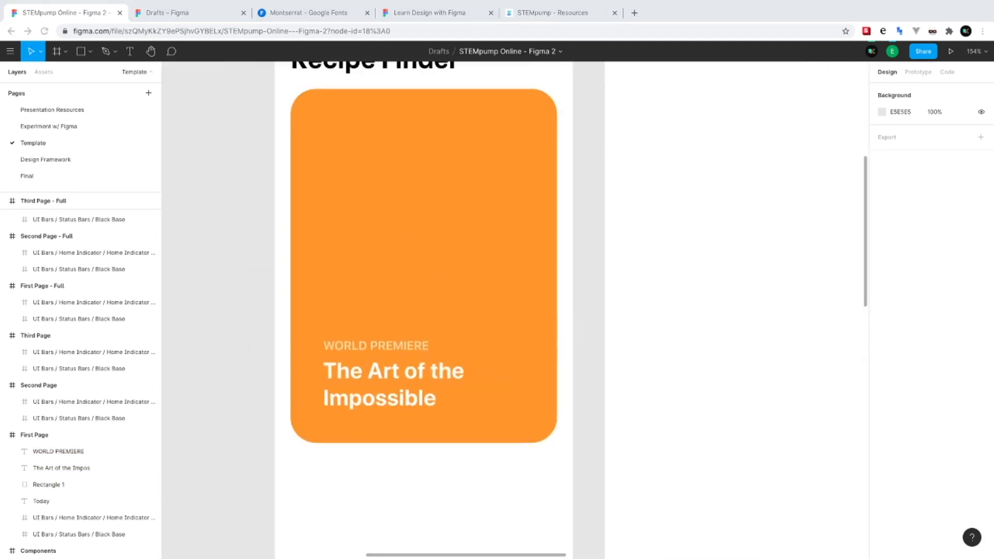
left_click(411, 378)
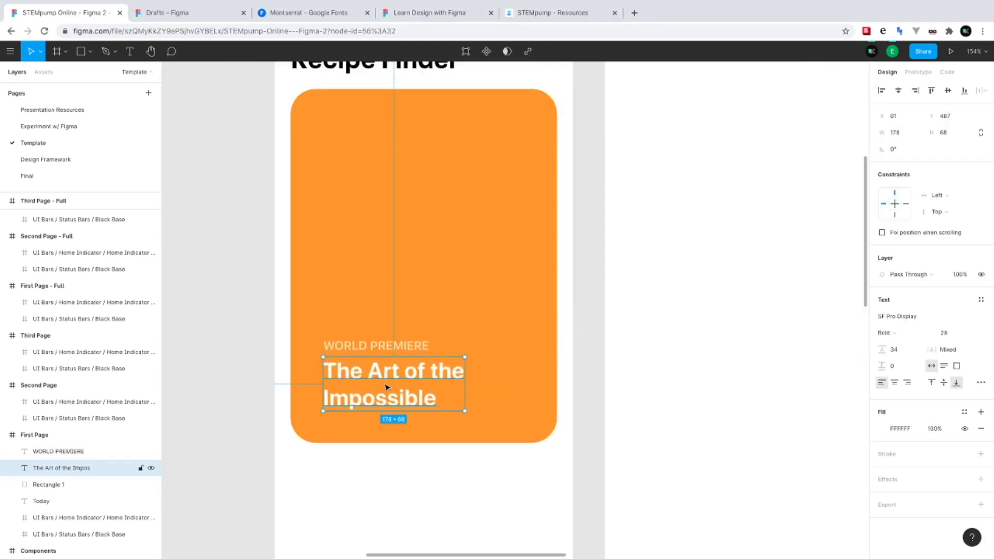
left_click(901, 319)
type("Tenon")
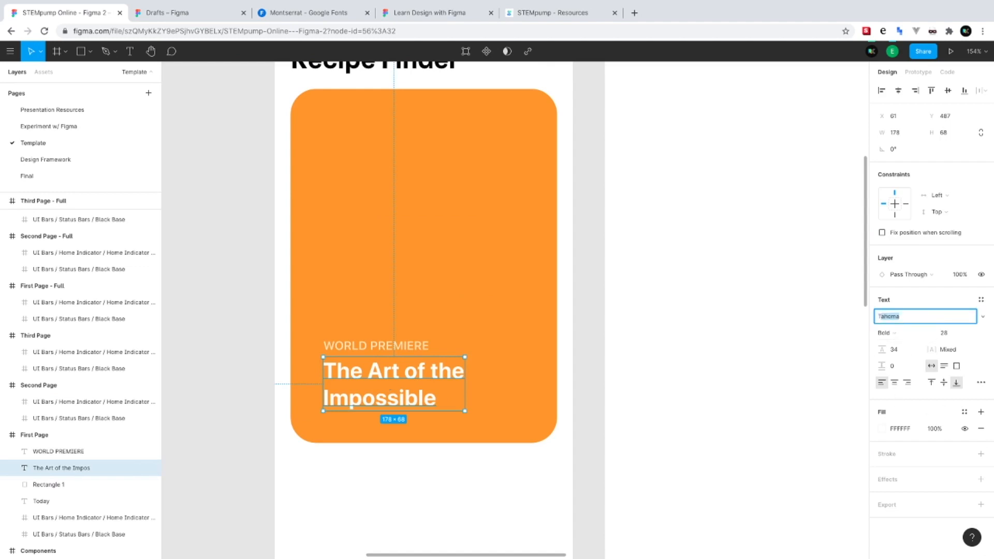
key("Return")
left_click(393, 345)
left_click(879, 316)
type("Tenon")
key("Return")
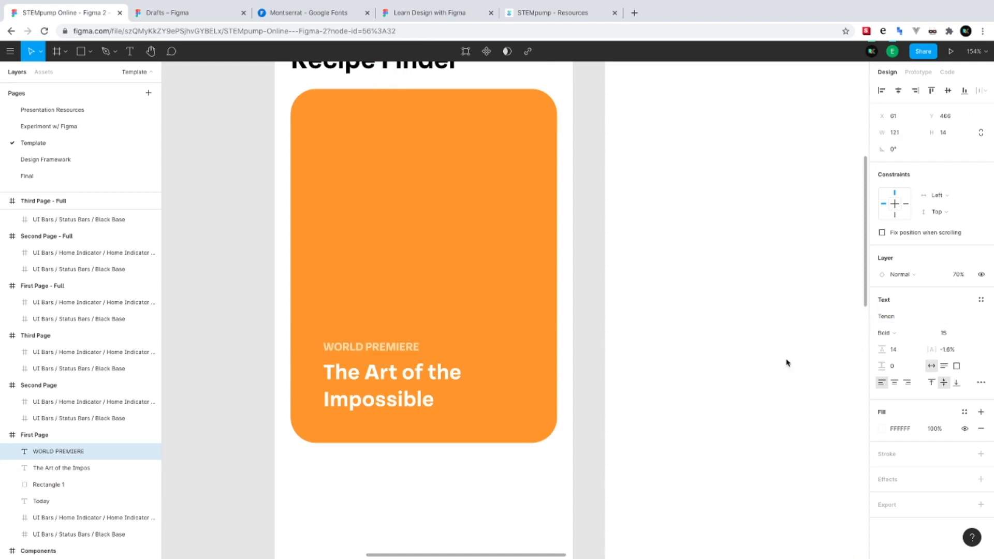
Move both card texts together 10 px down and 10 px to the left
left_click(389, 392)
left_click(387, 347, "shift")
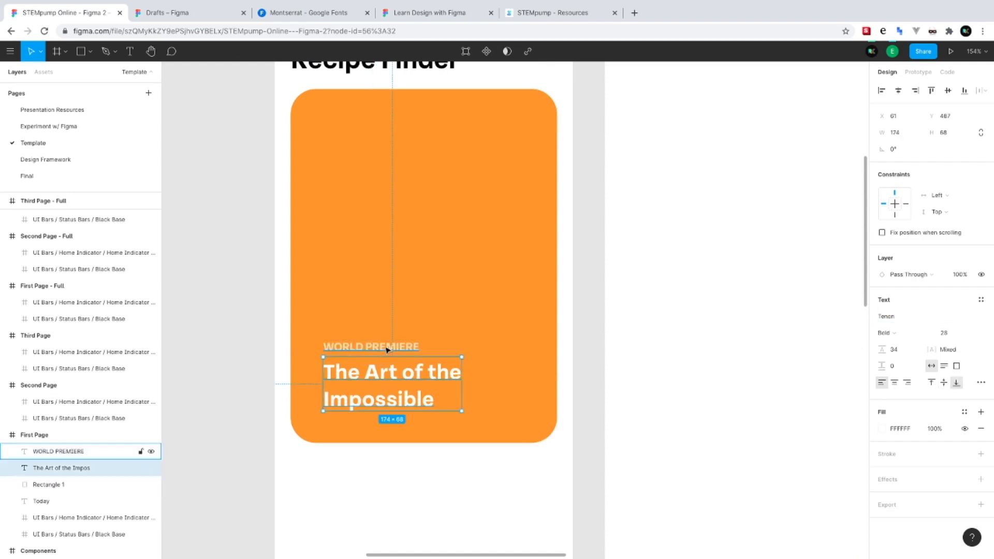
key("shift+Down")
key("shift+Left")
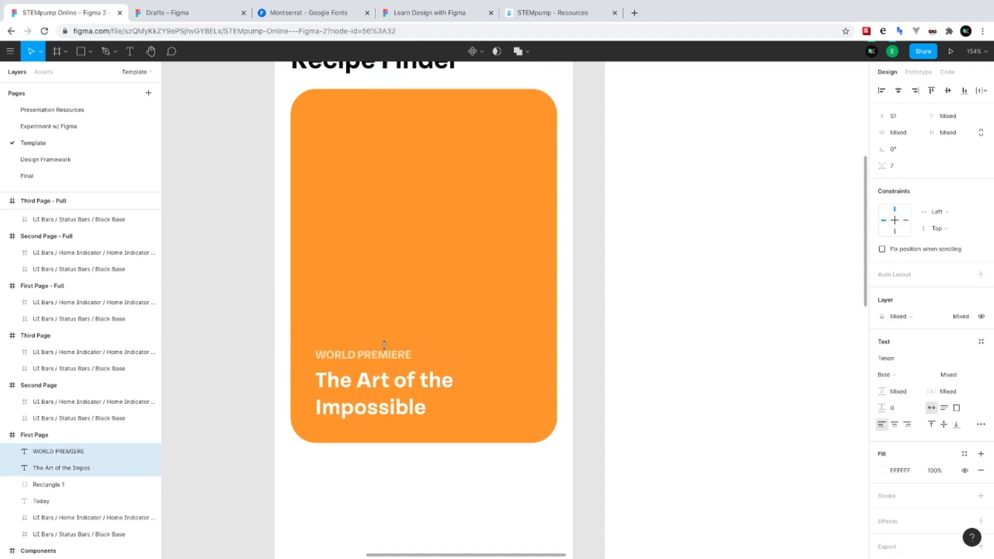
key("shift+Left")
key("shift+Down")
key("shift+Right")
key("shift+Up")
Replace the card's large title text with "Cheese Pizza"
double_click(381, 393)
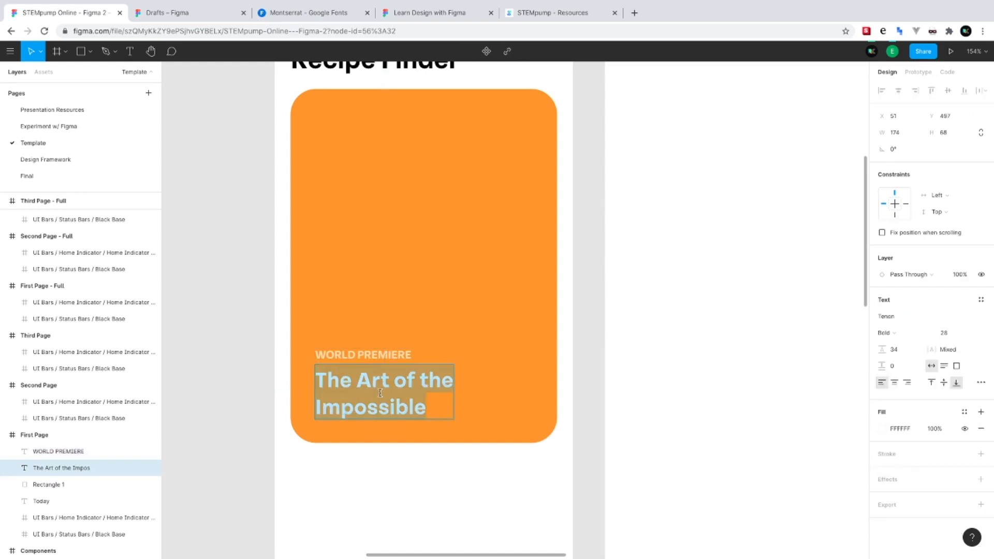
type("Cheese Piz")
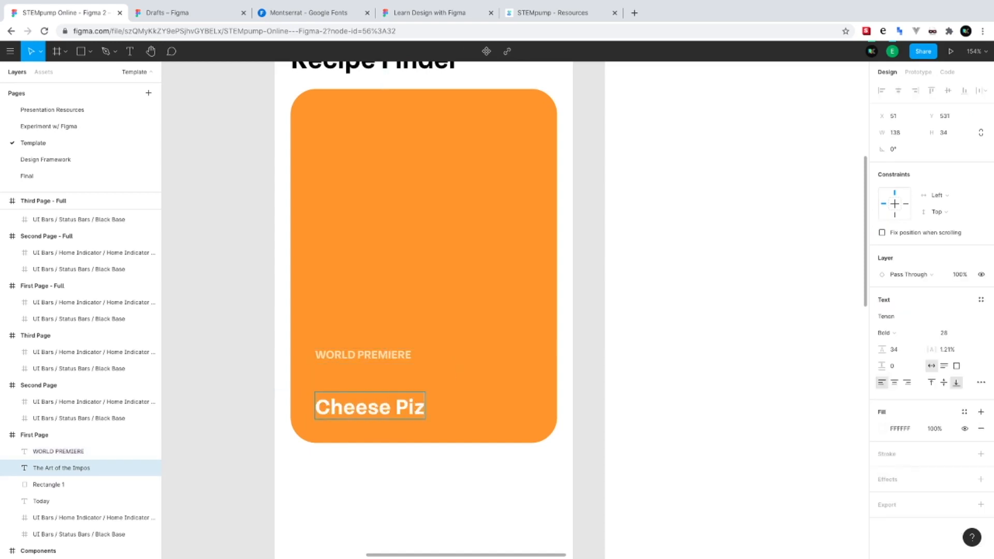
type("za")
Move the "WORLD PREMIERE" text 40 px down so it sits just above the card title
left_click(392, 359)
key("shift+Down")
key("shift+Down")
key("shift+Down")
key("shift+Down")
key("shift+Down")
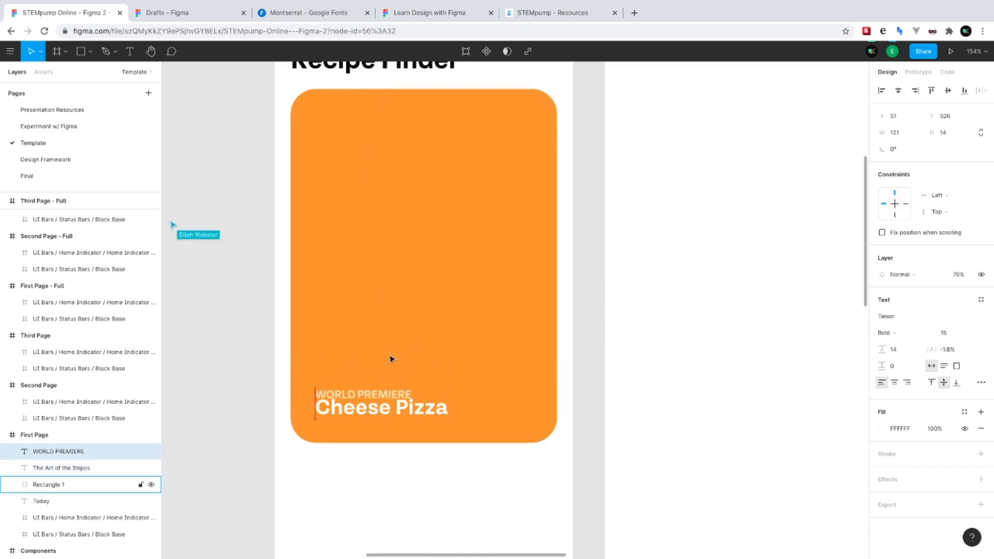
key("shift+Up")
left_click(392, 373)
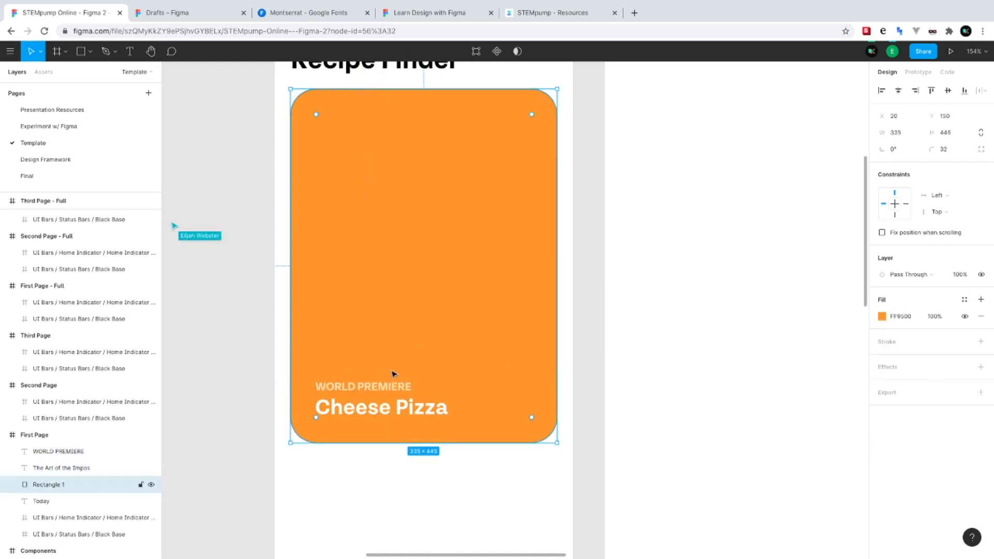
Replace the "WORLD PREMIERE" text with "14 INGREDIENTS · 30 MIN"
double_click(381, 385)
type("14")
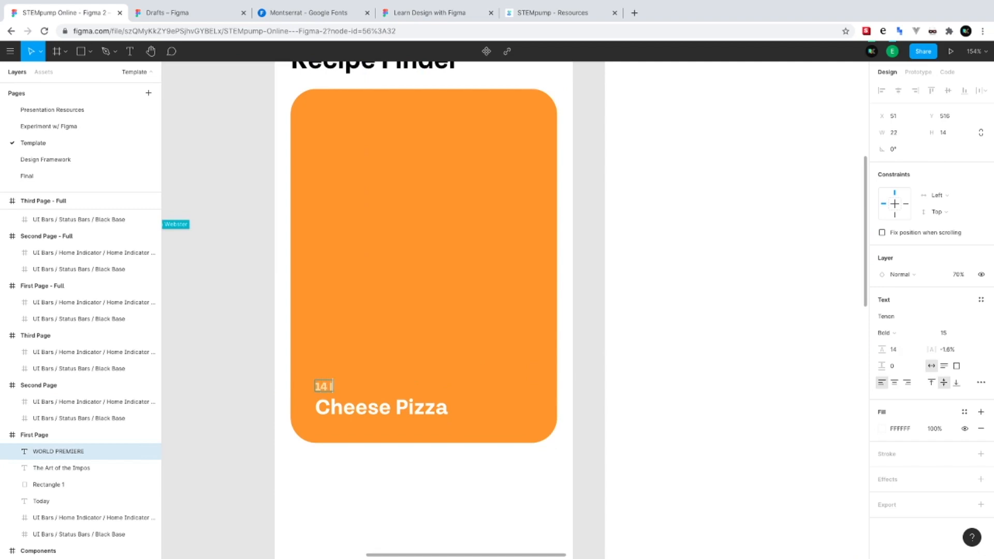
type(" INGREDIENTS")
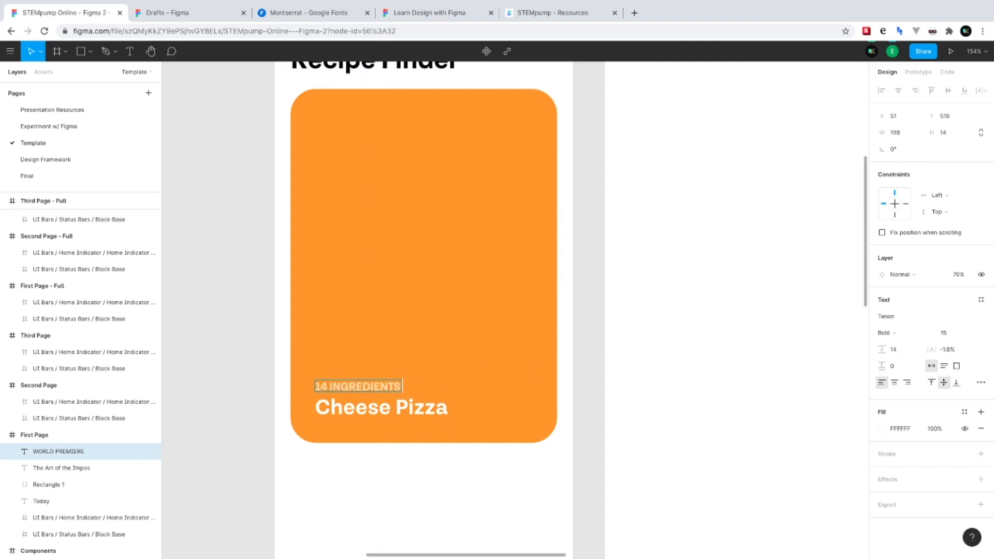
type(" · 30 MIN")
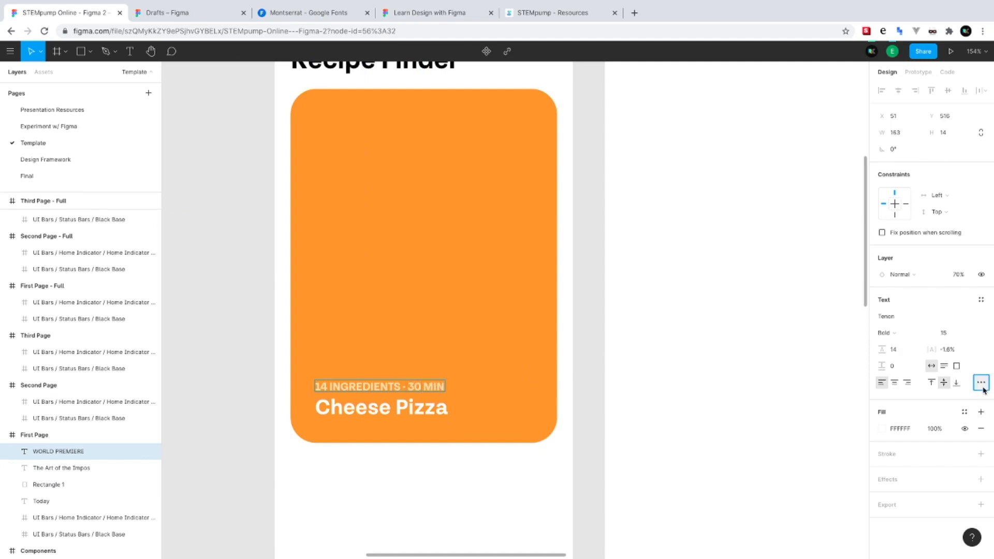
Set the ingredients line's letter case to uppercase (AG) and its number style to the first non-default option
left_click(981, 382)
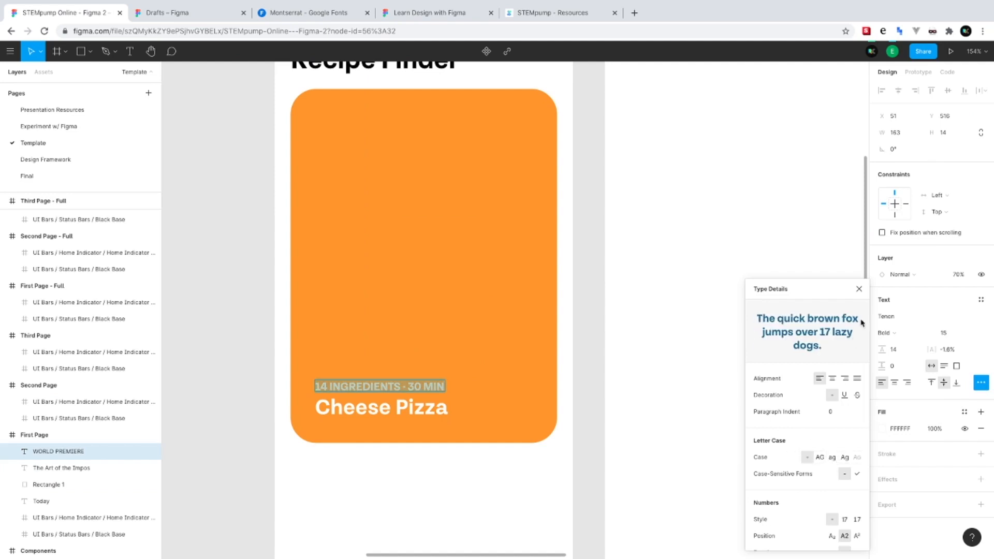
left_click(844, 458)
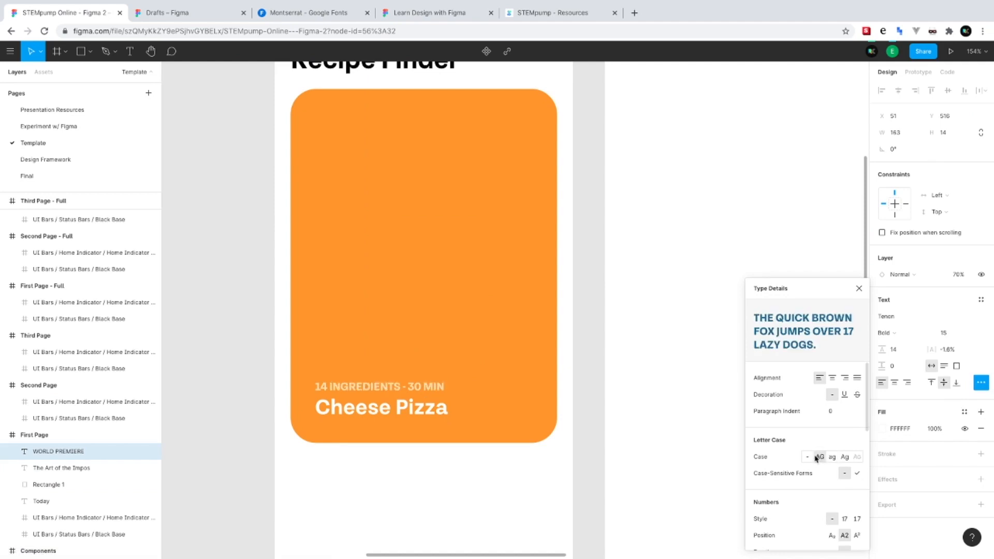
scroll(844, 479, "down", 2)
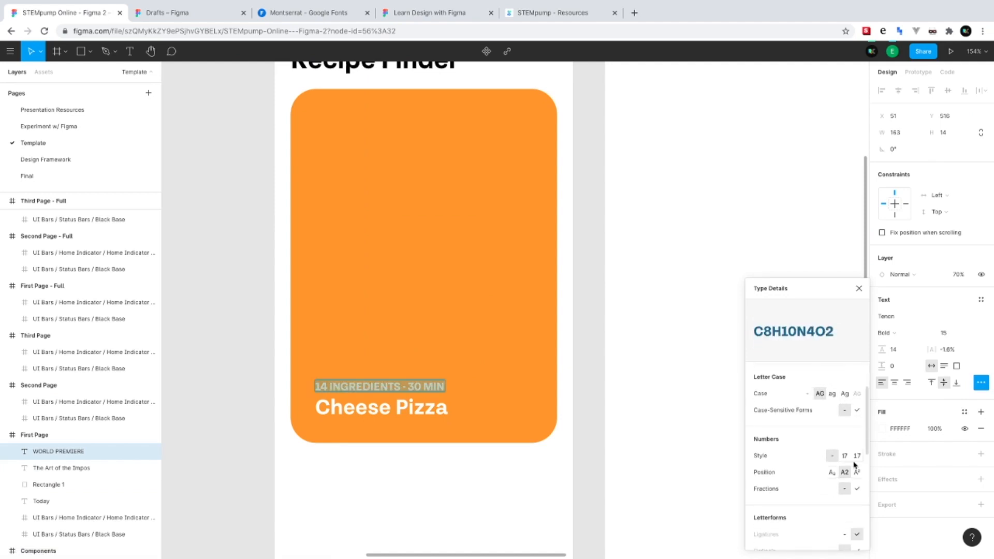
left_click(844, 456)
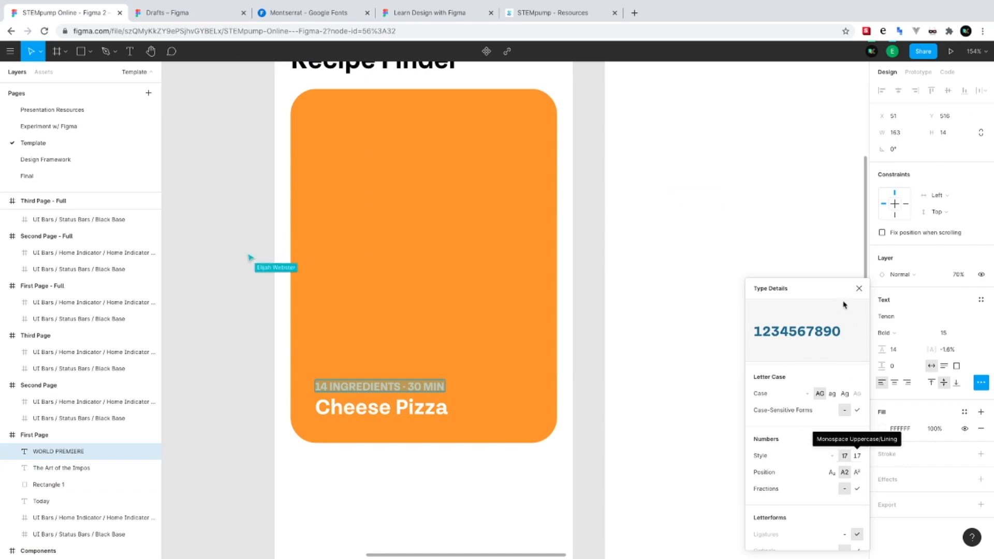
left_click(859, 288)
Copy the whole-pizza picture from the Other Assets frame into First Page
scroll(493, 371, "down", 3)
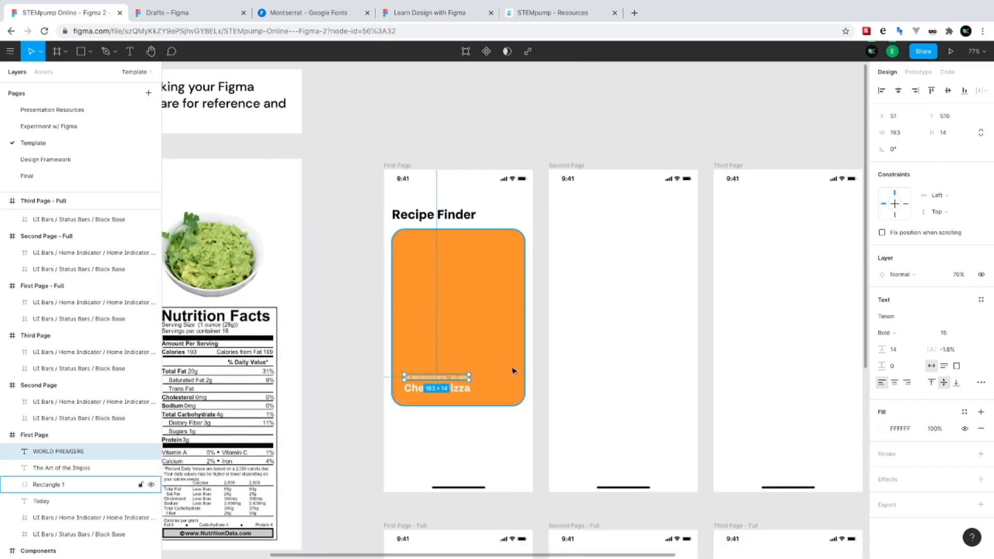
scroll(518, 371, "left", 8)
scroll(533, 370, "down", 5)
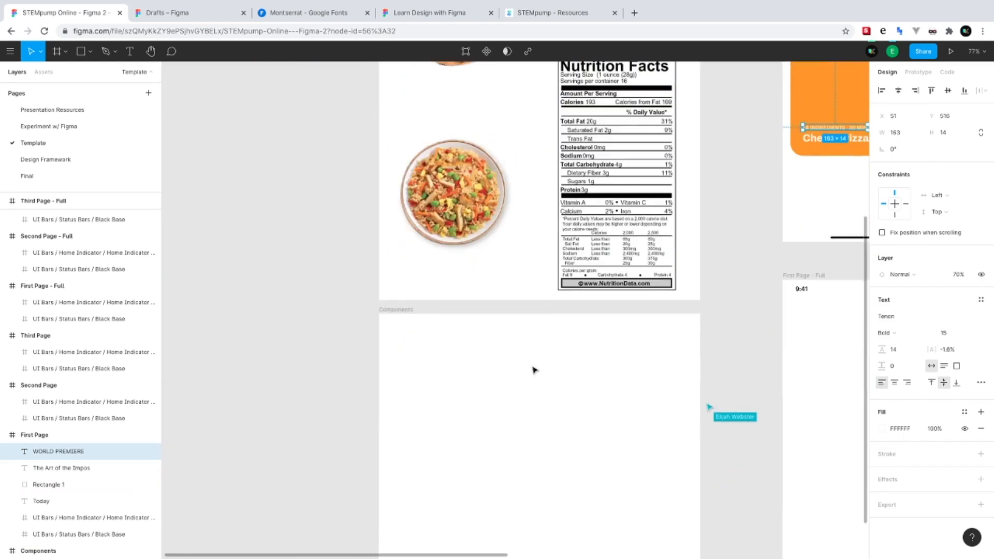
scroll(533, 369, "down", 3)
scroll(533, 370, "right", 2)
scroll(532, 376, "up", 7)
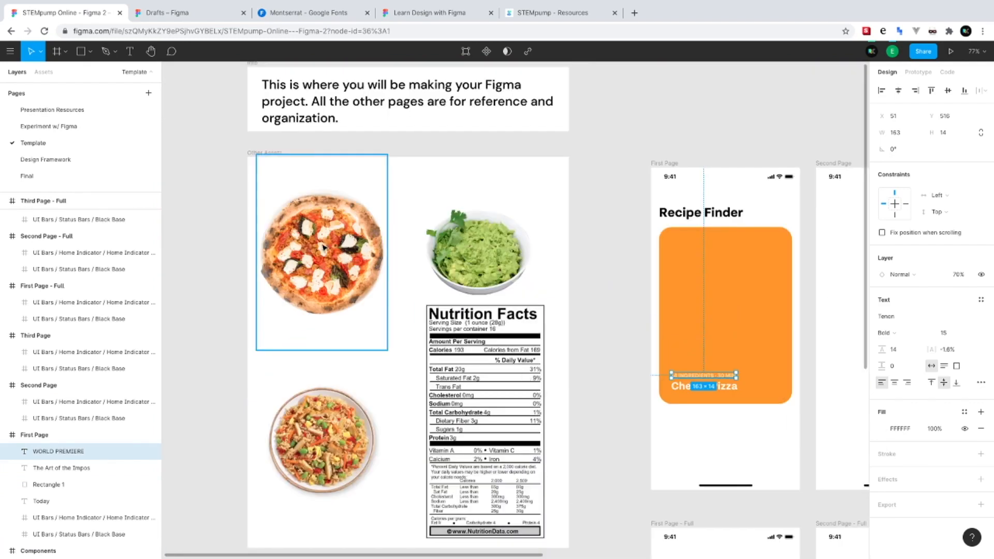
left_click(323, 247)
key("ctrl+c")
left_click(725, 299)
key("ctrl+v")
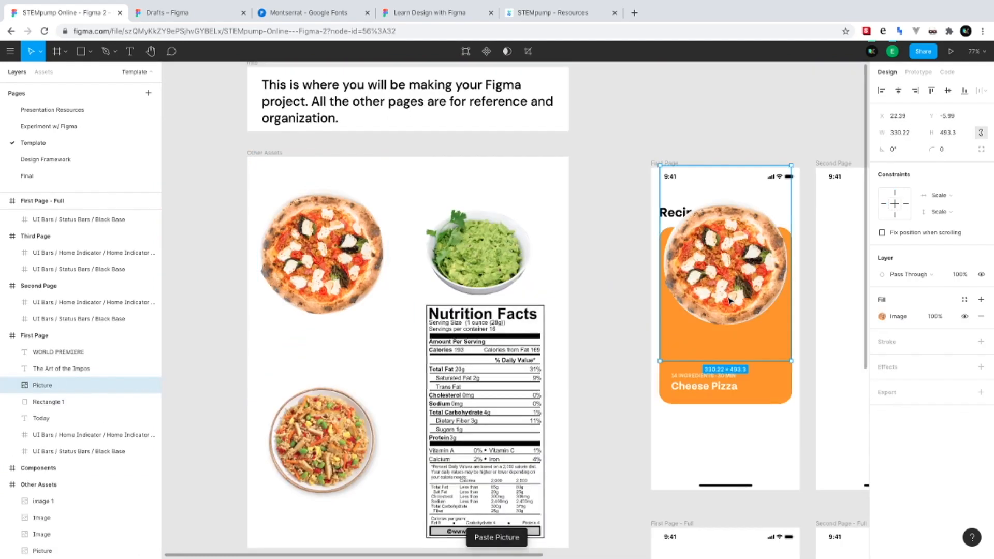
Move the pasted pizza picture down onto the orange card, to about X 21, Y 102
scroll(729, 301, "right", 3)
scroll(729, 300, "up", 1)
left_click_drag(693, 293, 686, 329)
left_click(882, 317)
left_click(883, 317)
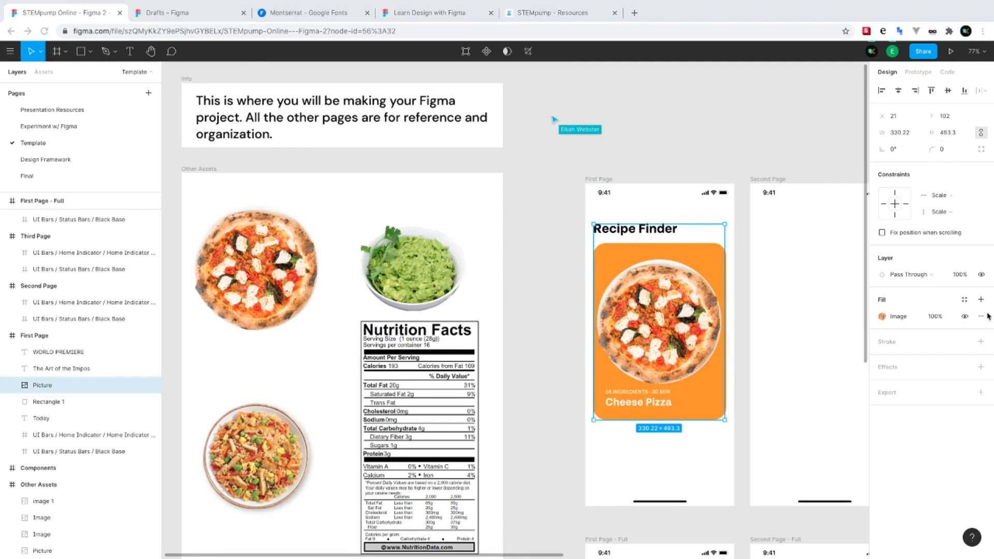
Set the pizza picture's width to 295 with its proportions locked
left_click(895, 135)
key("Escape")
left_click(903, 134)
type("295")
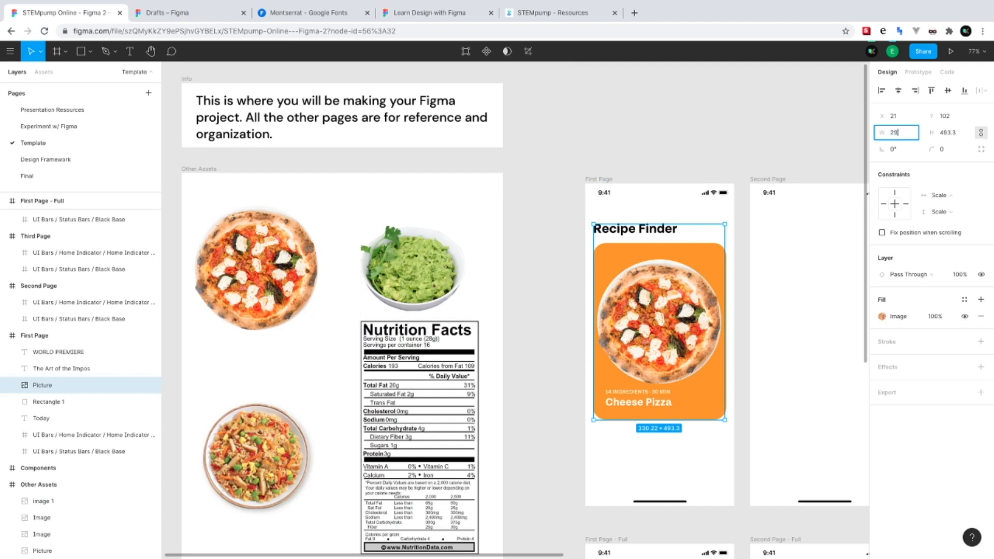
key("Return")
Centre the pizza picture horizontally on the orange card above its texts, at about X 40, Y 124
left_click_drag(651, 308, 662, 322)
scroll(661, 322, "up", 3)
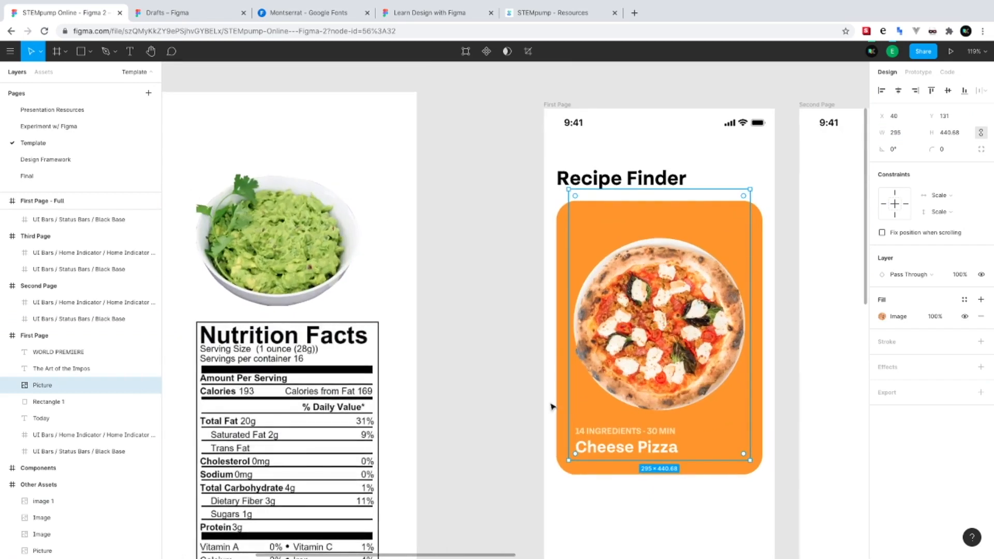
left_click(487, 402)
scroll(609, 437, "right", 2)
scroll(610, 437, "down", 1)
left_click_drag(602, 296, 601, 291)
left_click(428, 306)
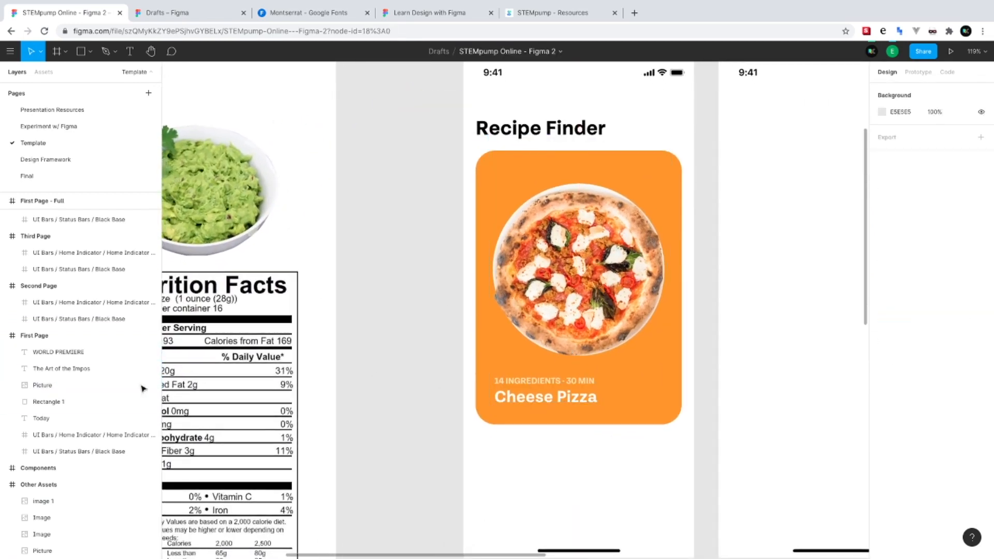
Rename the ingredients text layer to Info and the "Cheese Pizza" text layer to Title
left_click(55, 352)
left_click_drag(54, 352, 53, 356)
double_click(54, 355)
type("Info")
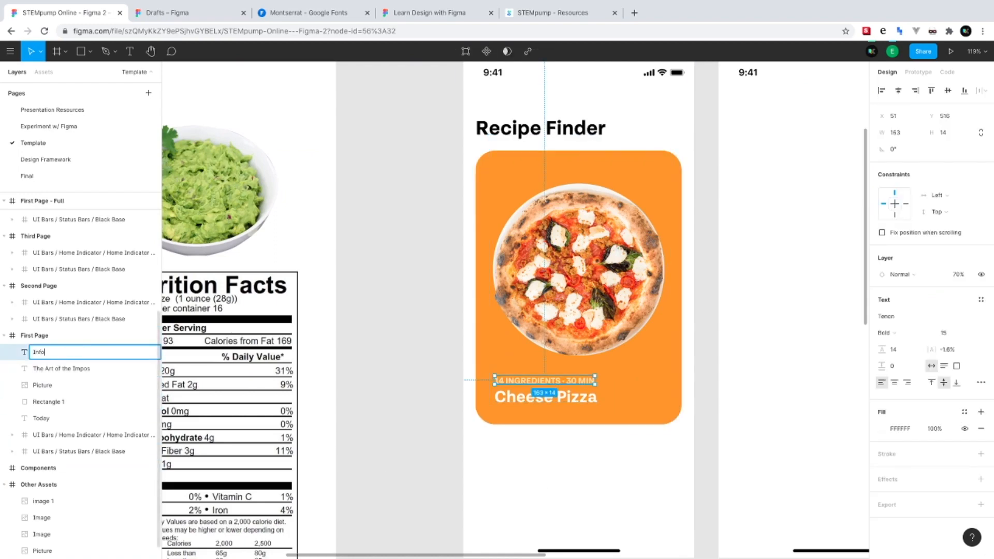
key("Tab")
type("Titke")
key("Return")
double_click(55, 369)
type("Title")
key("Return")
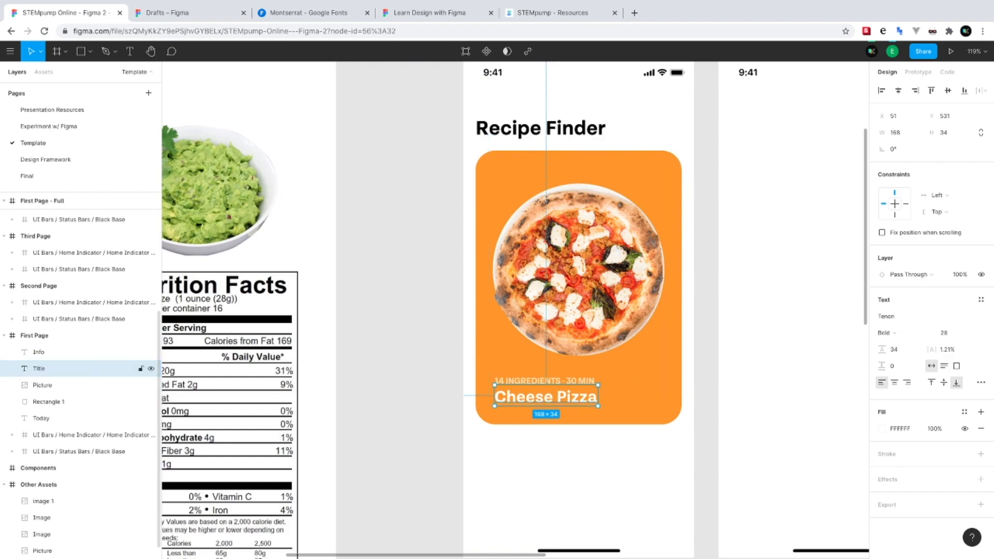
Rename the Rectangle 1 layer to Background and the Today headline layer to Title
double_click(45, 402)
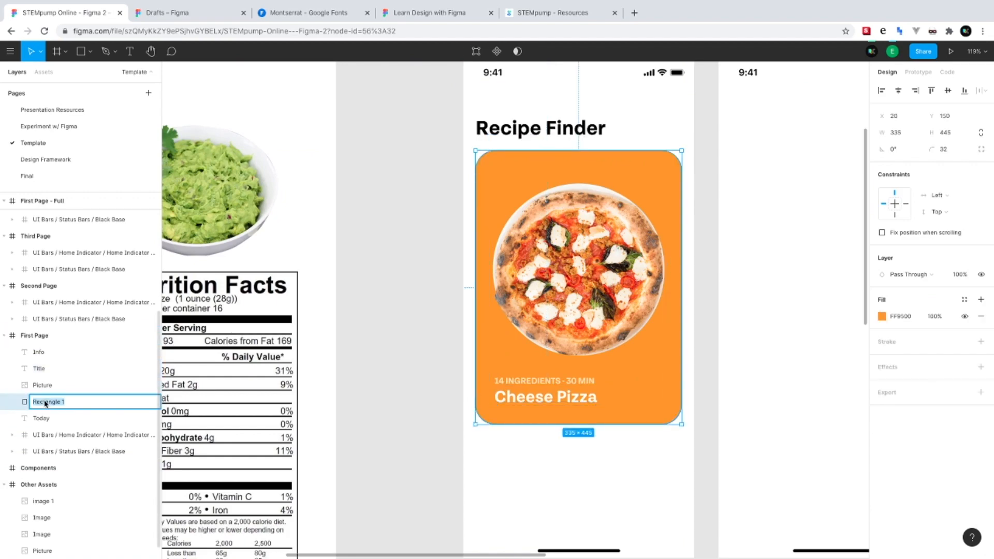
type("Ba")
key("Return")
double_click(41, 418)
type("Title")
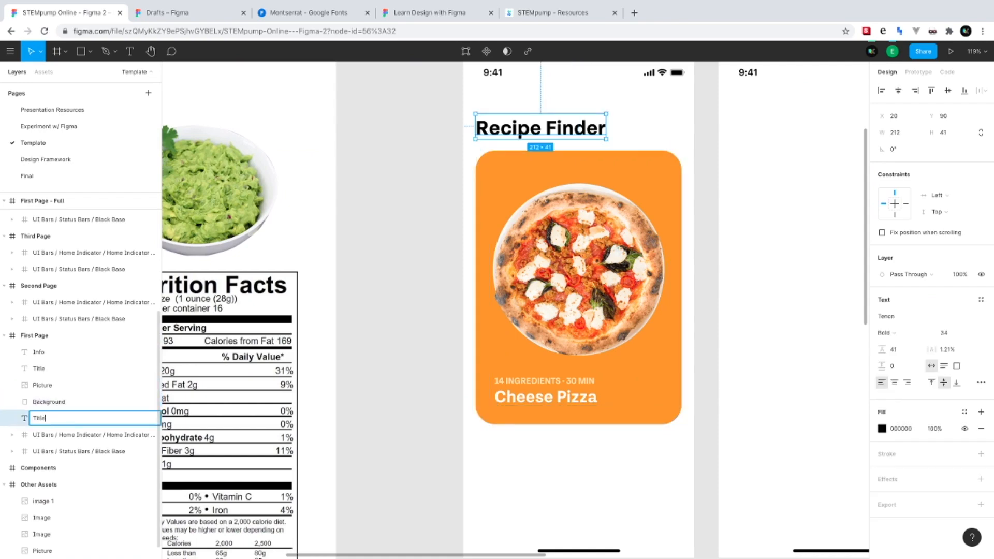
key("Return")
Group the card's Info, Title, Picture and Background layers
left_click(44, 402)
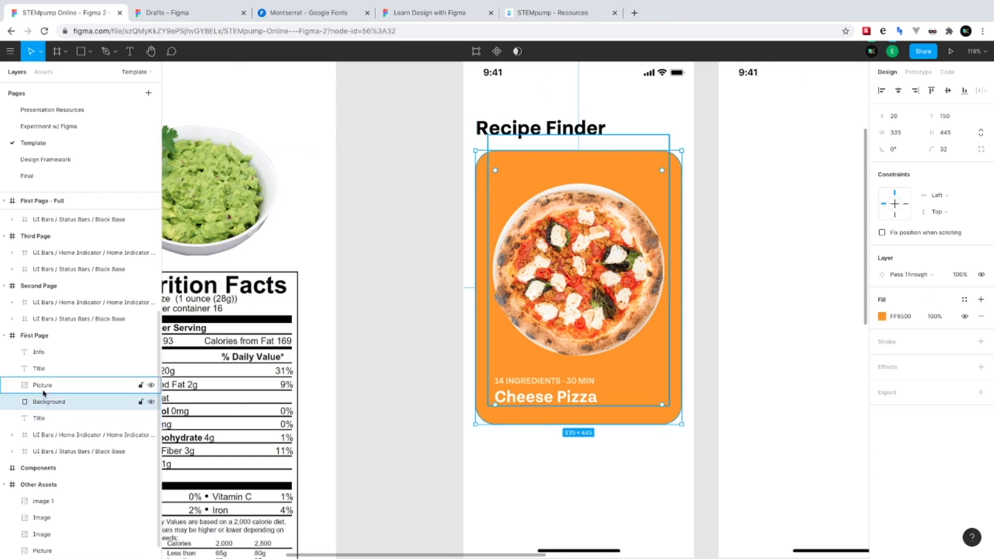
left_click(50, 353, "shift")
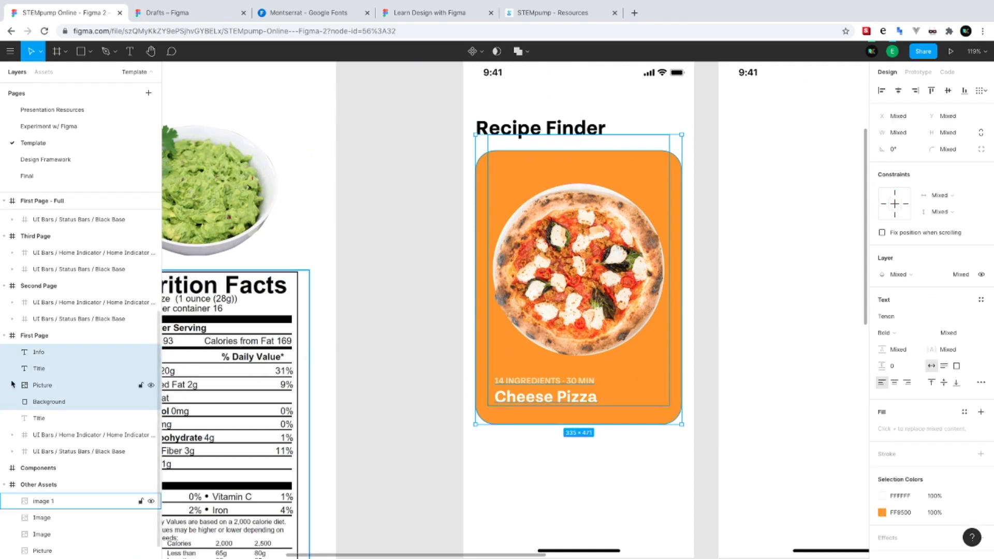
key("ctrl+g")
Shorten the pizza picture's bounds inside the card to 295 × 330 at Y 174, and collapse the card group
double_click(565, 211)
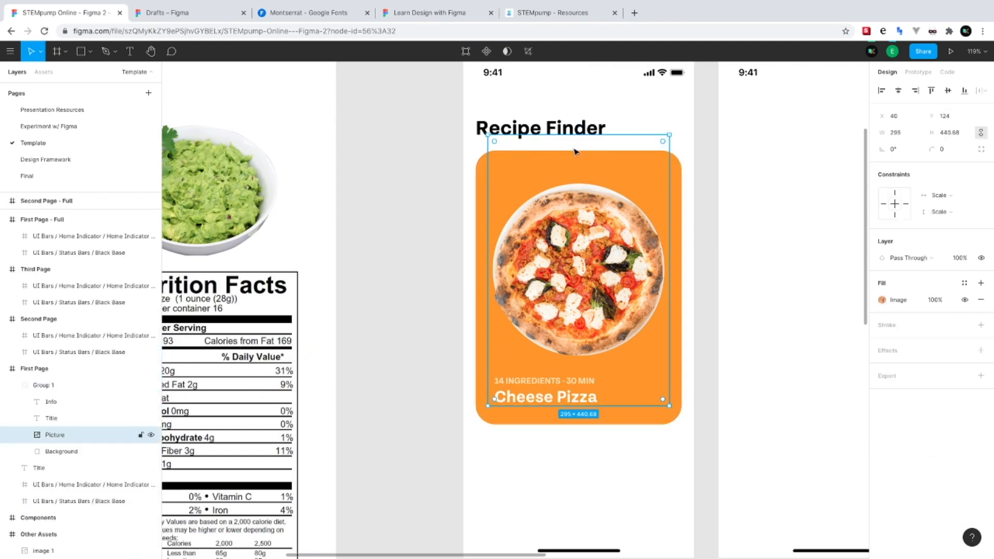
double_click(586, 277)
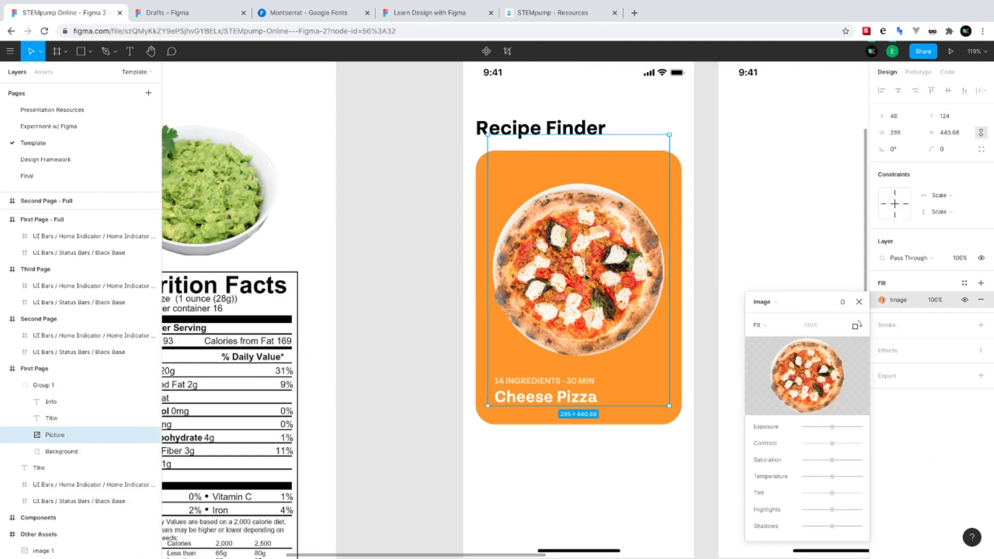
left_click(858, 301)
left_click_drag(620, 406, 618, 368)
left_click_drag(603, 134, 603, 165)
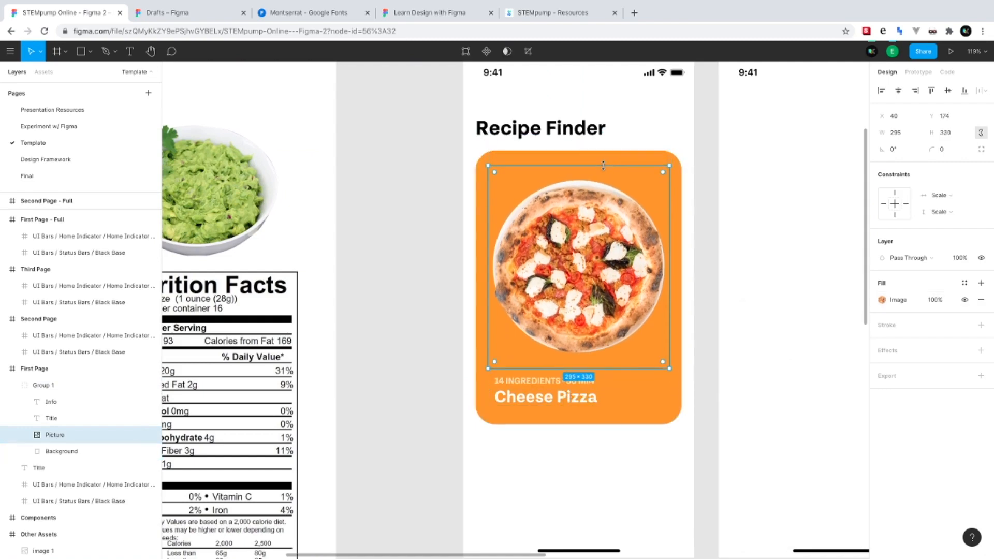
left_click(730, 192)
left_click(12, 385)
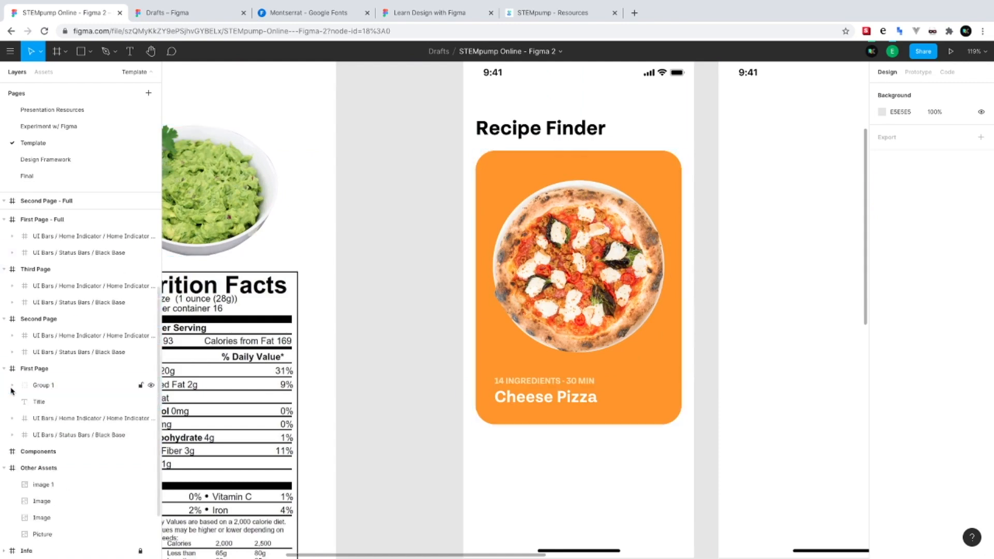
Rename First Page's recipe card group as Food Card
double_click(37, 385)
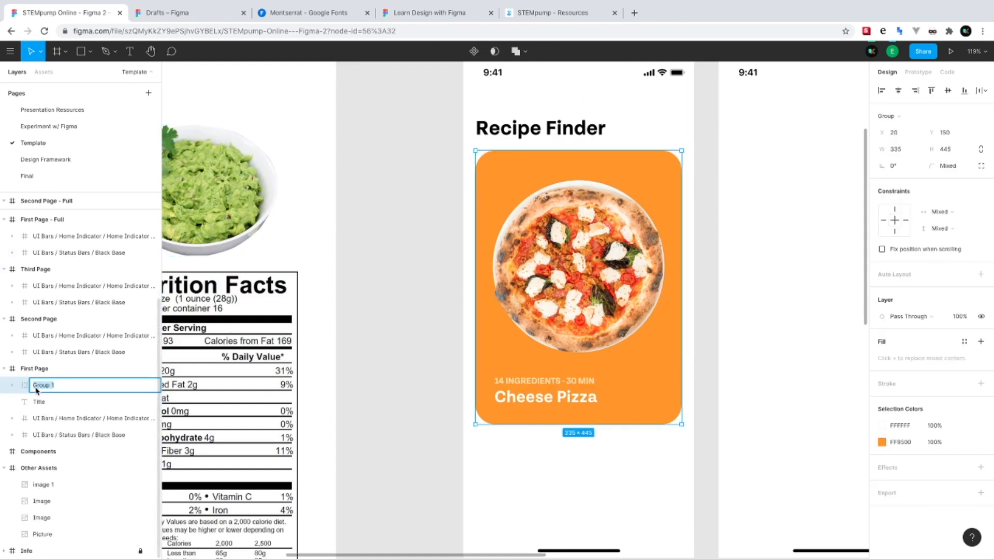
type("Food Card")
key("Return")
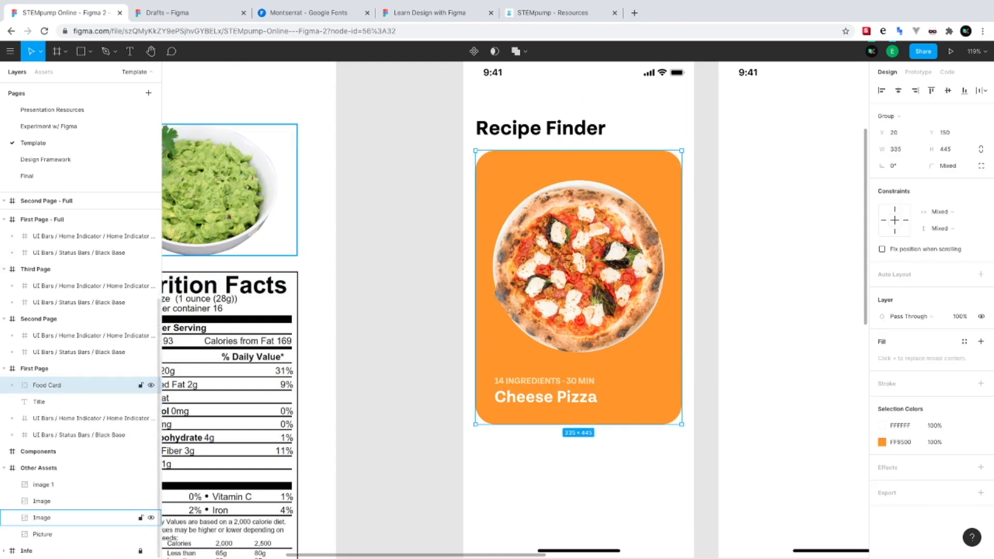
Move the Food Card group from First Page into the Components frame and turn it into a component
scroll(426, 430, "down", 5)
scroll(426, 432, "down", 3)
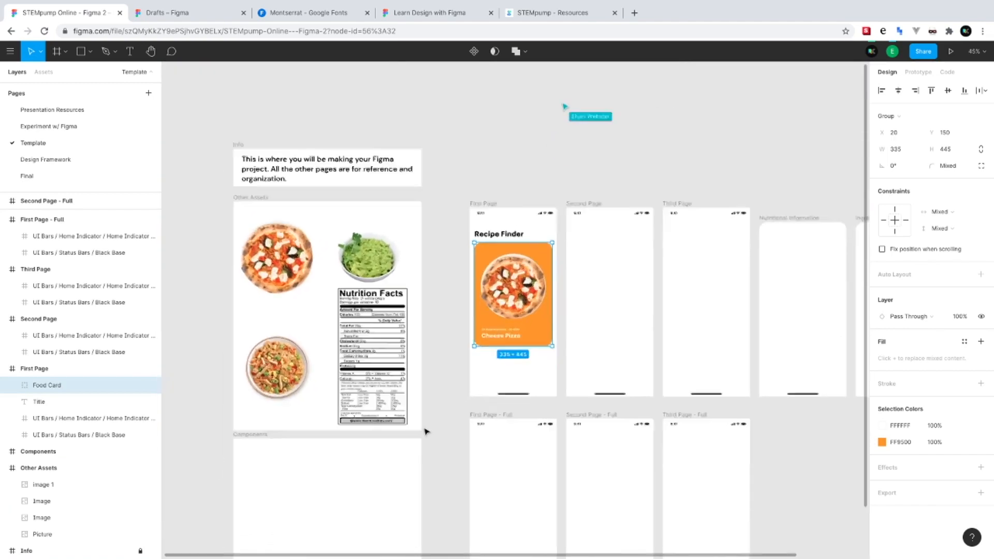
left_click_drag(588, 202, 449, 398)
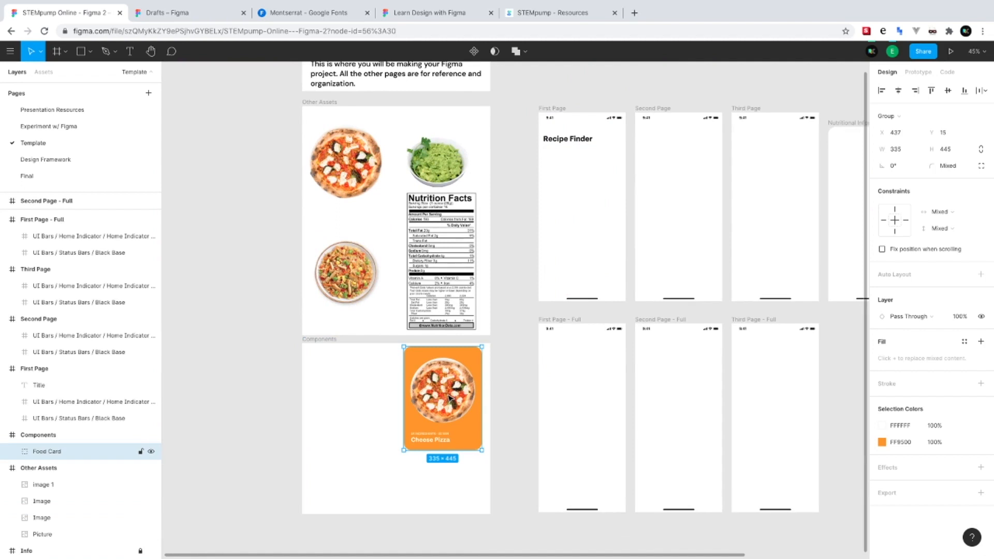
right_click(449, 398)
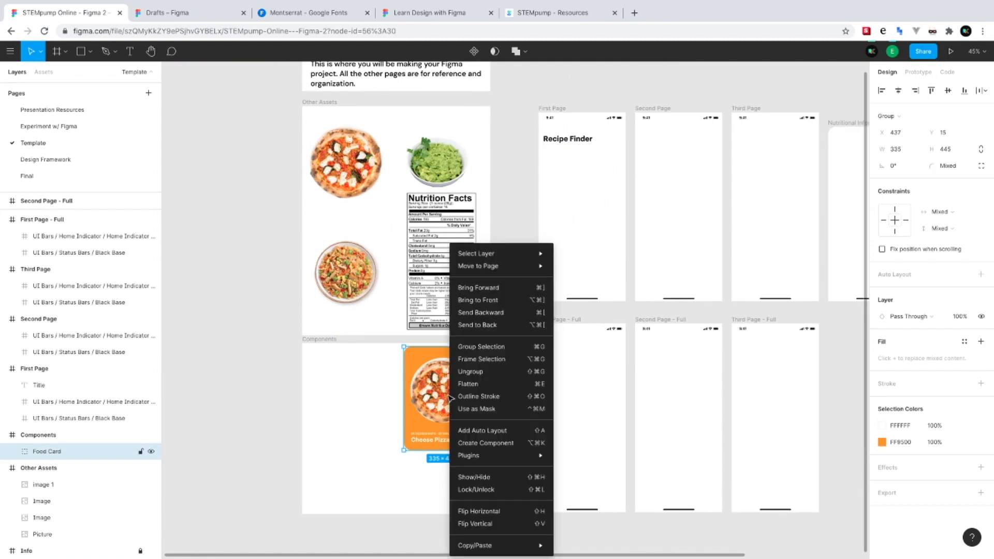
left_click(539, 442)
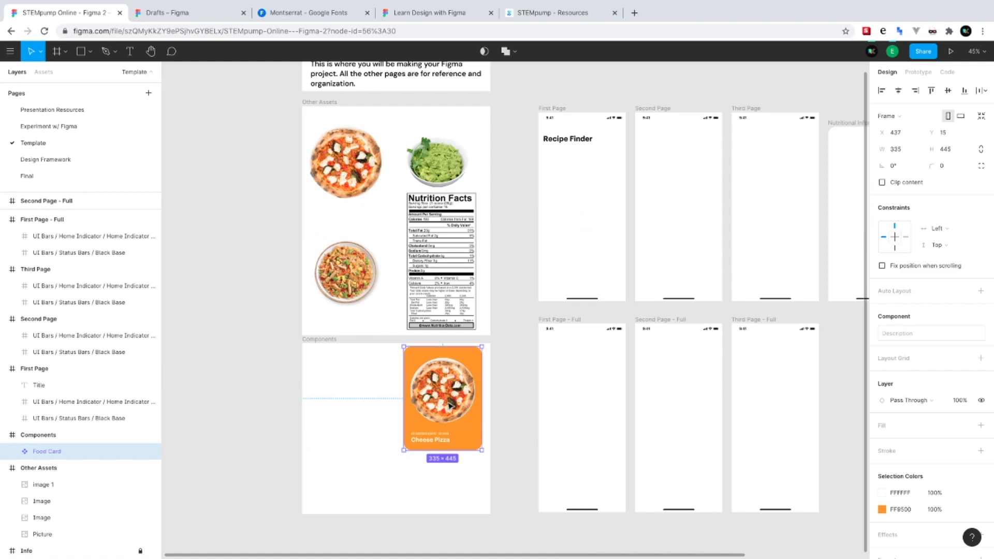
Paste an instance of the Food Card component and place it on First Page at X 20, Y 150
left_click(577, 228)
key("ctrl+v")
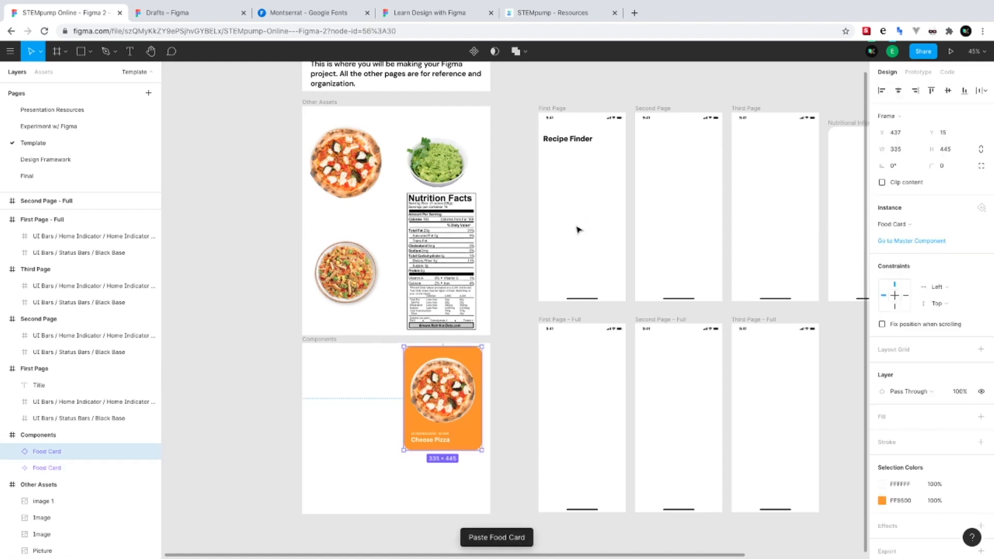
left_click_drag(458, 398, 594, 206)
left_click(945, 134)
type("150")
key("Return")
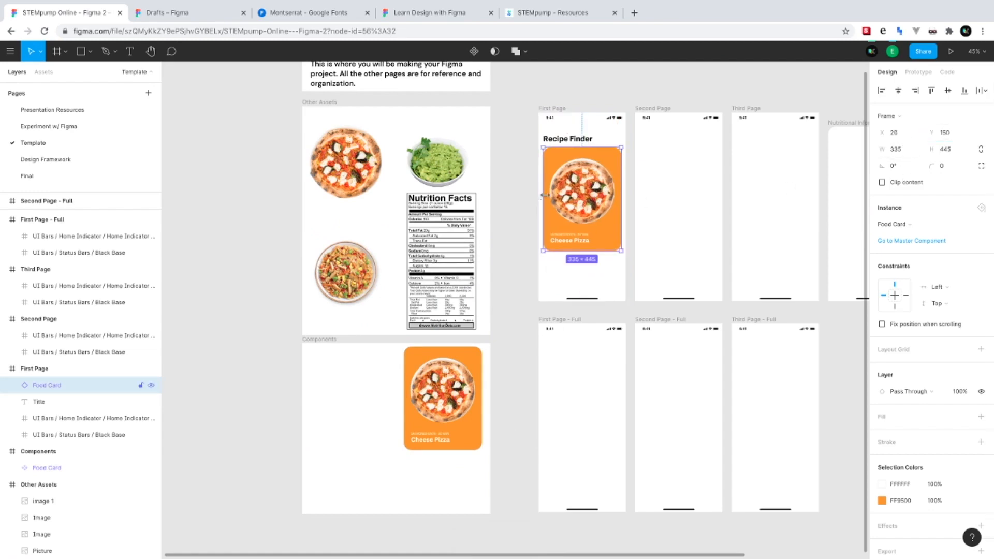
Try moving the Info text in the main Food Card component, and undo the move
scroll(551, 199, "up", 5)
scroll(625, 217, "down", 5)
scroll(625, 216, "left", 1)
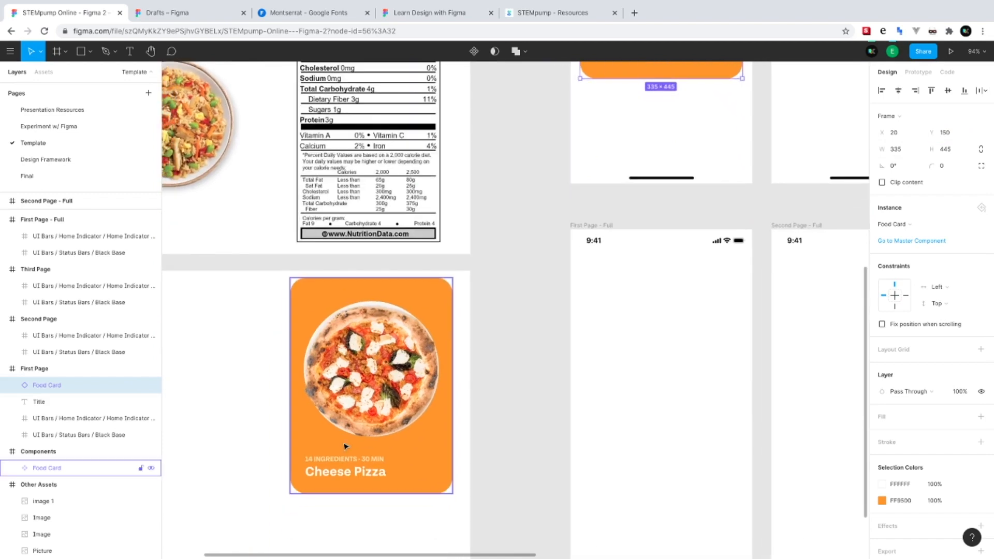
scroll(428, 481, "down", 3)
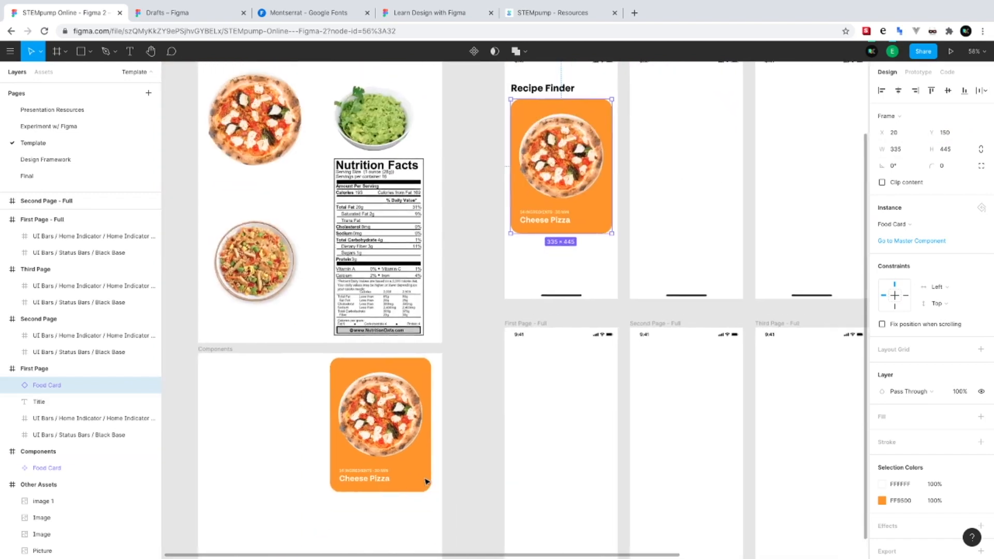
double_click(354, 473)
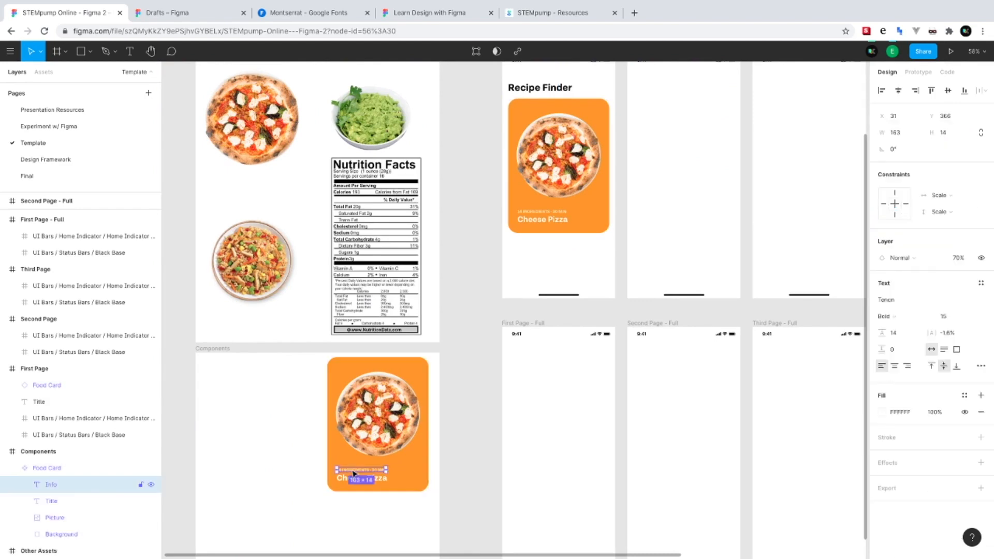
left_click_drag(357, 472, 381, 456)
key("ctrl+z")
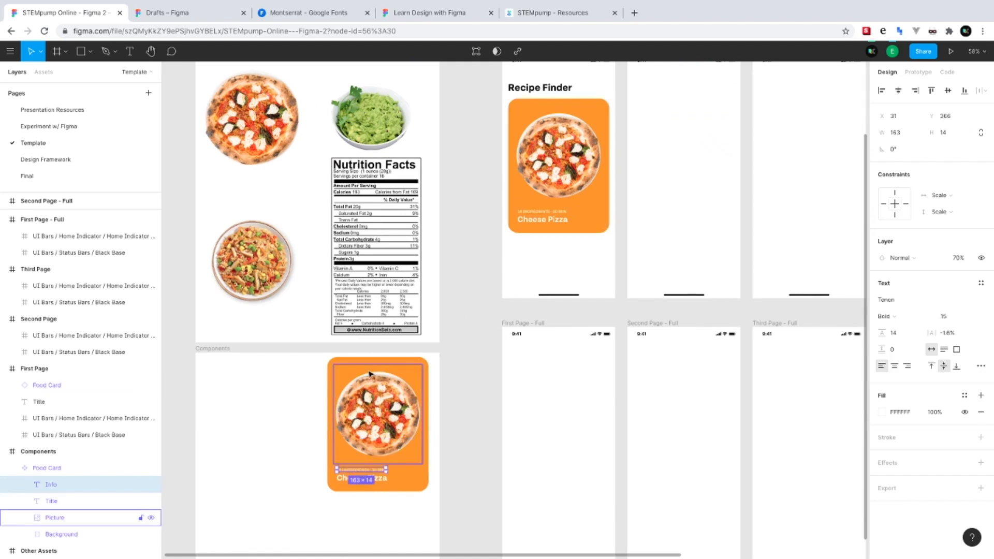
Copy First Page's Recipe Finder title and Food Card instance onto Second Page and Third Page
scroll(545, 318, "up", 2)
scroll(546, 318, "right", 3)
left_click(557, 253)
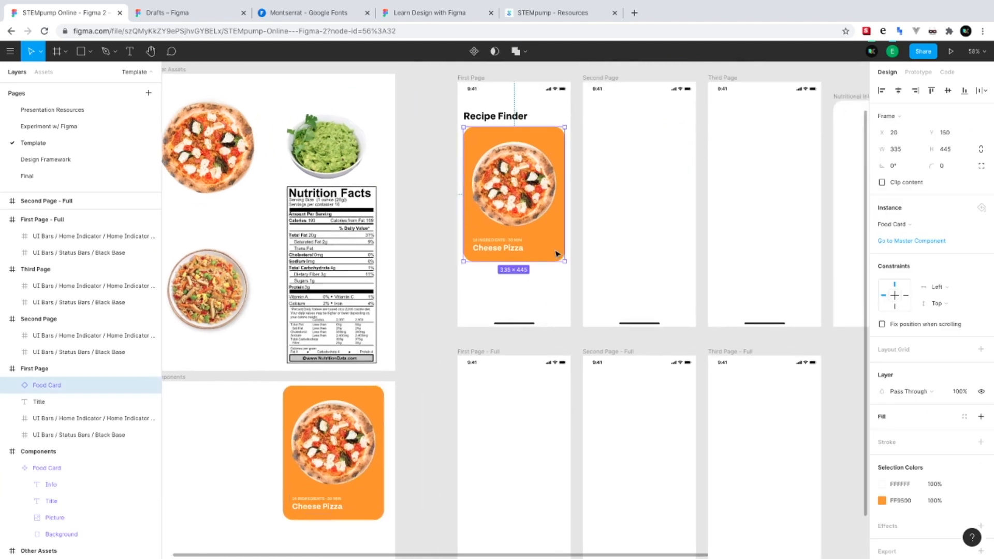
scroll(558, 253, "right", 3)
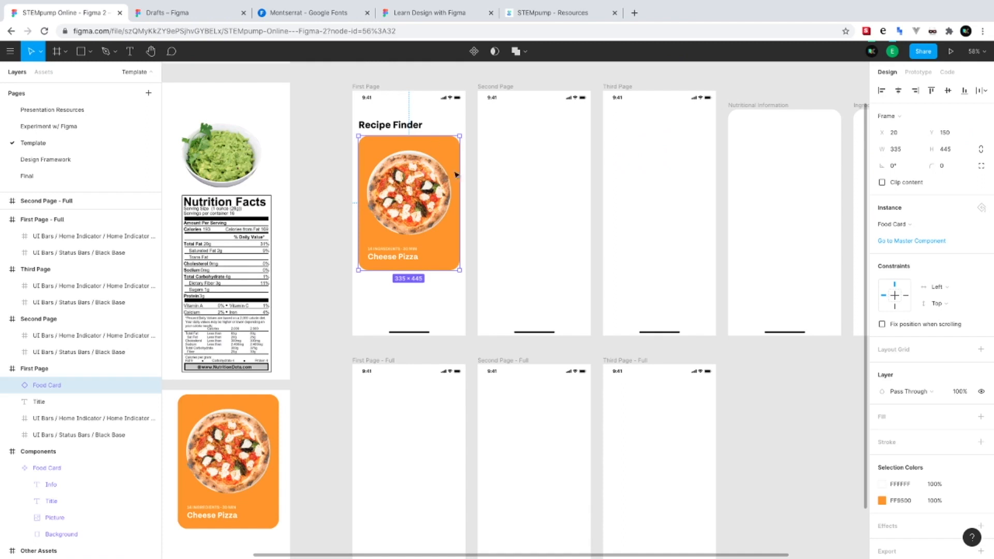
left_click(57, 402)
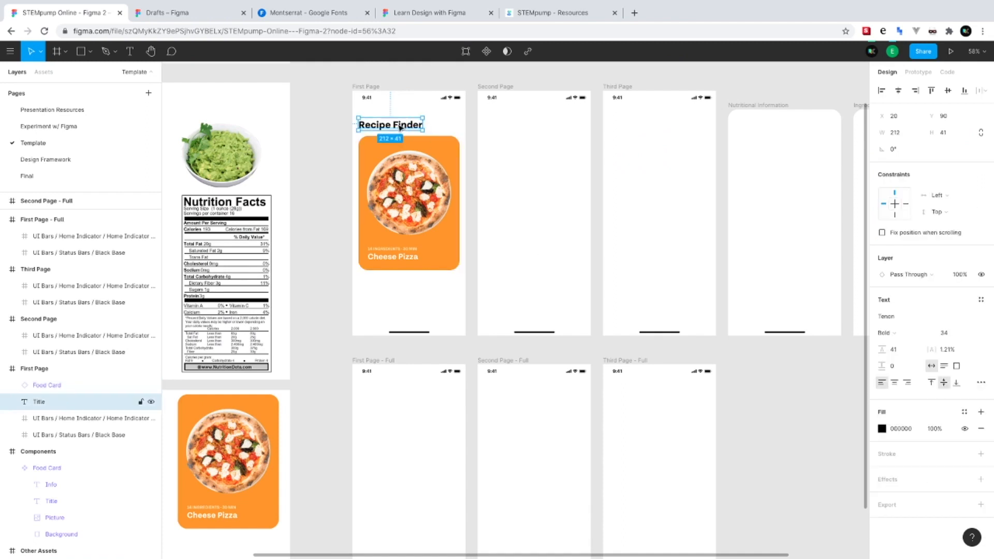
left_click(58, 384)
left_click(546, 287)
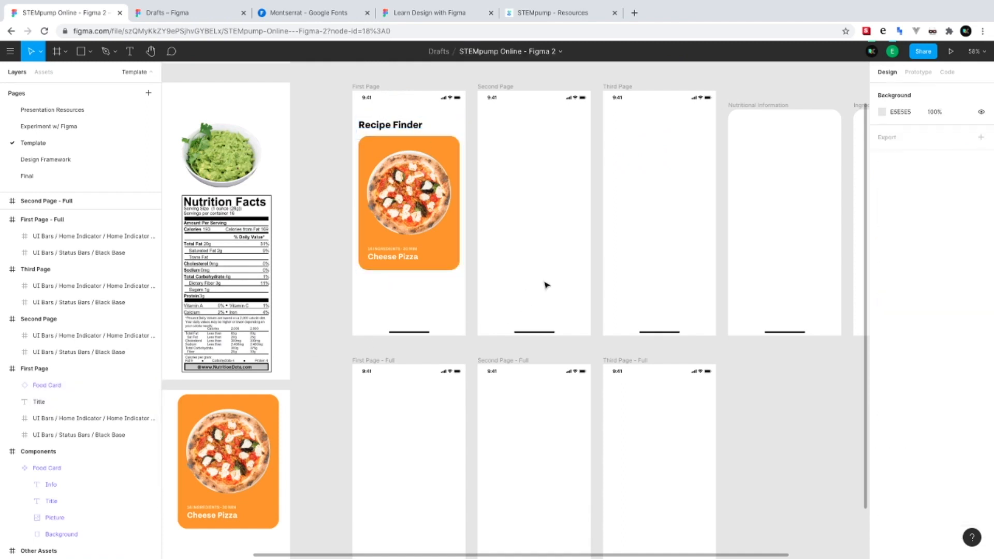
key("ctrl+v")
key("Escape")
left_click(500, 105)
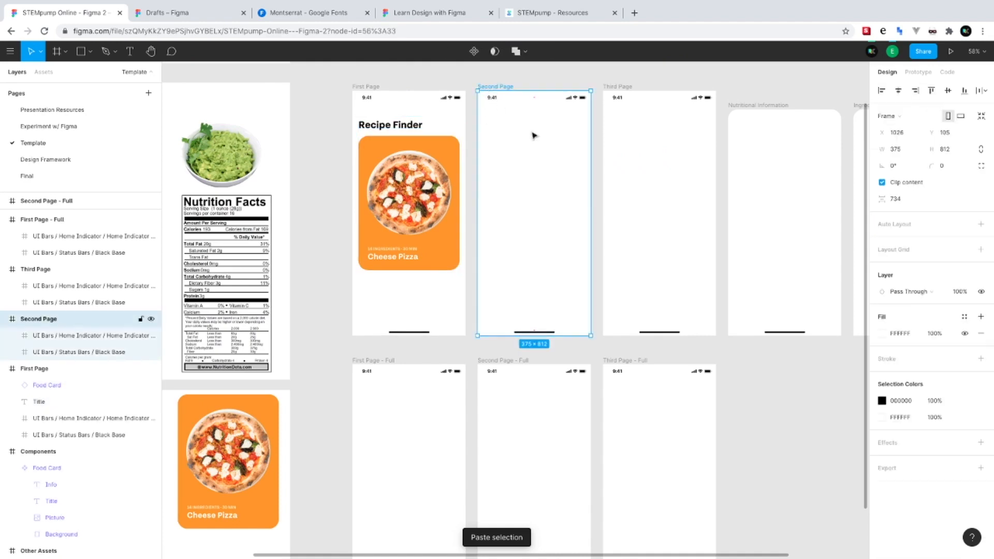
key("ctrl+v")
left_click(621, 87)
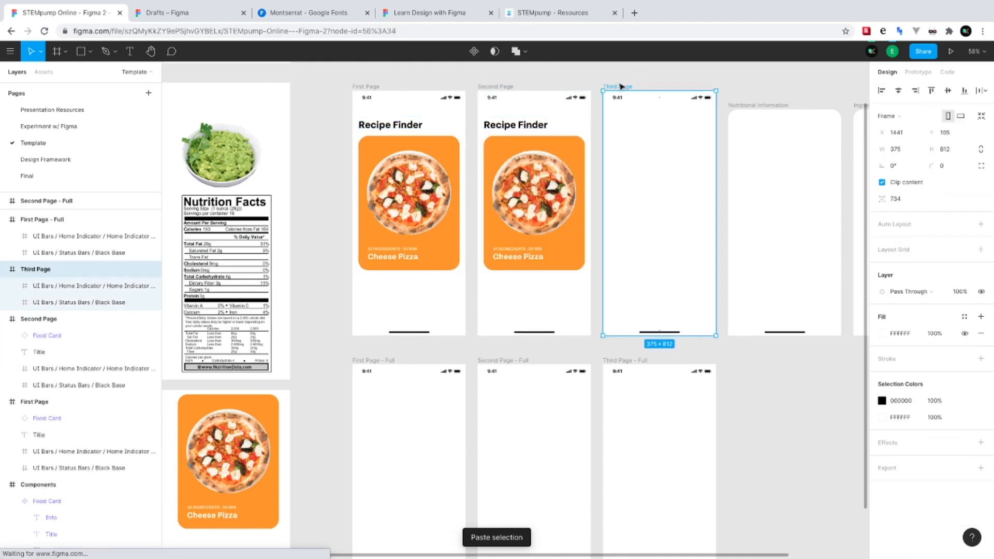
key("ctrl+v")
Change the card title to Guacamole on Second Page and to Fried Rice on Third Page
scroll(369, 326, "down", 2)
scroll(369, 326, "left", 1)
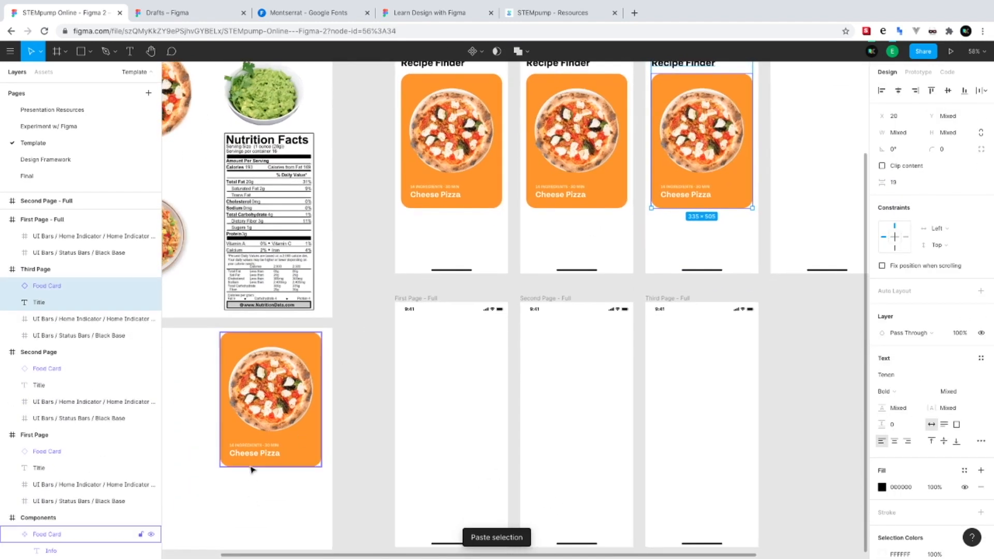
left_click(606, 205)
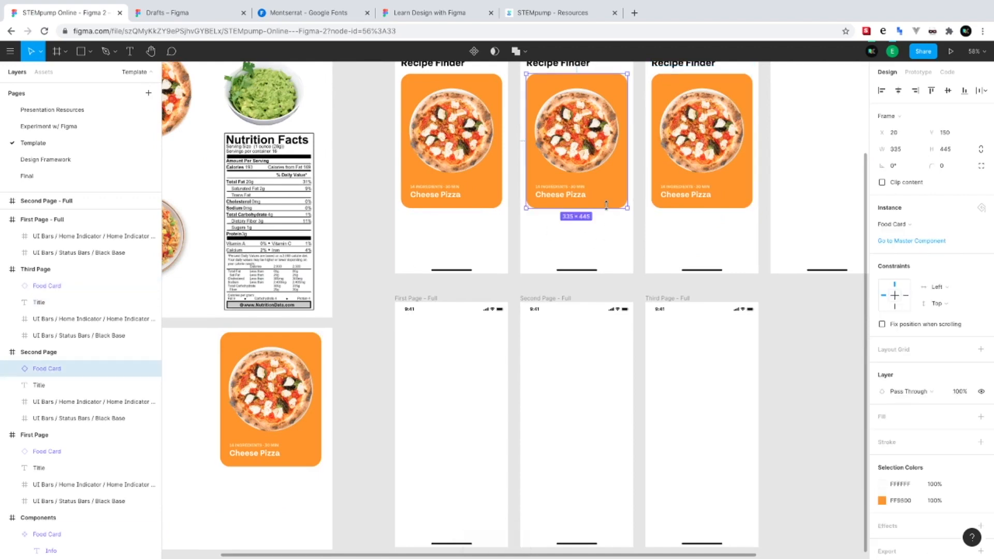
double_click(564, 197)
key("Return")
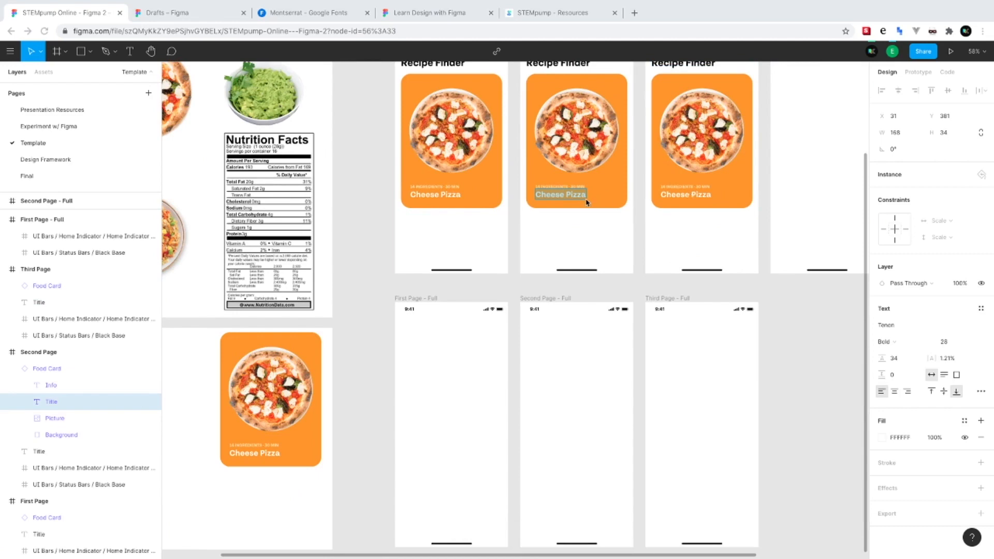
type("Guacamole")
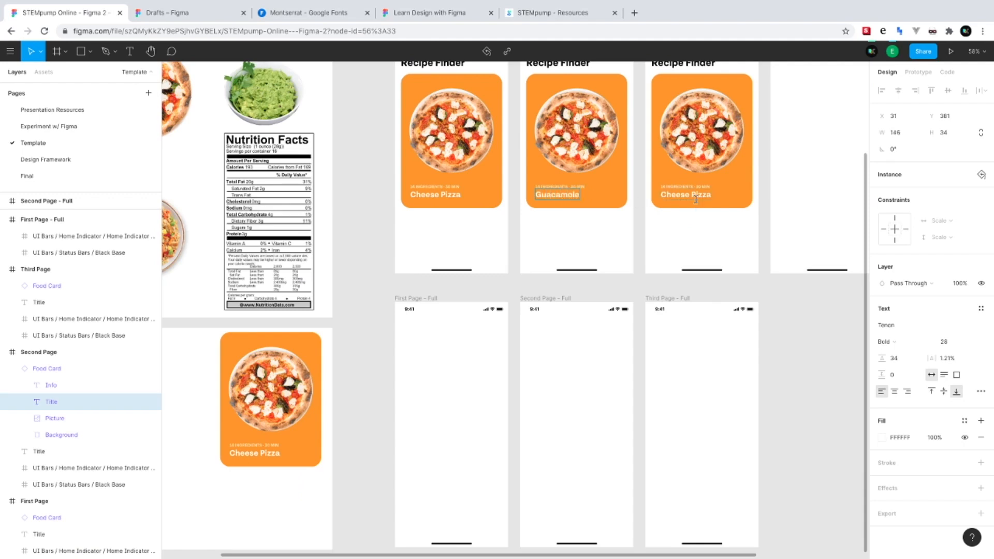
double_click(695, 199)
type("Fried Rice")
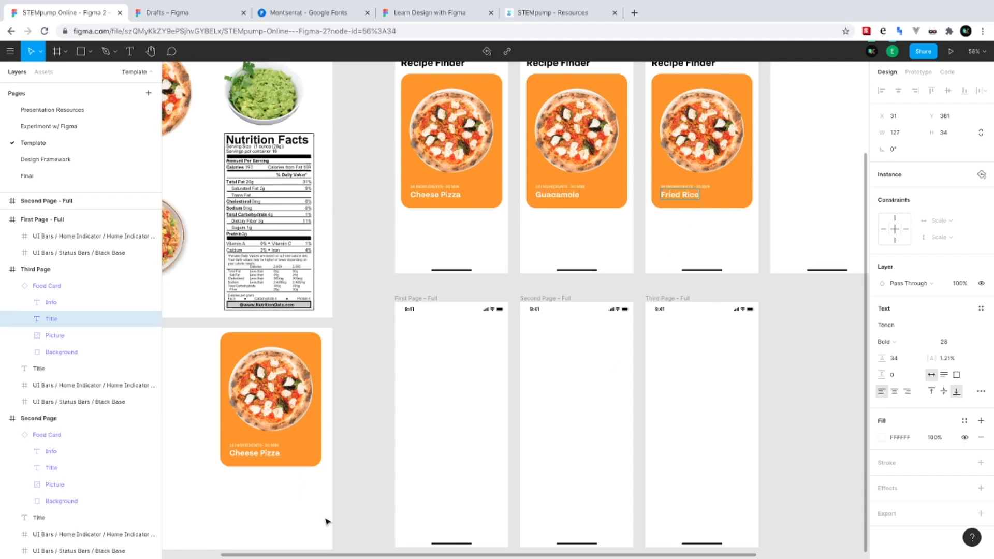
Try replacing the word Cheese in the main Food Card component's title with random letters, and undo the edit
double_click(246, 458)
type("rehreh")
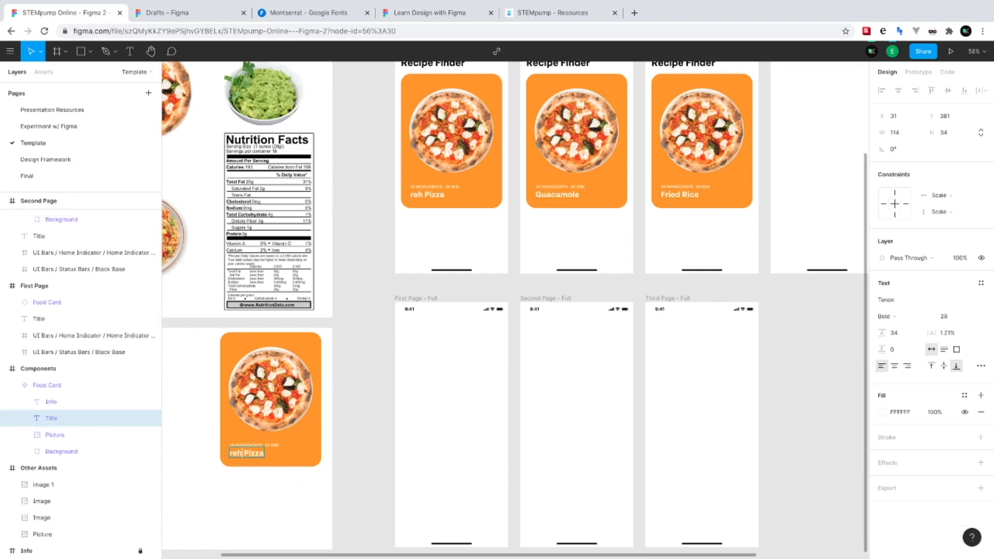
key("super+z")
key("super+z")
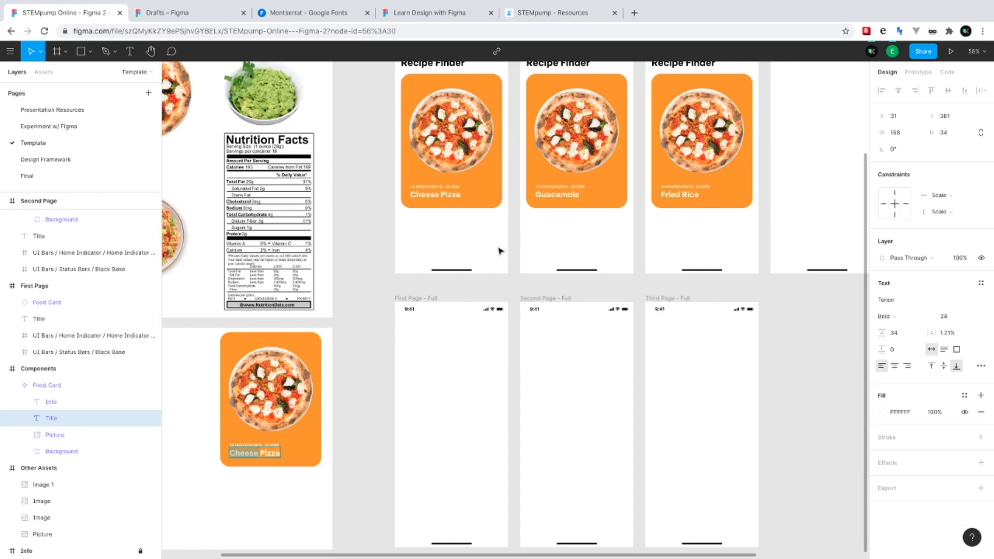
left_click(348, 374)
left_click(348, 374)
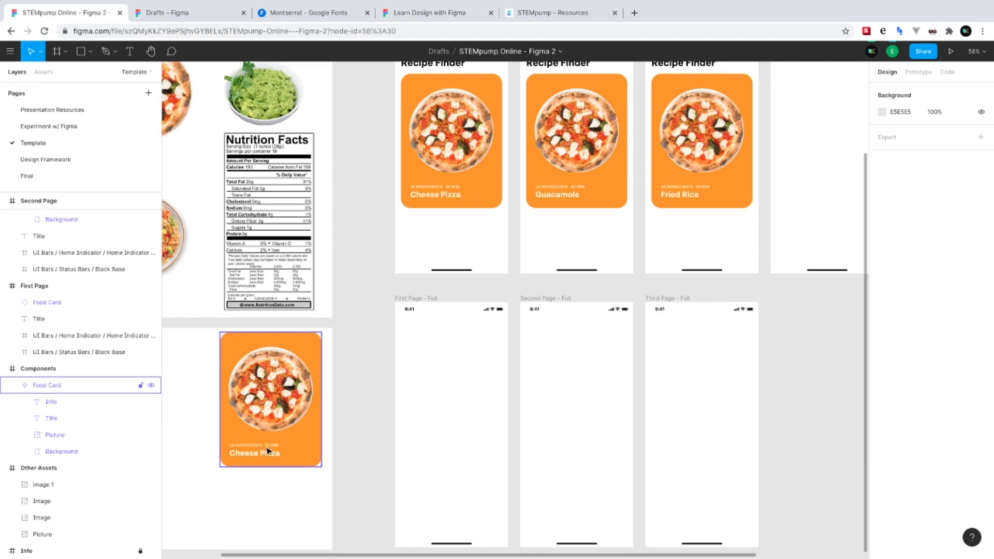
Try moving the pizza picture within the main Food Card component, and undo the move
double_click(270, 392)
left_click_drag(269, 391, 249, 417)
key("super+z")
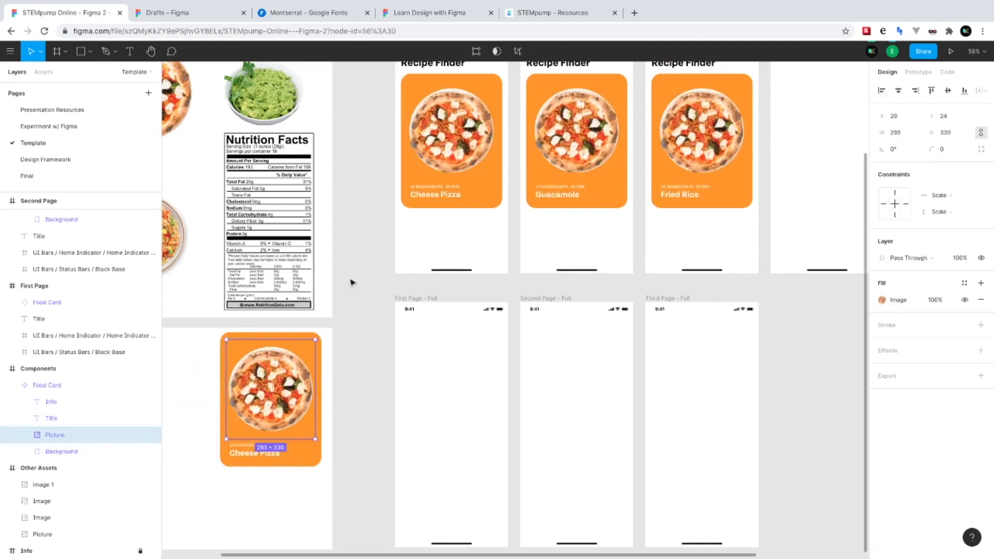
key("Escape")
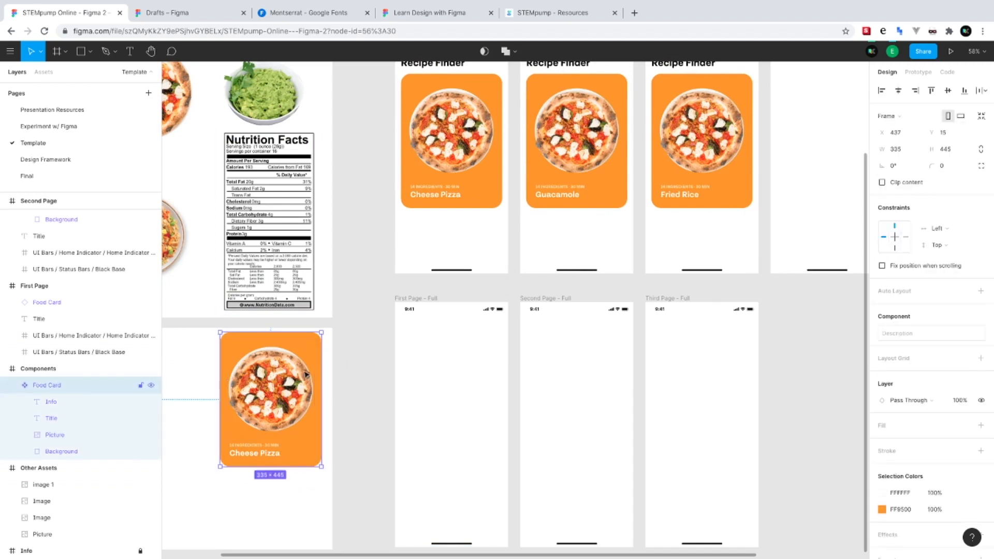
Recolor the Guacamole card's orange background to the green document color 4CD964
left_click(46, 302)
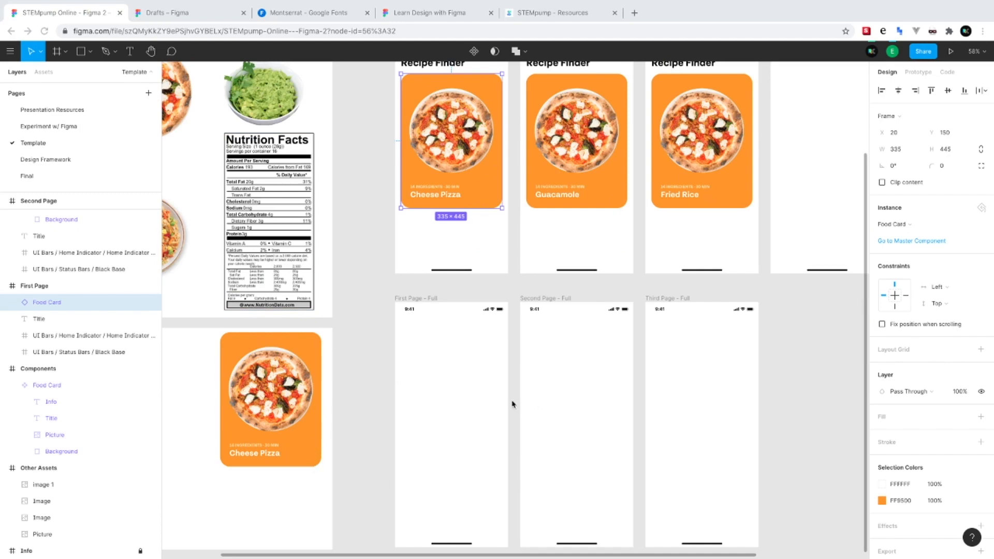
left_click(607, 192)
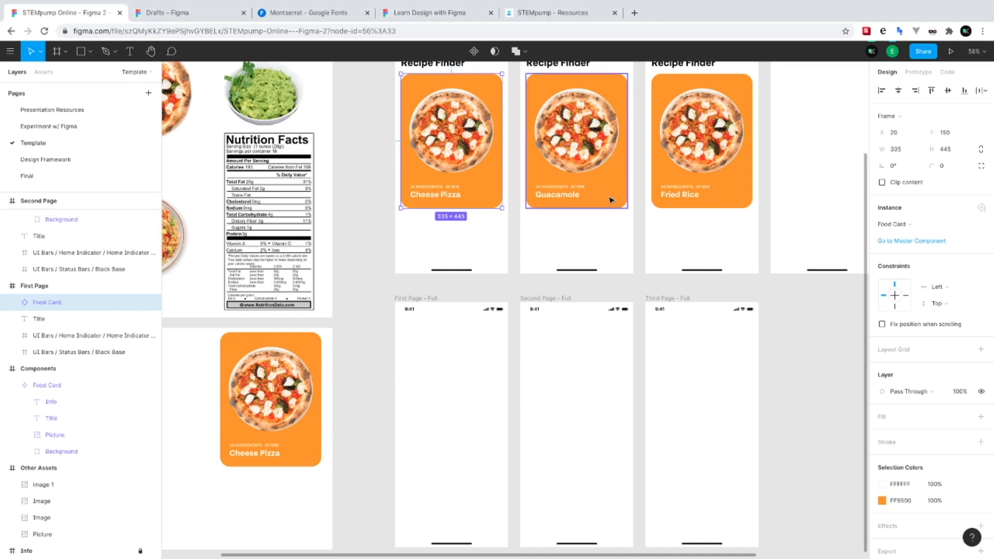
left_click(880, 500)
left_click(789, 532)
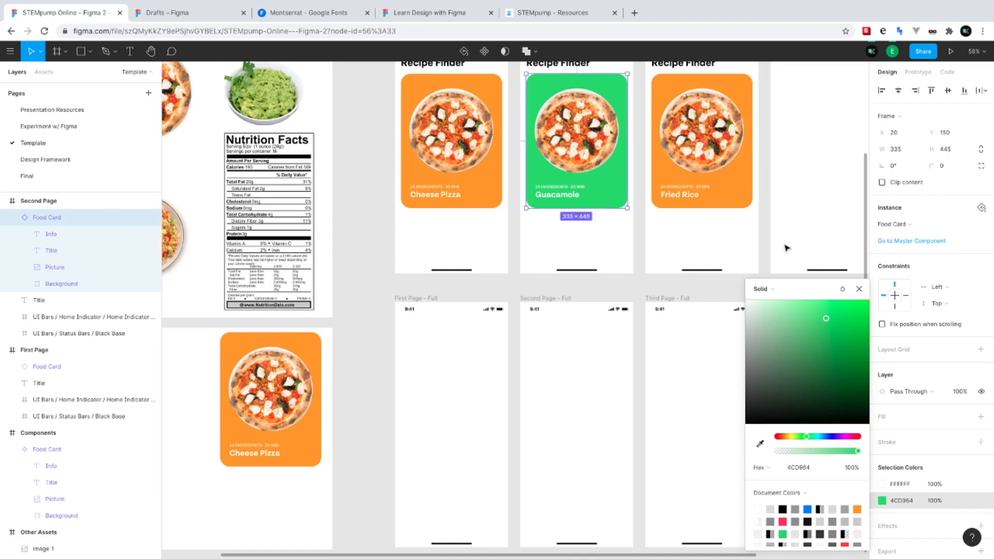
Recolor the Fried Rice card's orange background to the blue document color 007AFF
left_click(731, 204)
left_click(882, 500)
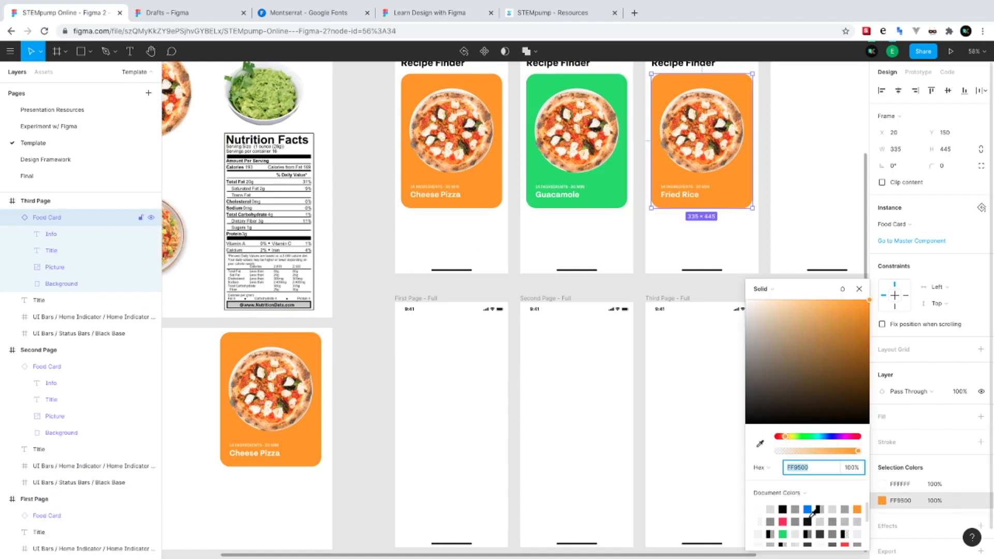
left_click(815, 512)
left_click(867, 294)
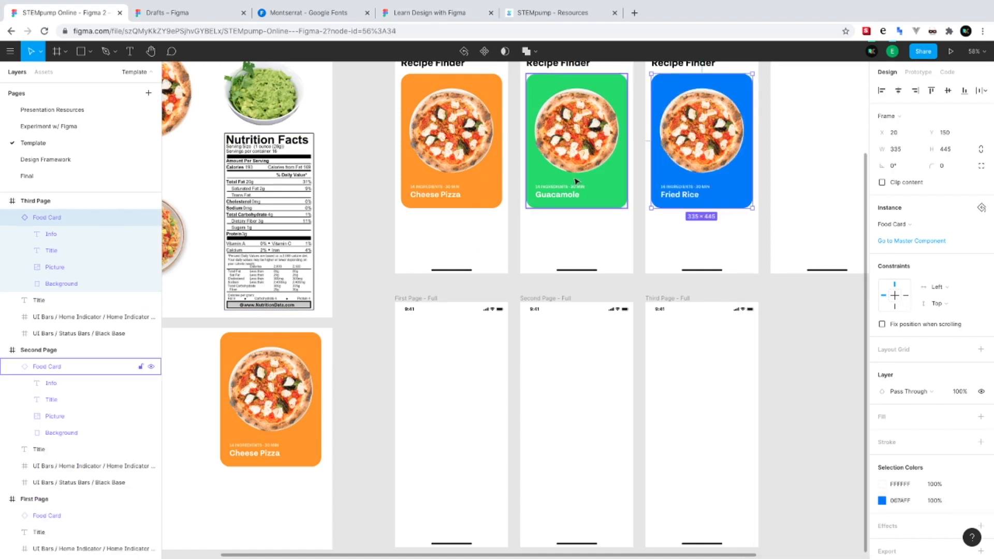
Edit the Guacamole card's info line to read 6 INGREDIENTS - 15 MIN
scroll(576, 182, "up", 5)
left_click(469, 209)
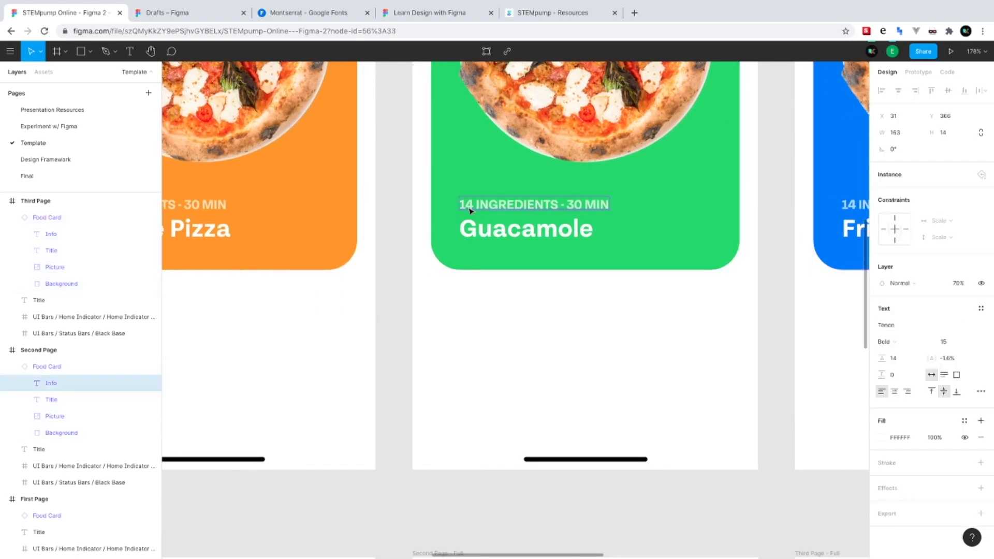
double_click(467, 207)
key("BackSpace")
type("6")
double_click(575, 204)
type("15")
key("Escape")
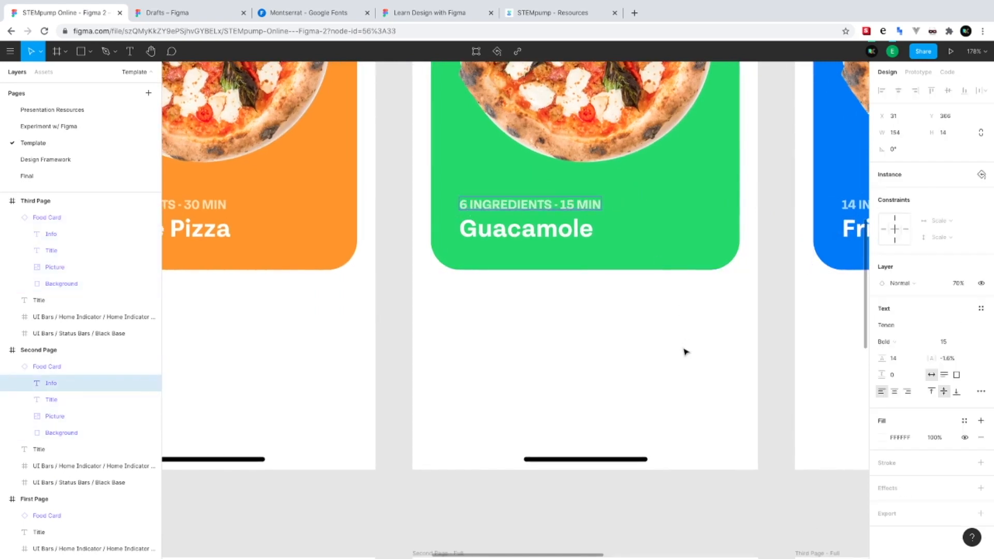
Edit the Fried Rice card's info line to read 16 INGREDIENTS - 45 MIN
scroll(685, 350, "right", 4)
double_click(654, 201)
double_click(658, 204)
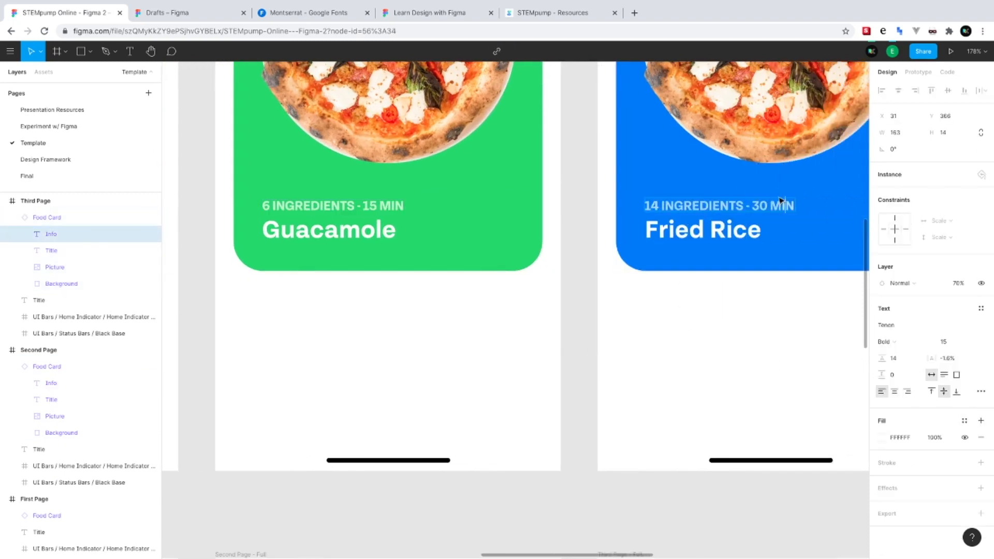
double_click(756, 205)
type("45")
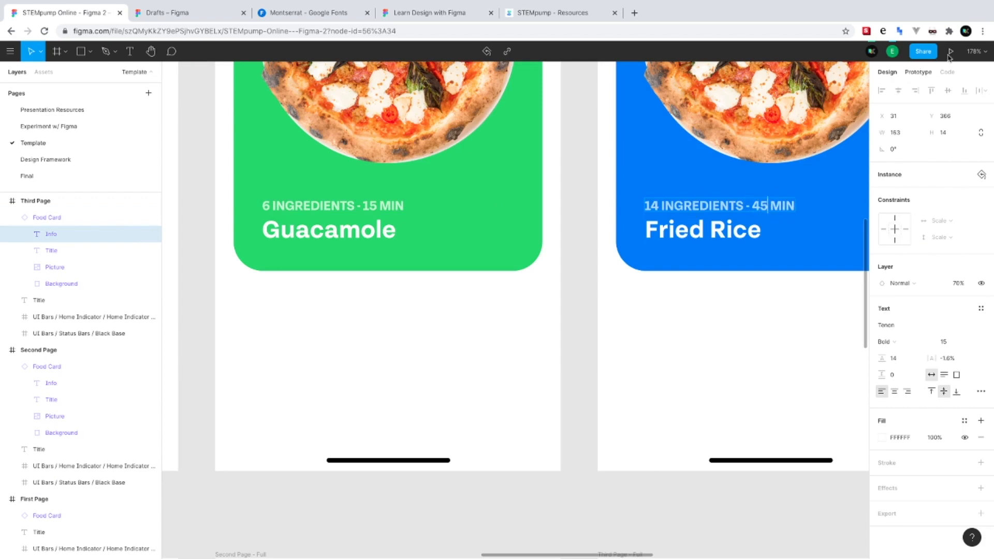
right_click(893, 57)
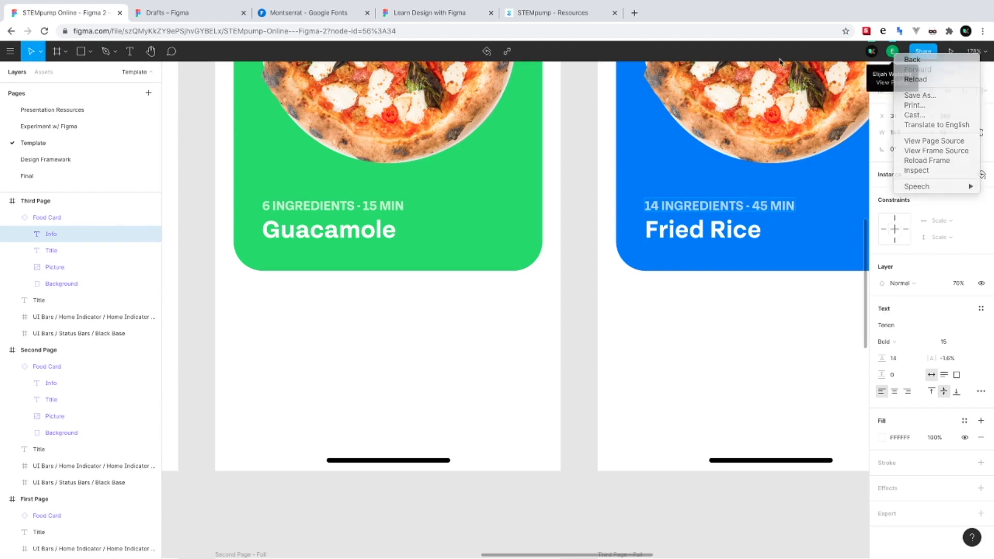
key("Escape")
key("BackSpace")
type("6")
key("Escape")
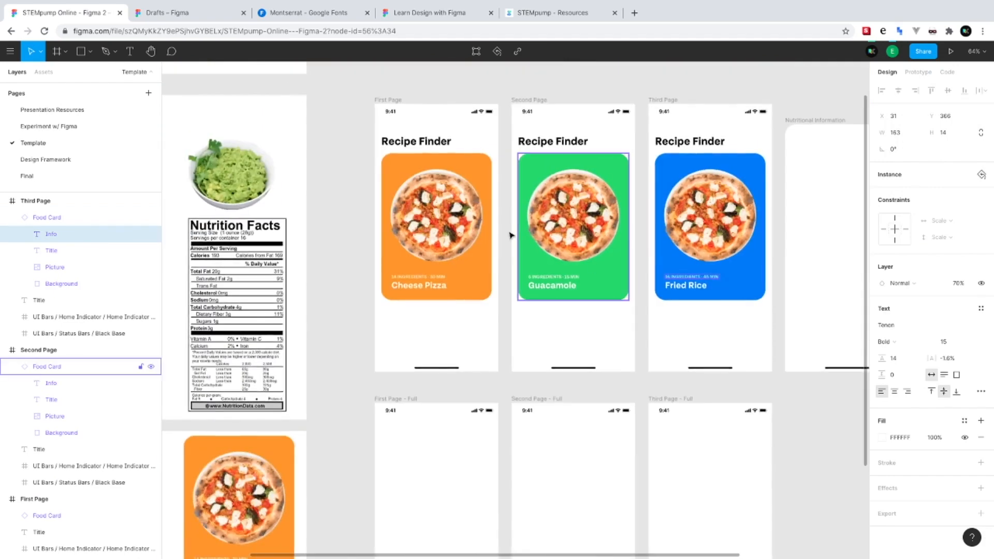
Try hiding the pizza picture in the Guacamole card, and undo it
double_click(566, 221)
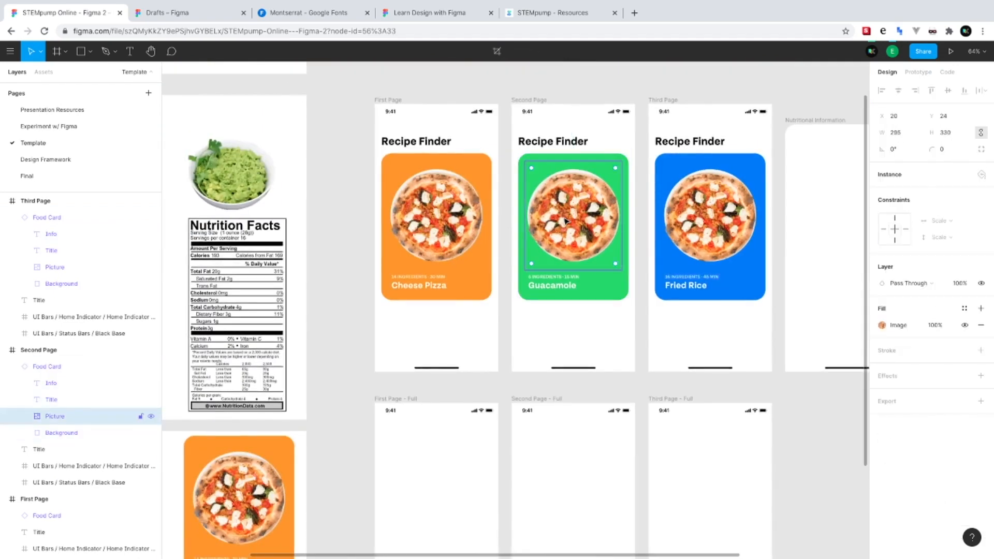
left_click(151, 416)
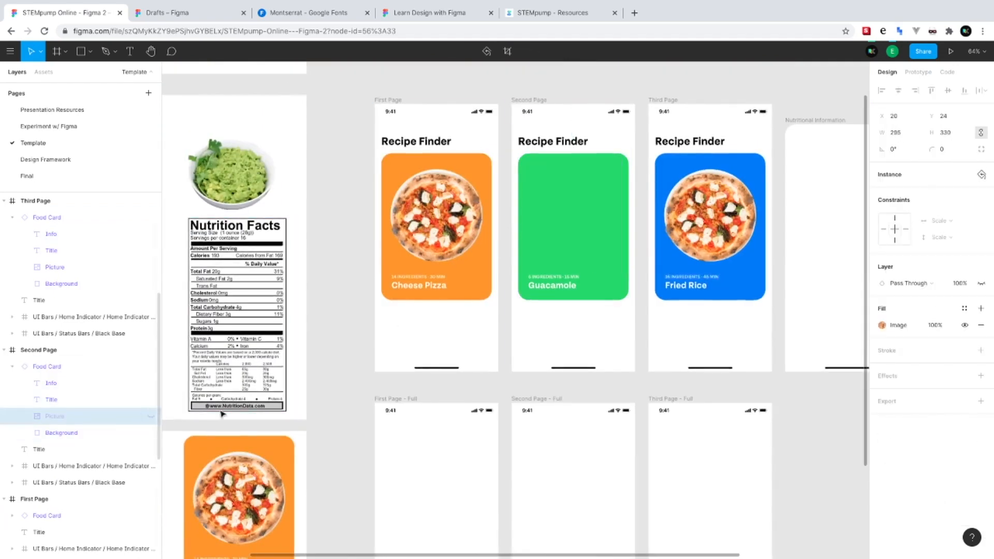
left_click(708, 234)
left_click(708, 234)
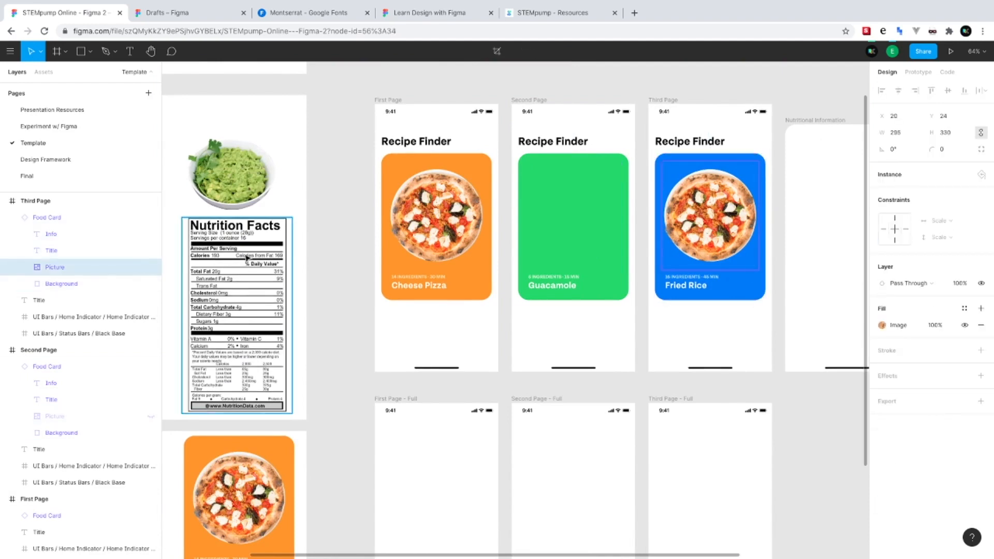
key("super+z")
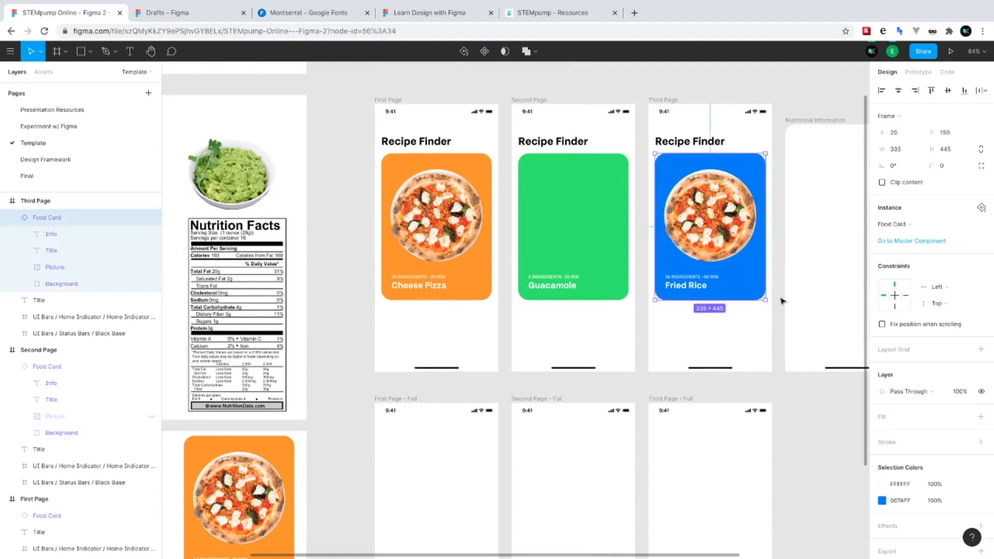
key("super+z")
key("super+z")
scroll(472, 252, "left", 1)
left_click(881, 325)
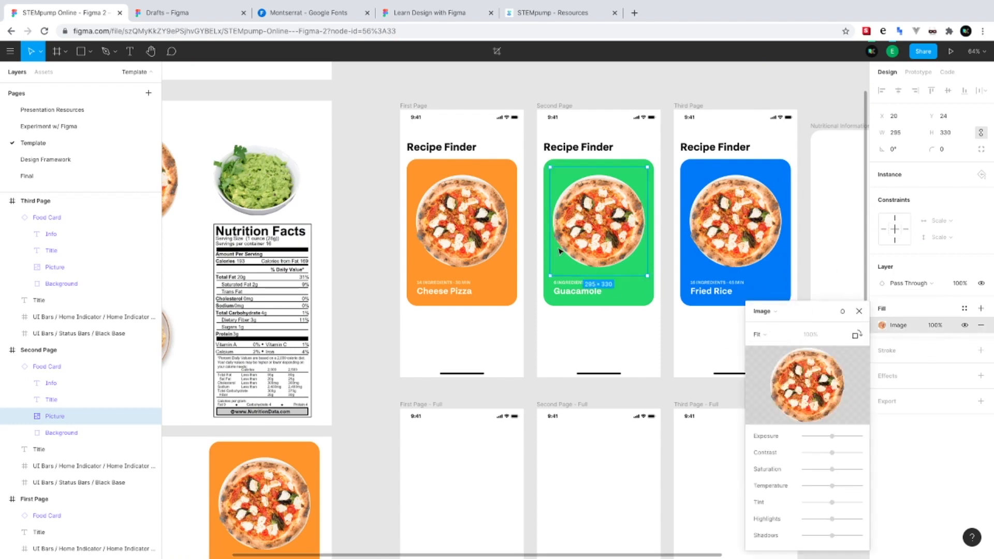
Hide the pizza Picture layers in the Guacamole and Fried Rice cards
left_click(150, 416)
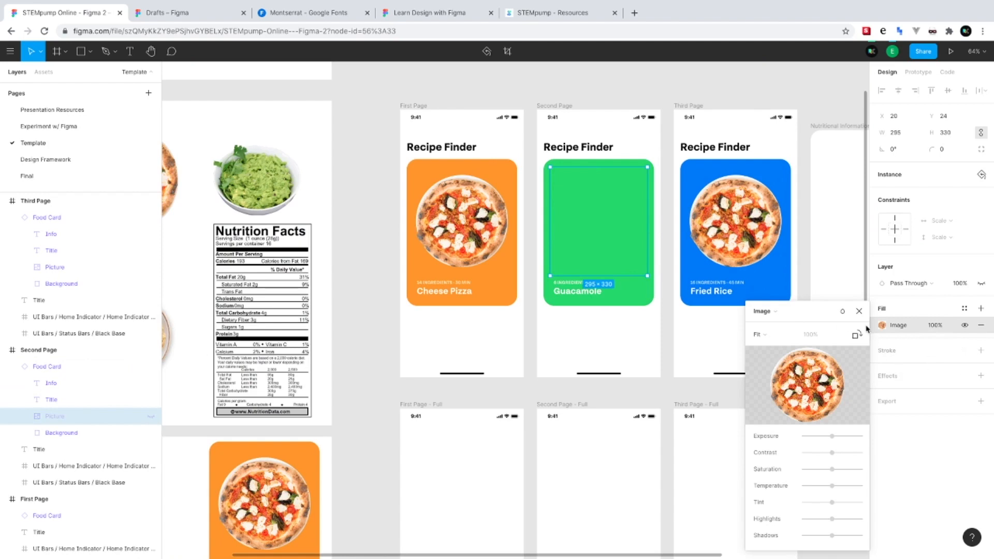
left_click(858, 310)
left_click(727, 227)
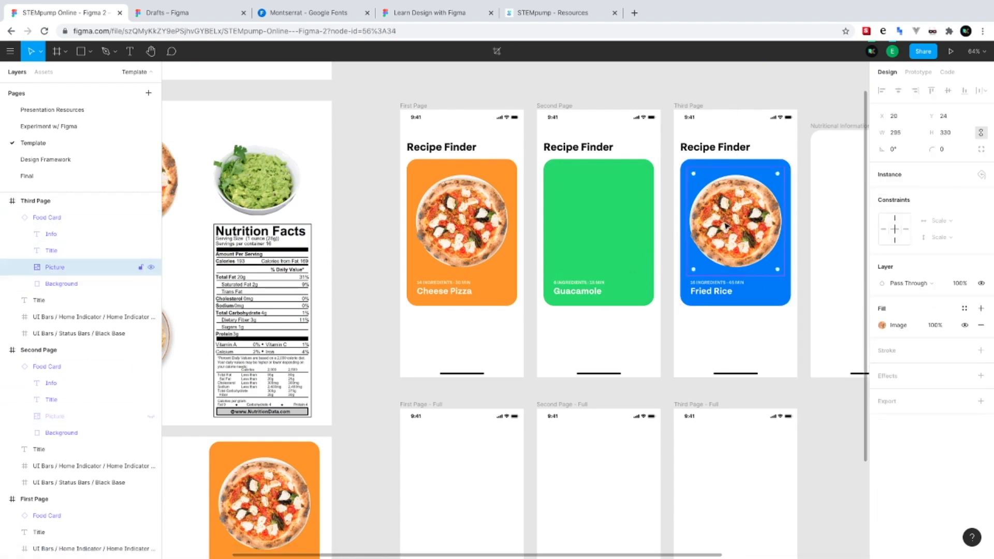
left_click(151, 267)
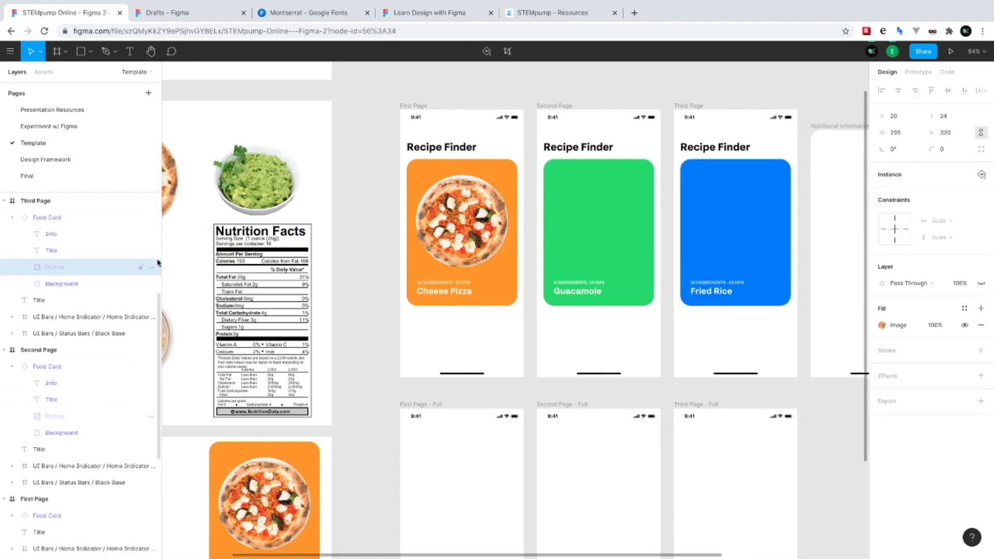
Copy the guacamole bowl image from the assets onto the Second Page and place it over the green card's upper area
left_click(254, 184)
key("ctrl+c")
left_click(597, 180)
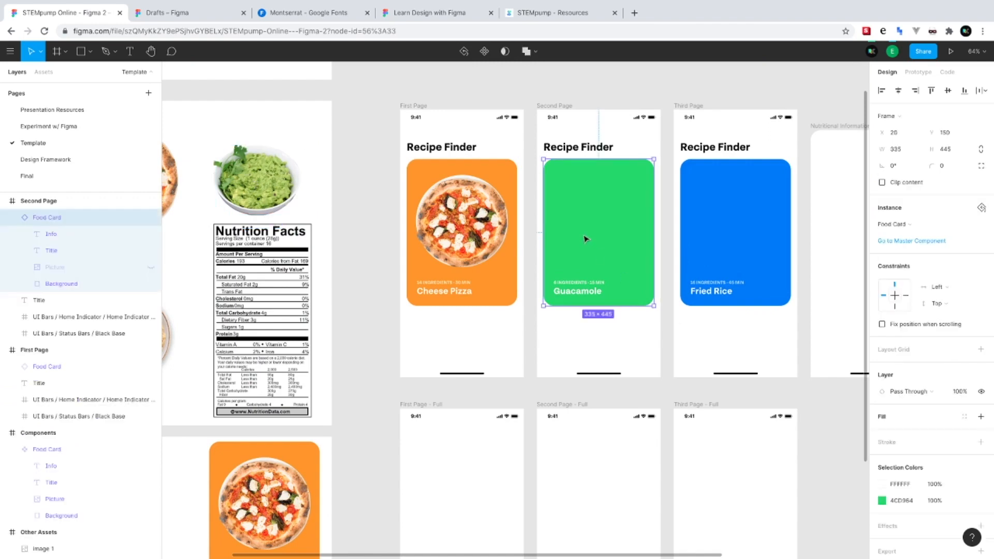
key("ctrl+v")
left_click_drag(596, 179, 598, 209)
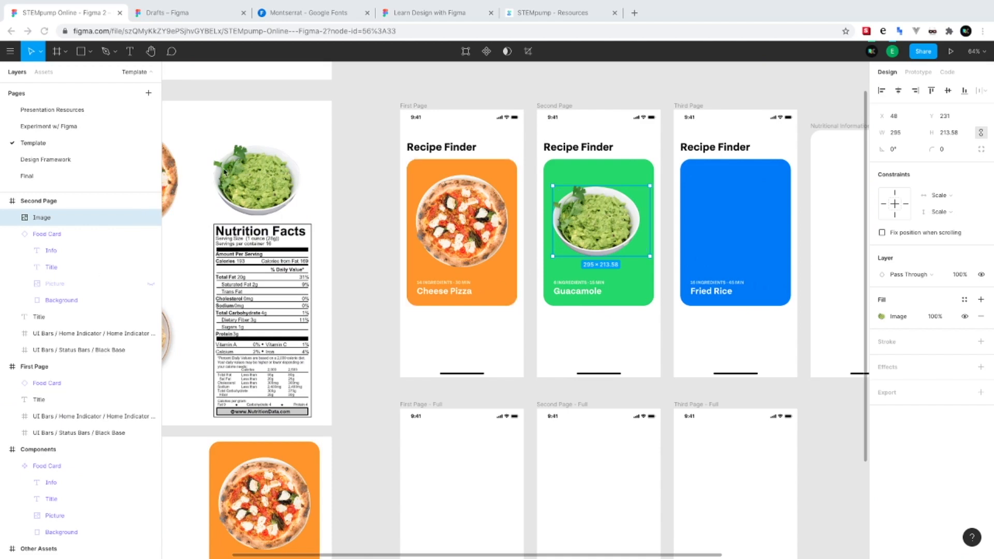
Copy the fried rice image from the assets onto the Third Page and place it over the blue card, above its text
scroll(223, 192, "down", 1)
scroll(223, 192, "left", 2)
left_click(202, 316)
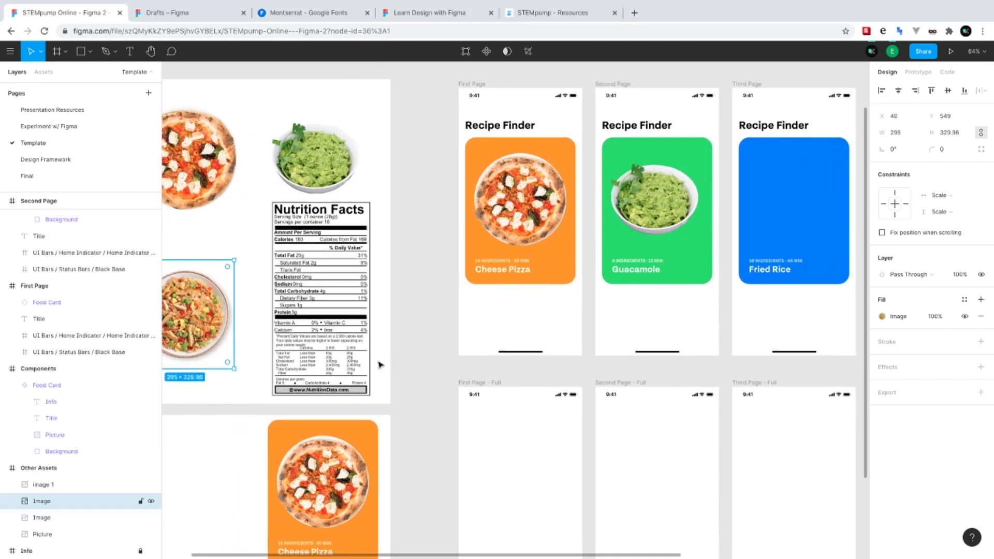
scroll(466, 337, "right", 3)
left_click(677, 183)
key("ctrl+v")
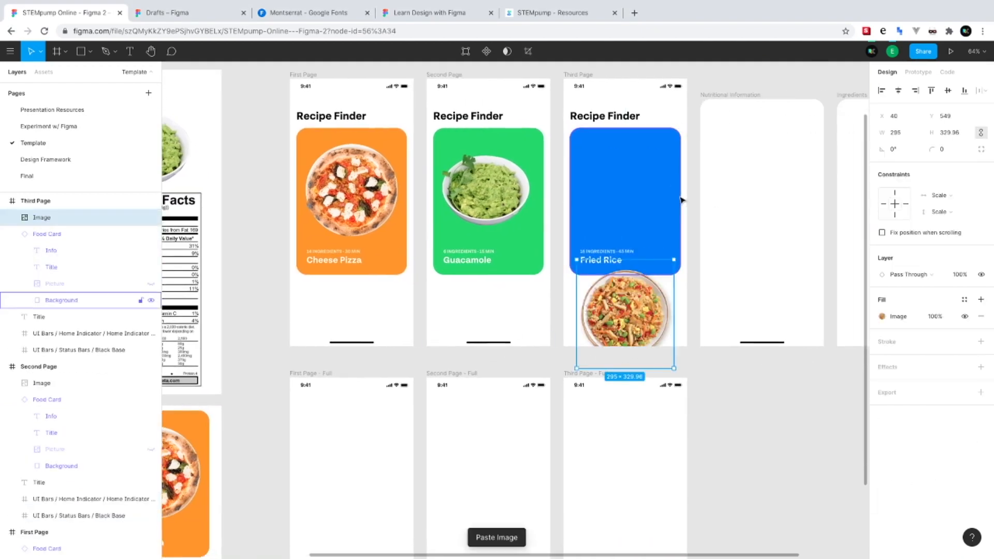
left_click_drag(631, 316, 633, 189)
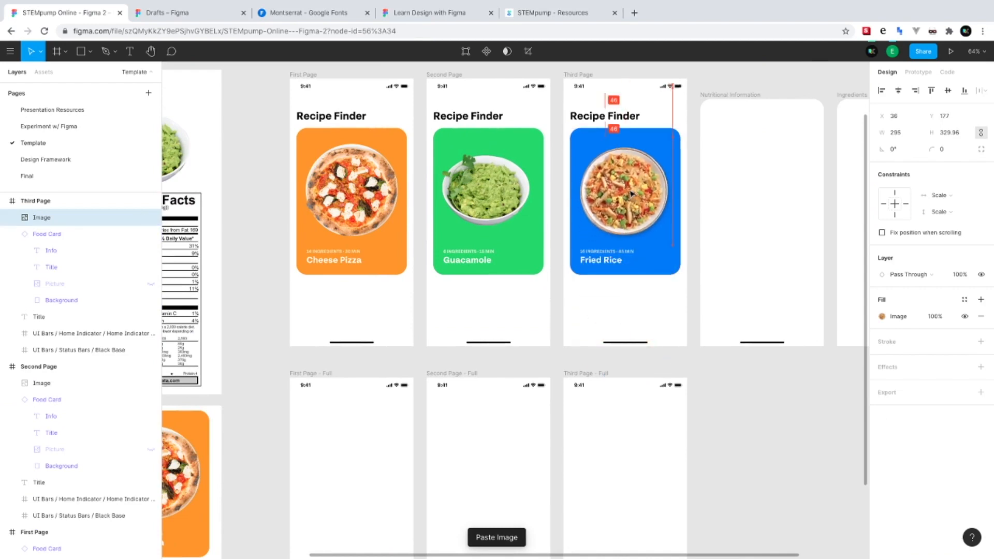
left_click(549, 253)
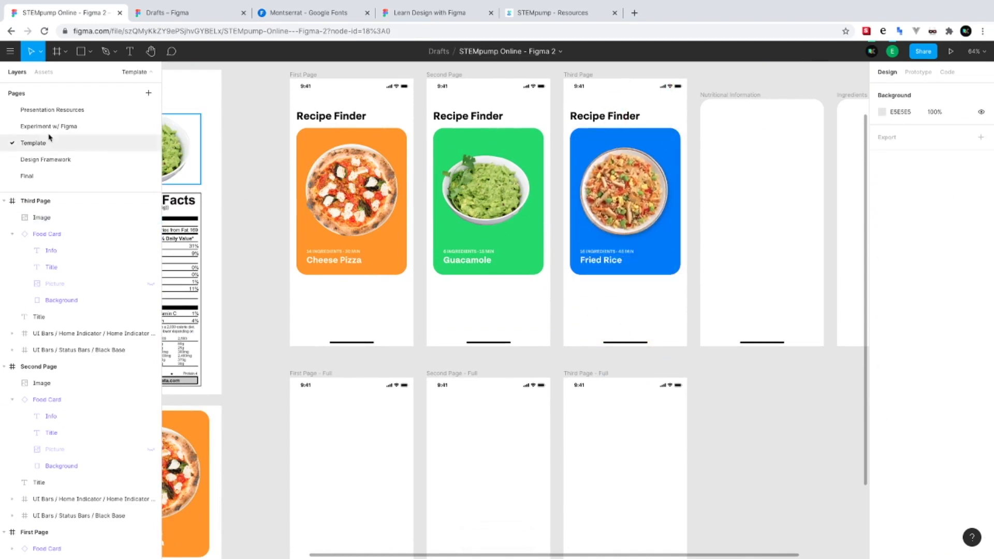
Group the Third Page's fried rice image with its Food Card and name the group Card
left_click(49, 218)
left_click(12, 234)
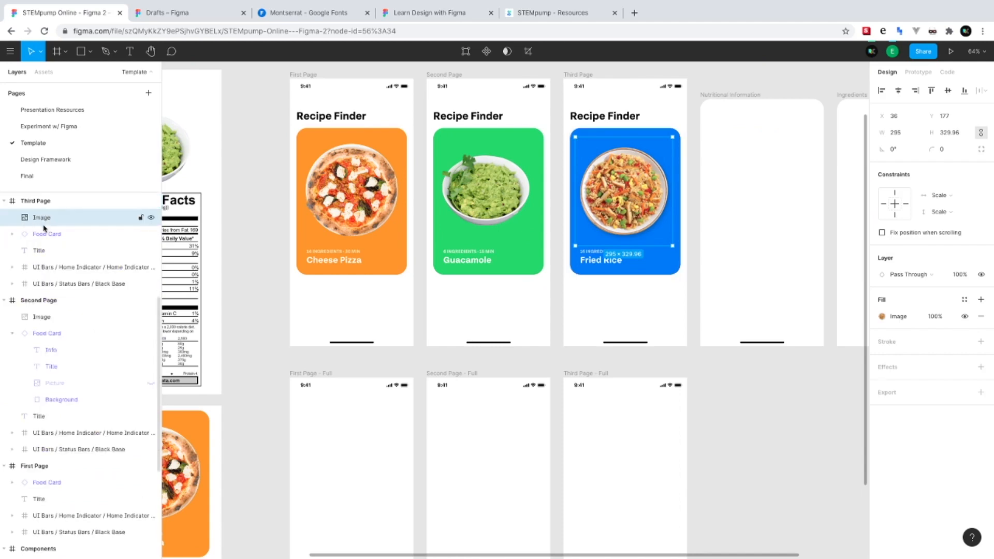
left_click(45, 233, "shift")
key("ctrl+g")
double_click(39, 218)
type("Card")
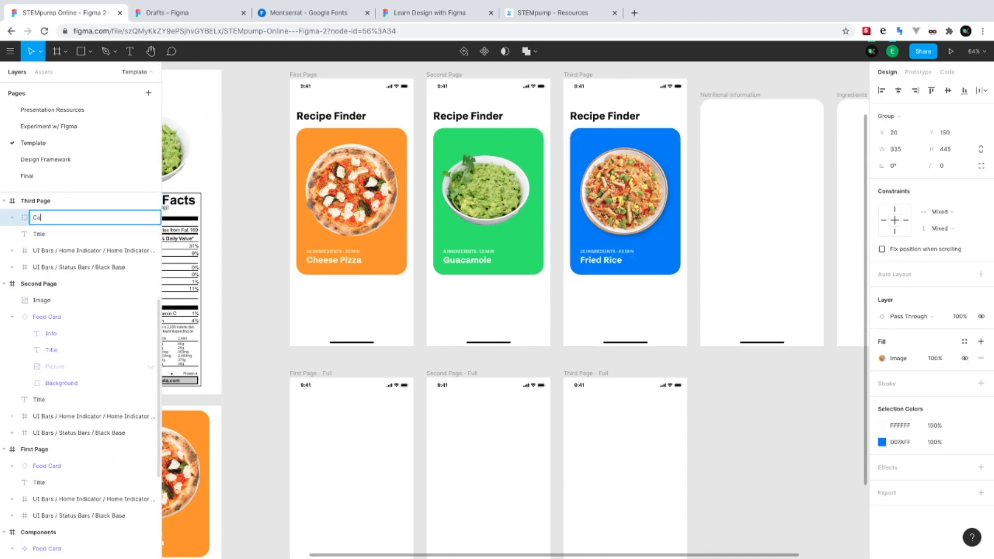
key("Return")
Group the Second Page's guacamole image with its Food Card and name the group Card
left_click(39, 301)
left_click(39, 314, "shift")
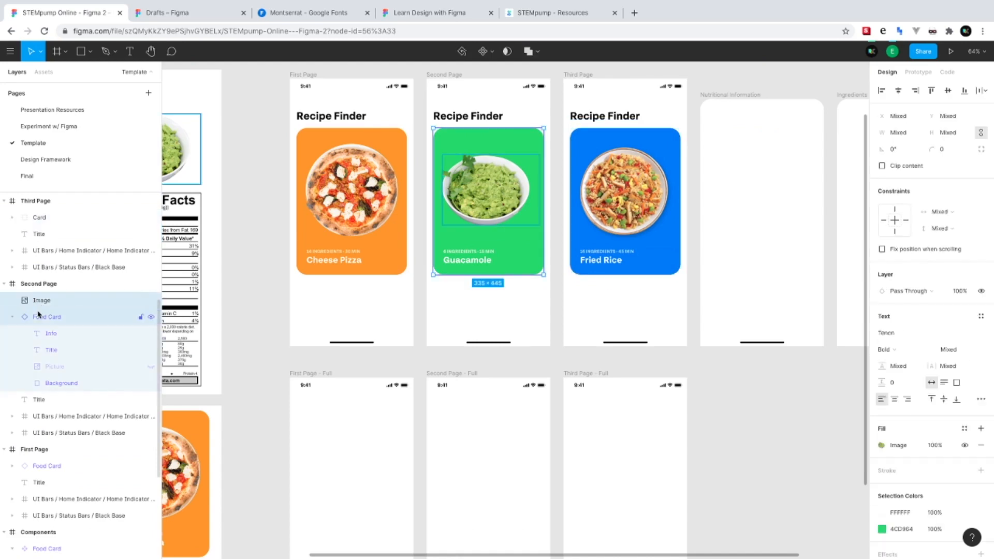
key("ctrl+g")
double_click(42, 300)
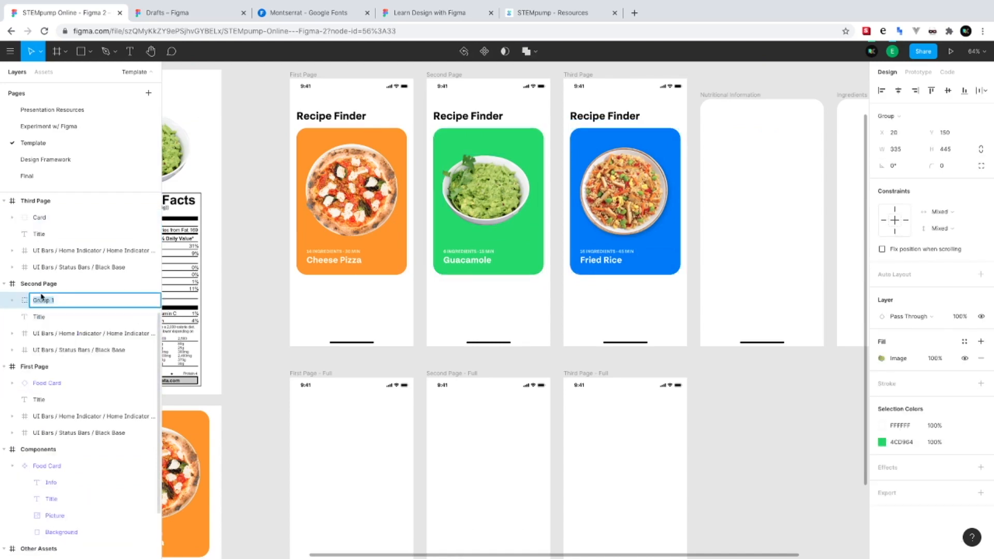
type("Card")
key("Return")
Collapse the Components frame's Food Card and the Other Assets frame in the layer list
left_click(39, 384)
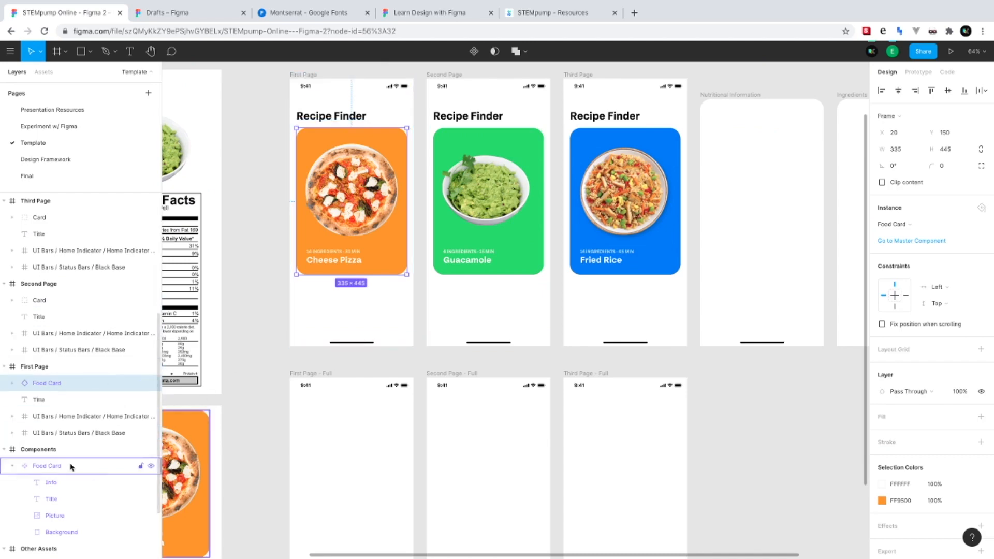
left_click(11, 466)
scroll(341, 483, "down", 2)
scroll(341, 482, "left", 2)
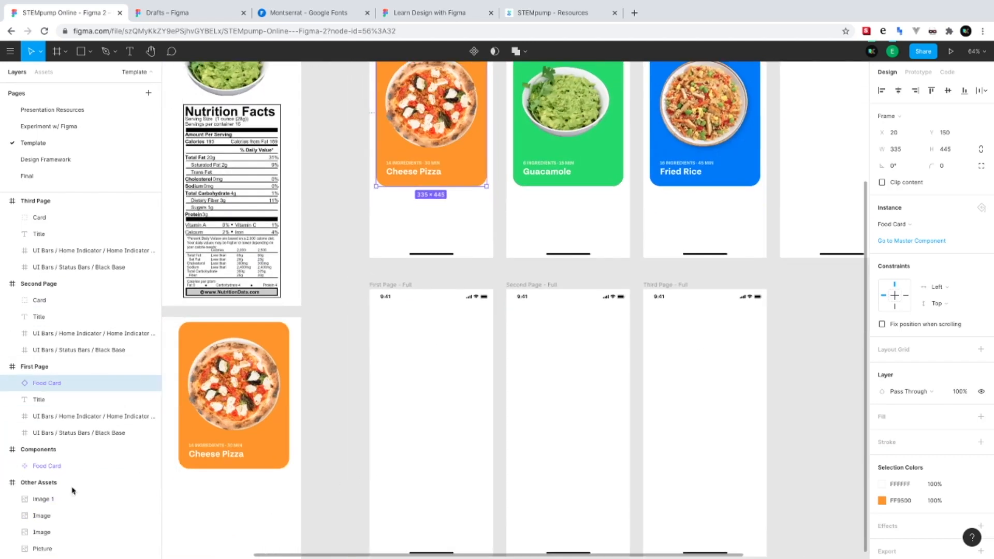
left_click(5, 482)
scroll(362, 431, "up", 3)
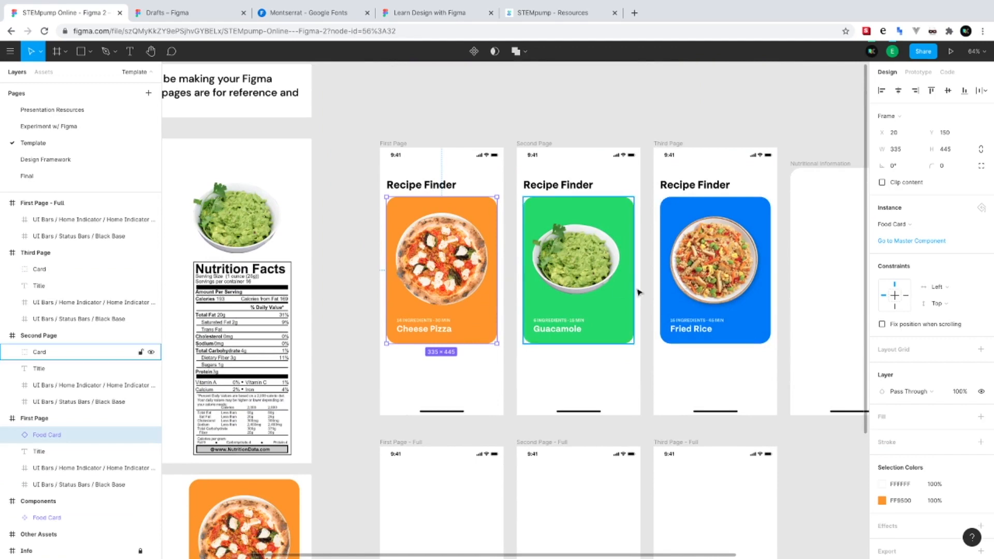
Draw a rectangle about 153 px wide in the Components frame, beside the main Food Card
scroll(441, 375, "down", 5)
scroll(441, 375, "left", 3)
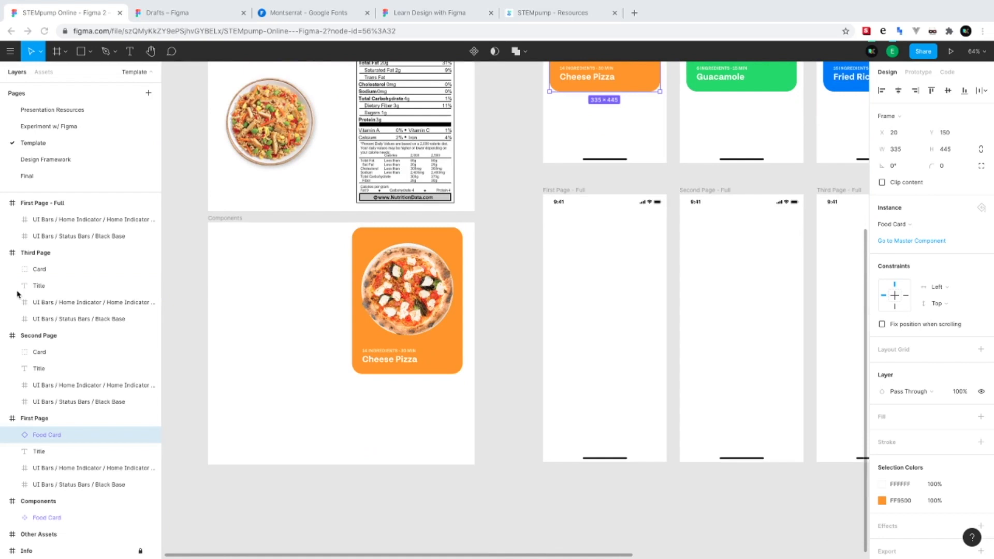
scroll(279, 350, "down", 2)
scroll(279, 351, "left", 1)
scroll(431, 195, "up", 2)
scroll(432, 195, "right", 2)
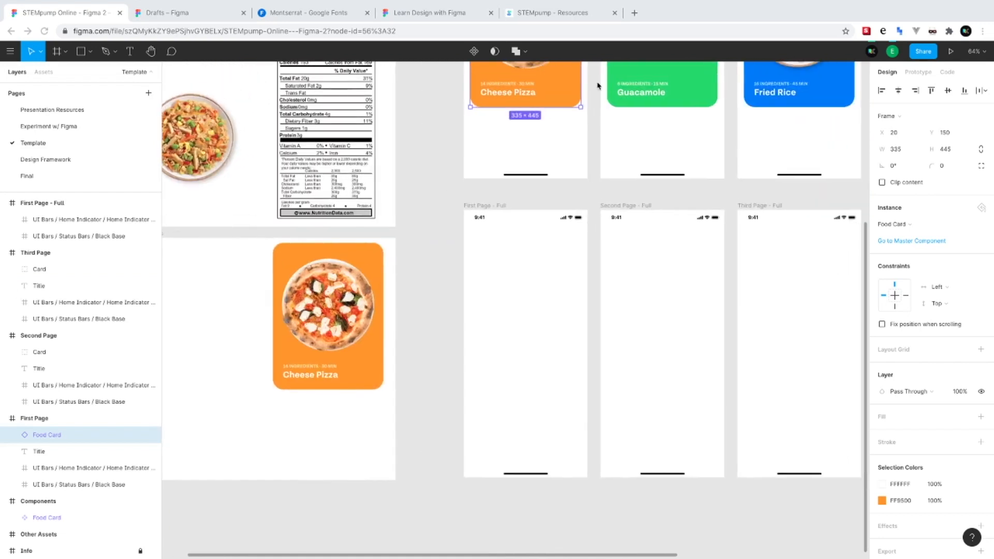
scroll(253, 234, "down", 1)
scroll(254, 234, "left", 2)
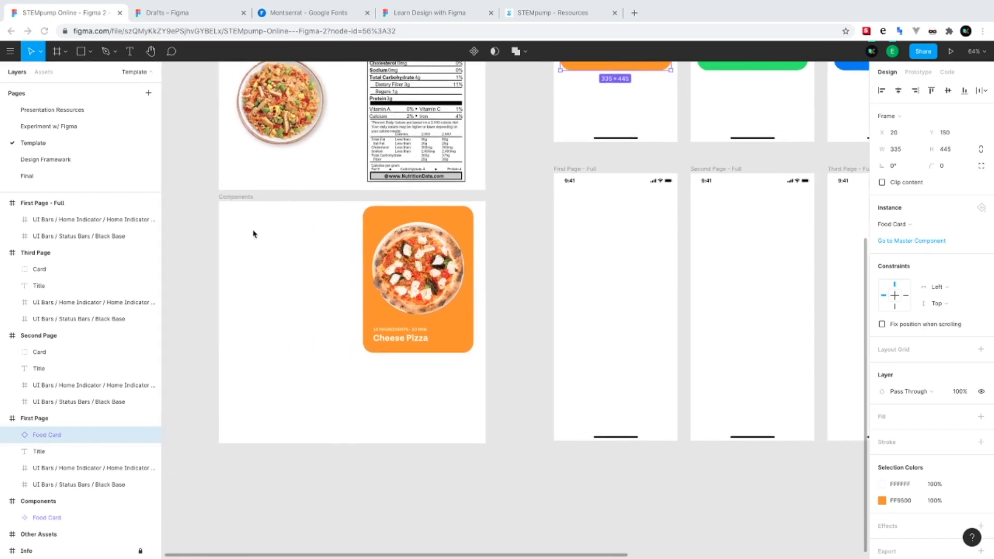
left_click(90, 52)
left_click(98, 74)
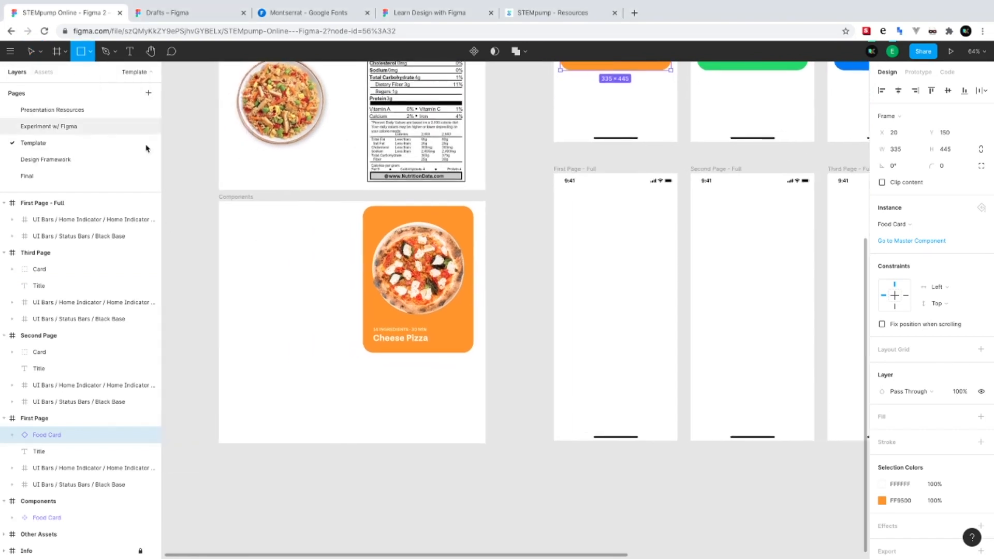
left_click_drag(268, 259, 319, 280)
Set the new rectangle's height to 50 and its width to 335
left_click(944, 132)
type("50")
key("Return")
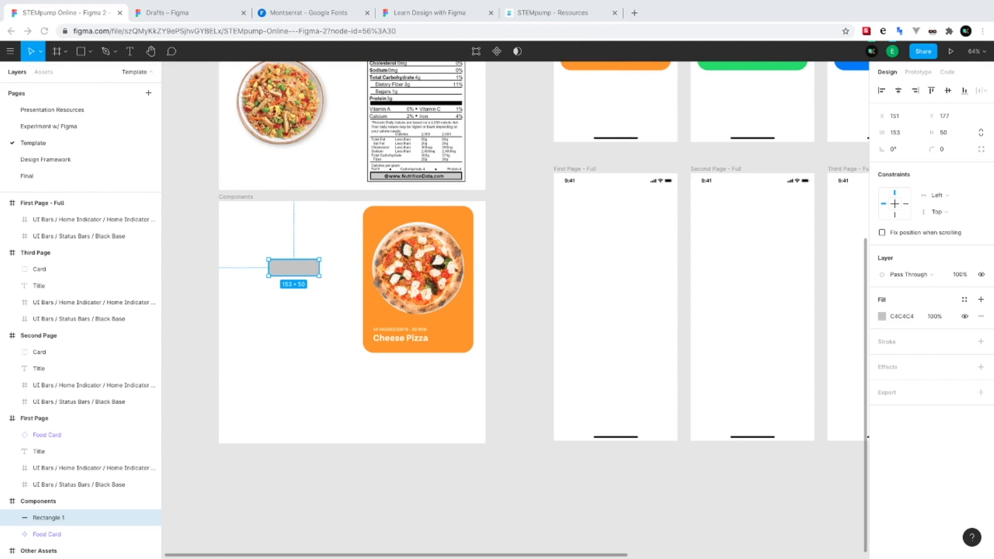
left_click(898, 135)
type("335")
key("Return")
Move the rectangle onto the First Page directly below the Cheese Pizza card, at X 20, Y 615
scroll(398, 344, "up", 4)
scroll(398, 344, "left", 3)
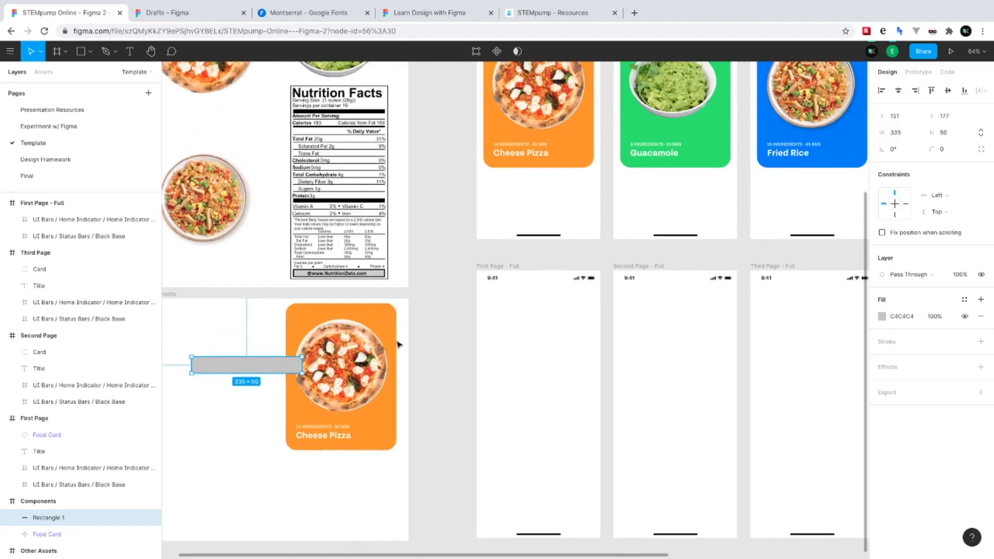
left_click_drag(267, 367, 559, 184)
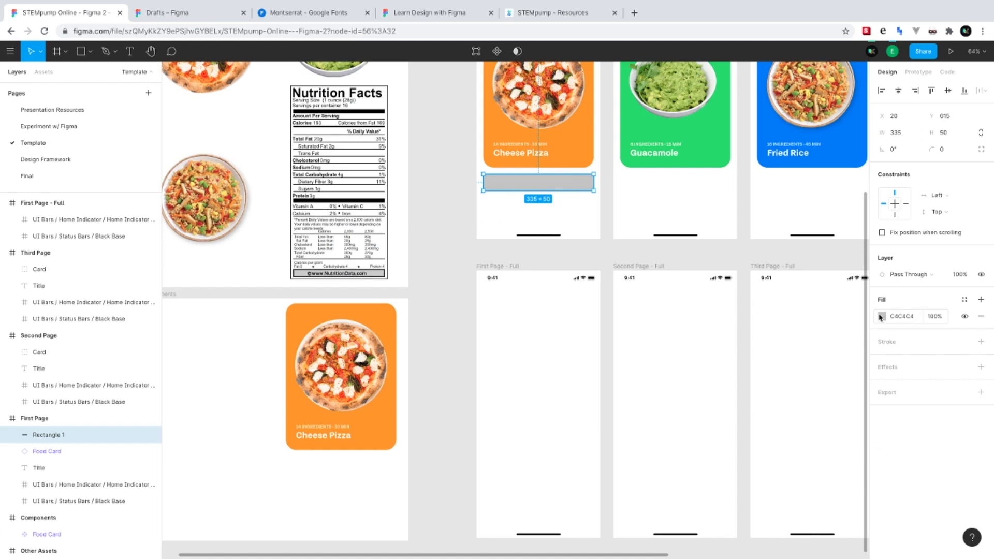
Recolor the rectangle below the Cheese Pizza card to the light green BEE58D
left_click(881, 317)
left_click(805, 437)
left_click_drag(825, 341, 793, 313)
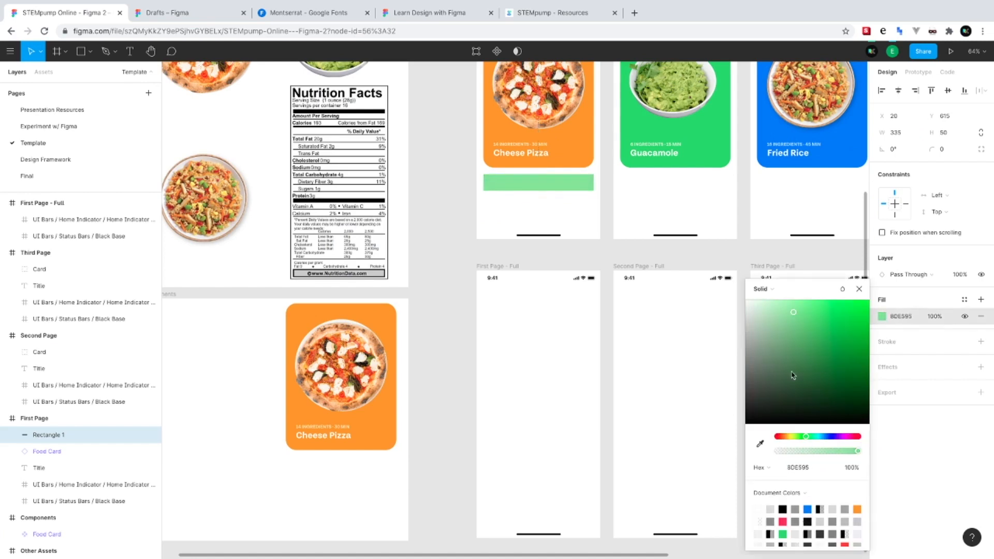
left_click(798, 438)
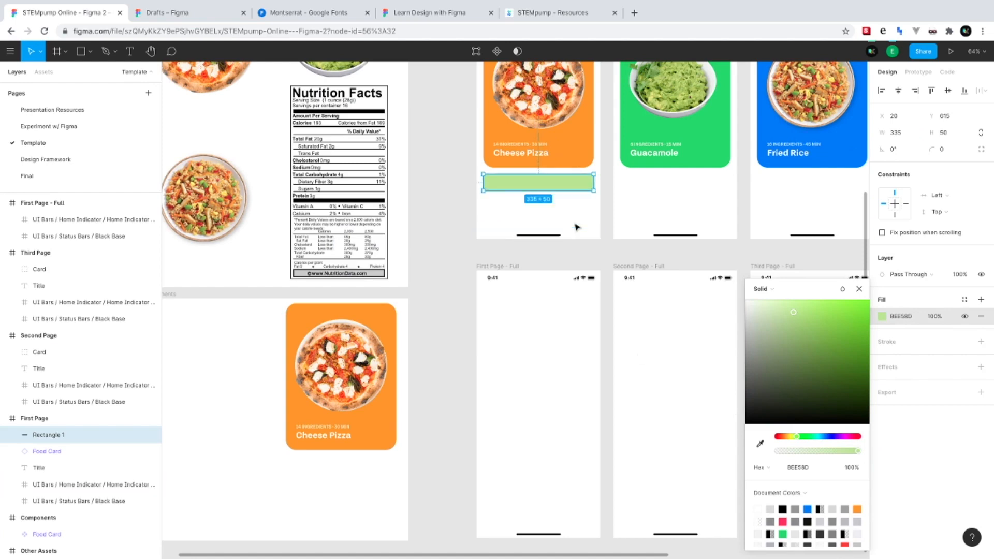
scroll(574, 224, "up", 10)
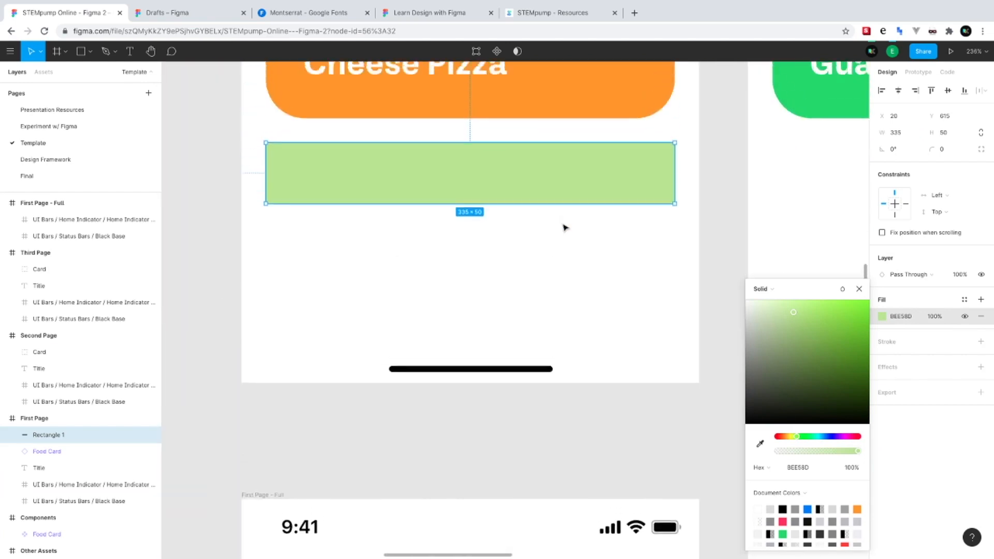
Round the light green rectangle's corners to a radius of 13
scroll(564, 228, "up", 2)
left_click(437, 232)
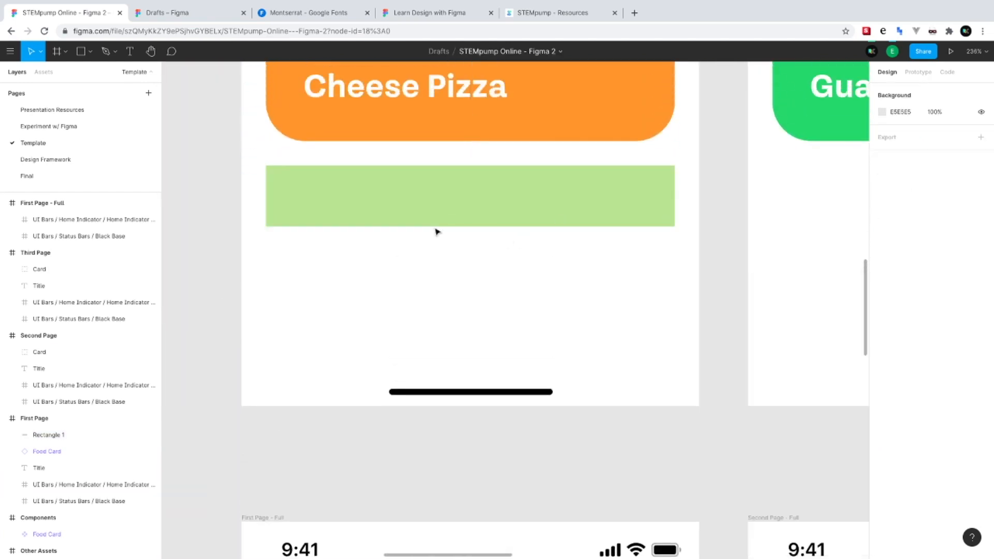
left_click(270, 180)
left_click_drag(275, 173, 282, 181)
left_click(293, 285)
Add a text box with a placeholder letter over the green rectangle and fit it to the full 335 × 50 area at X 20, Y 615
left_click(130, 51)
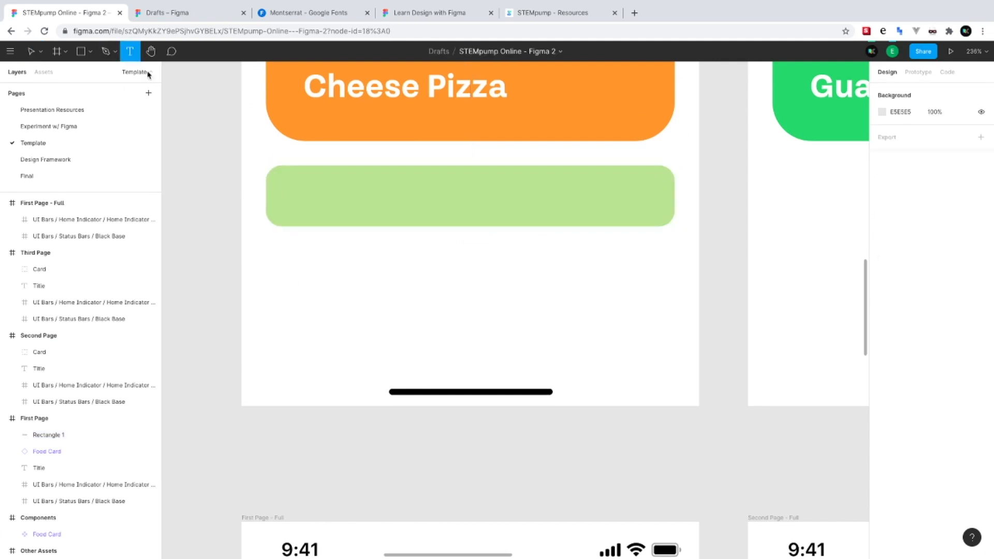
left_click_drag(381, 181, 675, 227)
type("e")
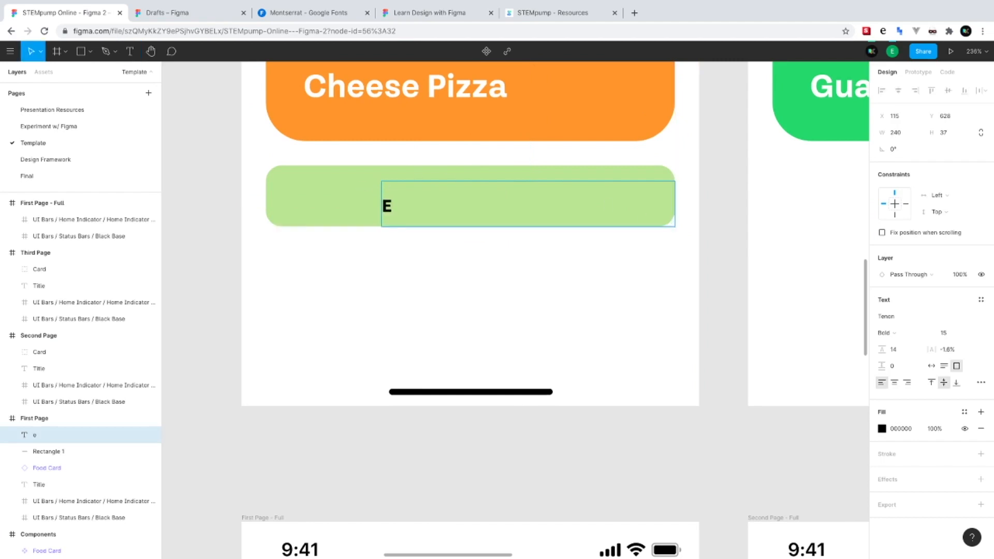
key("Escape")
left_click_drag(382, 180, 265, 165)
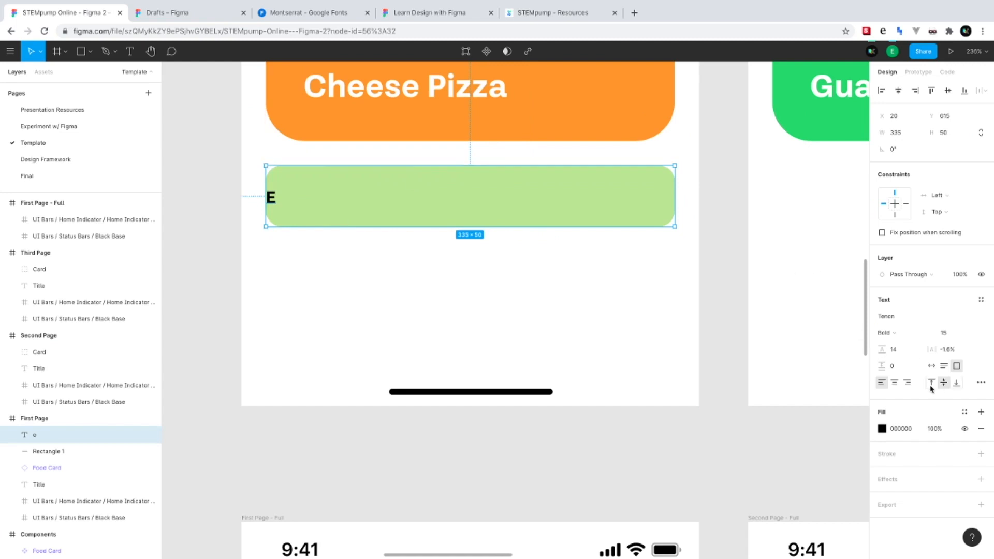
Center the text horizontally in the green button and replace it with "Show me a new recipe!"
left_click(894, 383)
double_click(471, 201)
type("Show me a new")
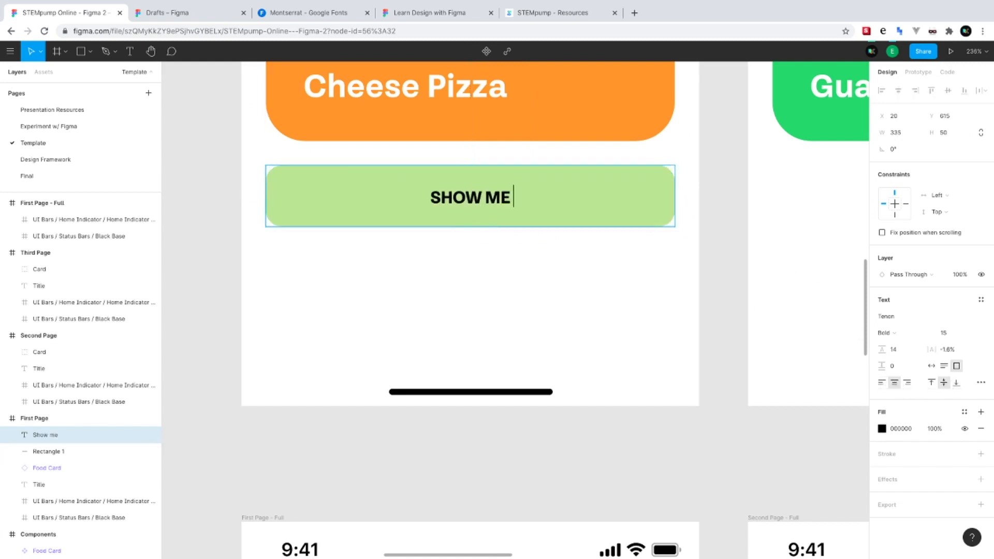
type(" recipe!")
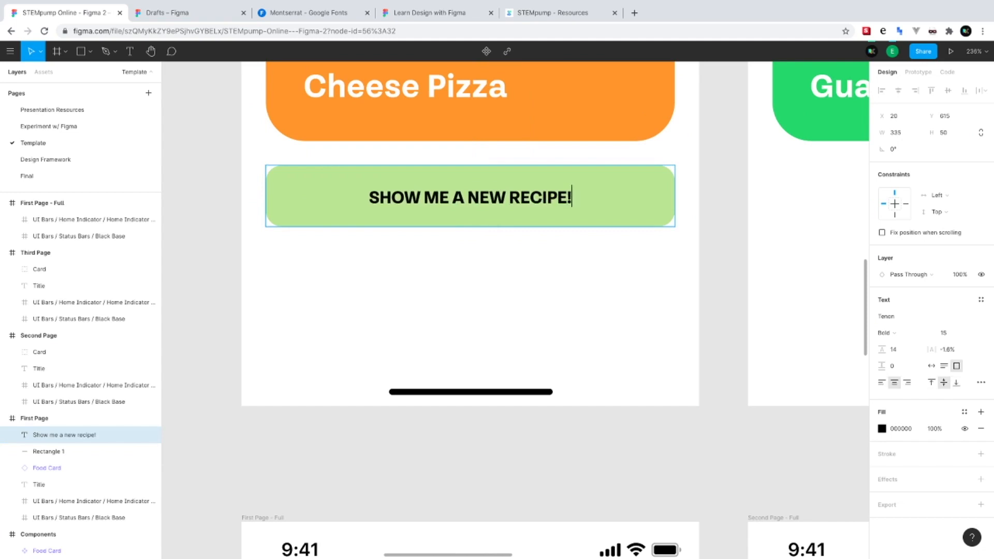
Remove the forced uppercase from the button label and set its color to white FFFFFF
key("ctrl+a")
left_click(980, 382)
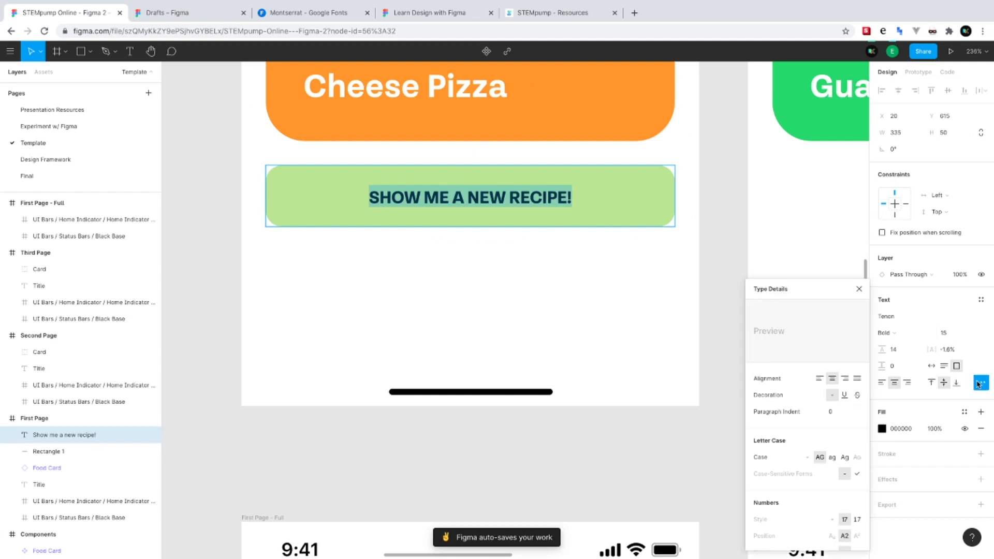
left_click(808, 457)
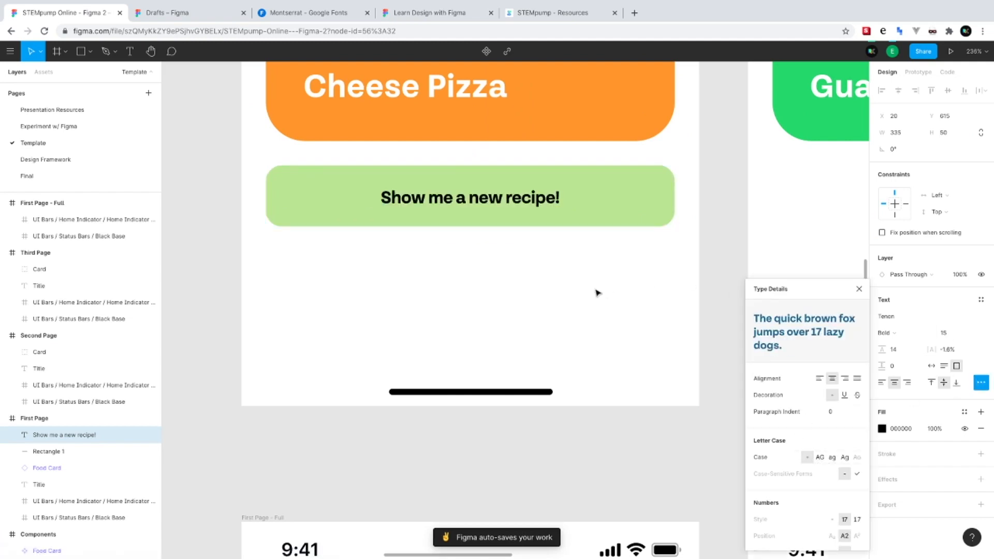
key("Escape")
left_click(892, 427)
type("FFFFFF")
key("Return")
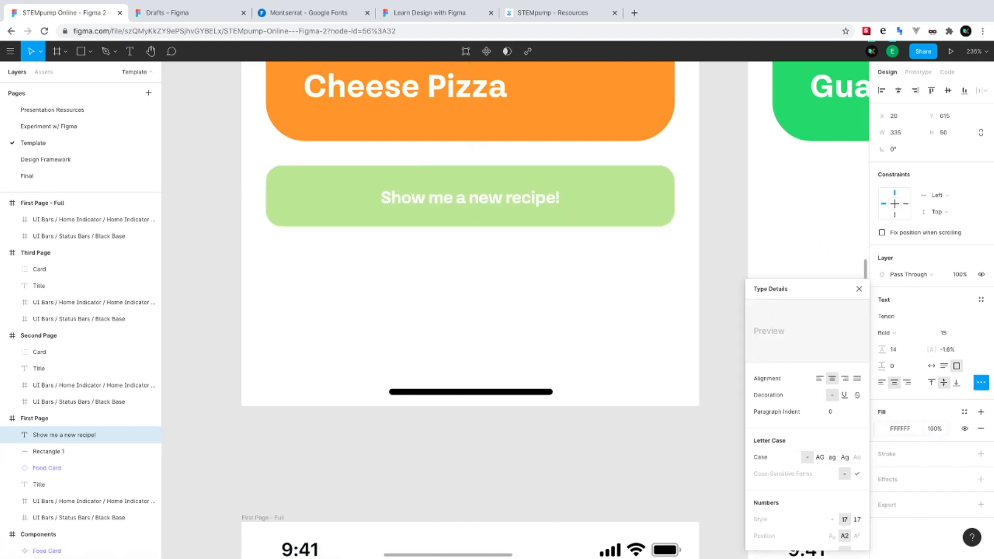
Group the button label with its rectangle and apply vertical auto layout to the group
left_click(75, 450, "shift")
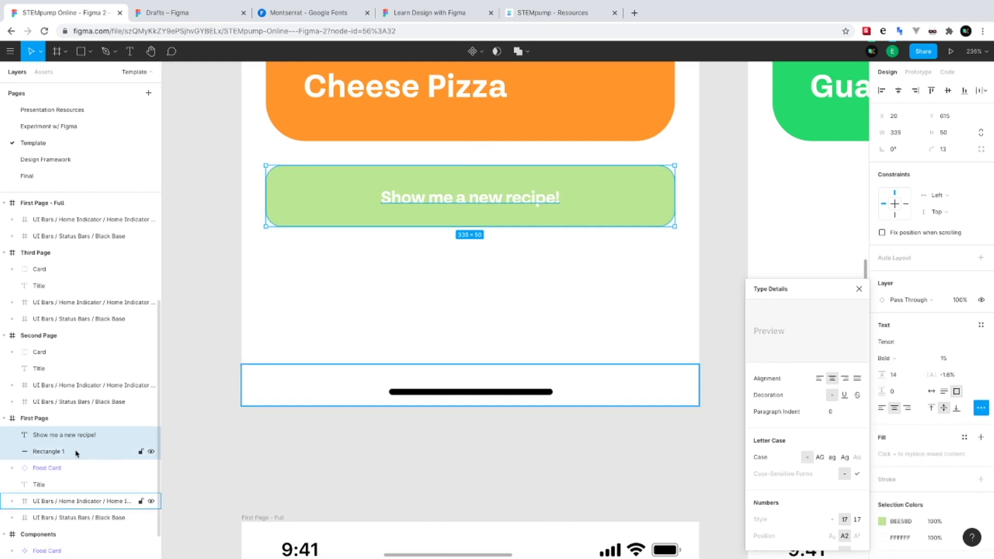
key("ctrl+g")
right_click(62, 438)
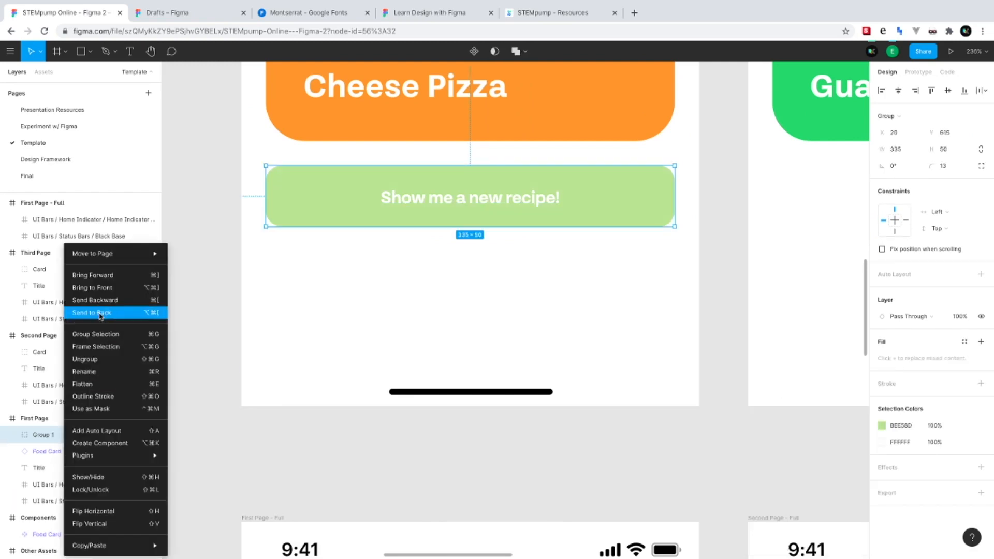
left_click(113, 432)
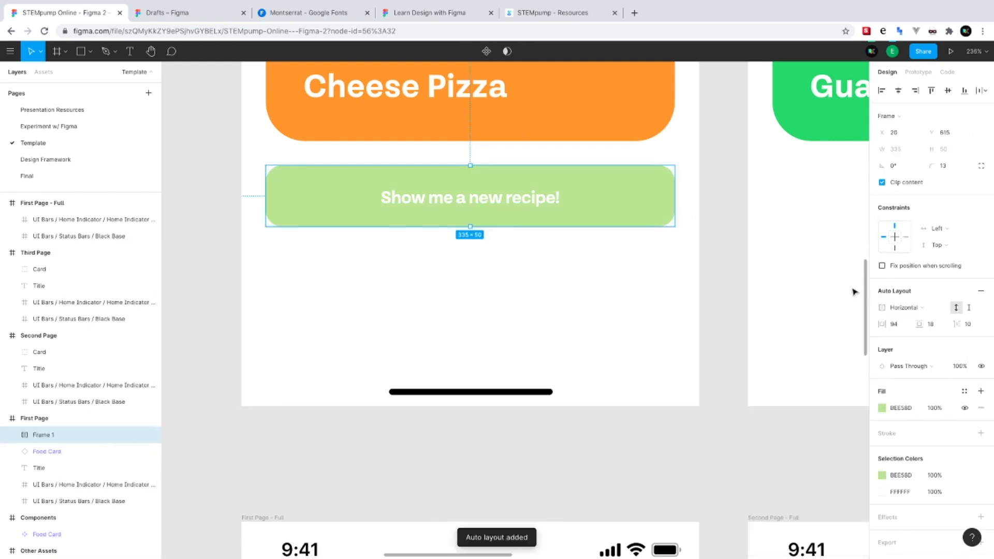
left_click(915, 307)
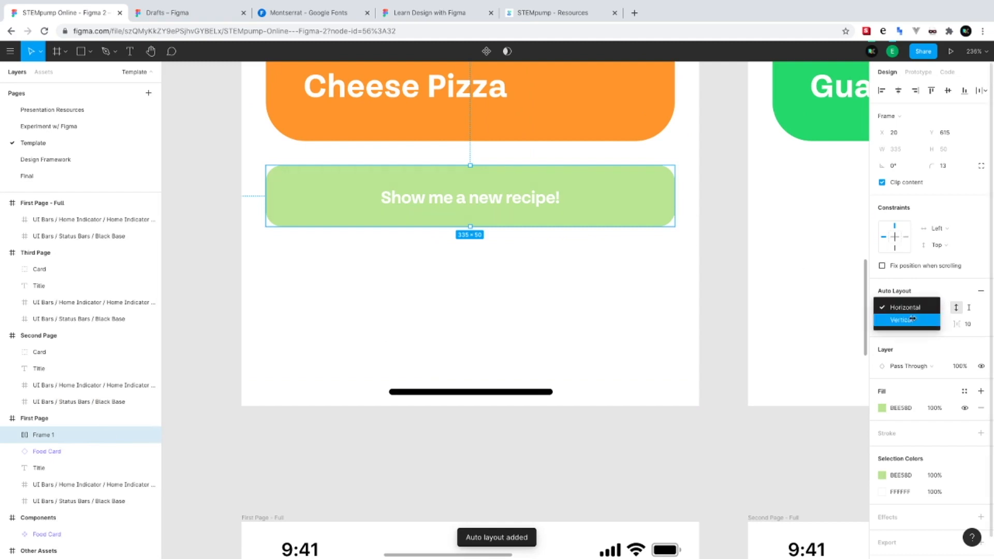
left_click(914, 321)
left_click_drag(674, 196, 532, 211)
Move the button into the Components frame below the Food Card, at X 437, Y 490, and make it a component
scroll(532, 210, "down", 6)
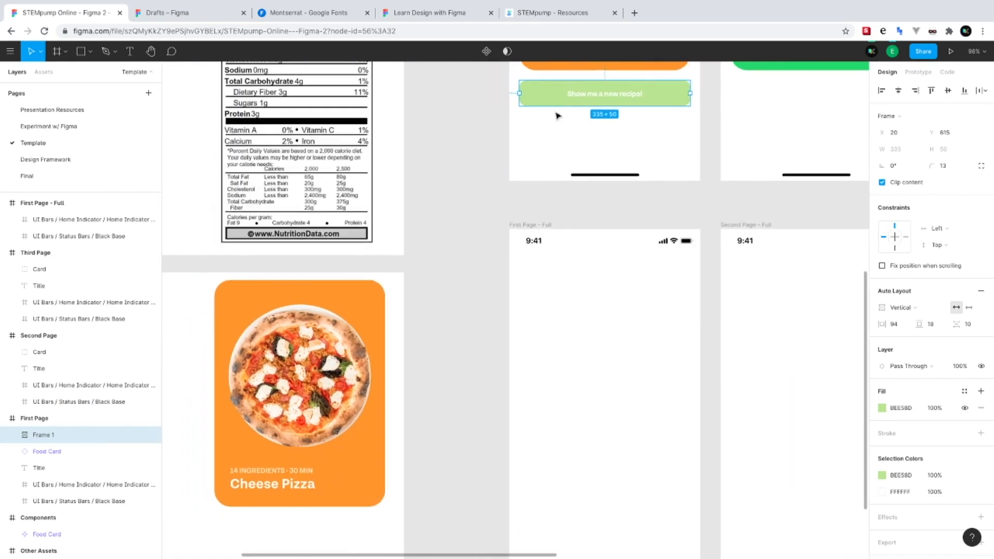
left_click_drag(554, 98, 247, 534)
right_click(247, 535)
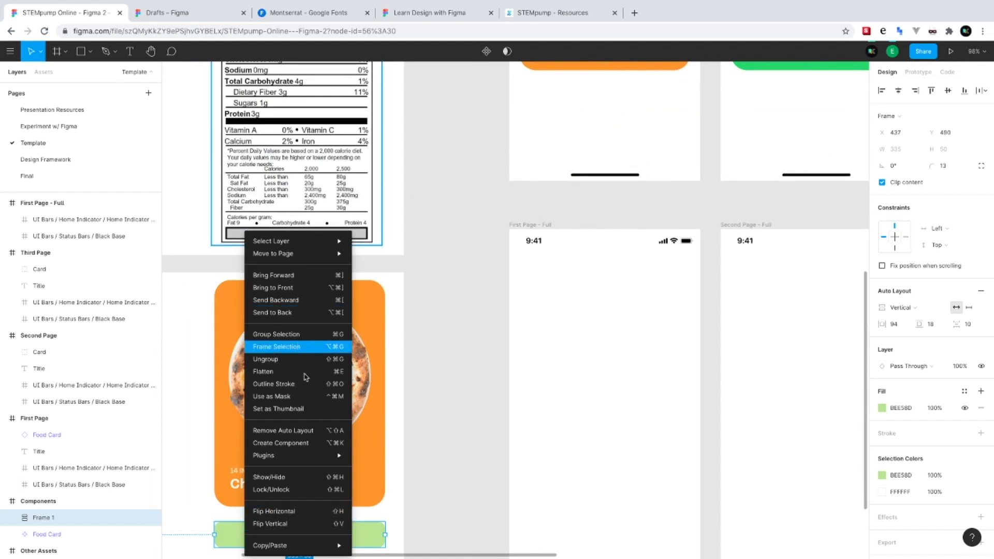
mouse_move(288, 455)
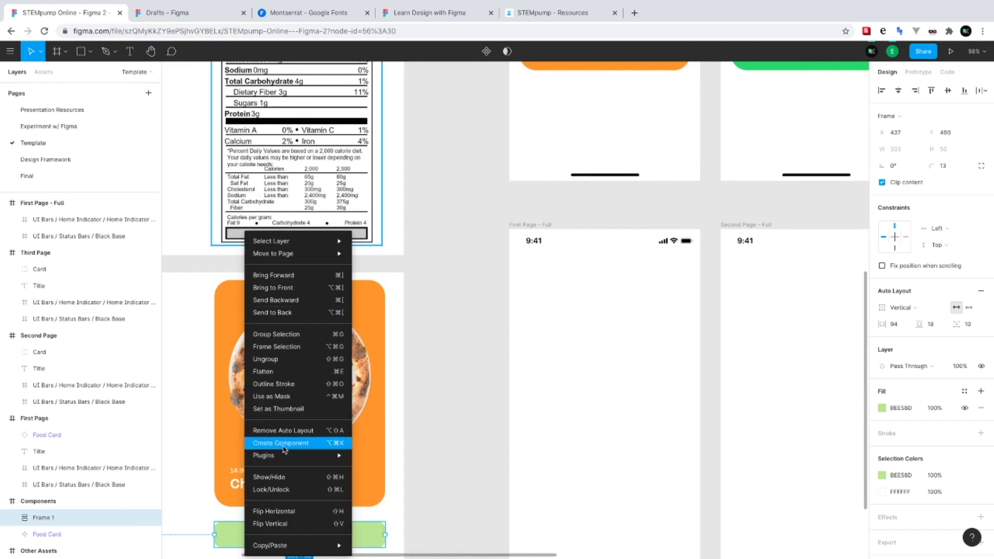
left_click(281, 442)
Paste an instance of the button component and place it on the First Page below the Cheese Pizza card, at X 20, Y 621
scroll(315, 448, "down", 3)
scroll(315, 448, "left", 2)
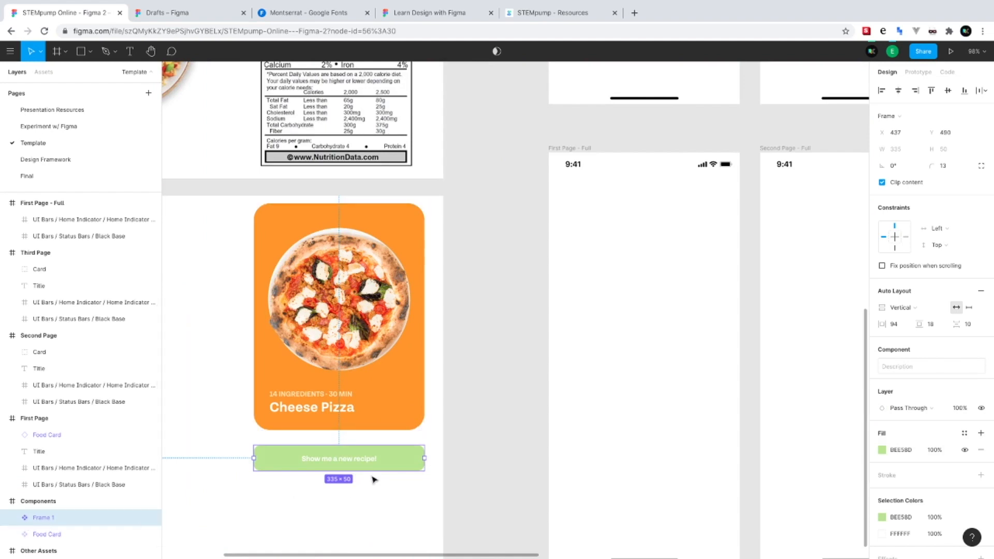
key("ctrl+v")
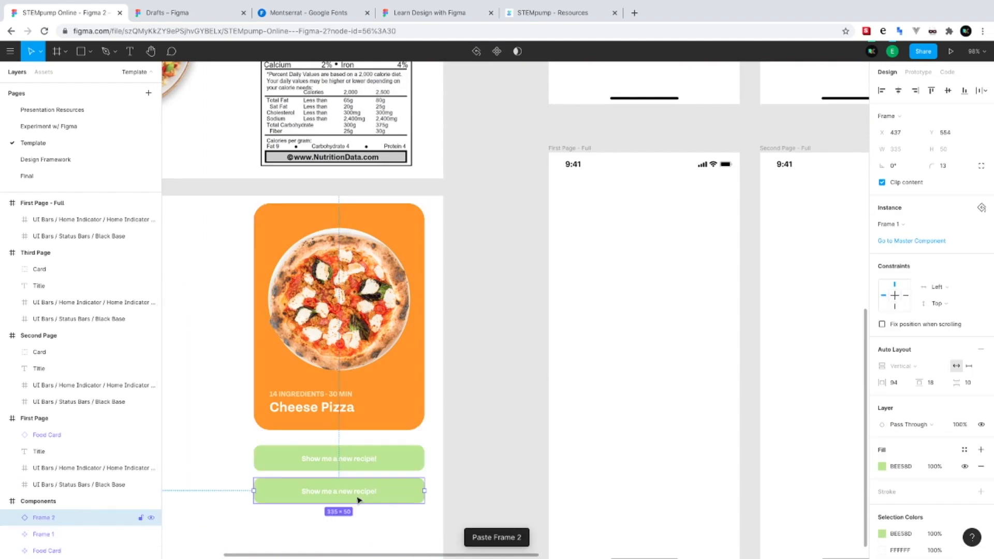
scroll(357, 507, "up", 1)
scroll(357, 507, "right", 1)
left_click_drag(355, 514, 646, 88)
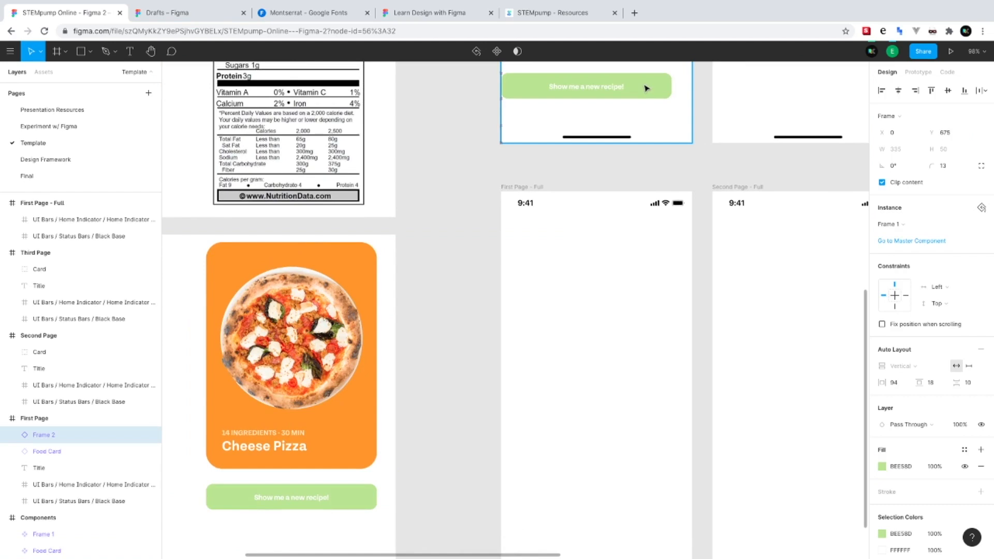
scroll(645, 89, "up", 3)
scroll(646, 89, "right", 1)
left_click_drag(606, 240, 618, 213)
Recolor the master button component in the Components frame to the bright green 9DEB1D
scroll(546, 348, "down", 5)
scroll(545, 349, "left", 2)
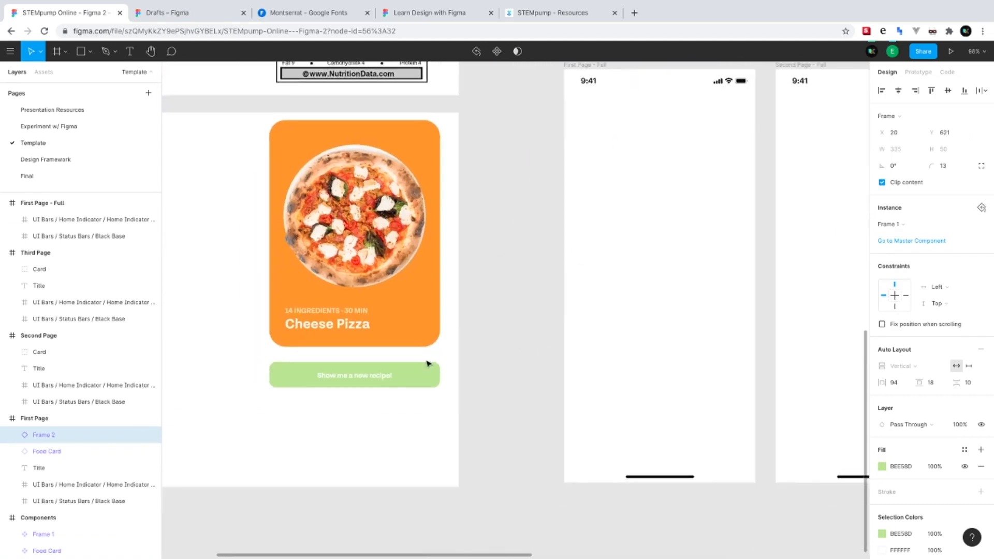
left_click(427, 364)
left_click(881, 518)
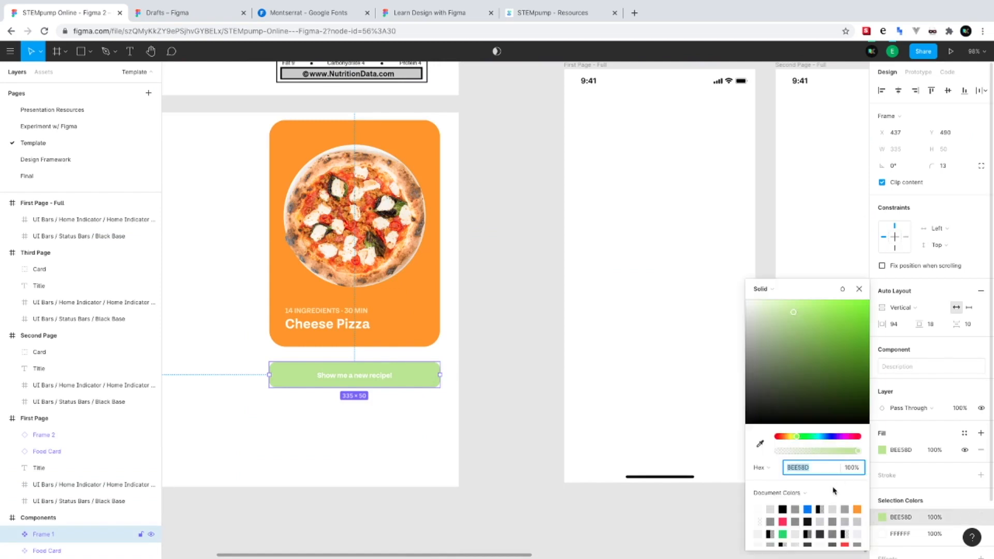
left_click(783, 534)
left_click_drag(805, 438, 797, 440)
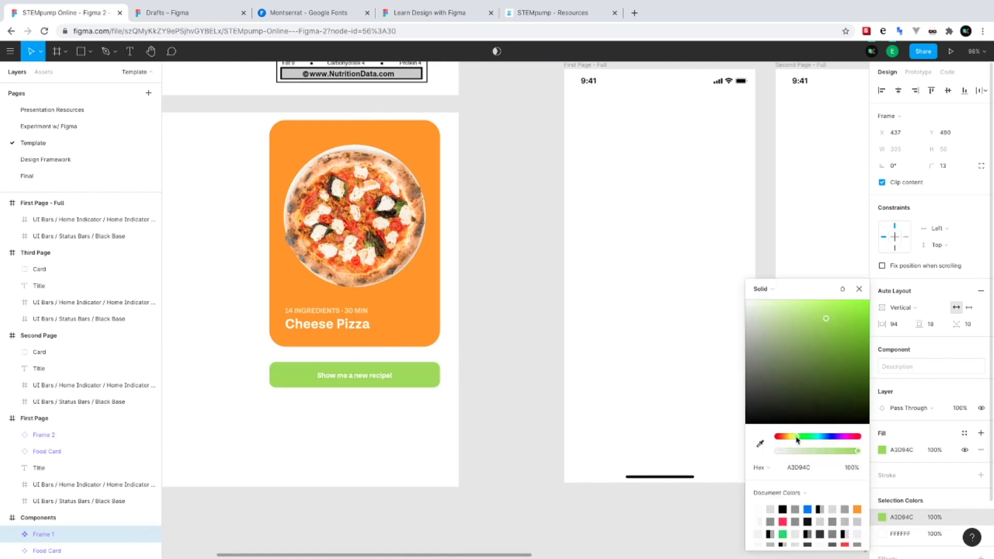
mouse_move(847, 328)
left_mouse_down()
mouse_move(865, 309)
mouse_move(853, 310)
left_mouse_up()
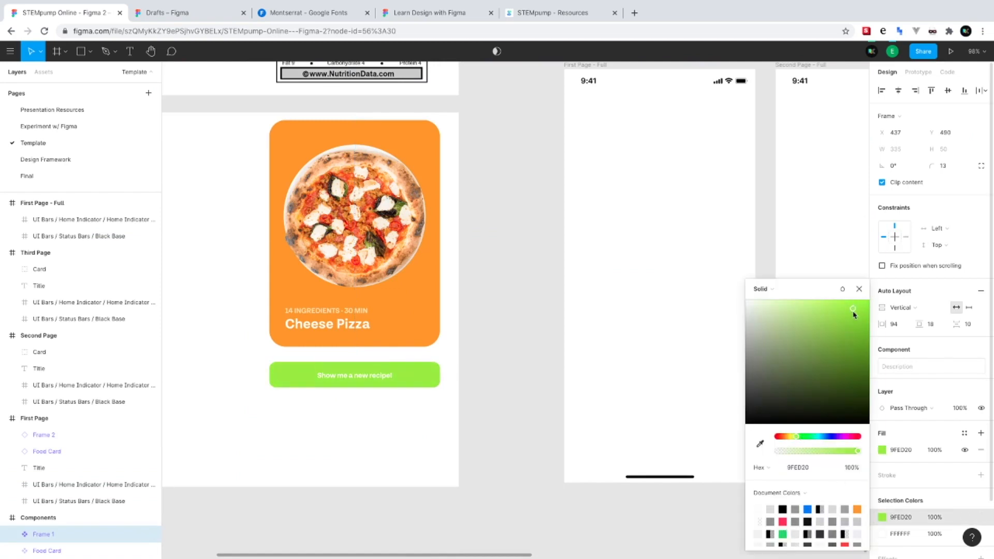
left_click(568, 242)
scroll(567, 241, "up", 6)
scroll(568, 242, "right", 3)
scroll(534, 371, "up", 3)
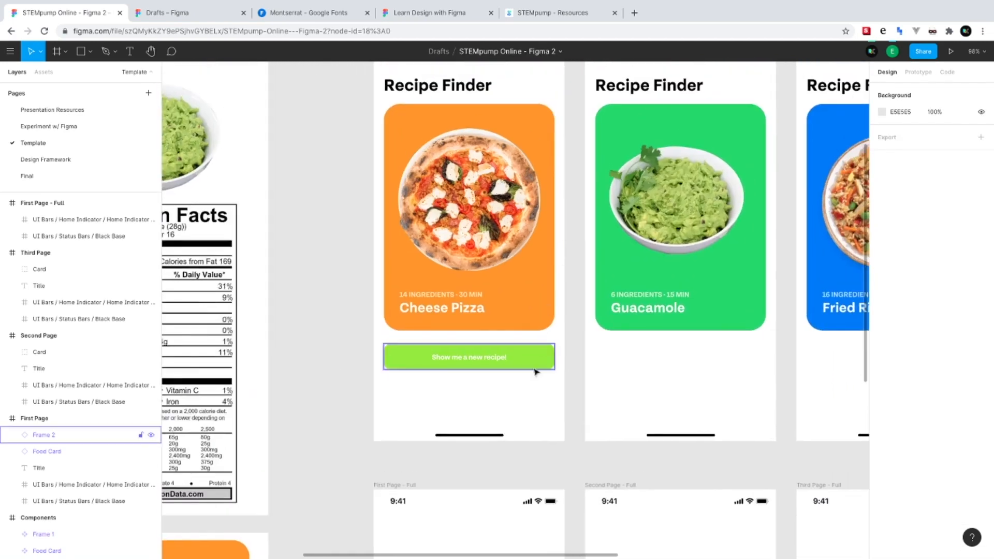
scroll(533, 362, "down", 3)
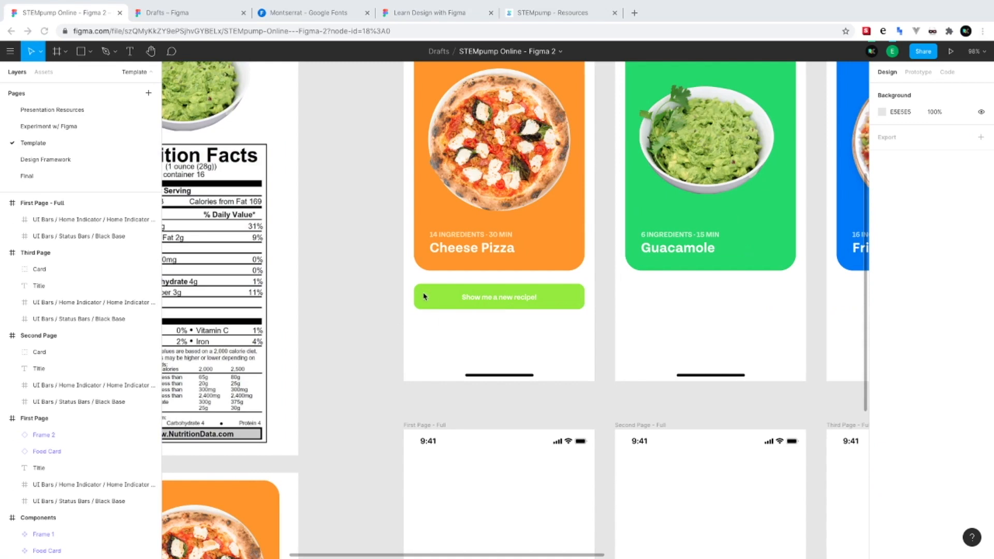
Set the master button component's corner radius to 16
left_click(448, 302)
scroll(340, 368, "down", 10)
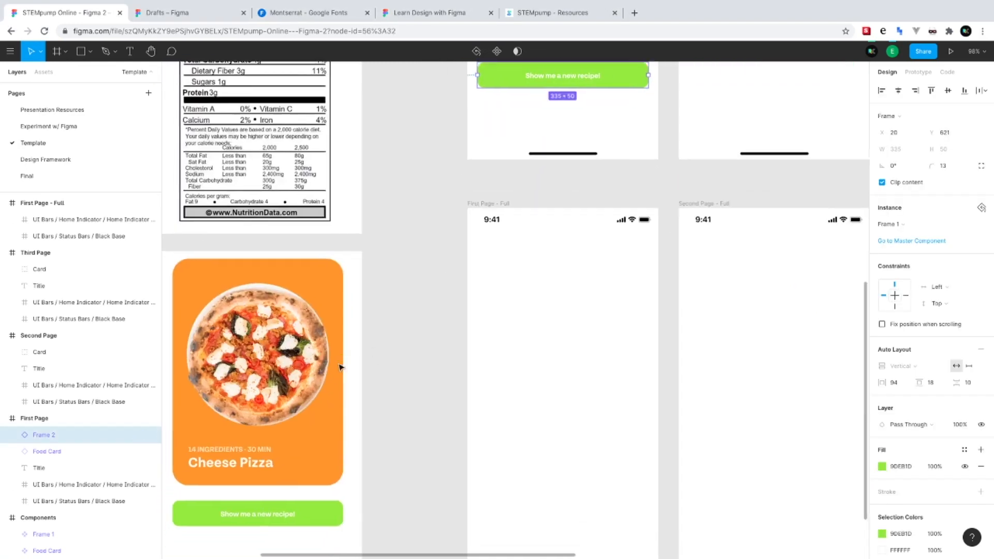
left_click(260, 283)
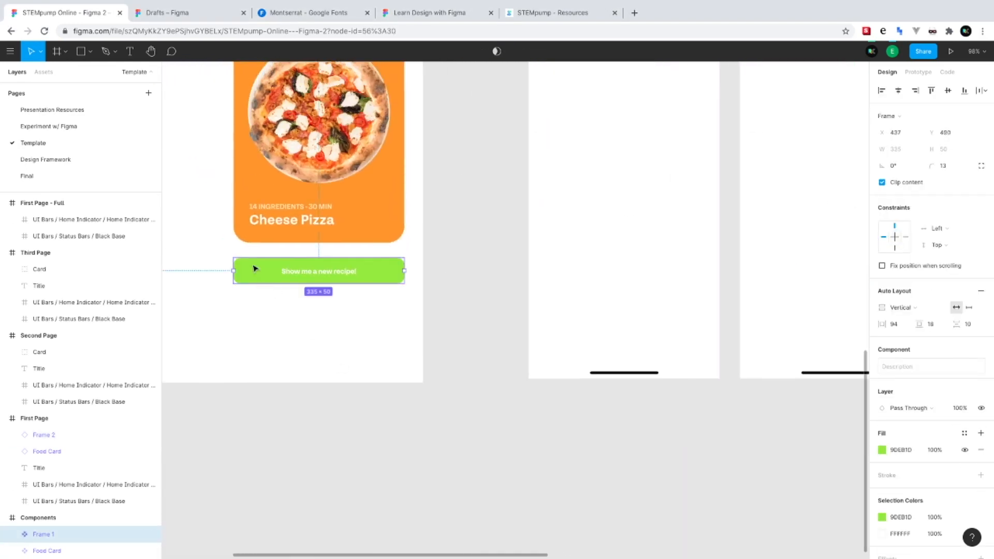
scroll(251, 268, "up", 10)
scroll(248, 269, "down", 6)
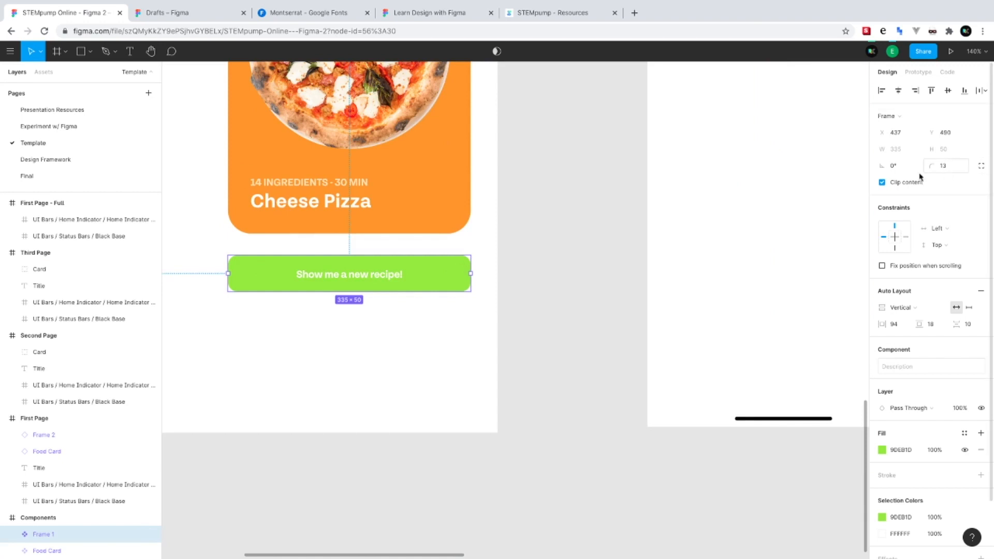
left_click(946, 170)
key("Up")
type("15")
key("Return")
left_click(533, 333)
Paste a second button instance on the First Page and position it below the "Show me a new recipe!" button, at X 20, Y 693
scroll(528, 335, "up", 5)
scroll(527, 335, "right", 2)
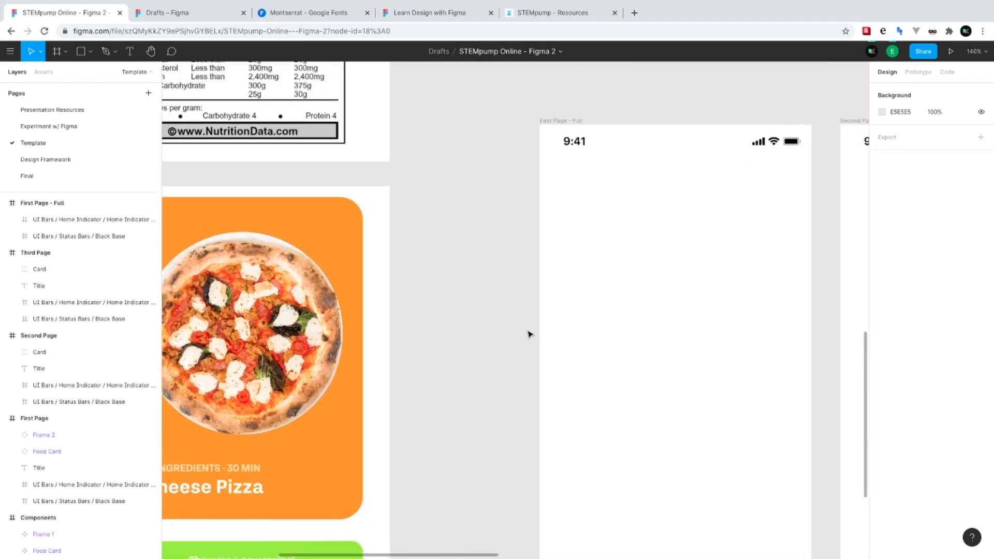
scroll(529, 334, "down", 4)
scroll(528, 333, "left", 2)
left_click(437, 433)
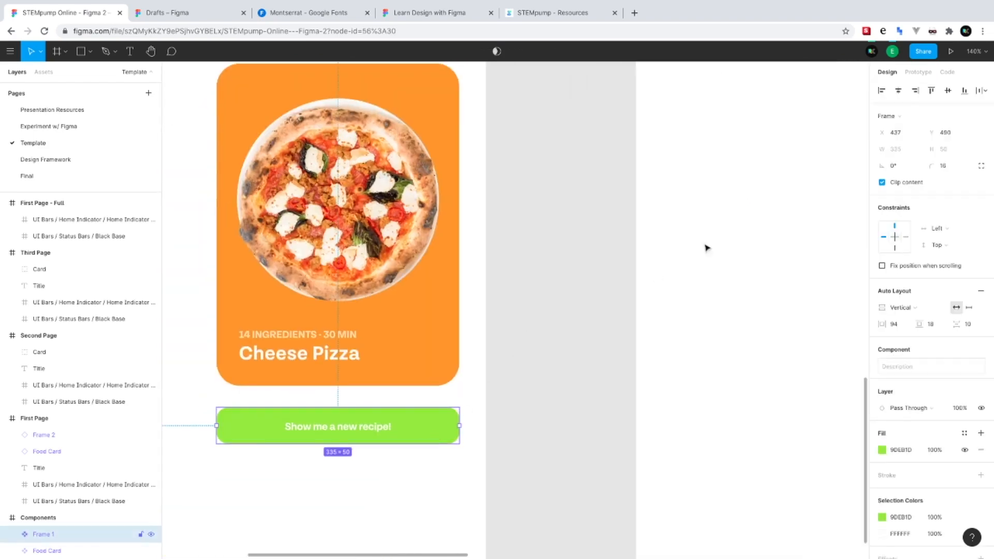
scroll(512, 249, "up", 10)
scroll(712, 303, "right", 3)
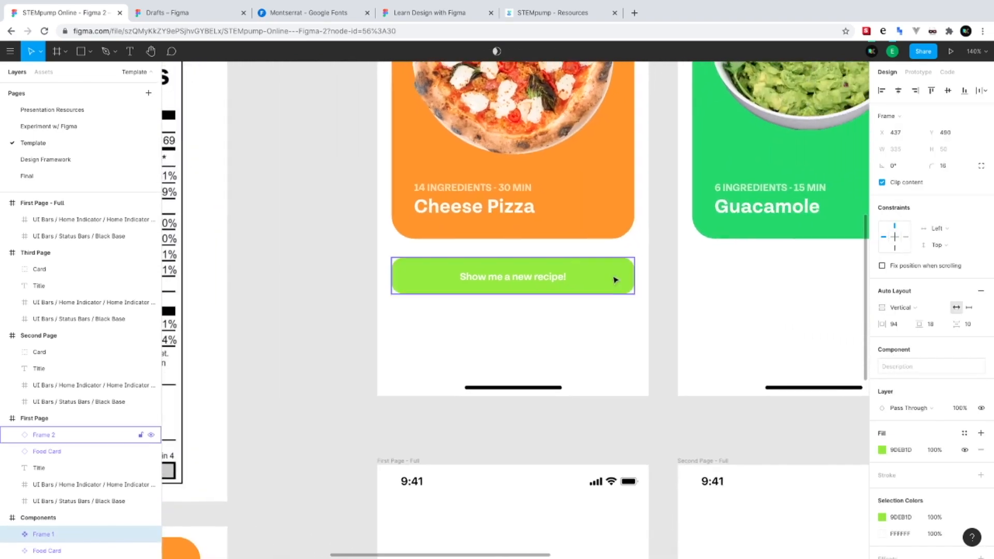
left_click(615, 280)
key("ctrl+v")
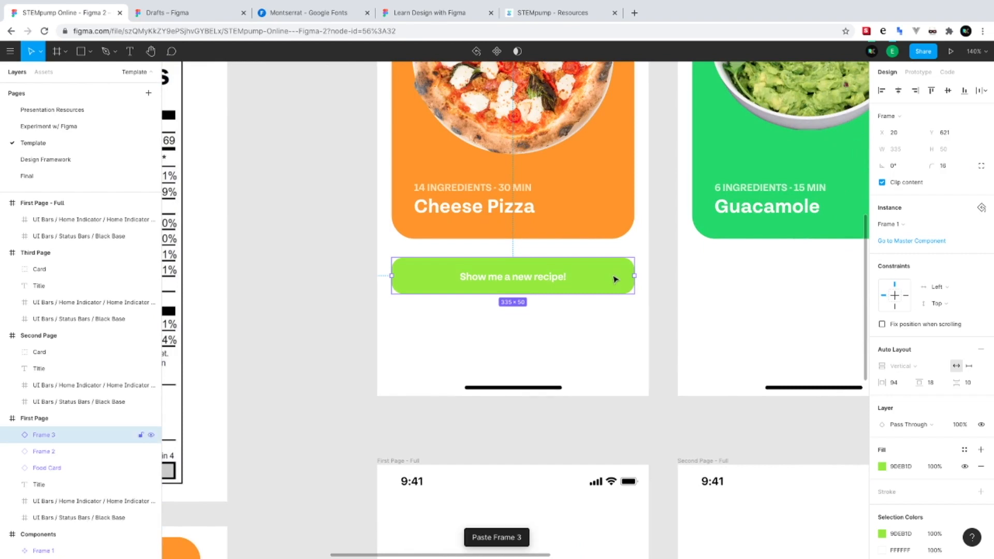
left_click_drag(616, 327, 614, 332)
Change the lower button's label to "Nutritional Info" and resize that button to a width of 241
double_click(535, 329)
key("Return")
type("Nutri")
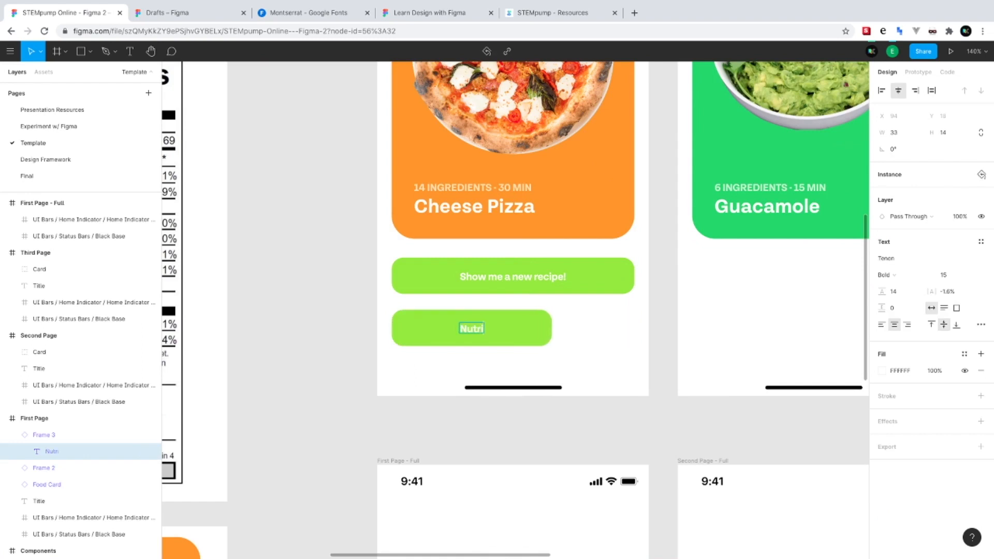
type("tional Info")
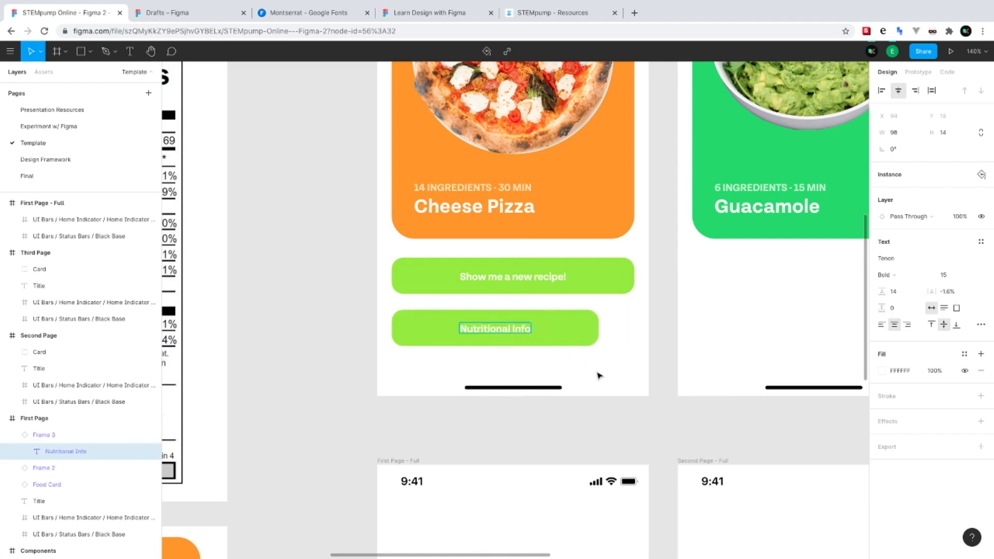
left_click(596, 329)
mouse_move(576, 327)
left_mouse_down()
mouse_move(523, 327)
mouse_move(566, 327)
left_mouse_up()
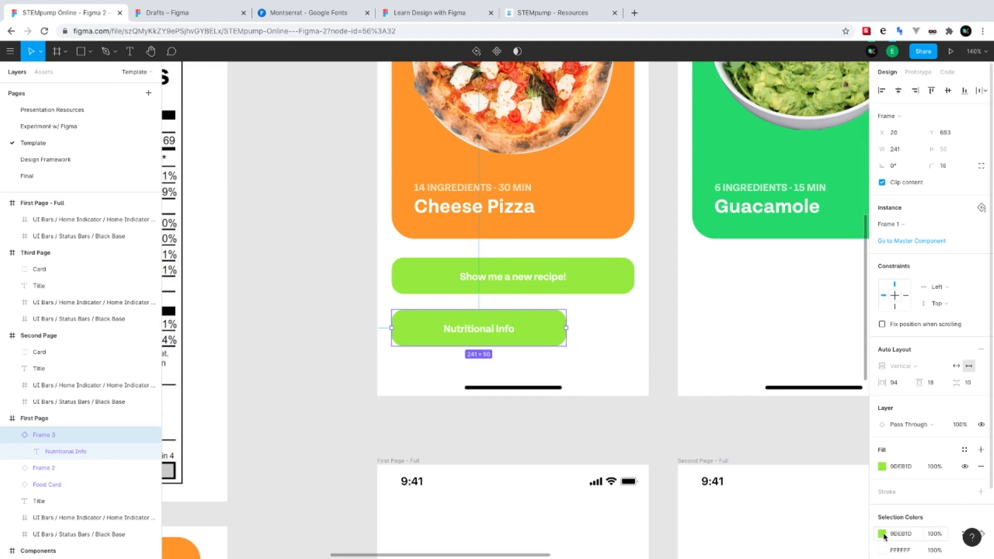
Recolor the "Nutritional Info" button on the First Page to the pinkish red FF2D55 from the document colors
left_click(884, 536)
left_click(845, 543)
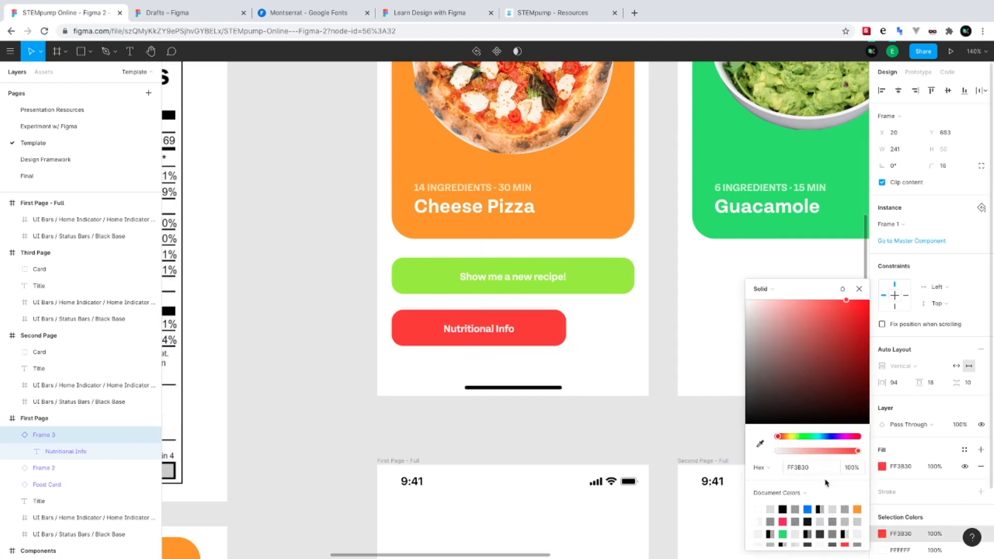
left_click(782, 521)
left_click(861, 289)
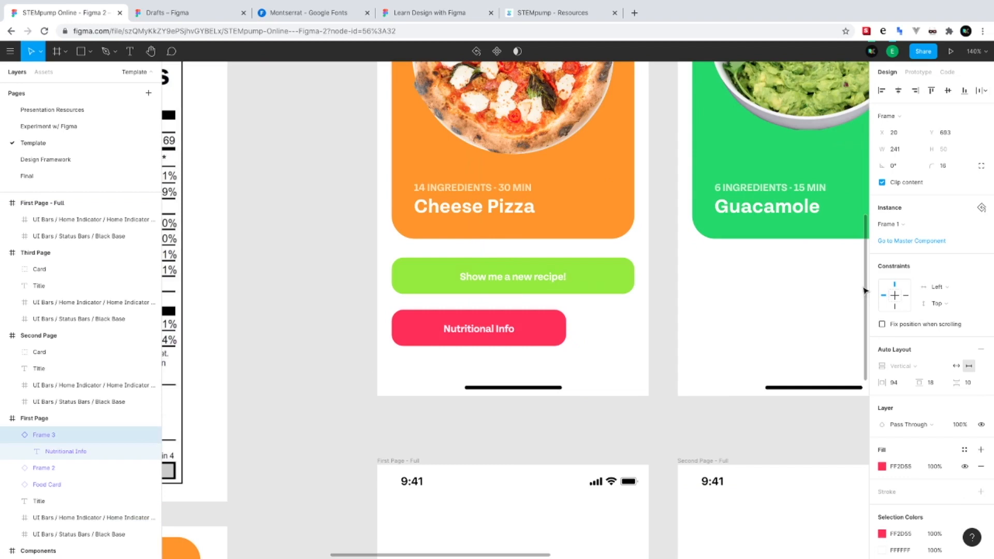
Narrow the "Nutritional Info" button to a width of 217 and move it up to Y 683
scroll(608, 402, "right", 3)
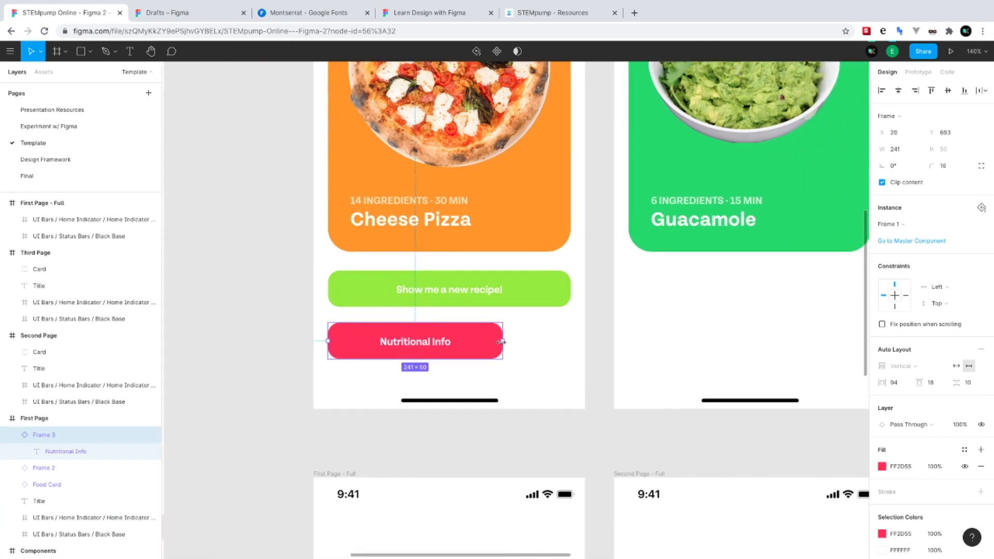
left_click_drag(501, 342, 486, 341)
left_click(460, 375)
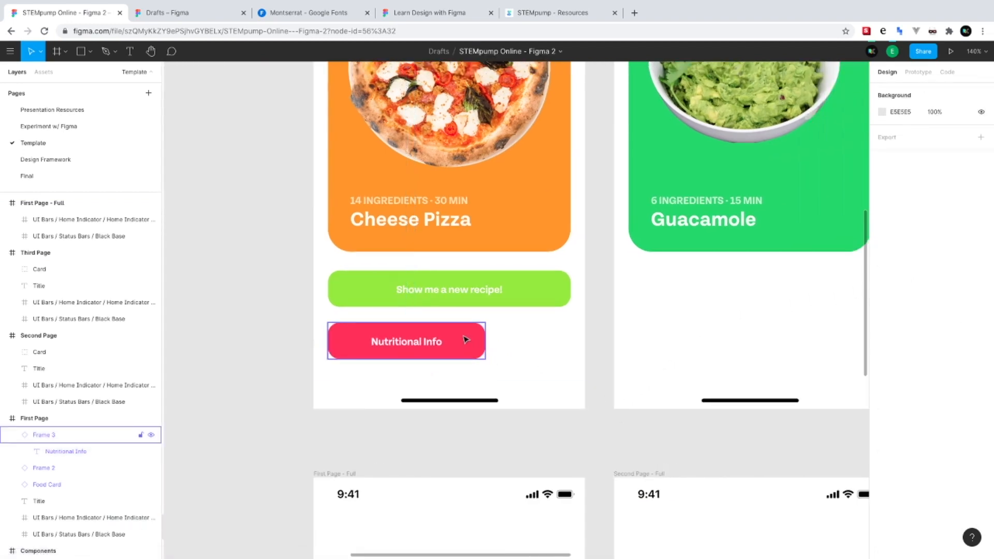
left_click(465, 338)
key("shift+Up")
Paste a copy of the "Nutritional Info" button beside the original and fit it into the remaining row space at X 247, width 108
key("ctrl+v")
left_click_drag(466, 339, 552, 339)
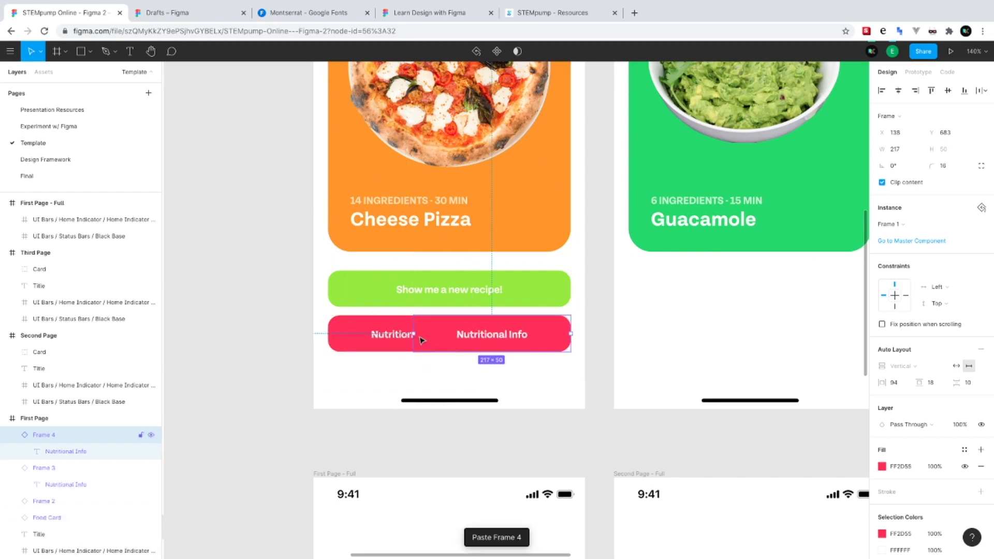
left_click_drag(415, 334, 492, 334)
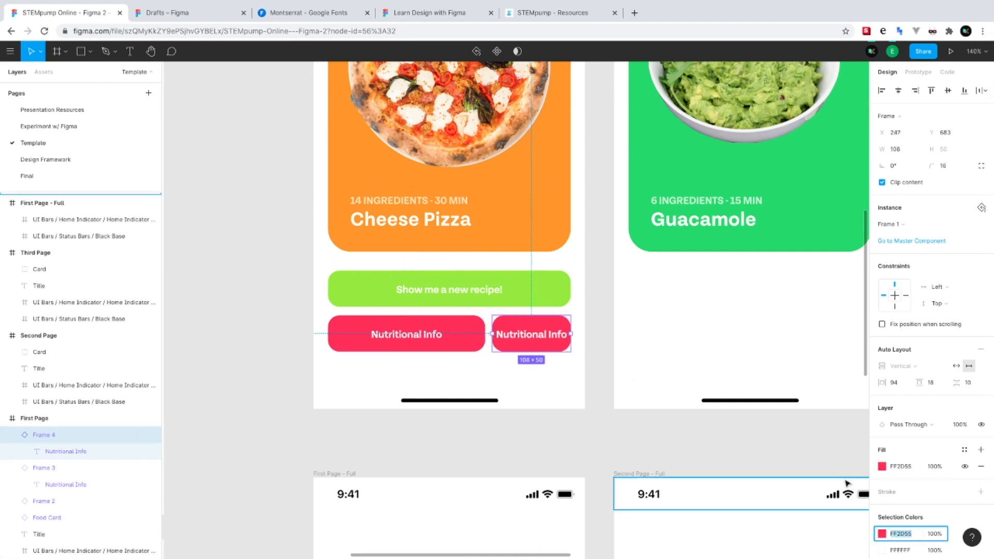
Recolor the small copied button beside the red "Nutritional Info" button to the teal 19B99C
left_click(882, 534)
left_click(820, 437)
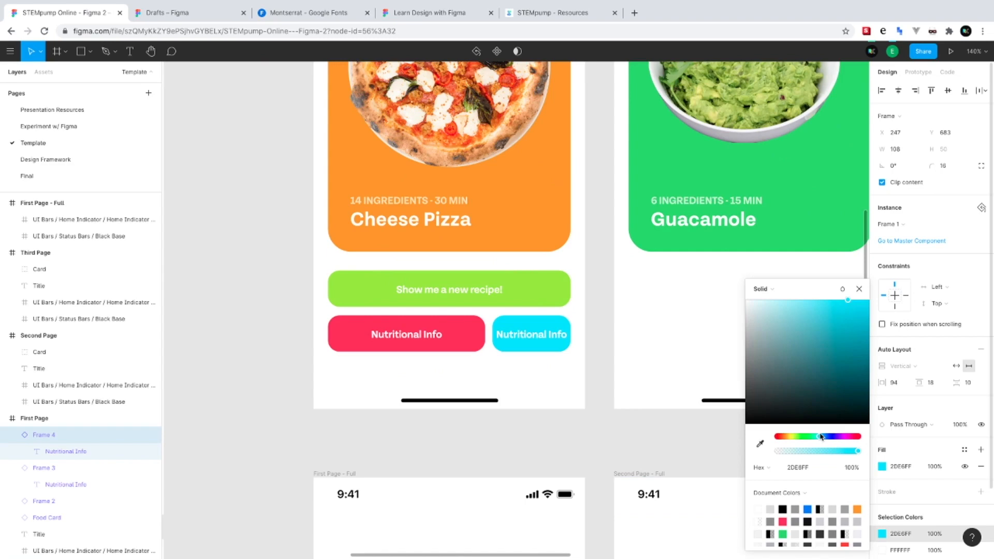
left_click_drag(832, 367, 854, 340)
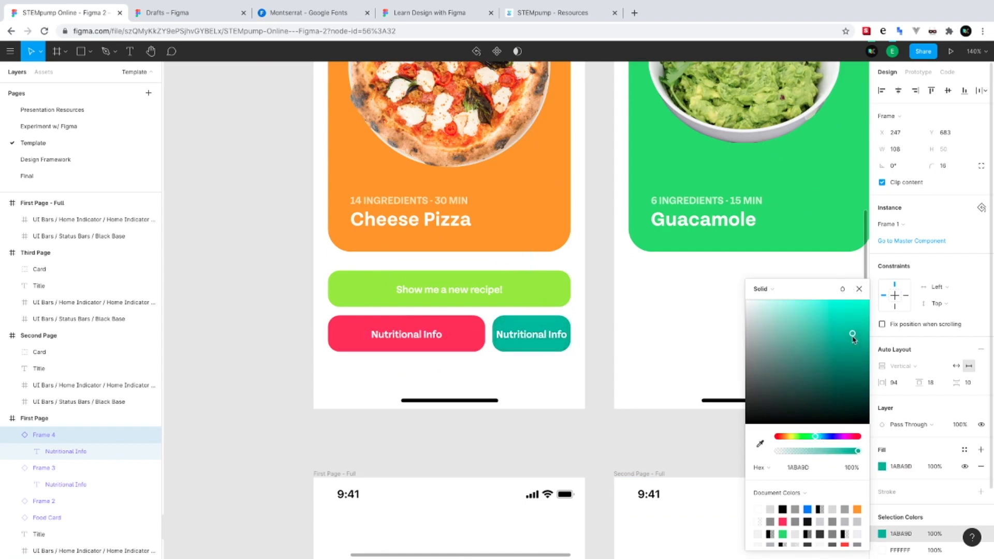
left_click(874, 291)
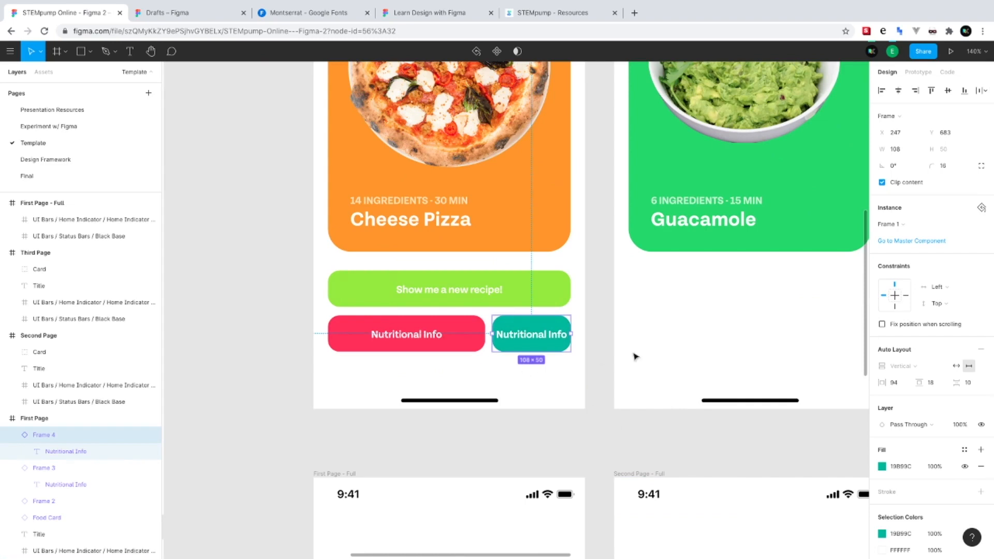
Examine the auto layout direction and sizing of the green master button component
scroll(709, 367, "up", 2)
scroll(709, 368, "down", 1)
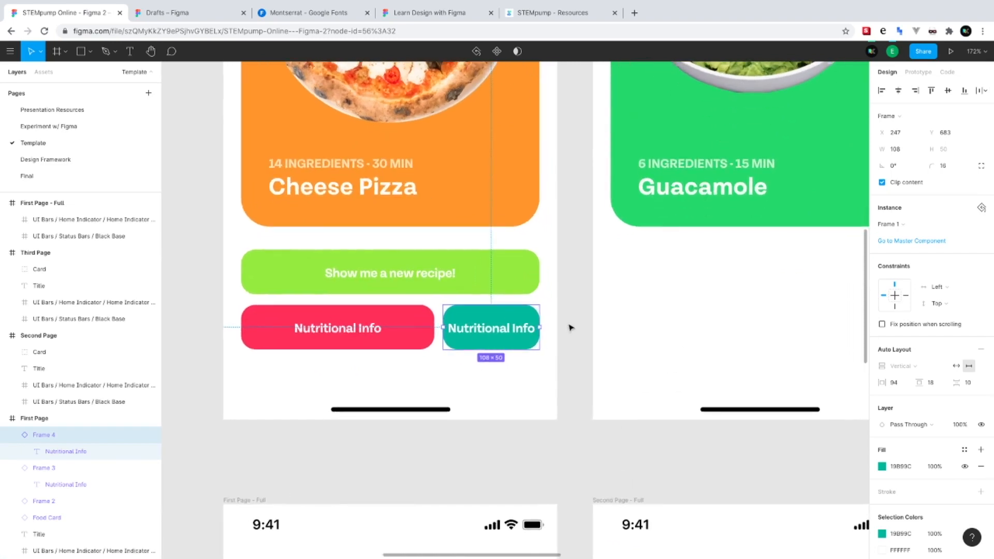
scroll(570, 328, "down", 15)
scroll(569, 327, "left", 8)
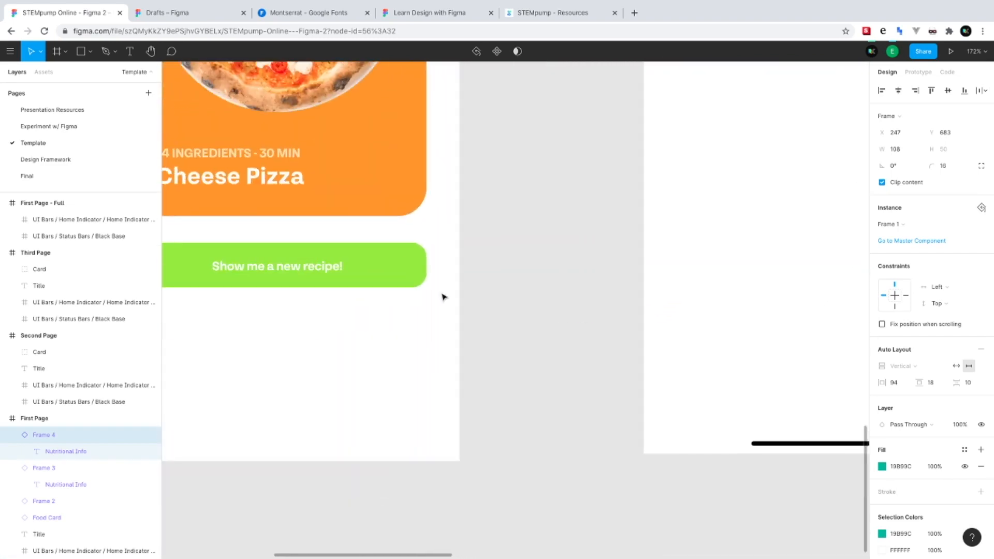
left_click(415, 284)
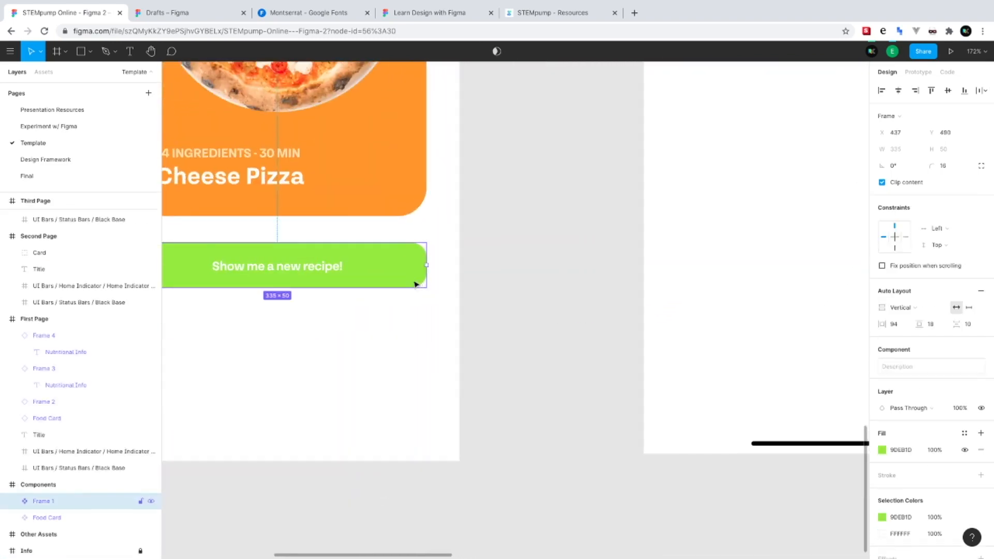
left_click(915, 312)
left_click(914, 308)
left_click_drag(389, 265, 426, 263)
scroll(357, 349, "up", 5)
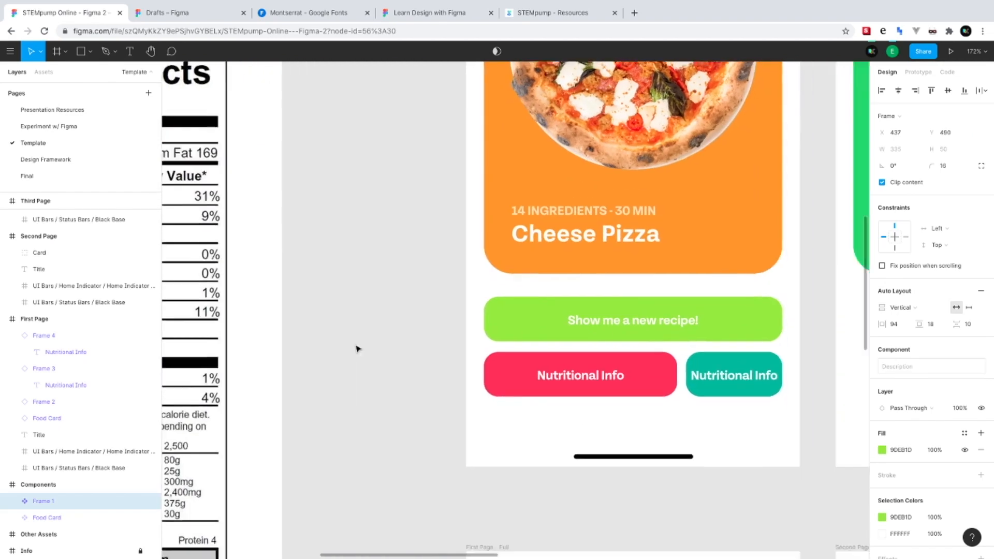
scroll(357, 348, "right", 2)
Detach the teal button on the First Page from its component and select its Nutritional Info text layer
left_click(667, 370)
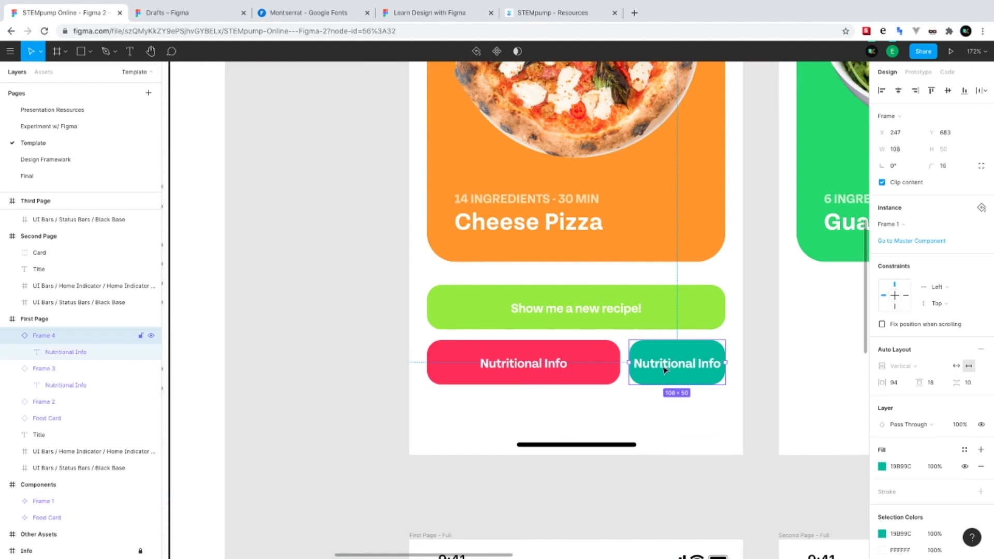
double_click(655, 367)
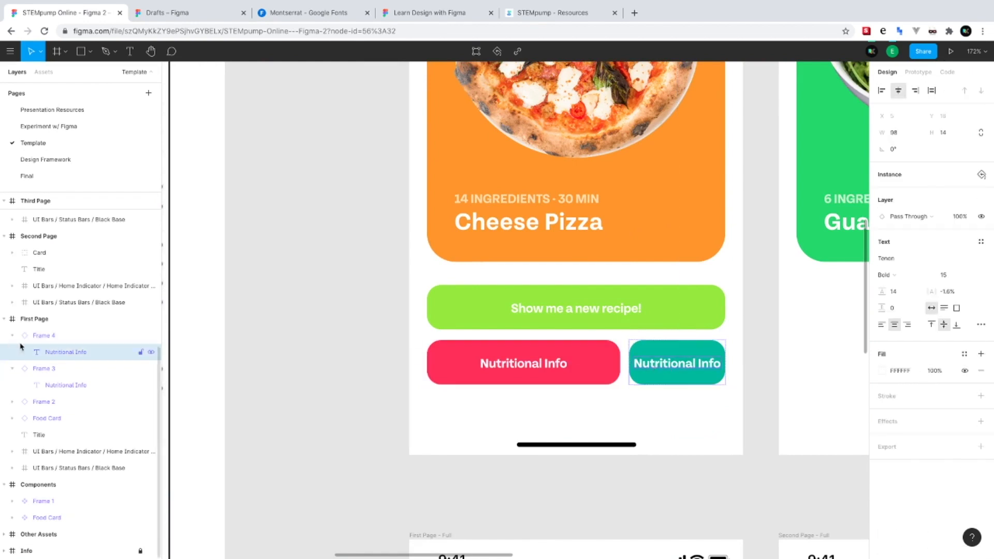
left_click(44, 337)
right_click(44, 337)
mouse_move(97, 404)
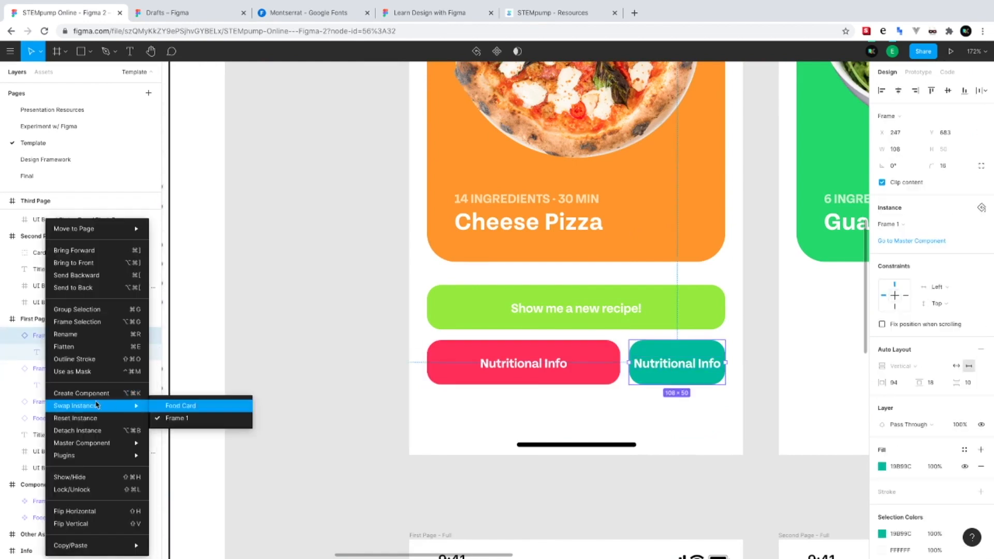
left_click(99, 431)
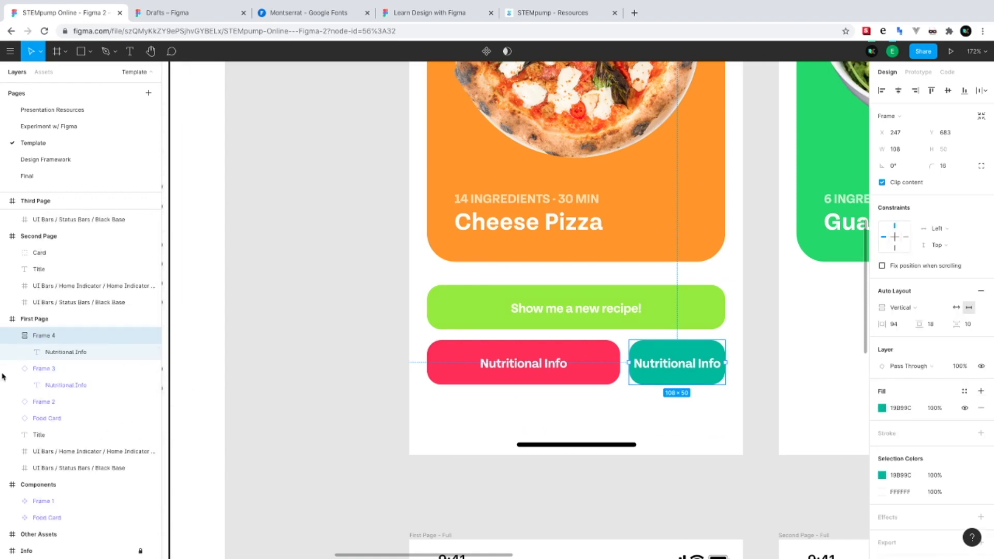
left_click(34, 369)
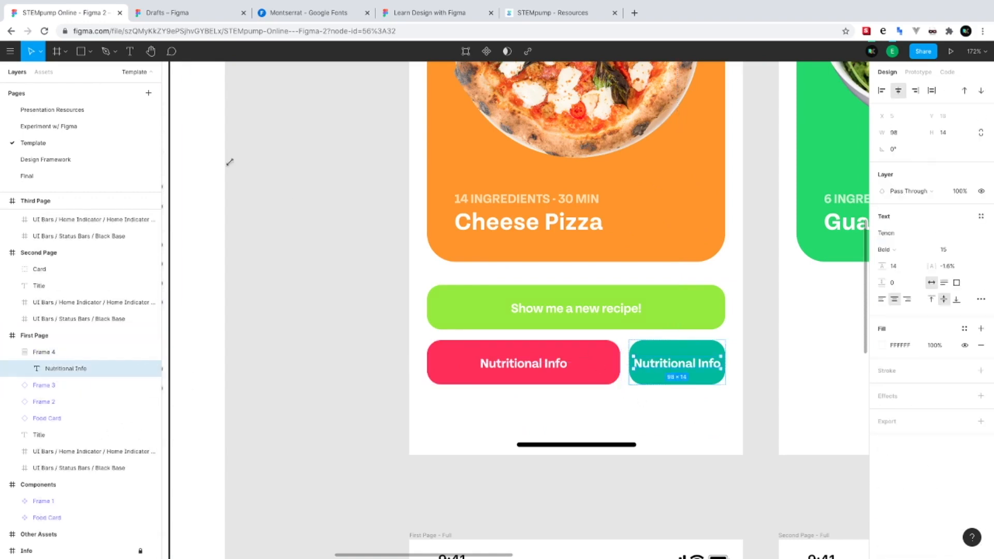
Copy the black share icon (Send Activity) from the icon set on the Design Framework page
left_click(61, 161)
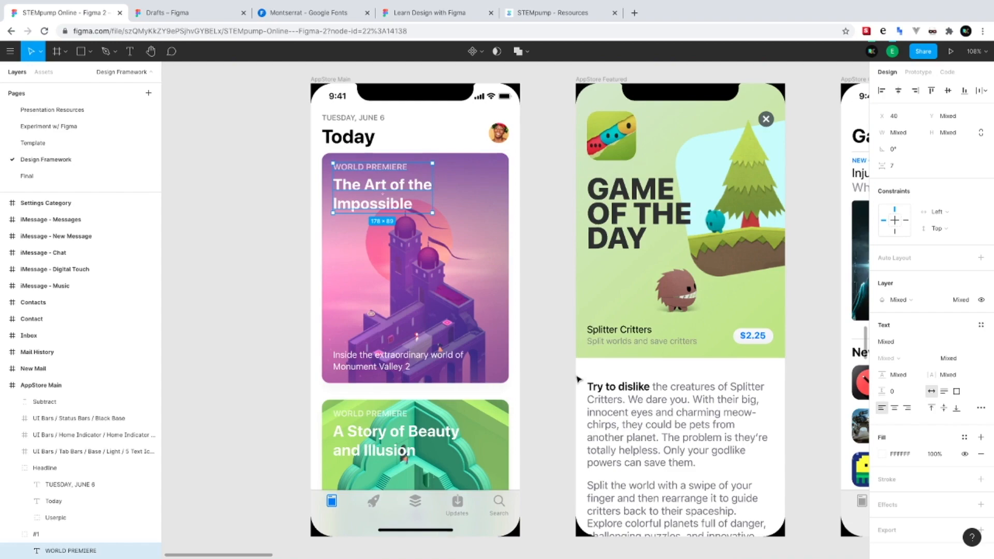
scroll(578, 379, "down", 5)
scroll(578, 378, "right", 20)
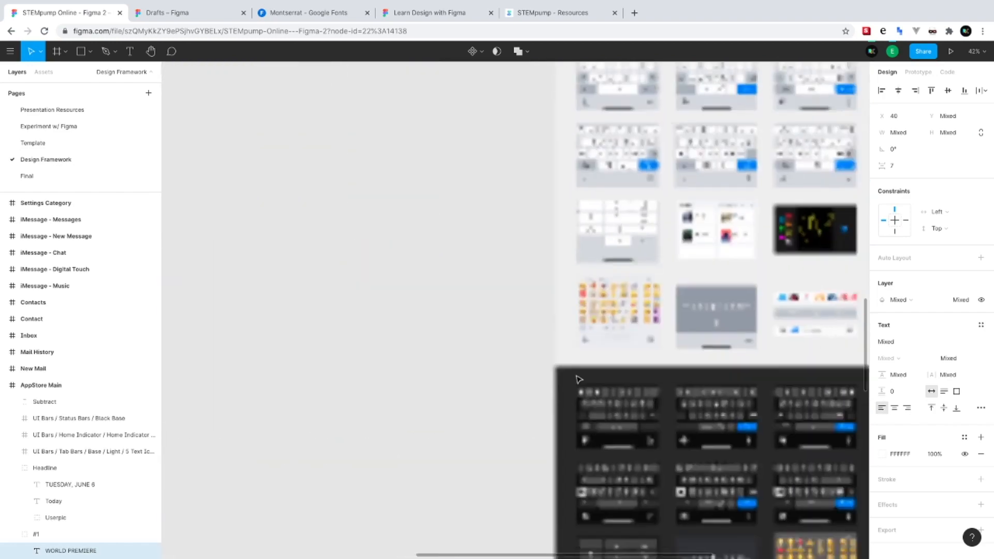
scroll(578, 378, "down", 4)
scroll(568, 259, "up", 8)
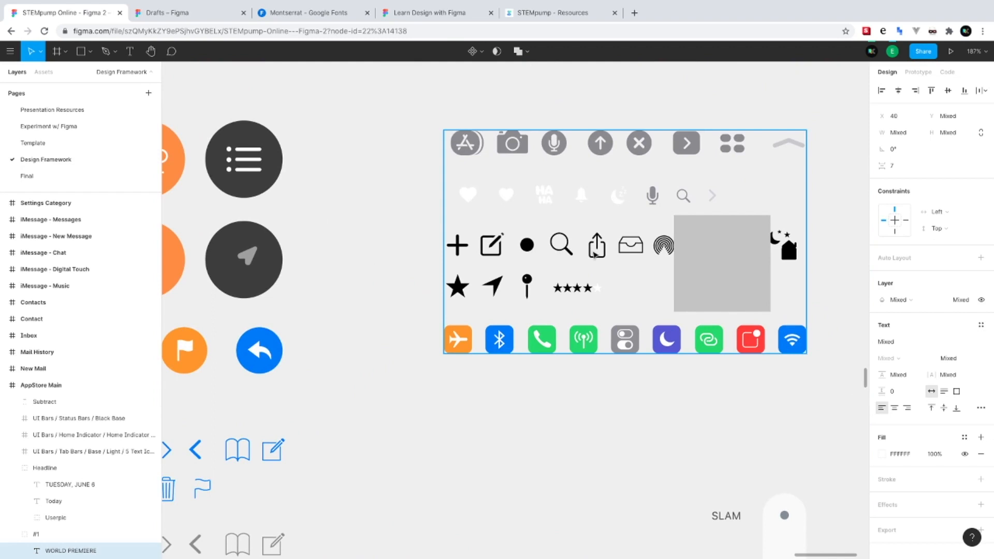
double_click(595, 248)
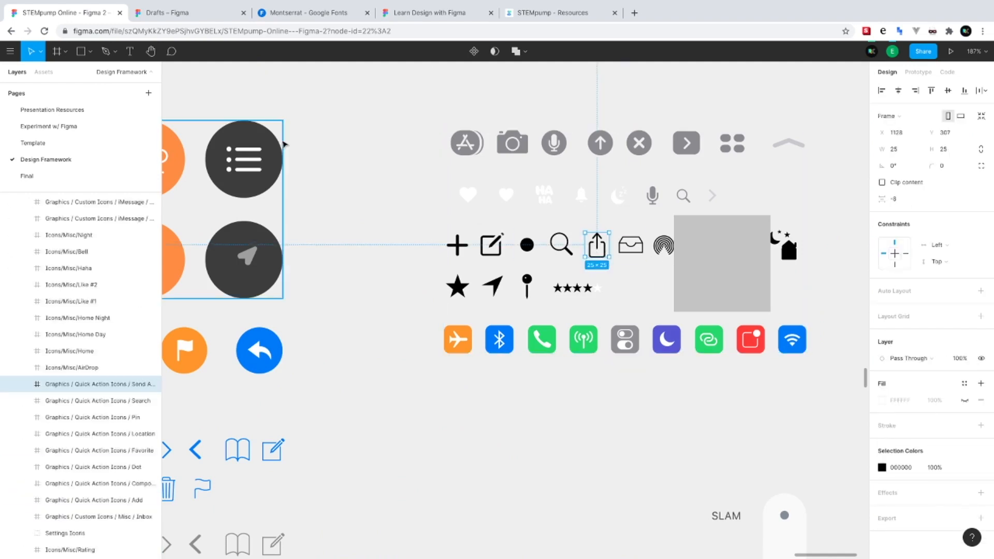
Examine the finished share button of the first recipe screen on the Final page
left_click(115, 175)
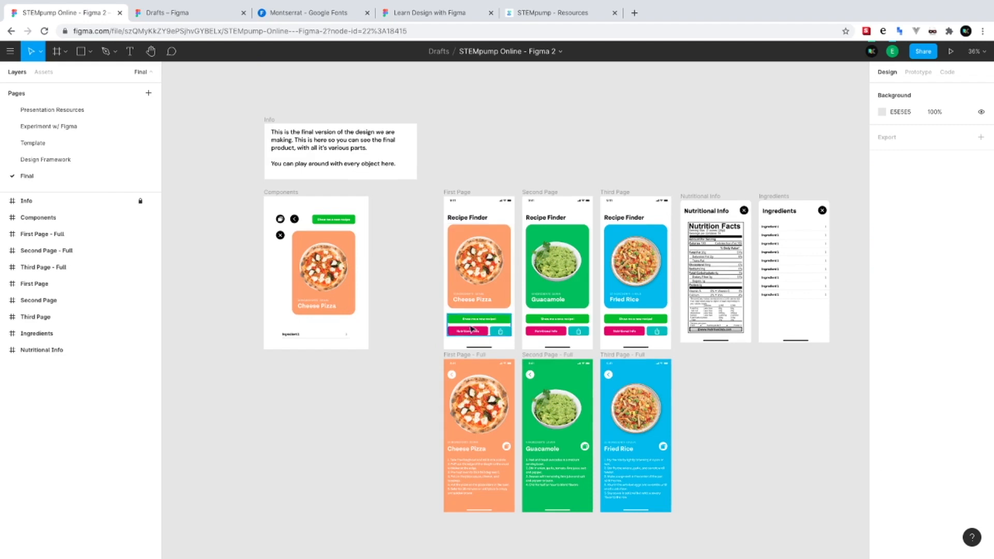
scroll(482, 347, "up", 3)
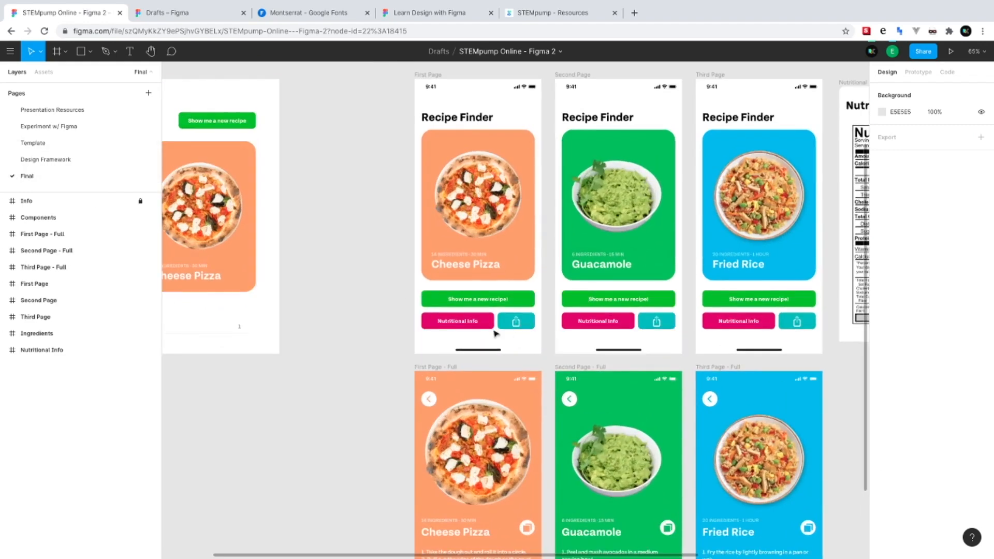
scroll(518, 339, "up", 10)
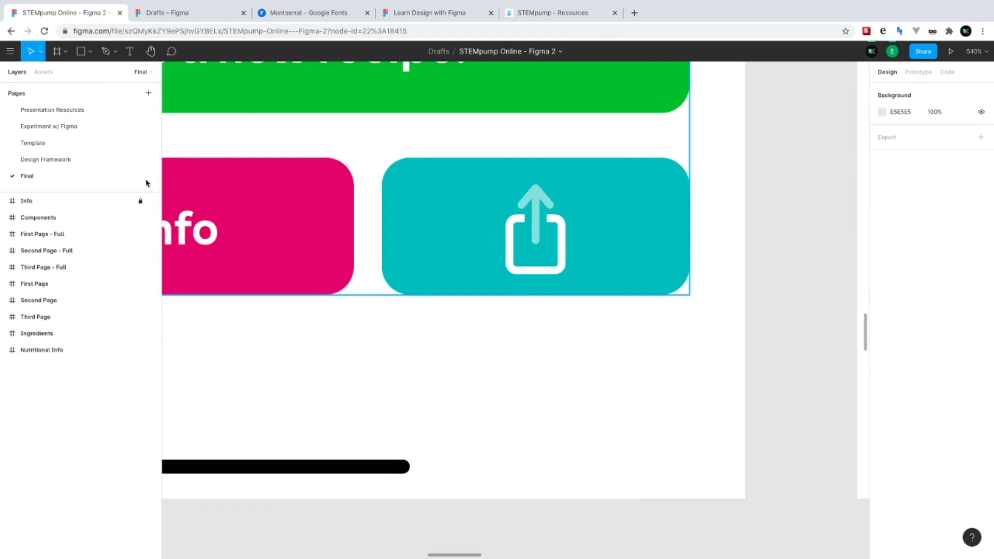
Replace the teal button's text on the Template page with the copied share icon, centred horizontally
left_click(72, 127)
left_click(79, 150)
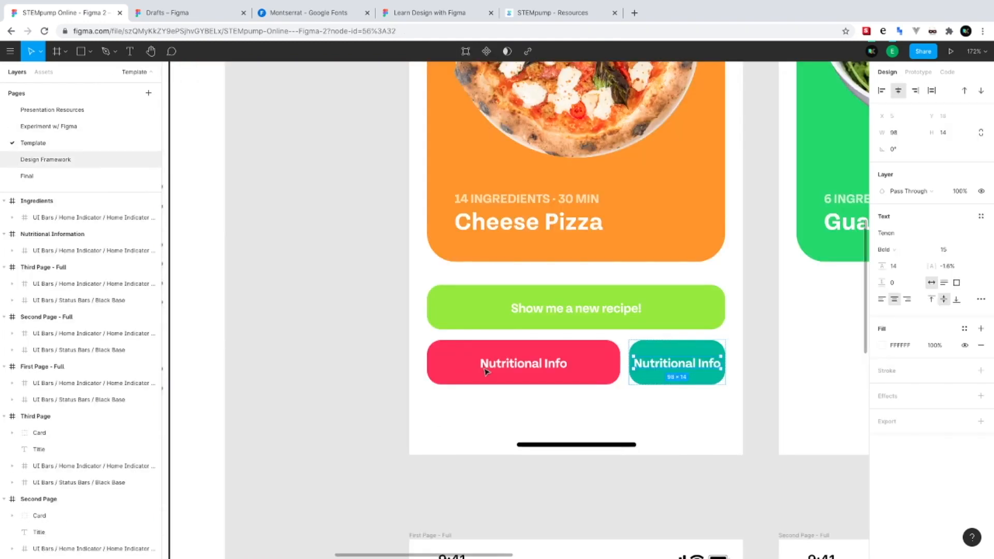
key("Delete")
left_click(687, 362)
key("ctrl+v")
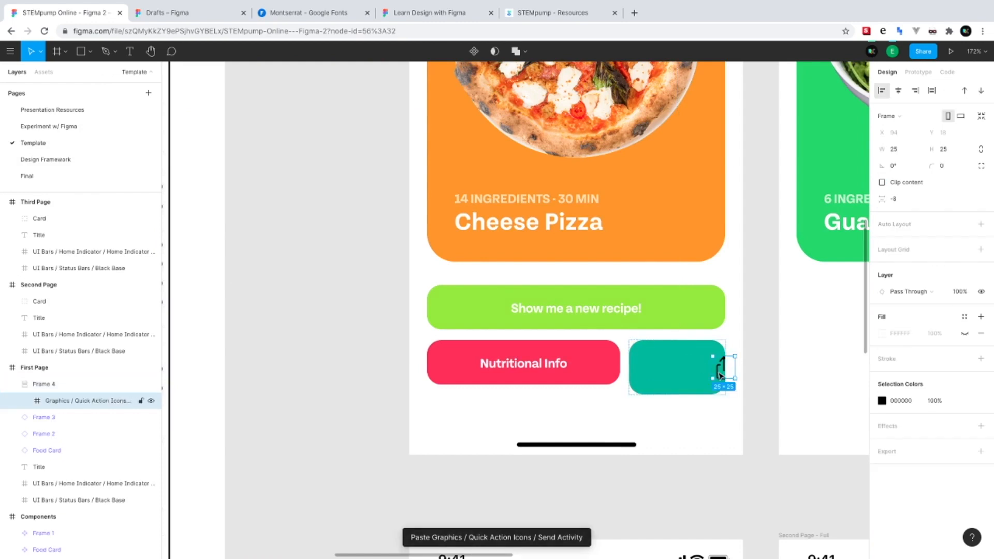
key("alt+h")
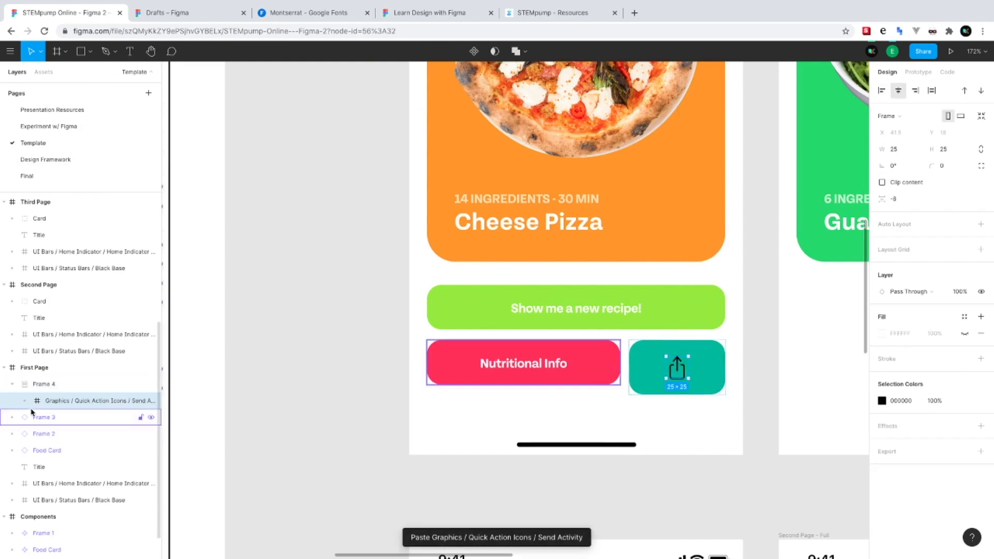
Remove auto layout from the teal button frame and reduce its height to 50
left_click(44, 386)
right_click(44, 389)
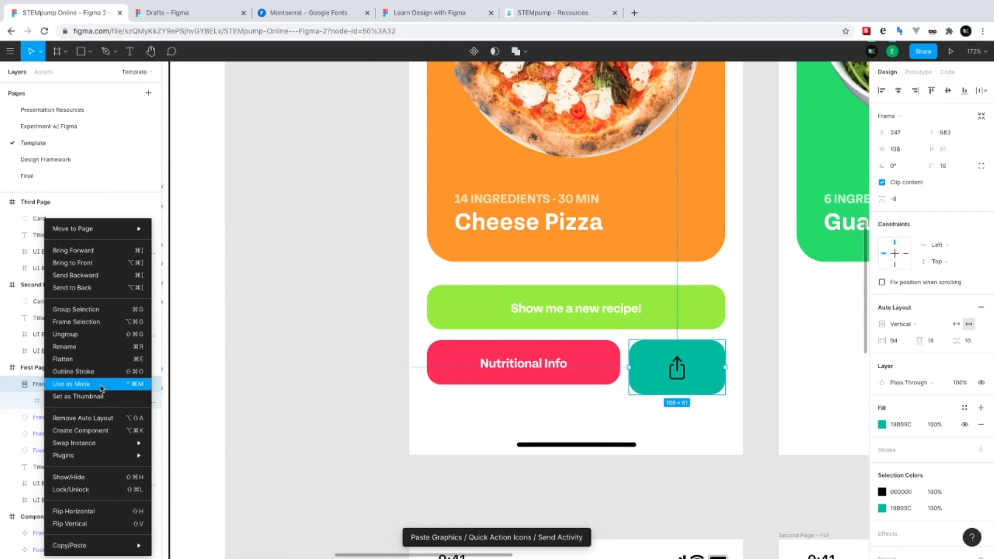
left_click(98, 420)
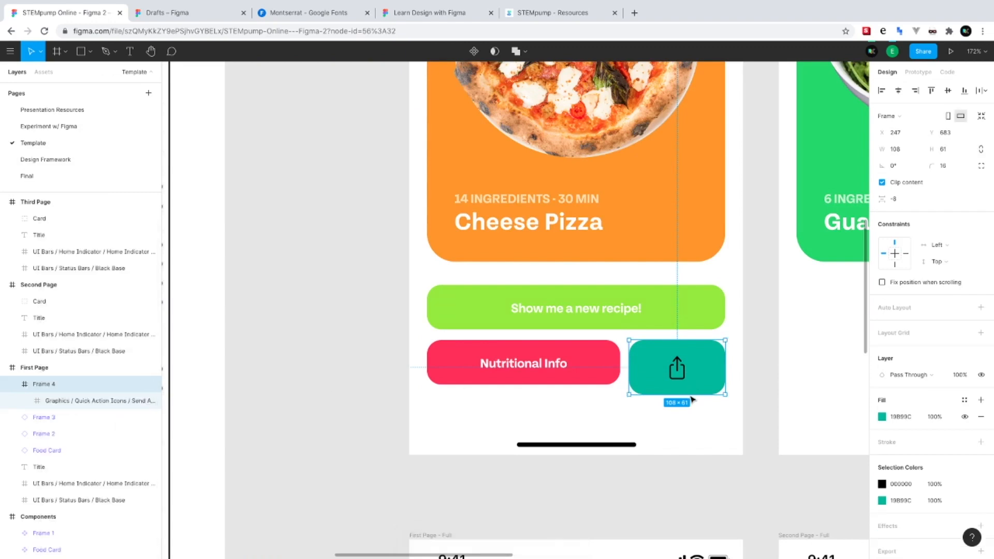
left_click_drag(689, 395, 688, 385)
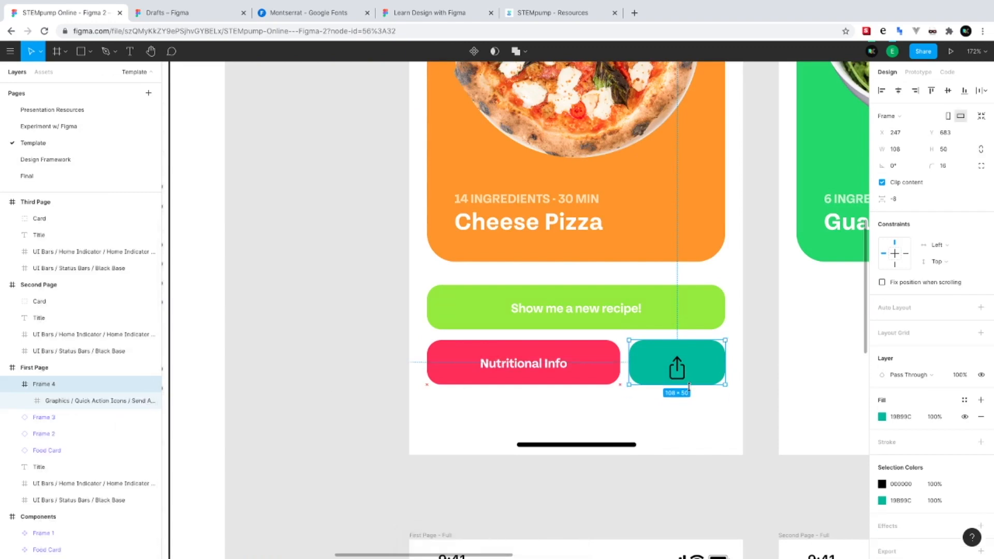
Move the share icon up to the middle of the teal button, at about X 41, Y 12
scroll(686, 372, "up", 5)
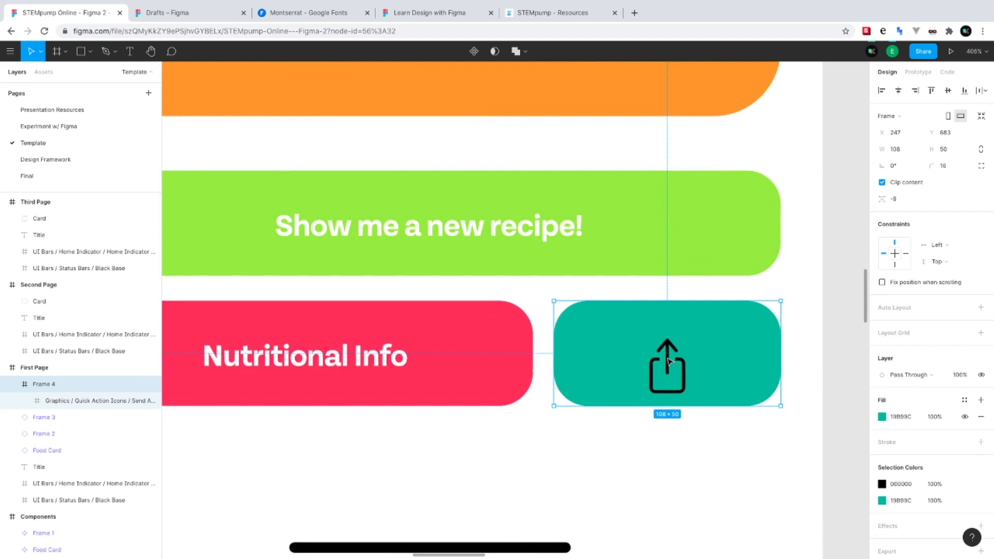
double_click(671, 358)
left_click_drag(668, 358, 667, 346)
Expand the share icon's nested layers and examine the fills of its shapes and the outer Send Activity group
left_click(24, 401)
left_click(37, 417)
left_click(50, 434)
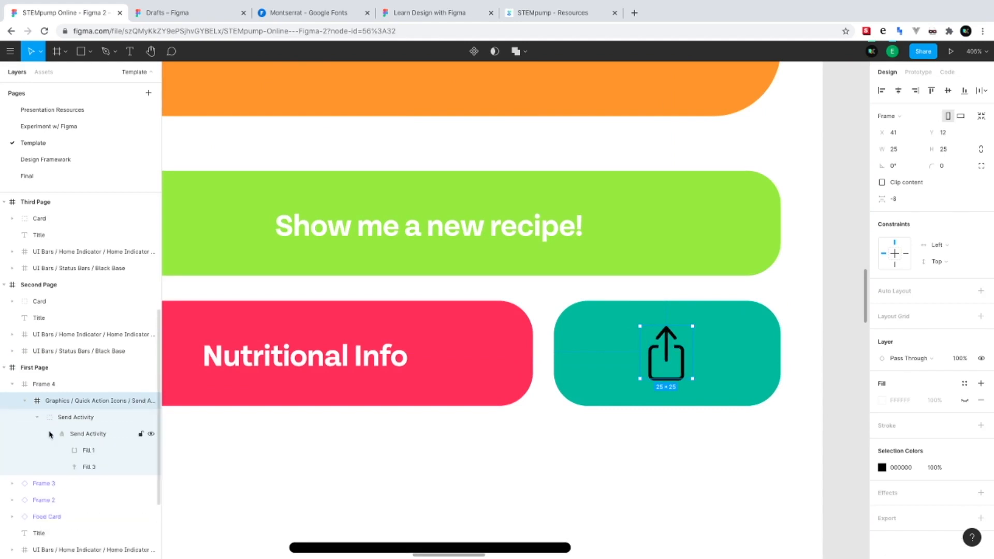
left_click(76, 451)
left_click(88, 466, "shift")
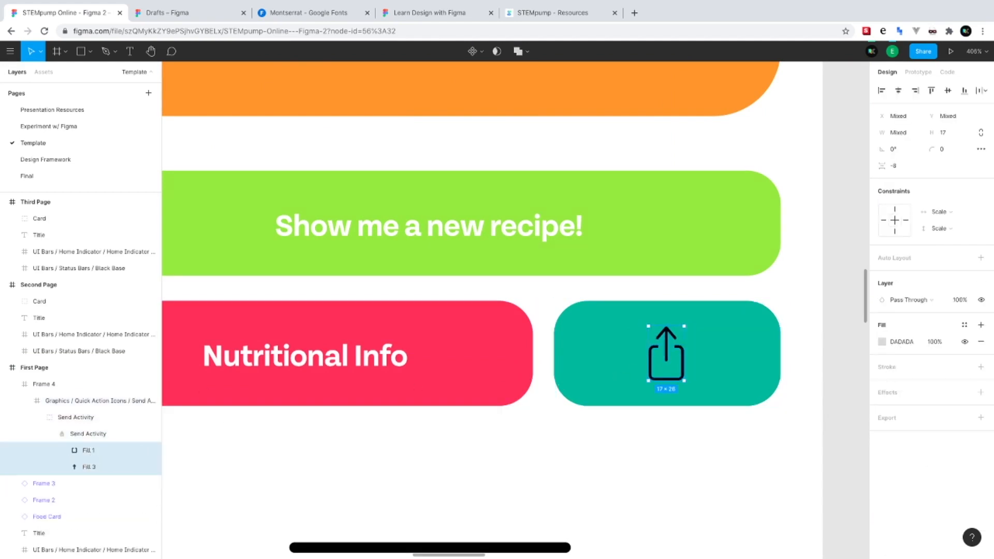
left_click(77, 419)
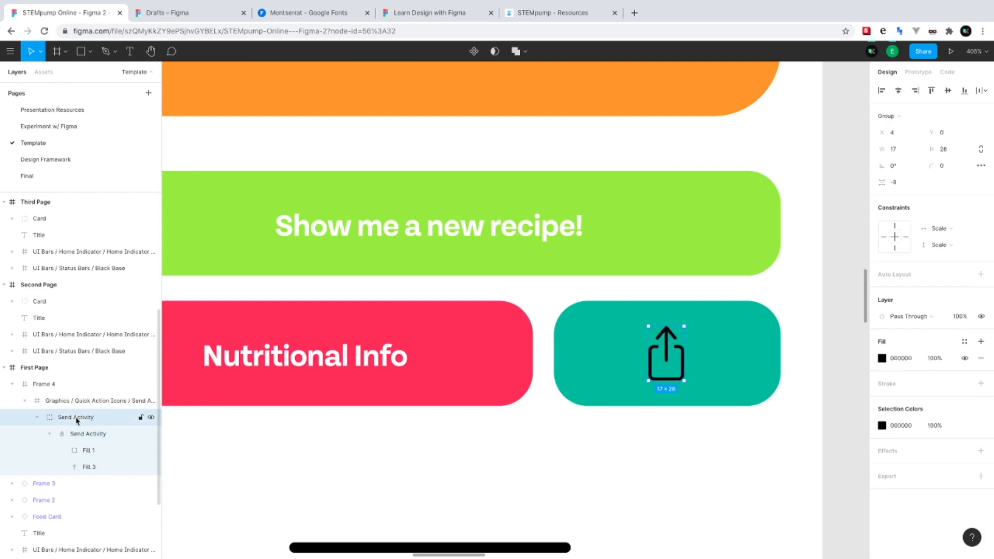
Try to thicken the share icon's arrow shape by adding a black stroke with widths of 4 and 5
double_click(668, 356)
double_click(668, 356)
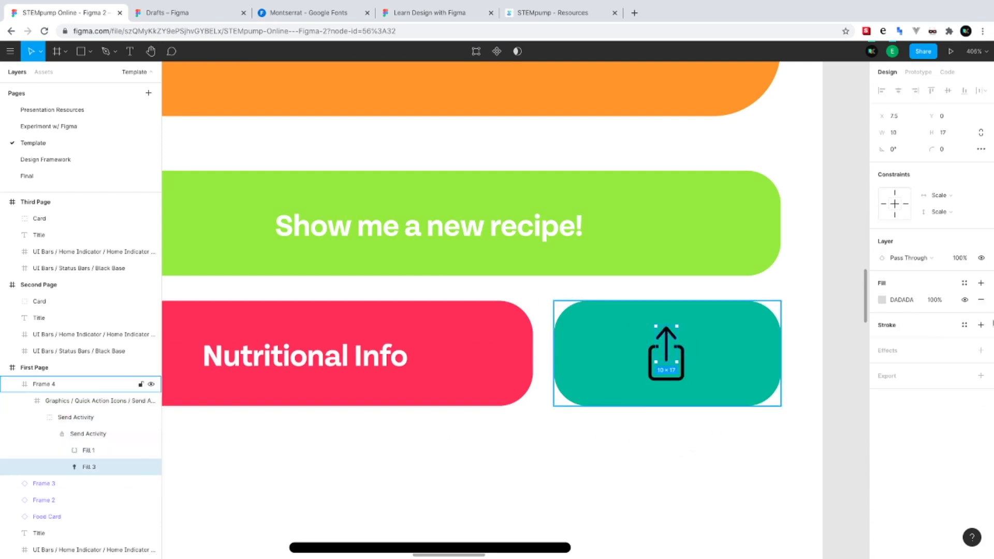
scroll(613, 356, "up", 3, "ctrl")
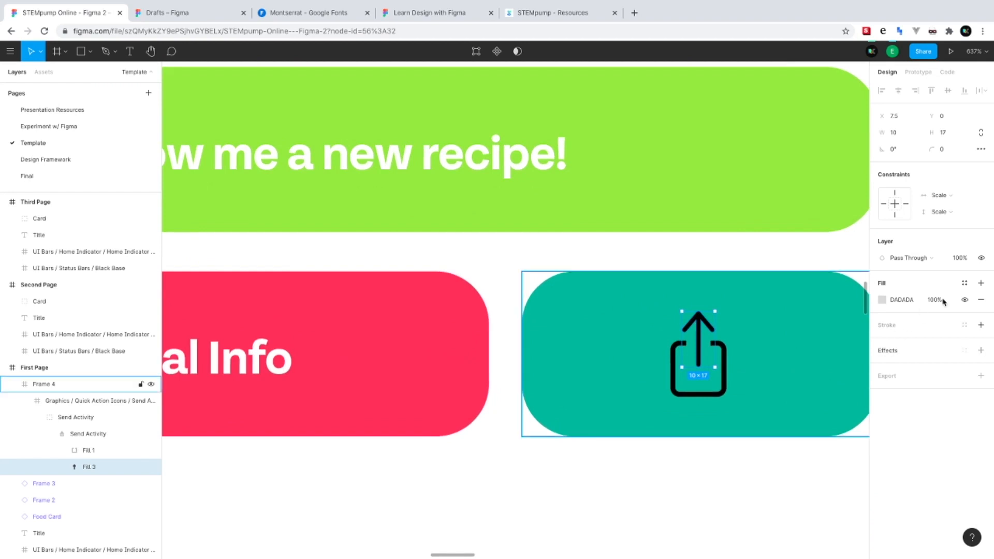
left_click(981, 325)
left_click(981, 342)
left_click(901, 363)
type("4")
key("Return")
left_click(911, 359)
type("5")
key("Return")
left_click(901, 363)
type("4")
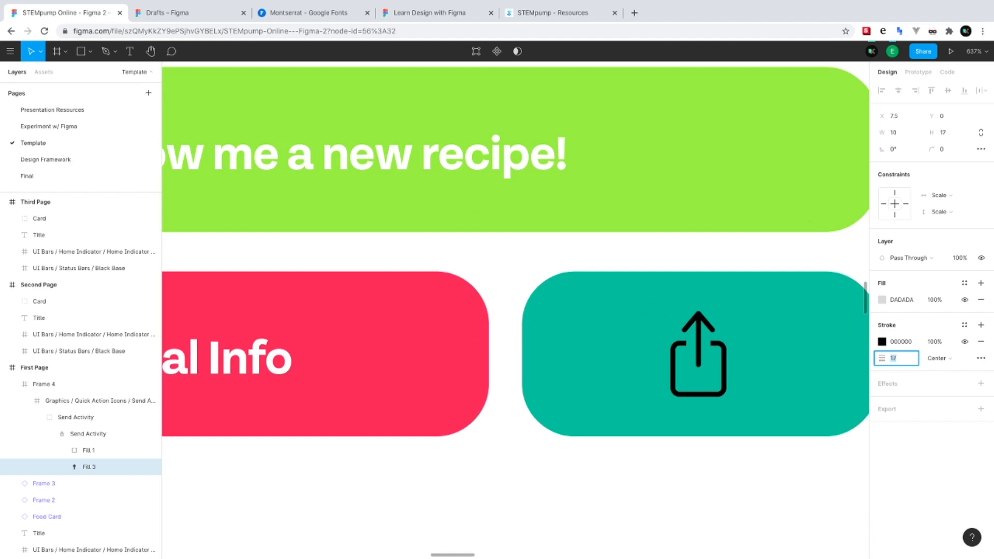
Add a black centred stroke of width 1 to the share icon's inner Send Activity shape
left_click(85, 433)
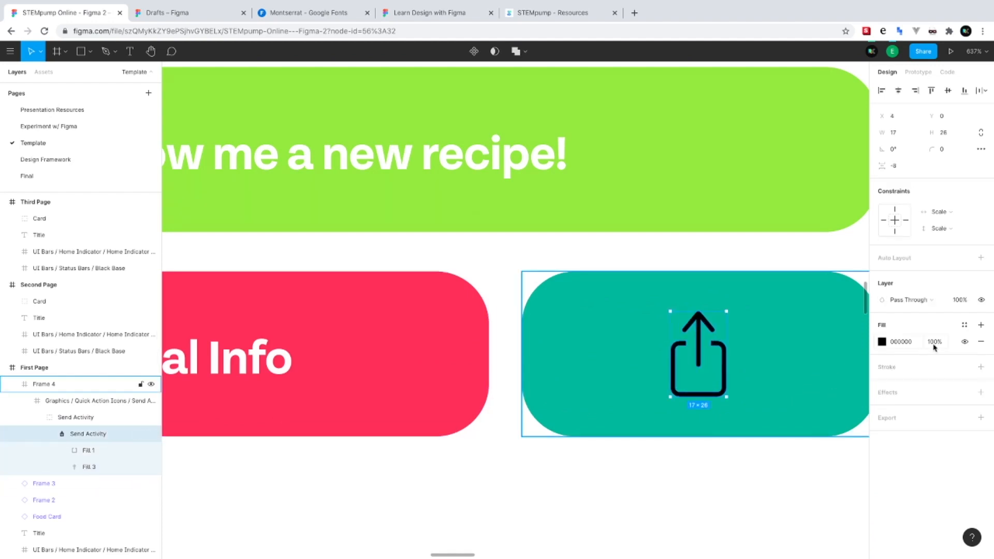
left_click(980, 366)
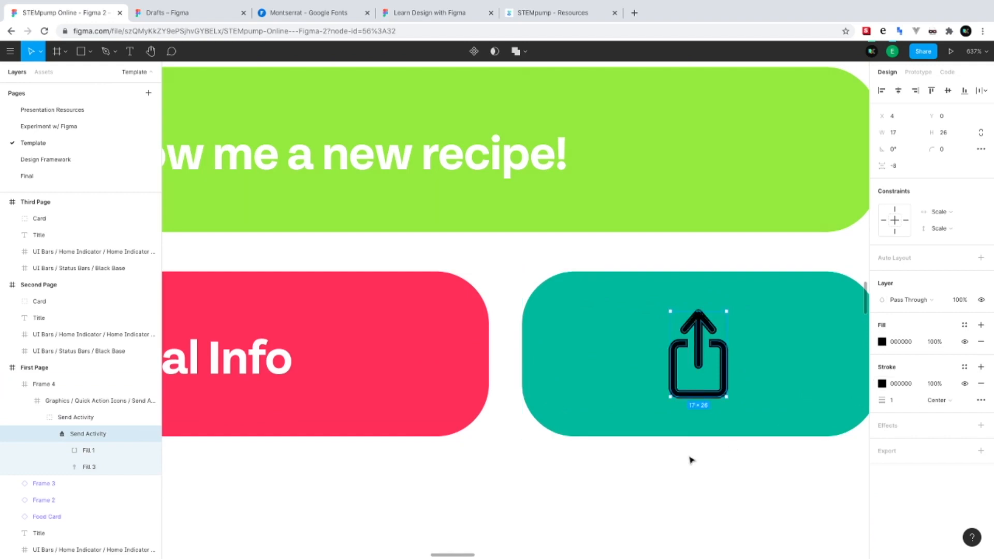
scroll(687, 438, "down", 3)
scroll(687, 439, "right", 2)
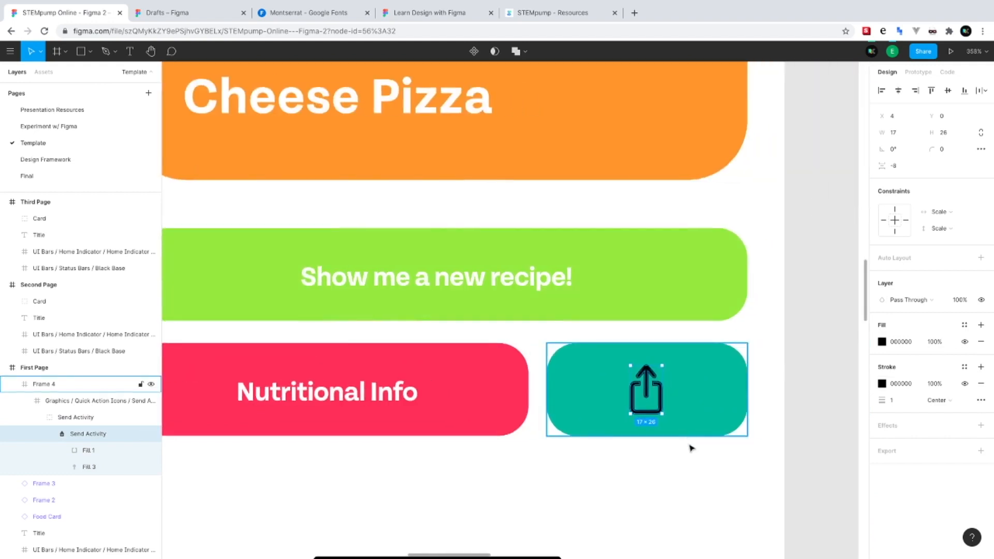
left_click(691, 446)
left_click(665, 398)
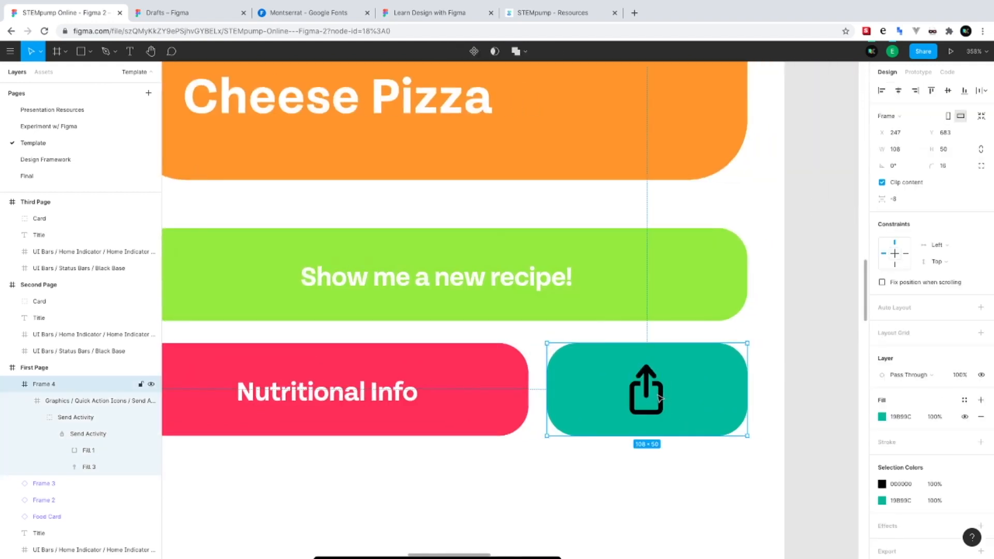
Scale the share icon group proportionally to a height of 40 and recentre it in the teal button at X 41, Y 5
left_click(70, 417)
left_click(980, 150)
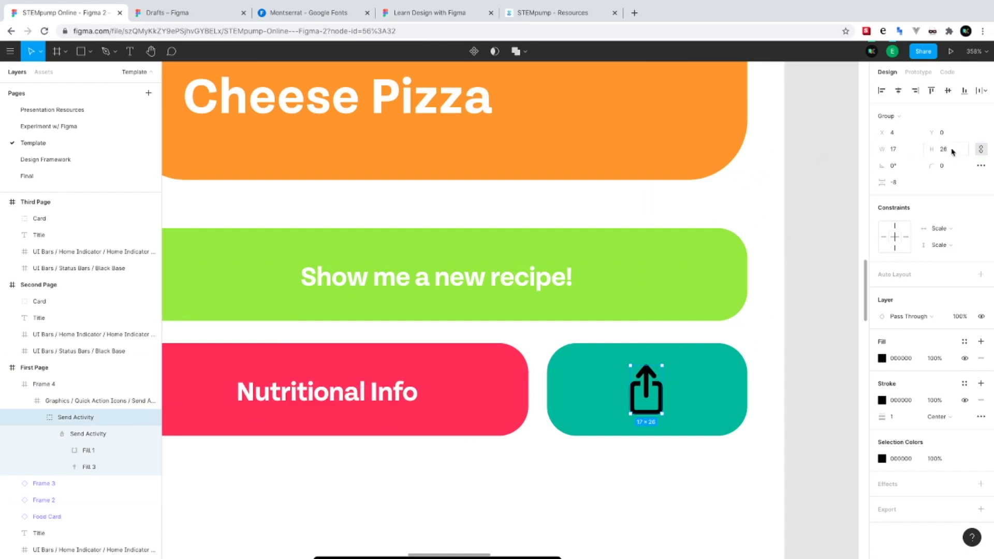
left_click(946, 150)
type("40")
key("Return")
left_click_drag(655, 383, 649, 368)
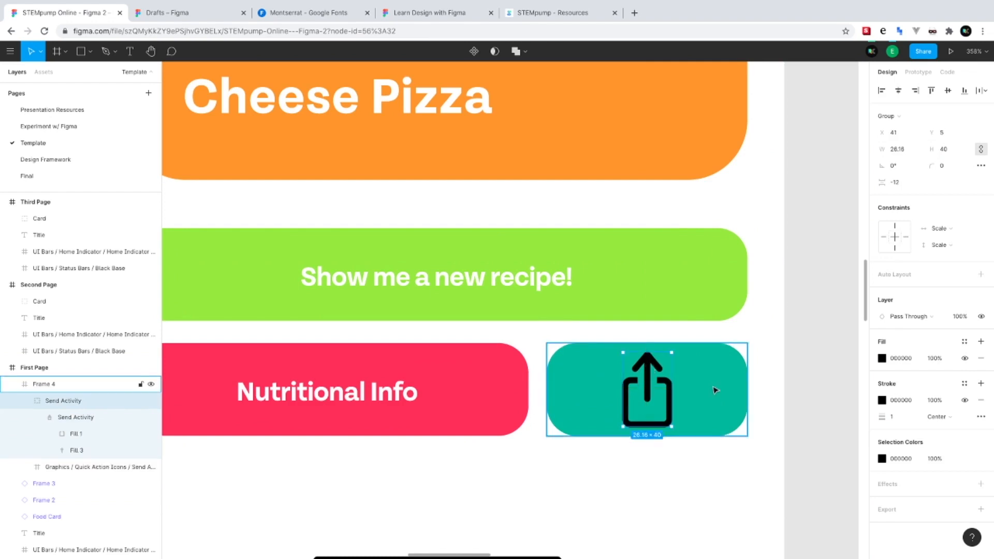
Change the fill and stroke of the share icon's inner Send Activity shape to white FFFFFF
scroll(672, 404, "up", 5)
double_click(638, 347)
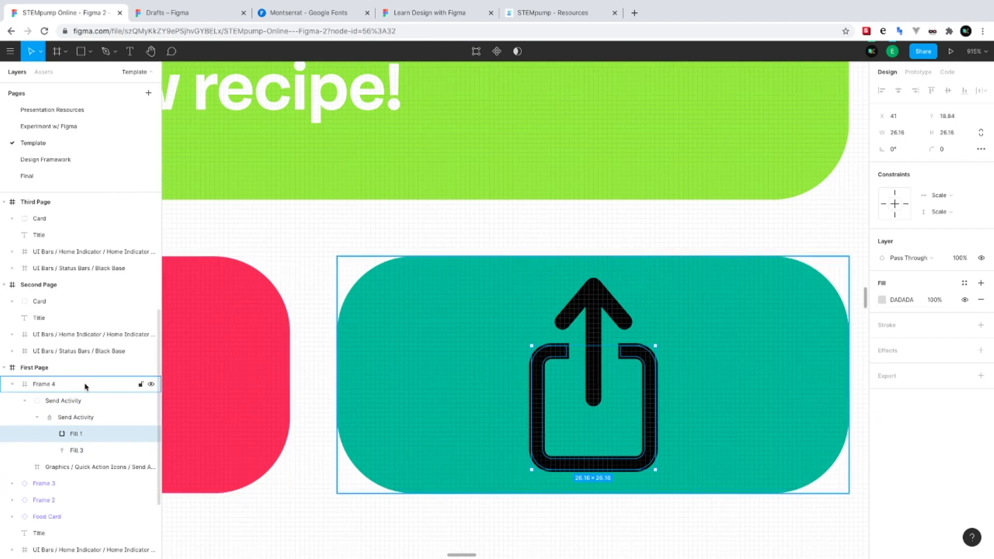
left_click(900, 341)
type("fff")
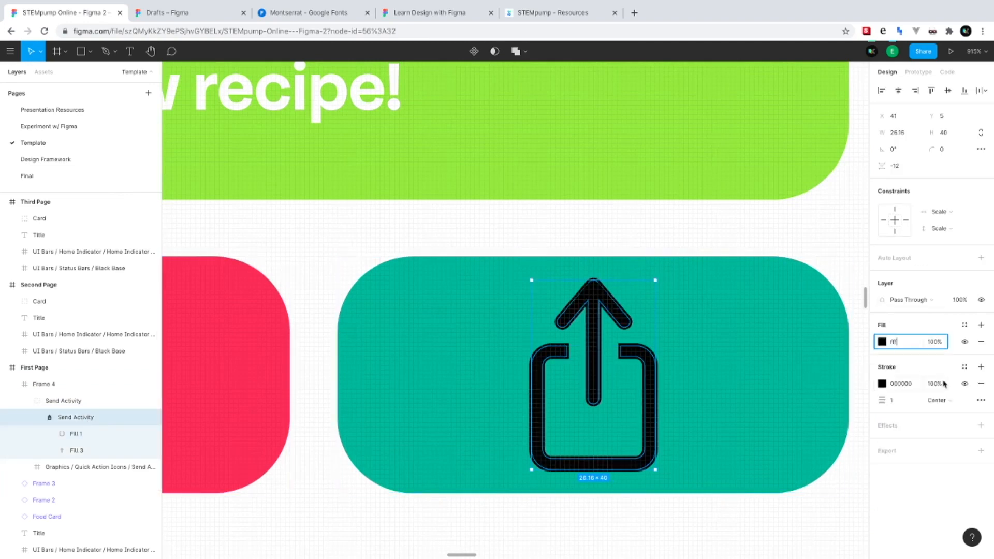
left_click(900, 383)
type("ff")
key("Return")
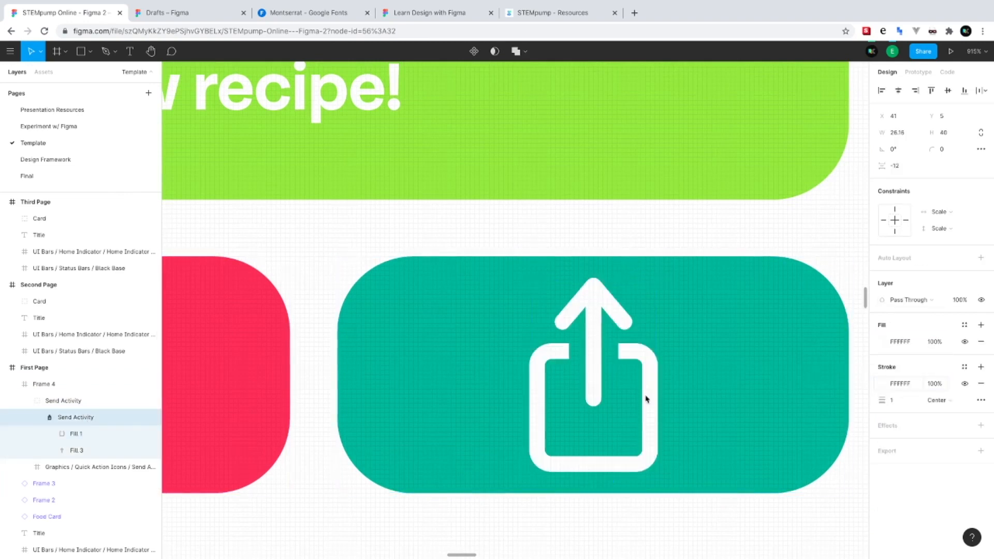
Try to make the share icon's nested arrow translucent by setting its fill and stroke opacity to 55%
double_click(594, 380)
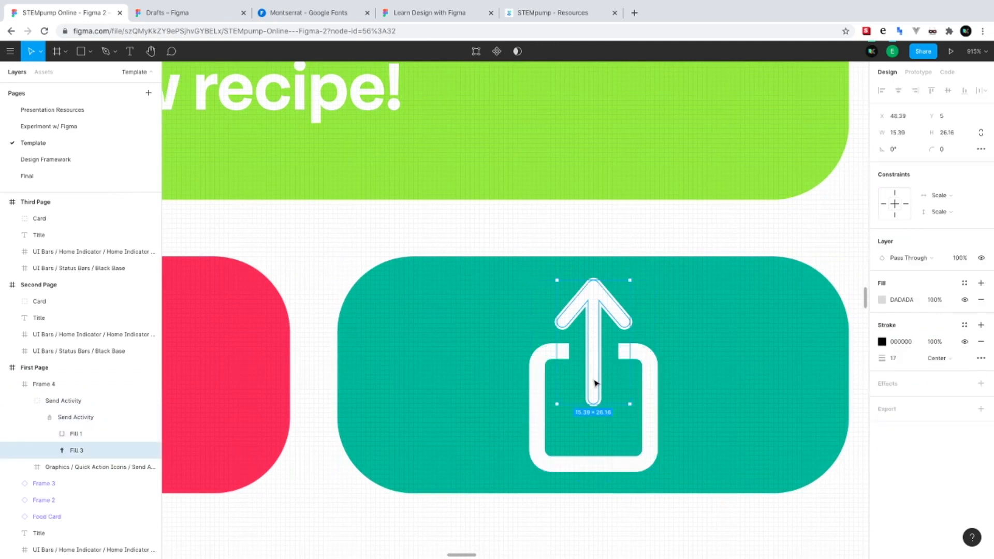
left_click(939, 300)
type("55")
key("Return")
left_click(936, 342)
type("55")
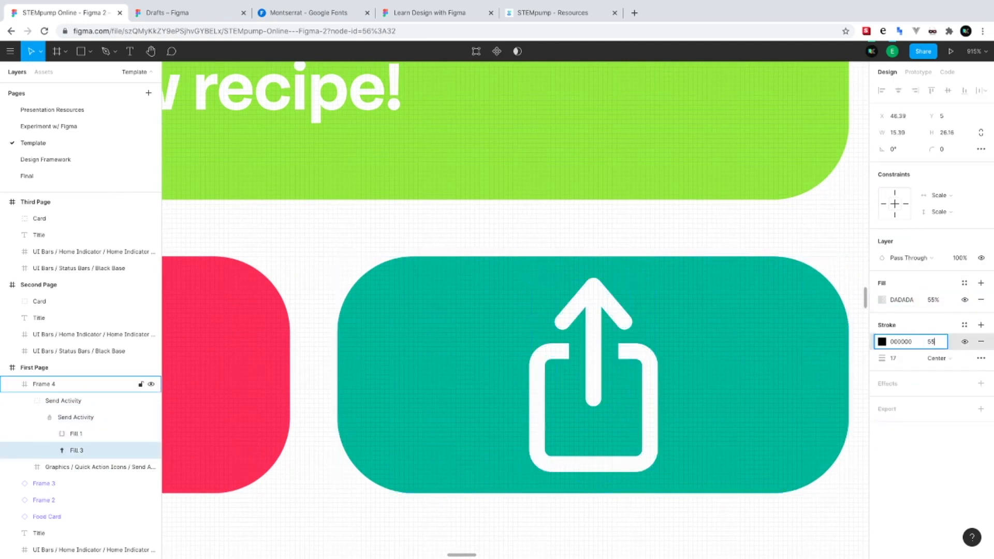
key("Return")
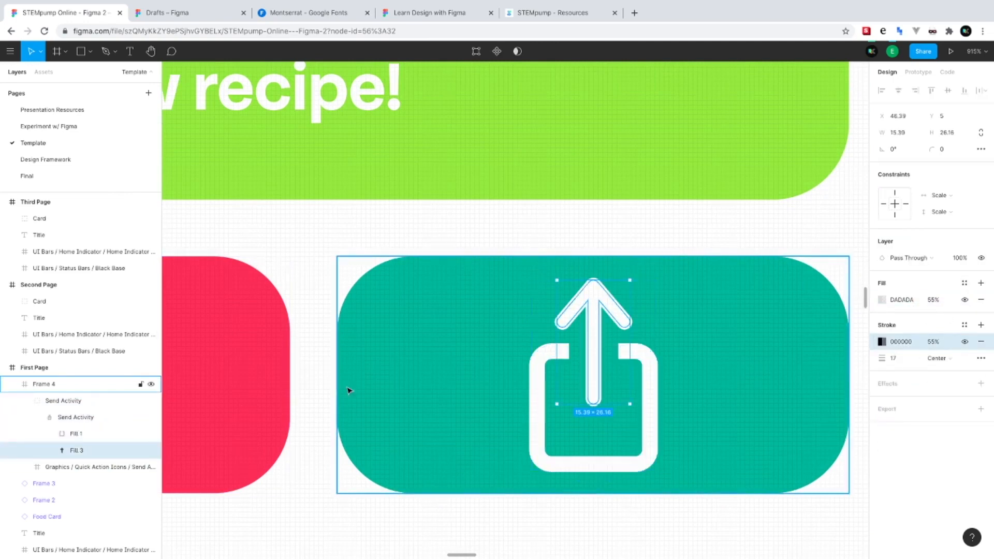
Move the Fill 3 arrow out of the inner Send Activity group into the outer one and remove its stroke
left_click_drag(75, 454, 68, 416)
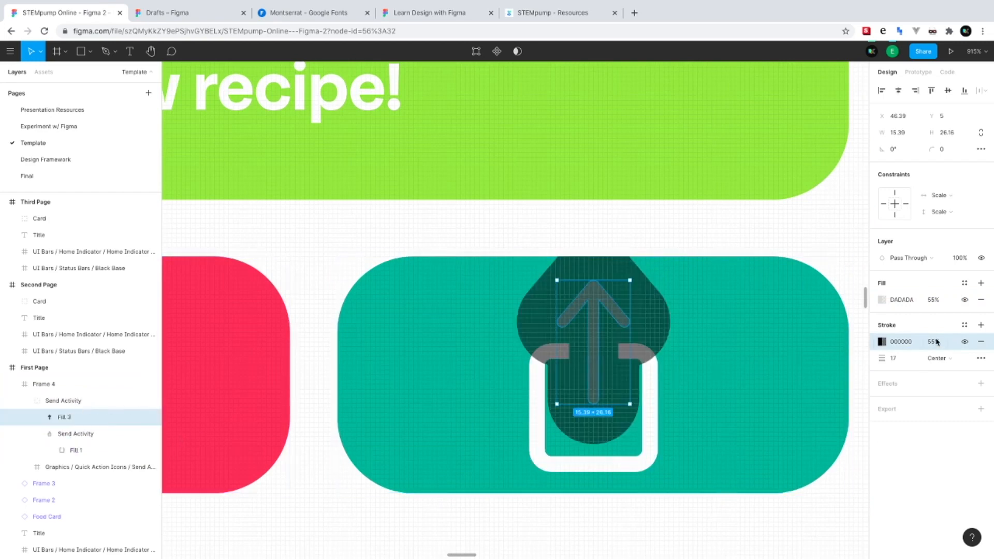
left_click(980, 341)
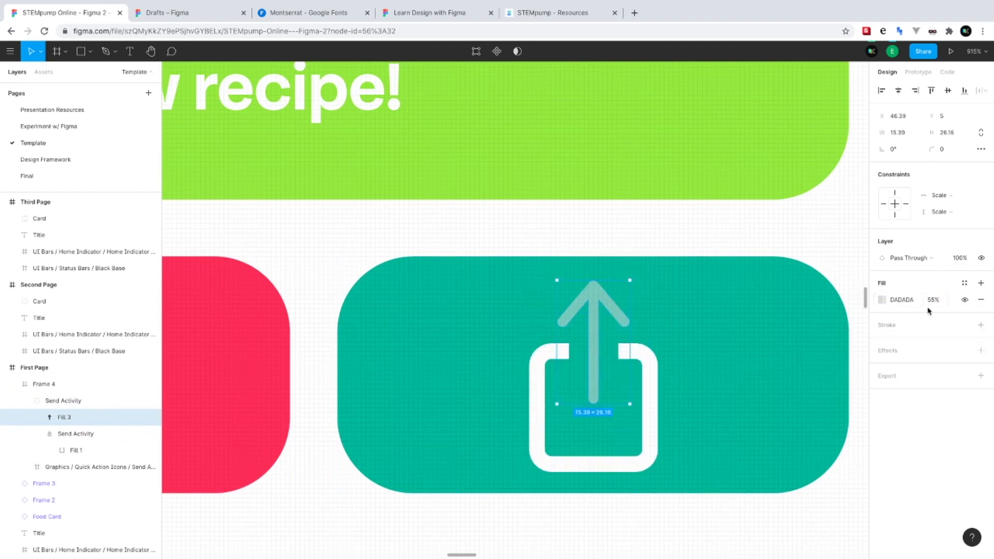
left_click(73, 434)
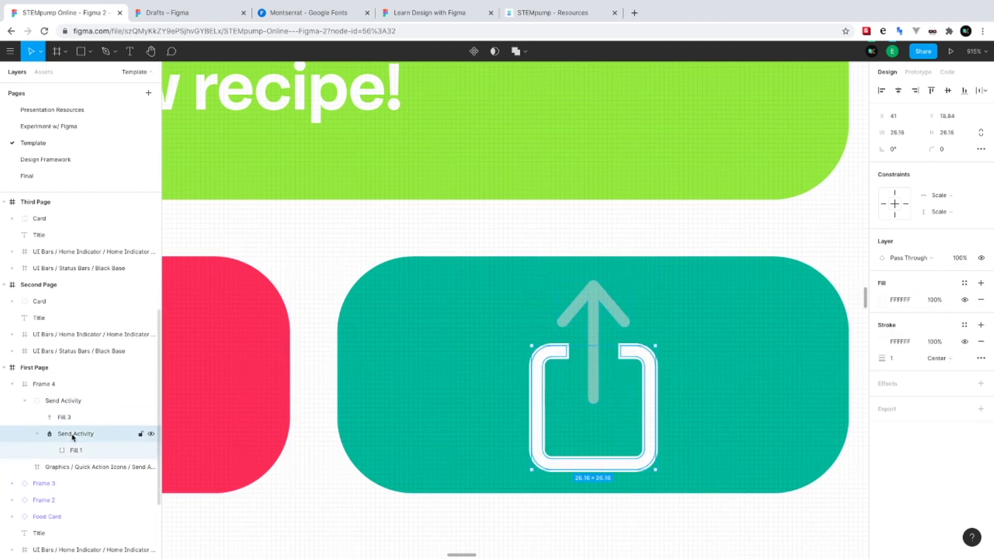
left_click(71, 418)
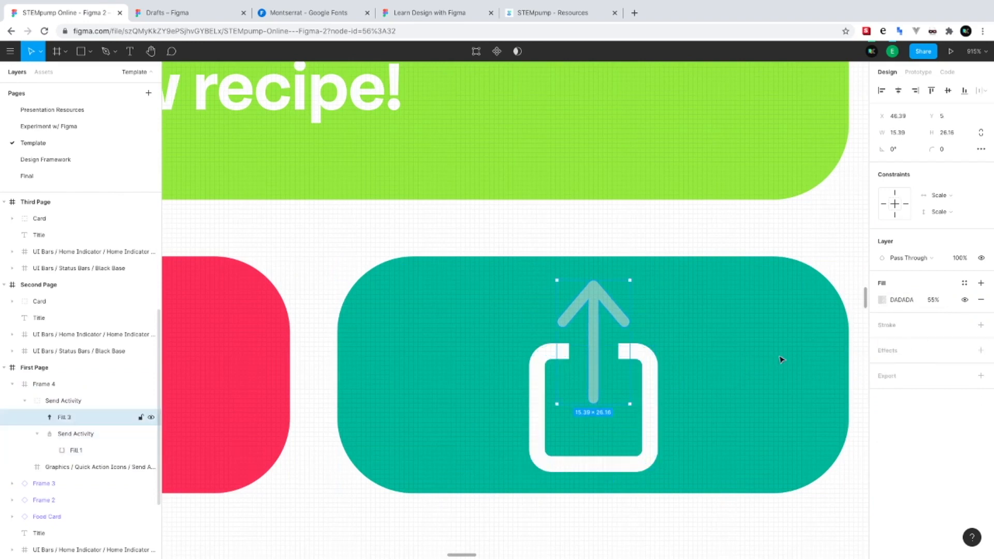
Add a centred white FFFFFF stroke of width 1 to the share icon's arrow
left_click(932, 299)
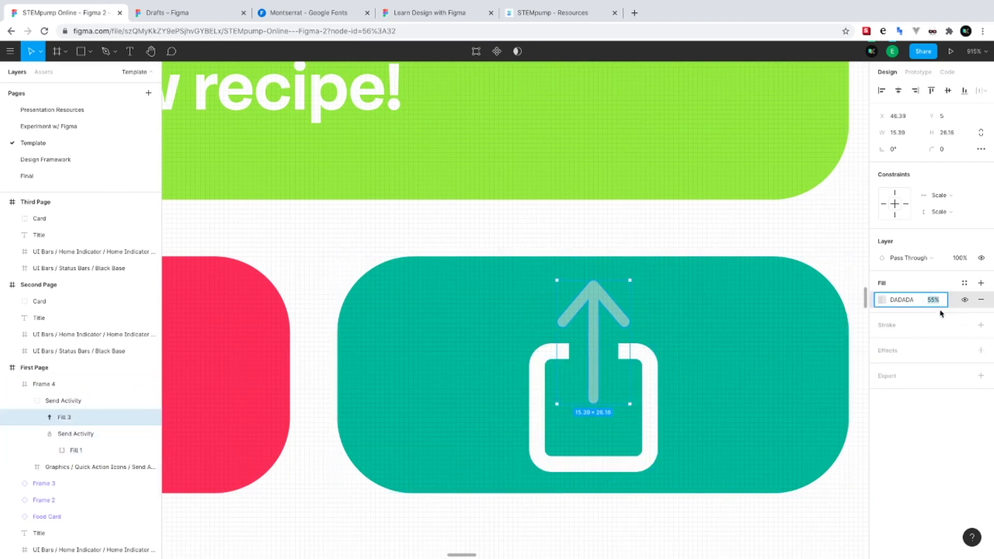
left_click(979, 325)
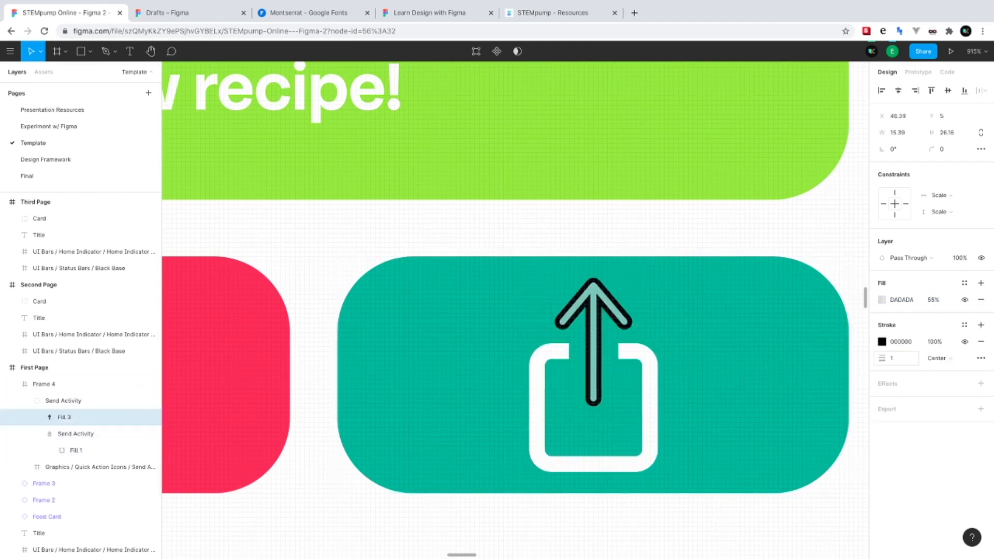
left_click(901, 342)
type("FFFFFF")
key("Return")
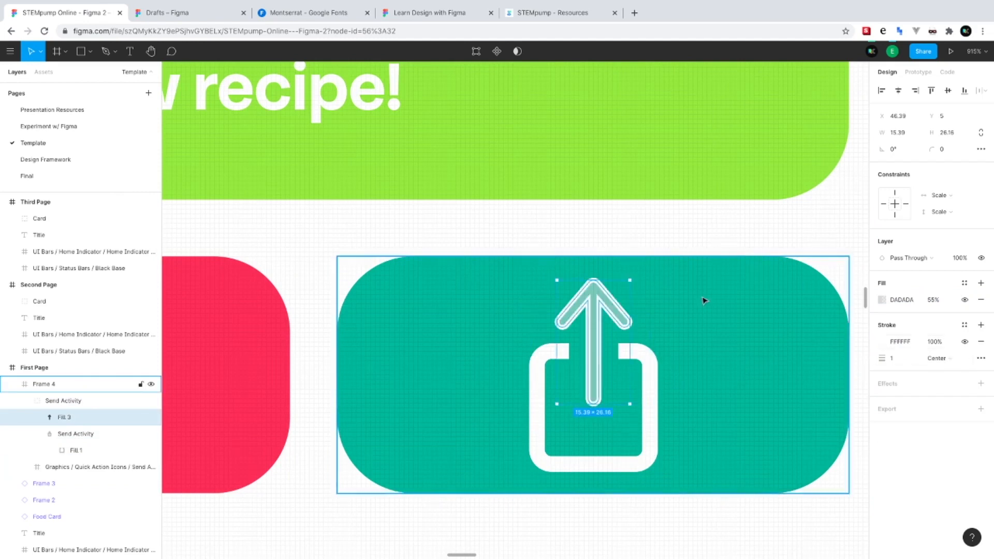
Set the arrow's fill to white FFFFFF at 100% opacity
left_click(929, 302)
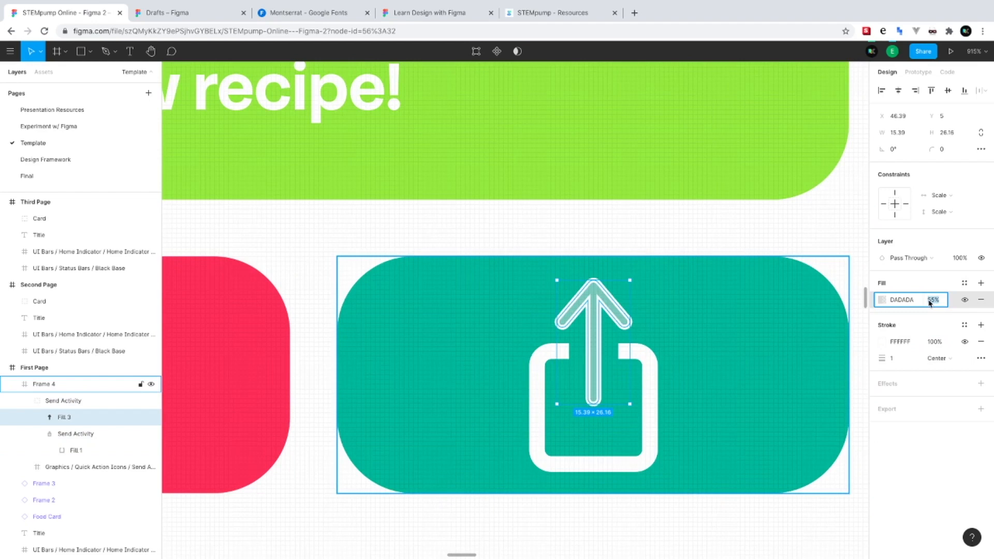
type("100")
key("Return")
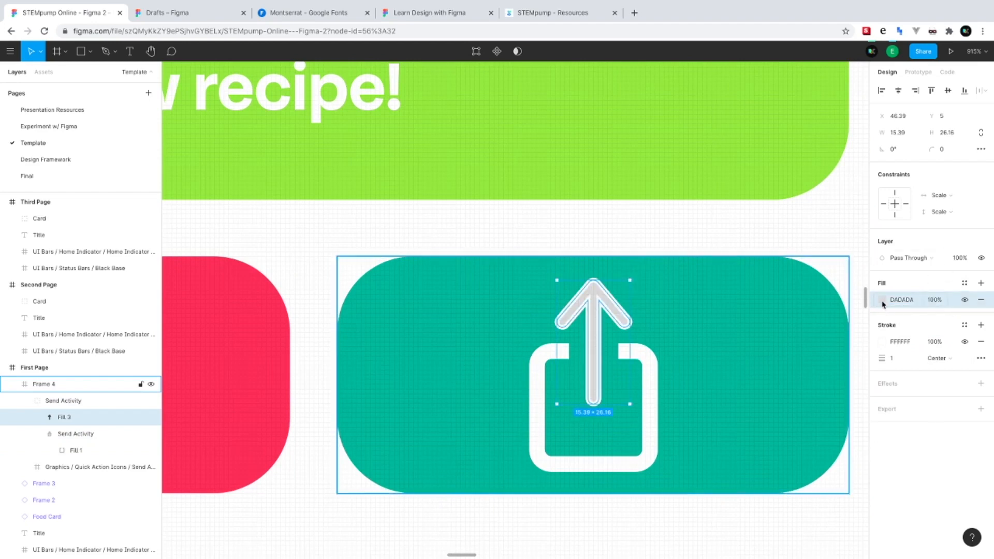
left_click(881, 300)
left_click_drag(745, 317, 735, 263)
Lower the arrow's layer opacity to 55%
left_click(957, 258)
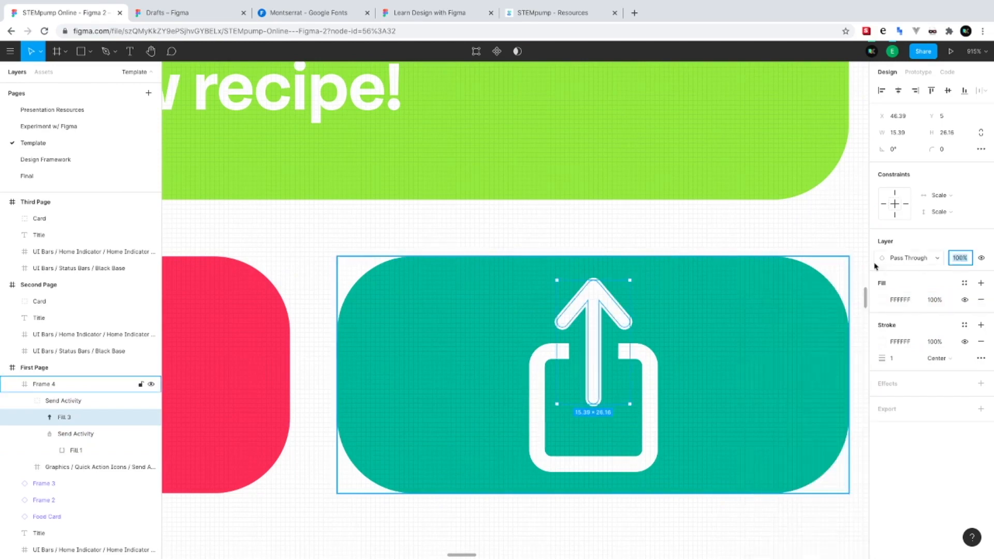
type("50")
key("Return")
scroll(643, 284, "down", 5)
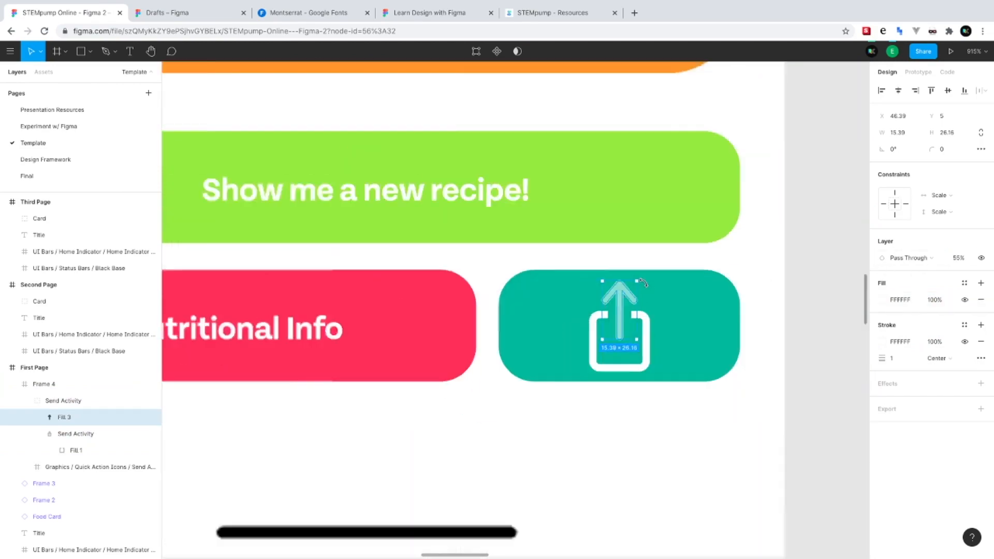
left_click(750, 448)
Group the First Page's three buttons, Frame 4, Frame 3 and Frame 2, together
scroll(750, 423, "down", 5)
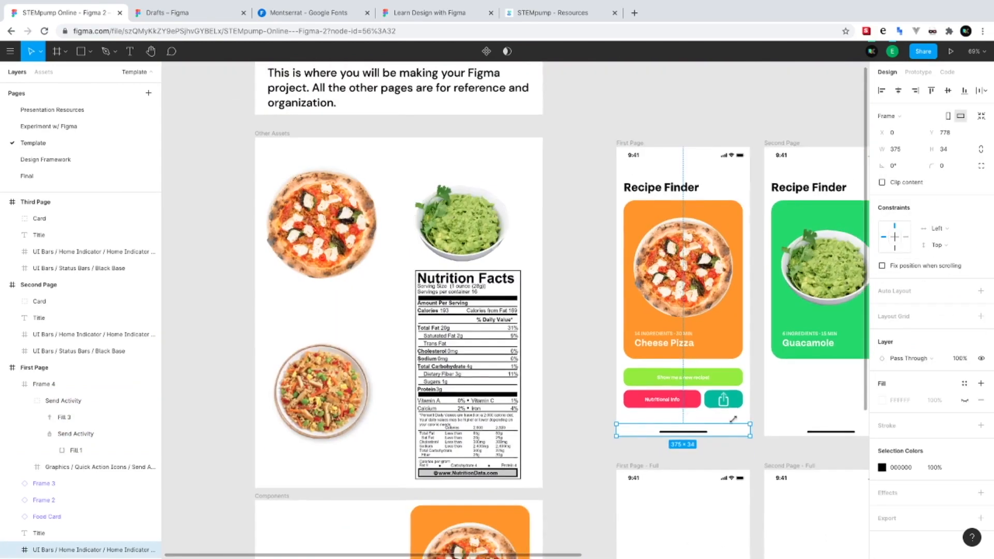
scroll(606, 386, "right", 3)
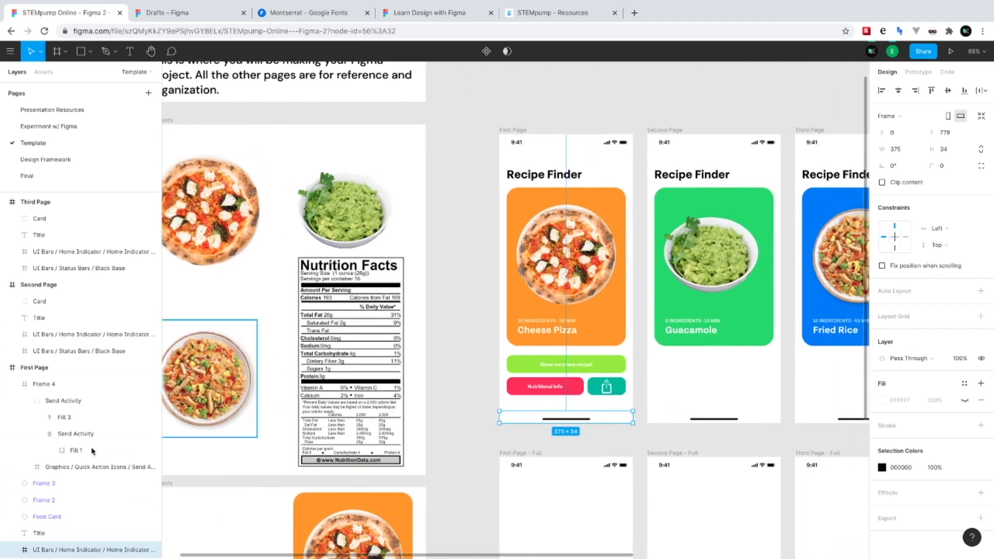
left_click(13, 384)
left_click(38, 384)
left_click(44, 417, "shift")
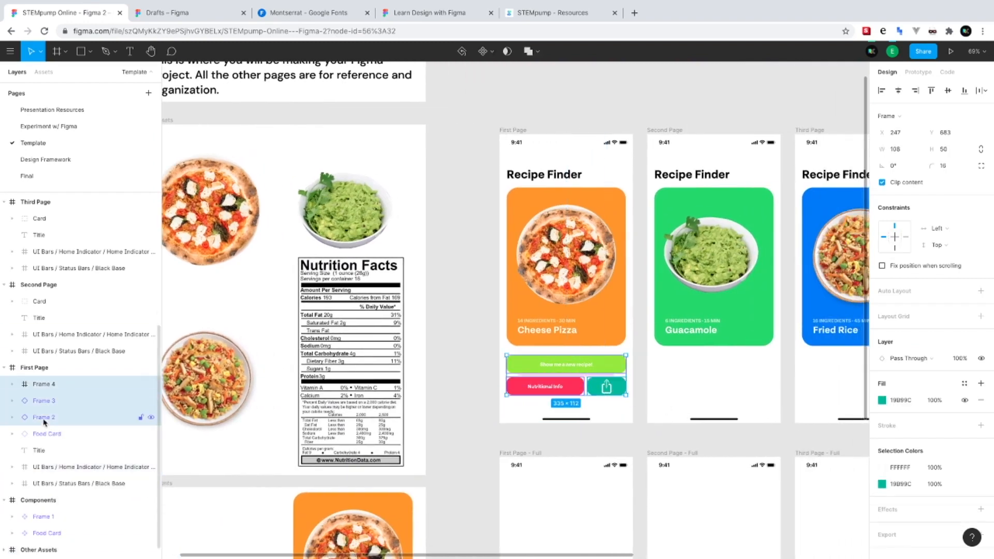
key("ctrl+g")
Rename the group of three buttons as Button Grid
double_click(54, 401)
type("Button Gitd")
key("Return")
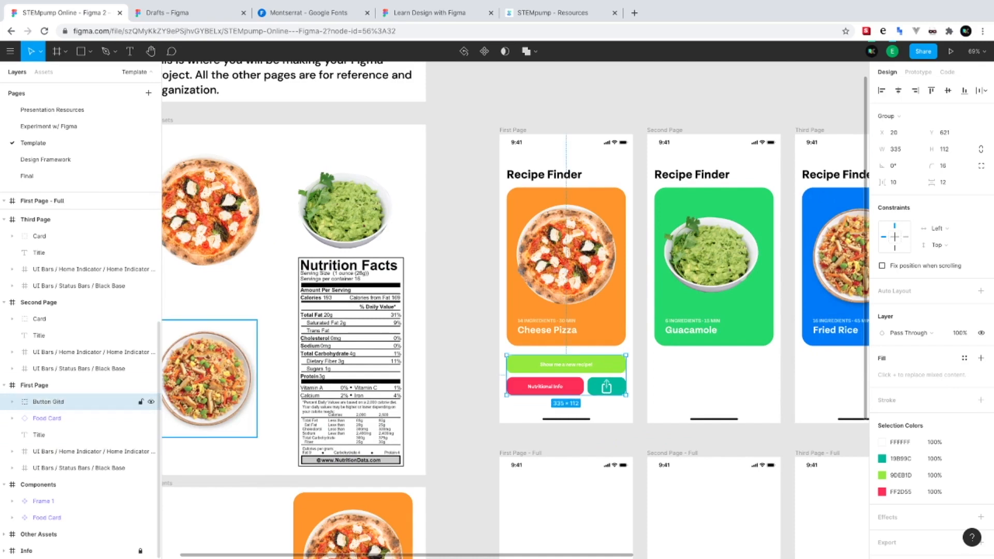
double_click(64, 407)
type("B")
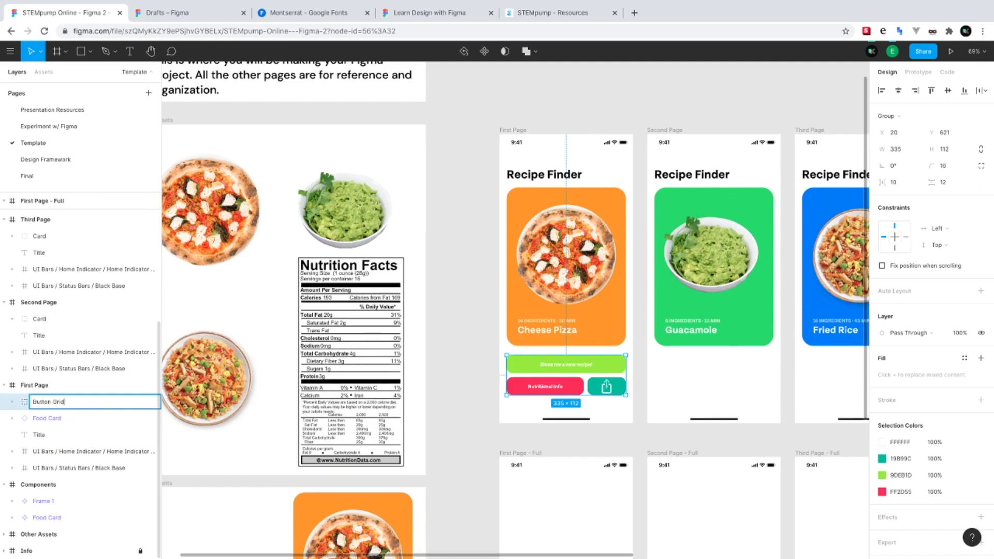
key("Return")
scroll(376, 344, "right", 5)
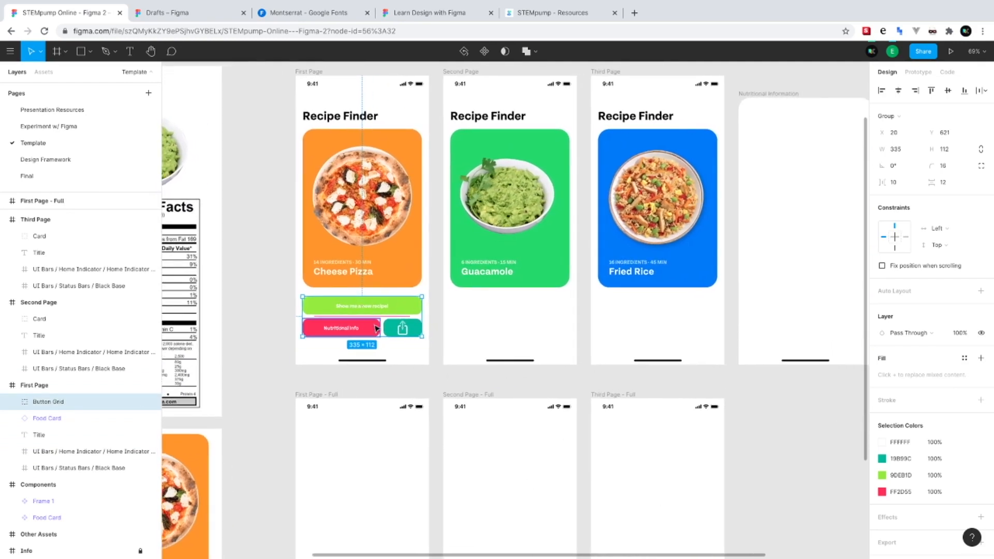
key("ctrl+v")
left_click_drag(384, 314, 532, 314)
key("ctrl+z")
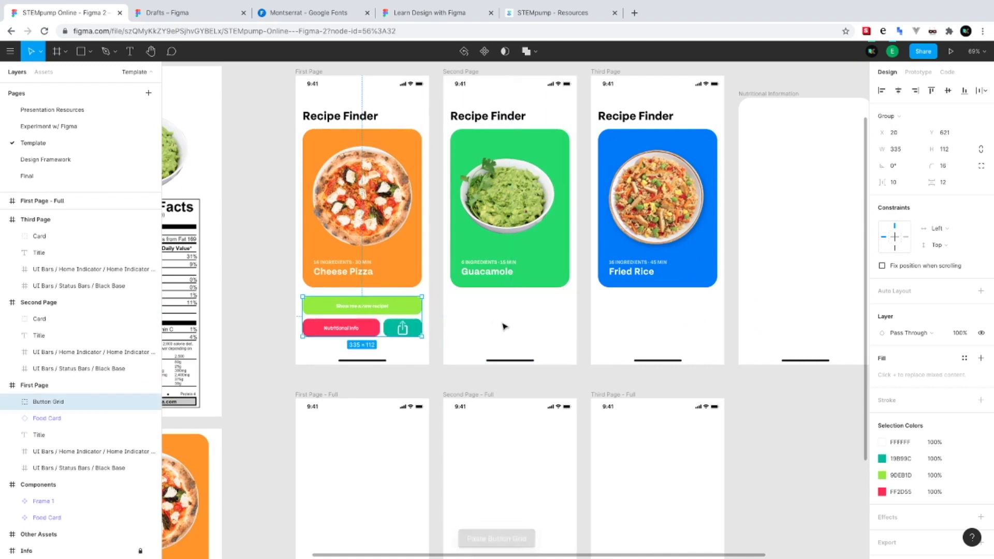
key("Delete")
Paste a copy of Button Grid below the food cards on the Second Page and the Third Page
left_click(515, 269)
key("ctrl+v")
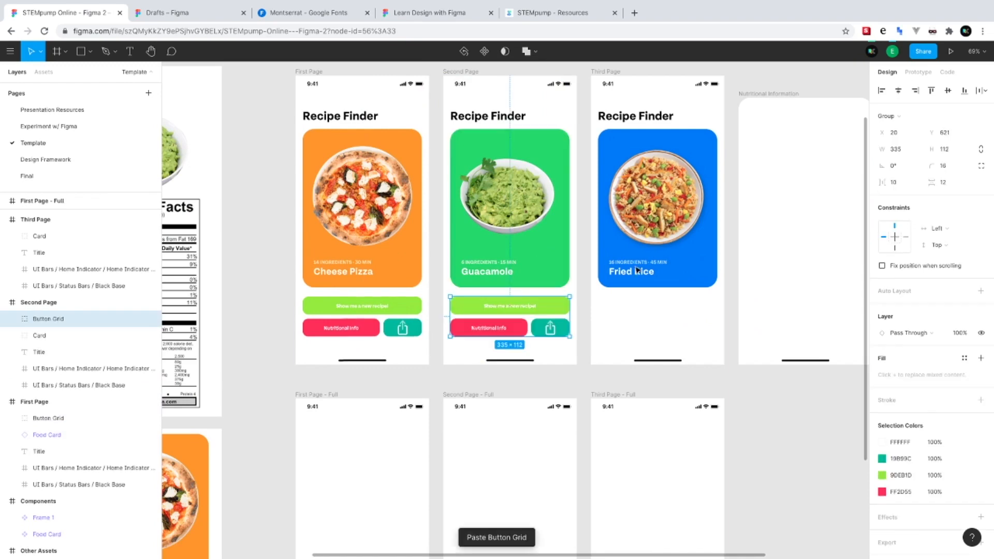
left_click(678, 270)
key("ctrl+v")
Compare the food cards and button grids across the First, Second and Third Pages
scroll(685, 330, "right", 3)
scroll(686, 330, "up", 1)
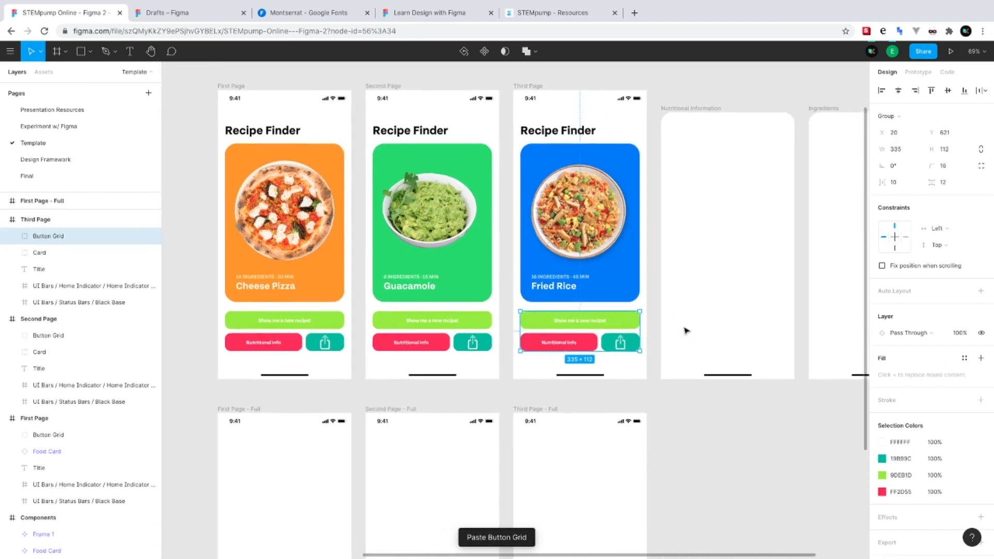
scroll(685, 330, "down", 2)
scroll(686, 330, "left", 2)
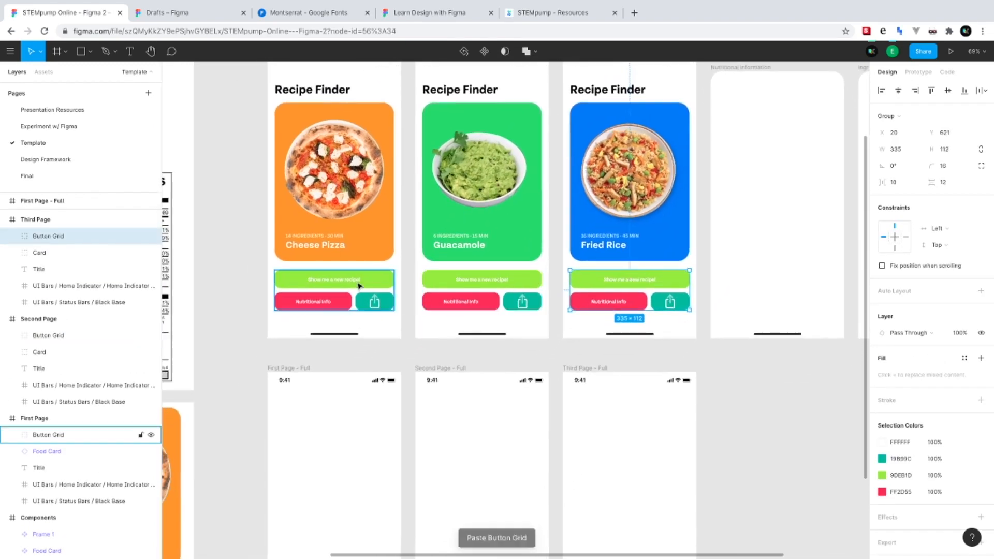
scroll(360, 310, "up", 3)
scroll(361, 309, "left", 3)
scroll(361, 309, "up", 1)
scroll(361, 309, "left", 1)
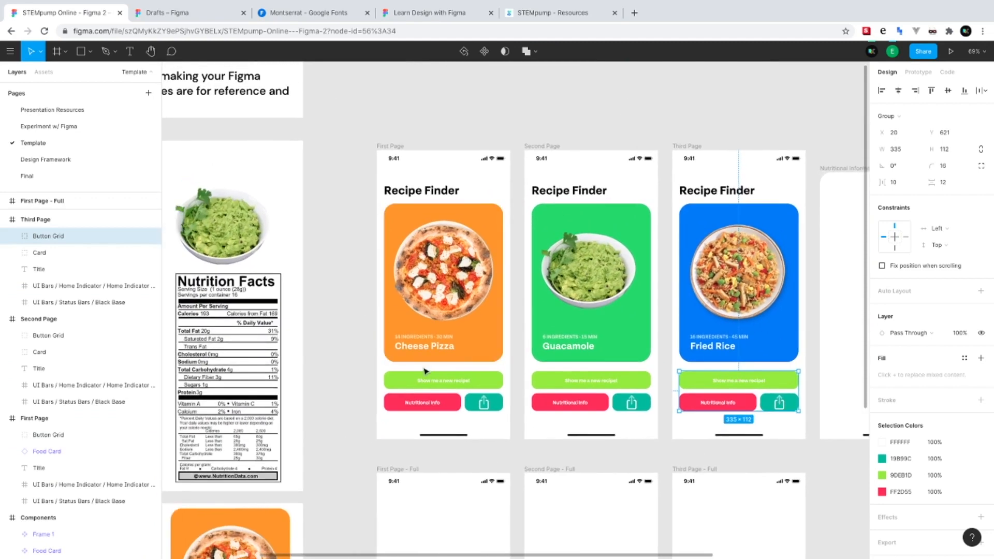
scroll(424, 370, "down", 5)
scroll(424, 370, "right", 1)
scroll(721, 320, "up", 1)
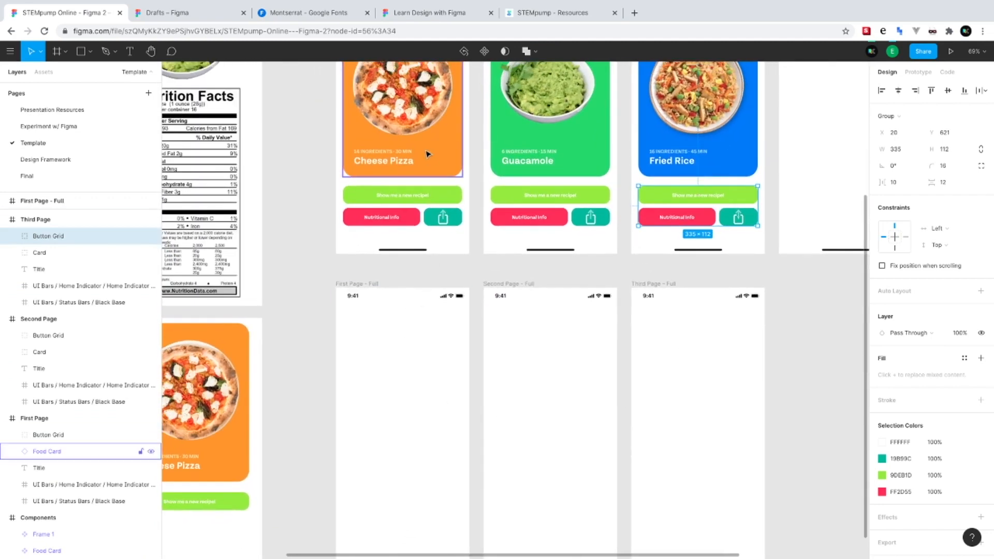
Copy the Cheese Pizza Food Card from the First Page into the First Page - Full frame
left_click(427, 154)
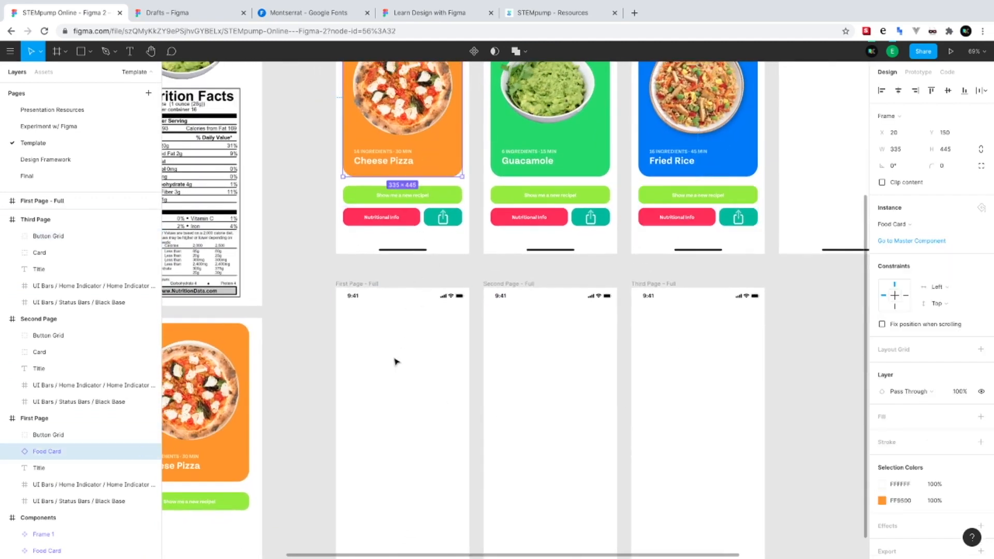
left_click(385, 341)
left_click(362, 292)
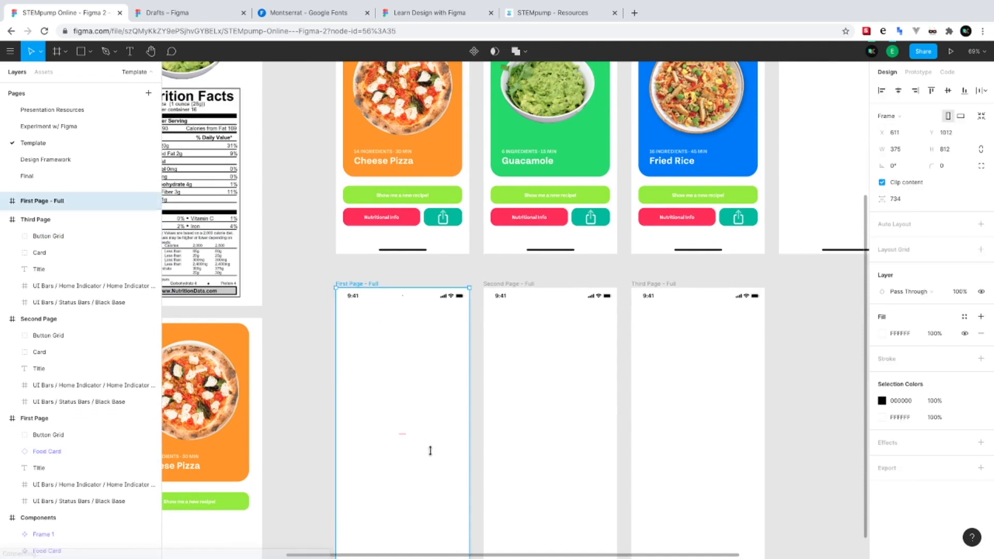
key("ctrl+v")
Resize the pasted Food Card to 375 × 812 at X 0, Y 0 so it fills the First Page - Full frame
scroll(434, 458, "down", 4)
scroll(434, 458, "left", 1)
left_click_drag(500, 343, 509, 421)
left_click_drag(382, 186, 376, 131)
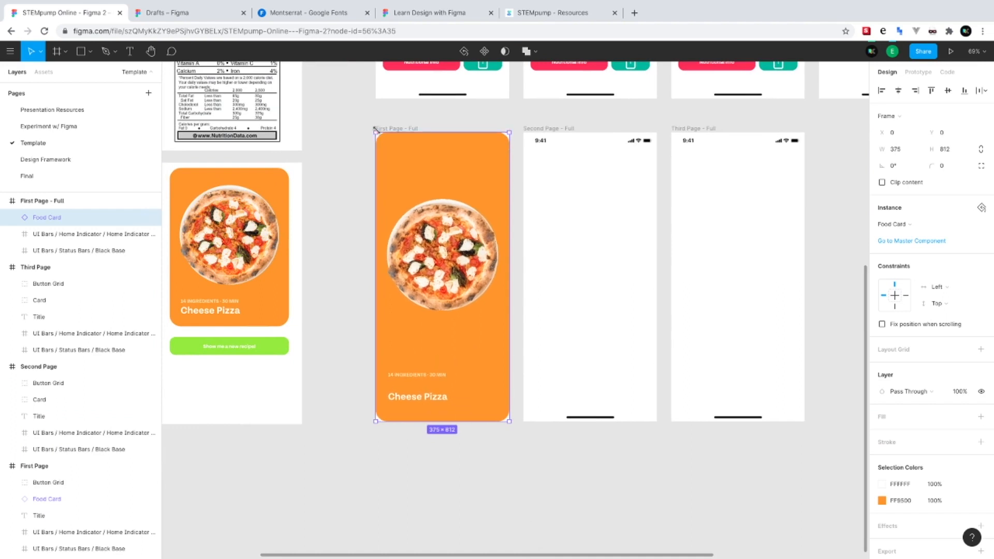
Detach the full-page Food Card instance from its component and select its Picture layer
right_click(40, 218)
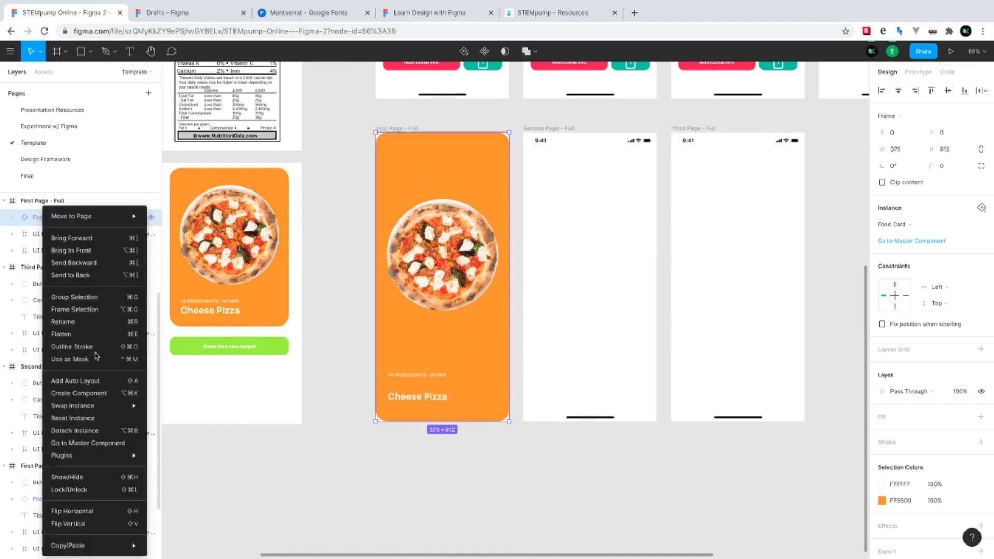
left_click(100, 432)
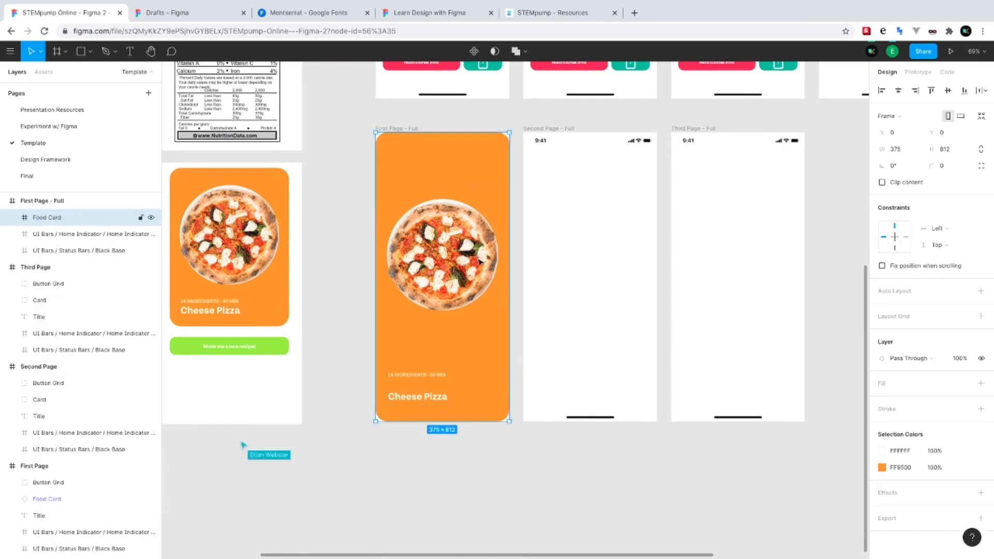
double_click(423, 188)
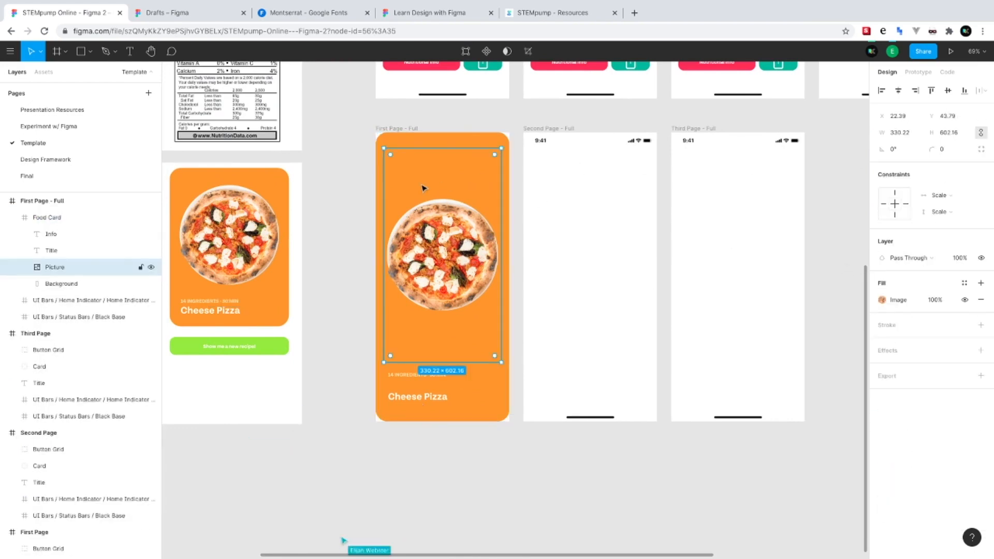
Set the corner radius of the full-page Food Card's Background layer to 0
left_click(76, 284)
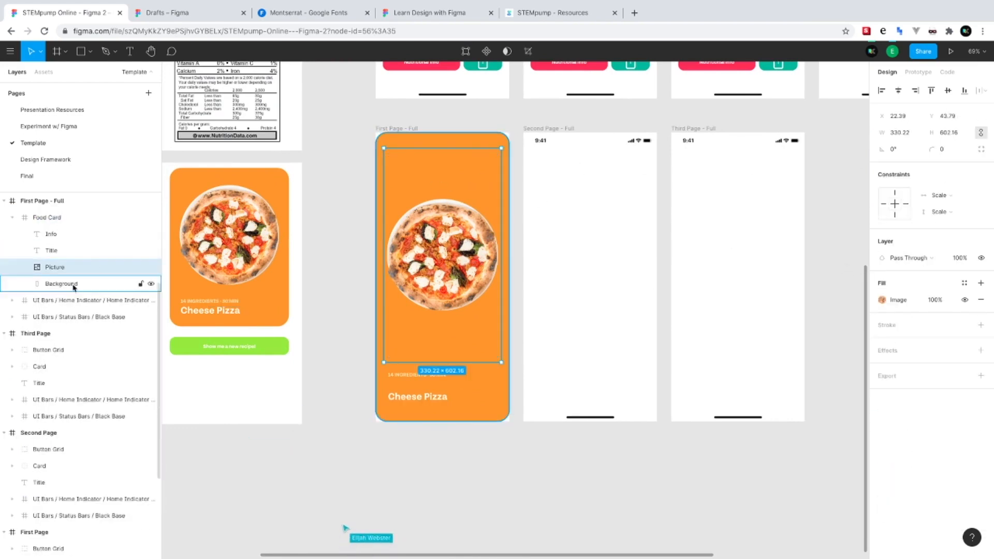
left_click(945, 149)
key("Return")
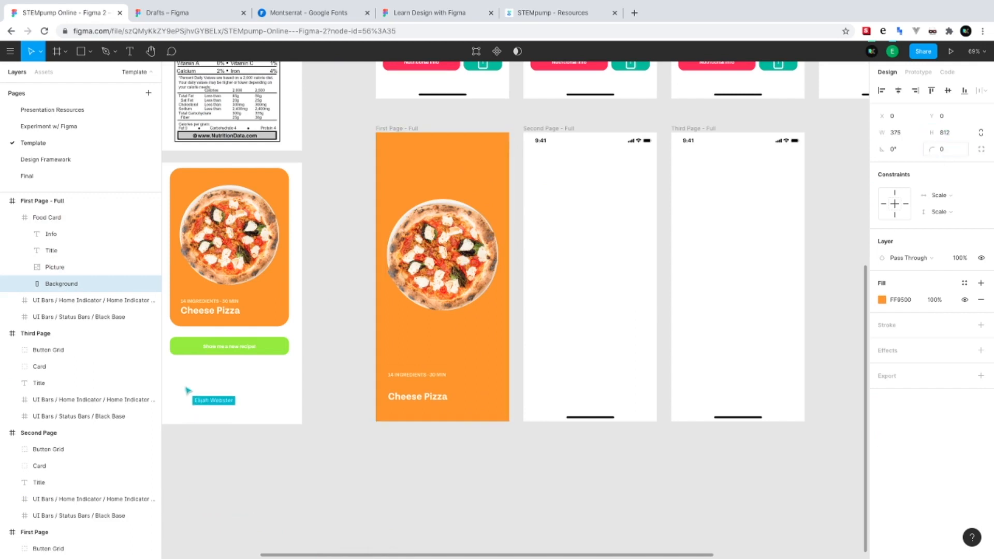
Move the status bar and home indicator layers above the Food Card in First Page - Full and recolor them white (fff)
left_click(45, 317)
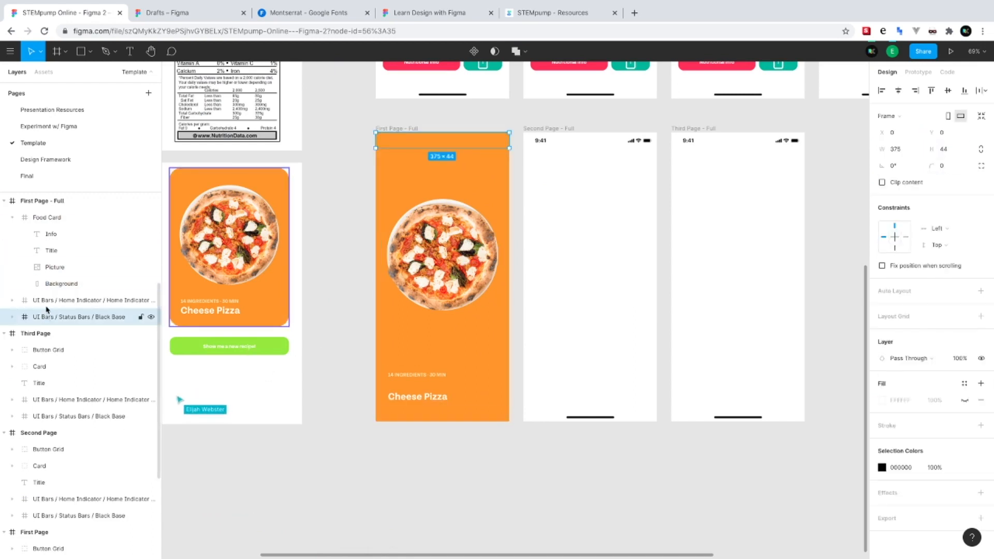
left_click(61, 301, "shift")
left_click_drag(67, 210, 68, 209)
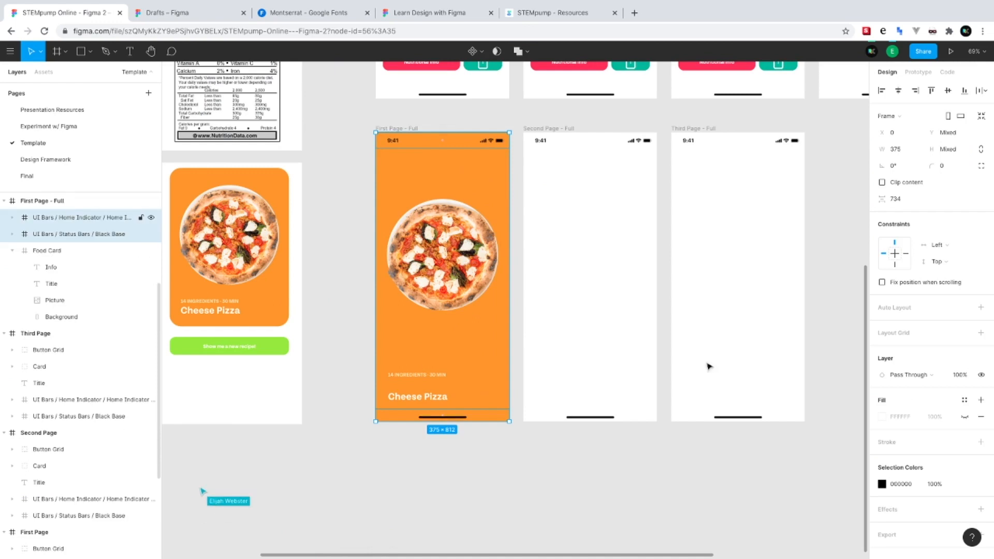
left_click(901, 484)
type("fff")
key("Return")
left_click(499, 501)
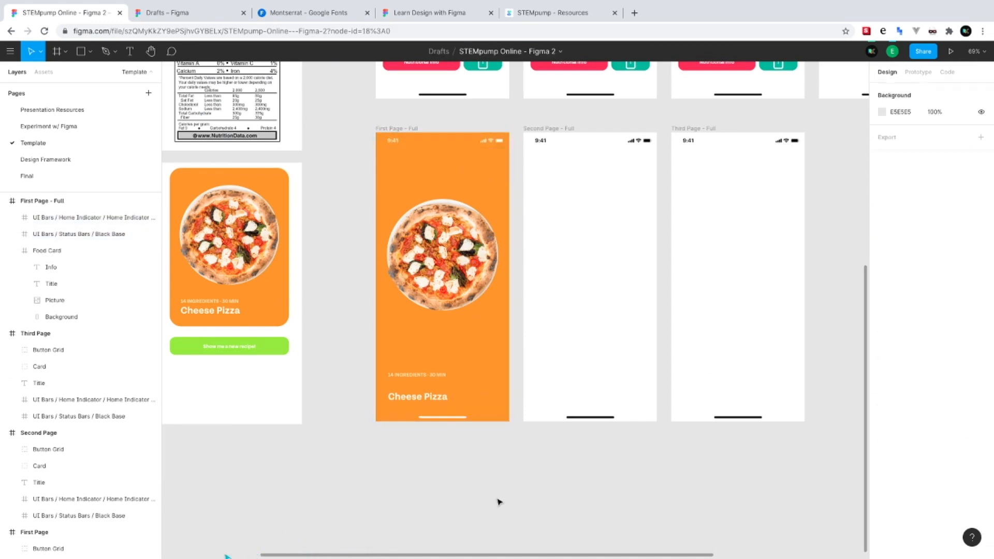
Shorten the Picture layer on First Page - Full to 331 × 415 so the pizza sits higher on the page
scroll(492, 239, "up", 1)
left_click(420, 327)
double_click(420, 327)
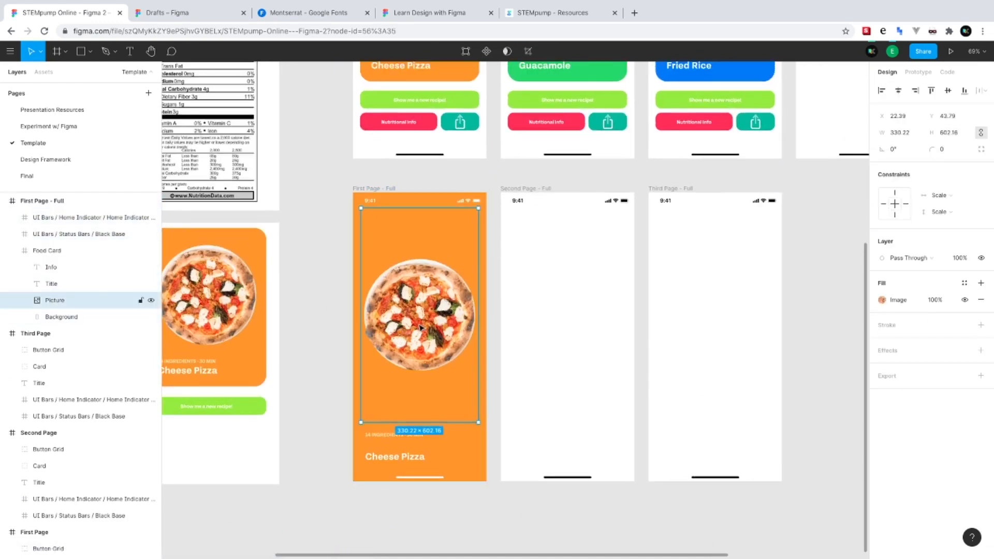
left_click_drag(447, 420, 447, 357)
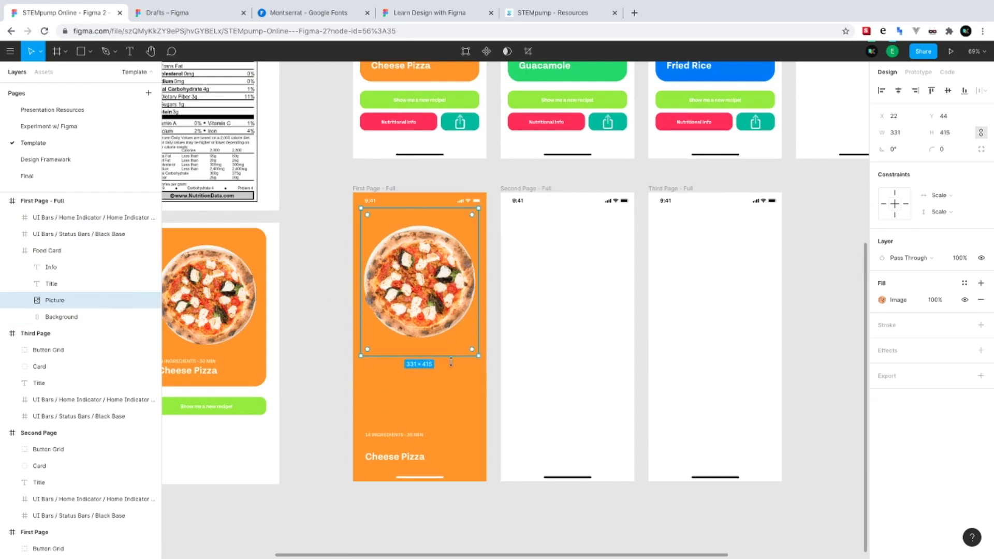
key("Escape")
Nudge the Cheese Pizza title up 30 px so it sits close beneath the ingredients line
left_click(387, 460)
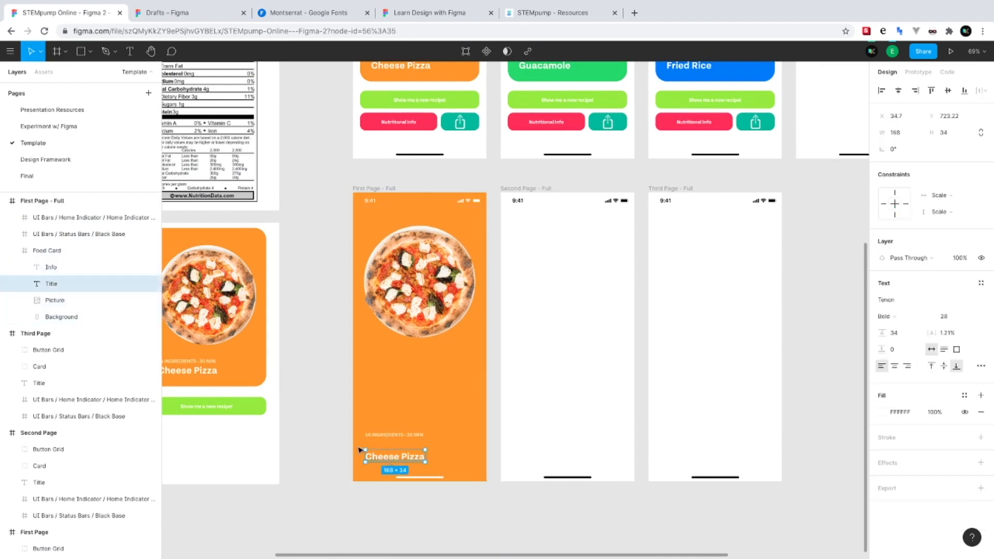
key("shift+Up")
key("shift+Up")
key("shift+Up")
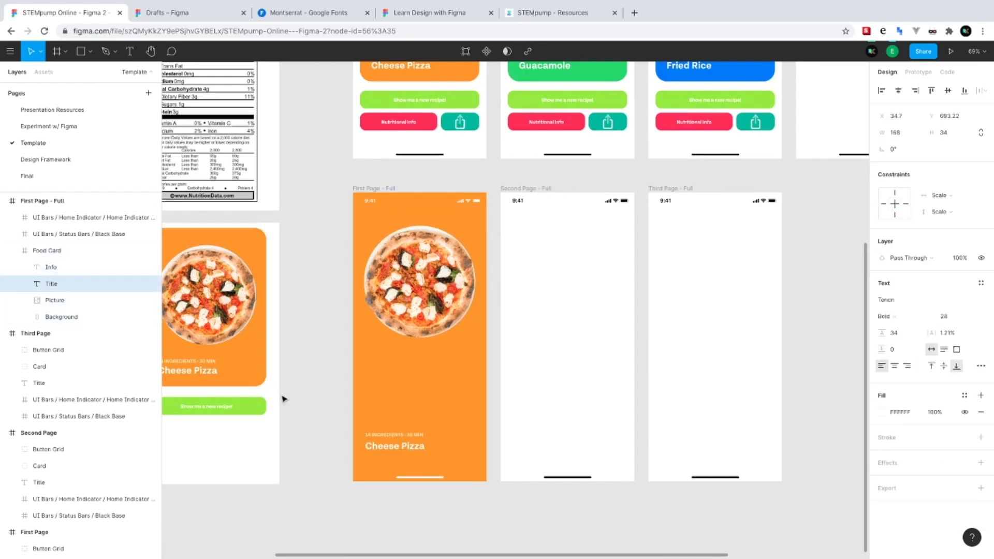
Move the Info and Title texts together up the page until they sit just below the pizza picture
left_click(39, 271, "shift")
key("shift+Up")
key("shift+Up")
key("shift+Up")
key("shift+Up")
key("shift+Up")
key("shift+Up")
key("shift+Up")
key("shift+Up")
key("shift+Up")
key("shift+Up")
key("shift+Up")
key("shift+Up")
key("shift+Up")
key("shift+Up")
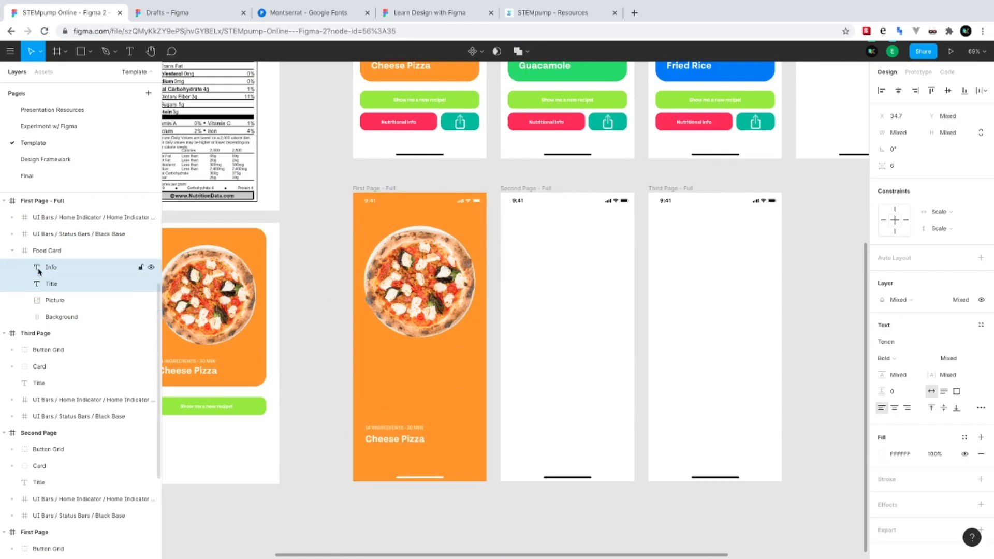
key("shift+Up")
key("shift+Up")
key("shift+Up")
key("shift+Up")
key("shift+Up")
key("shift+Up")
key("shift+Up")
key("shift+Up")
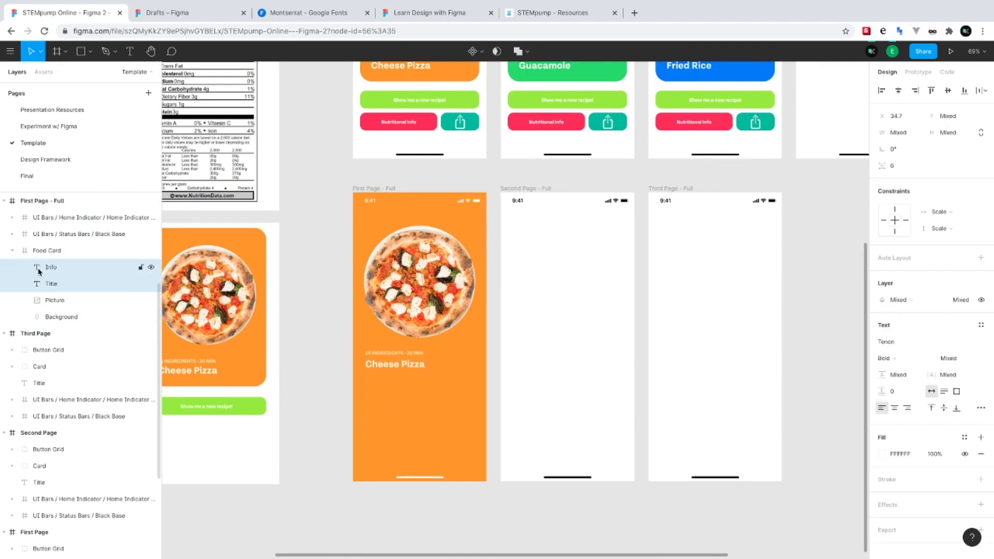
left_click(360, 480)
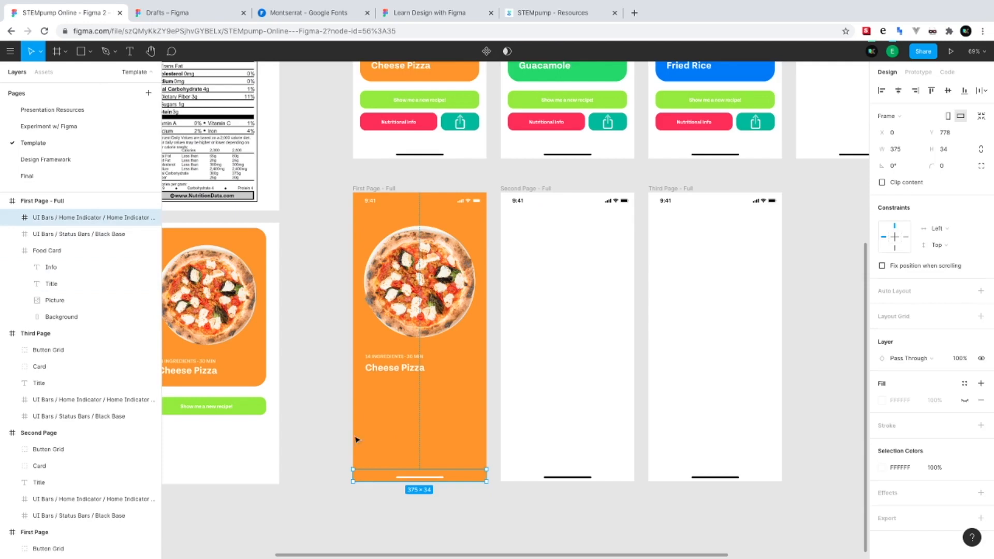
key("Escape")
Add a 297 × 223 text box below the Cheese Pizza title with white, top-aligned placeholder text "eifheiufheioruhf"
left_click(130, 51)
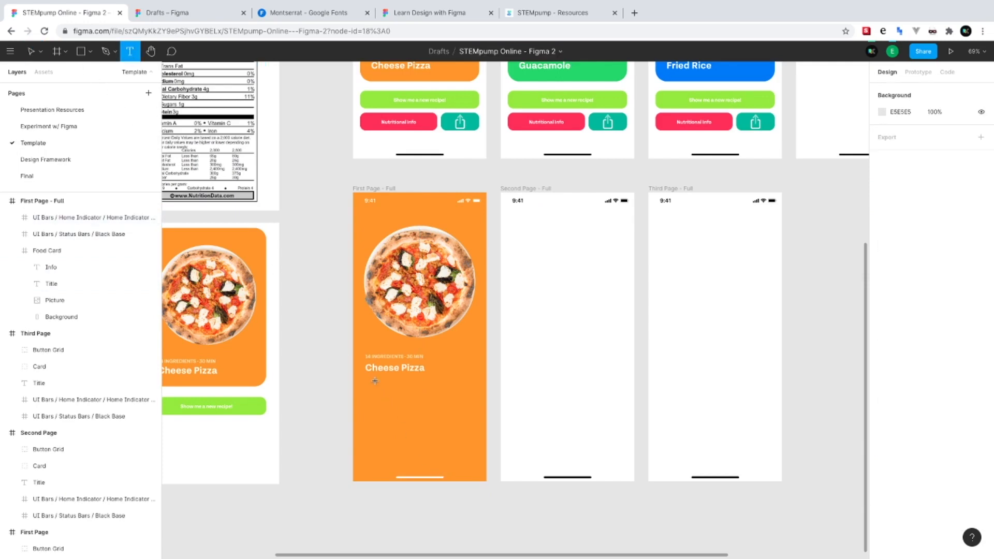
left_click_drag(368, 377, 474, 458)
left_click(900, 412)
type("ffffff")
key("Return")
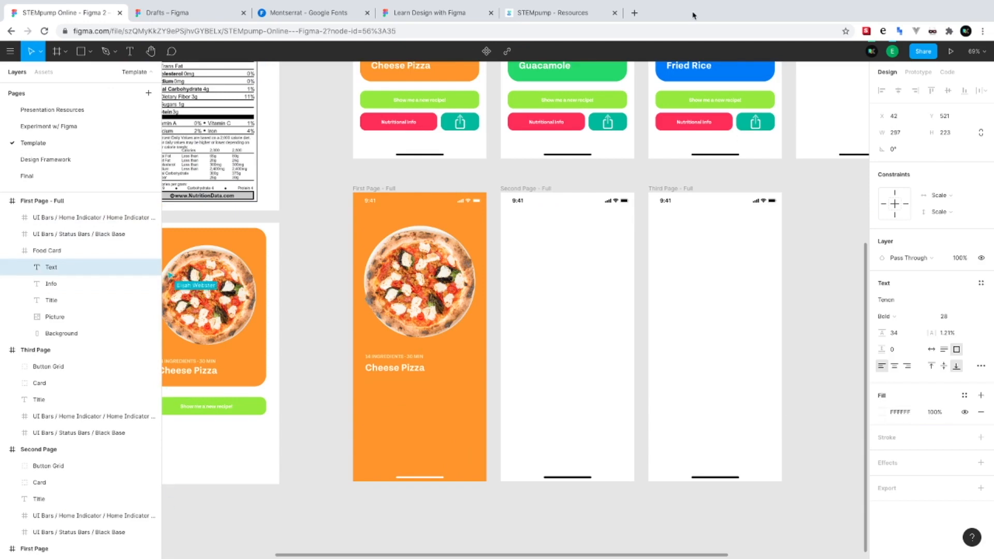
type("eifheiufheioruhf")
key("ctrl+a")
left_click(931, 365)
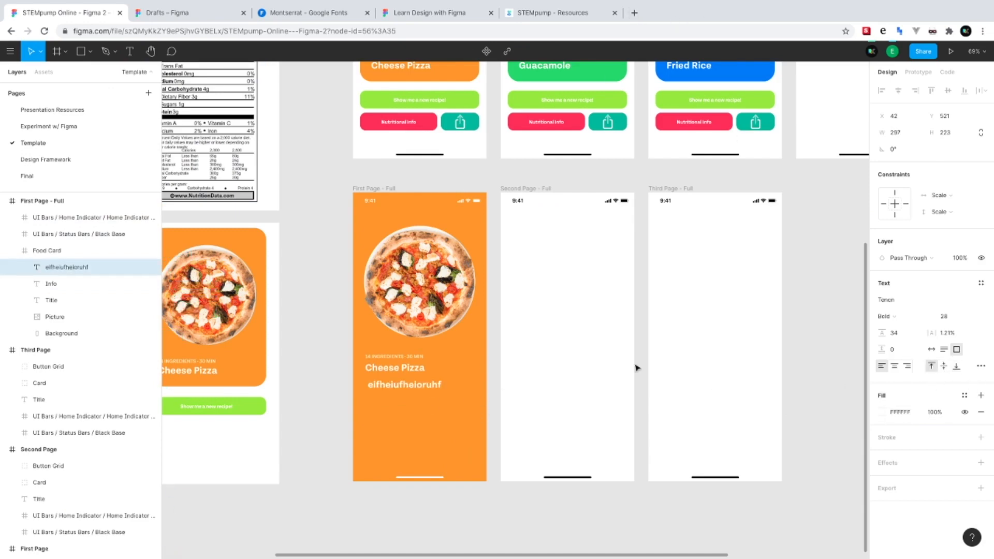
Set the placeholder text to Regular weight and font size 17
double_click(398, 384)
left_click(884, 315)
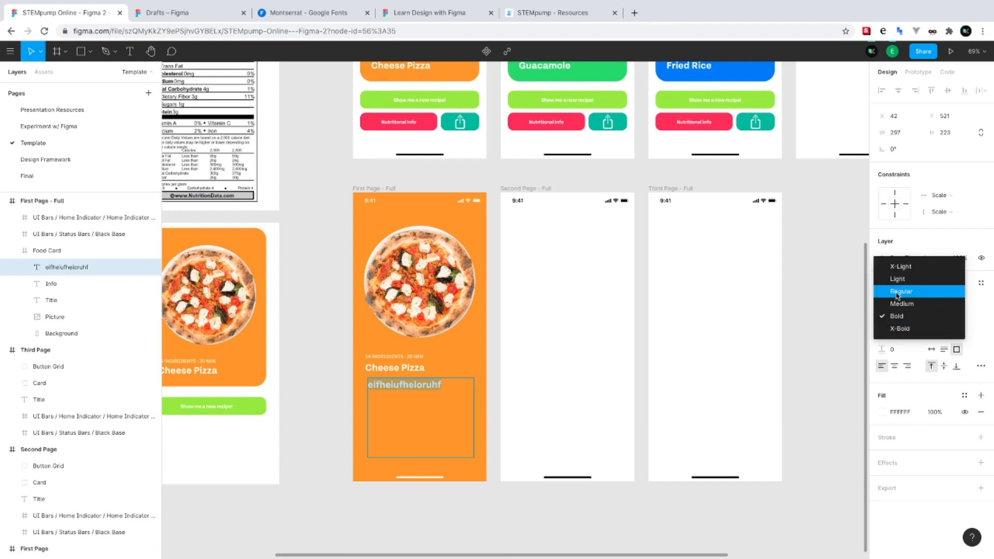
left_click(898, 291)
left_click(948, 317)
type("17")
key("Return")
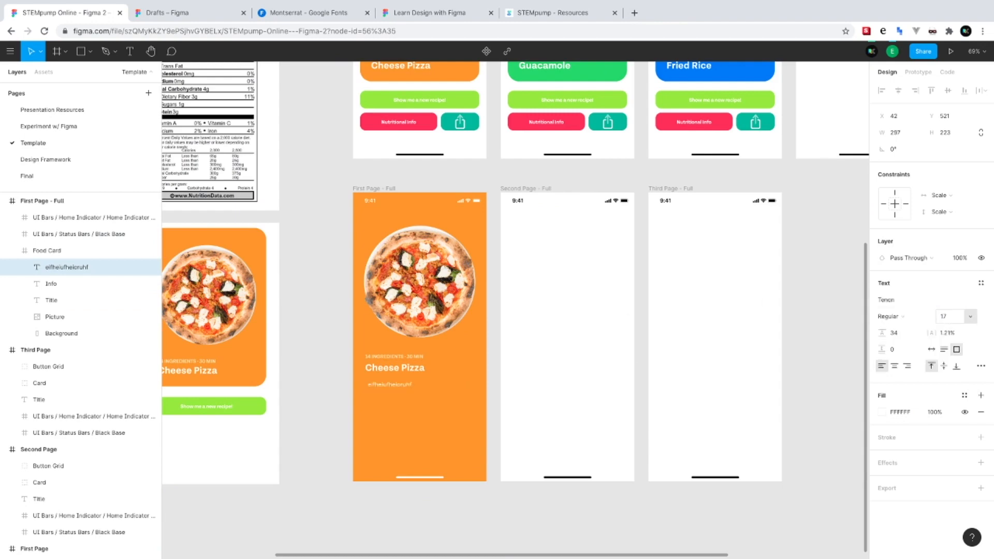
Align the placeholder text, Info and Title on First Page - Full at X 20
left_click(902, 135)
left_click(892, 119)
type("20")
key("Return")
left_click(377, 363)
left_click(387, 355)
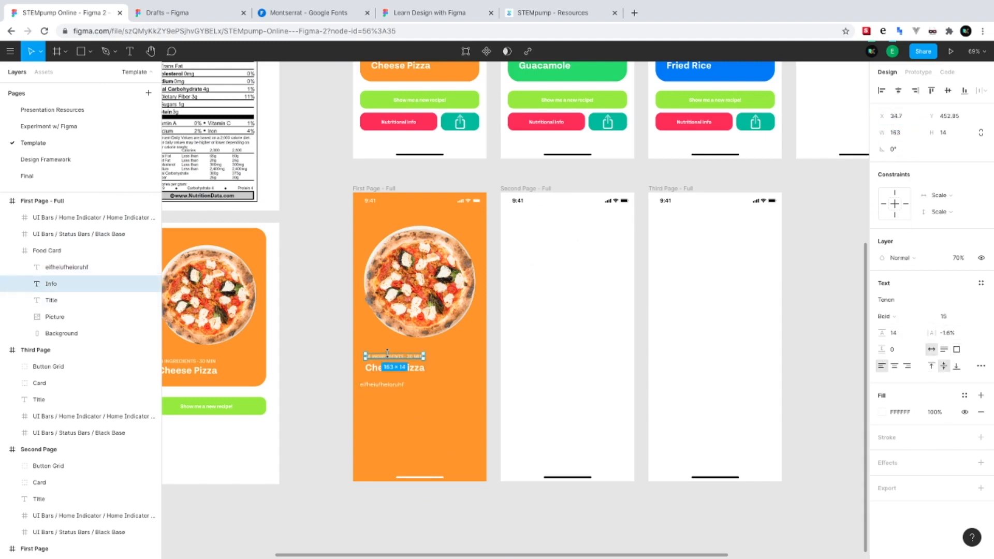
left_click(78, 300, "shift")
left_click(902, 117)
type("20")
key("Return")
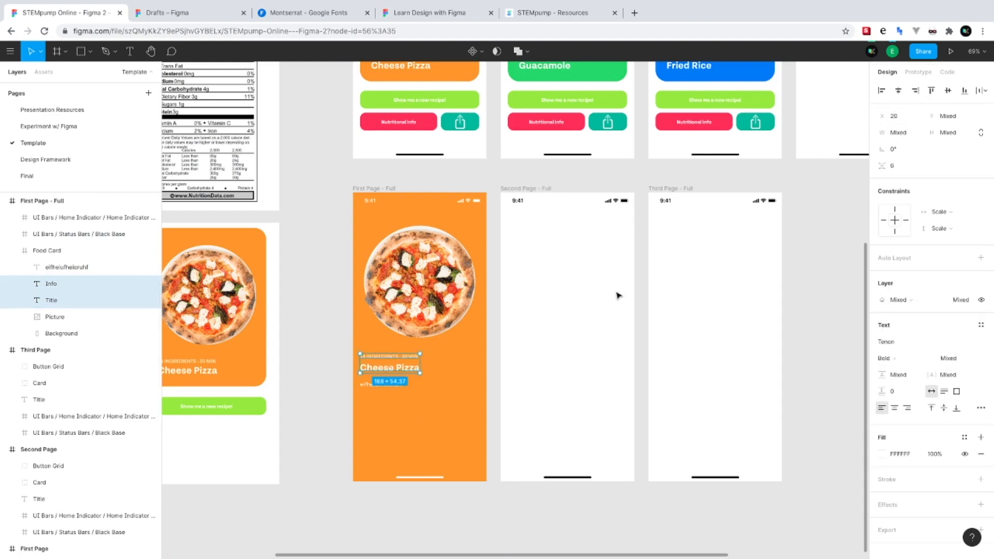
Replace the placeholder with seven lines of filler text beginning "jfoehoureouernfourej" to fill the text box
left_click(400, 394)
type("jfoehoureouernfourej gefriougourtfmotr")
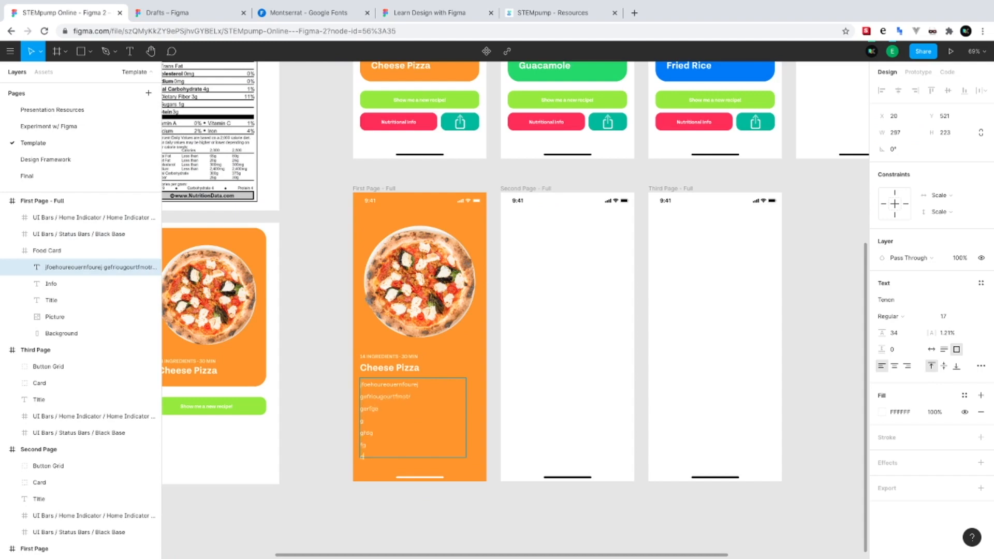
left_click(417, 524)
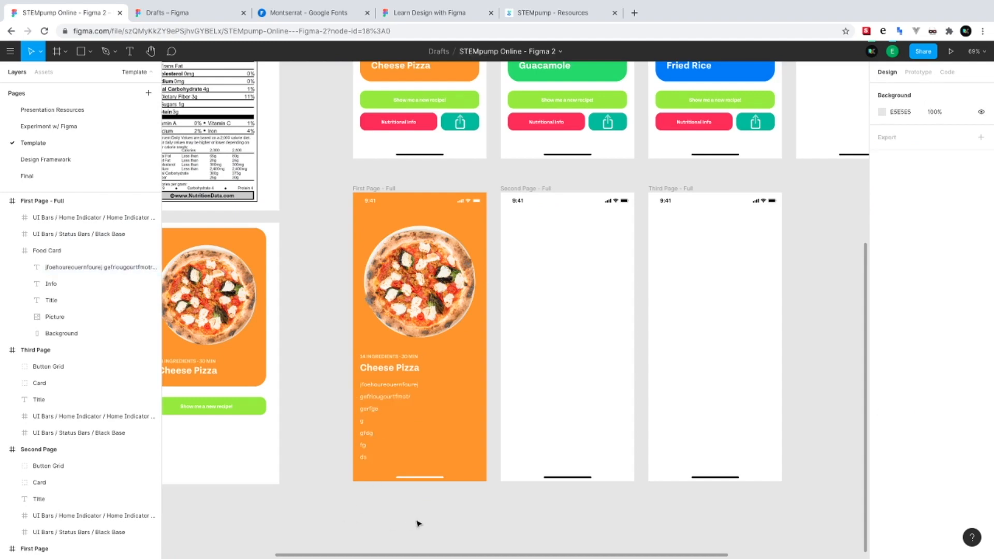
Copy the Food Card from First Page - Full into the Second Page - Full and Third Page - Full frames
scroll(362, 414, "right", 4)
left_click(319, 365)
scroll(349, 209, "up", 2)
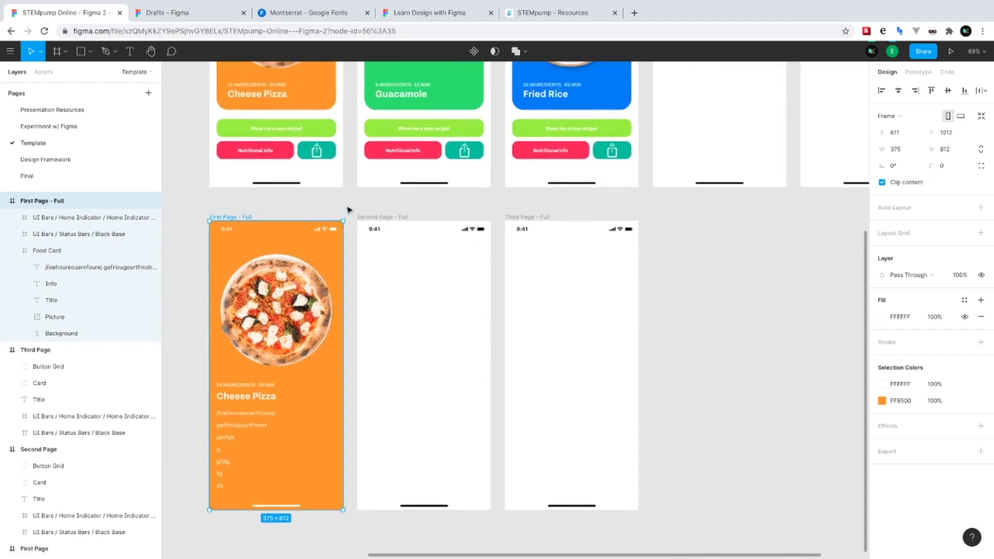
scroll(348, 209, "down", 2)
left_click(7, 202)
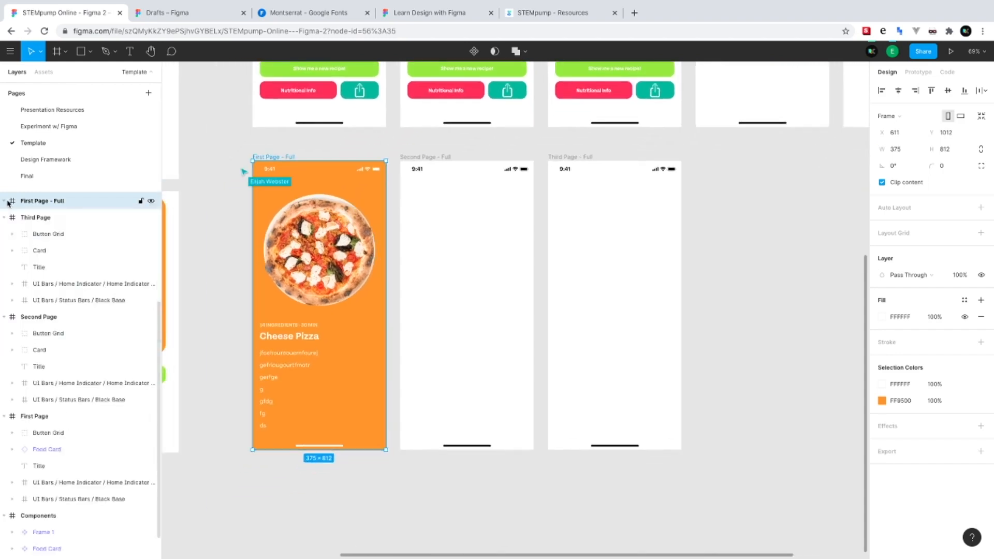
left_click(4, 201)
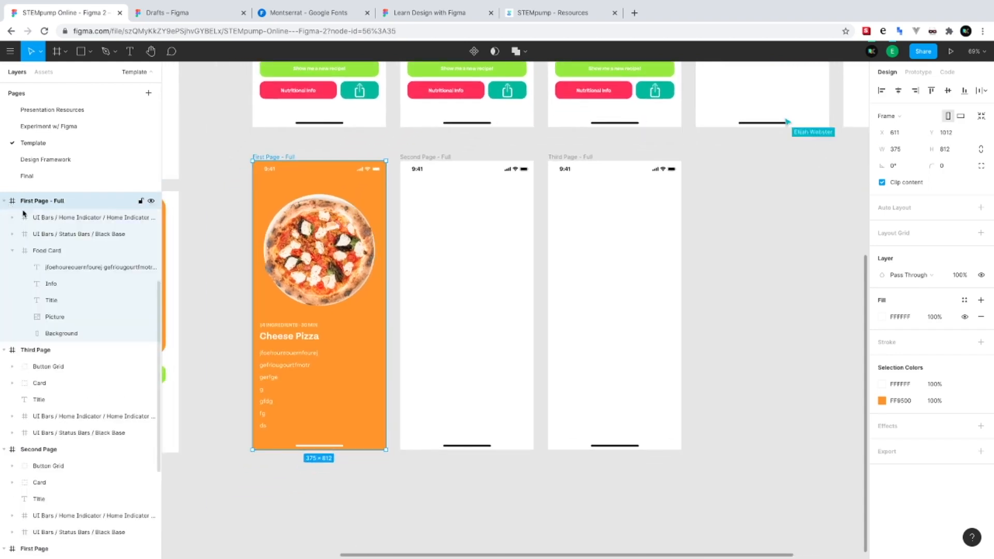
left_click(11, 251)
left_click(46, 254)
left_click(460, 292)
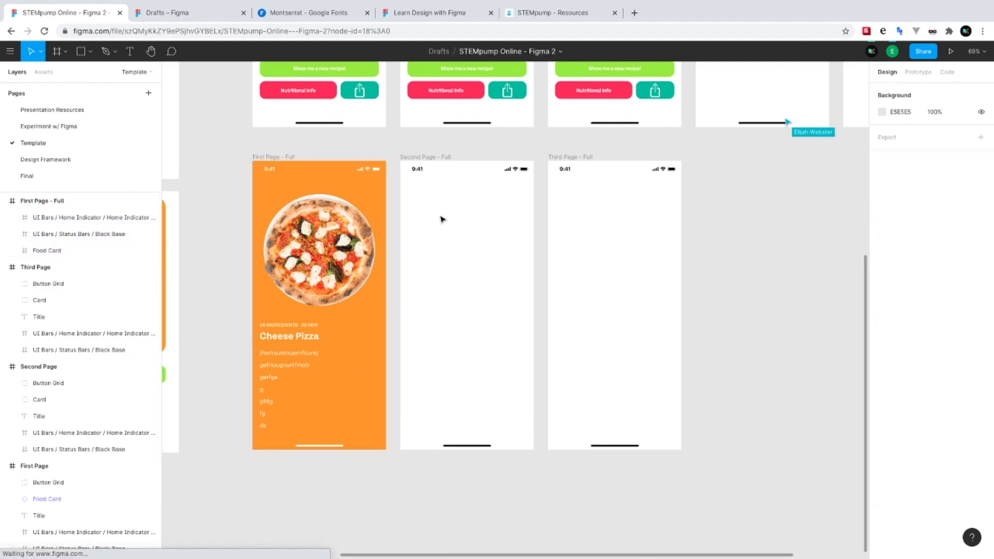
left_click(412, 157)
key("ctrl+v")
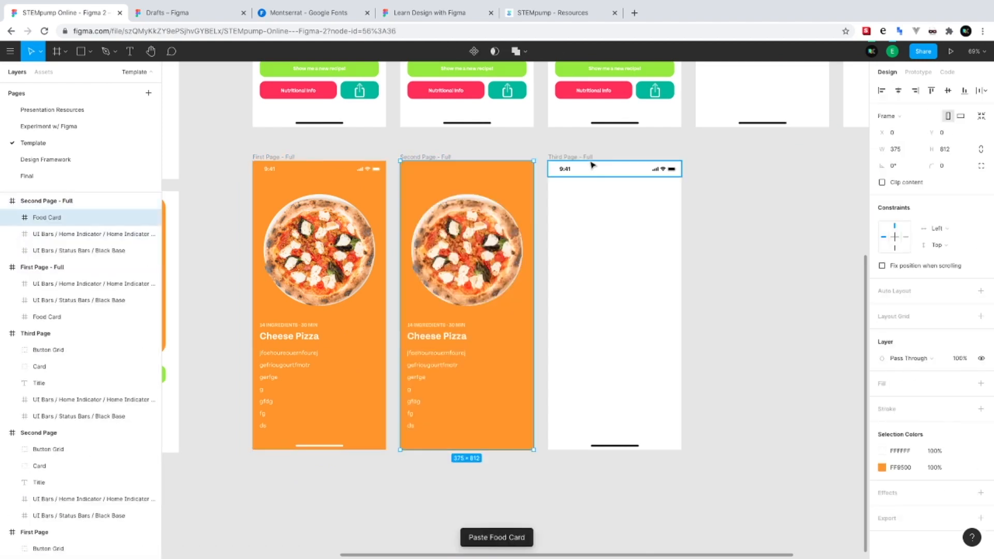
left_click(574, 157)
key("ctrl+v")
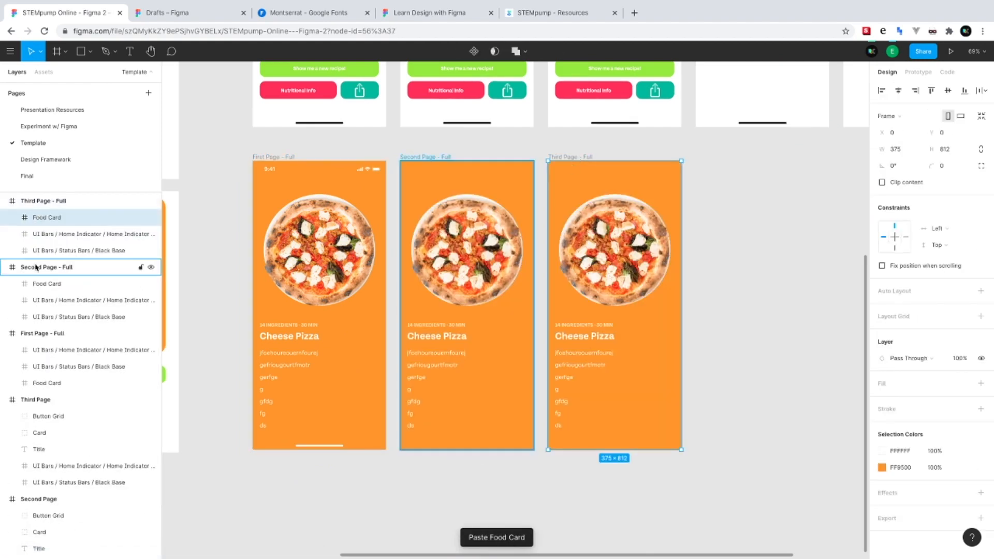
Move the status bar and home indicator layers above the Food Card in Third Page - Full and Second Page - Full
left_click(41, 234)
left_click(42, 252, "shift")
left_click_drag(42, 252, 46, 215)
left_click(68, 300)
left_click(69, 316, "shift")
left_click_drag(76, 318, 59, 288)
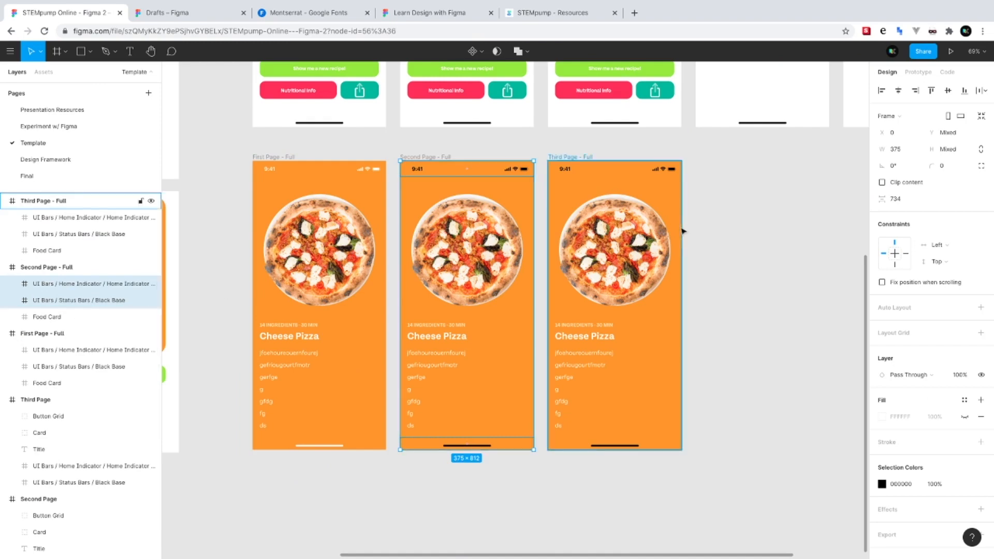
Recolor the status bars and home indicators of Second Page - Full and Third Page - Full to FFFFFF
left_click(900, 484)
type("FFFFFF")
key("Return")
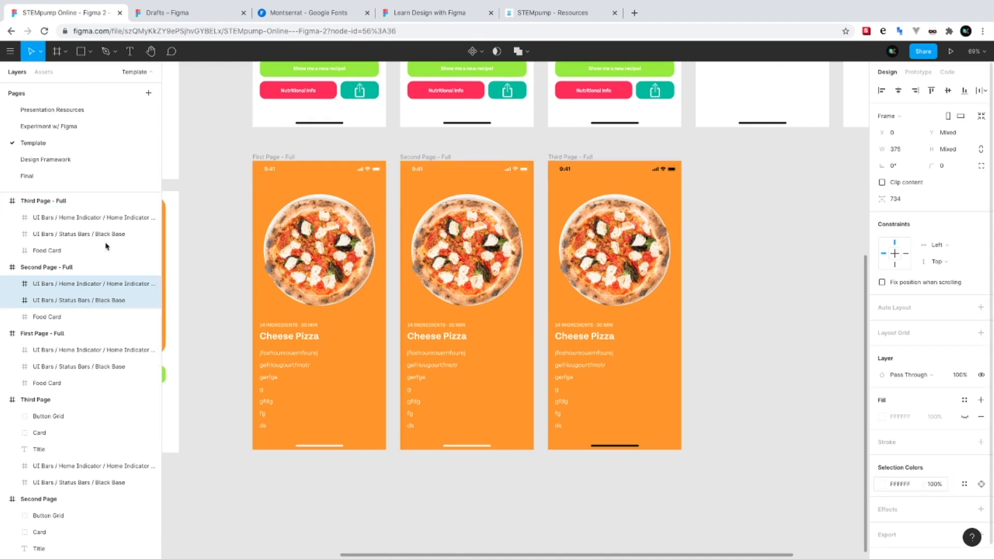
left_click(44, 234)
left_click(42, 219, "shift")
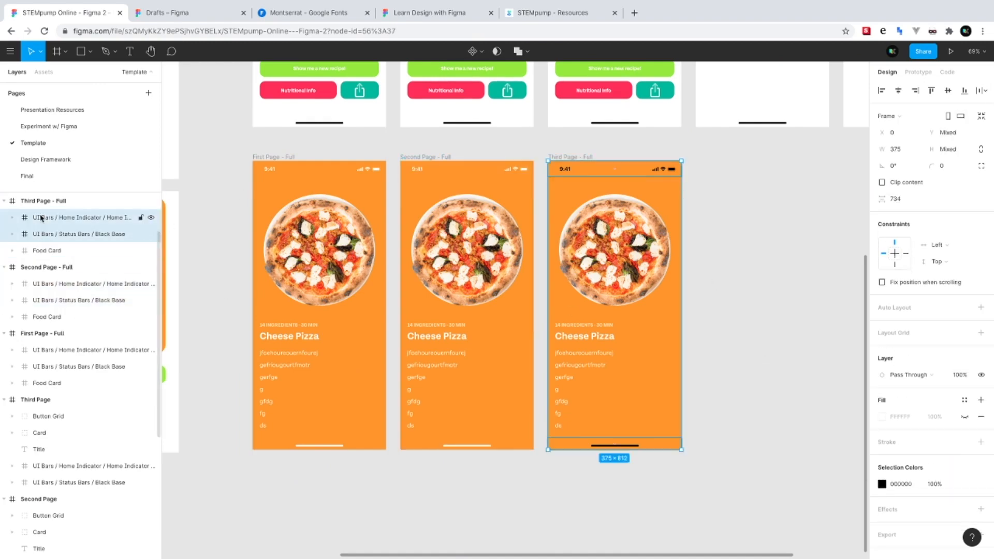
left_click(901, 484)
type("FFFFFF")
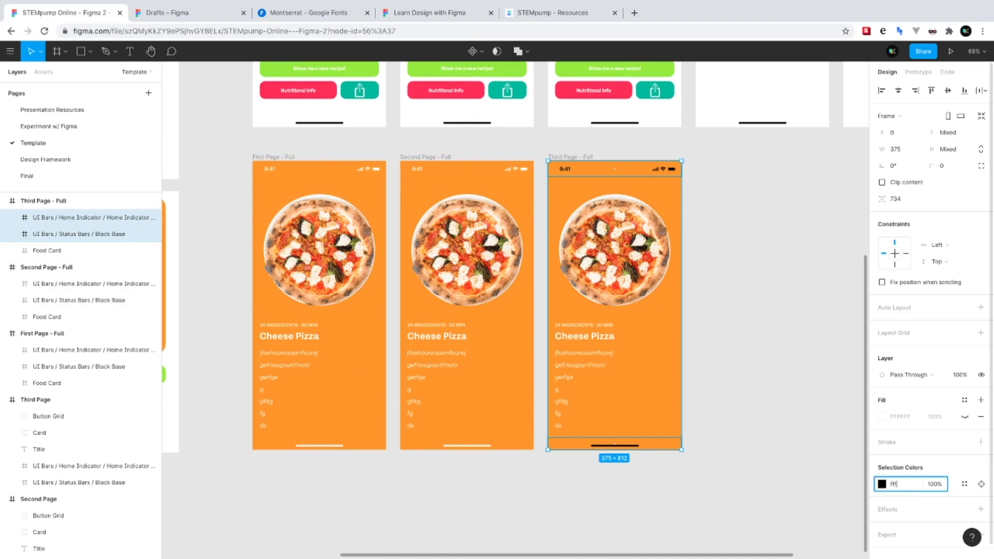
key("Return")
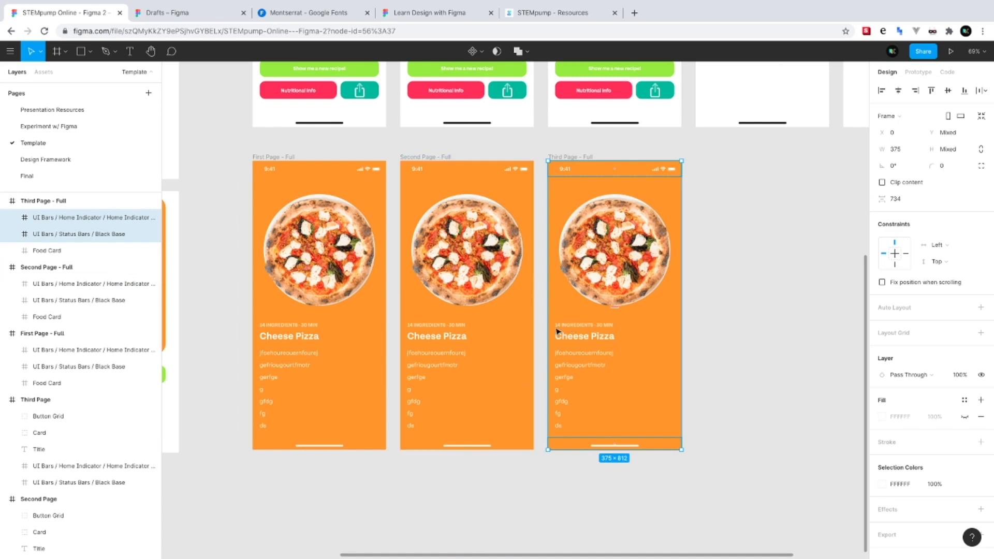
Recolor the Food Card background in Second Page - Full to 4CD964, sampled from the Guacamole card
scroll(489, 295, "up", 1)
scroll(489, 295, "up", 5)
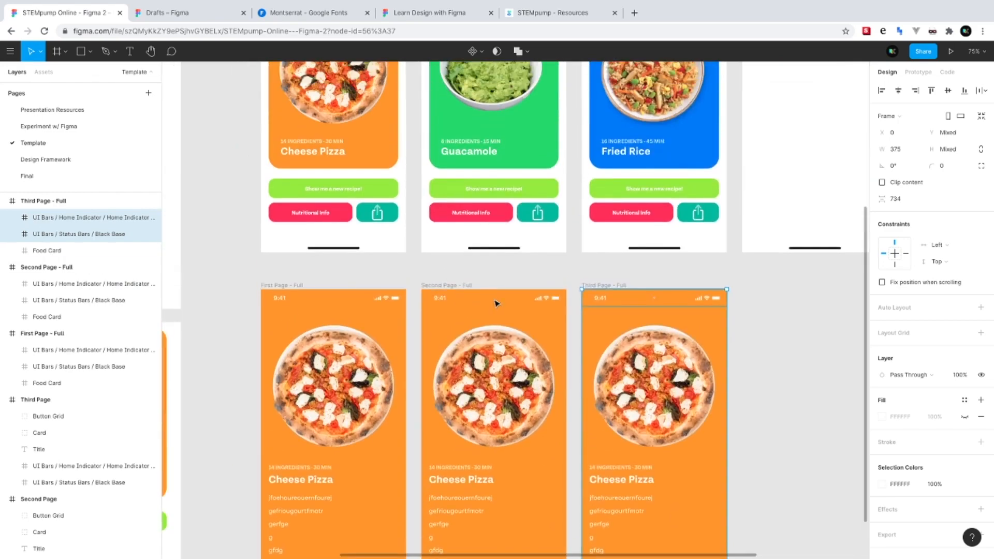
left_click(507, 319)
double_click(507, 319)
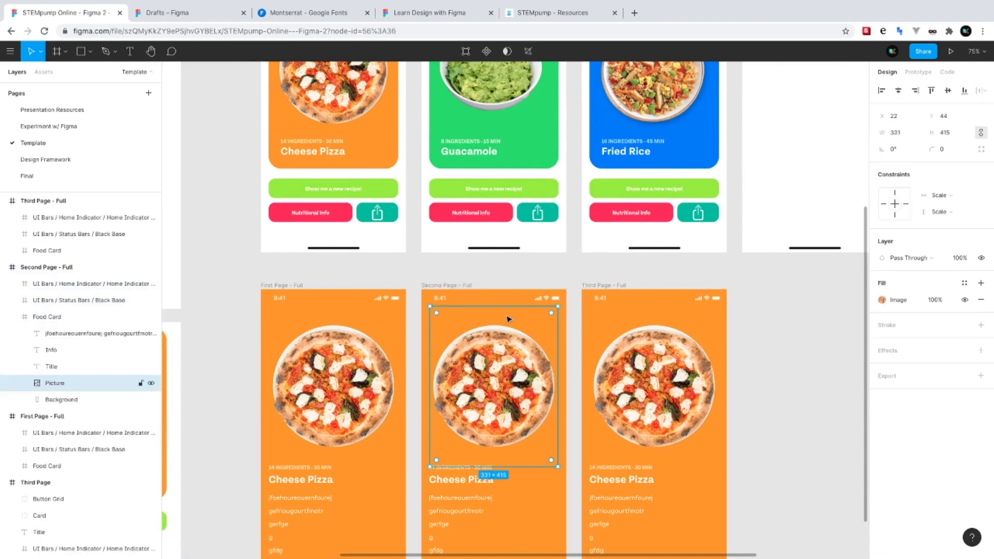
left_click(61, 399)
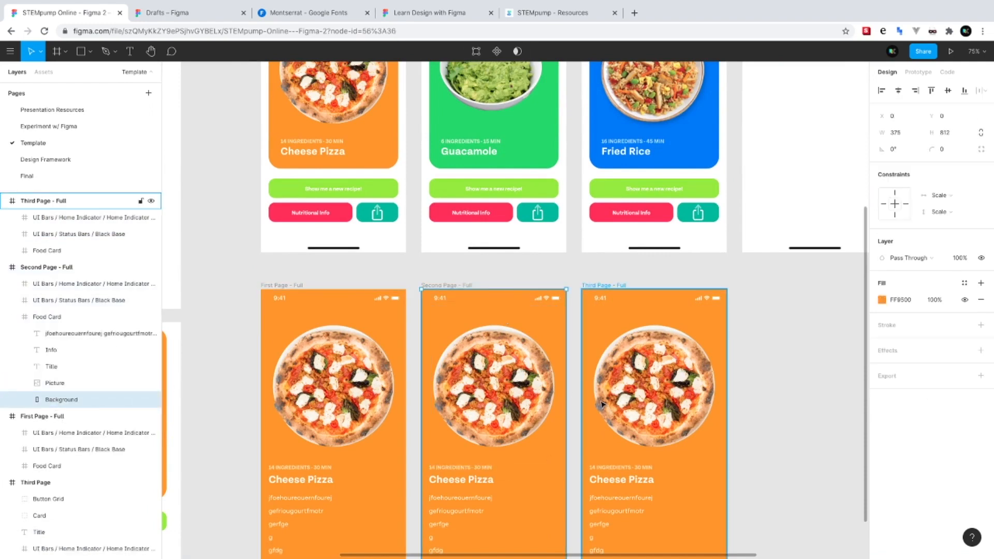
left_click(882, 300)
left_click(759, 443)
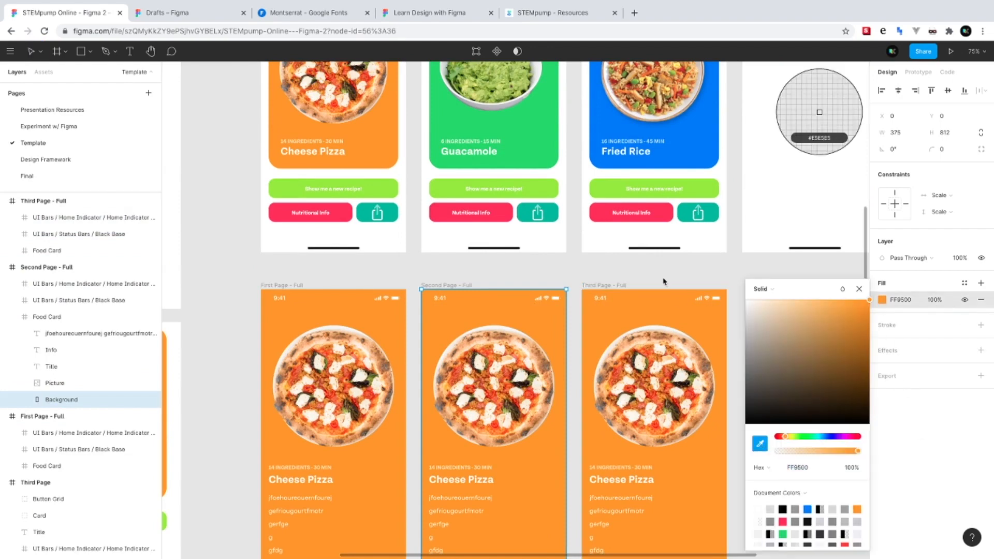
left_click(549, 138)
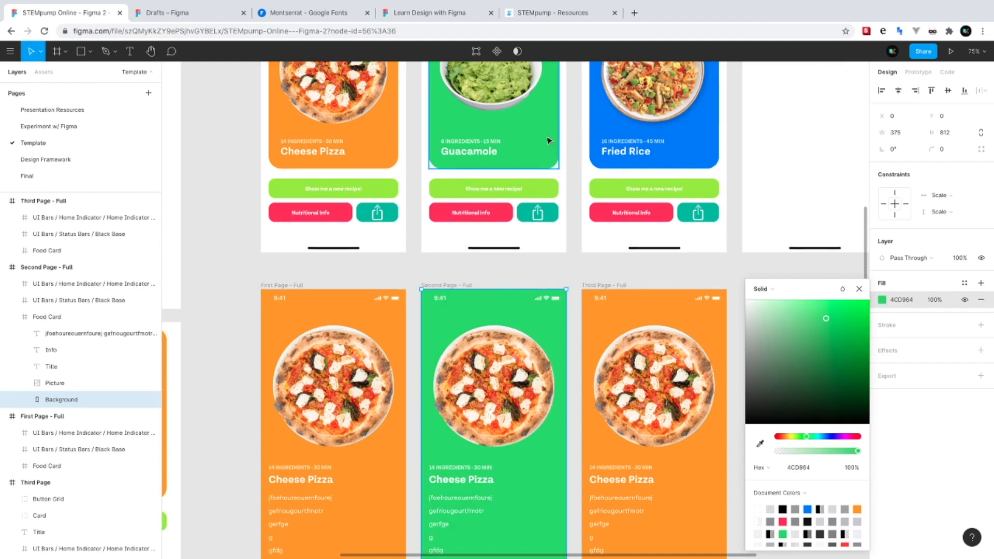
Recolor the orange of Third Page - Full to 007AFF, sampled from the Fried Rice card
scroll(607, 307, "right", 1)
left_click(643, 292)
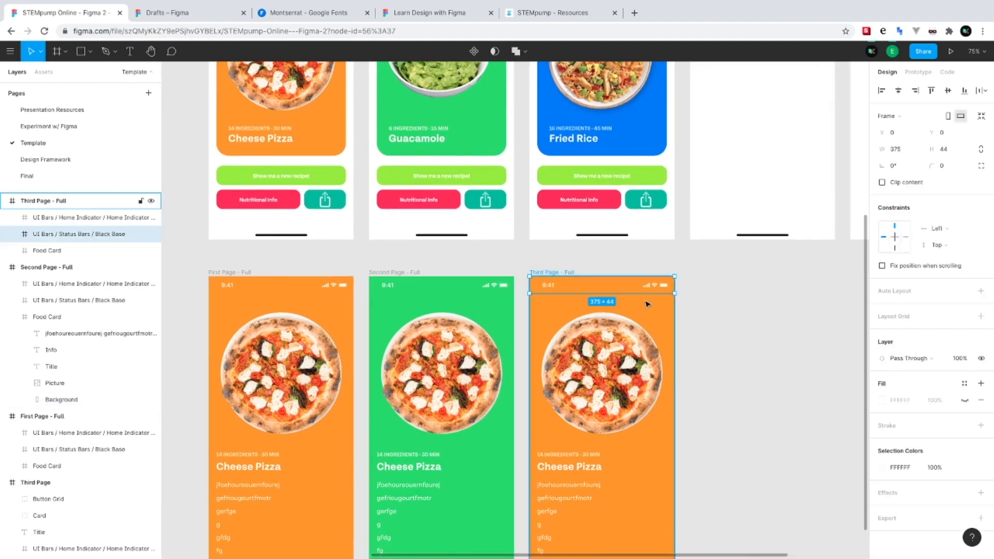
left_click(645, 302)
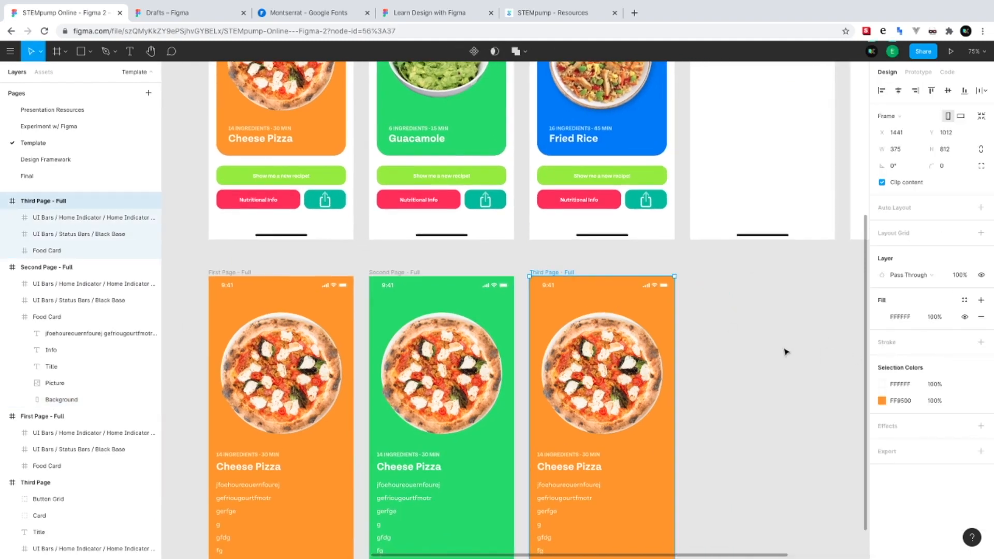
left_click(880, 401)
left_click(759, 444)
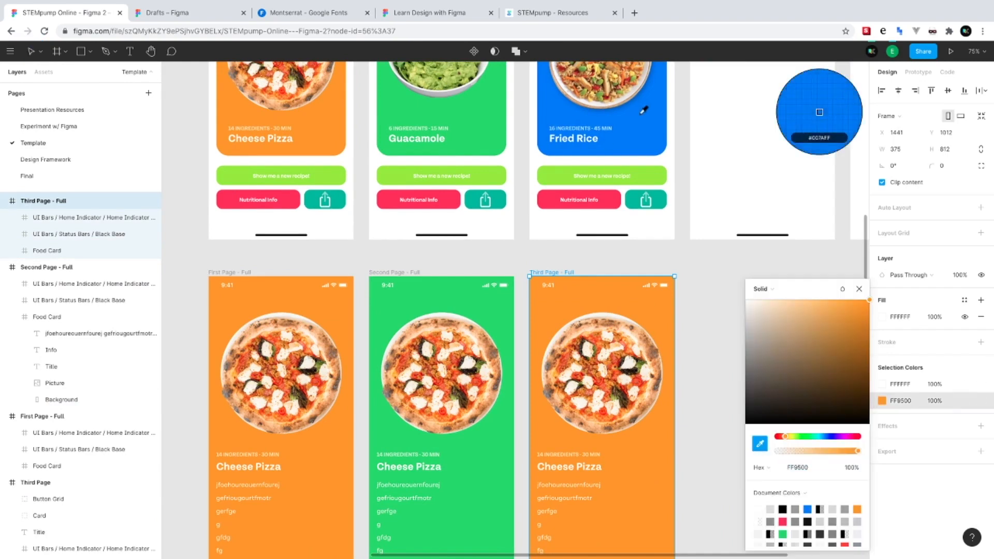
left_click(819, 111)
Change the food card titles to "Guacamole" in Second Page - Full and "Fried Rice" in Third Page - Full
left_click(414, 468)
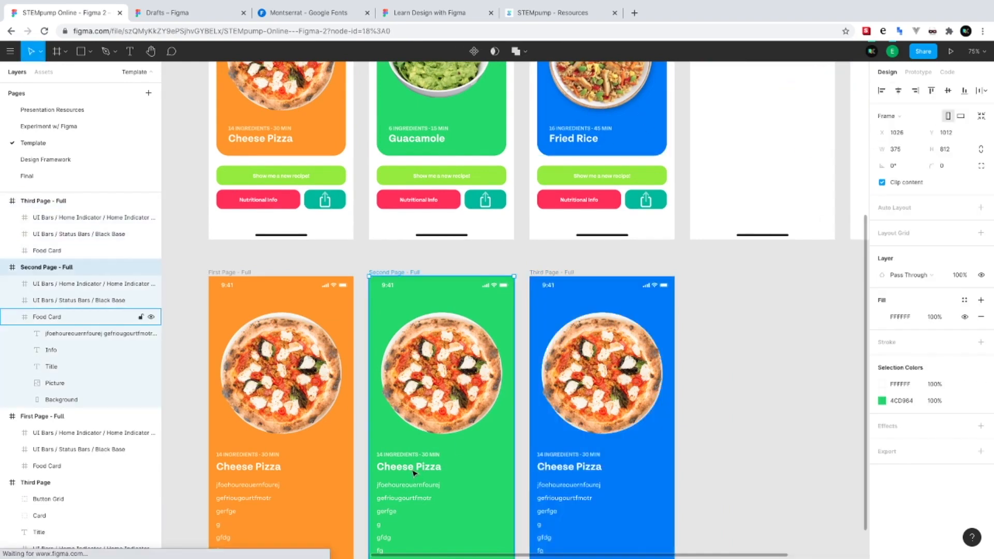
scroll(414, 473, "down", 3)
double_click(391, 400)
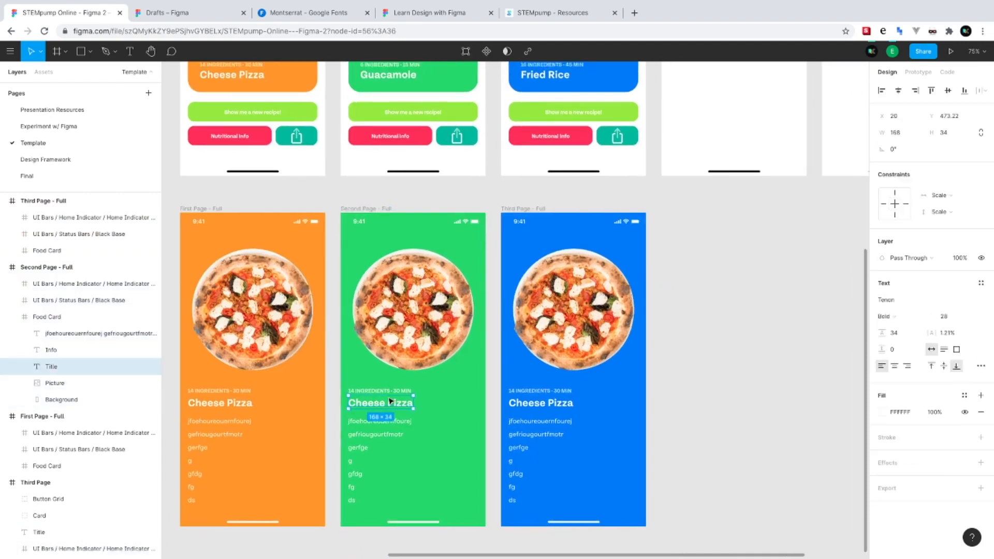
scroll(391, 400, "up", 2)
double_click(373, 440)
type("Guacamole")
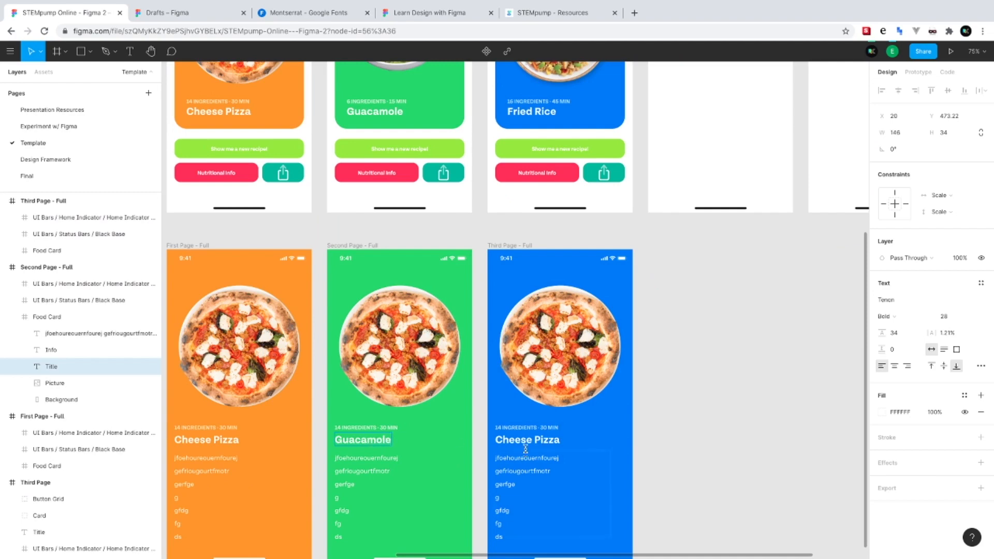
left_click(527, 442)
key("Return")
type("Fried Rice")
Set the info lines to "16 INGREDIENTS · 45 MIN" for Fried Rice and "6 INGREDIENTS · 15 MIN" for Guacamole on the full pages
left_click(512, 426)
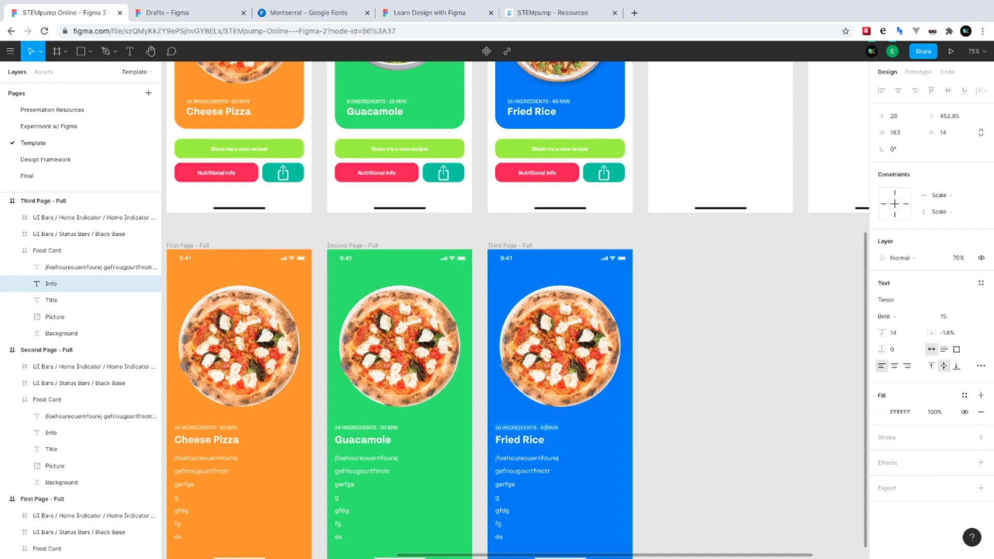
left_click(379, 427)
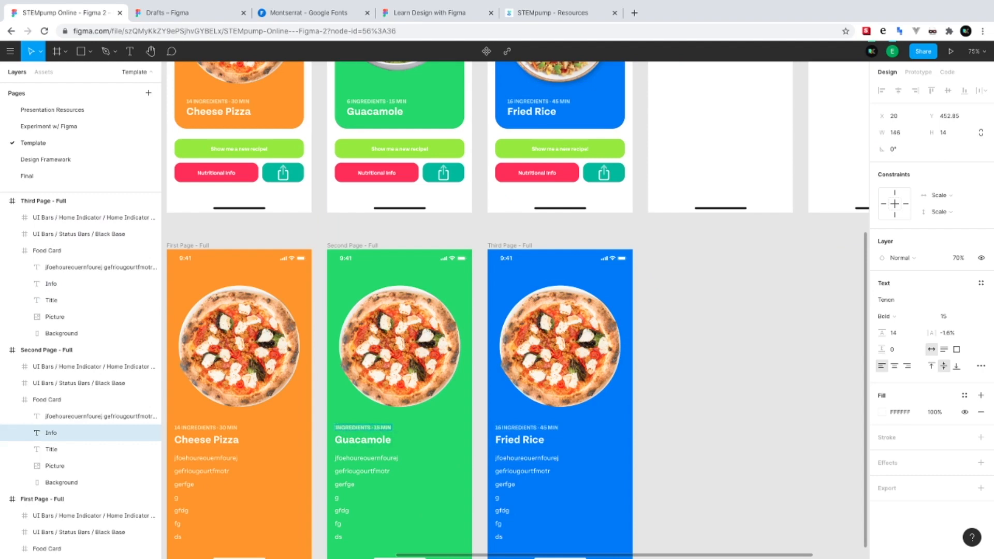
Delete the pizza pictures from Second Page - Full and Third Page - Full
left_click(401, 359)
key("Delete")
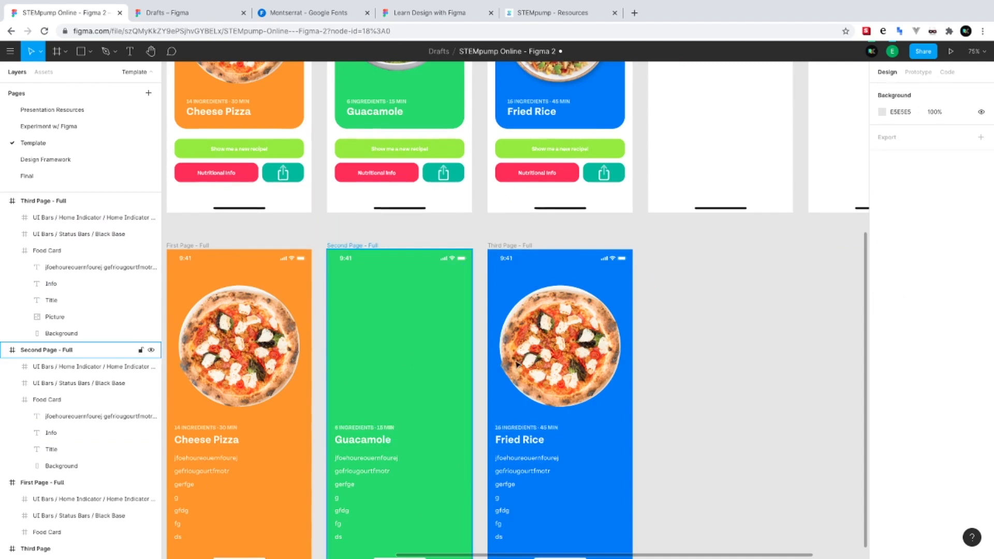
left_click(518, 364)
left_click(551, 351)
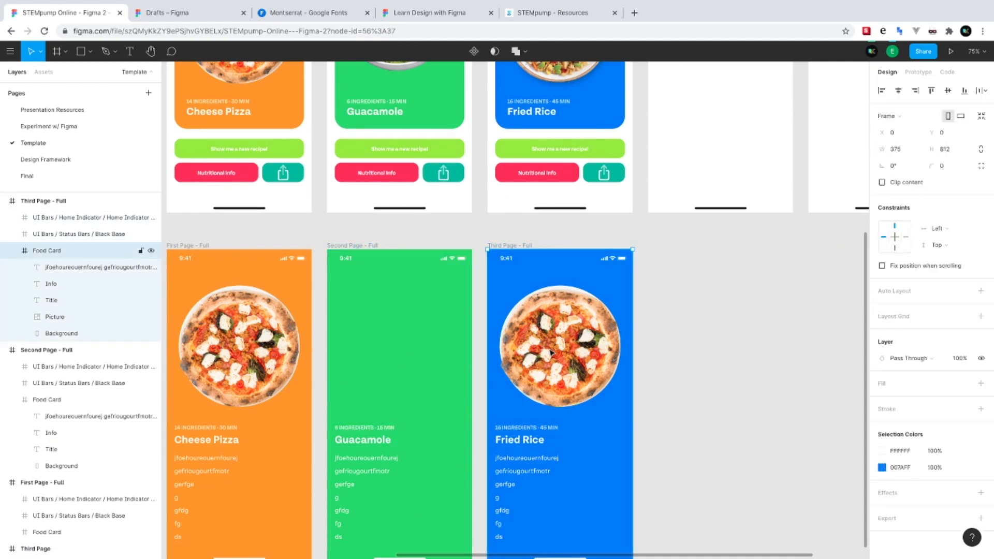
left_click(551, 352)
key("Delete")
scroll(533, 357, "down", 5)
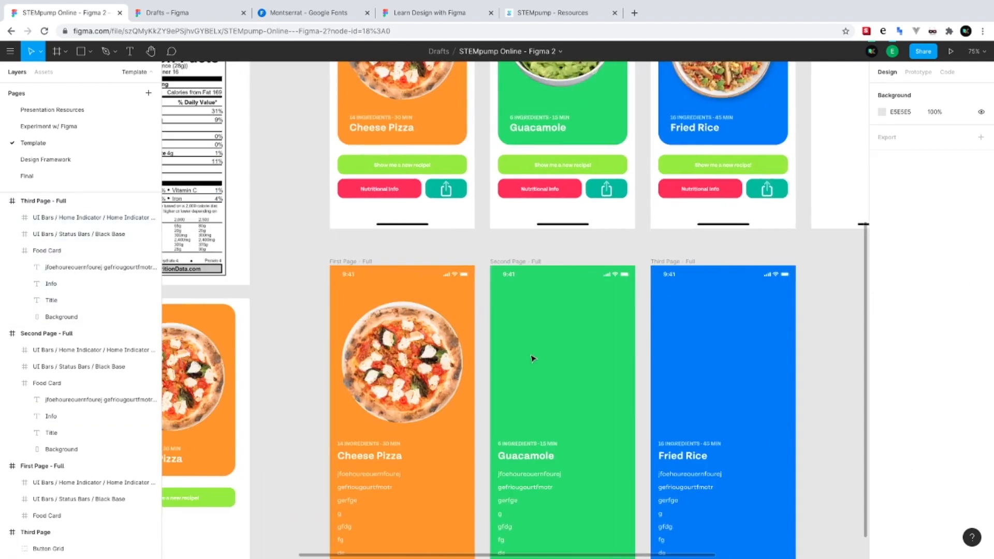
Copy the guacamole image from Second Page into Second Page - Full and place it above the text at X 48, Y 142
double_click(557, 137)
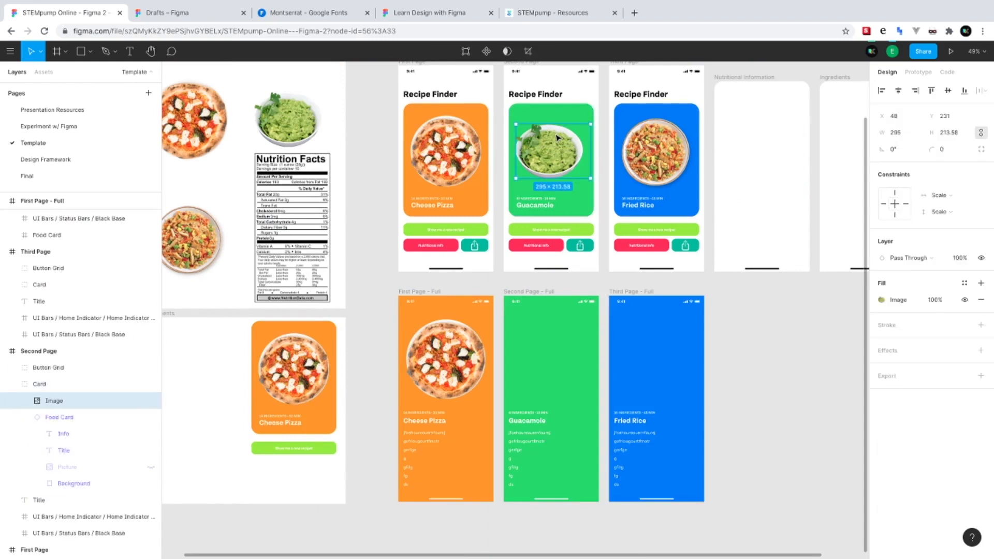
left_click(548, 380)
key("ctrl+v")
left_click_drag(551, 409, 554, 370)
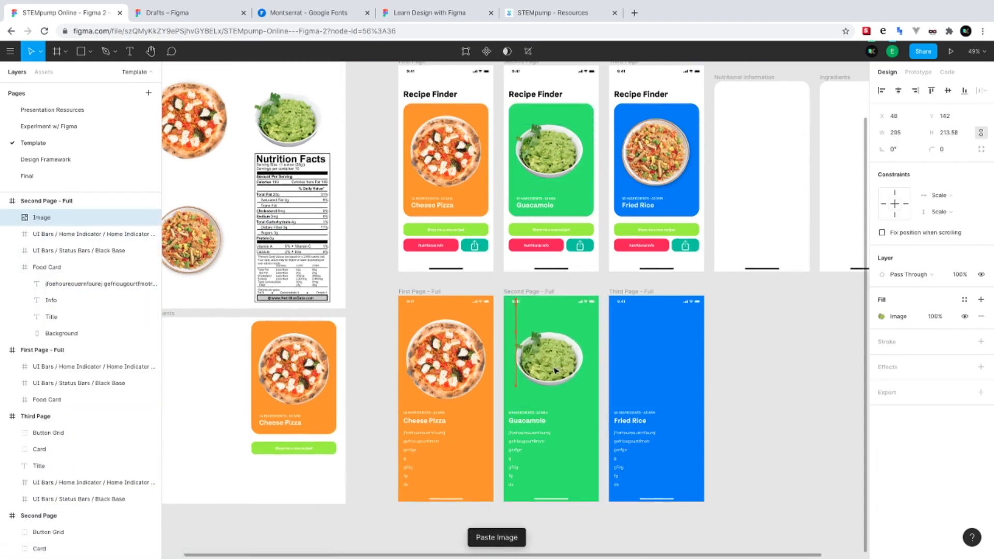
Copy the fried rice image from Third Page into Third Page - Full, above the card's text
double_click(672, 159)
left_click(678, 364)
key("ctrl+v")
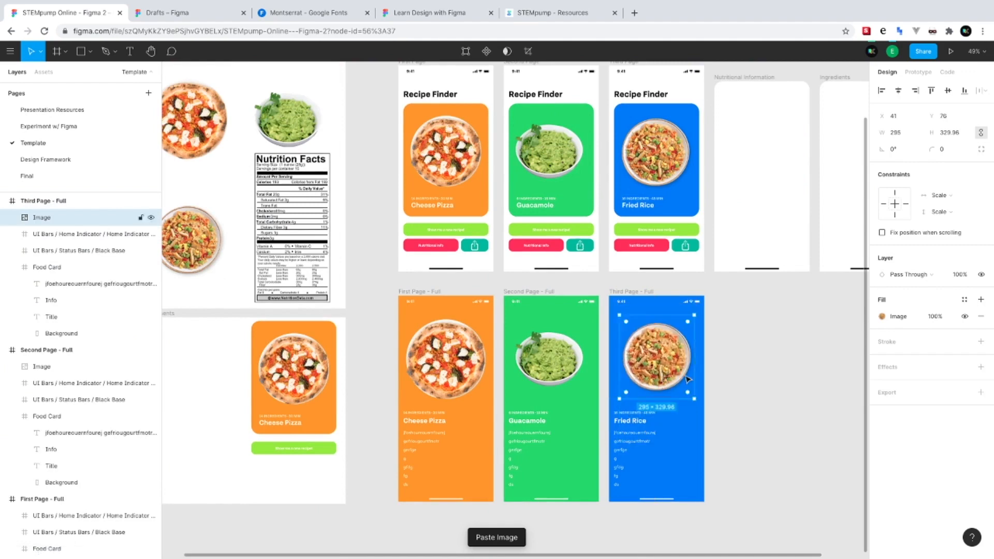
left_click(709, 386)
Copy the "Recipe Finder" title from Third Page into the Nutritional Information frame
scroll(668, 402, "right", 3)
scroll(668, 401, "up", 2)
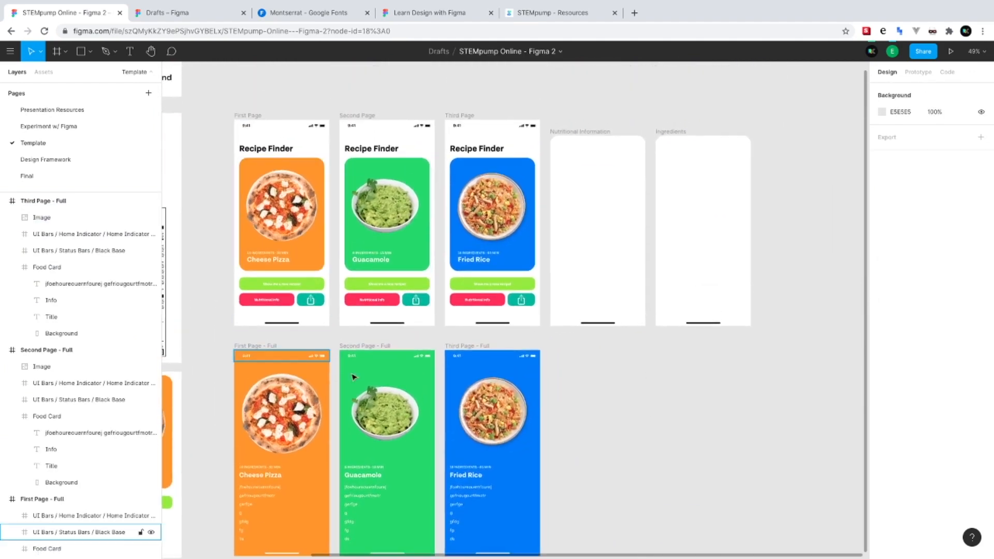
scroll(468, 275, "right", 3)
scroll(468, 275, "up", 2)
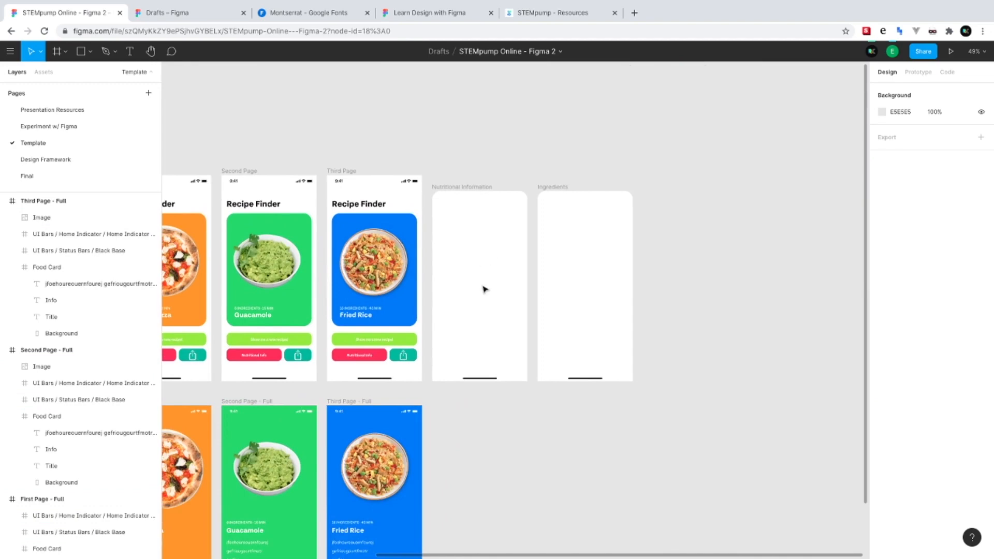
scroll(430, 289, "up", 5)
left_click(379, 300)
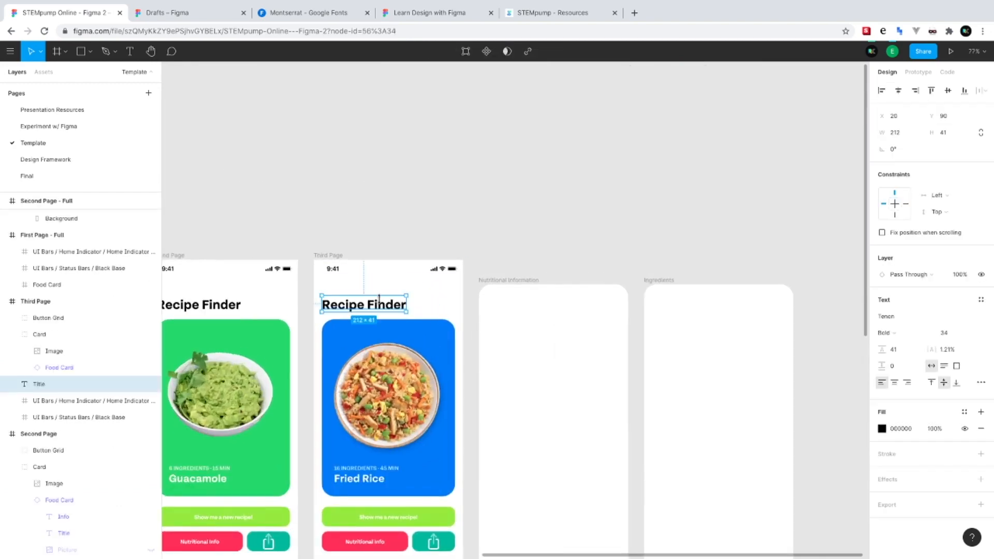
left_click(536, 336)
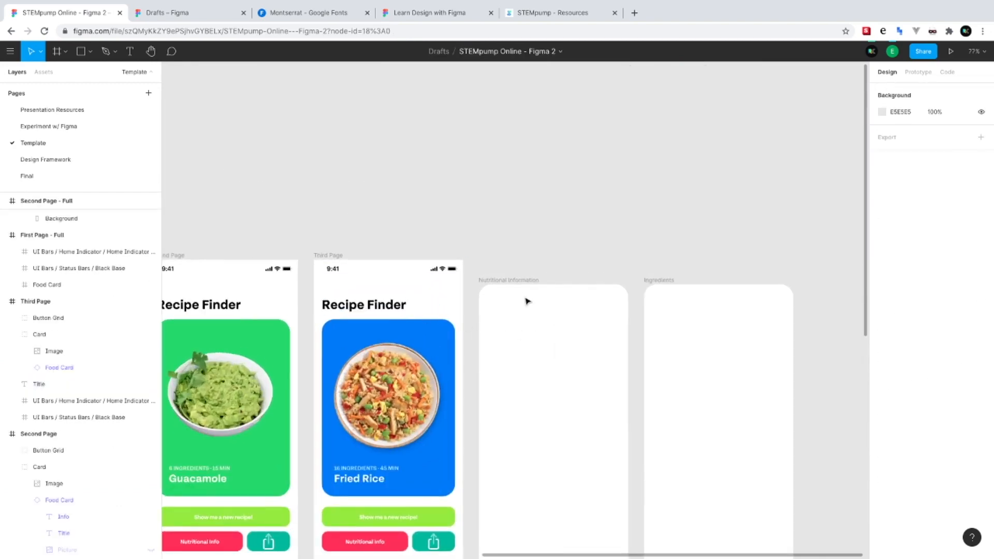
left_click(509, 285)
key("ctrl+v")
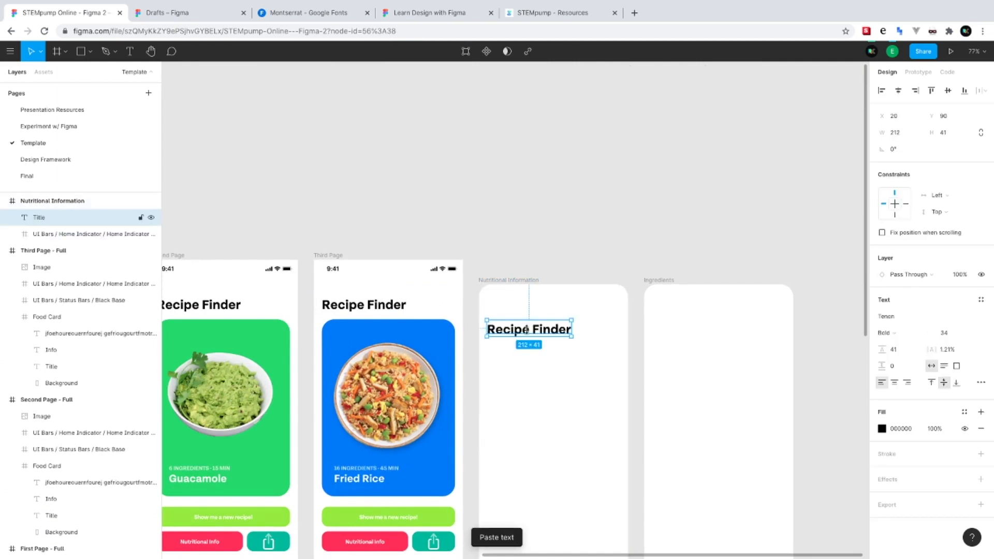
Change the pasted title's text to "Nutritional Information"
double_click(525, 329)
type("ritional Informa")
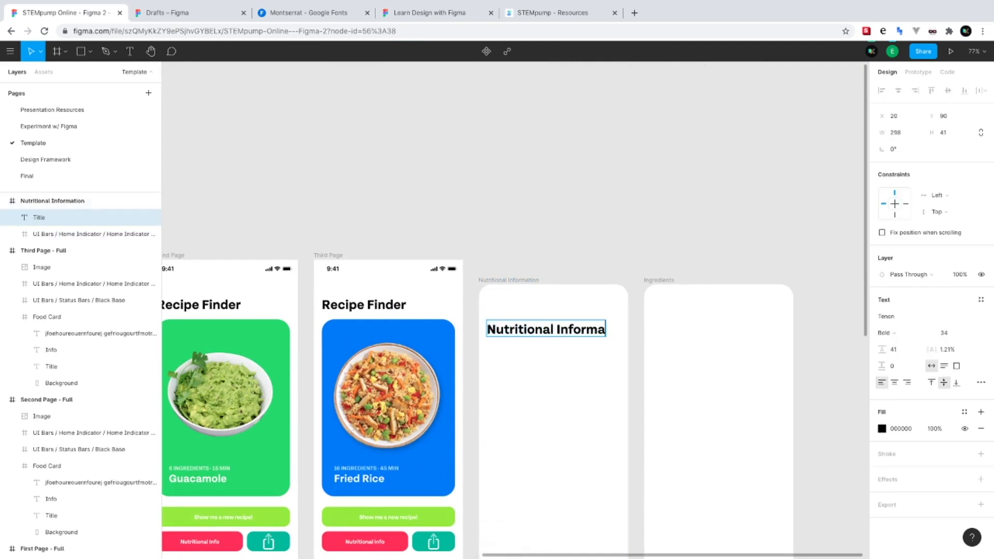
type("tion")
key("Escape")
Move the Nutritional Information title up in its frame and break it into two lines after "Nutritional"
left_click_drag(540, 329, 535, 305)
double_click(553, 308)
left_click(550, 306)
key("Return")
key("Escape")
double_click(484, 312)
left_click(484, 312)
key("BackSpace")
key("Escape")
Position the two-line title at X 20, Y 20 in the Nutritional Information frame
left_click_drag(534, 311, 530, 304)
key("shift+Right")
key("shift+Right")
key("shift+Down")
left_click(570, 393)
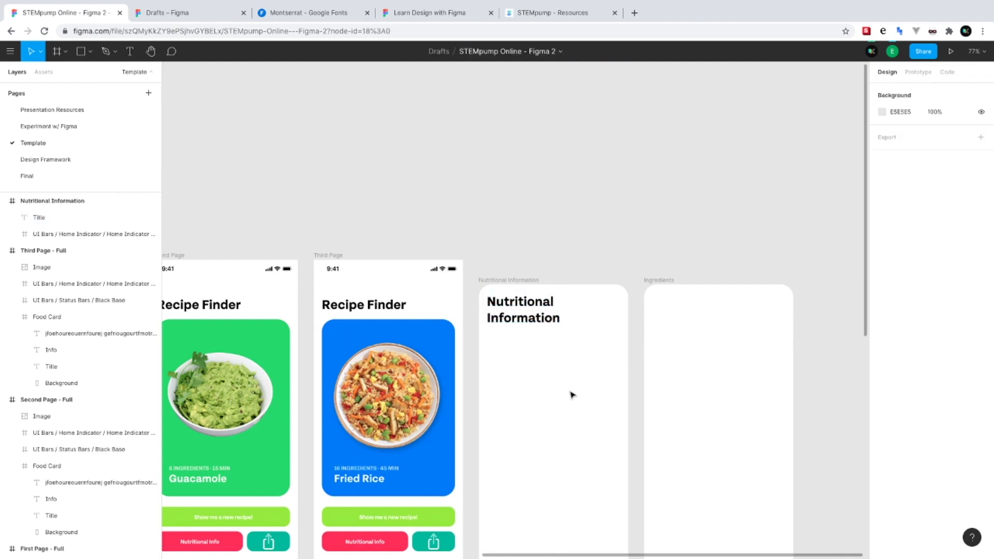
Paste the copied "Recipe Finder" title into the Ingredients frame
scroll(568, 390, "down", 1)
left_click(530, 316)
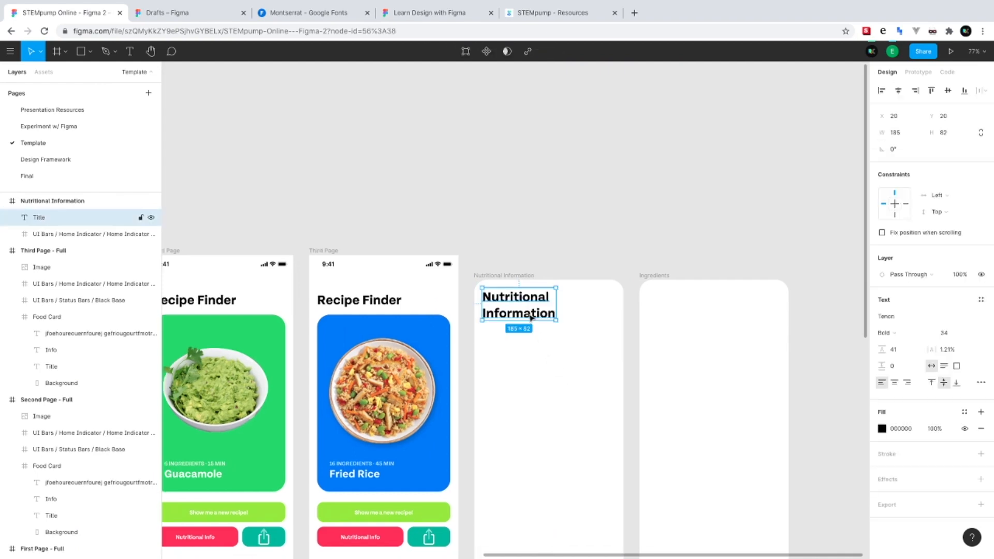
left_click(750, 322)
left_click(654, 277)
key("ctrl+v")
Position the pasted title at X 20, Y 20 in the Ingredients frame
left_click_drag(687, 327, 677, 290)
key("shift+Down")
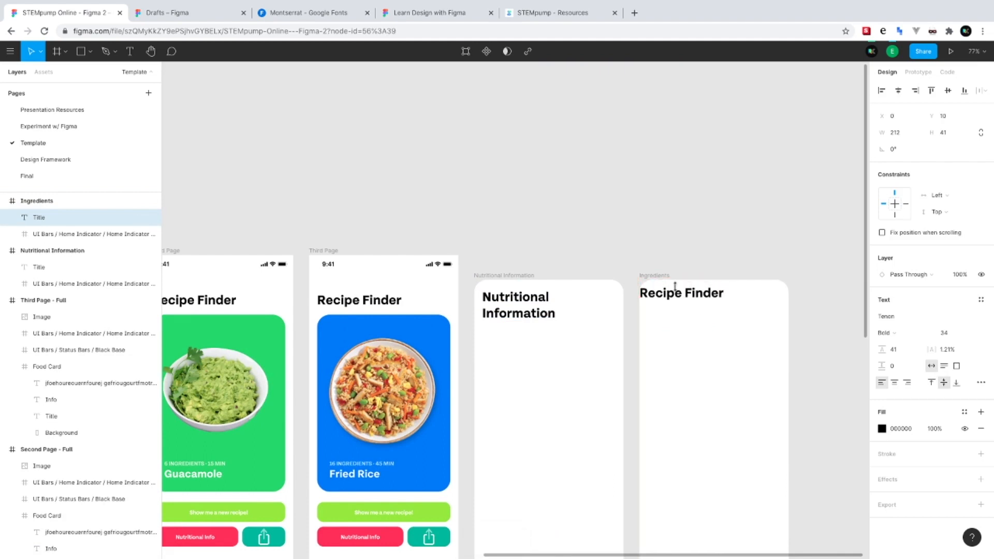
left_click_drag(669, 298, 668, 293)
key("shift+Down")
key("shift+Right")
key("shift+Right")
key("shift+Down")
Change the title text in the Ingredients frame to "Ingredients"
double_click(669, 294)
type("In")
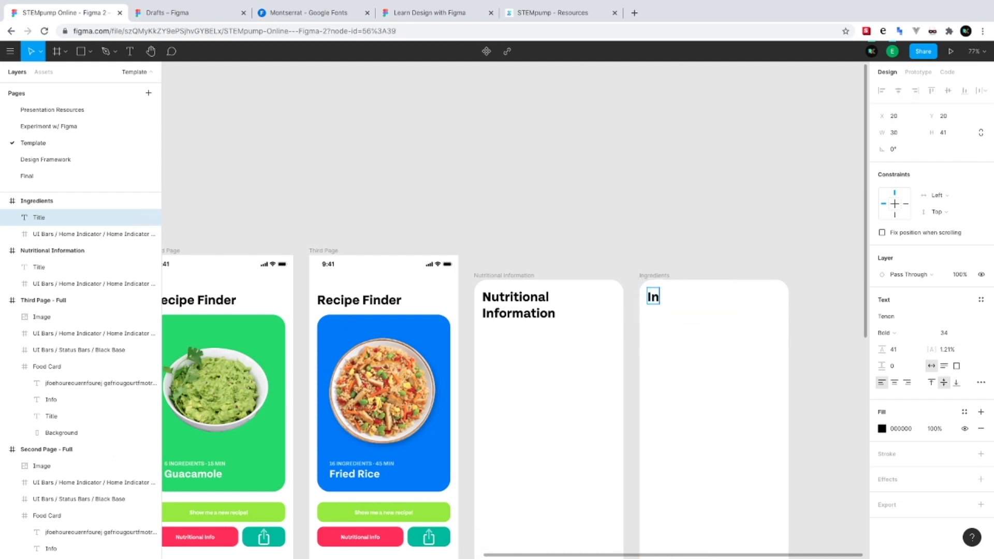
type("gredients")
key("Escape")
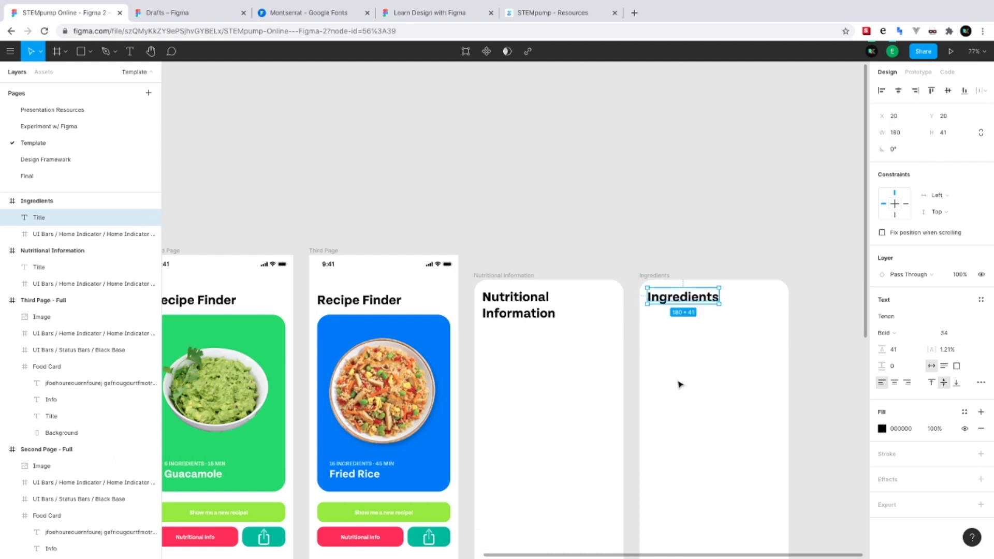
Copy the Nutrition Facts image from Other Assets into the Nutritional Information frame and place it beneath the title
scroll(676, 382, "down", 5)
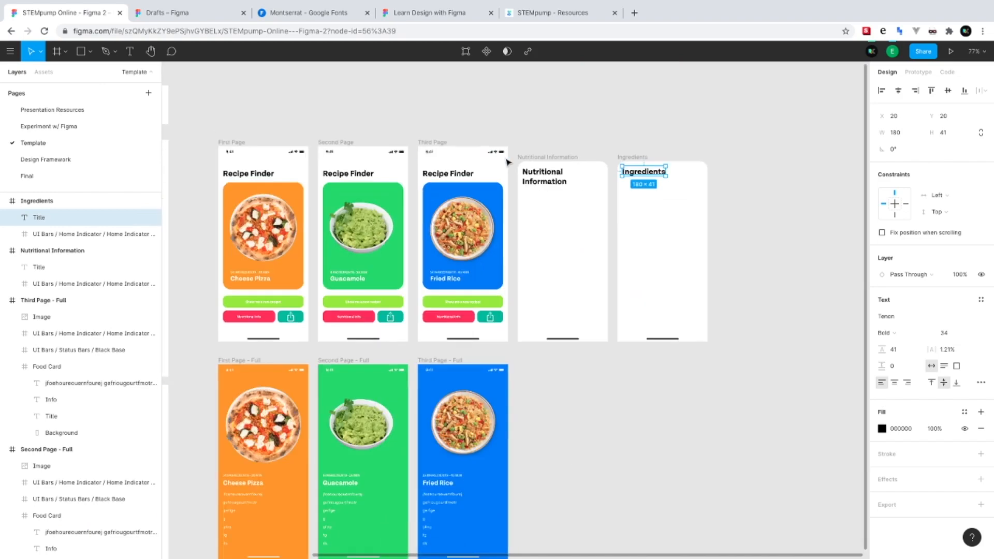
left_click(538, 247)
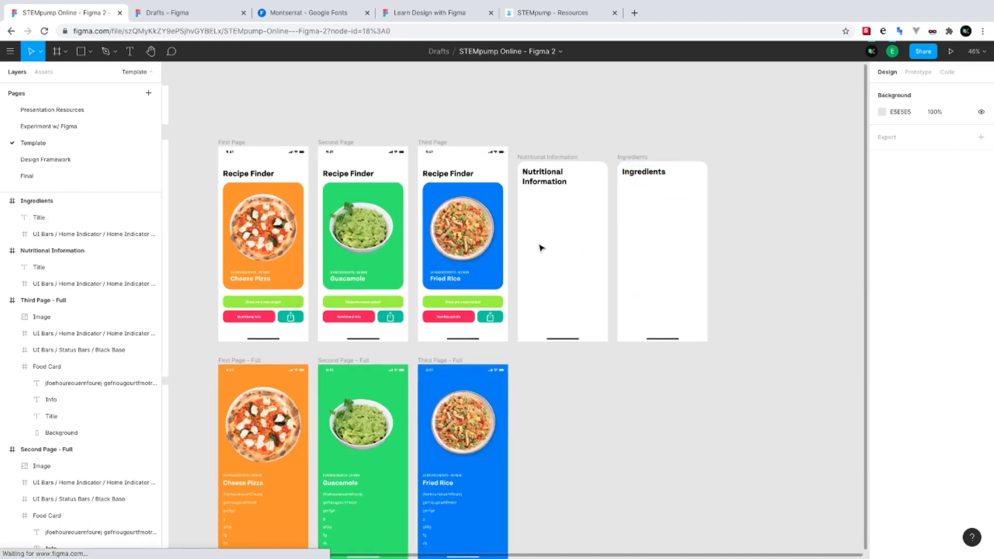
scroll(538, 249, "left", 5)
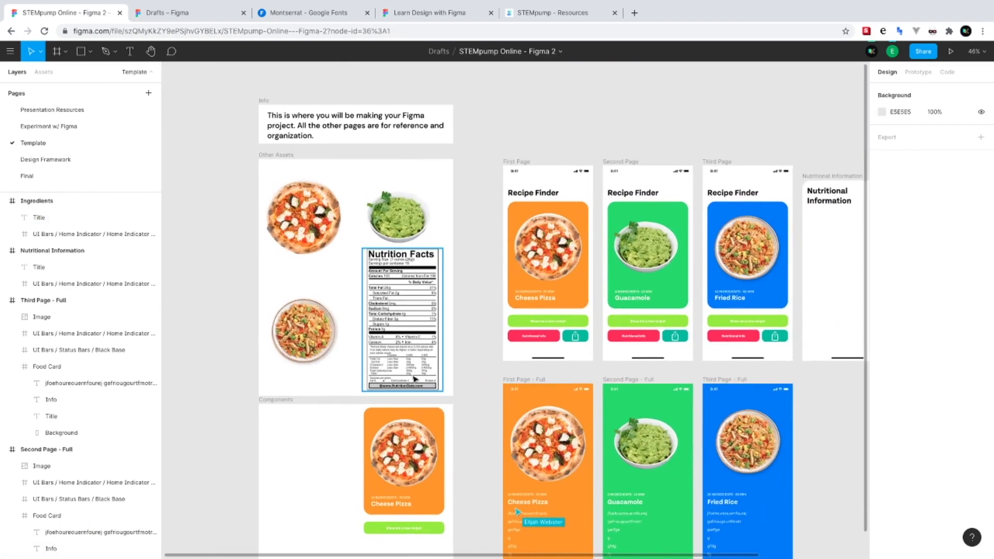
left_click(404, 326)
scroll(583, 321, "right", 2)
scroll(583, 321, "right", 2)
left_click(711, 264)
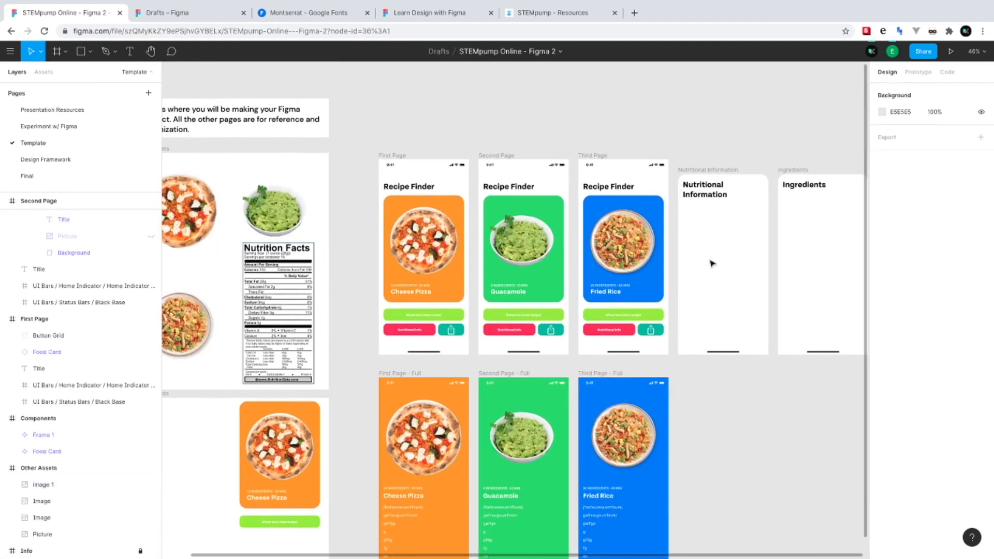
key("ctrl+v")
left_click_drag(269, 348, 714, 311)
left_click(721, 402)
scroll(723, 403, "right", 3)
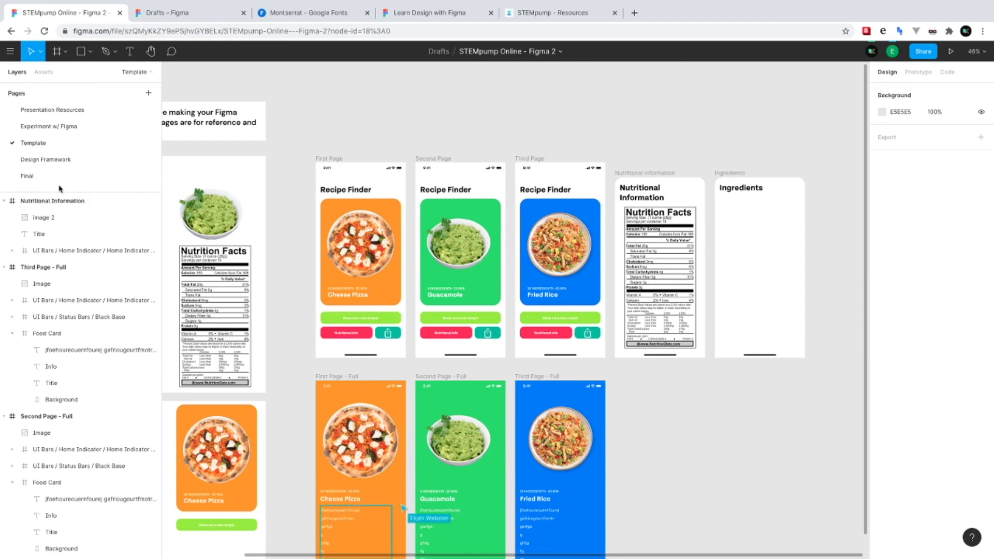
Copy the light single-line table cell with a label and plain value from Table Cells on the Design Framework page
left_click(51, 160)
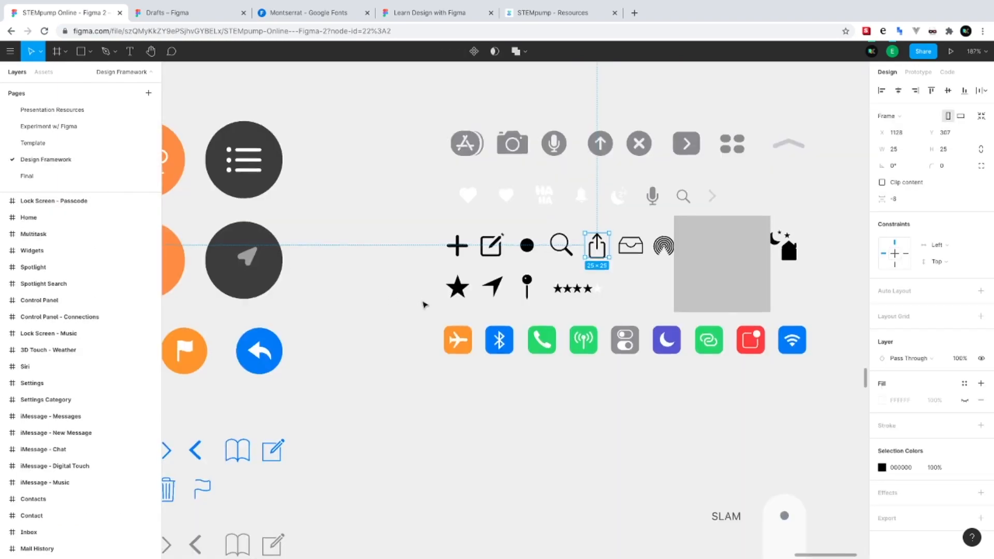
scroll(424, 304, "left", 10)
scroll(424, 304, "down", 4)
scroll(424, 305, "down", 10)
scroll(423, 304, "down", 8)
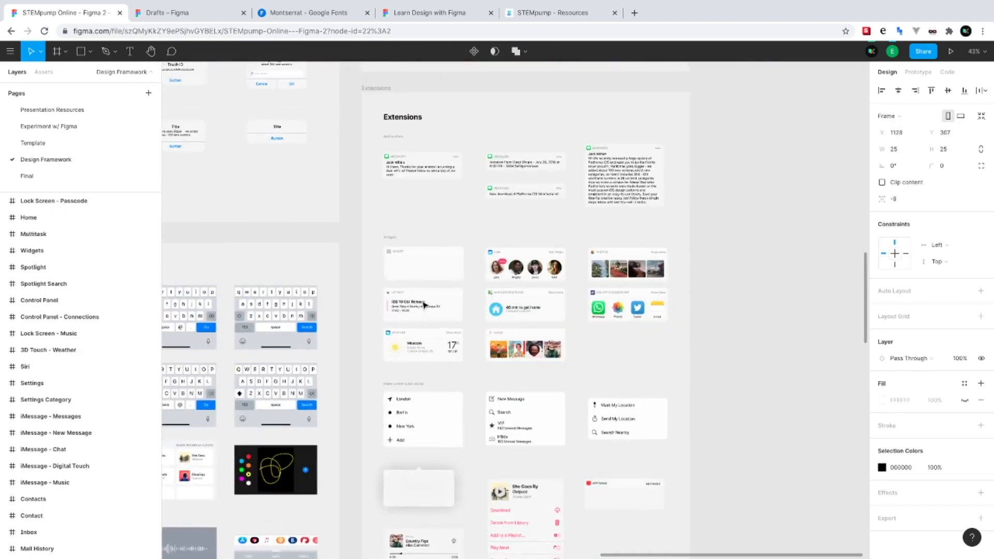
scroll(424, 306, "up", 5)
scroll(433, 195, "up", 2)
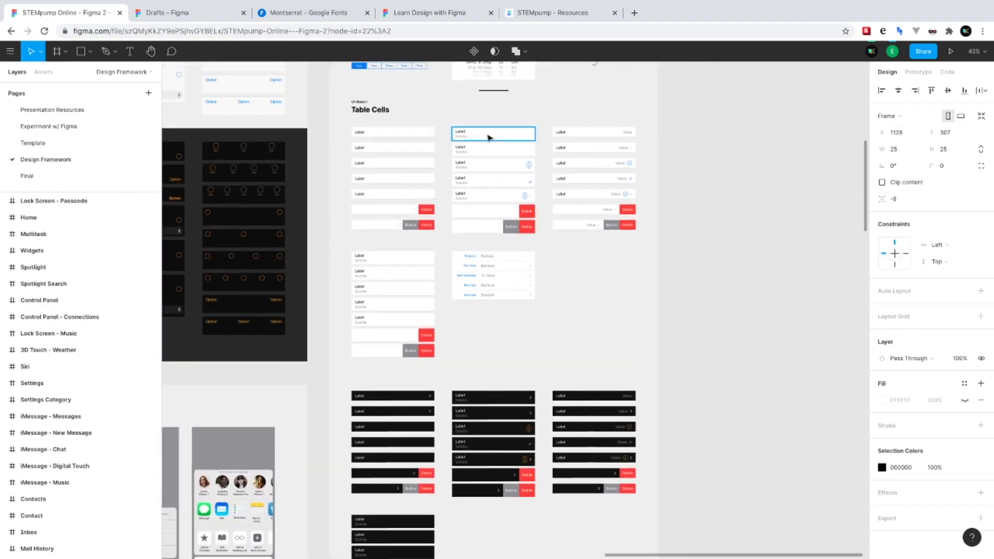
left_click(589, 124)
left_click(590, 132)
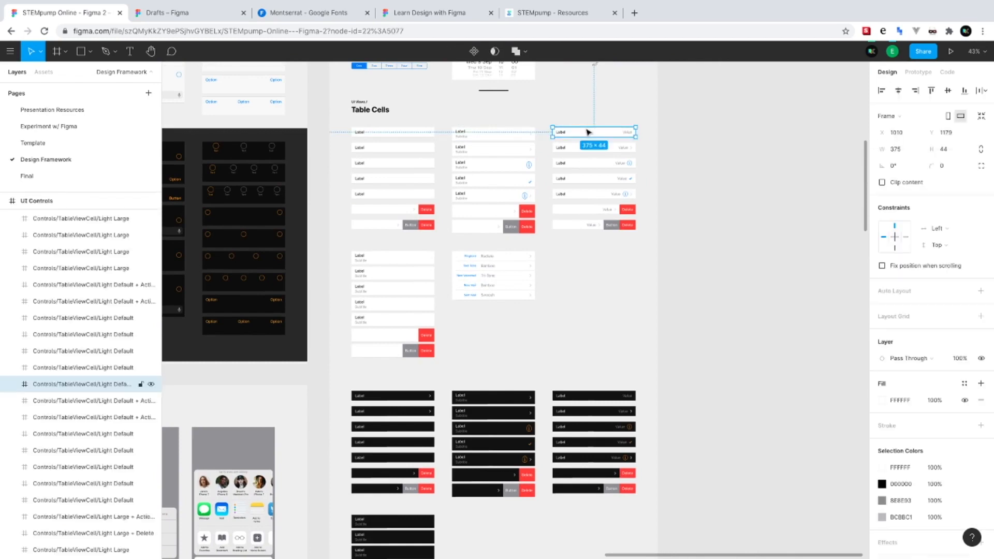
scroll(605, 137, "up", 5)
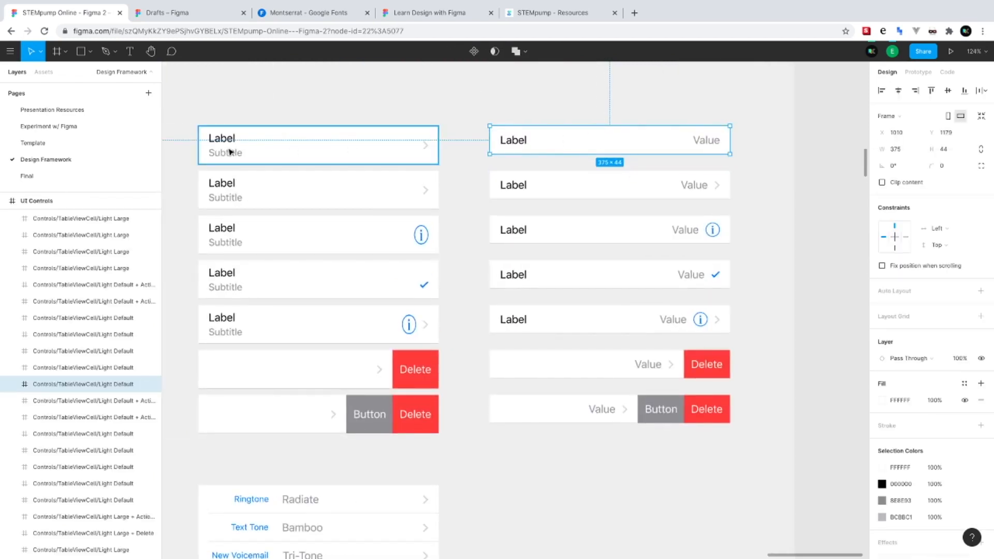
Paste the table cell into the Template page and place it inside the Components frame, beneath the pizza card and green button
left_click(35, 142)
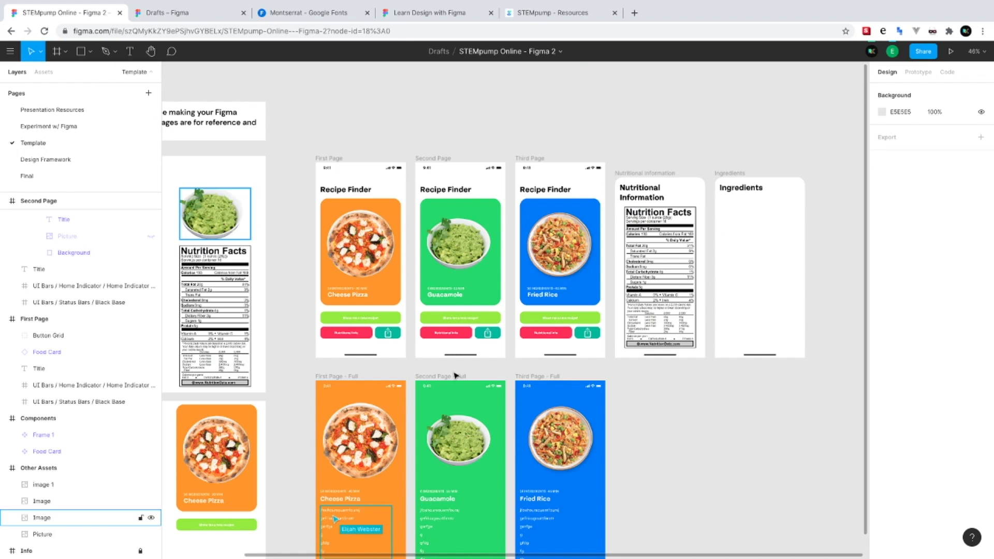
key("ctrl+v")
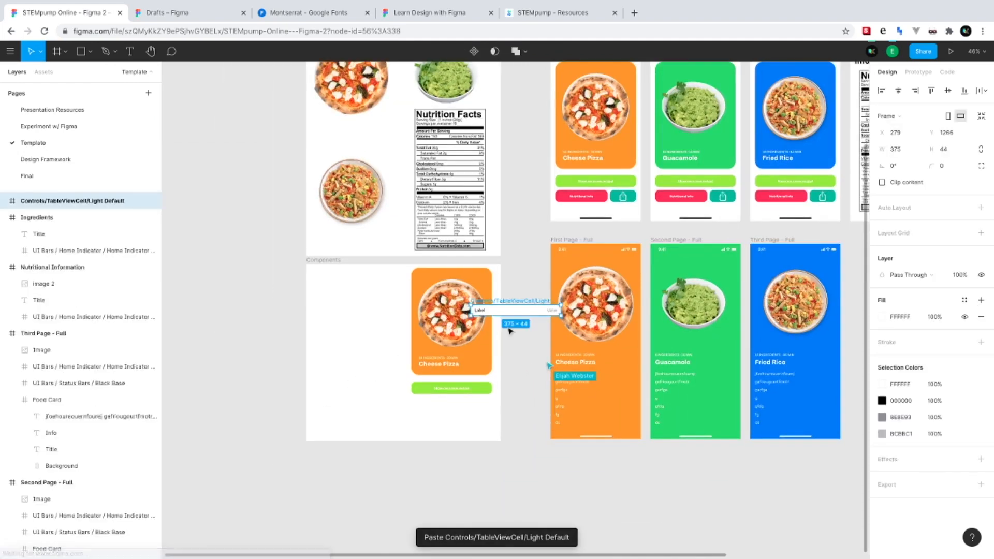
left_click_drag(520, 311, 356, 429)
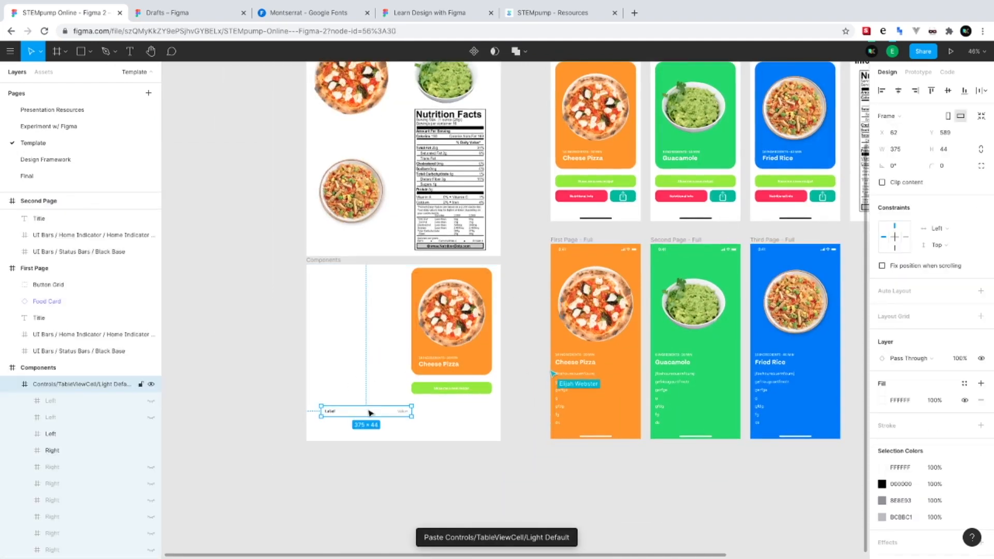
Set the font of the table cell's "Label" text to Tenon Bold
key("shift+2")
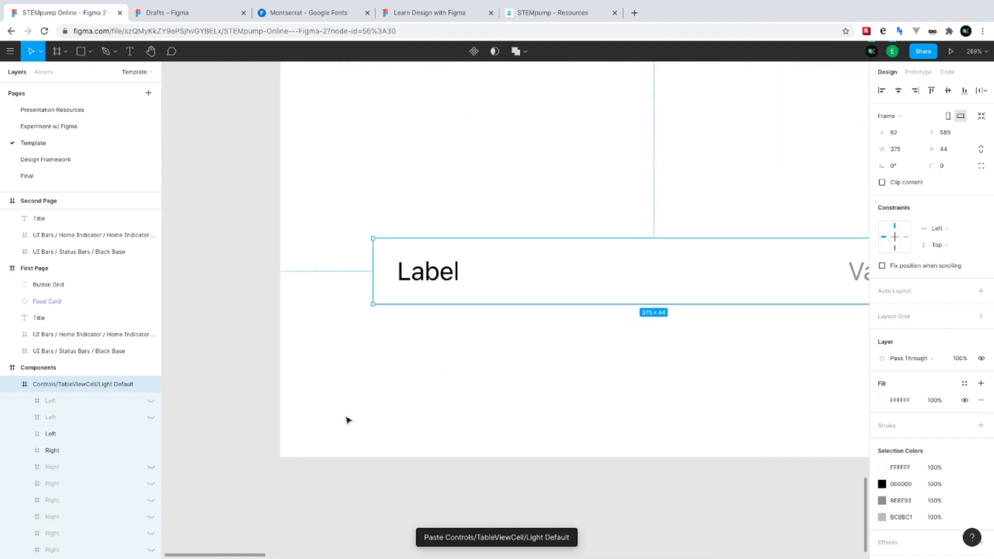
double_click(428, 273)
left_click(895, 299)
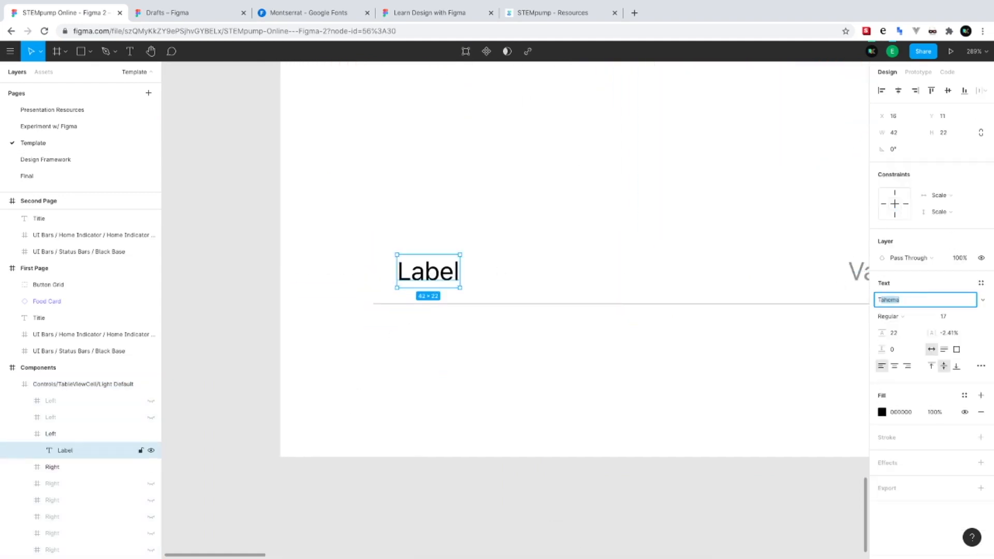
key("Return")
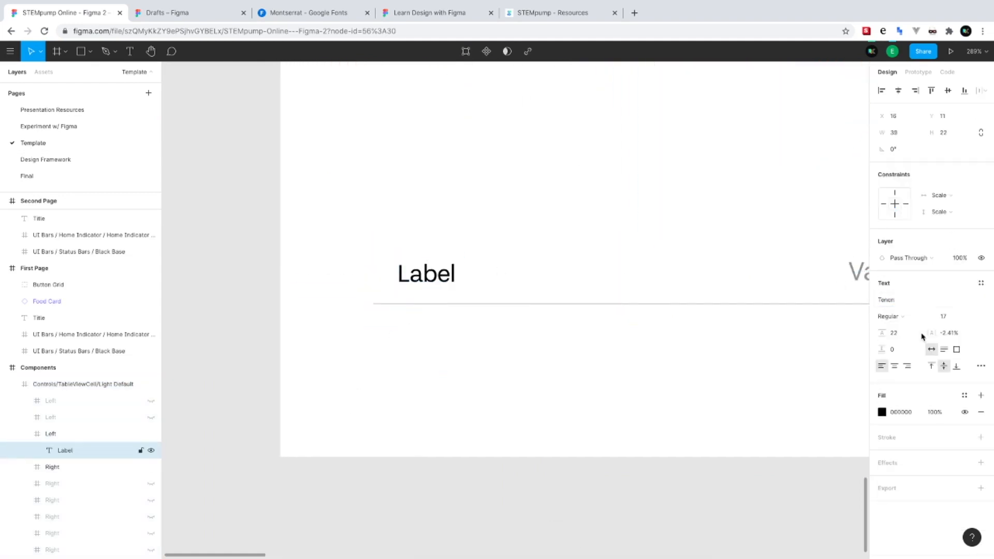
left_click(889, 316)
left_click(889, 339)
Set the font of the table cell's "Value" text to Tenon Medium
scroll(622, 333, "right", 5)
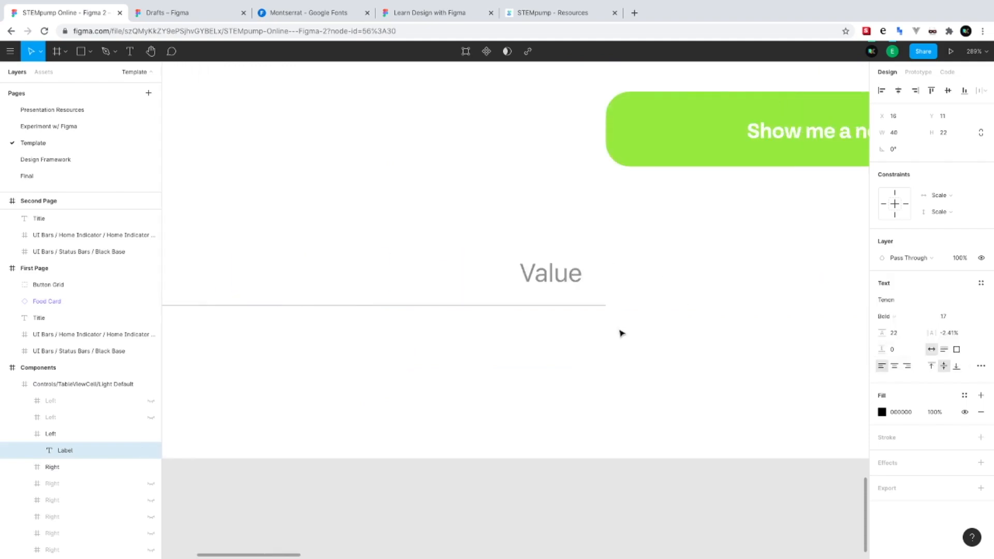
double_click(552, 272)
left_click(906, 301)
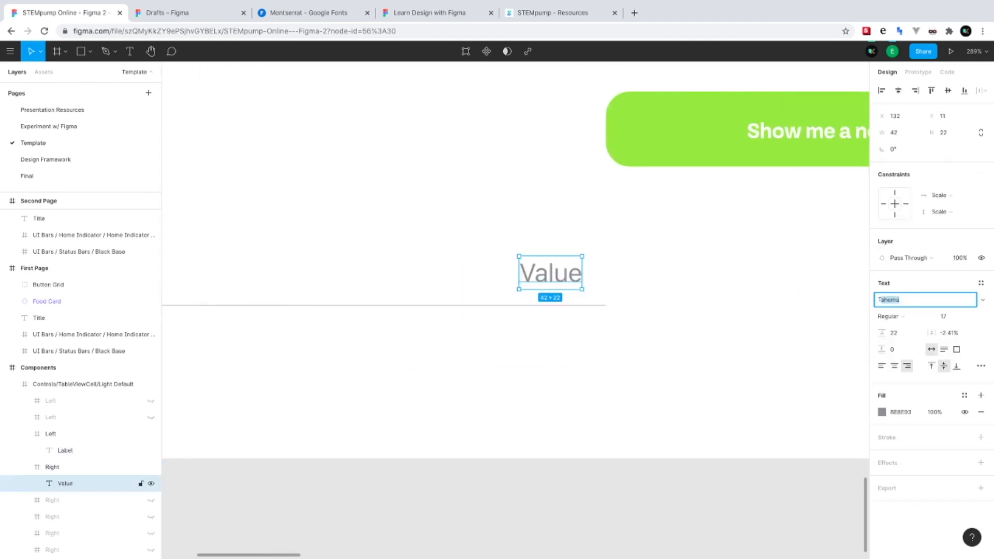
type("Tenor")
key("Return")
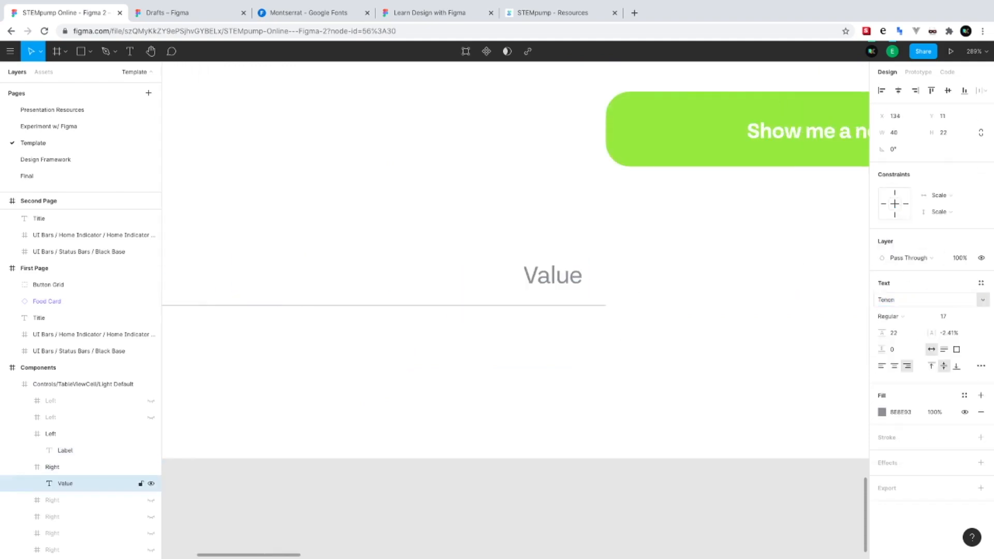
left_click(908, 320)
left_click(910, 328)
left_click(591, 398)
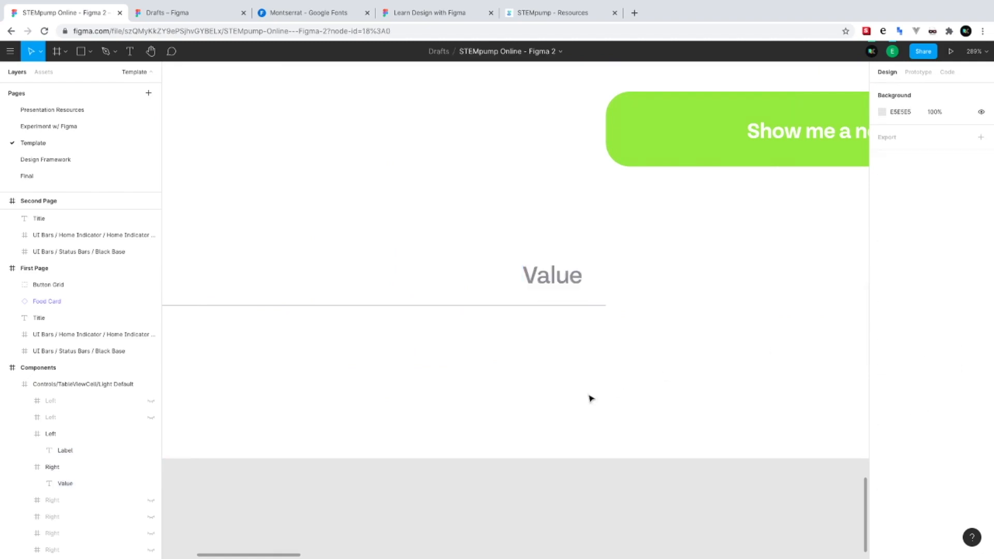
Turn the whole table cell in the Components frame into a component
scroll(591, 398, "down", 5)
left_click(548, 352)
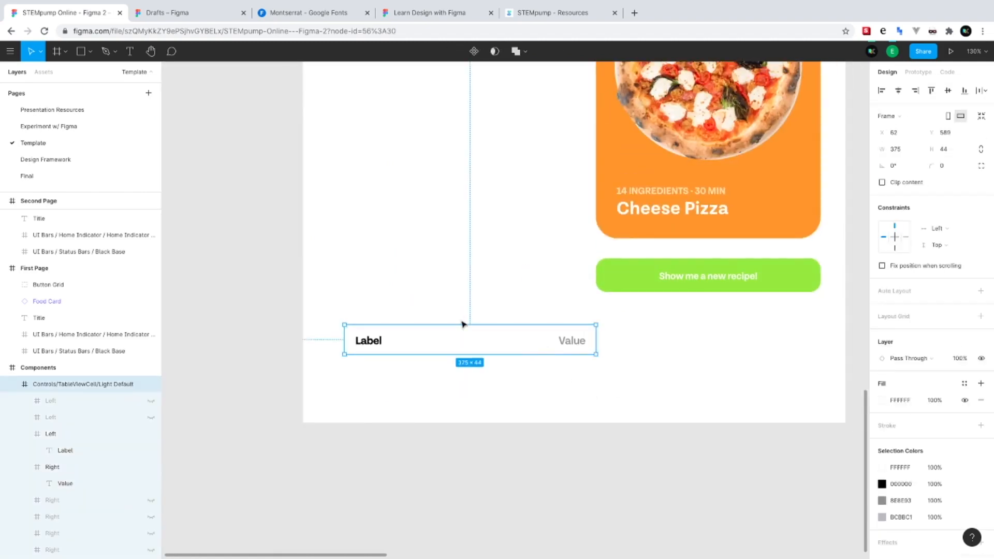
right_click(434, 337)
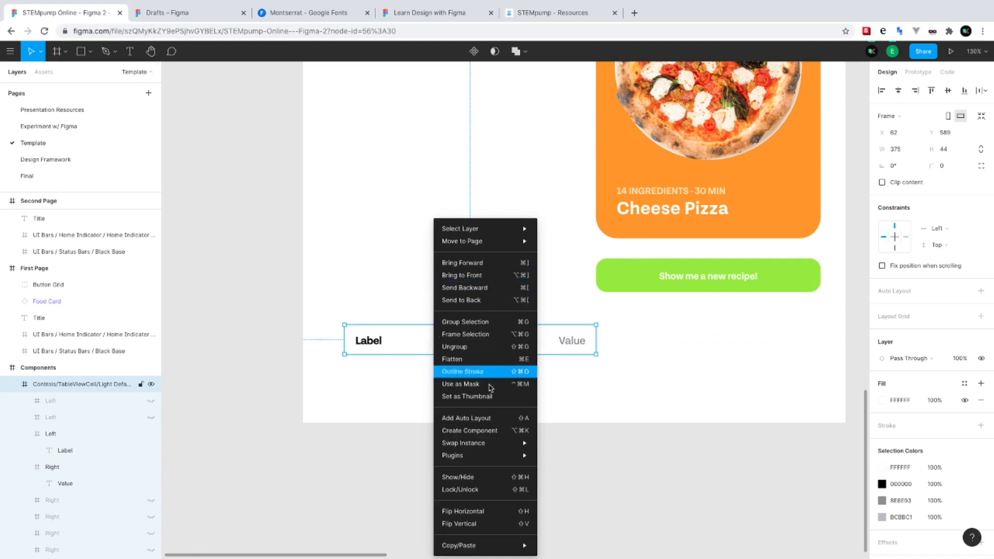
left_click(486, 430)
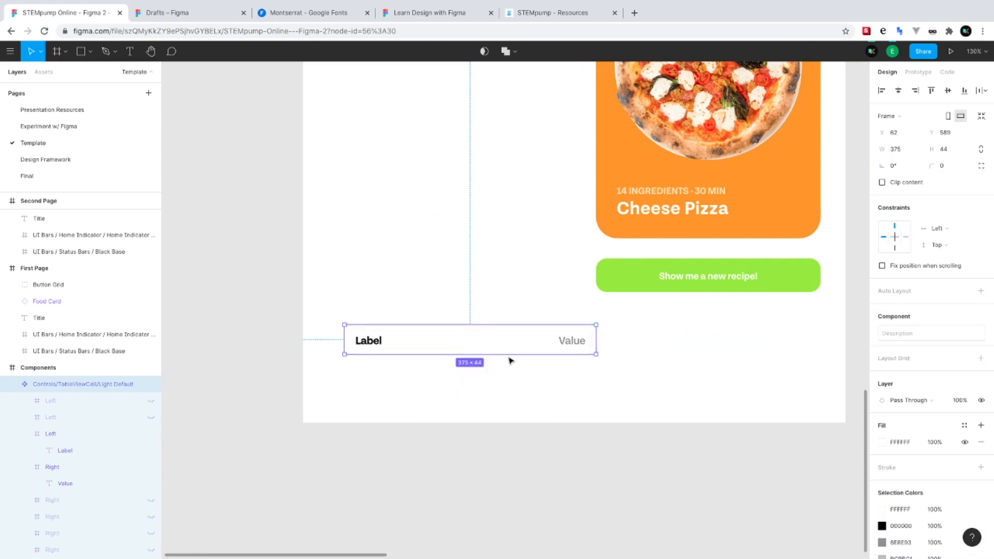
Copy the table cell component into the Ingredients frame and place it as a full-width row beneath the title
scroll(514, 378, "right", 10)
scroll(515, 373, "down", 5)
scroll(516, 367, "right", 10)
scroll(516, 367, "up", 8)
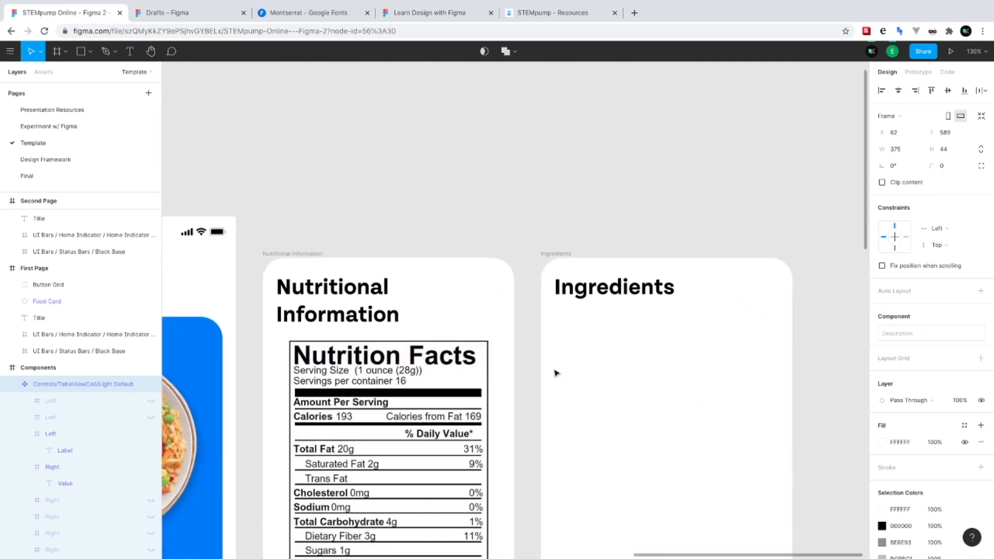
left_click(640, 373)
scroll(641, 373, "down", 1)
scroll(641, 372, "right", 1)
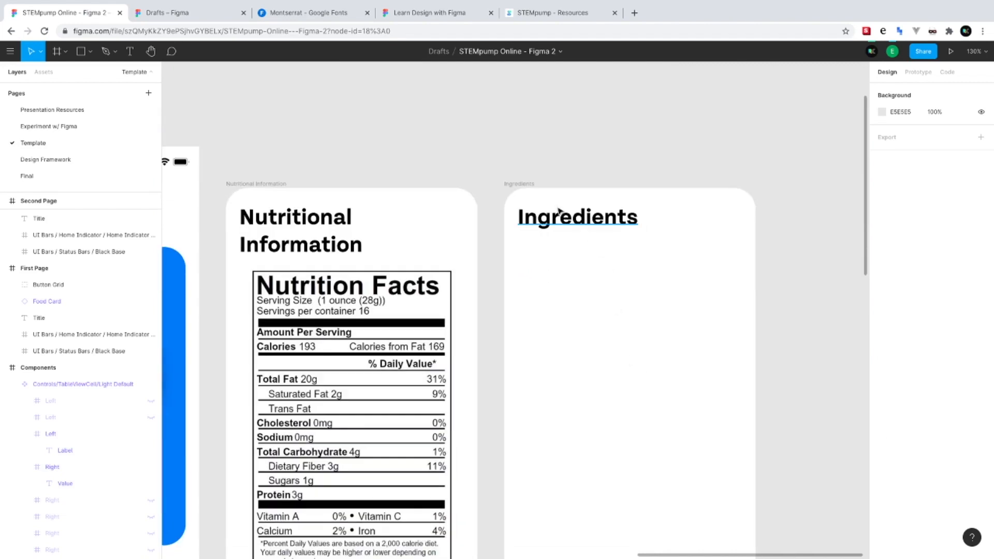
left_click(530, 187)
key("ctrl+v")
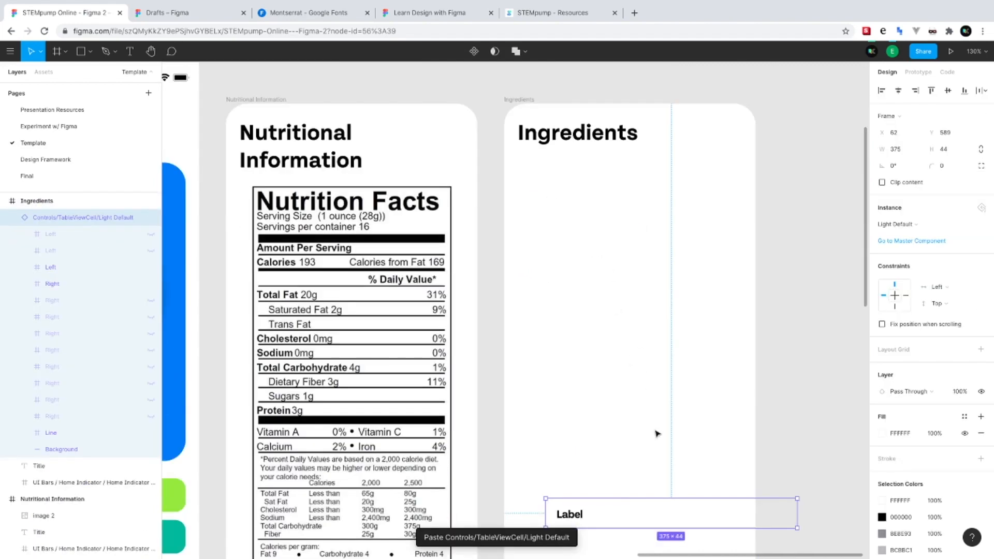
left_click_drag(626, 515, 597, 269)
Add two more table cell copies stacked directly below the first row in the Ingredients frame
left_click(613, 321)
left_click(593, 266)
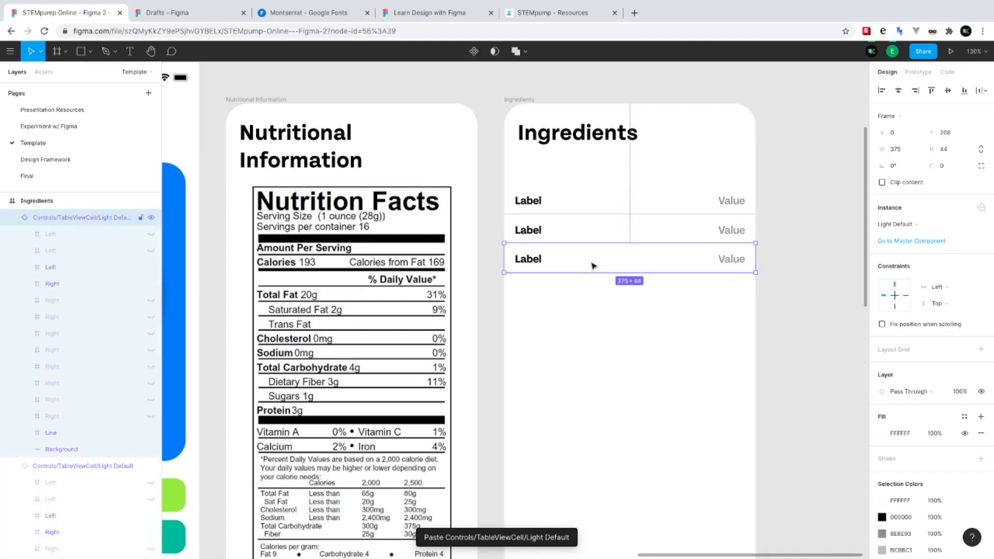
key("Down")
Add a fourth table cell in the Ingredients frame and nudge it up against the third row, at Y 254
left_click_drag(583, 262, 583, 300)
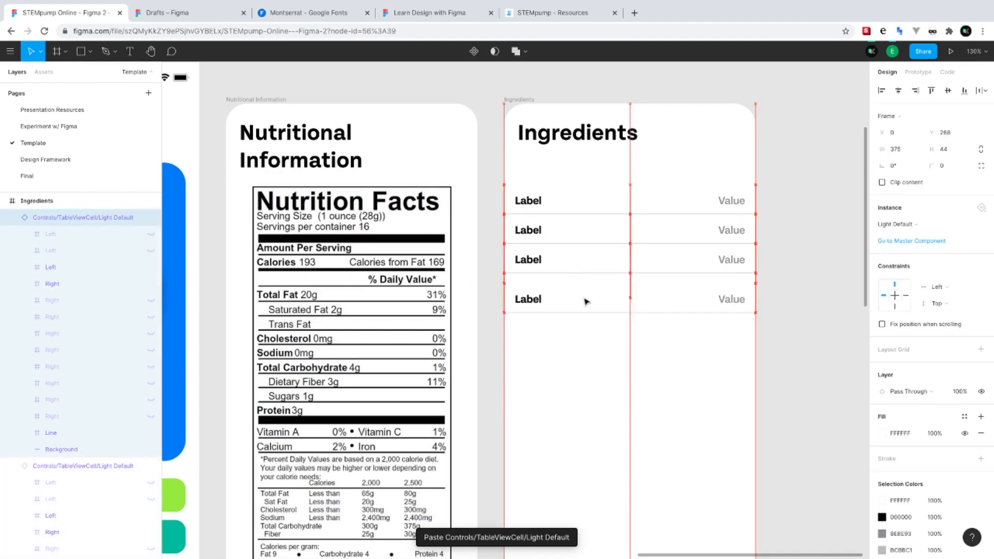
key("Up")
key("Up")
key("Up")
key("Up")
key("Up")
key("Up")
key("Up")
key("Up")
key("Up")
key("Up")
key("Up")
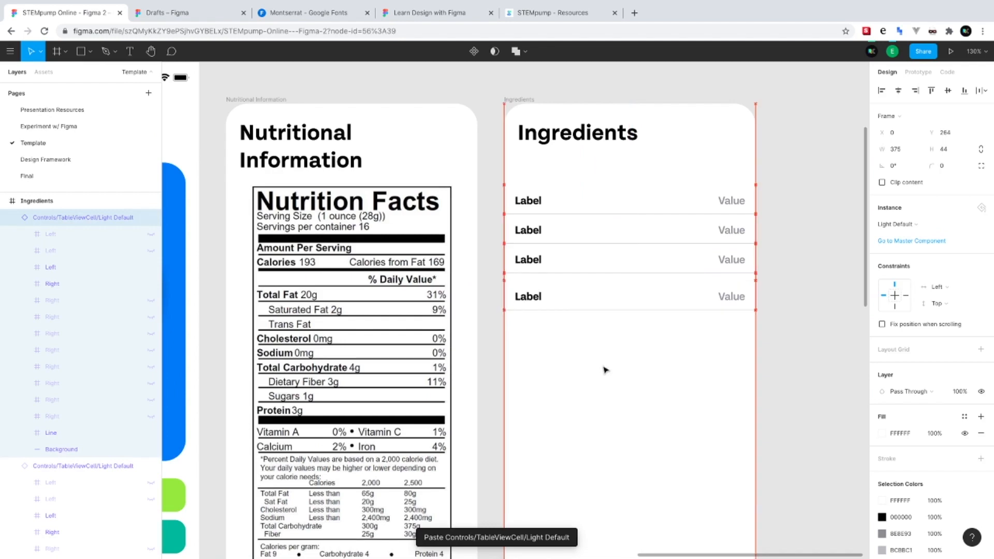
key("Up")
key("Up")
key("Up")
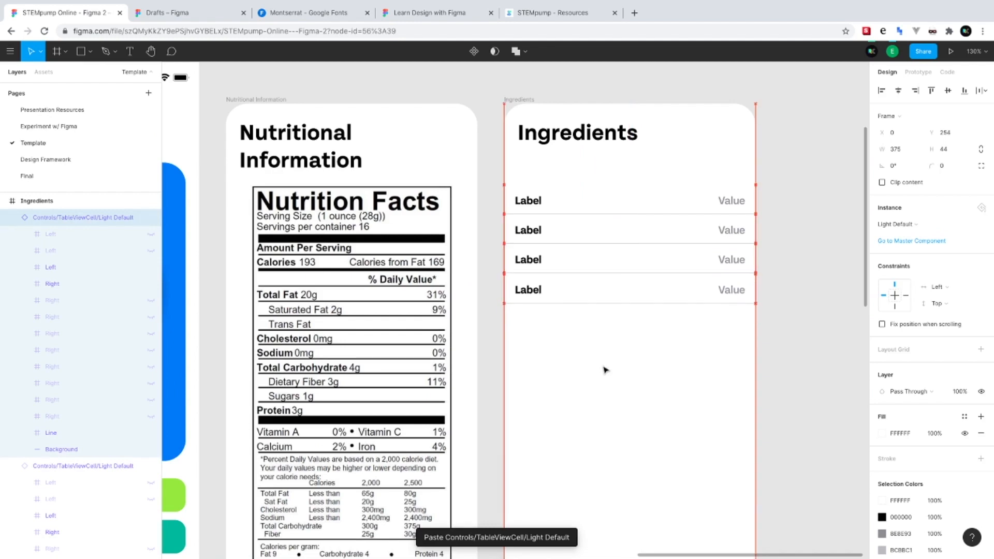
left_click(610, 357)
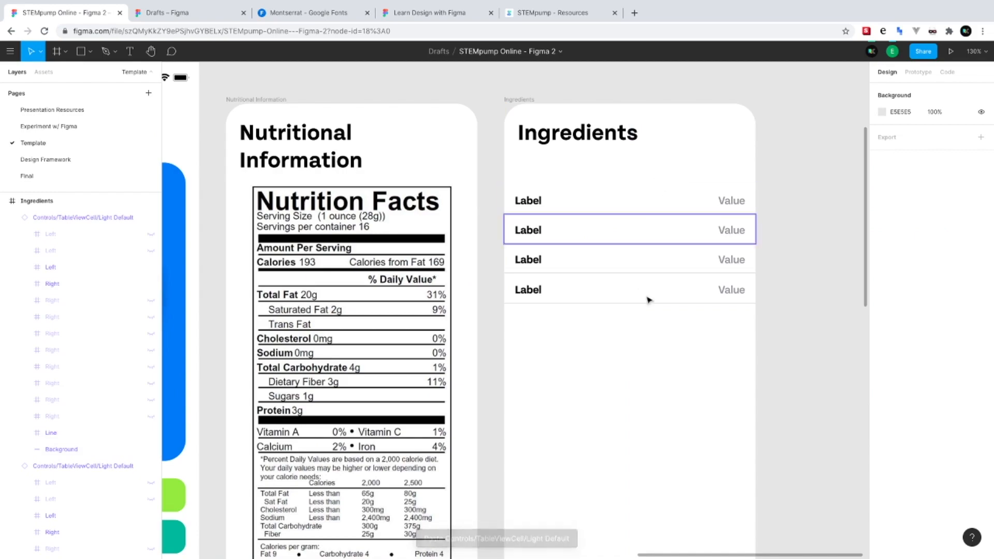
Change the label text of the table cell component in the Components frame to "Ingredient"
scroll(649, 299, "down", 2)
scroll(648, 300, "down", 5)
scroll(649, 300, "left", 9)
scroll(649, 300, "down", 8)
scroll(648, 299, "up", 5)
scroll(321, 300, "up", 5)
left_click(226, 251)
double_click(226, 251)
double_click(226, 252)
type("Ingredient")
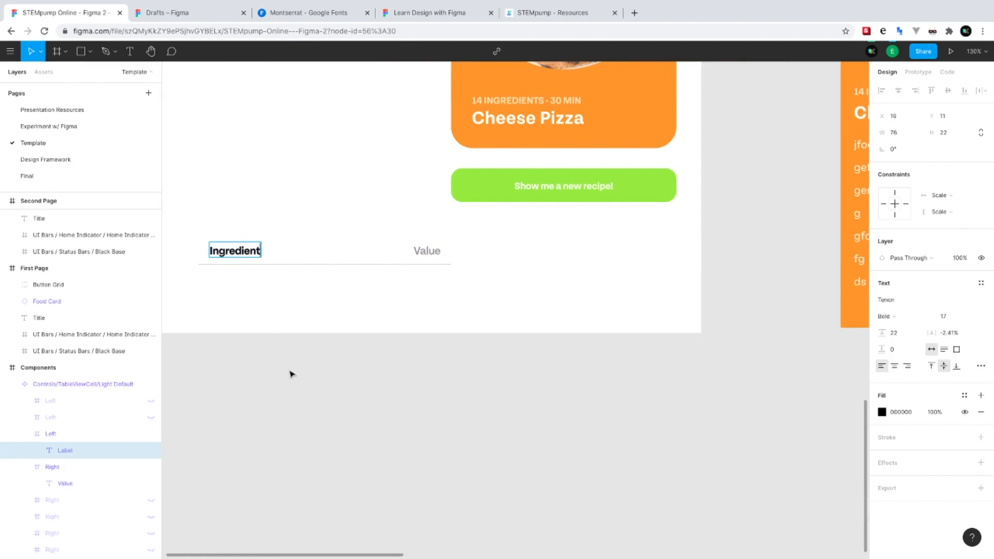
key("Escape")
Set the letter spacing of the table cell component's "Ingredient" text to 0
scroll(694, 380, "right", 10)
scroll(694, 380, "down", 8)
scroll(694, 382, "down", 10)
scroll(694, 381, "left", 15)
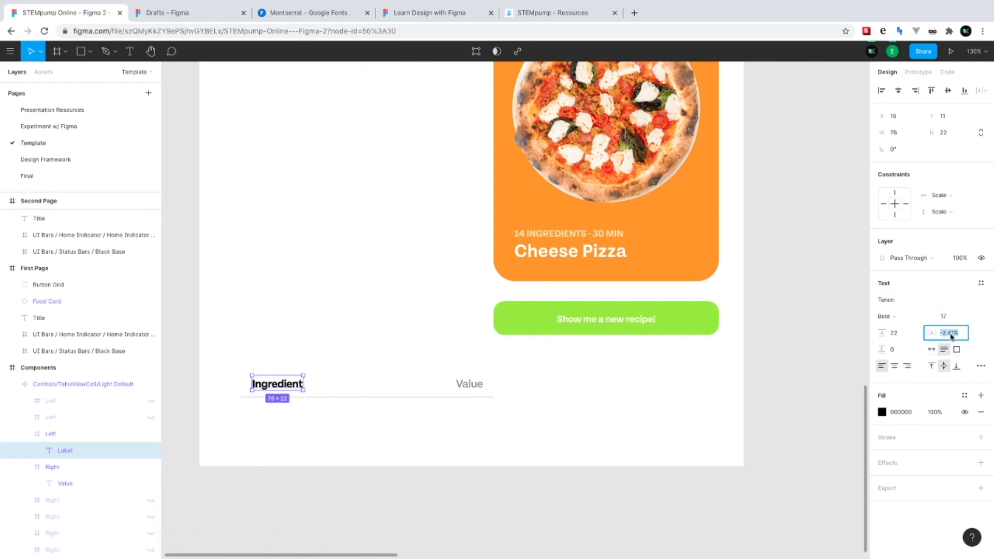
type("0")
key("Return")
key("ctrl+z")
Change the value text of the table cell component to "4"
left_click(475, 384)
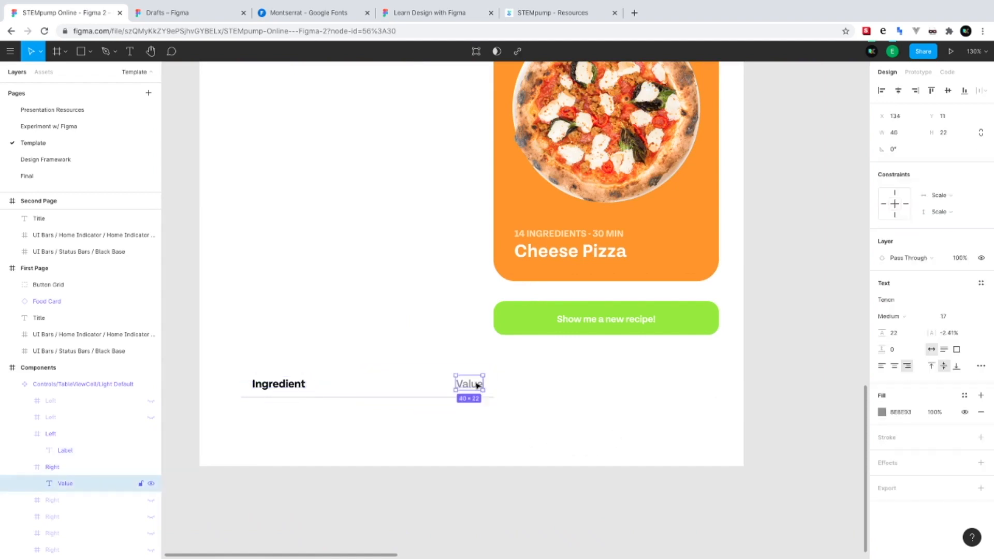
double_click(476, 384)
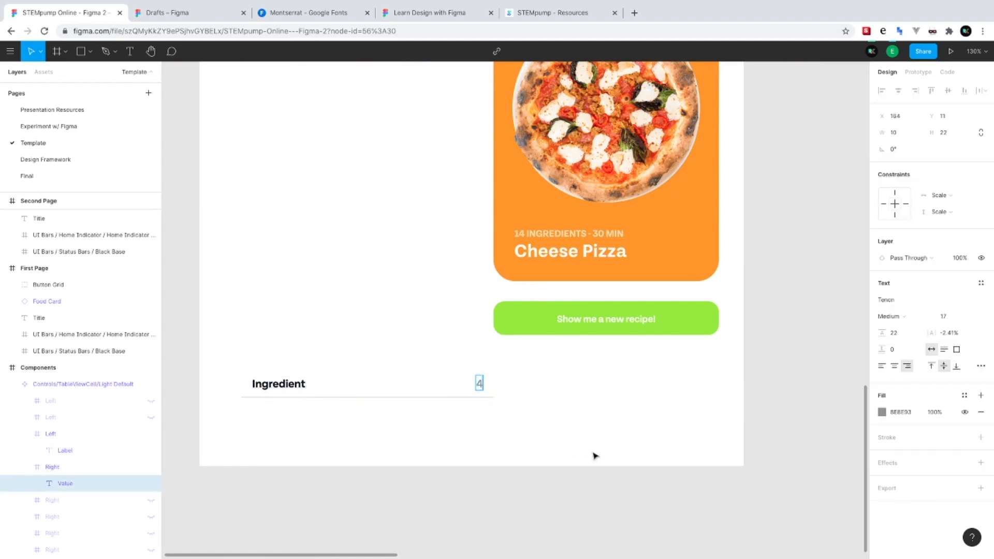
left_click(472, 402)
Examine the finished recipe pages and full-page food cards on the Final page as a reference for the template
key("shift+1")
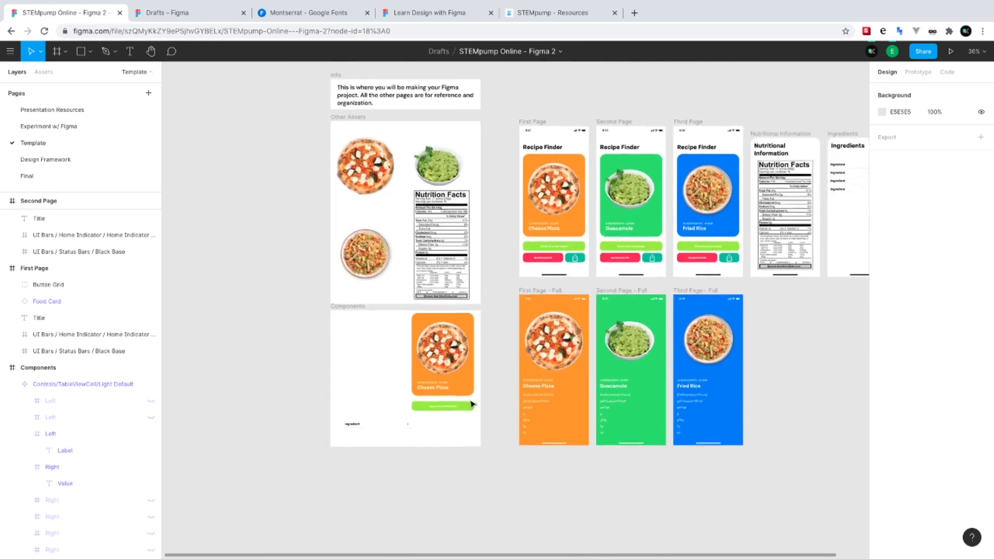
scroll(472, 404, "right", 3)
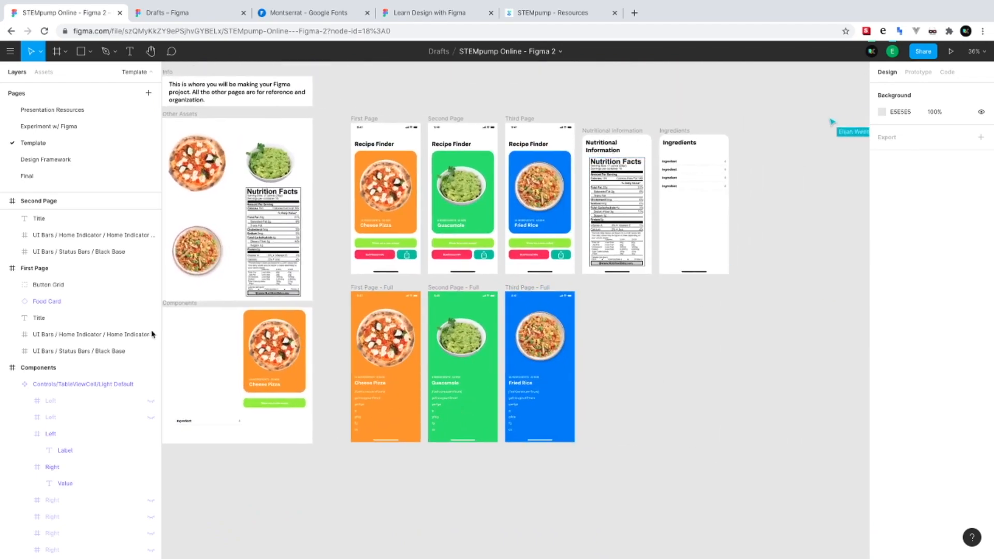
left_click(38, 176)
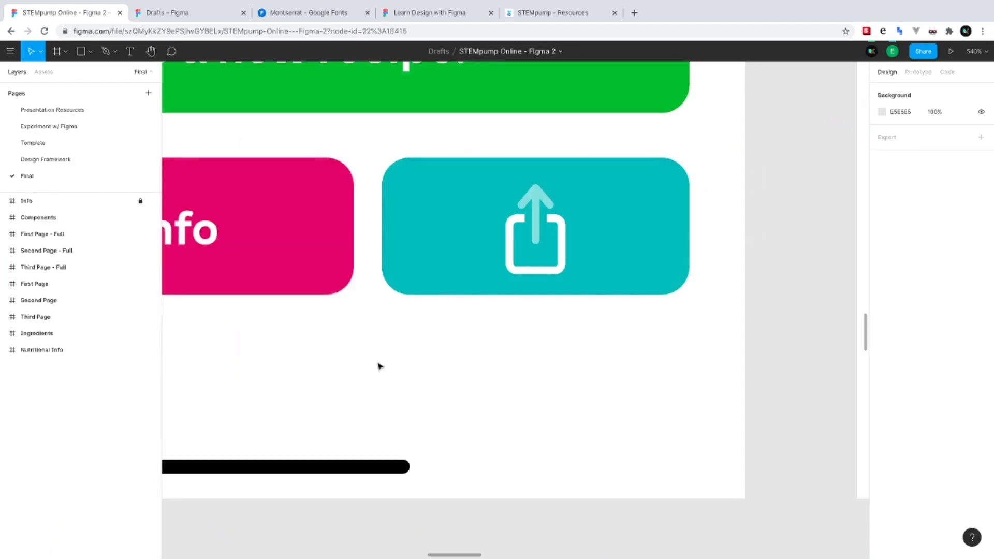
scroll(379, 366, "down", 10)
scroll(379, 366, "up", 2)
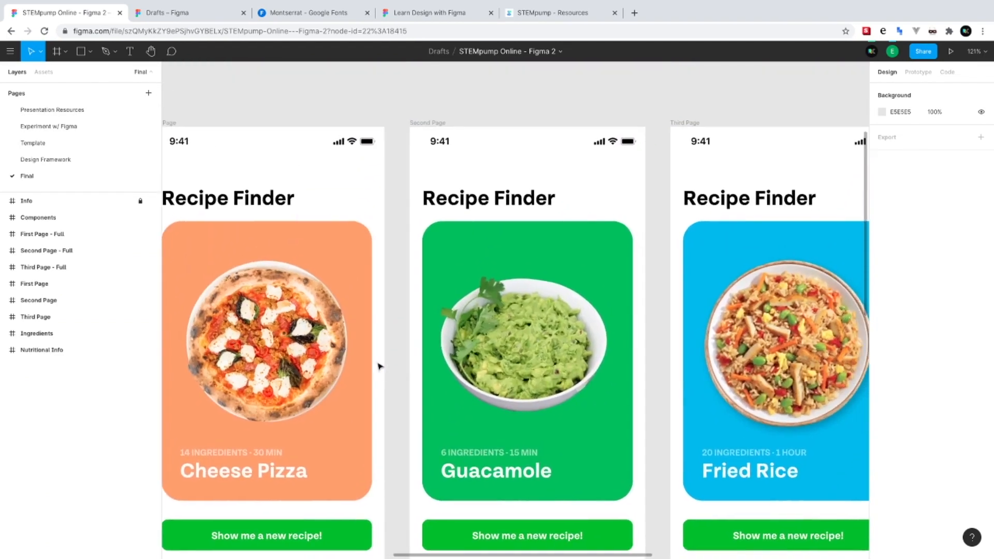
scroll(379, 366, "down", 4)
scroll(380, 366, "down", 2)
scroll(379, 366, "down", 4)
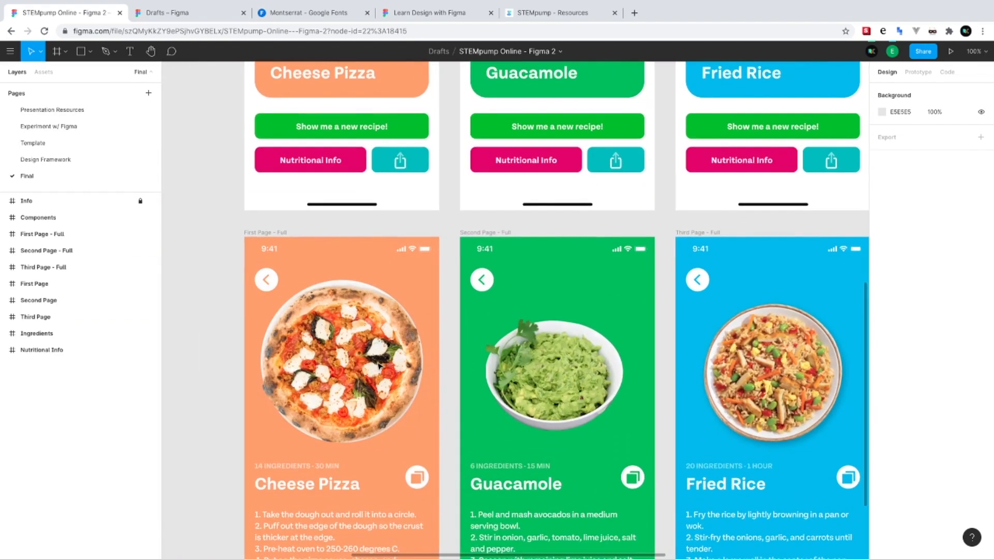
Examine the close icon component and its neighbours in the Final page's Components frame
scroll(453, 473, "left", 4)
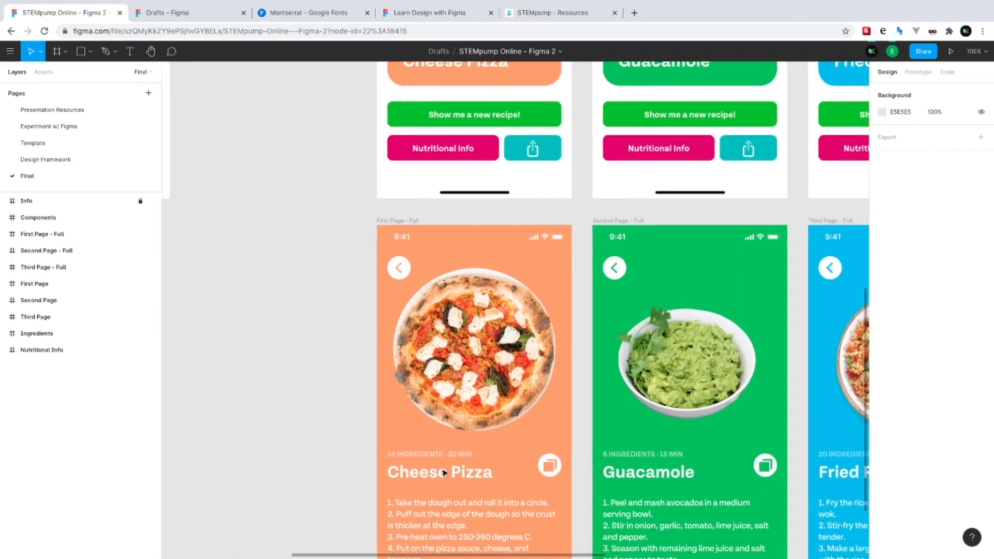
scroll(255, 277, "up", 10)
scroll(255, 278, "left", 5)
scroll(328, 195, "down", 2)
scroll(328, 195, "left", 2)
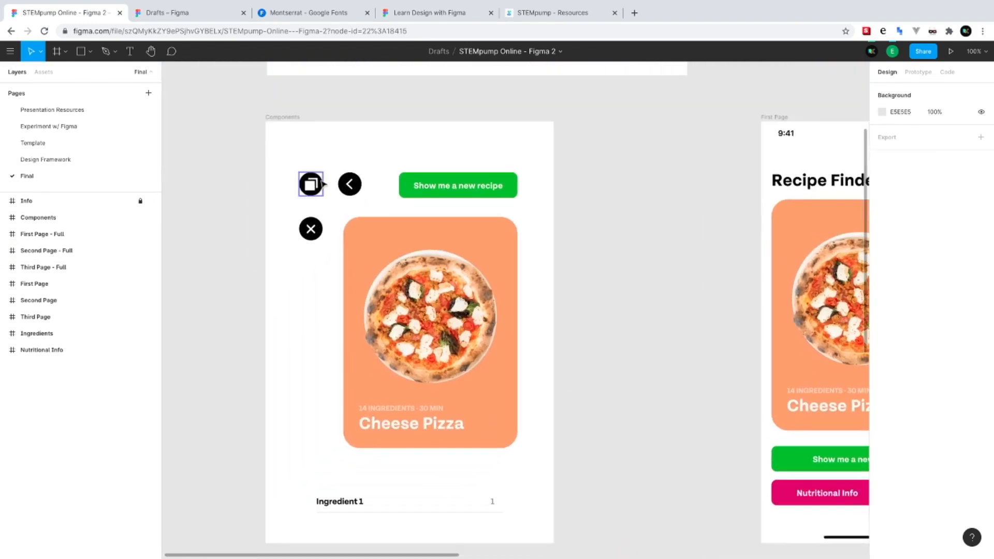
left_click(313, 227)
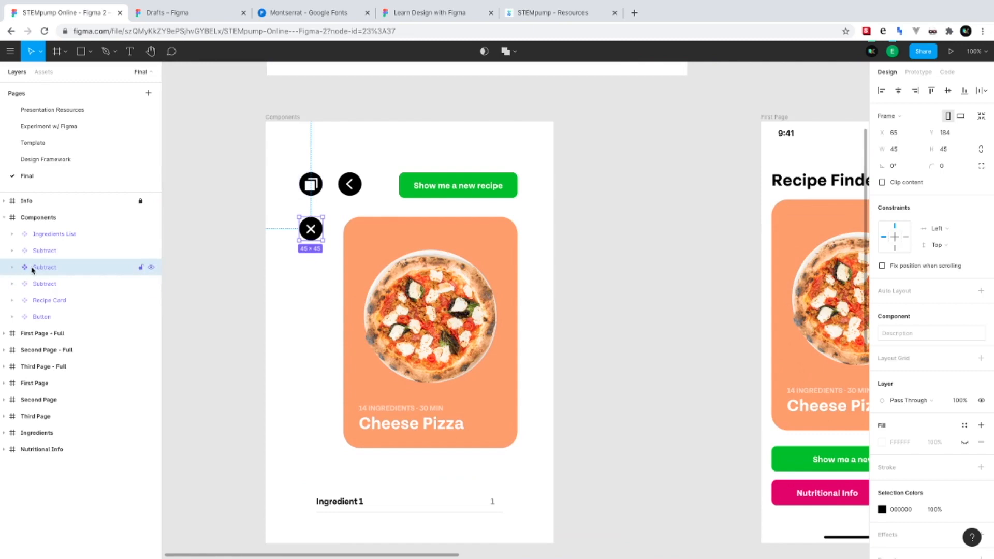
left_click(94, 160)
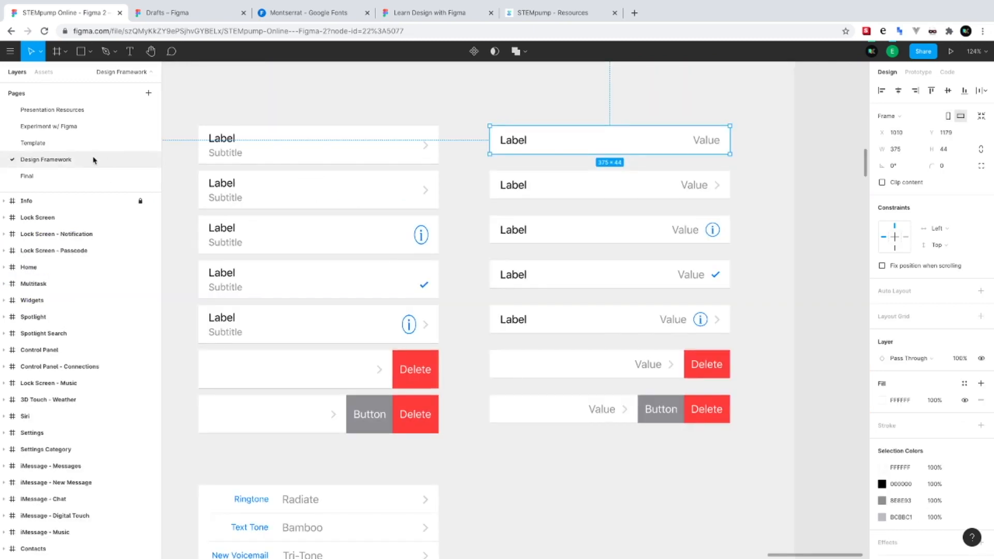
Set the Template page's prototype device to iPhone 11 Pro with the Silver model
left_click(89, 142)
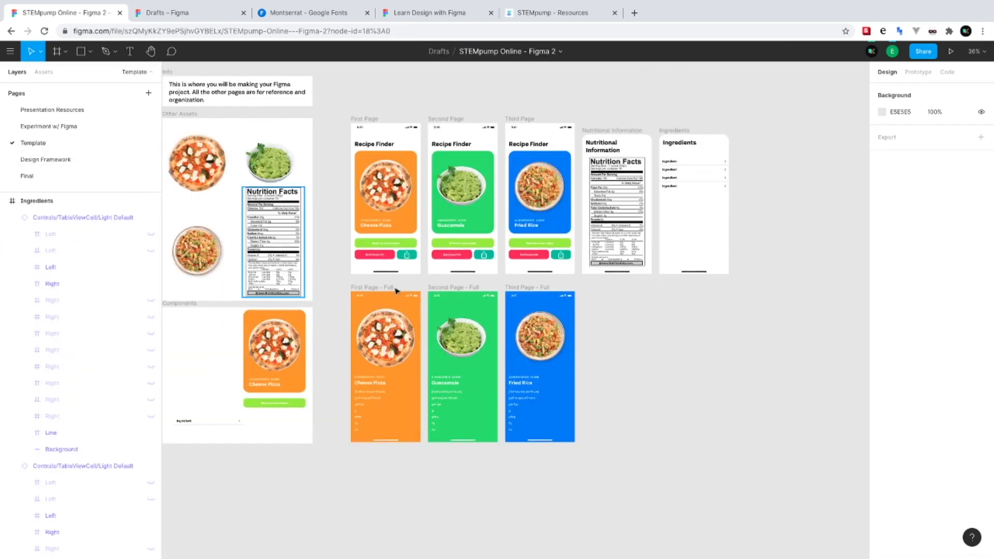
scroll(414, 197, "up", 5)
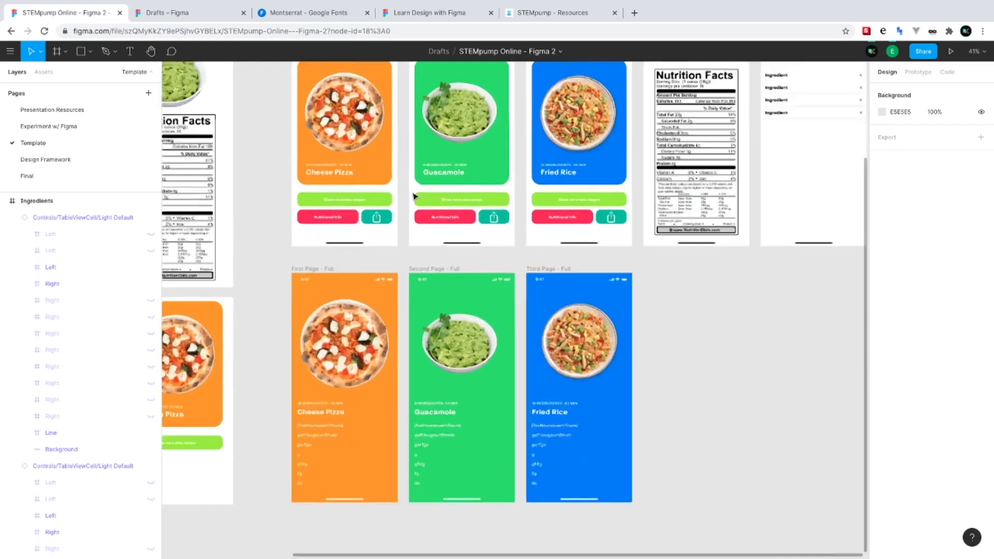
left_click(918, 73)
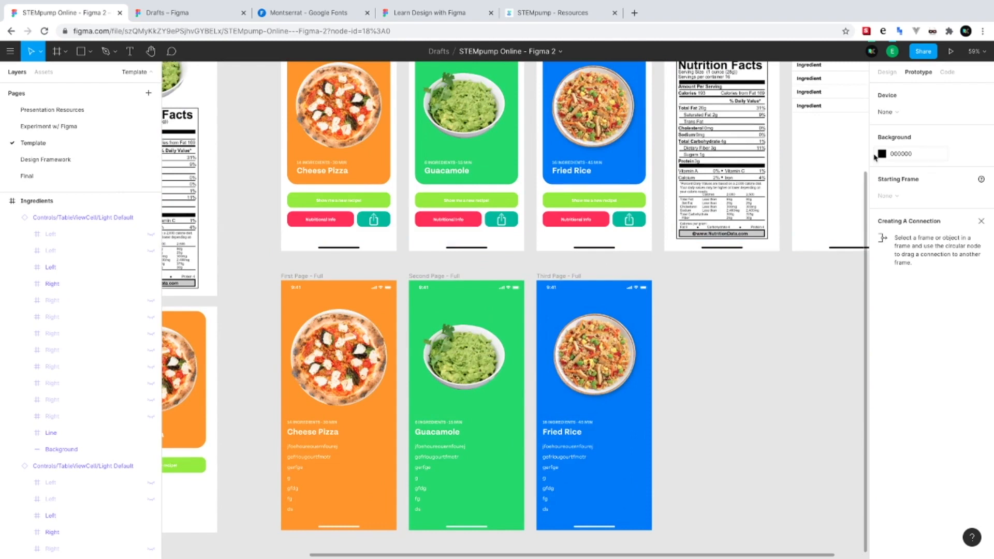
left_click(882, 155)
left_click(451, 222)
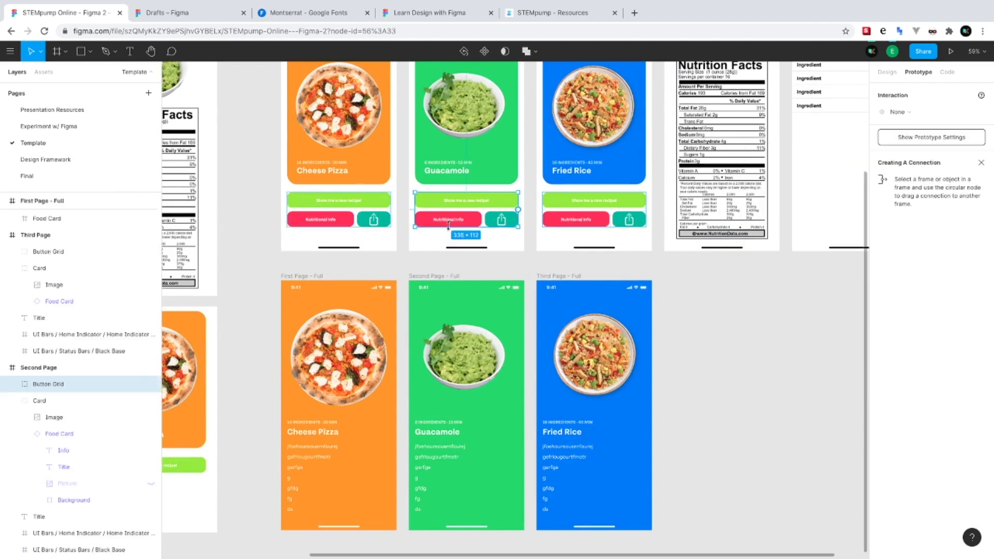
scroll(450, 228, "up", 2)
scroll(360, 176, "up", 3)
left_click(814, 93)
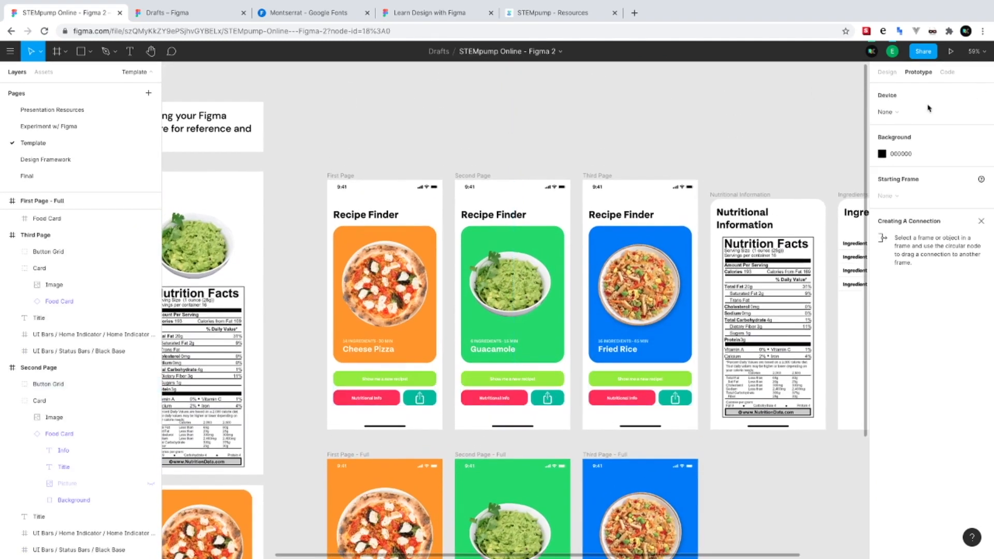
left_click(886, 112)
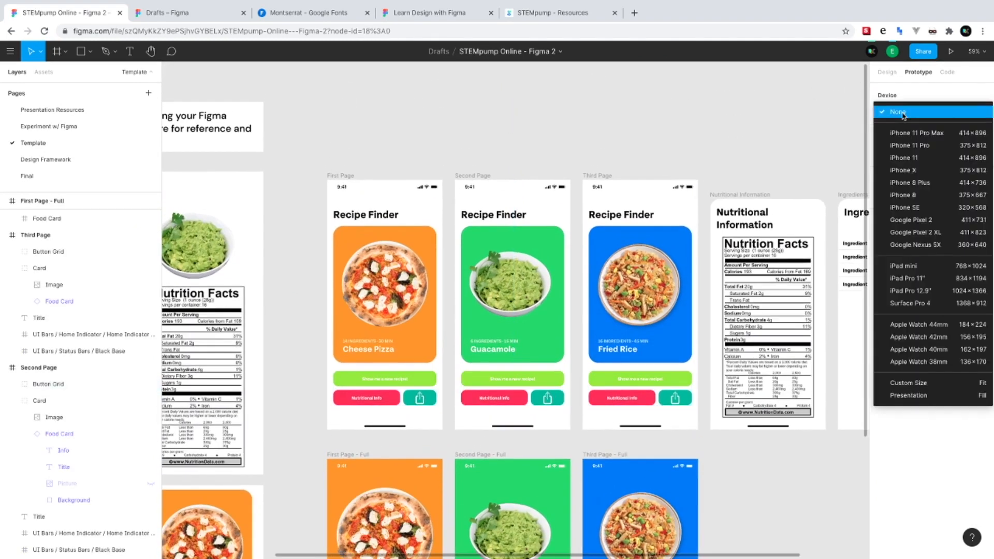
left_click(924, 151)
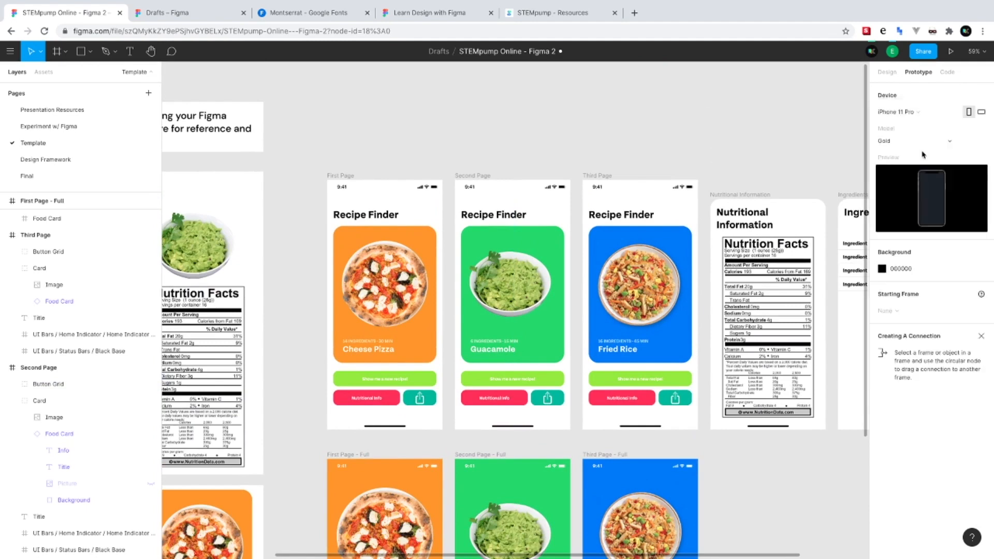
left_click(890, 146)
left_click(905, 167)
Change the prototype background color to vivid purple, 8F00FF
left_click(882, 269)
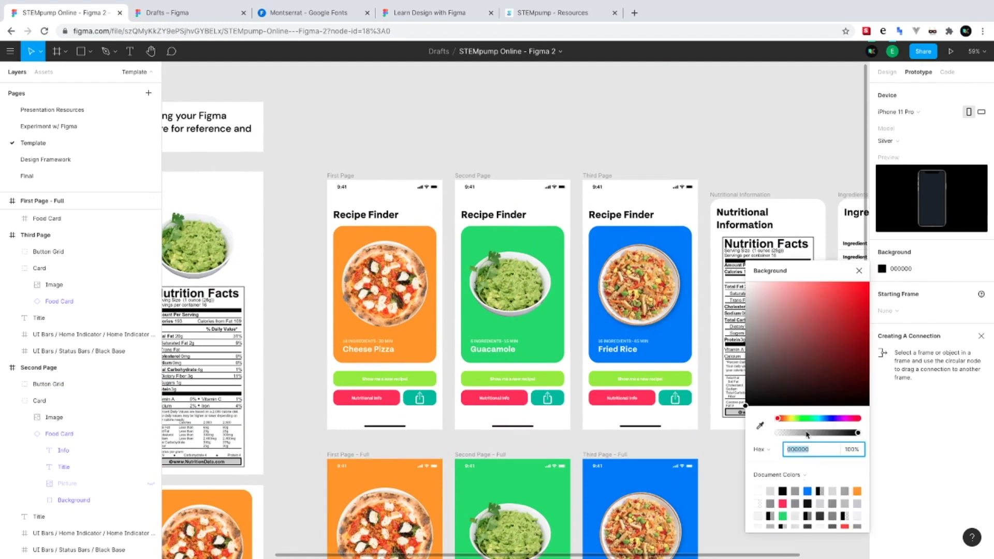
left_click(843, 419)
left_click_drag(834, 416, 839, 417)
left_click_drag(862, 317, 883, 252)
left_click(859, 271)
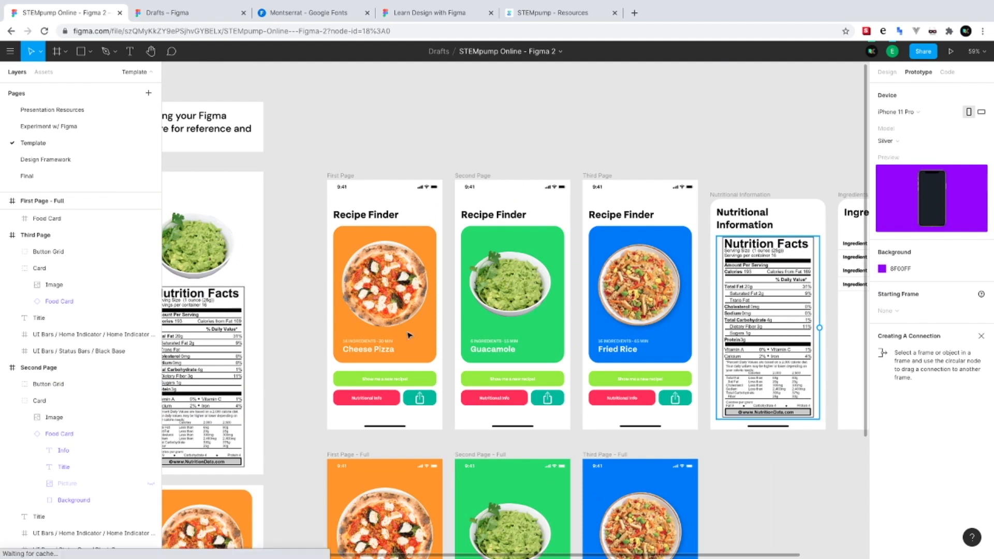
Link the First Page's "Show me a new recipe!" button to the Second Page on tap, with a Smart Animate transition
left_click(362, 380)
scroll(463, 393, "right", 2)
left_click_drag(388, 377, 432, 340)
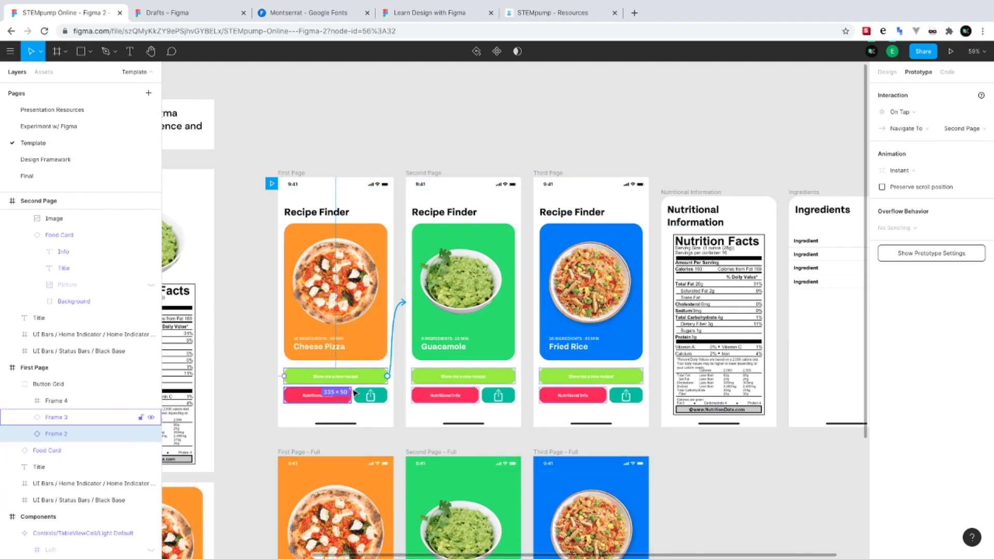
left_click(913, 171)
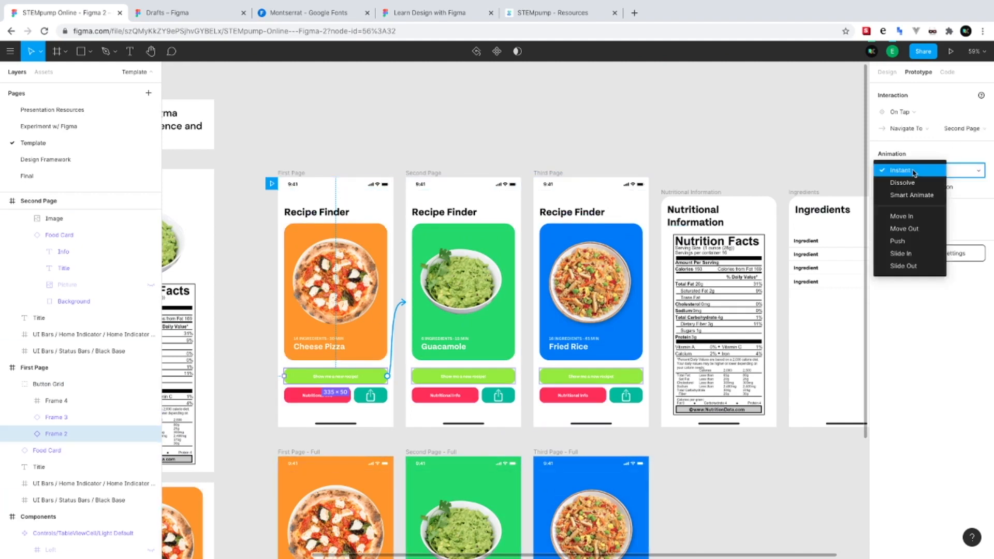
left_click(927, 196)
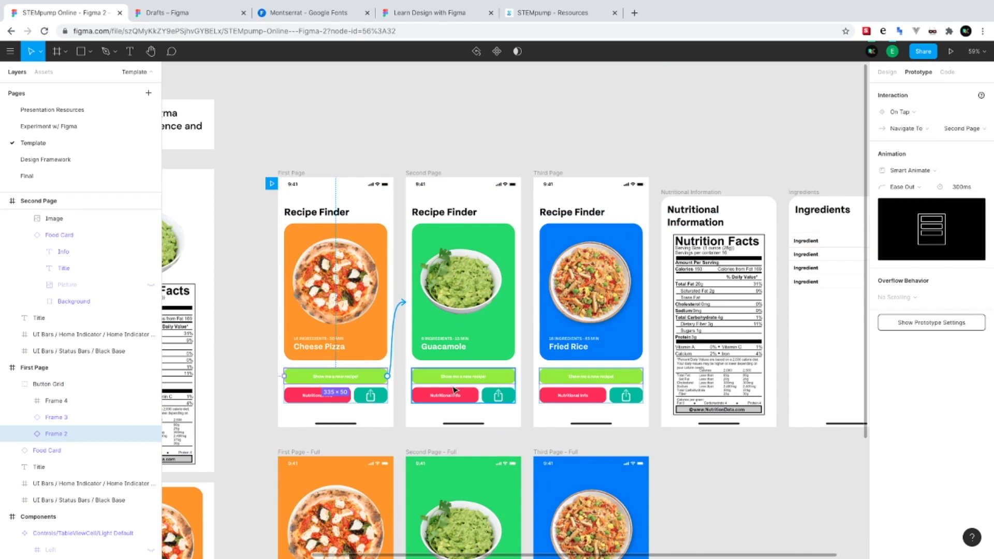
Link the Second Page's "Show me a new recipe!" button to the Third Page on tap, with Smart Animate
left_click(454, 381)
double_click(477, 380)
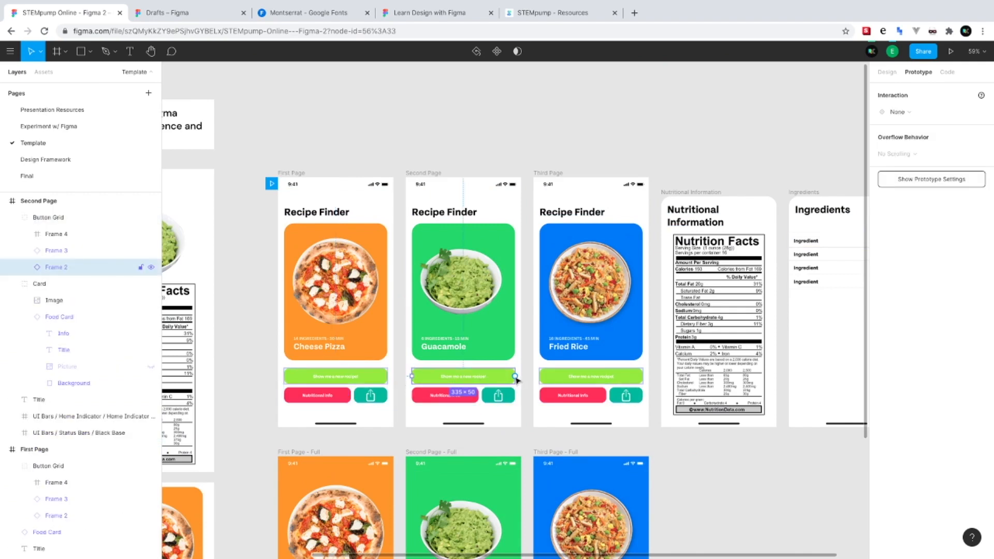
left_click_drag(547, 359, 570, 342)
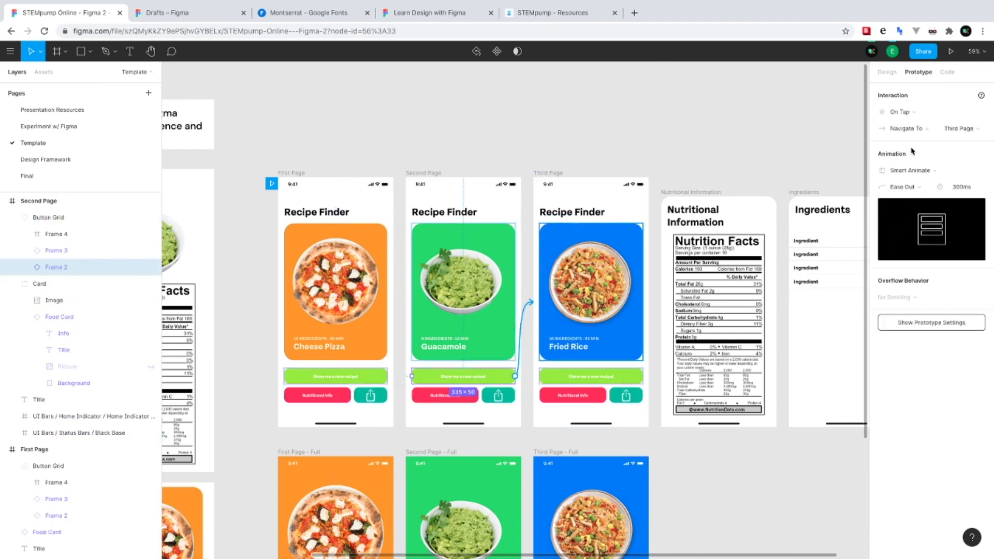
Link the Third Page's "Show me a new recipe!" button back to the First Page on tap, with Smart Animate
left_click(612, 371)
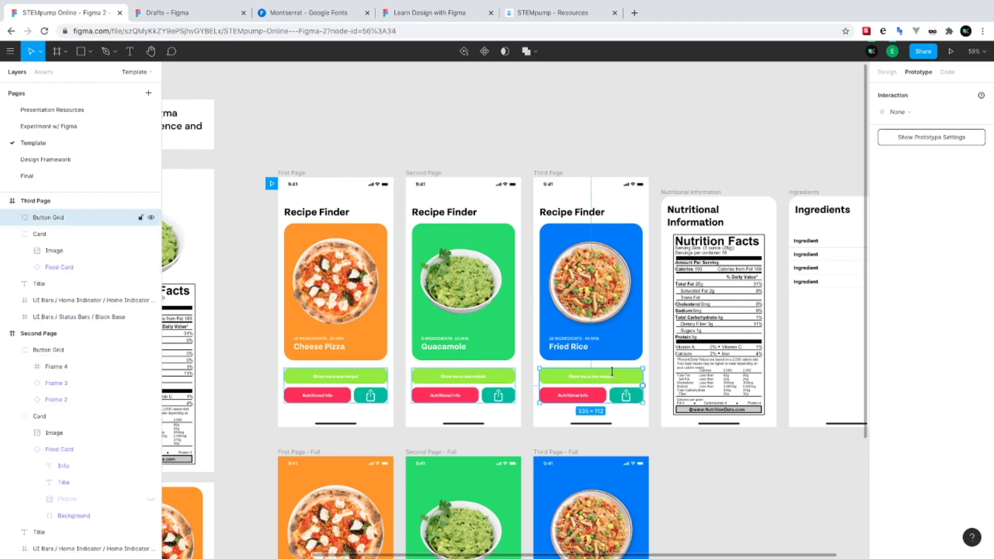
double_click(613, 380)
left_click_drag(656, 319, 394, 302)
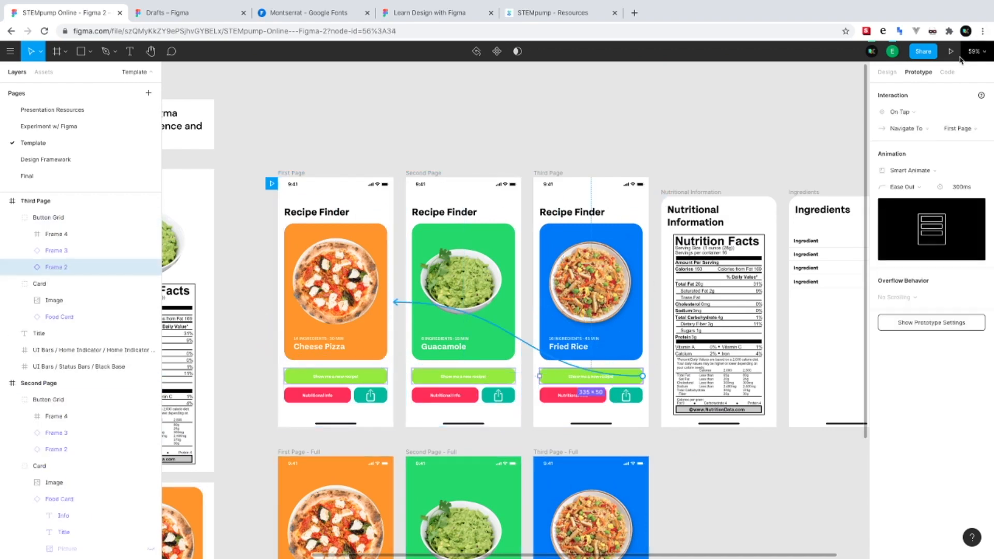
Run the prototype, test cycling through the recipes with "Show me a new recipe!", try the Nutritional Info and share buttons, and reload the preview
left_click(950, 52)
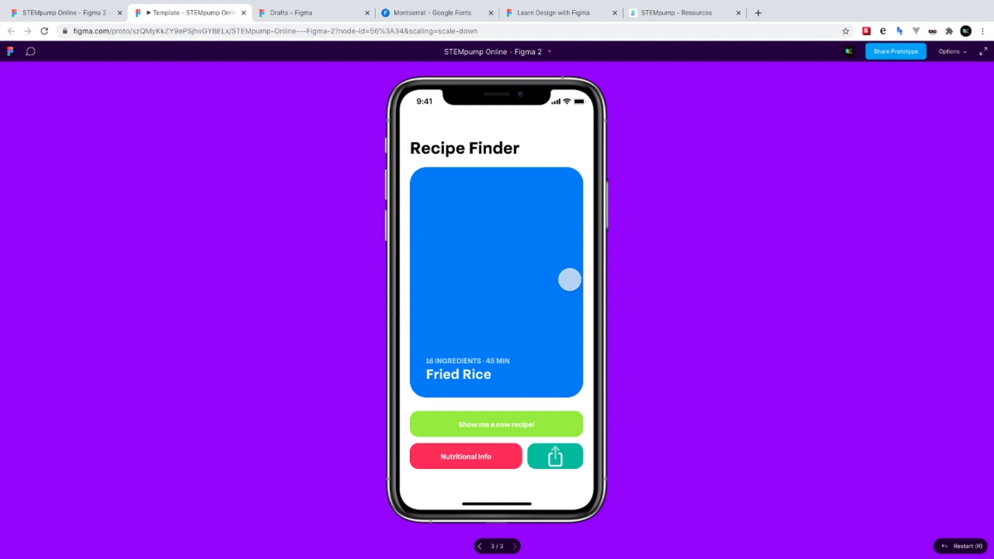
left_click(481, 546)
left_click(516, 421)
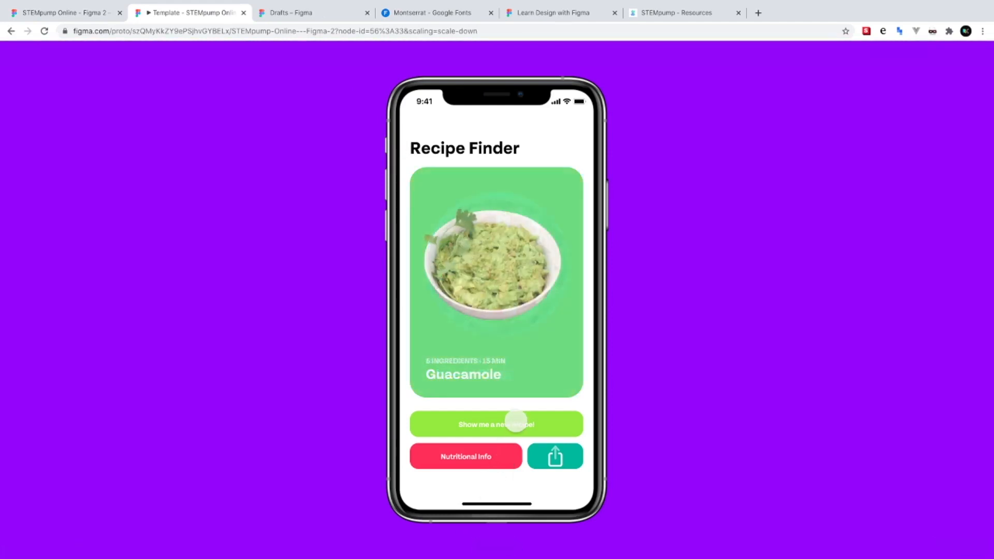
left_click(516, 421)
left_click(516, 421)
left_click(516, 420)
left_click(516, 421)
left_click(497, 421)
left_click(497, 422)
left_click(497, 421)
left_click(483, 451)
left_click(548, 460)
left_click(451, 458)
left_click(460, 451)
left_click(47, 31)
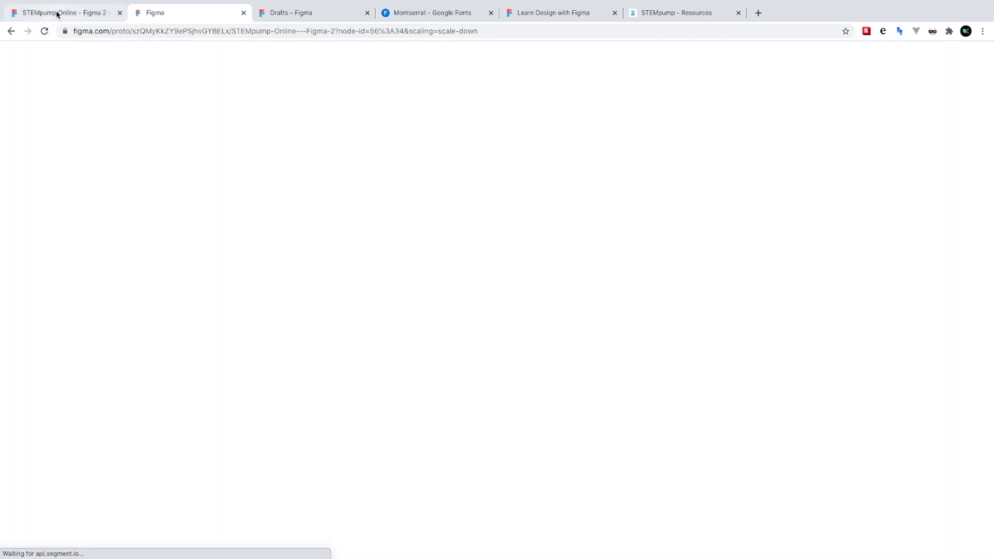
In the design file, connect the First Page's Nutritional Info button to the Nutritional Information frame as an Open Overlay interaction on tap
left_click(58, 14)
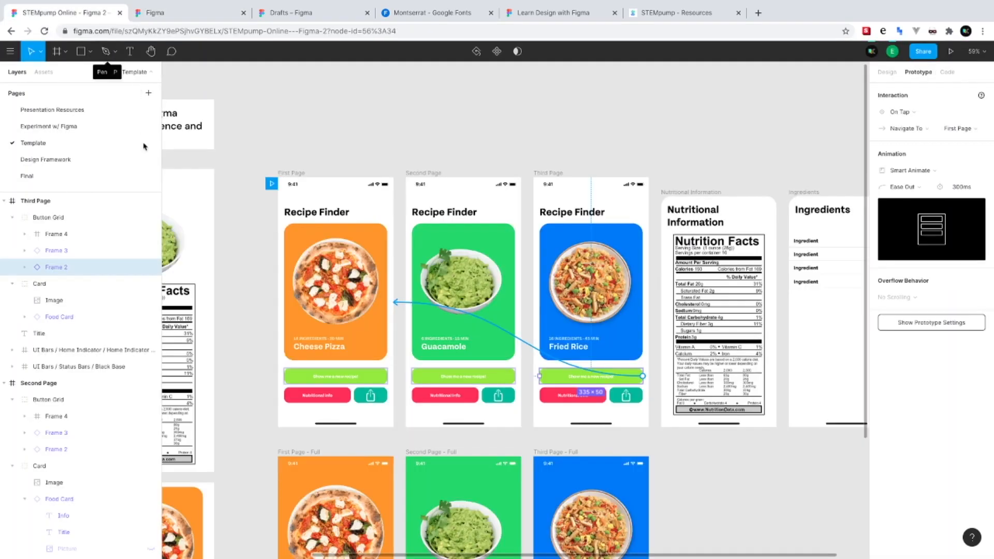
scroll(337, 407, "up", 5)
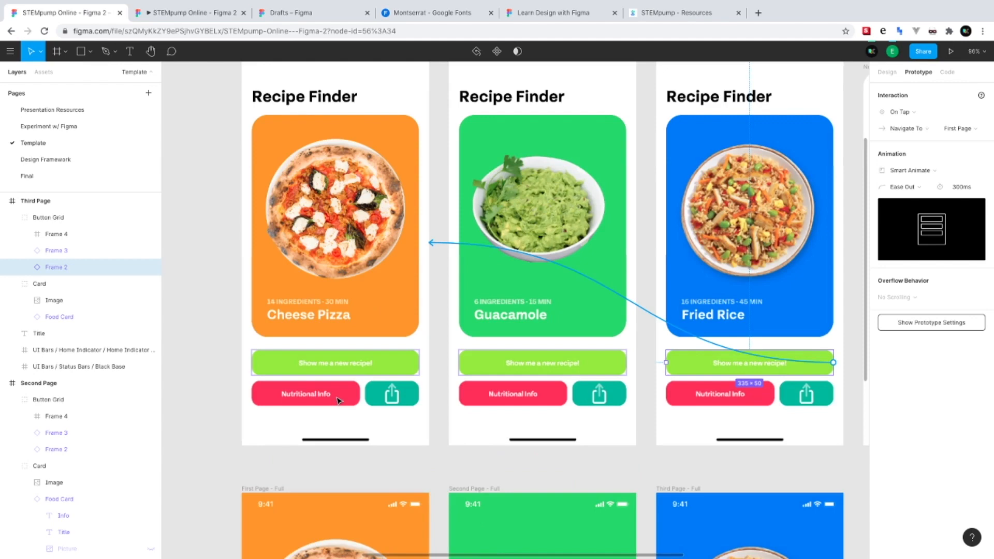
left_click(340, 402)
scroll(333, 400, "down", 5)
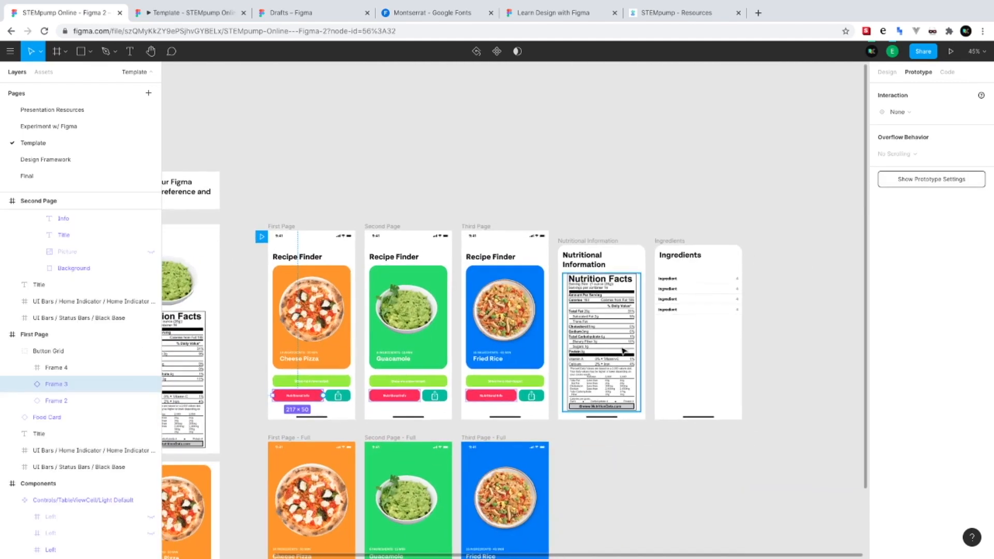
left_click_drag(552, 361, 612, 337)
left_click(908, 112)
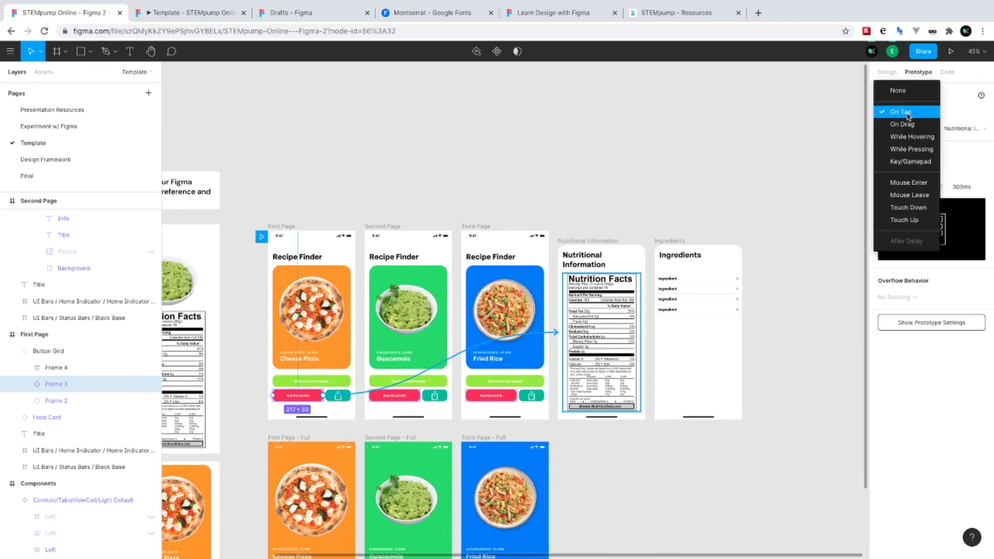
left_click(971, 110)
left_click(926, 127)
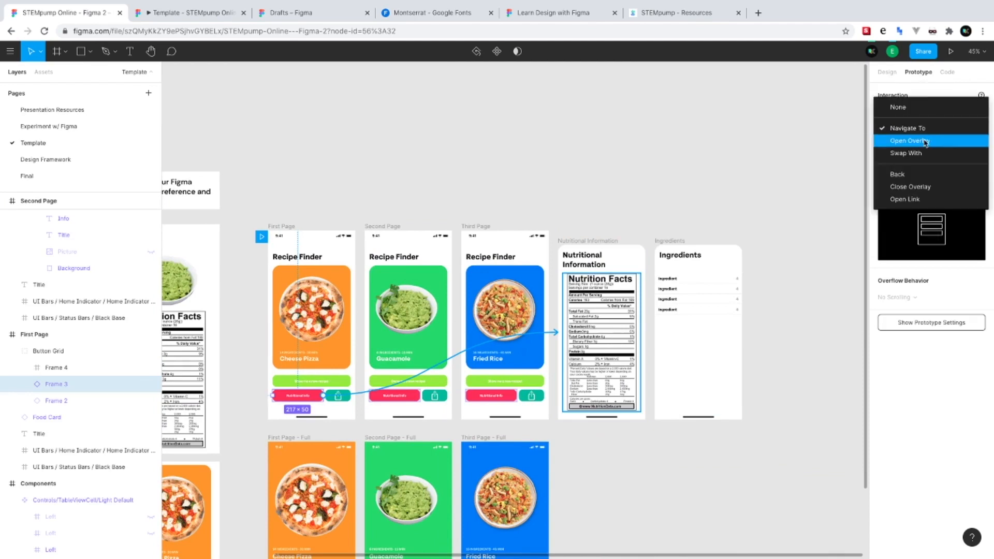
left_click(926, 141)
Position the overlay manually over the First Page's lower area, closing on outside clicks and with a 25% black background behind it
left_click(923, 171)
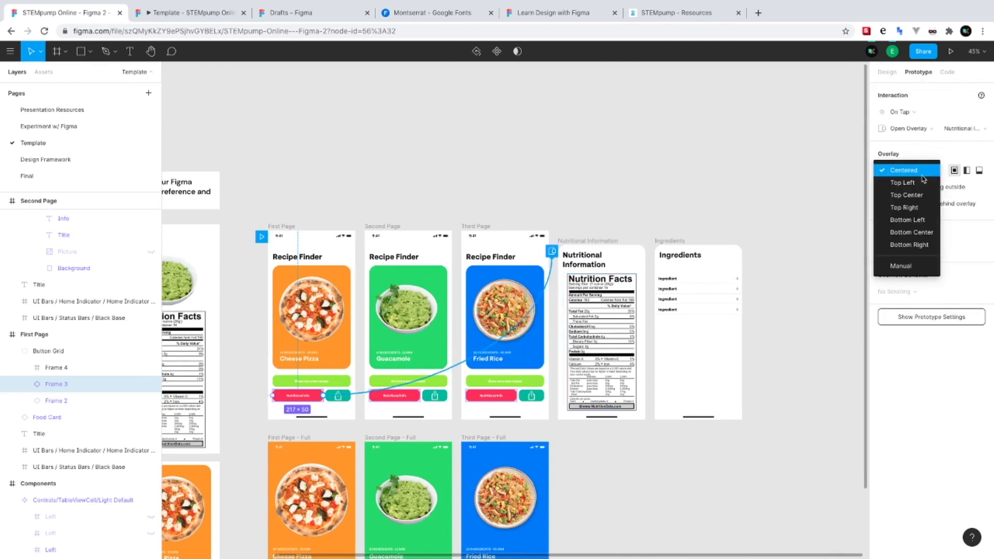
left_click(913, 265)
left_click_drag(341, 482, 337, 337)
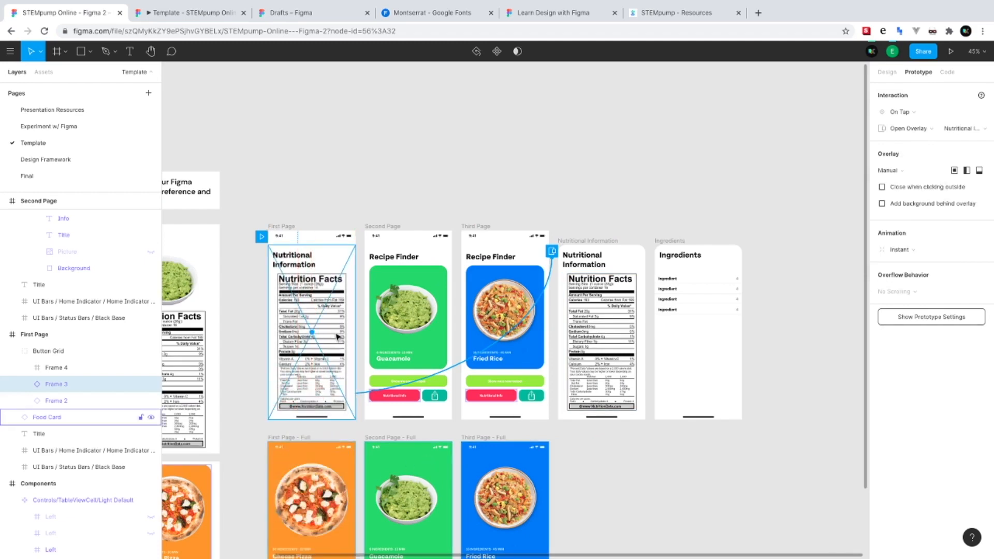
left_click(903, 205)
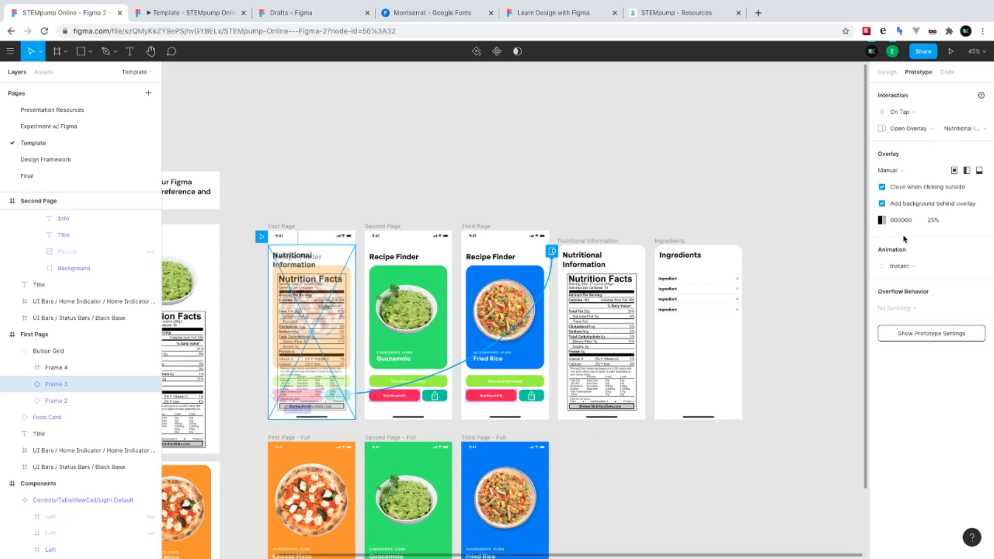
Set the Nutritional Information overlay's animation to Move In, moving upward
left_click(902, 266)
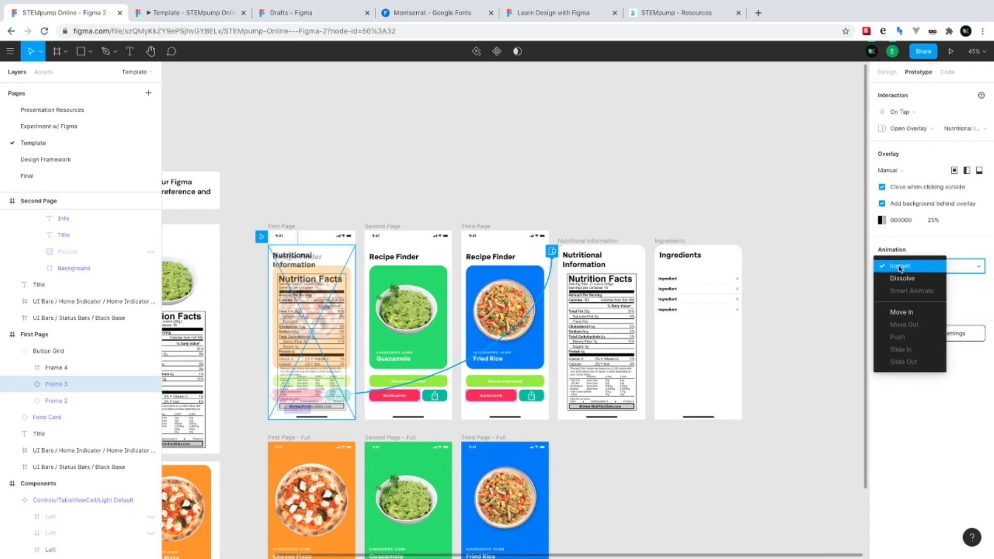
left_click(913, 310)
left_click(976, 267)
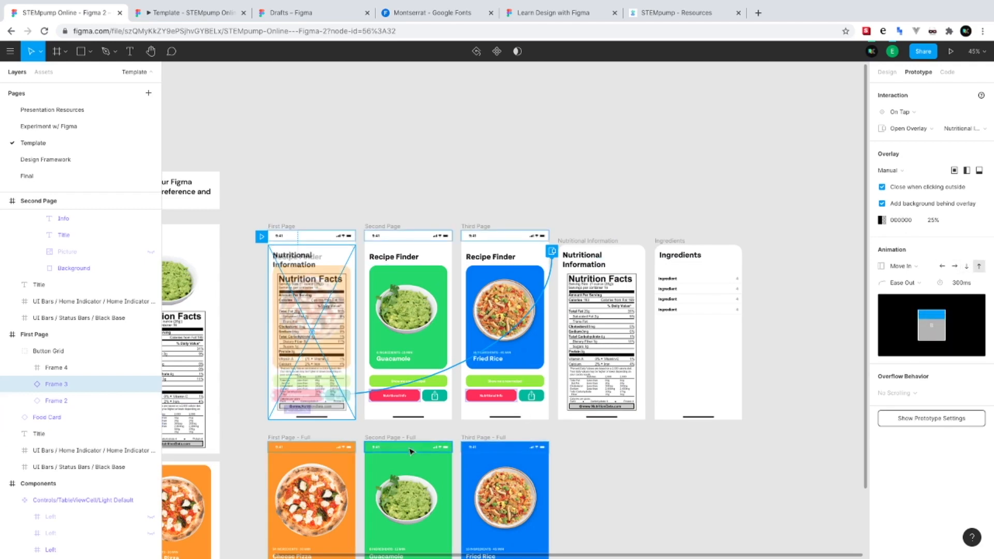
Reload the prototype preview and return to the Template page's prototype settings with nothing selected
left_click(208, 21)
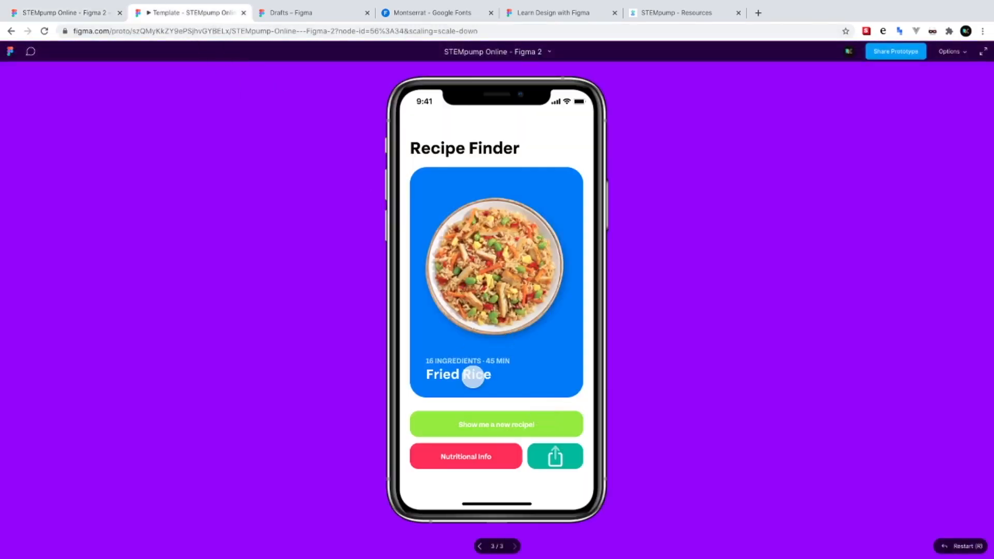
left_click(44, 31)
left_click(45, 15)
left_click(563, 181)
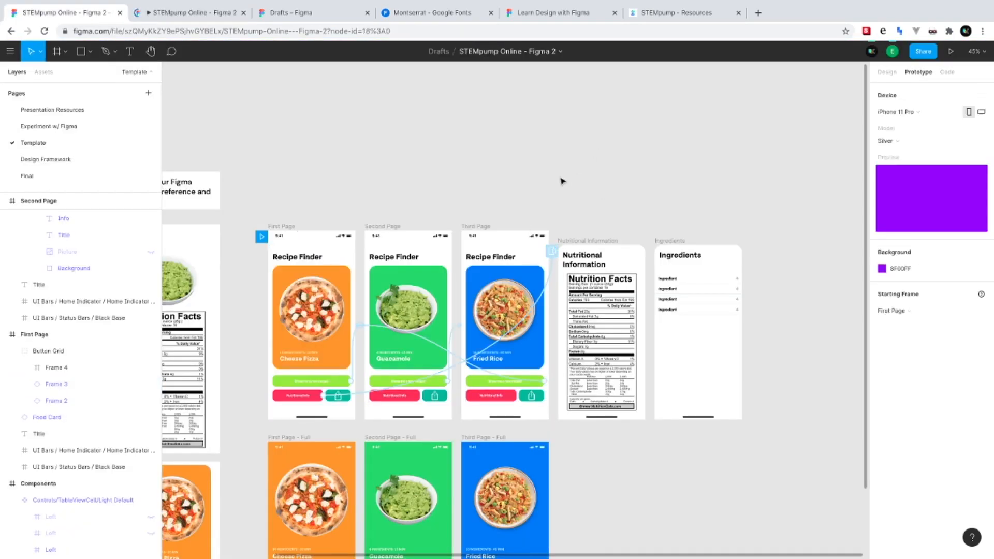
In the prototype preview, go back to the Cheese Pizza page and test opening and dismissing its Nutritional Information overlay
left_click(216, 6)
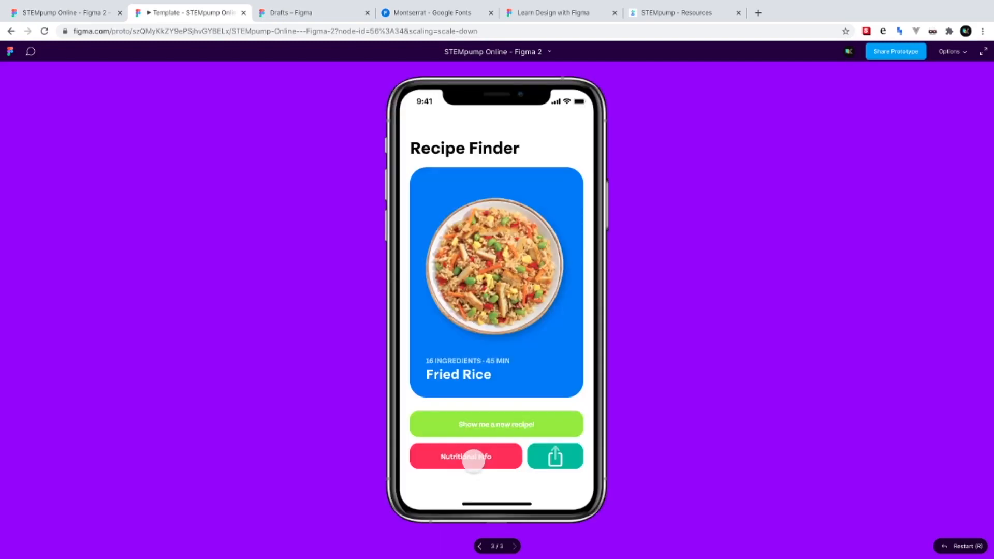
left_click(478, 547)
left_click(478, 547)
left_click(468, 457)
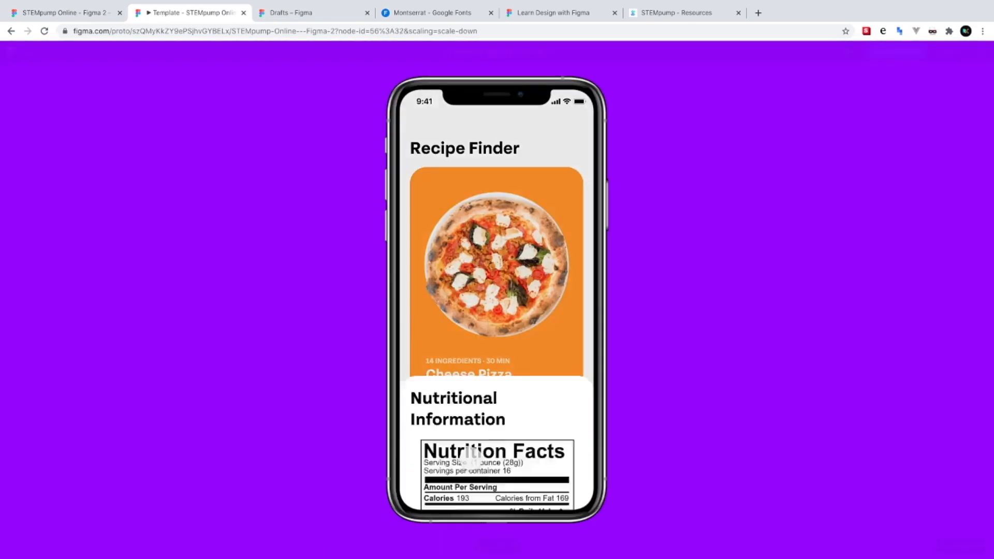
left_click(578, 107)
left_click(437, 453)
left_click(433, 101)
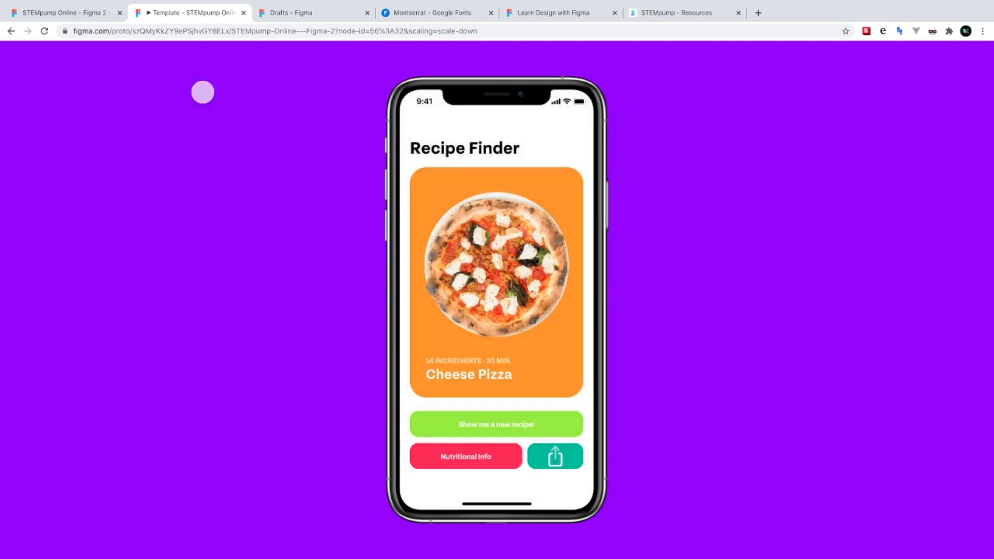
In the design file, connect the Second Page's Nutritional Info button to the Nutritional Information overlay and position it over that page's lower area
left_click(49, 13)
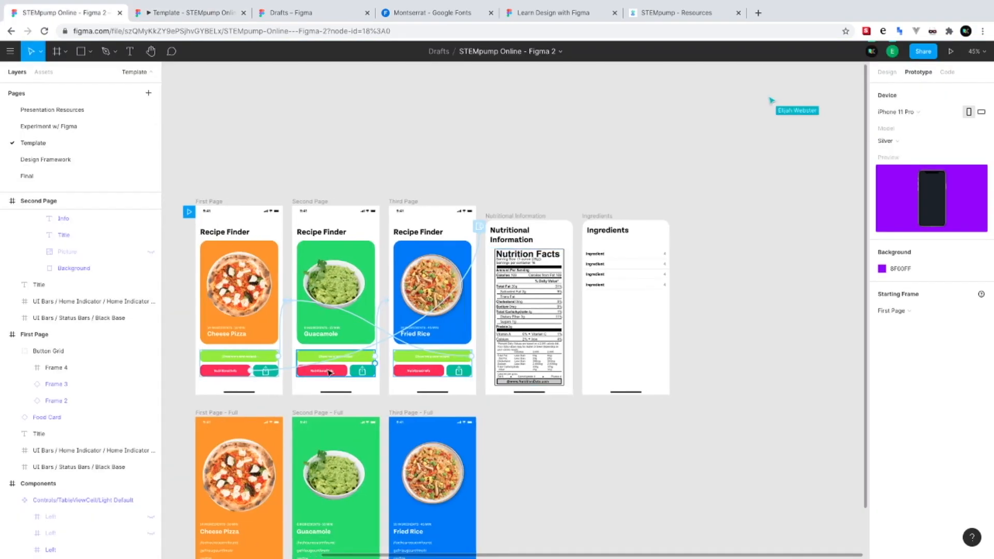
double_click(341, 372)
left_click_drag(346, 371, 487, 241)
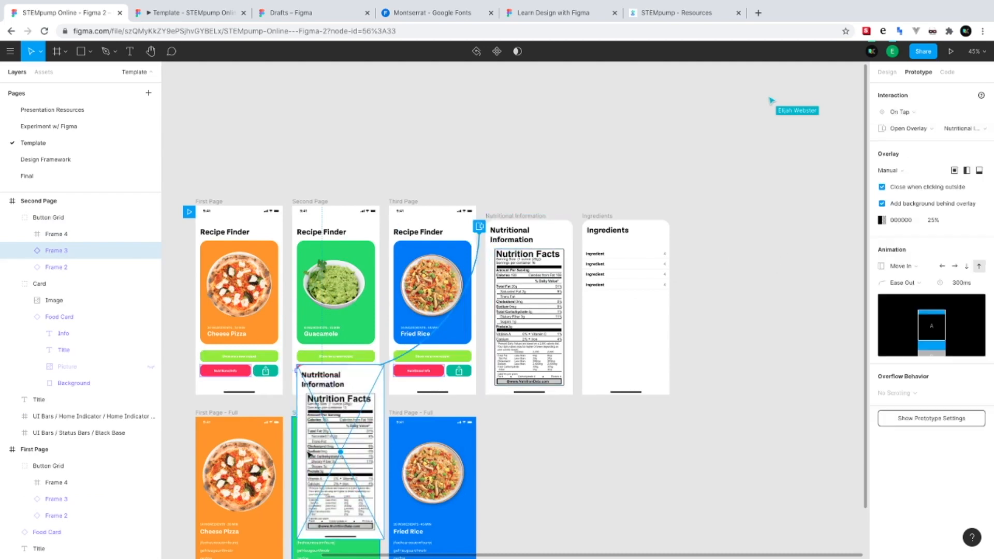
left_click_drag(309, 455, 294, 322)
Connect the Third Page's Nutritional Info button to the Nutritional Information overlay and position it over that page's lower area
left_click(444, 371)
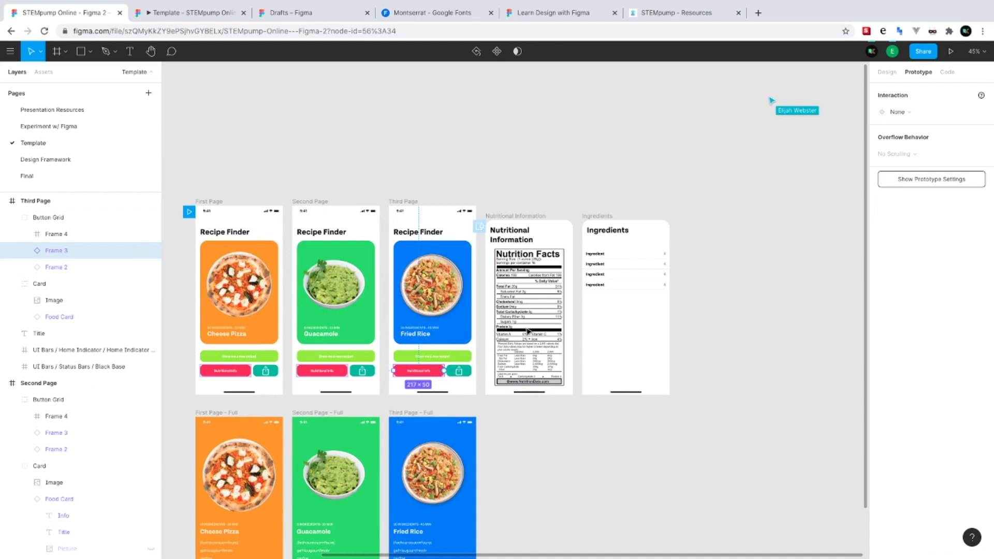
left_click_drag(527, 331, 523, 335)
left_click_drag(431, 432, 427, 288)
left_click(548, 462)
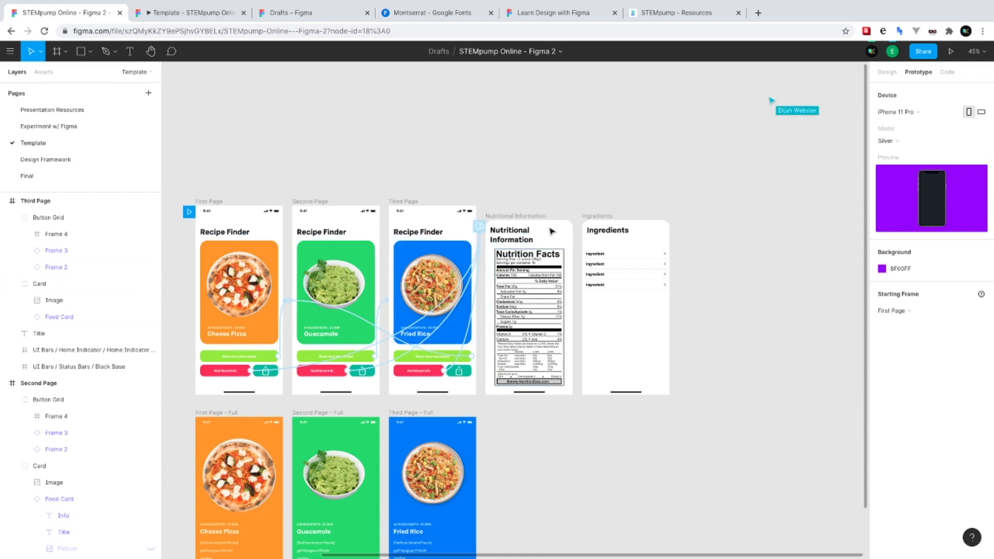
Give the Nutritional Information frame an On Drag interaction with the Close Overlay action
left_click(527, 220)
scroll(572, 304, "up", 3)
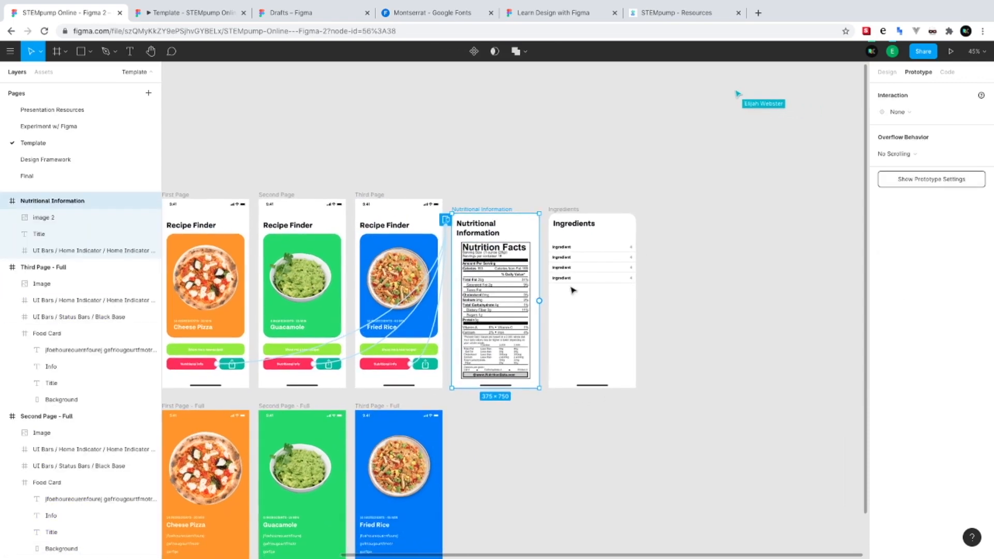
left_click(920, 111)
left_click(920, 148)
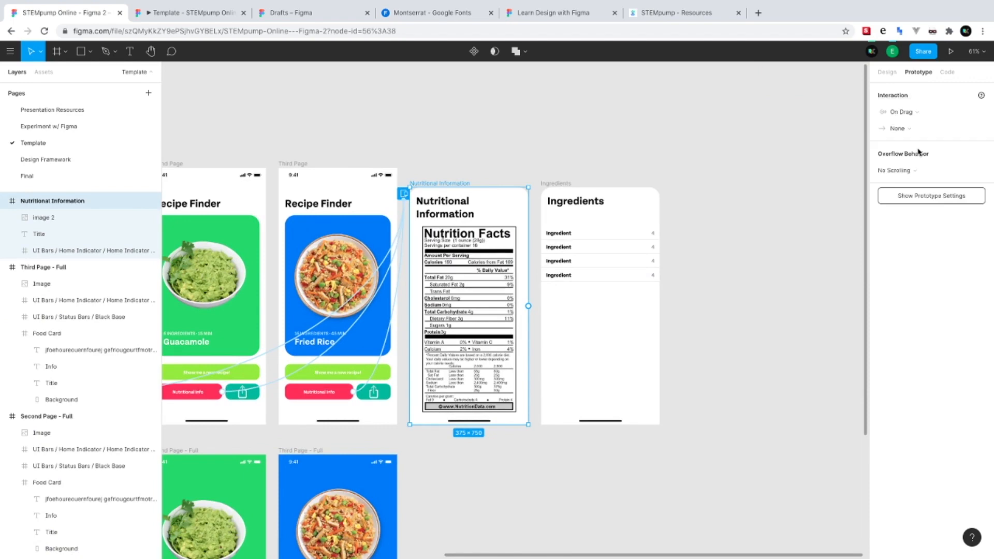
left_click(898, 128)
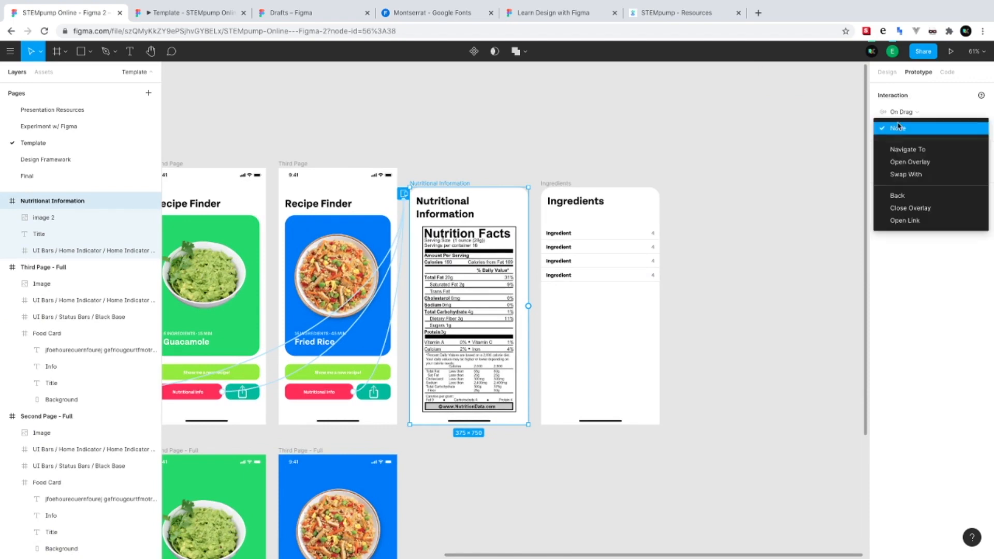
left_click(910, 208)
scroll(715, 313, "left", 2)
scroll(714, 314, "up", 1)
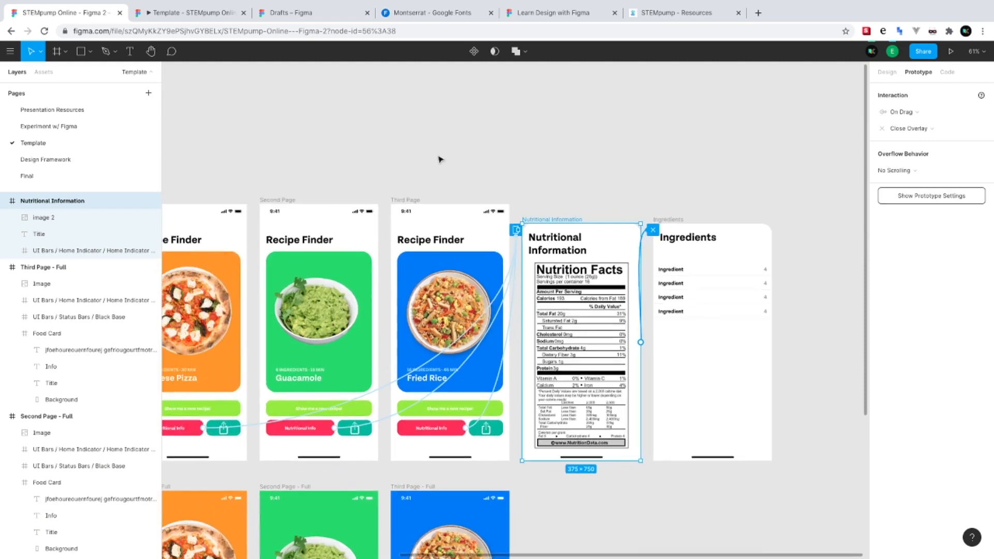
In the prototype preview, test opening the Cheese Pizza page's nutritional overlay and dragging it down to close it
left_click(184, 16)
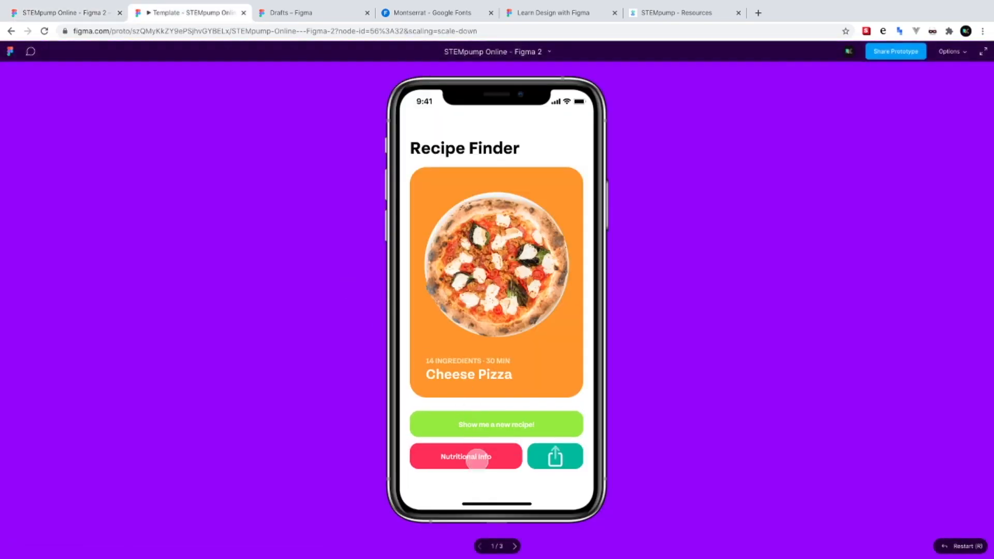
left_click(472, 454)
left_click_drag(499, 158, 486, 514)
left_click(490, 451)
left_click_drag(500, 155, 537, 517)
Step through the new-recipe links to the Fried Rice page and test its Nutritional Info button
left_click(544, 426)
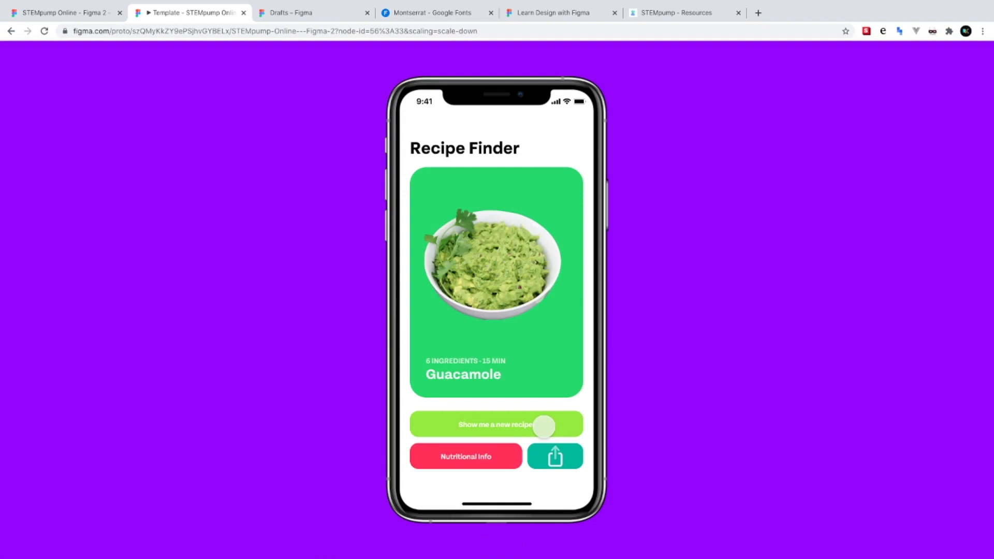
left_click(469, 423)
left_click(485, 349)
left_click(502, 392)
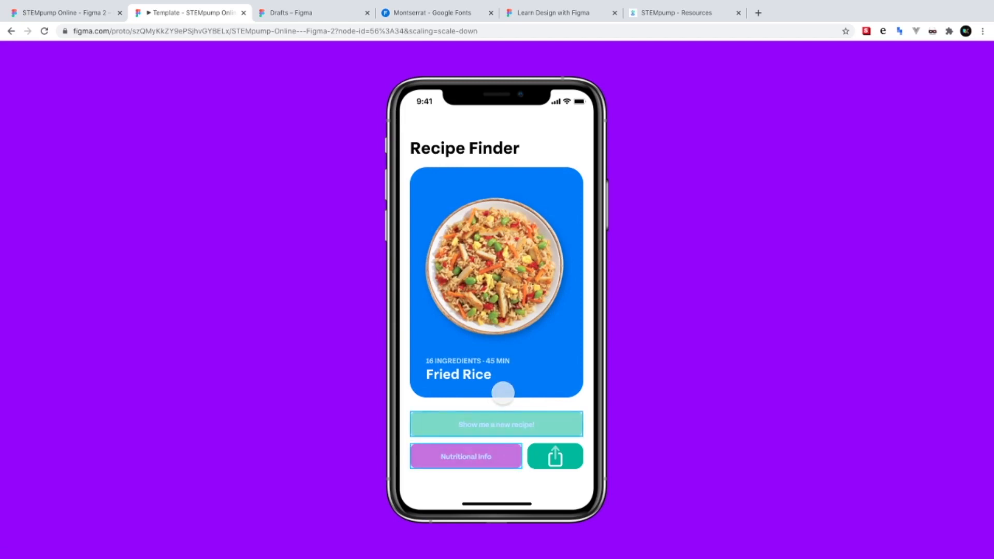
left_click(466, 456)
left_click(490, 482)
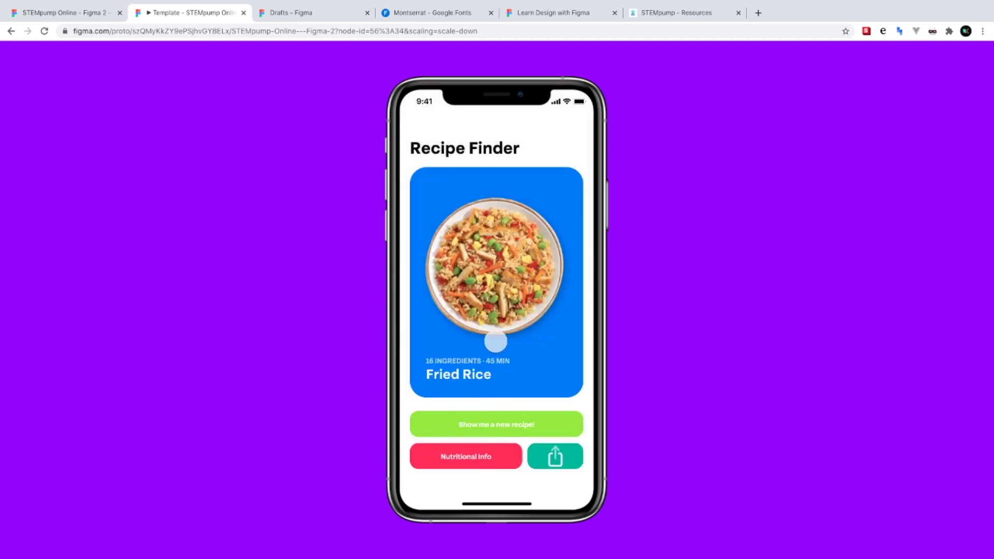
In the design file, link the First Page's food card to First Page - Full on tap, using a Smart Animate transition
left_click(42, 11)
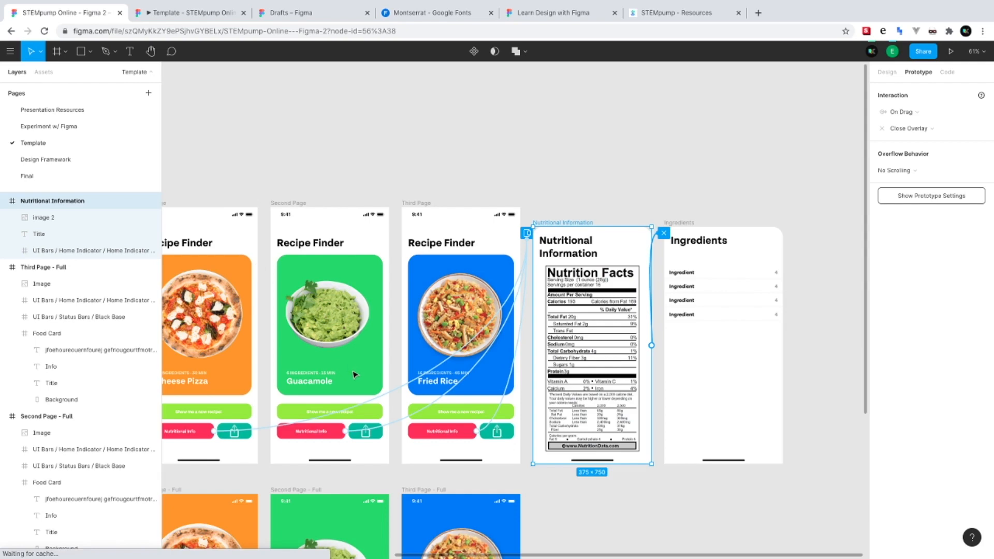
scroll(370, 262, "down", 3)
scroll(370, 261, "left", 3)
left_click(371, 262)
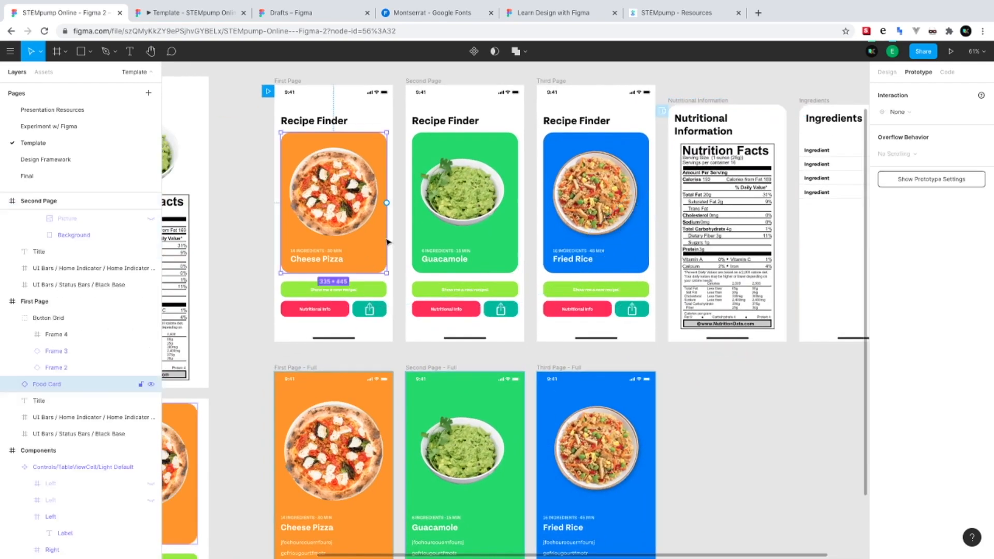
left_click_drag(387, 203, 386, 402)
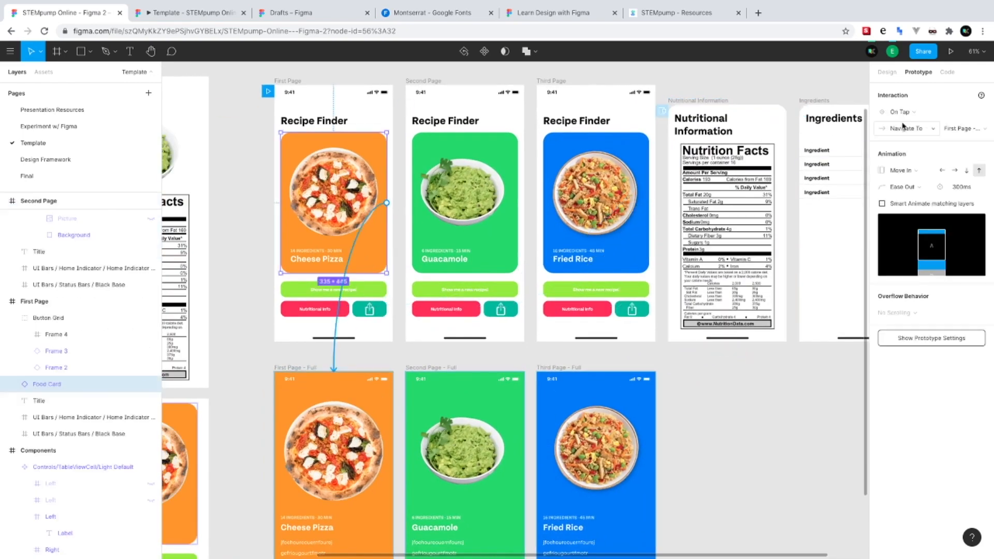
left_click(915, 169)
left_click(916, 150)
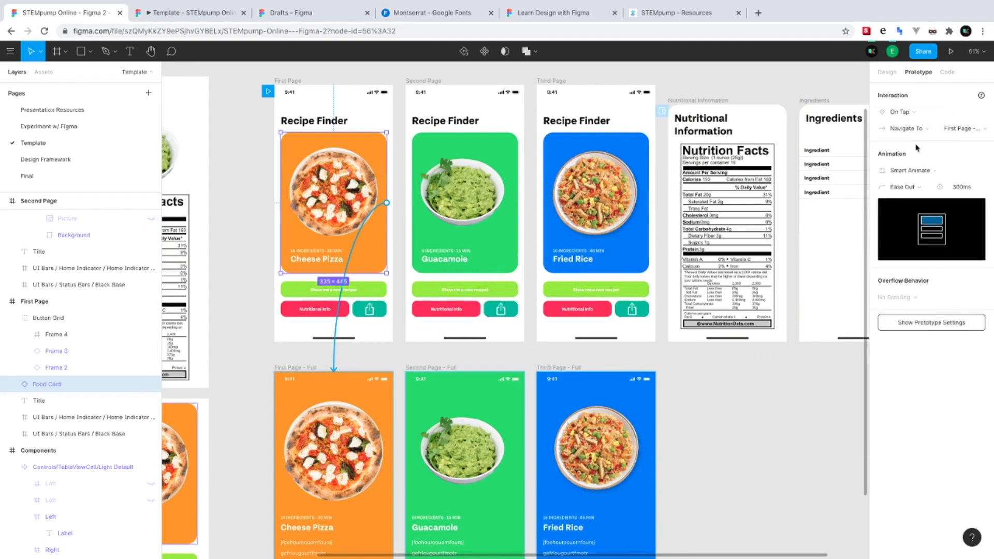
Link the Second and Third Page cards to their matching Full pages on tap, using Smart Animate with Ease Out
left_click(494, 236)
left_click_drag(518, 203, 465, 445)
left_click(915, 188)
left_click(921, 203)
left_click(907, 187)
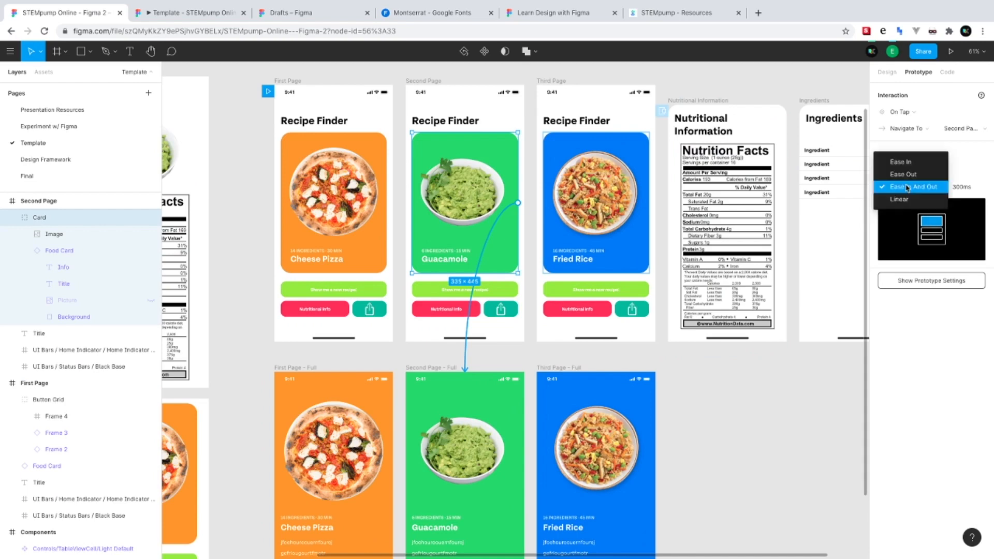
left_click(911, 160)
left_click(560, 238)
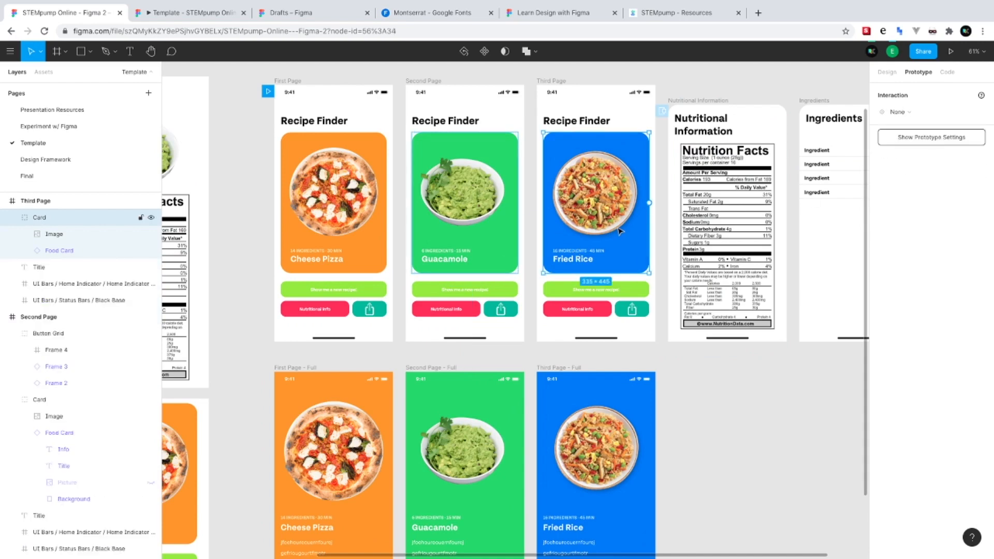
left_click_drag(648, 205, 599, 440)
Give the First Page - Full frame an On Drag interaction with the Back action
scroll(539, 415, "down", 4)
scroll(539, 415, "left", 2)
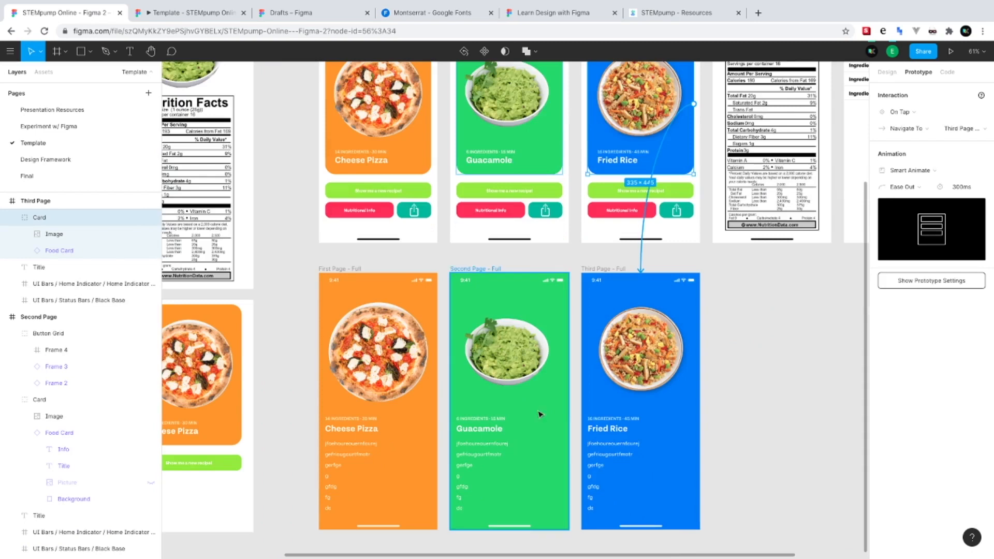
left_click(373, 333)
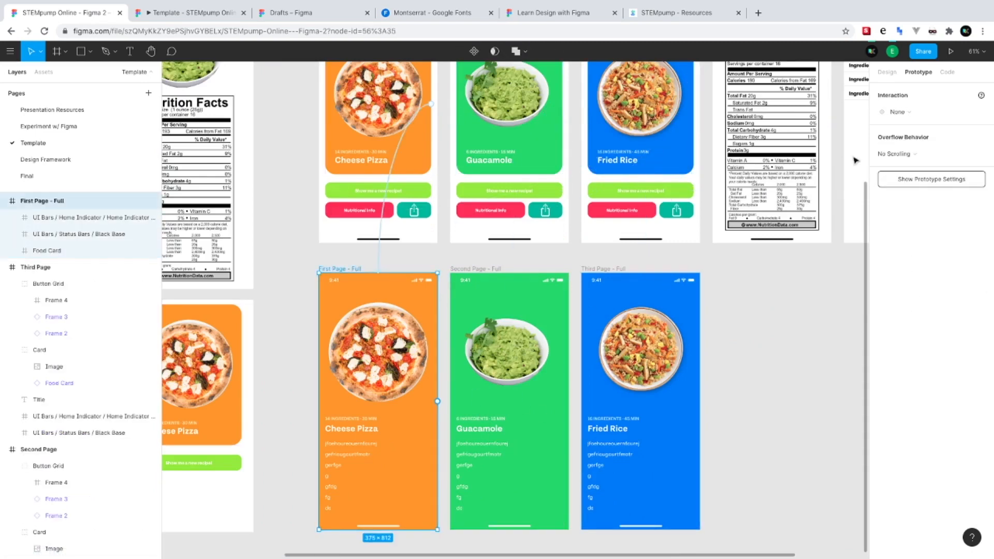
left_click(907, 112)
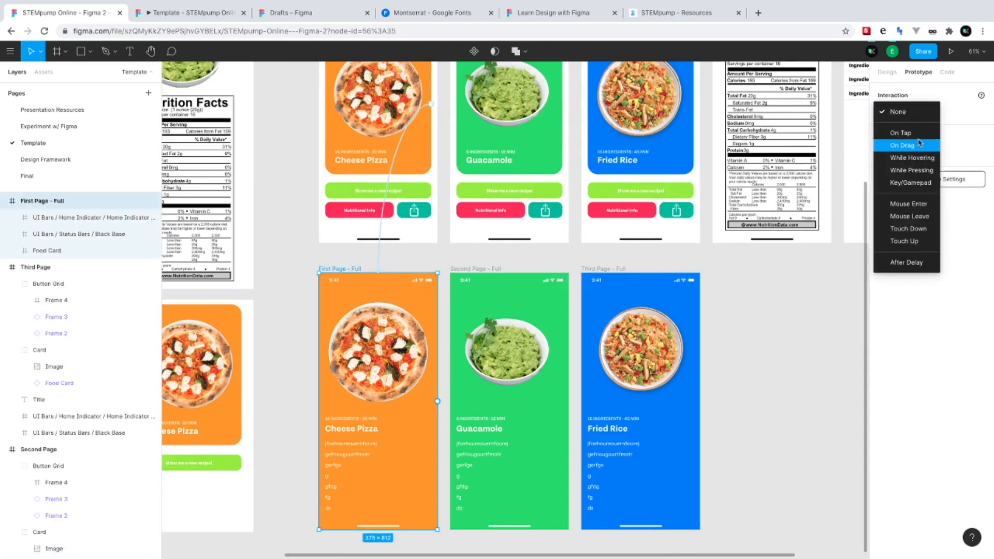
left_click(920, 145)
left_click(903, 128)
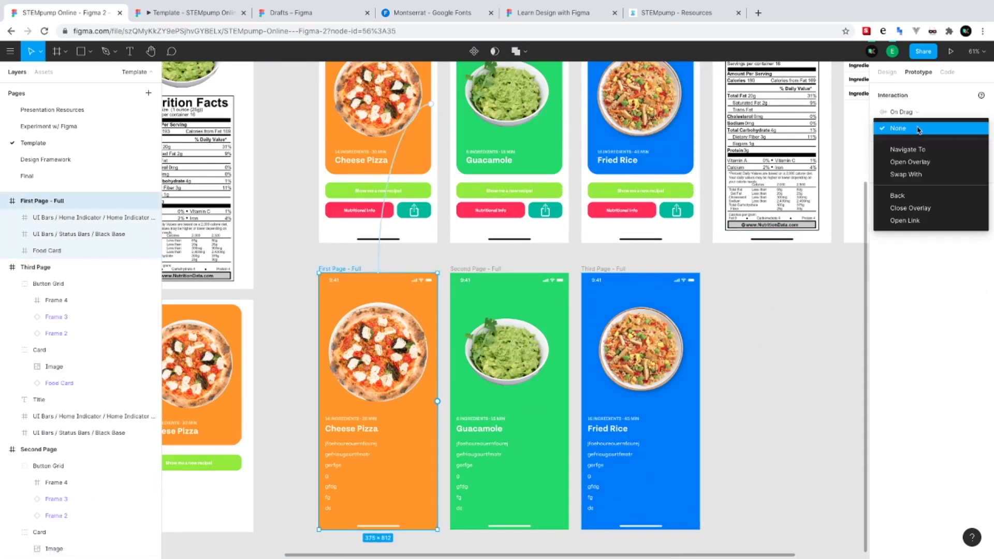
left_click(928, 197)
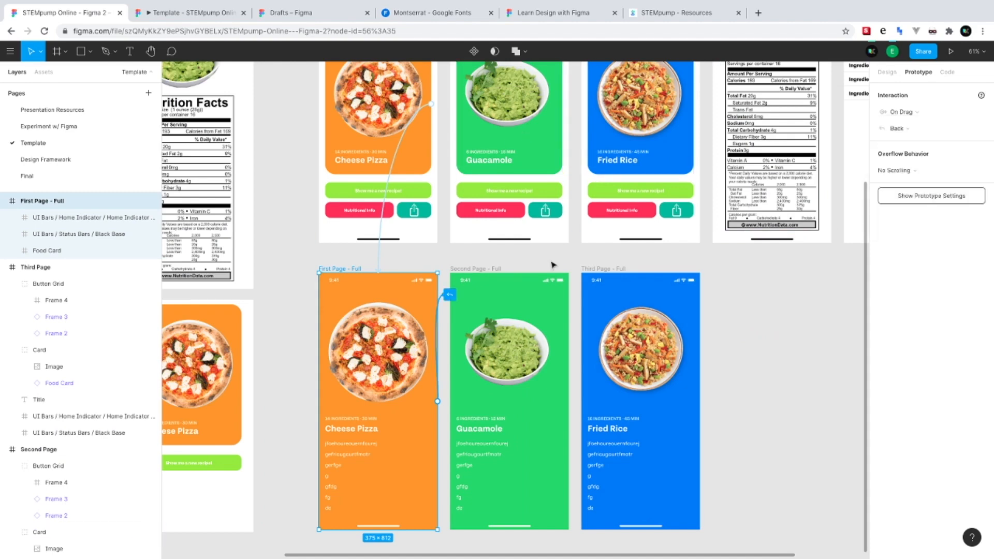
Give the Second Page - Full frame an On Drag interaction with the Back action
left_click(500, 142)
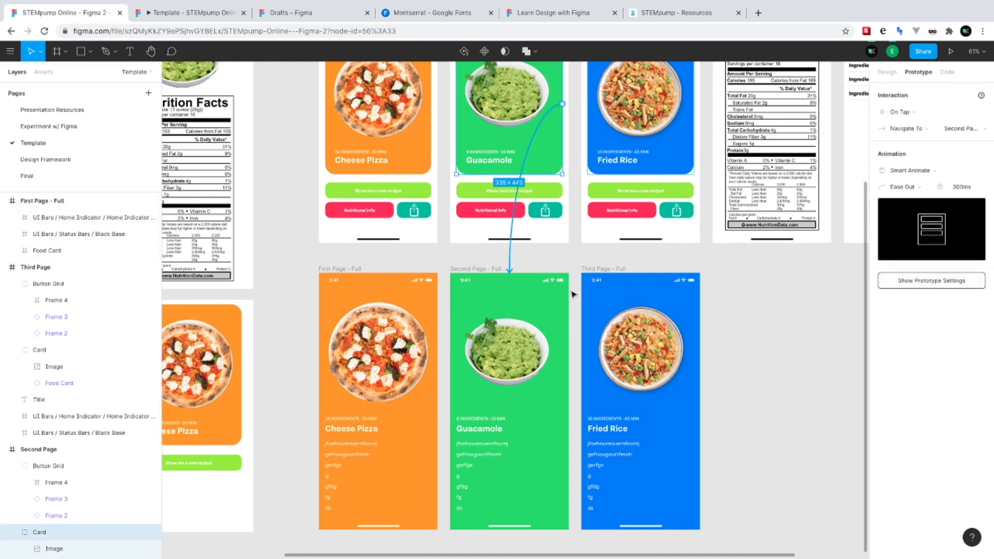
left_click(549, 334)
left_click(549, 334)
left_click(901, 112)
left_click(901, 111)
left_click(919, 176)
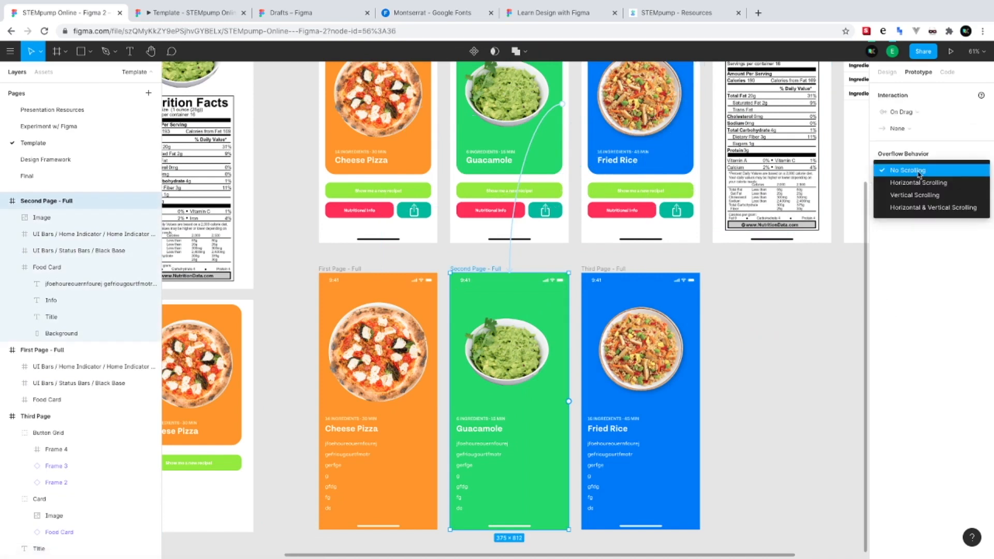
left_click(905, 124)
left_click(900, 193)
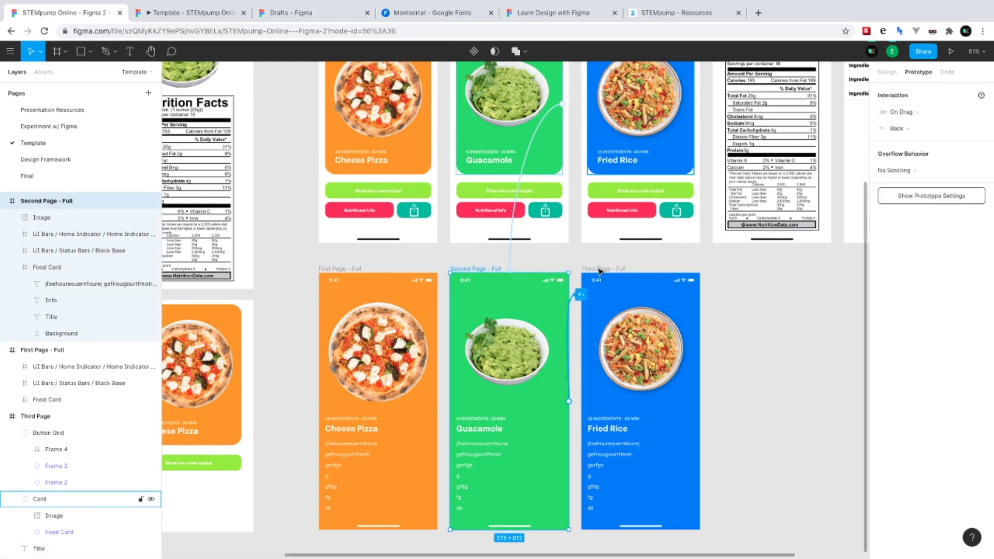
Give the Third Page - Full frame an On Drag interaction with the Back action, leaving nothing selected
left_click(698, 348)
left_click(902, 111)
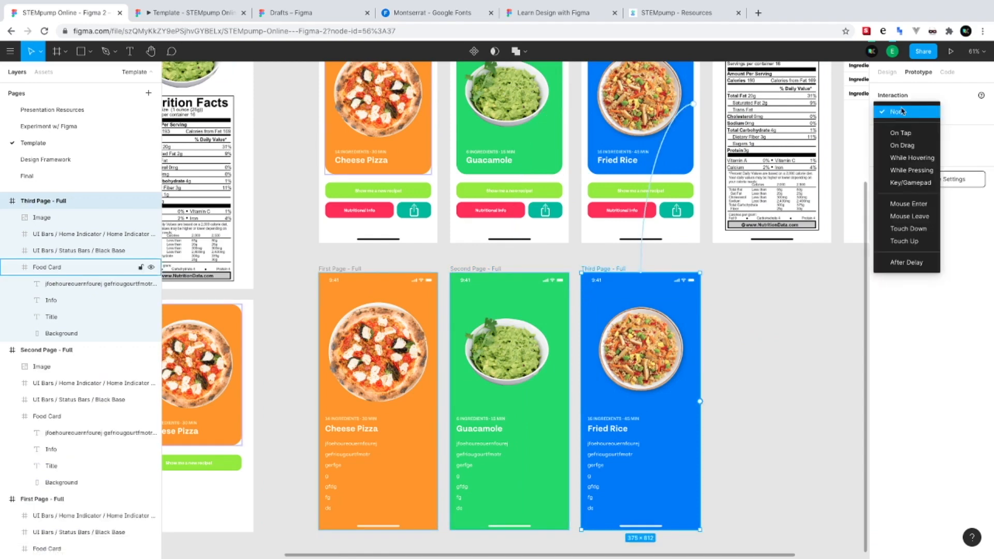
left_click(909, 146)
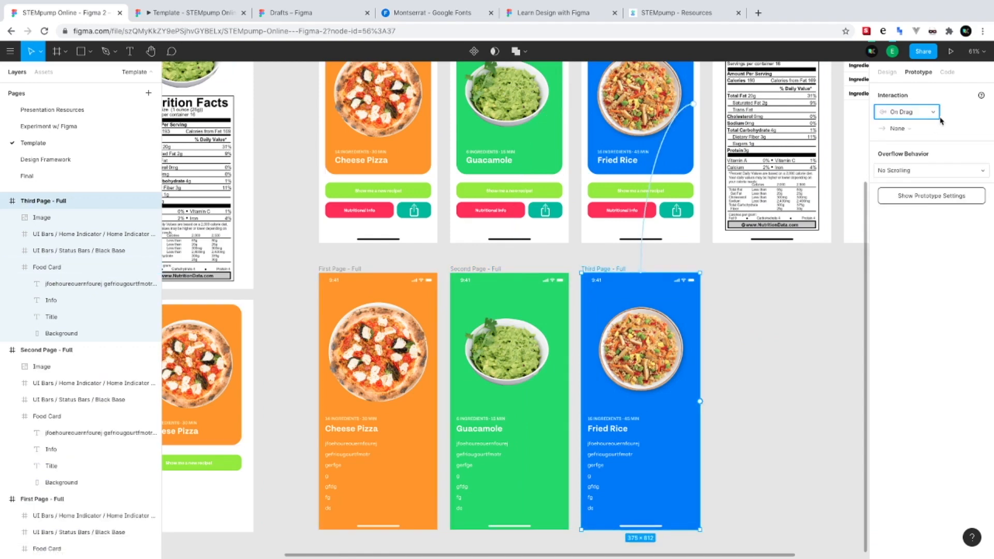
left_click(904, 129)
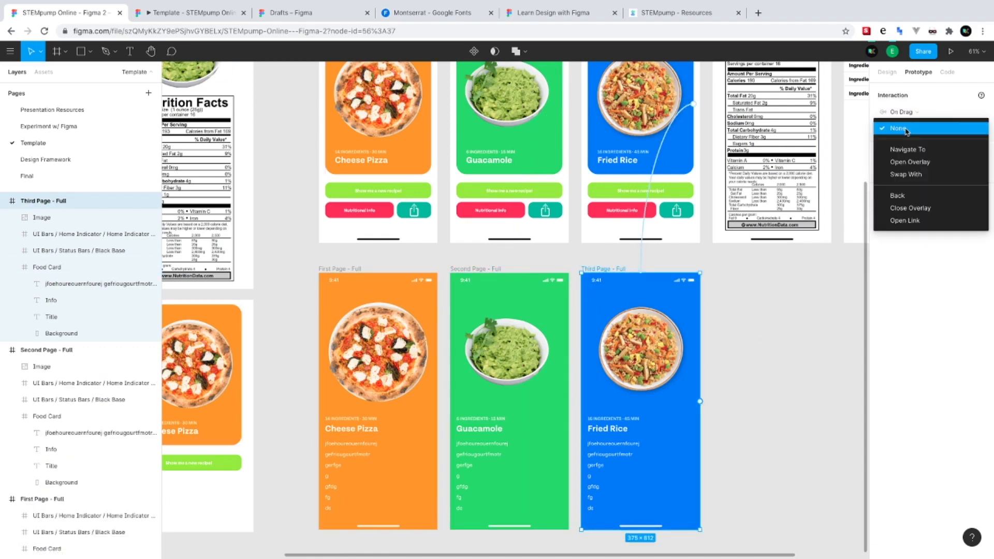
left_click(911, 194)
left_click(748, 350)
scroll(688, 356, "down", 4)
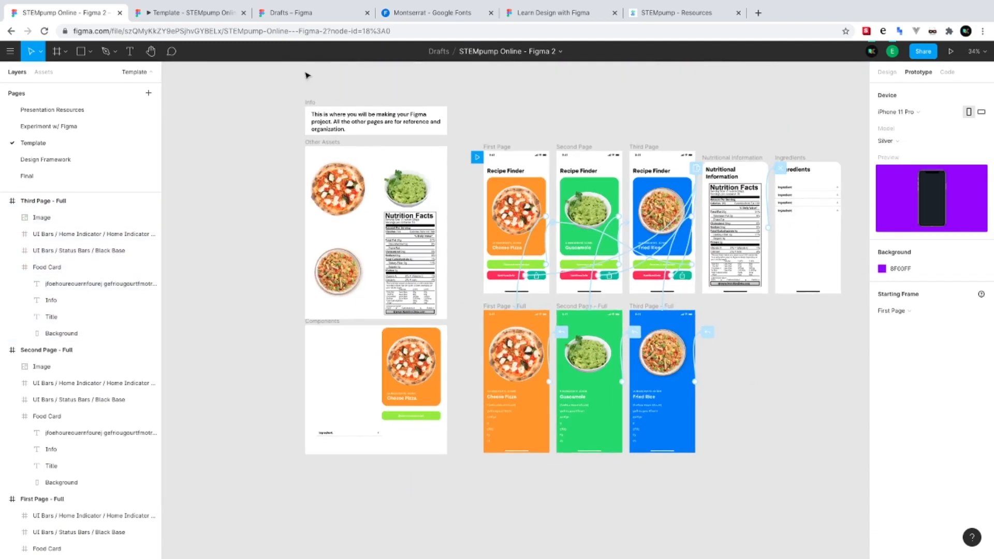
Test the prototype preview by cycling through recipes, opening their full pages from the cards, and dragging back to the Recipe Finder
left_click(189, 19)
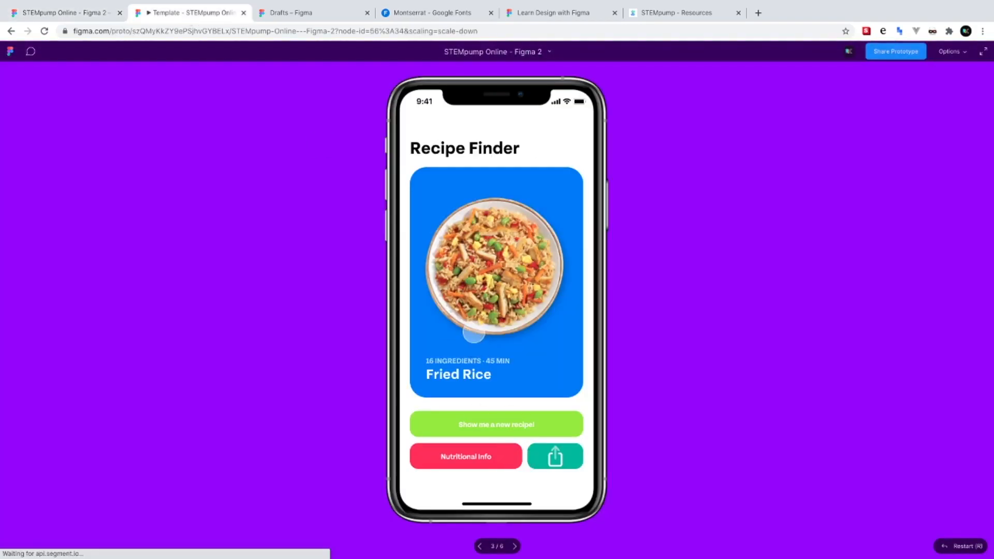
left_click(536, 455)
left_click(503, 279)
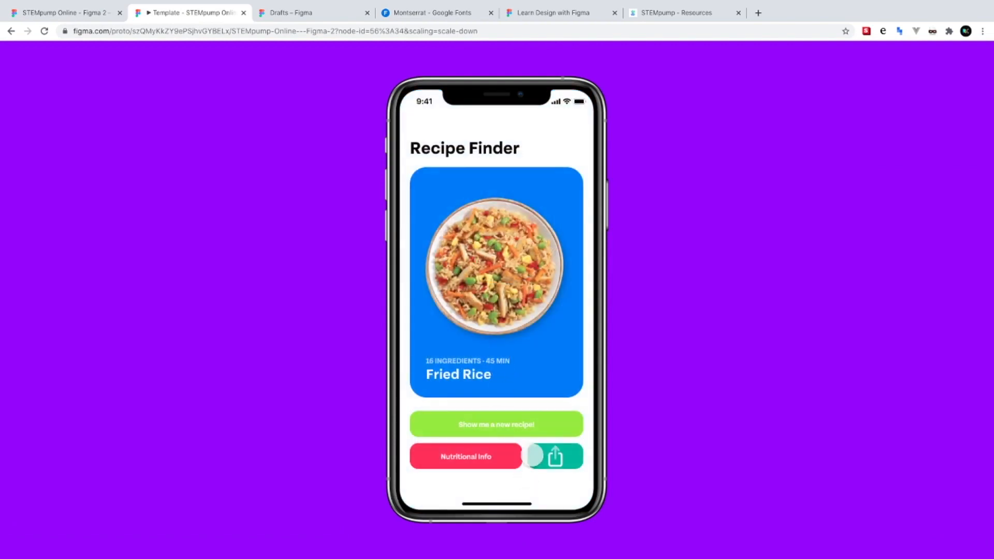
left_click(521, 428)
left_click(499, 296)
left_click(497, 297)
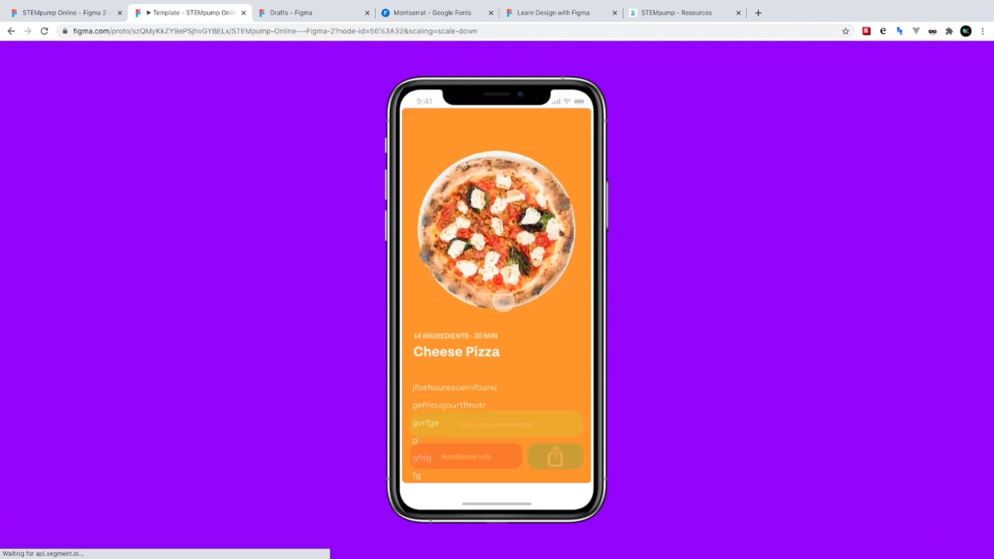
left_click(520, 412)
left_click(512, 283)
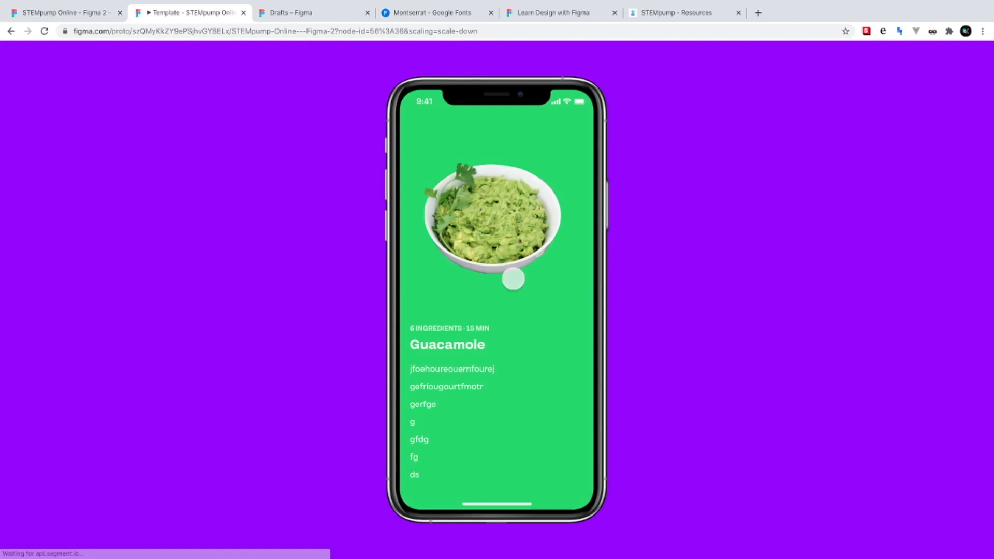
left_click(512, 346)
left_click(461, 422)
left_click(461, 422)
left_click(519, 329)
left_click(502, 356)
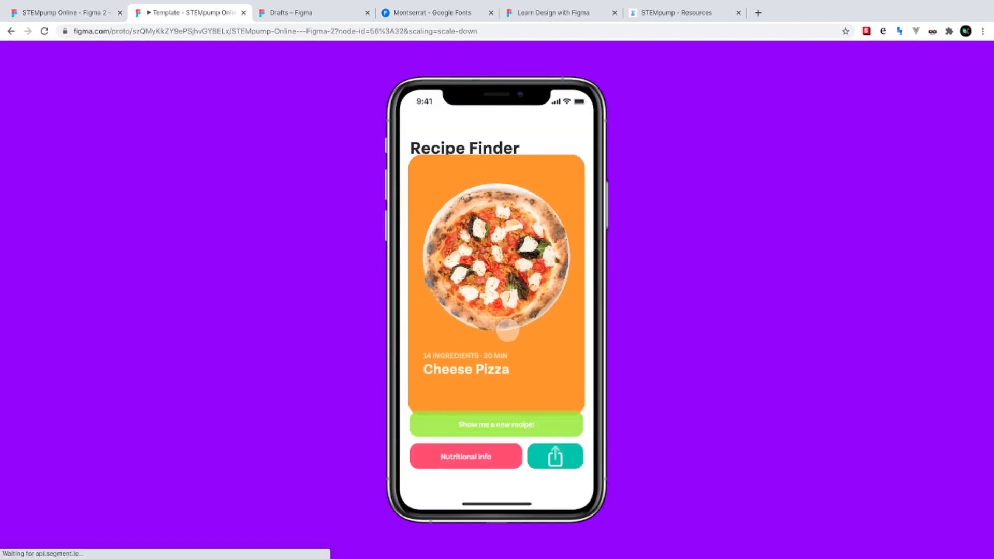
left_click(502, 356)
left_click(503, 316)
left_click(503, 276)
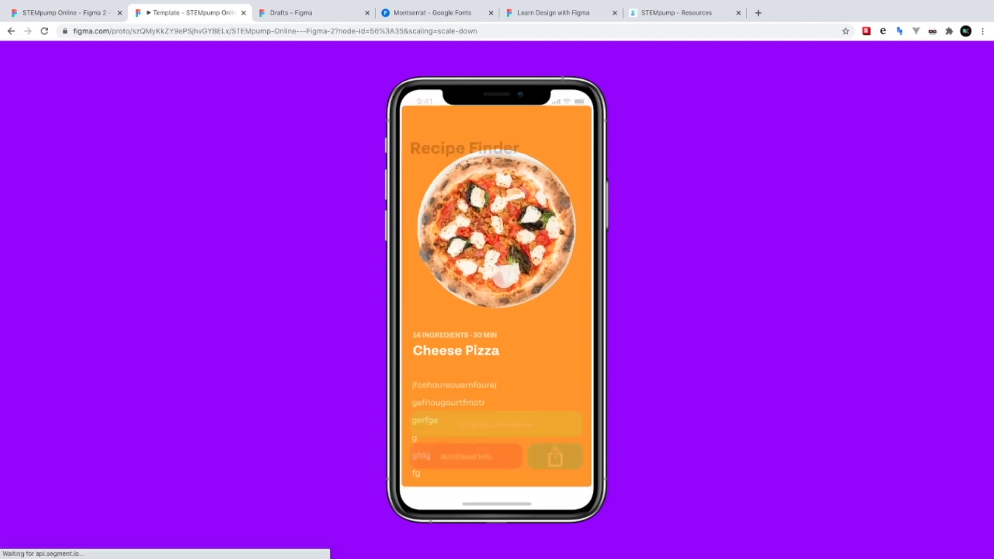
left_click(497, 350)
left_click(497, 355)
left_click(514, 381)
left_click(531, 222)
left_click(523, 408)
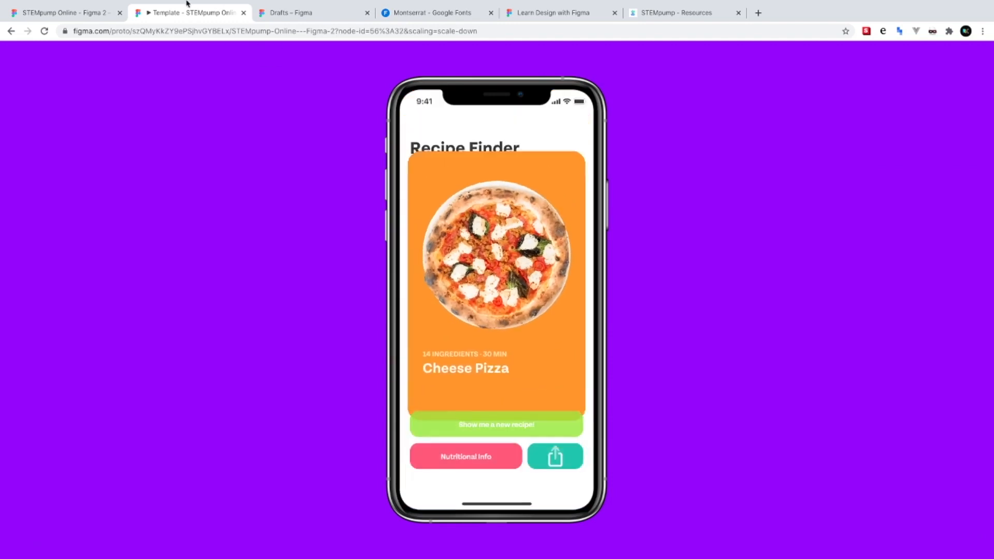
Return to the design file and look over the recipe pages, full pages and overlay frames on the Template page
left_click(100, 14)
scroll(538, 344, "down", 2)
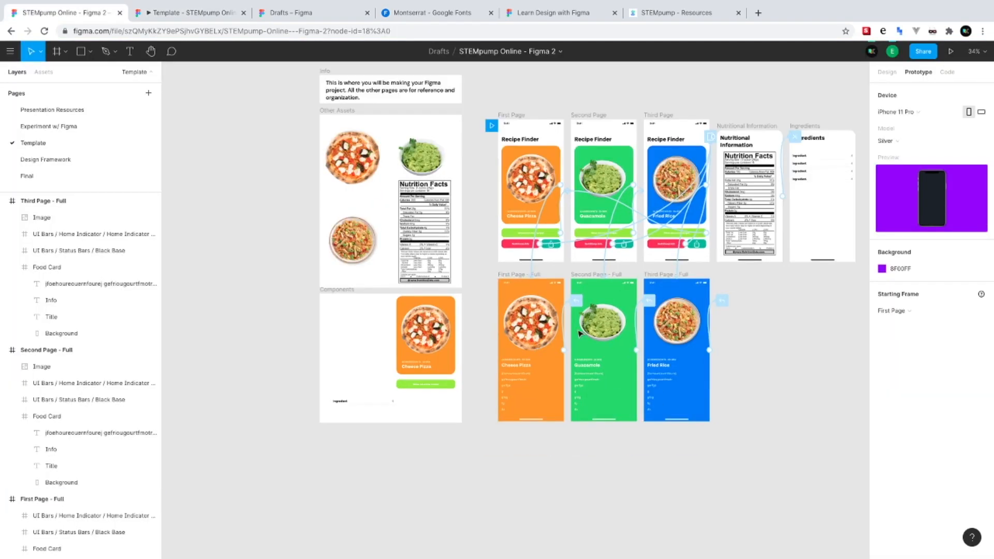
scroll(579, 334, "down", 1)
scroll(519, 352, "up", 5)
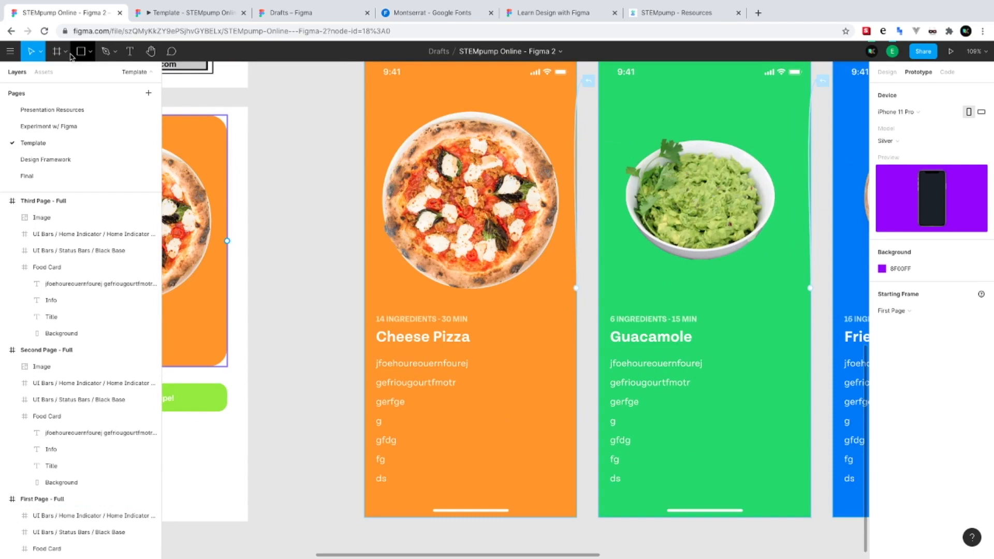
scroll(620, 428, "right", 6)
scroll(621, 428, "up", 3)
scroll(621, 429, "down", 3)
scroll(621, 429, "right", 5)
scroll(621, 429, "up", 1)
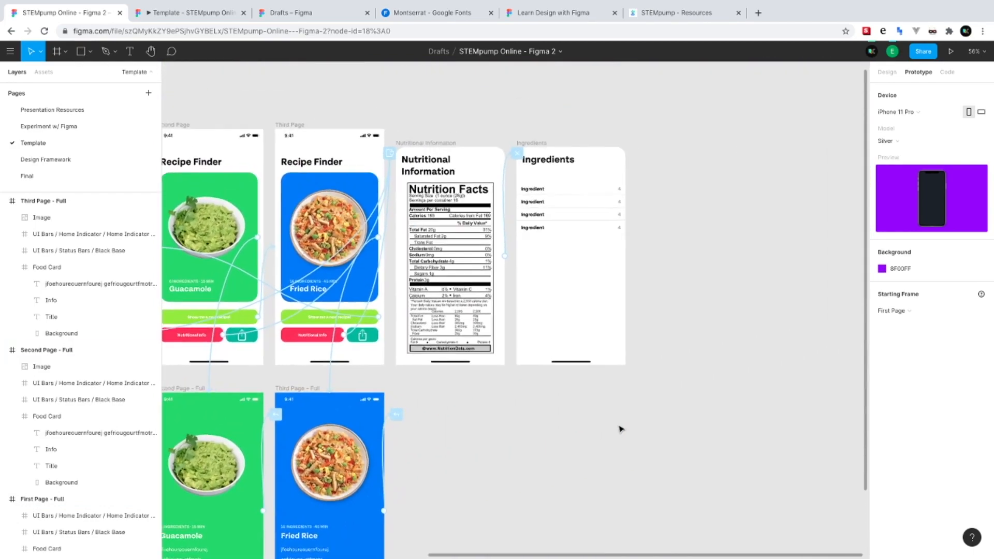
scroll(621, 429, "left", 3)
scroll(621, 429, "down", 1)
scroll(621, 430, "down", 2)
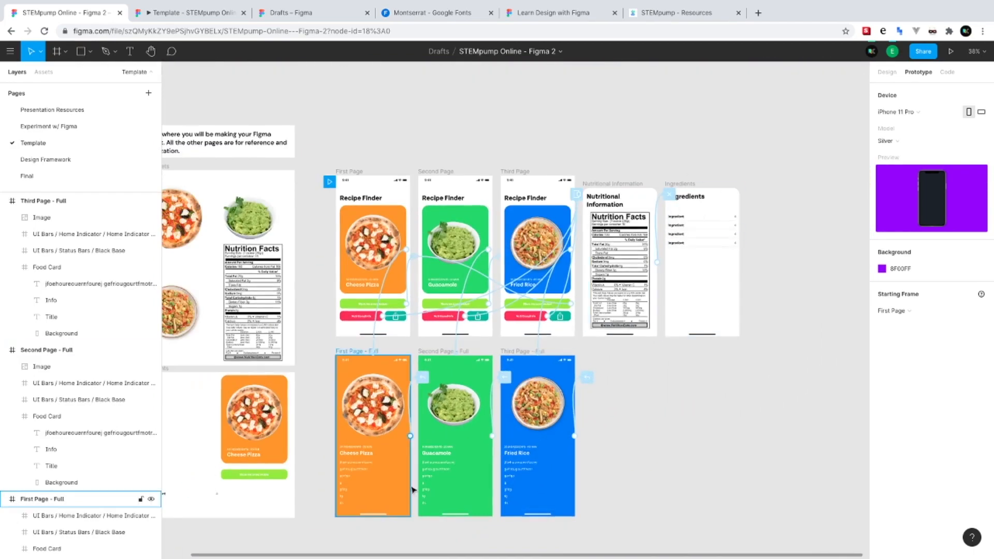
Draw a rectangle in the empty area of the Components frame and set its size to 45 × 45
scroll(413, 492, "up", 5)
scroll(355, 502, "left", 10)
scroll(355, 502, "down", 2)
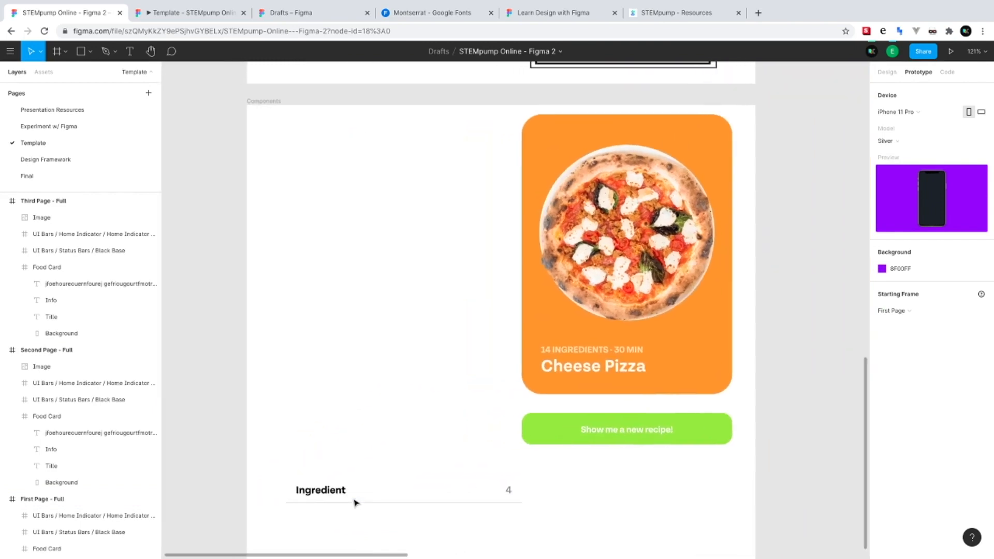
left_click(79, 52)
left_click_drag(270, 228, 317, 270)
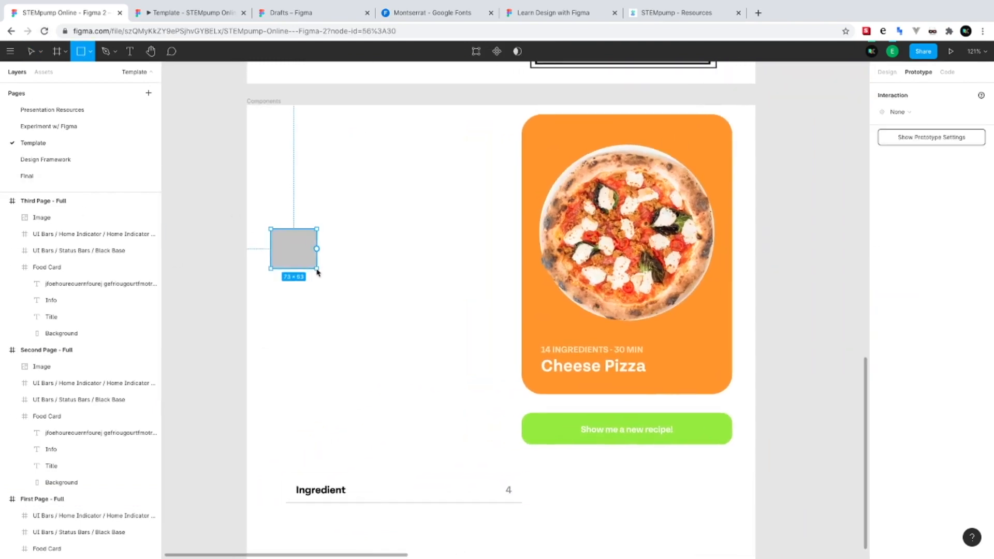
left_click(888, 76)
type("45")
key("Tab")
type("45")
key("Return")
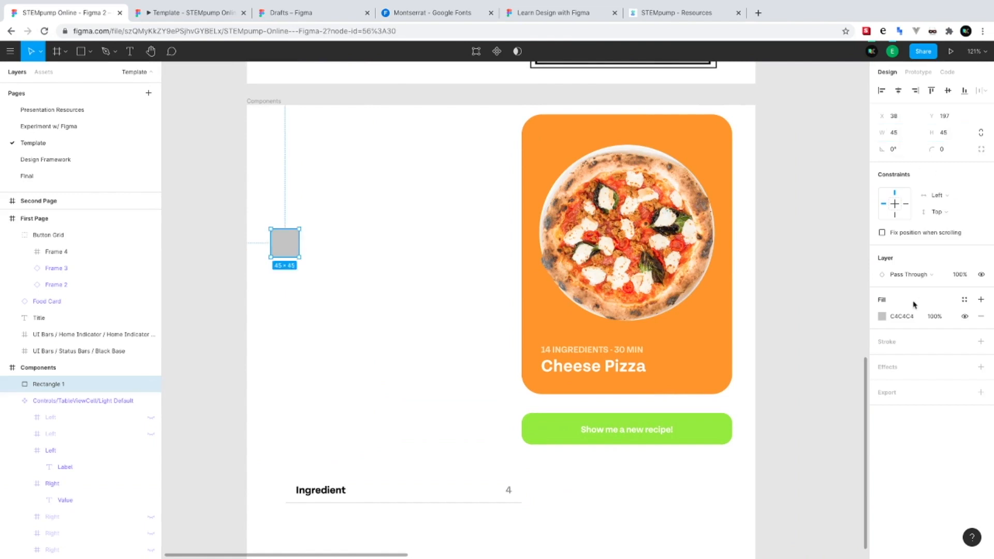
Turn the square into a black circle with fill 000000 and corner radius 1000
type("000")
key("Return")
left_click(945, 149)
type("1000")
key("Return")
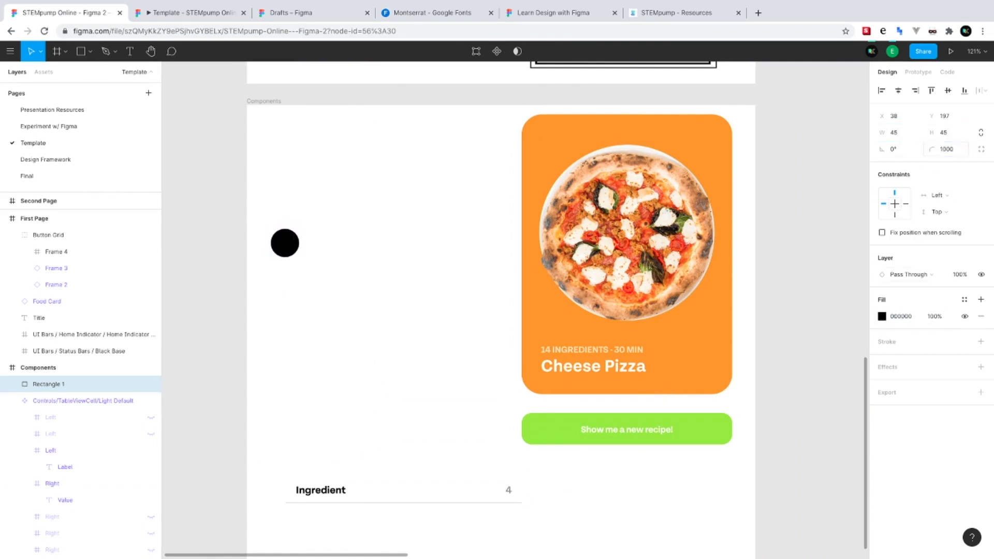
Find the blue Pages tab bar icon among the Design Framework page's graphics and copy it
left_click(45, 159)
scroll(536, 310, "down", 5)
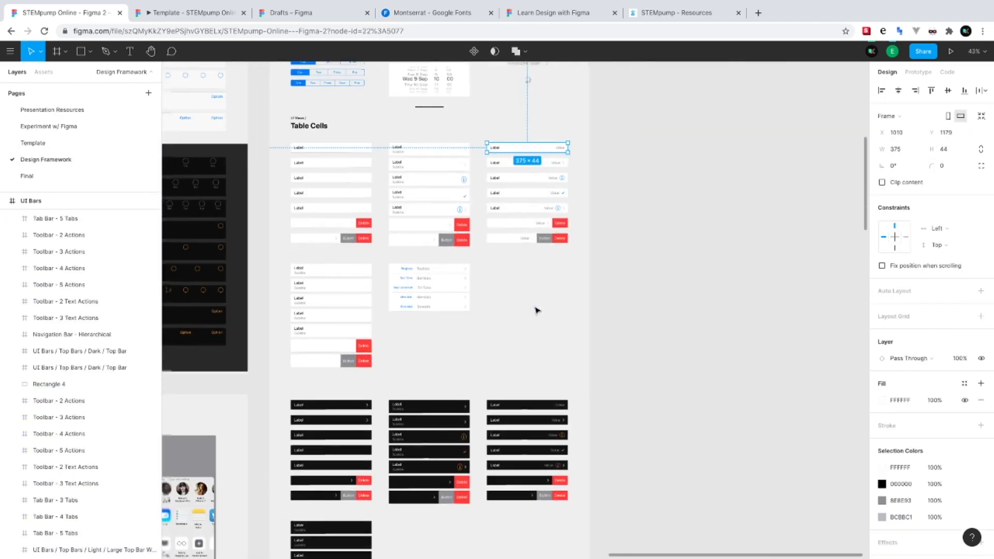
scroll(536, 310, "down", 8)
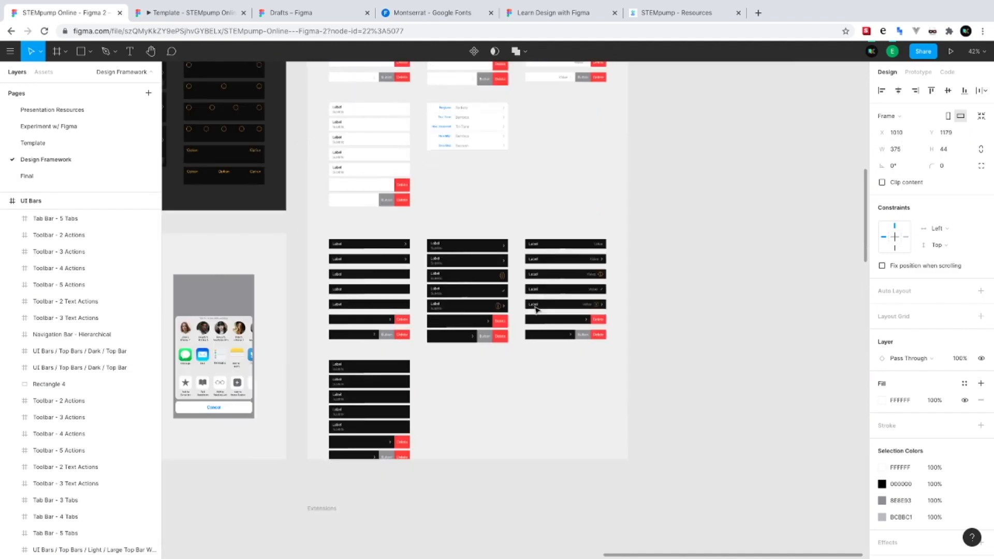
scroll(535, 310, "down", 8)
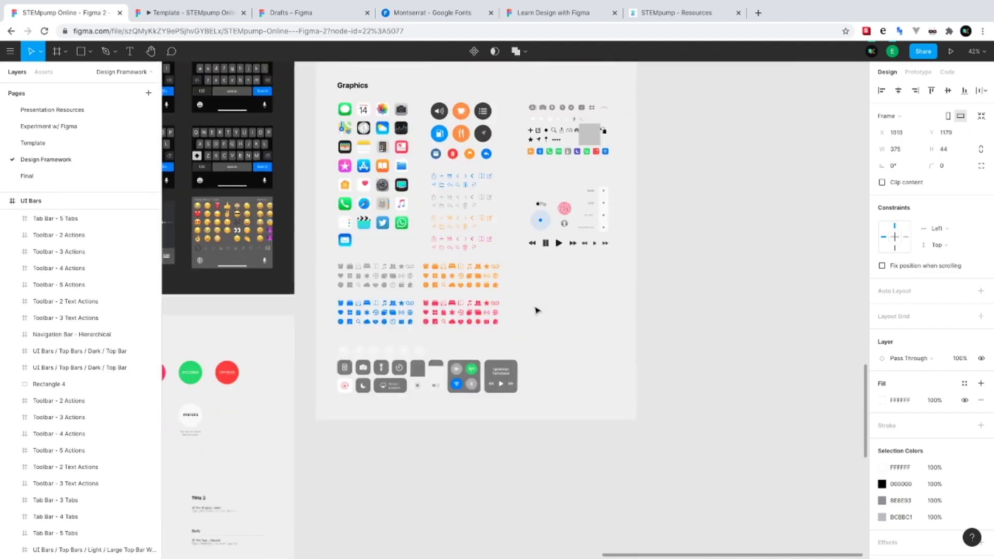
scroll(448, 210, "up", 6)
scroll(448, 209, "up", 10)
scroll(449, 208, "down", 14)
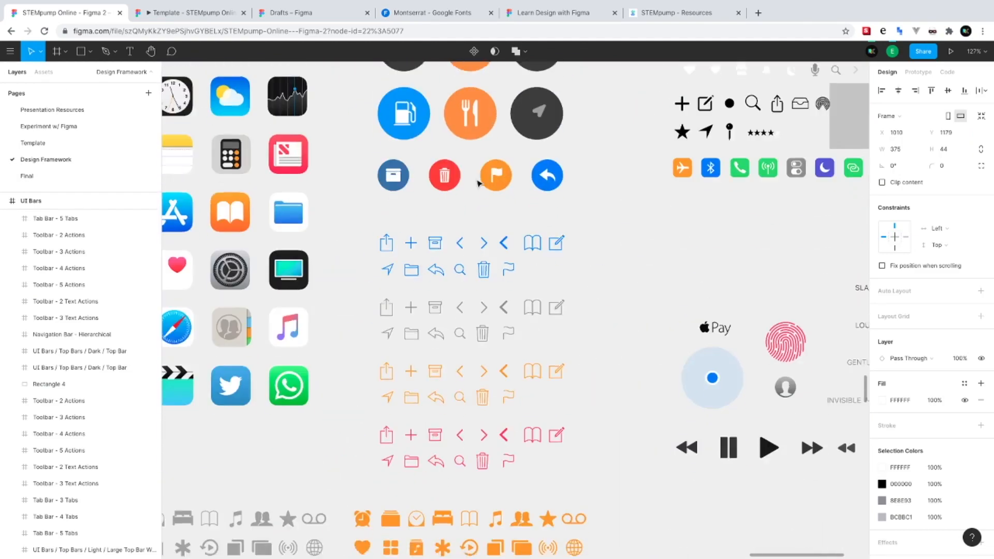
scroll(479, 184, "left", 5)
left_click(444, 367)
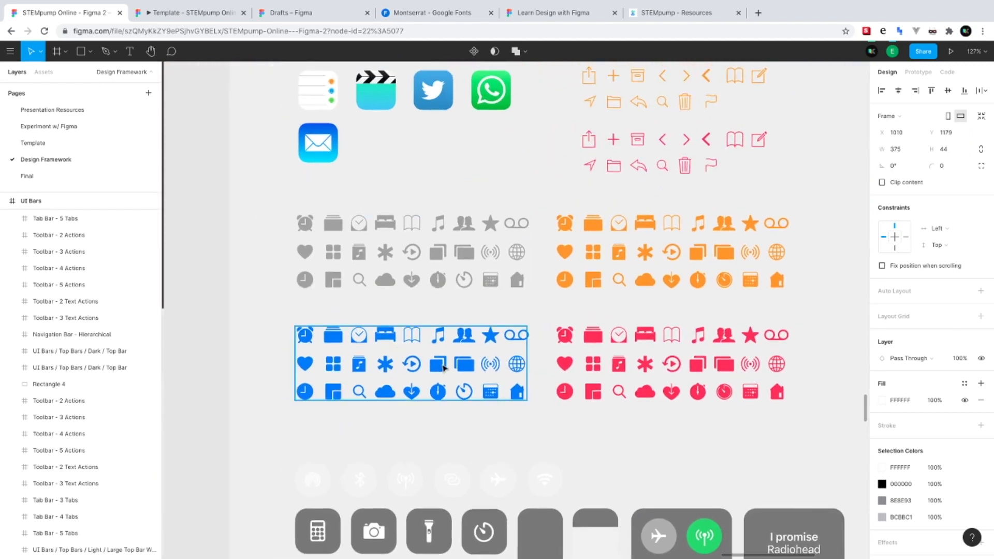
Paste the Pages icon on the Template page and centre it on the black circle in the Components frame
left_click(96, 179)
left_click(72, 145)
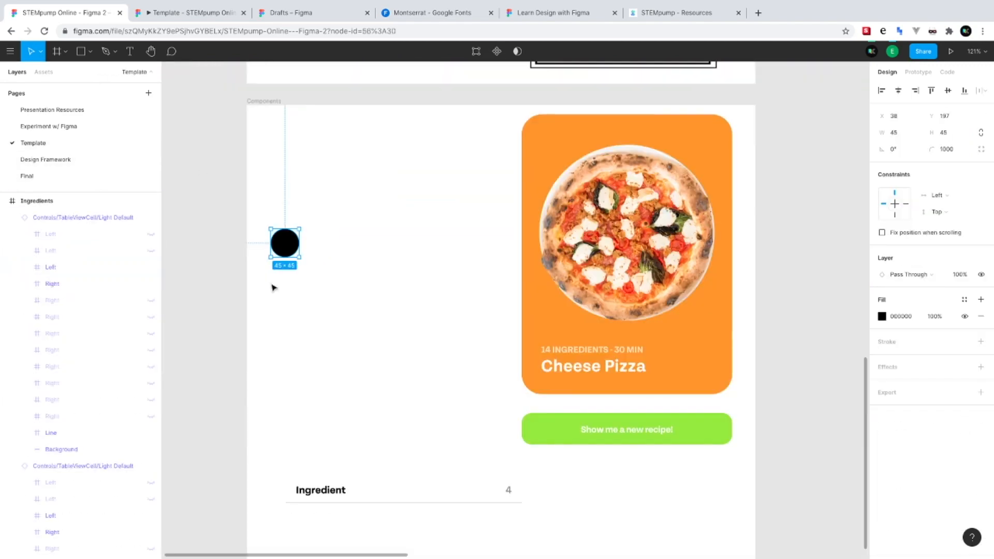
scroll(275, 279, "up", 5)
key("ctrl+v")
left_click_drag(544, 313, 303, 201)
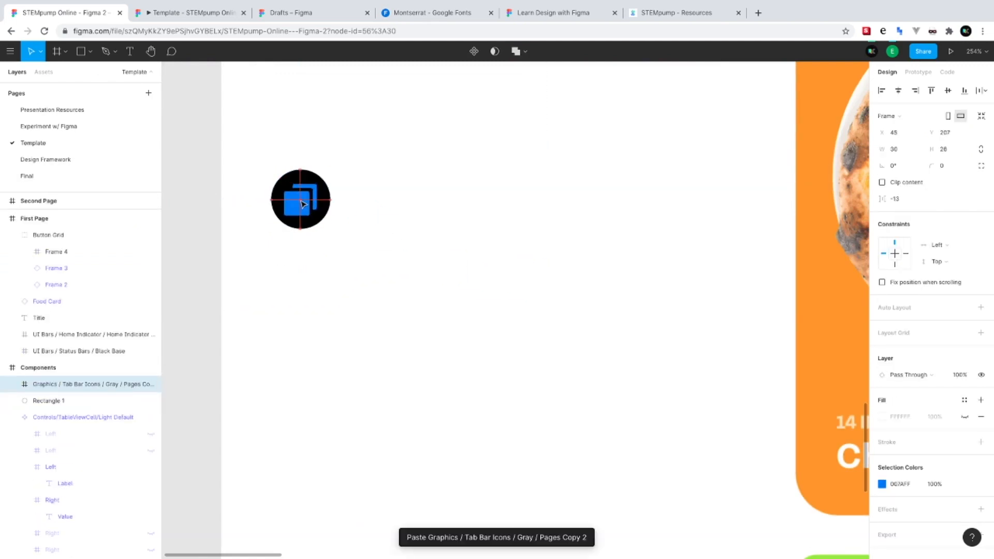
Subtract the Pages icon from the black circle and turn the resulting shape into a component
left_click(36, 401, "shift")
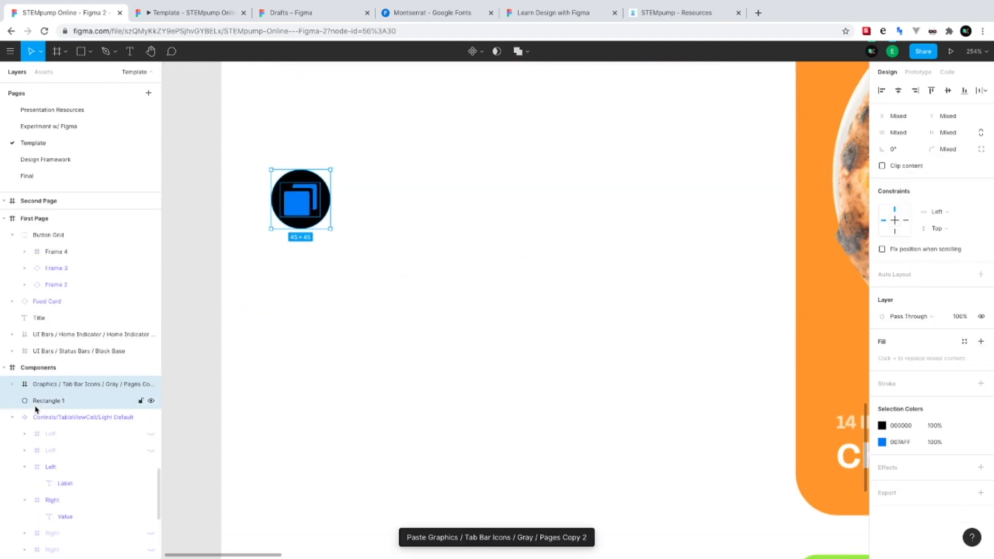
left_click(517, 51)
left_click(537, 92)
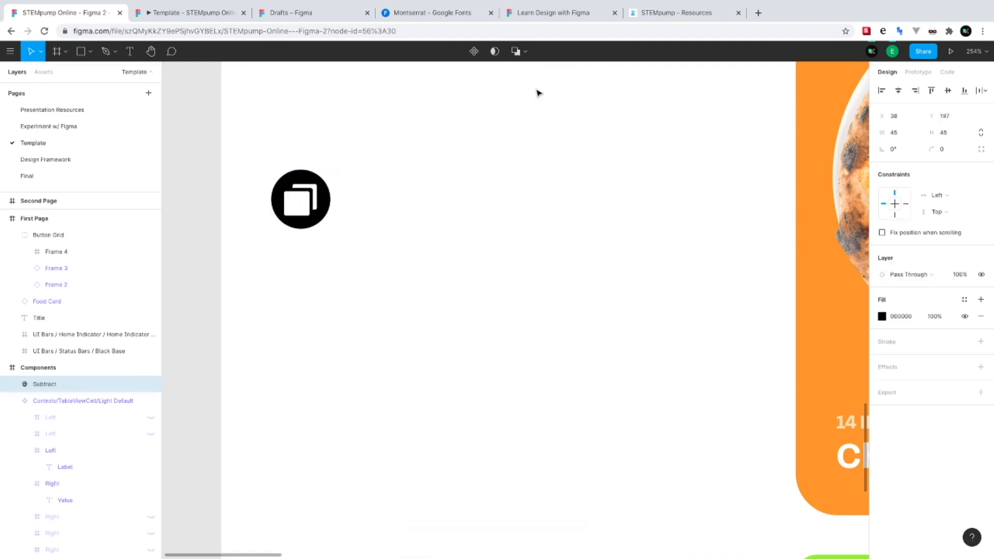
right_click(83, 383)
left_click(158, 430)
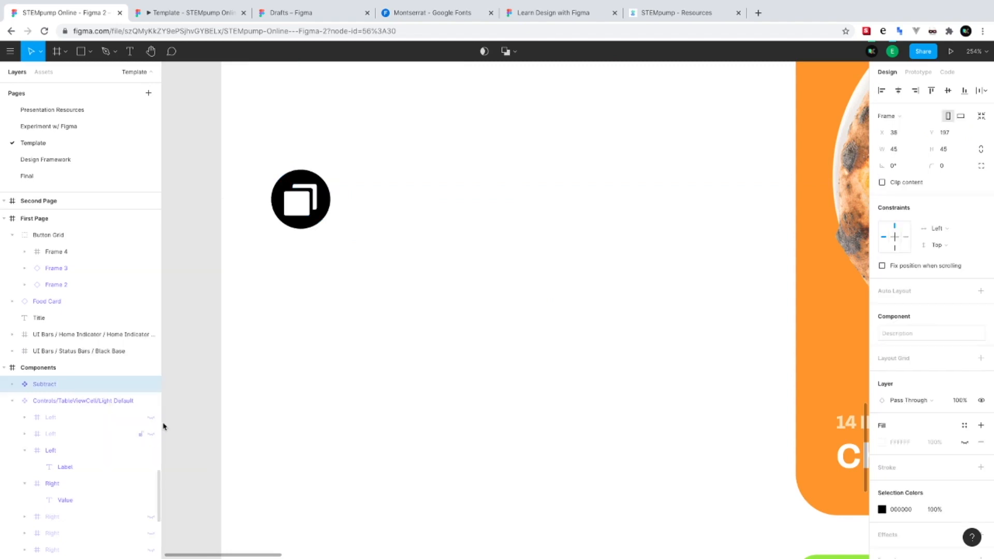
Give the round icon component an On Tap interaction that opens the Ingredients frame as an overlay
scroll(402, 327, "down", 5)
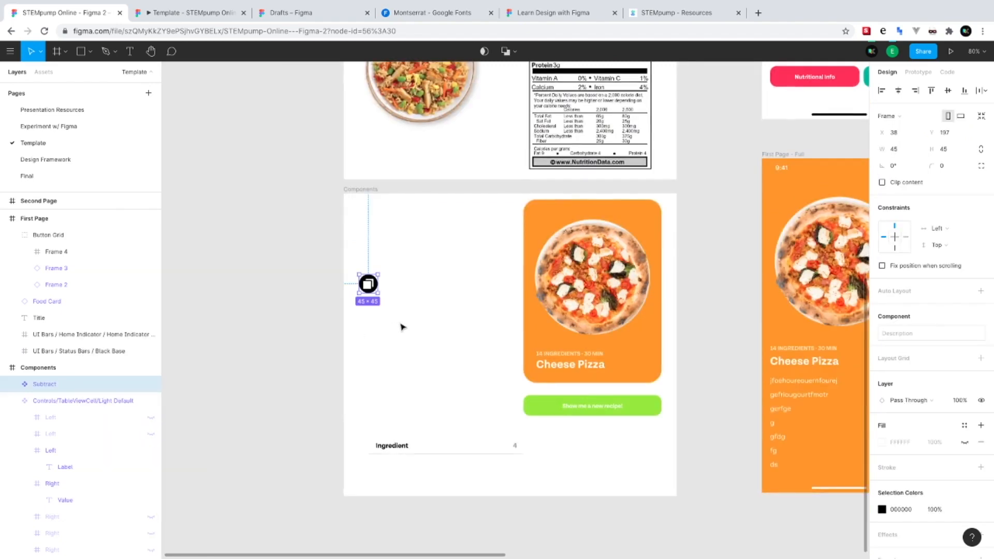
left_click(918, 72)
scroll(579, 313, "right", 5)
left_click(901, 111)
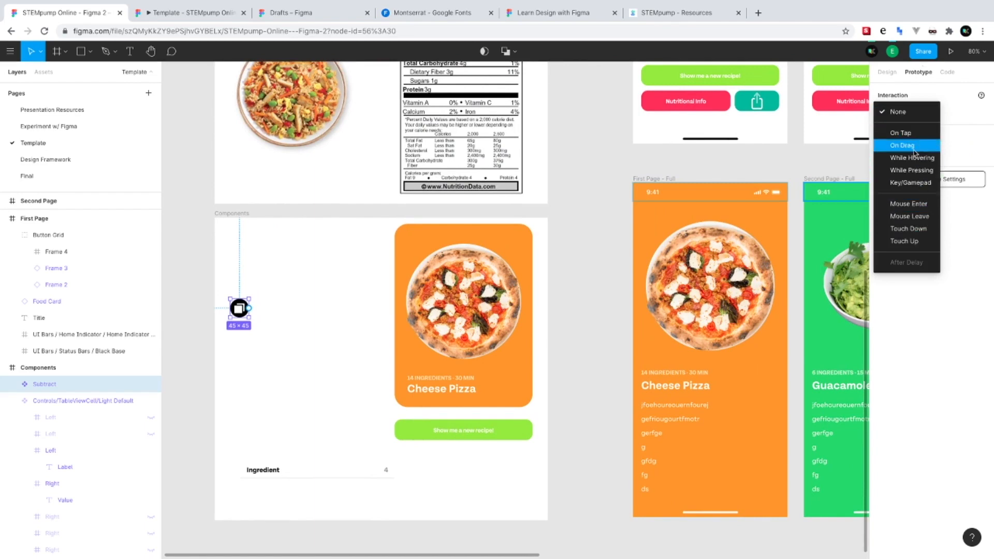
left_click(900, 133)
left_click(901, 128)
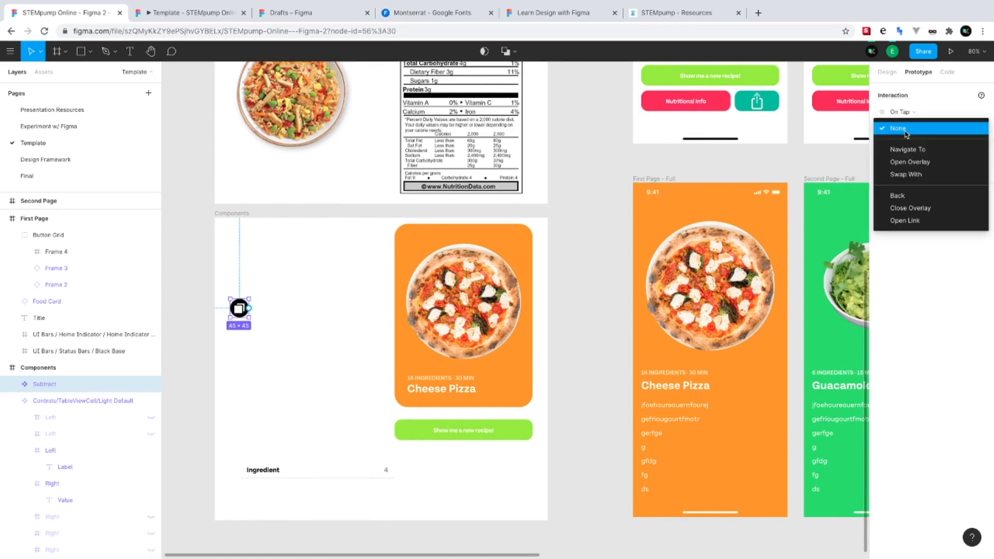
left_click(918, 164)
left_click(964, 126)
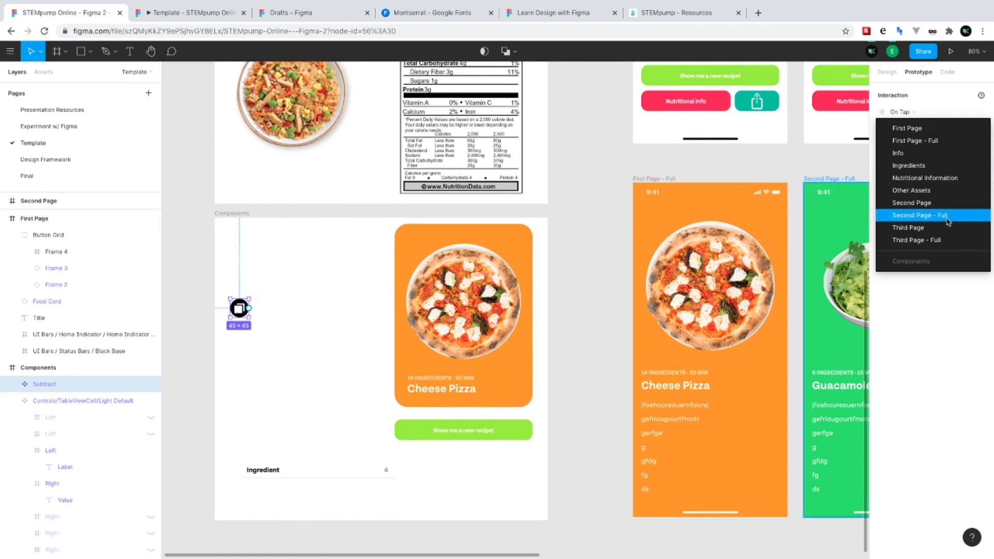
left_click(908, 165)
Make the Ingredients overlay close when clicking outside, add a background behind it, and set its position to Manual
scroll(371, 273, "down", 5)
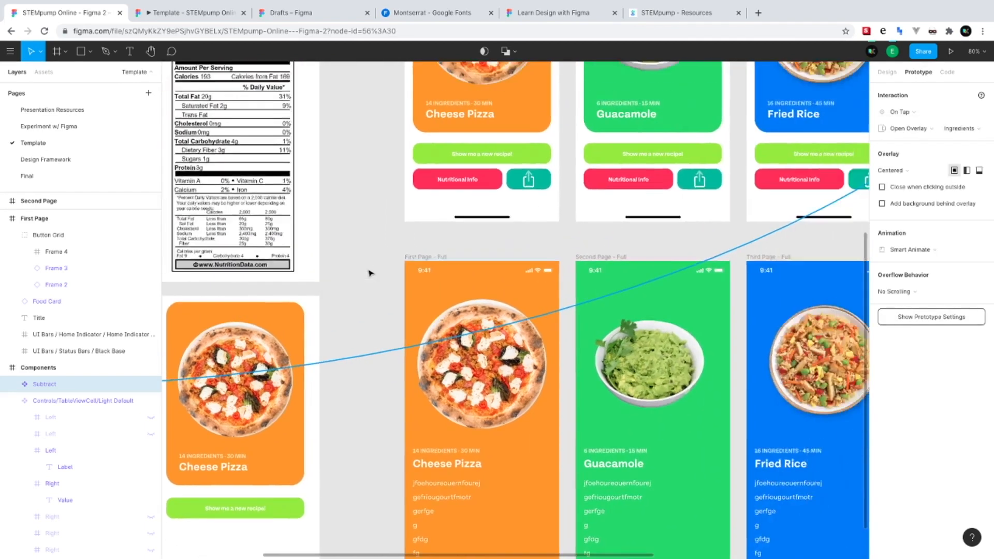
left_click(926, 203)
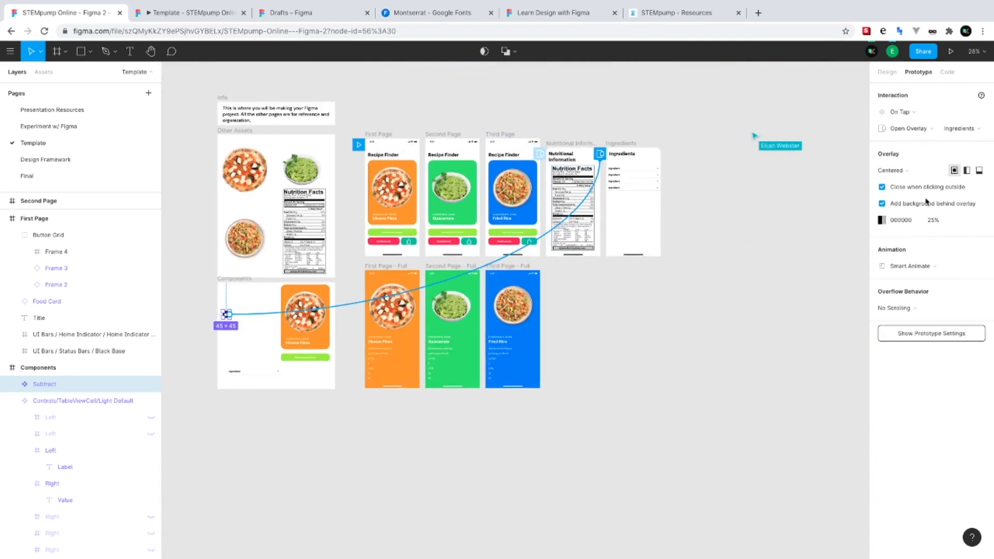
left_click(899, 173)
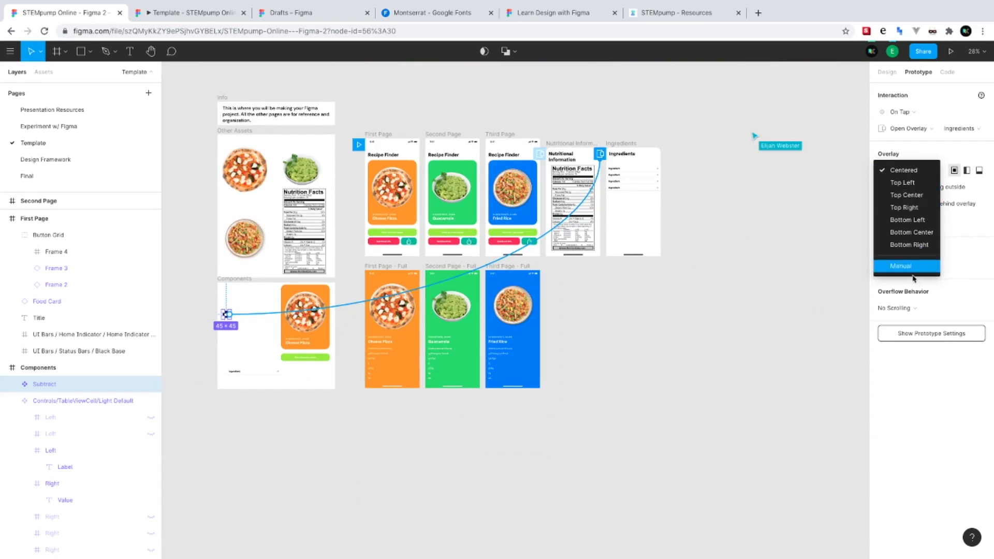
left_click(892, 268)
left_click(284, 433)
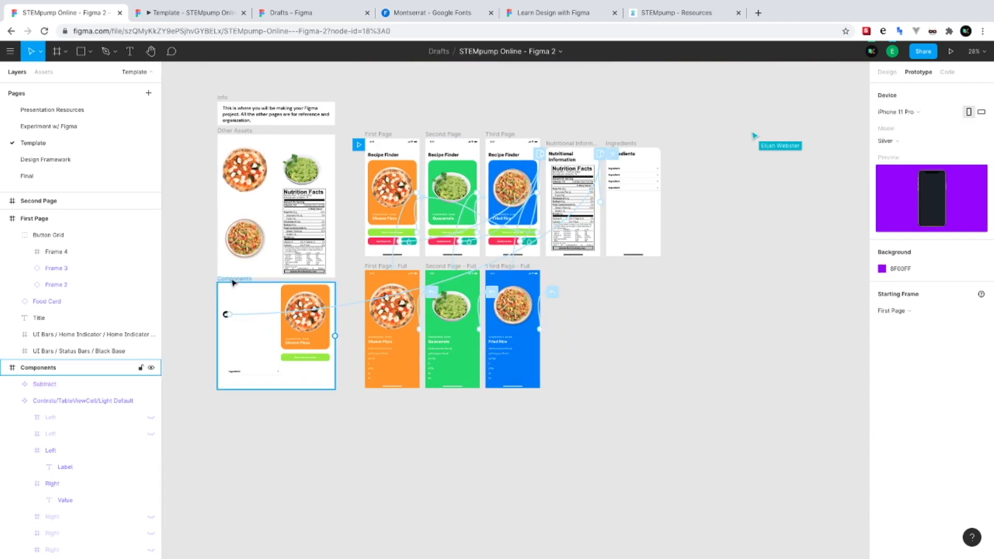
Copy the round icon component beside the Cheese Pizza title on First Page - Full, at about X 302, Y 453, and colour it FFFFFF
scroll(239, 314, "up", 10)
left_click(195, 406)
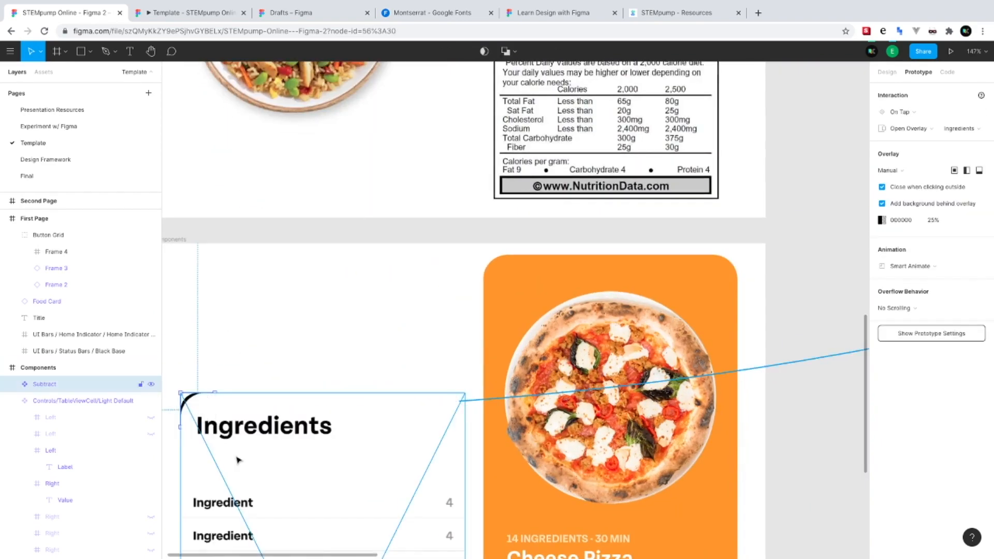
scroll(233, 344, "down", 3)
scroll(217, 350, "left", 3)
left_click(896, 77)
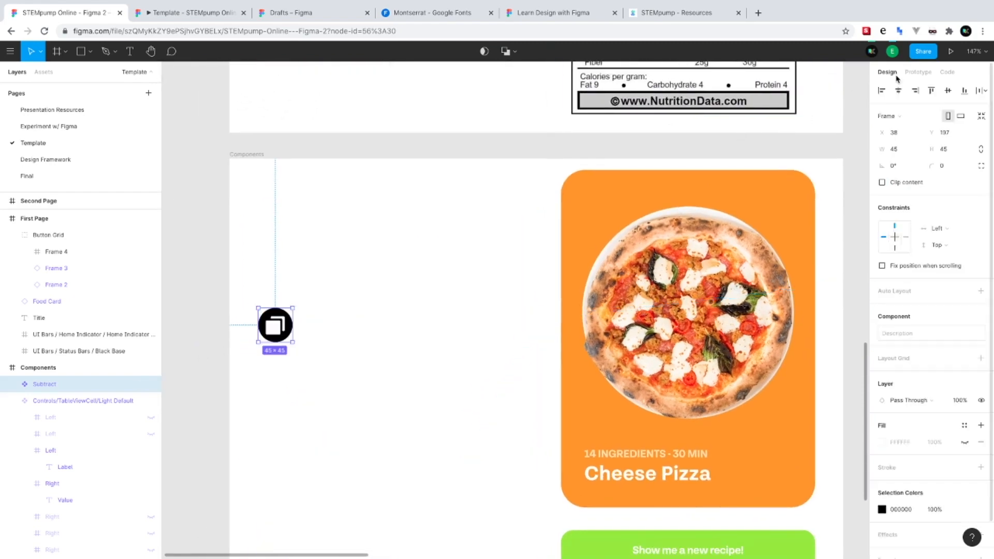
scroll(324, 302, "right", 3)
scroll(323, 302, "up", 10)
scroll(388, 373, "right", 2)
left_click(452, 450)
key("ctrl+v")
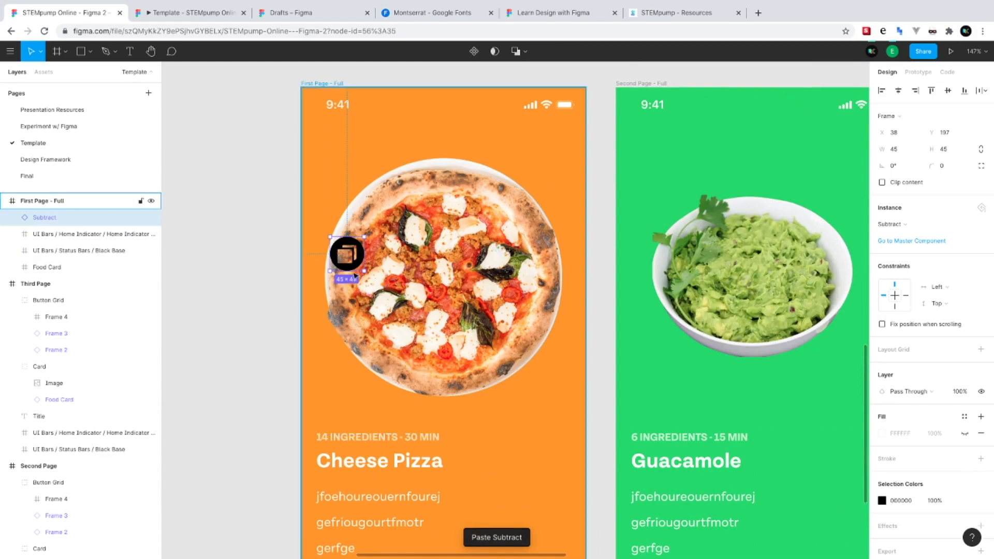
left_click_drag(351, 269, 551, 464)
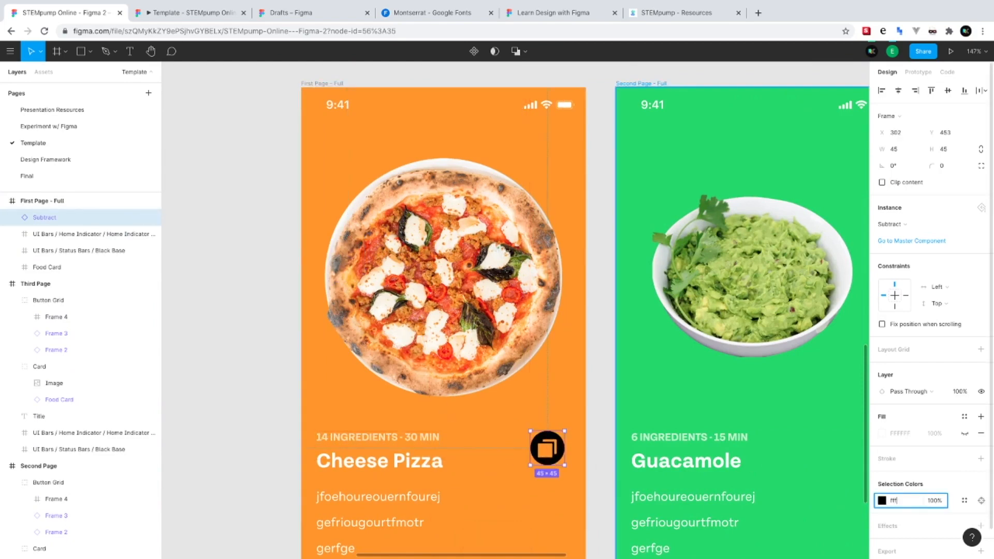
type("fff")
key("Return")
Paste copies of the white round icon at the same position on Second Page - Full and Third Page - Full
scroll(584, 461, "down", 4)
scroll(583, 462, "right", 5)
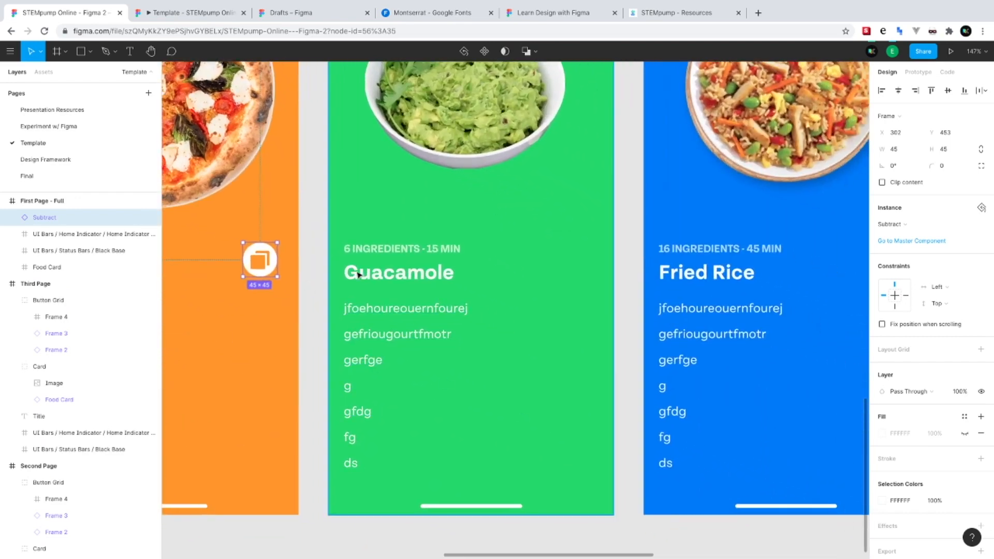
left_click(464, 275)
key("ctrl+v")
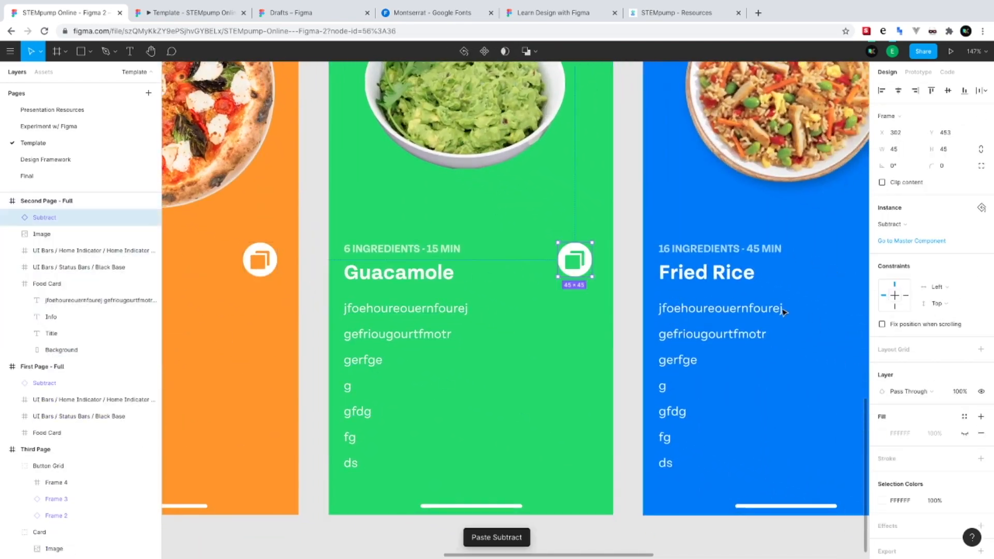
left_click(778, 312)
key("ctrl+v")
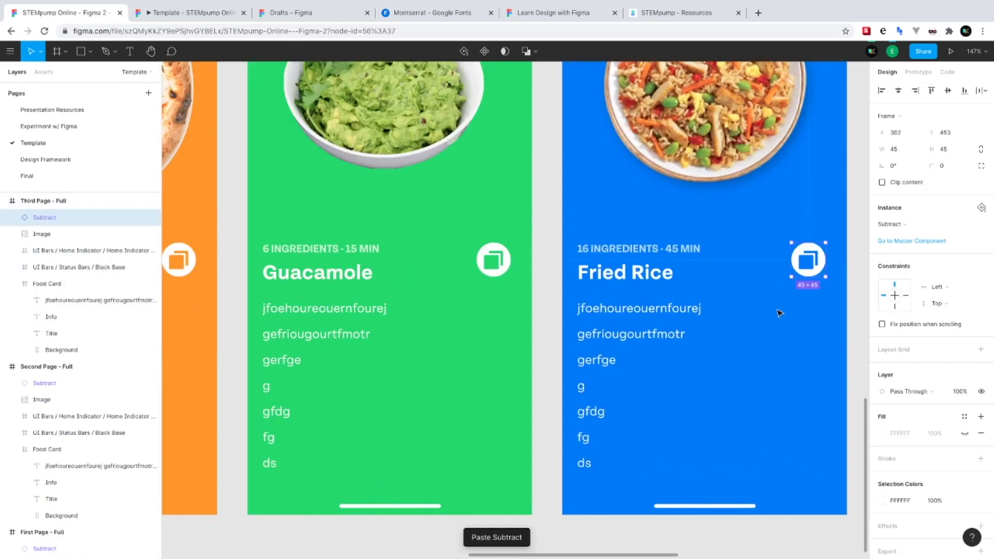
Position the Ingredients overlay flush with the bottom edge of the First, Second and Third Page - Full frames
scroll(740, 348, "down", 5)
left_click(489, 307)
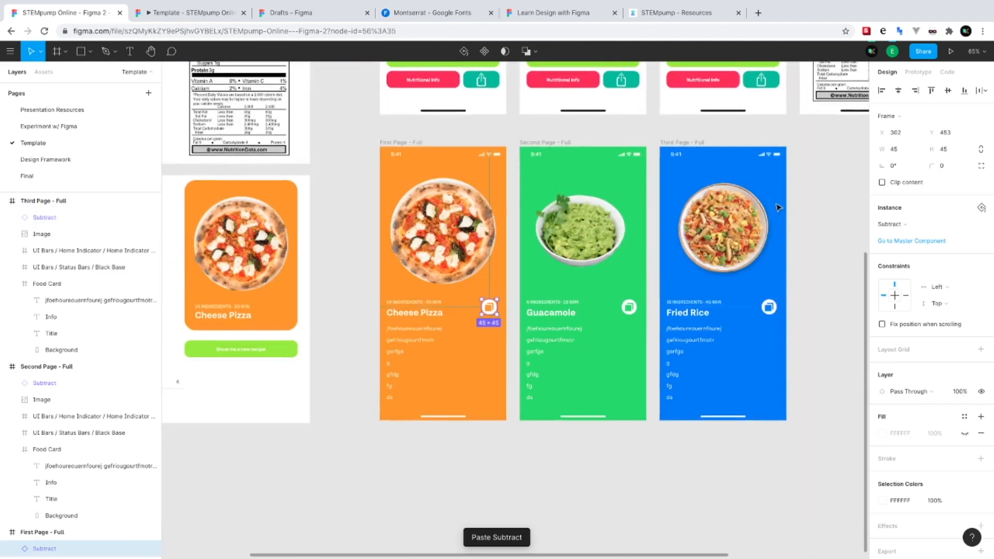
left_click(924, 72)
left_click_drag(582, 404, 450, 300)
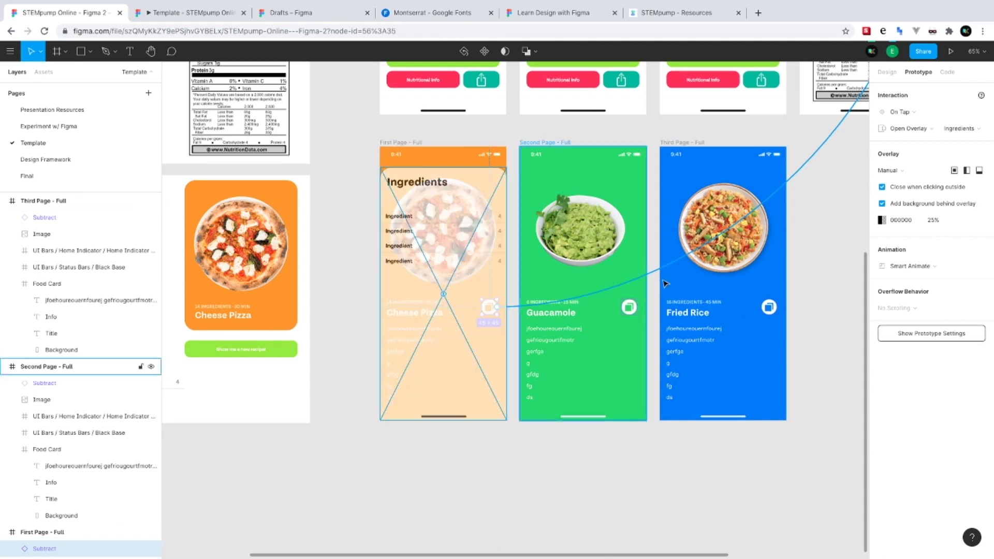
left_click(629, 307)
left_click_drag(686, 394, 576, 262)
left_click(768, 307)
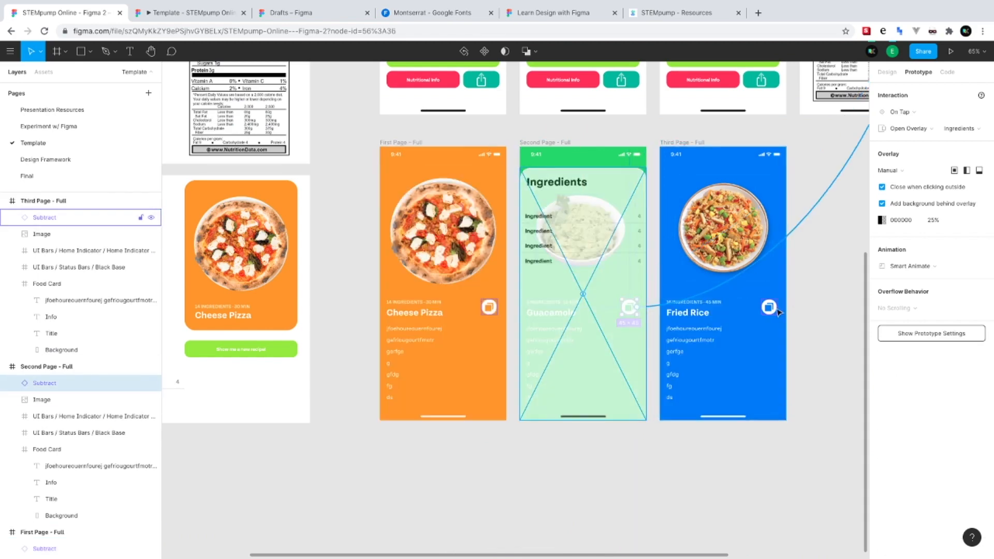
left_click_drag(797, 385, 708, 267)
left_click(700, 477)
Give the Ingredients frame an On Drag interaction with the Close Overlay action
scroll(701, 477, "right", 1)
scroll(700, 477, "up", 3)
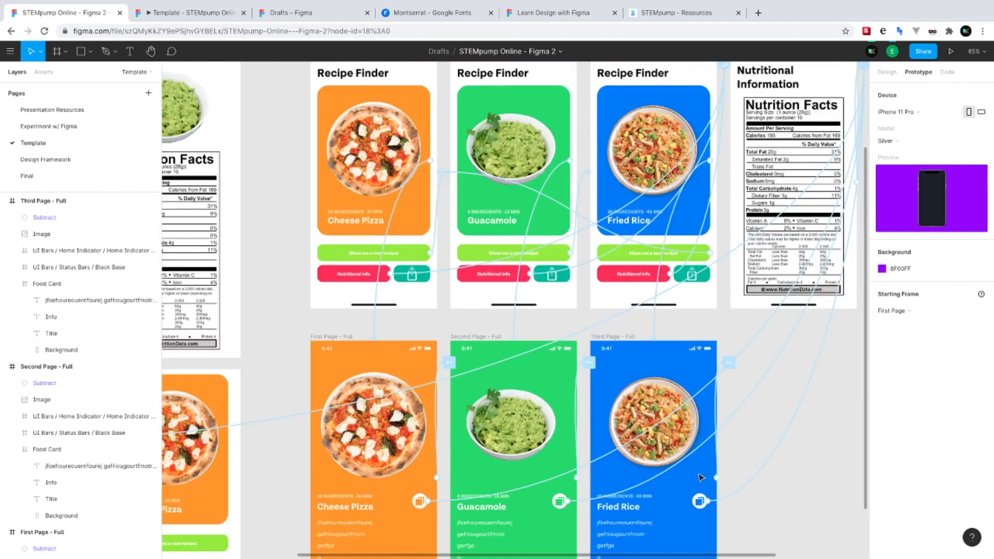
scroll(700, 477, "right", 4)
scroll(659, 430, "up", 5)
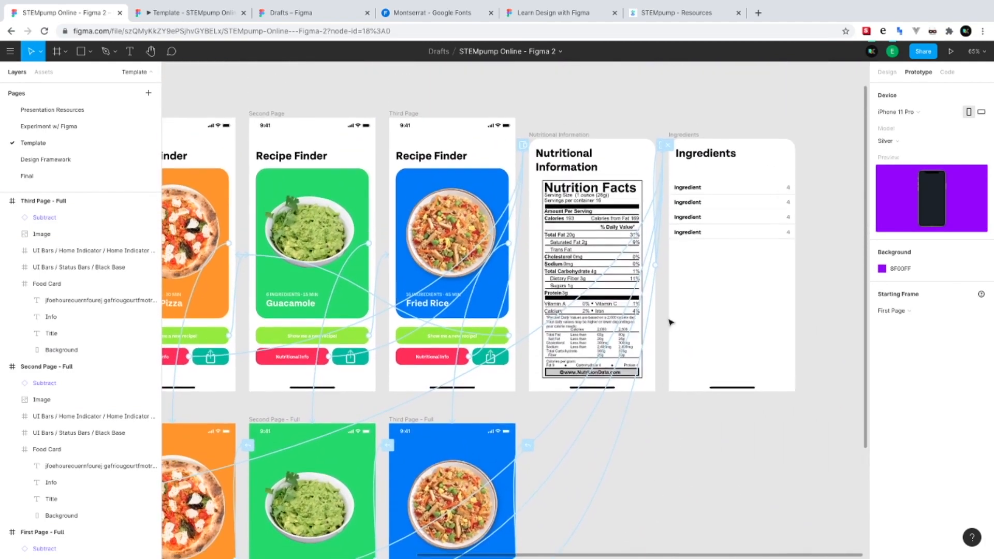
left_click(680, 137)
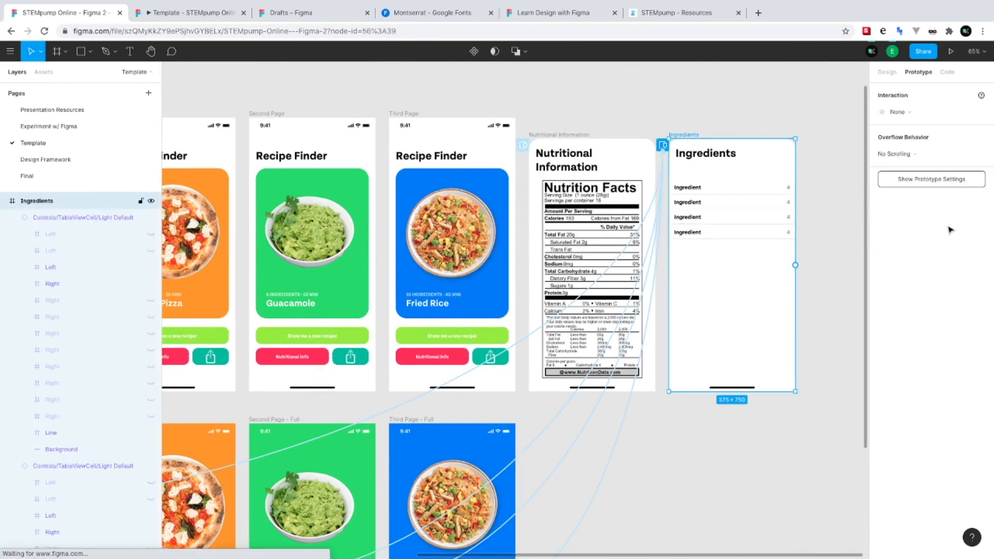
left_click(900, 118)
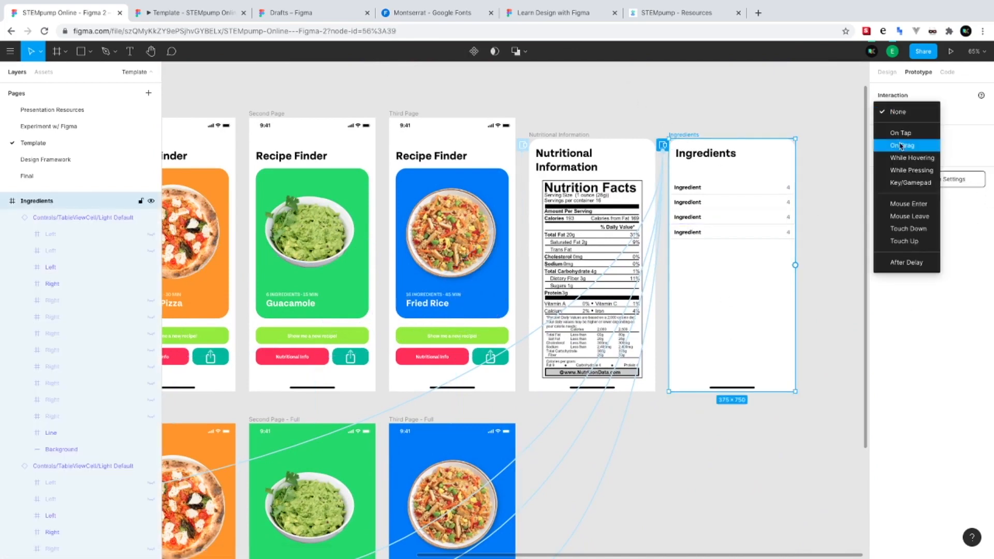
left_click(901, 146)
left_click(908, 130)
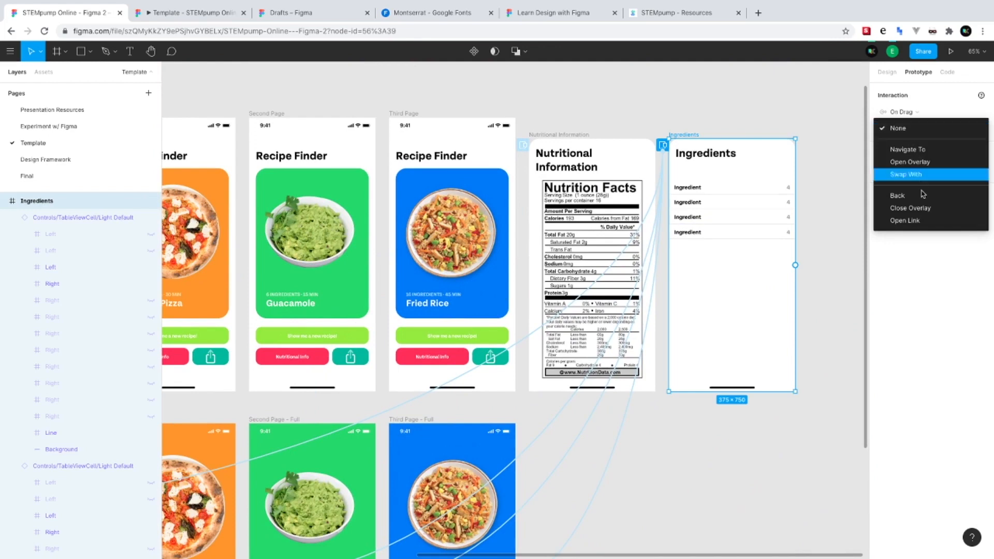
left_click(920, 209)
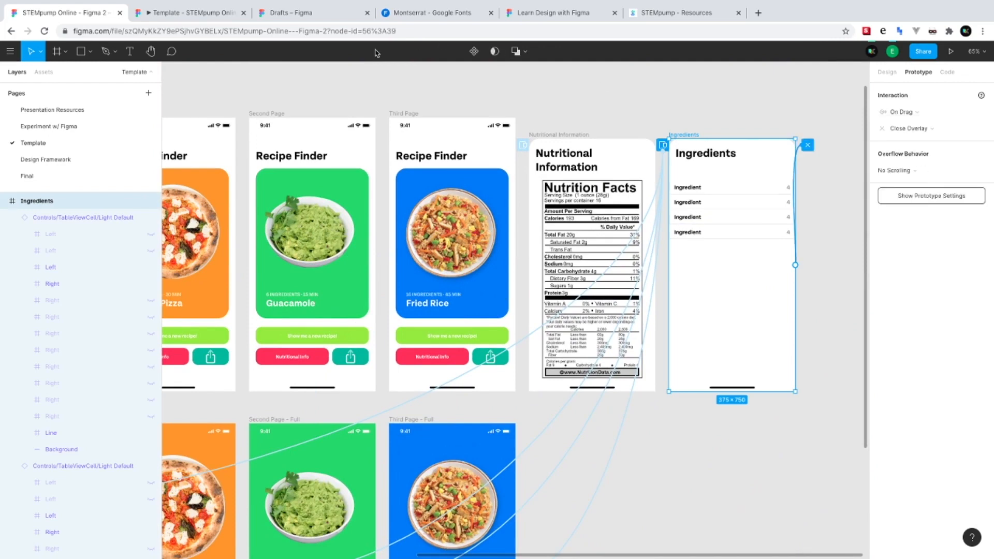
Reload the design file, close the old prototype tab and present the Template prototype again
scroll(377, 54, "left", 5)
scroll(370, 51, "right", 5)
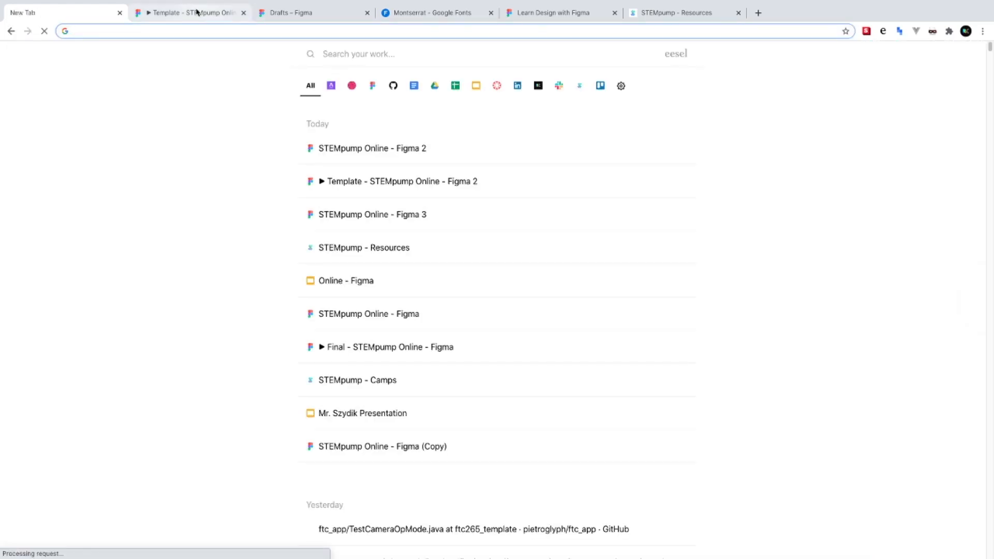
left_click(196, 11)
left_click(39, 33)
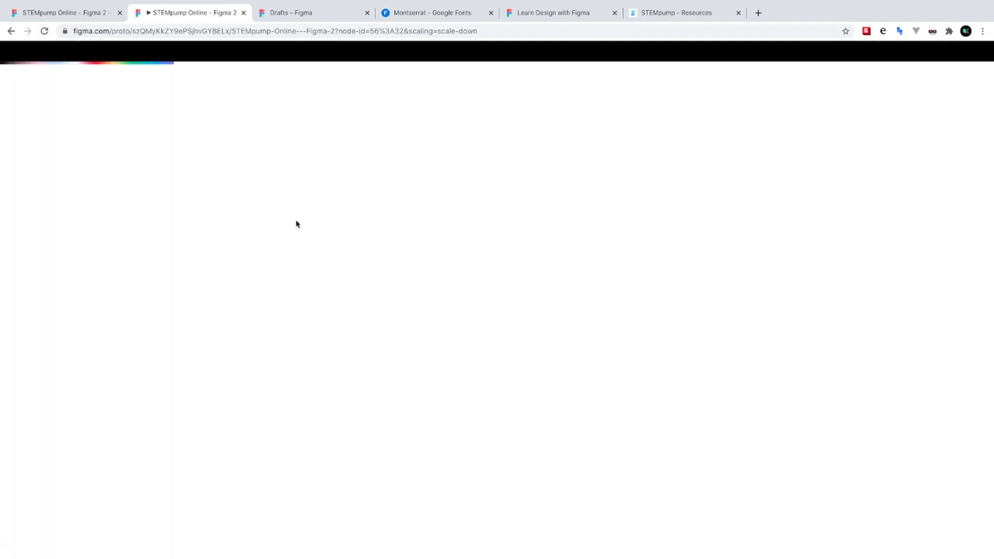
left_click(106, 13)
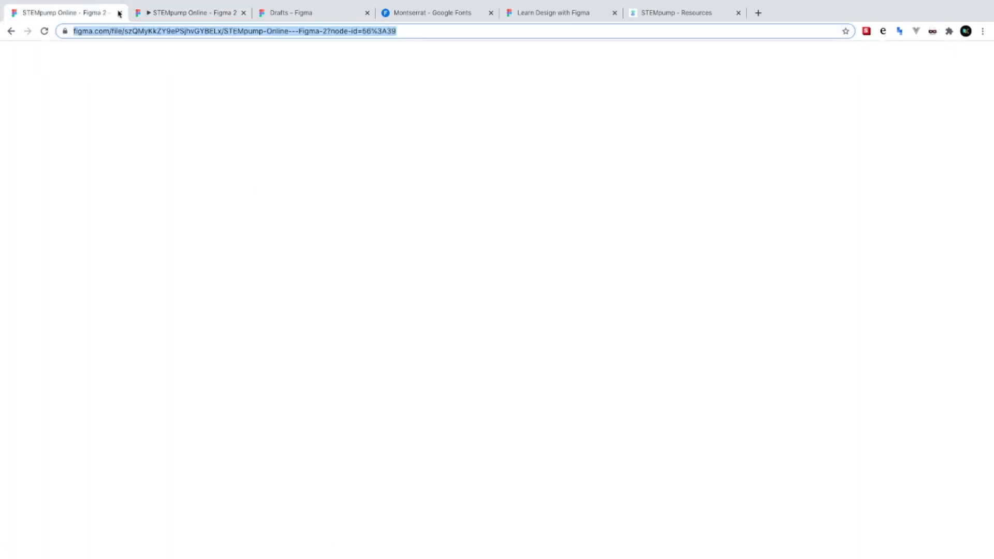
left_click(45, 32)
left_click(185, 17)
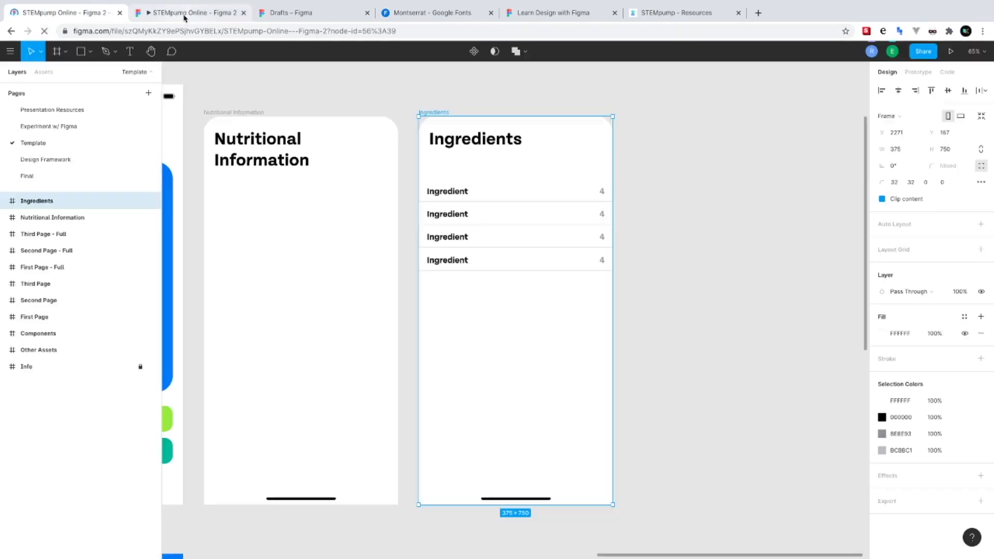
left_click(523, 185)
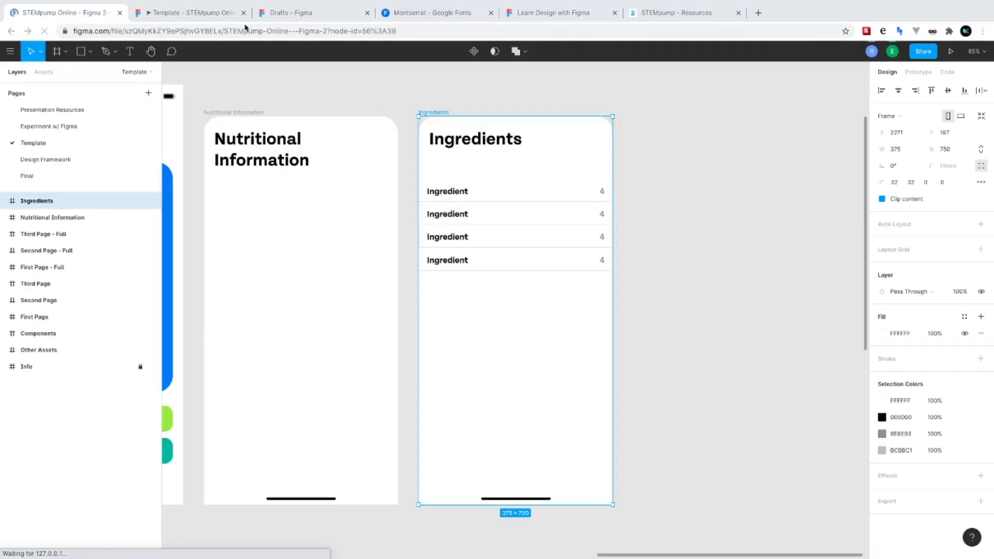
left_click(146, 17)
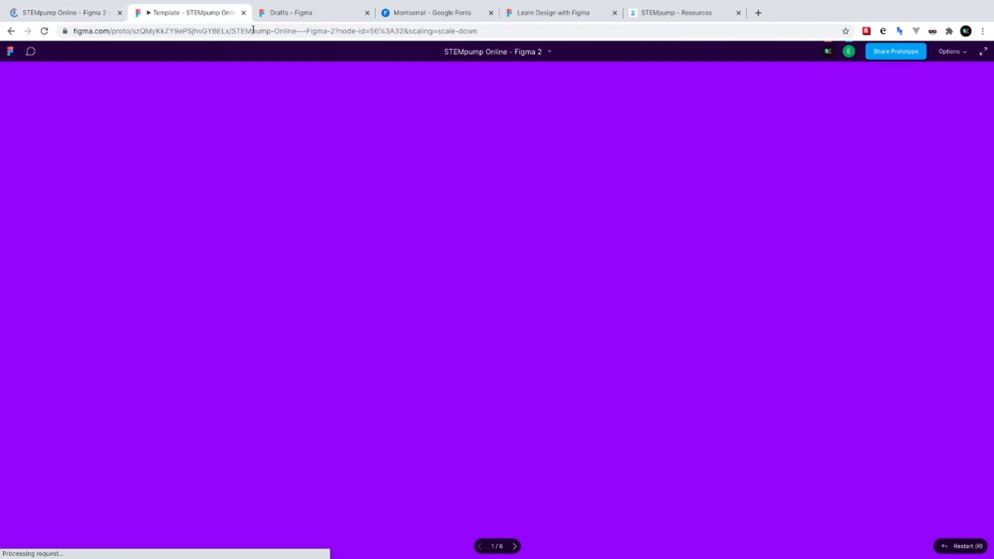
left_click(243, 14)
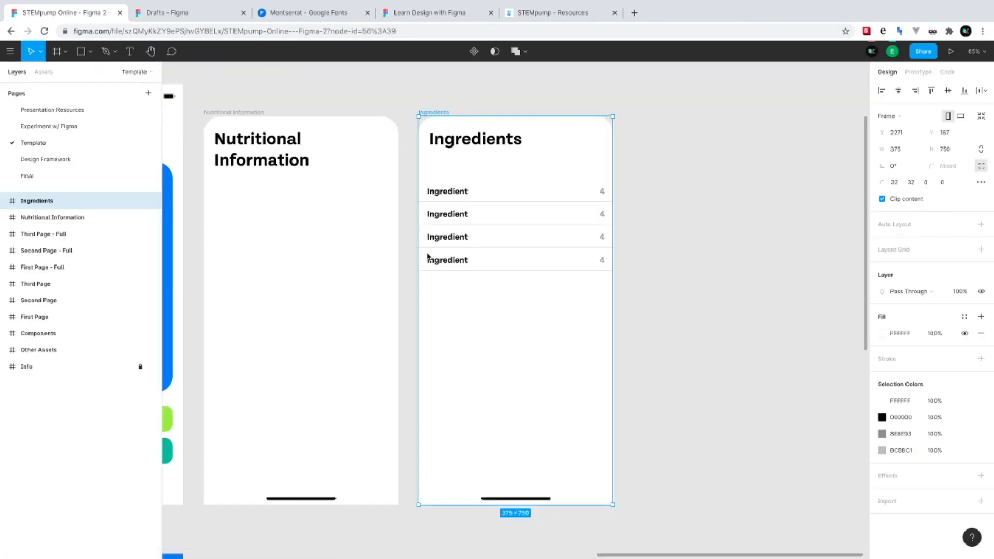
left_click(950, 50)
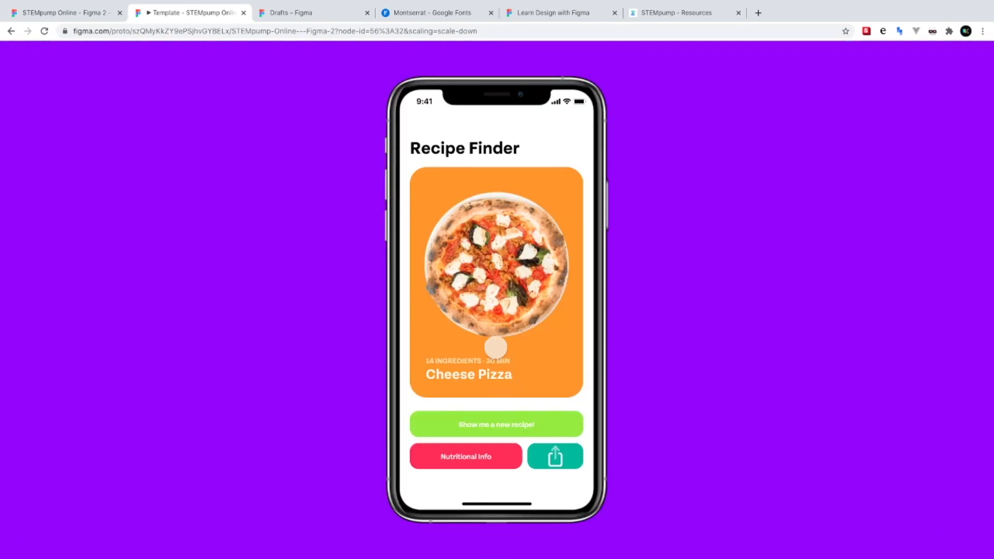
Test opening the Cheese Pizza full page, opening its Ingredients overlay with the round icon and dragging the overlay closed
left_click(495, 347)
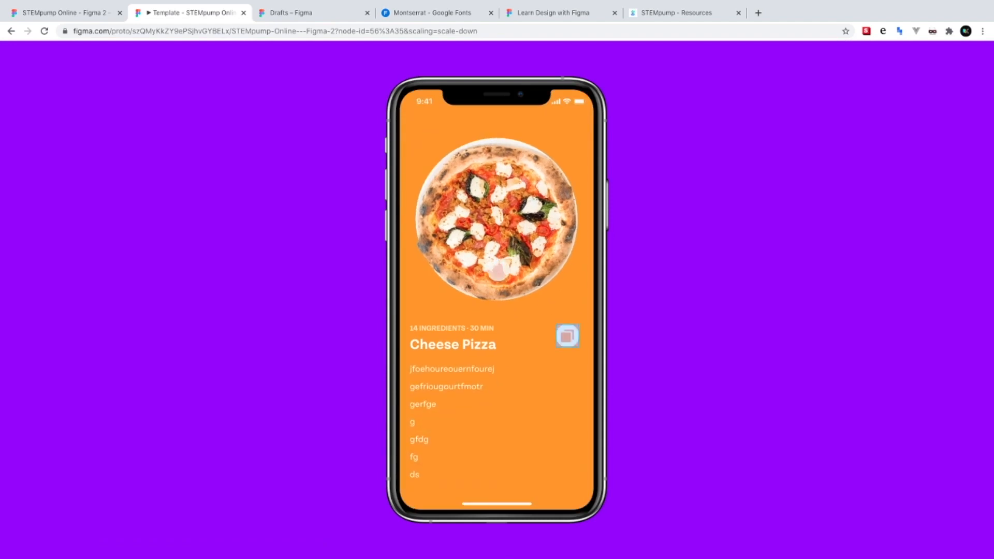
left_click(498, 321)
left_click(499, 344)
left_click_drag(518, 192, 535, 365)
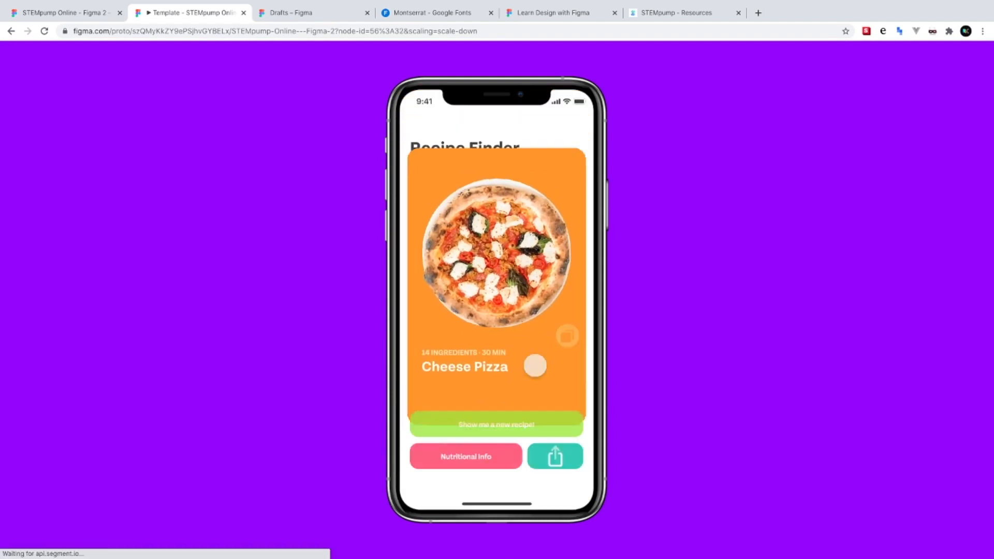
left_click(573, 344)
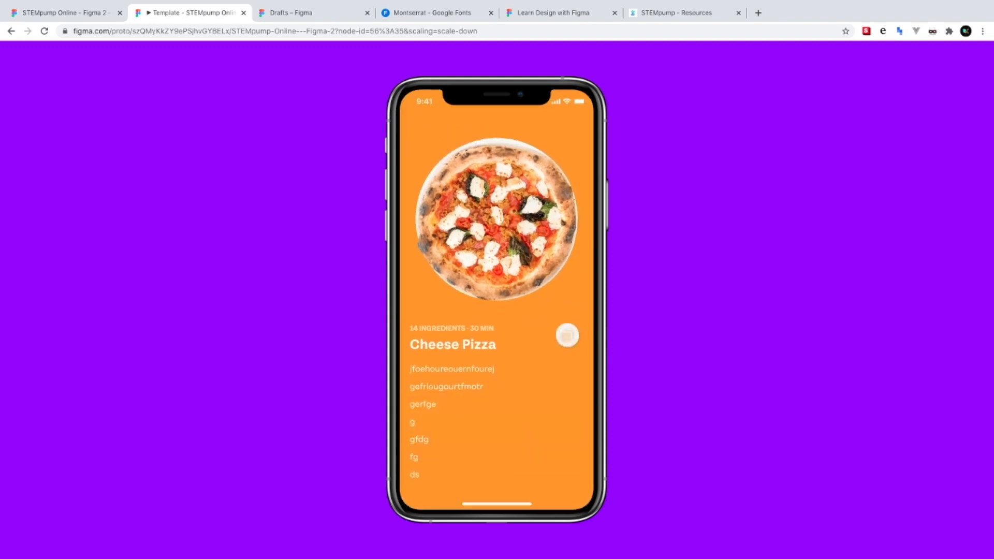
left_click(566, 335)
left_click_drag(513, 154, 539, 407)
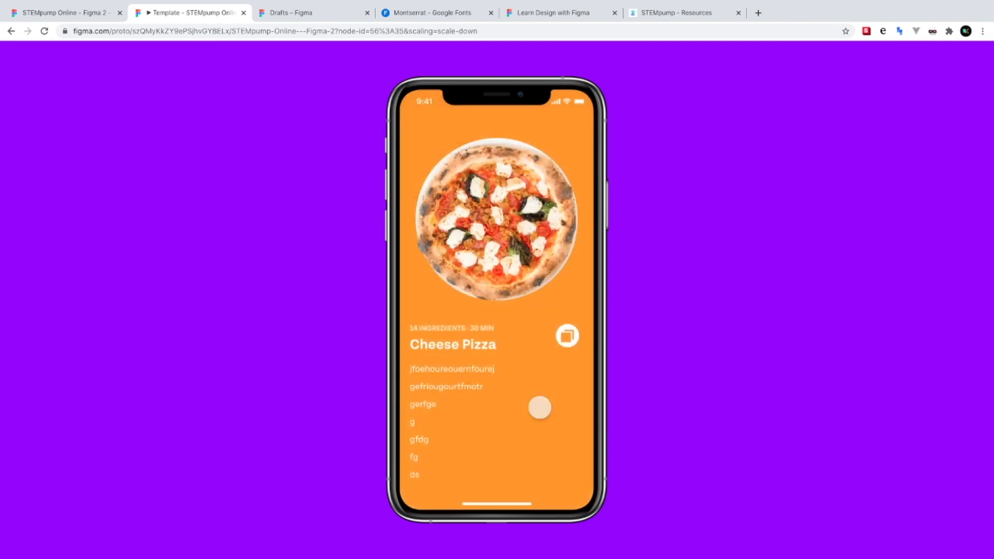
left_click(564, 326)
left_click_drag(528, 197, 511, 457)
left_click(565, 334)
left_click_drag(512, 180, 390, 211)
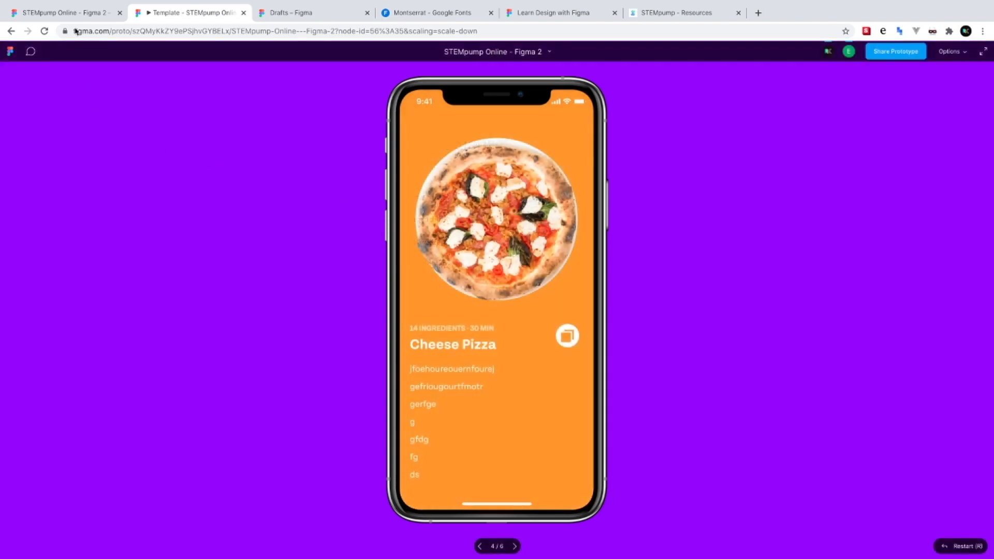
Set the Ingredients overlay animation on the main round icon component to Move In with the upward direction
left_click(67, 12)
scroll(321, 295, "left", 5)
scroll(322, 295, "up", 4)
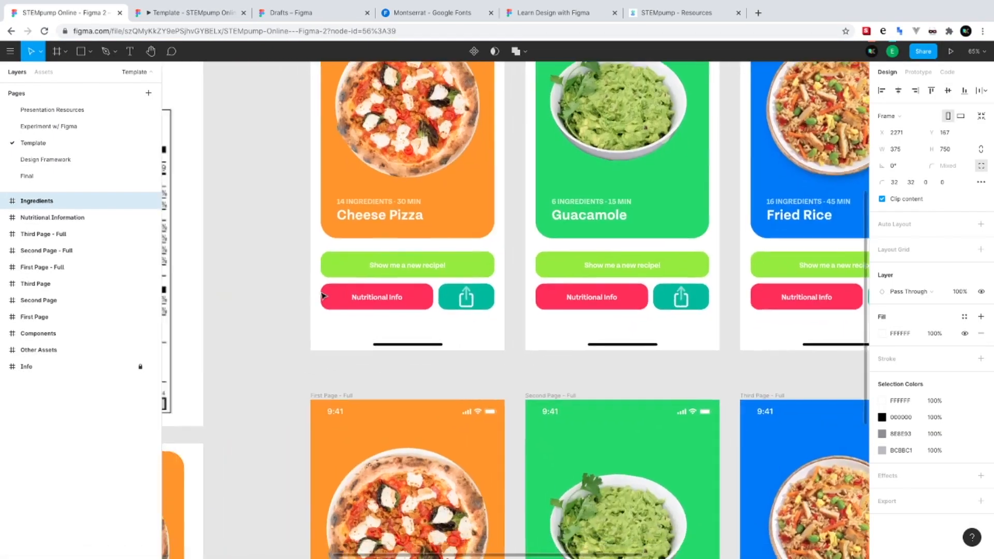
scroll(322, 295, "left", 7)
scroll(322, 295, "down", 2)
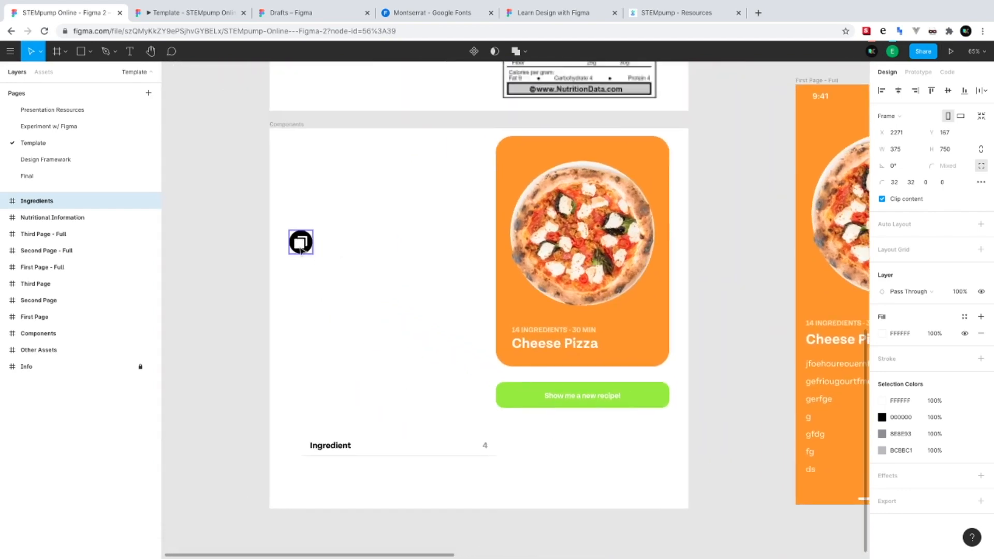
left_click(301, 251)
left_click(919, 72)
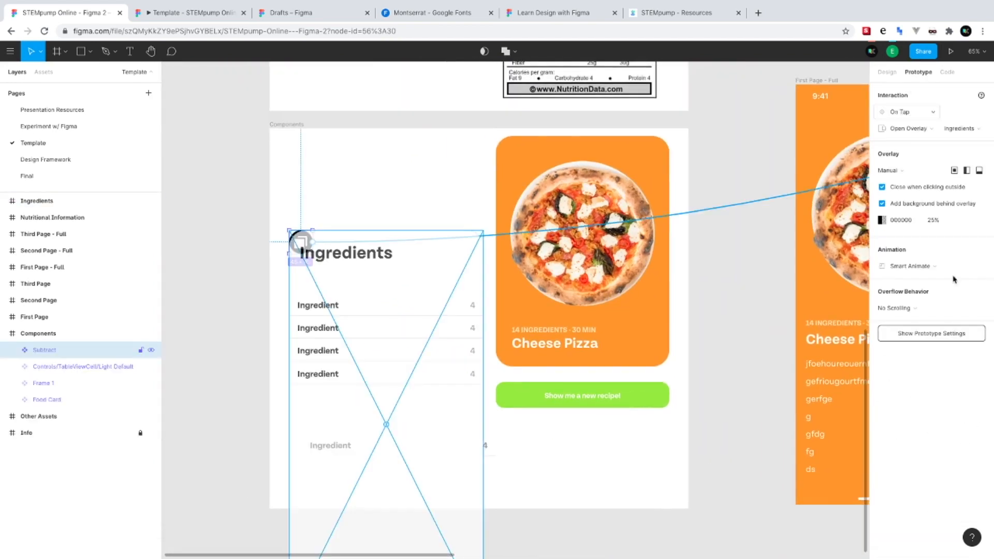
left_click(912, 266)
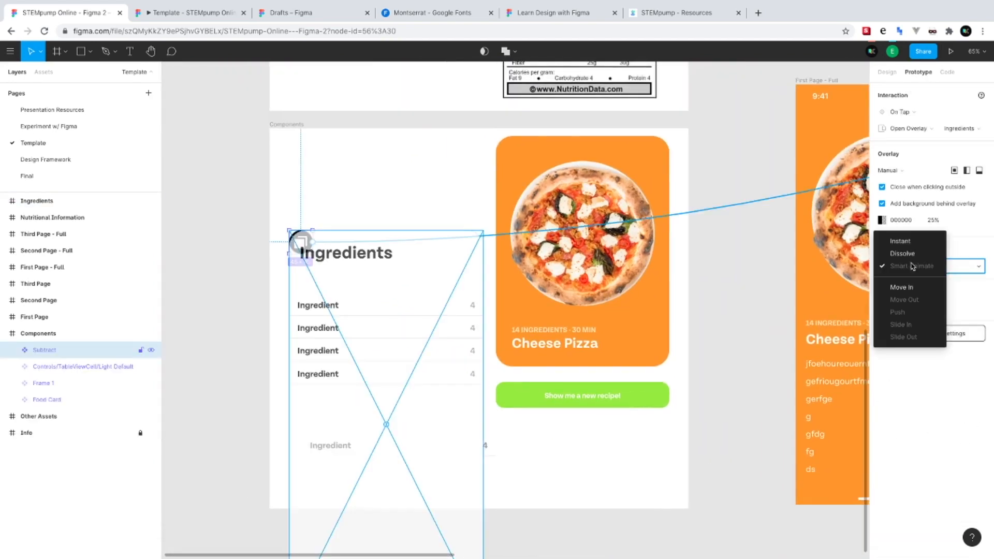
left_click(915, 284)
left_click(978, 266)
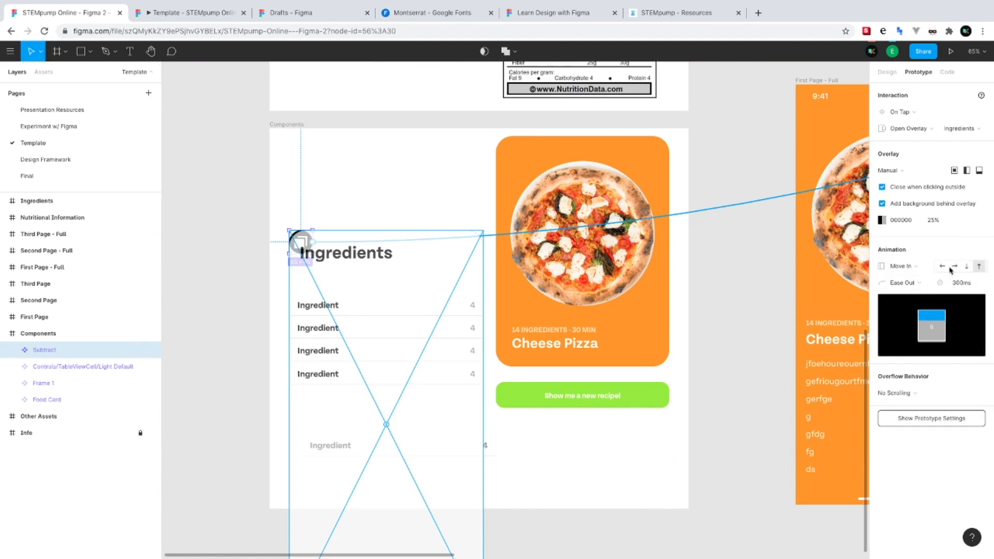
Switch to the running prototype and test opening and dragging closed the Ingredients overlay on the Cheese Pizza full page
left_click(179, 19)
left_click(567, 336)
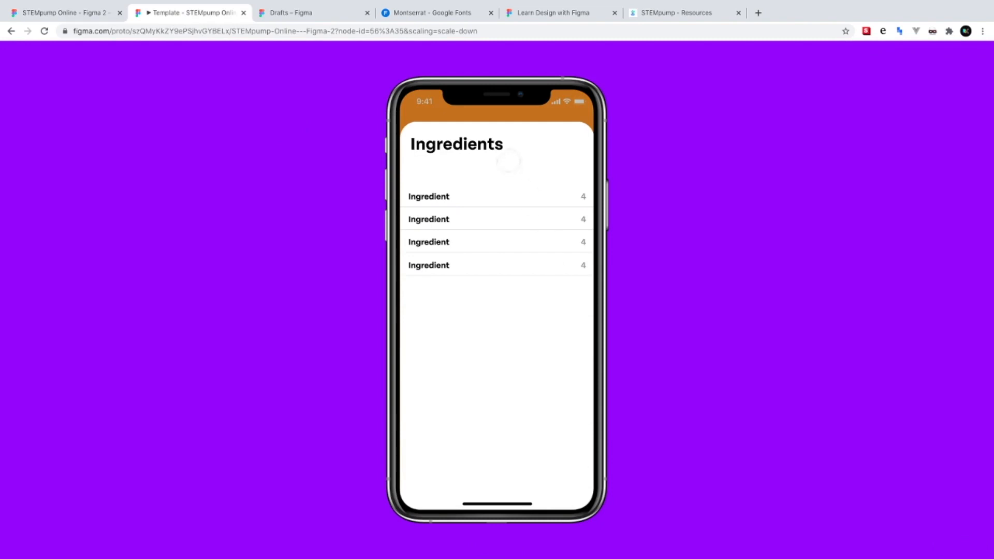
left_click(508, 275)
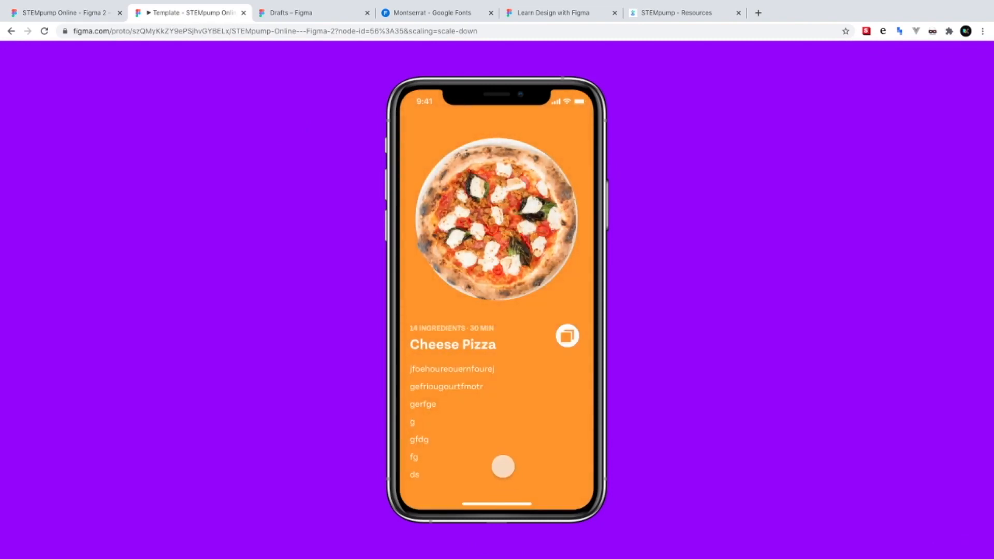
left_click_drag(508, 375, 511, 461)
Move on to the Fried Rice full page and test opening and closing its Ingredients overlay with the round icon
left_click(512, 420)
left_click(518, 335)
left_click(567, 336)
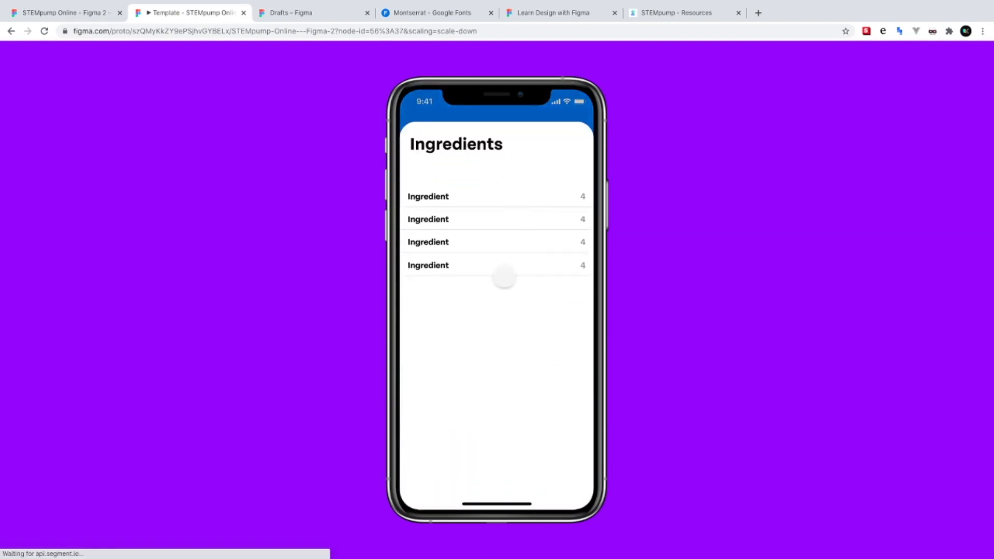
left_click(494, 181)
left_click(469, 380)
Return to the design file and inspect the prototype interactions of the Second Page's new-recipe button and Guacamole card
left_click(37, 13)
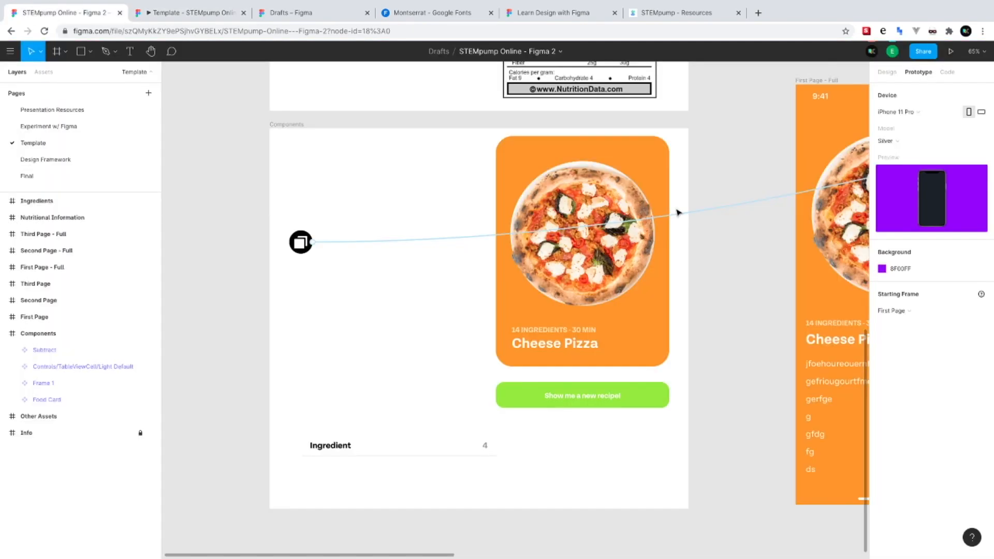
scroll(678, 212, "right", 4)
double_click(710, 272)
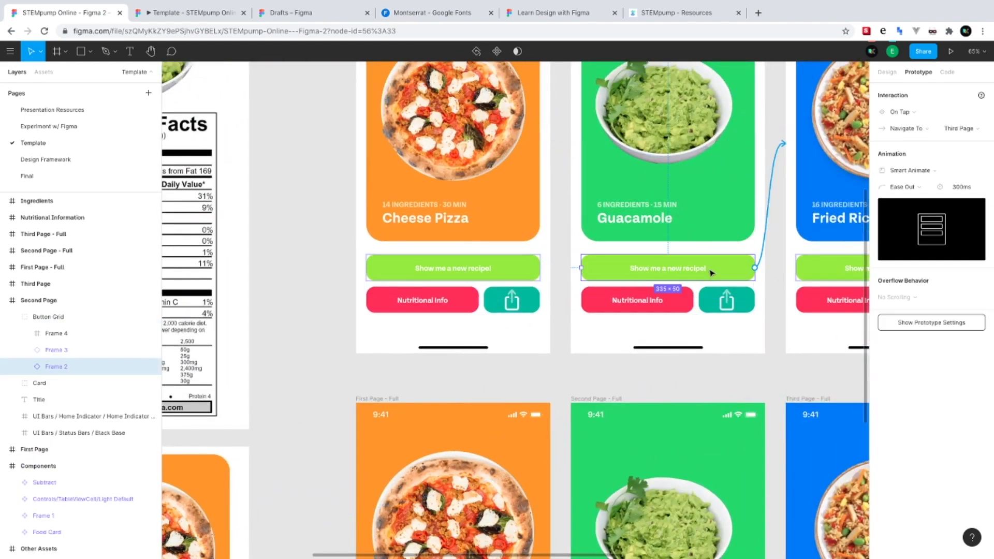
scroll(714, 239, "right", 3)
scroll(714, 238, "up", 1)
left_click(639, 224)
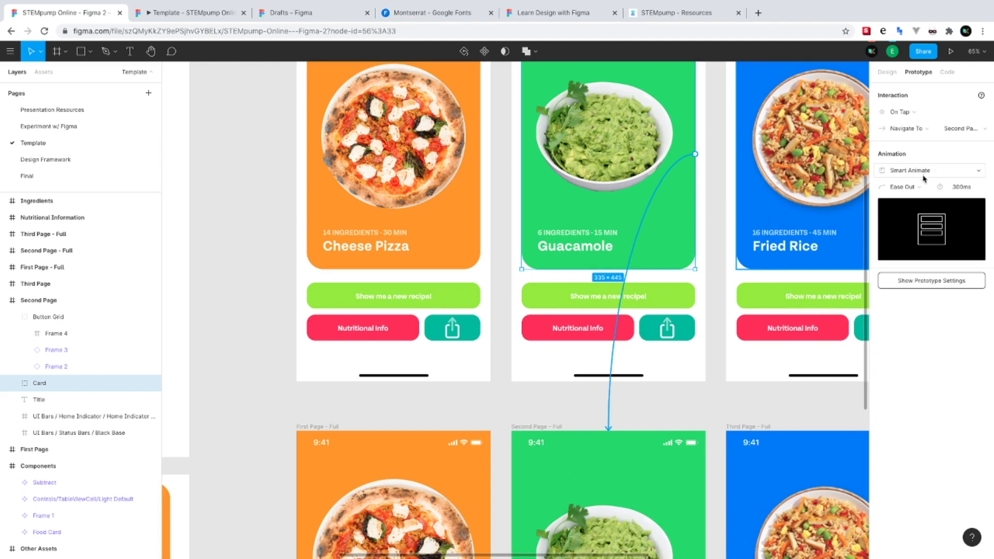
scroll(326, 312, "down", 4)
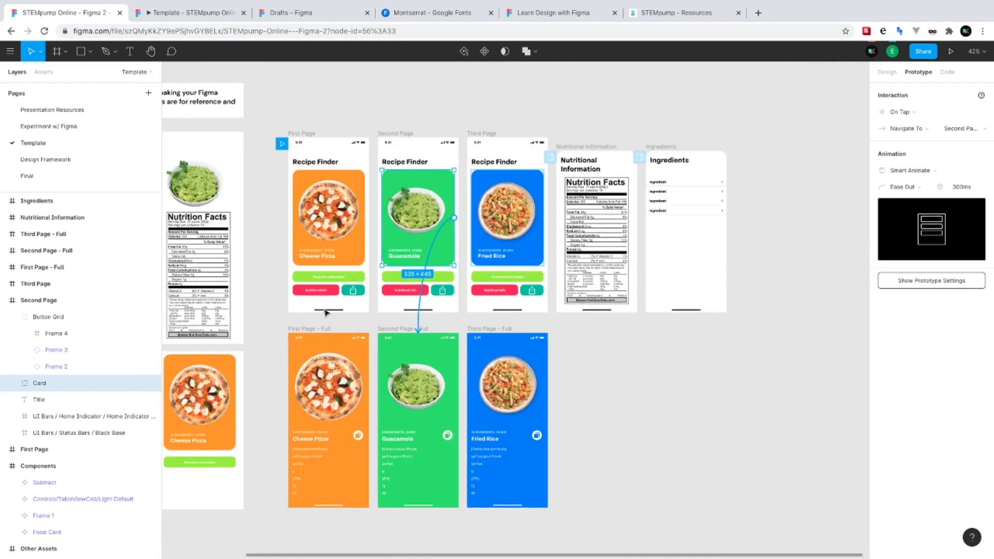
key("ctrl+Left")
key("ctrl+Right")
key("ctrl+Right")
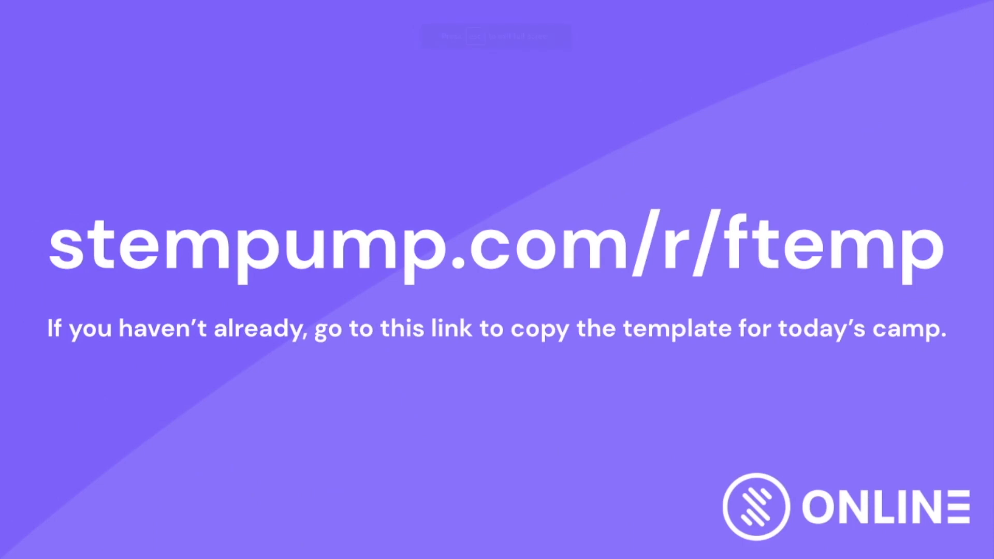
key("ctrl+Left")
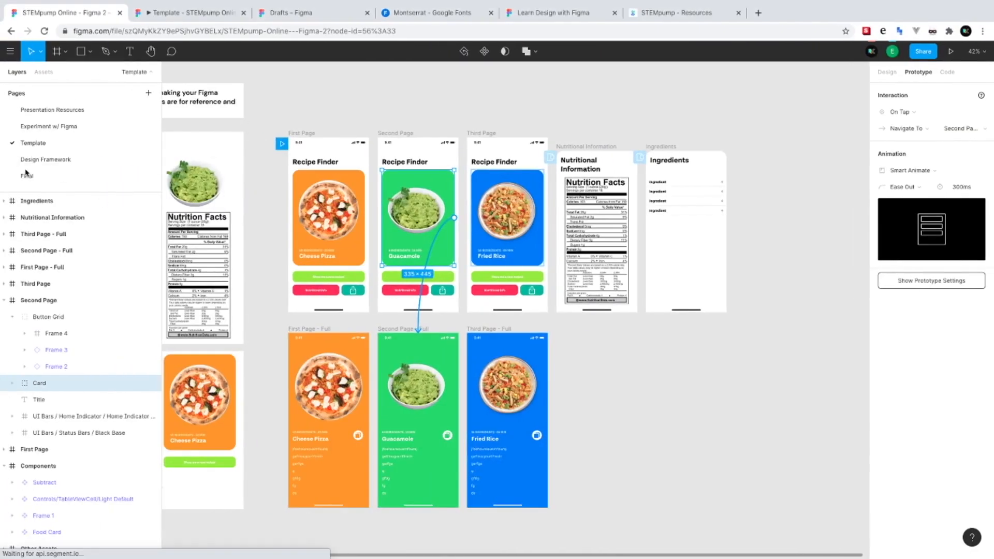
Open the Final page and examine the interaction of the round X icon in the Components frame
left_click(23, 176)
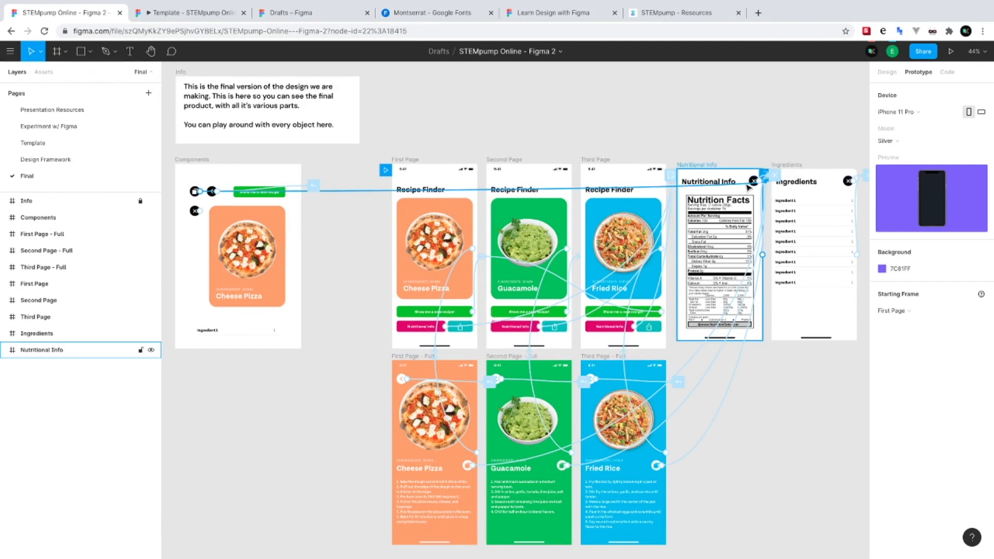
scroll(194, 209, "up", 5)
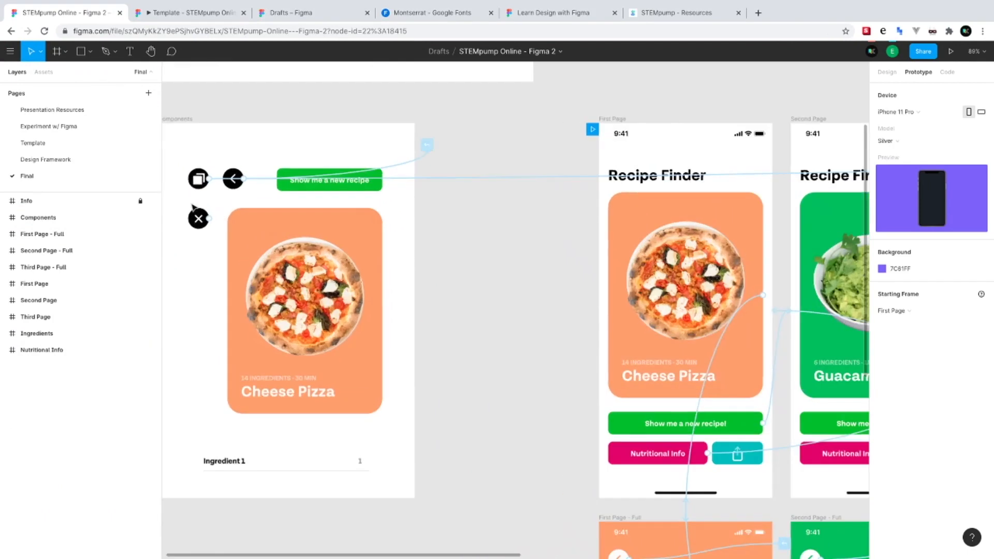
scroll(237, 222, "right", 1)
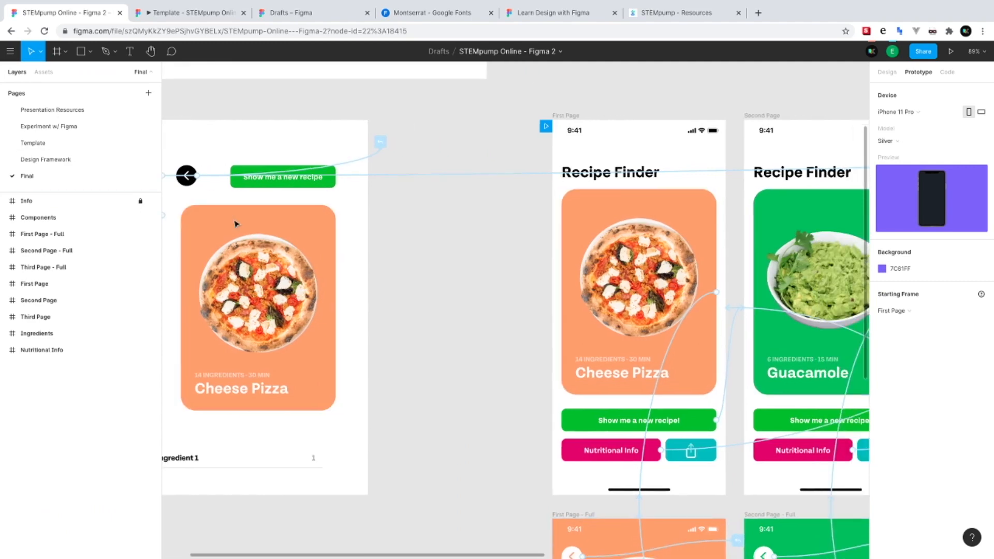
scroll(237, 223, "left", 3)
left_click(321, 222)
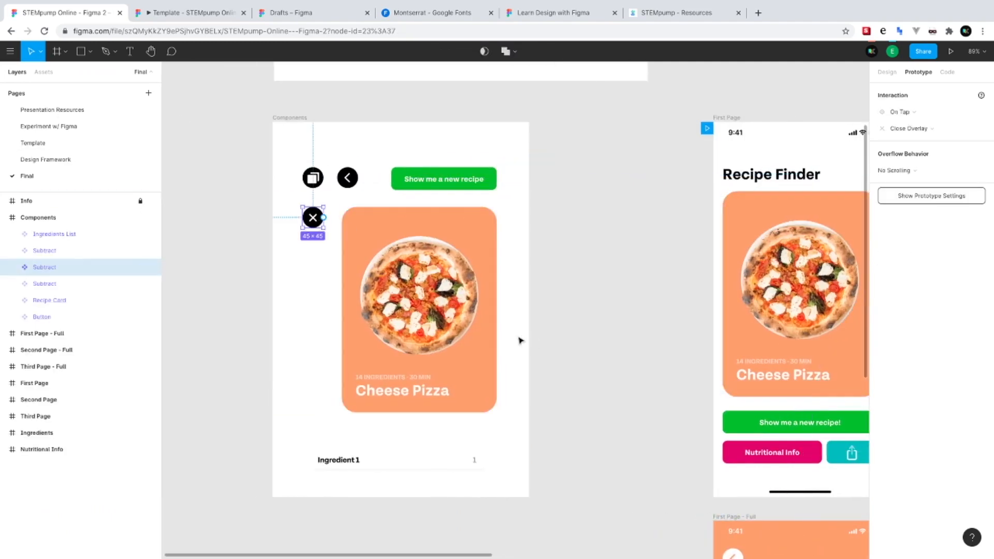
left_click(572, 300)
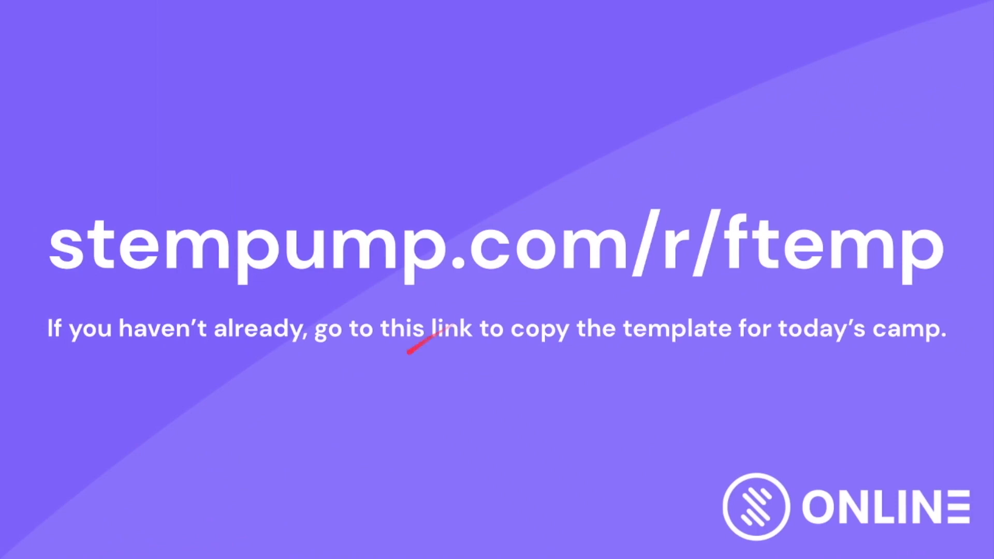
key("Right")
key("Right")
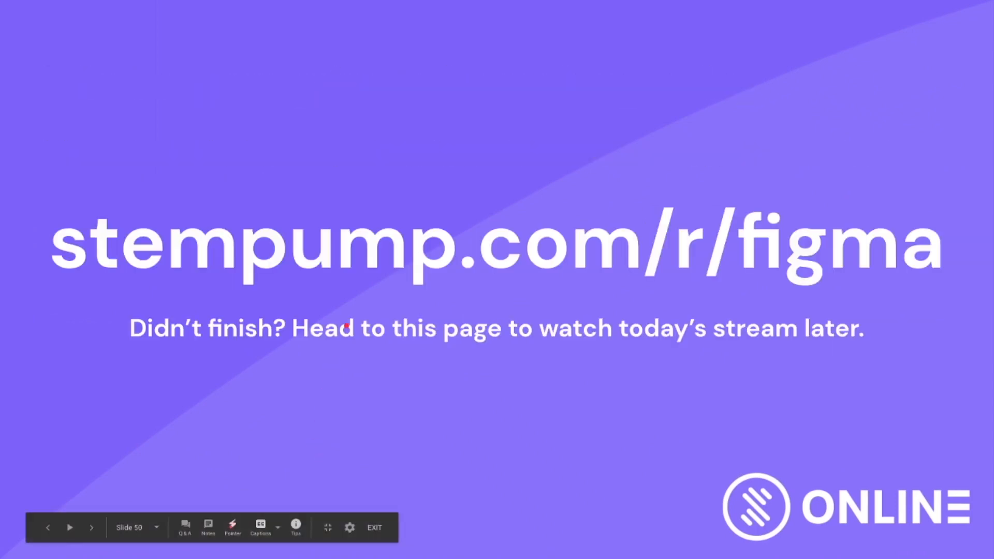